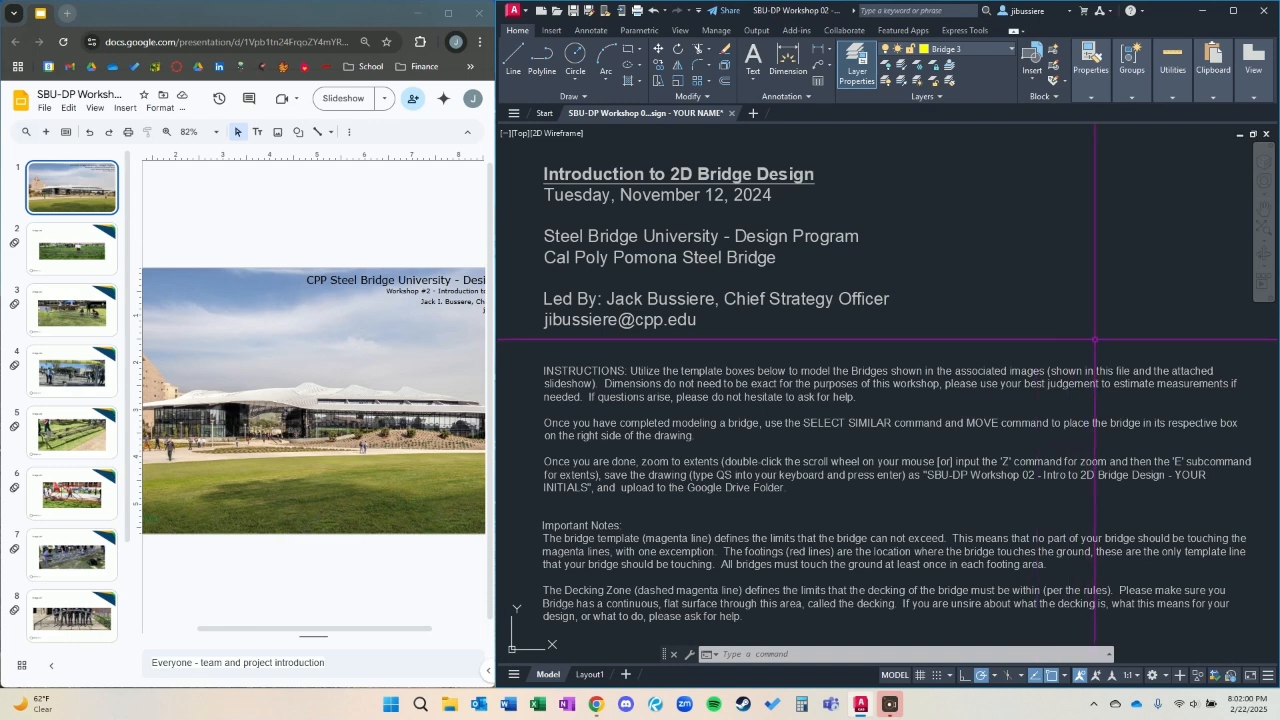
Read the workshop instructions and examine the 2024 and 2023 bridge templates below them.
{"action": "mouse_move", "coordinate": [1137, 364]}
{"action": "middle_mouse_down"}
{"action": "mouse_move", "coordinate": [1114, 364]}
{"action": "mouse_move", "coordinate": [1111, 317]}
{"action": "middle_mouse_up"}
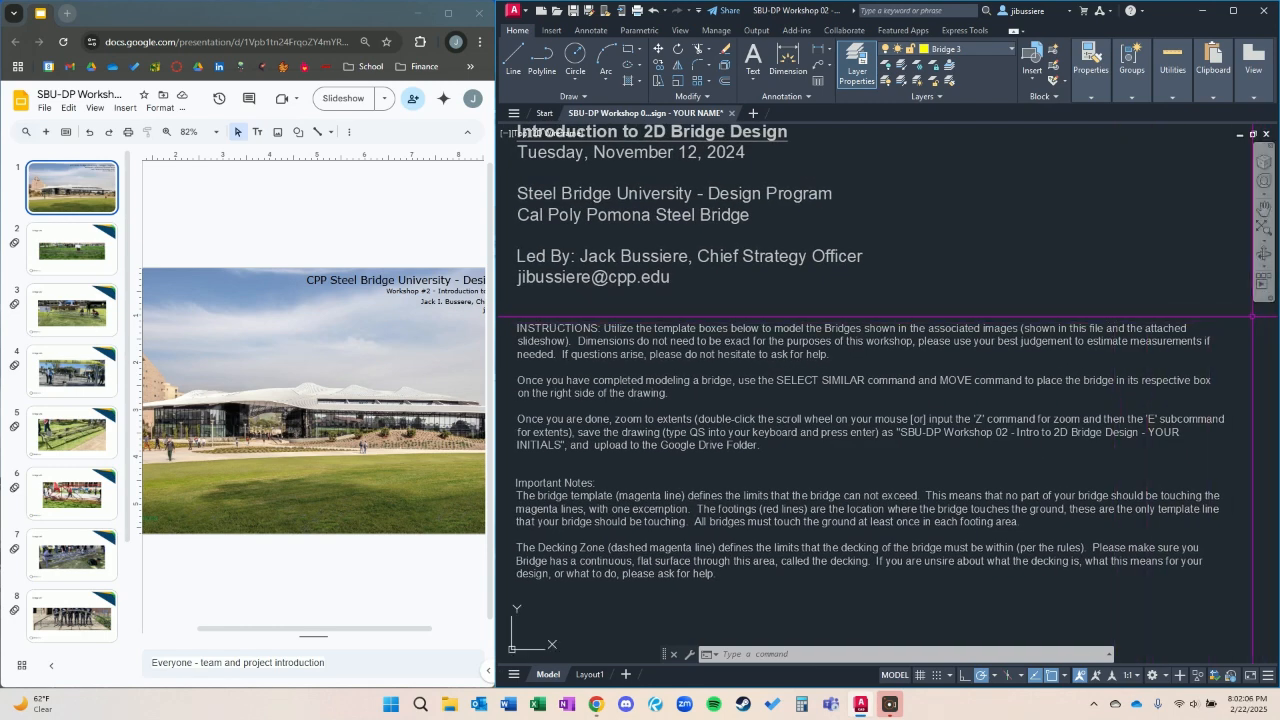
{"action": "scroll", "coordinate": [648, 435], "scroll_direction": "down", "scroll_amount": 3}
{"action": "middle_click_drag", "start_coordinate": [987, 408], "coordinate": [837, 361]}
{"action": "scroll", "coordinate": [837, 361], "scroll_direction": "down", "scroll_amount": 5}
{"action": "mouse_move", "coordinate": [969, 286]}
{"action": "middle_mouse_down"}
{"action": "mouse_move", "coordinate": [660, 271]}
{"action": "mouse_move", "coordinate": [635, 275]}
{"action": "mouse_move", "coordinate": [635, 295]}
{"action": "middle_mouse_up"}
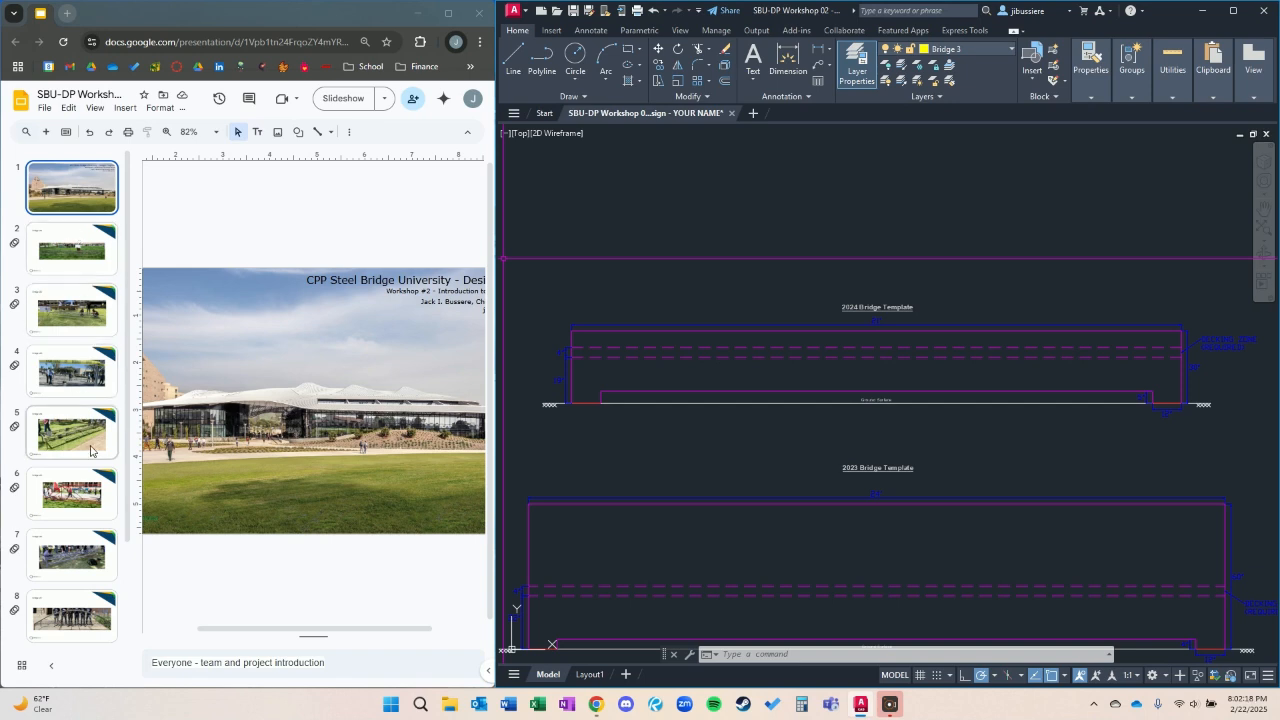
{"action": "scroll", "coordinate": [95, 560], "scroll_direction": "down", "scroll_amount": 2}
{"action": "scroll", "coordinate": [99, 610], "scroll_direction": "up", "scroll_amount": 2}
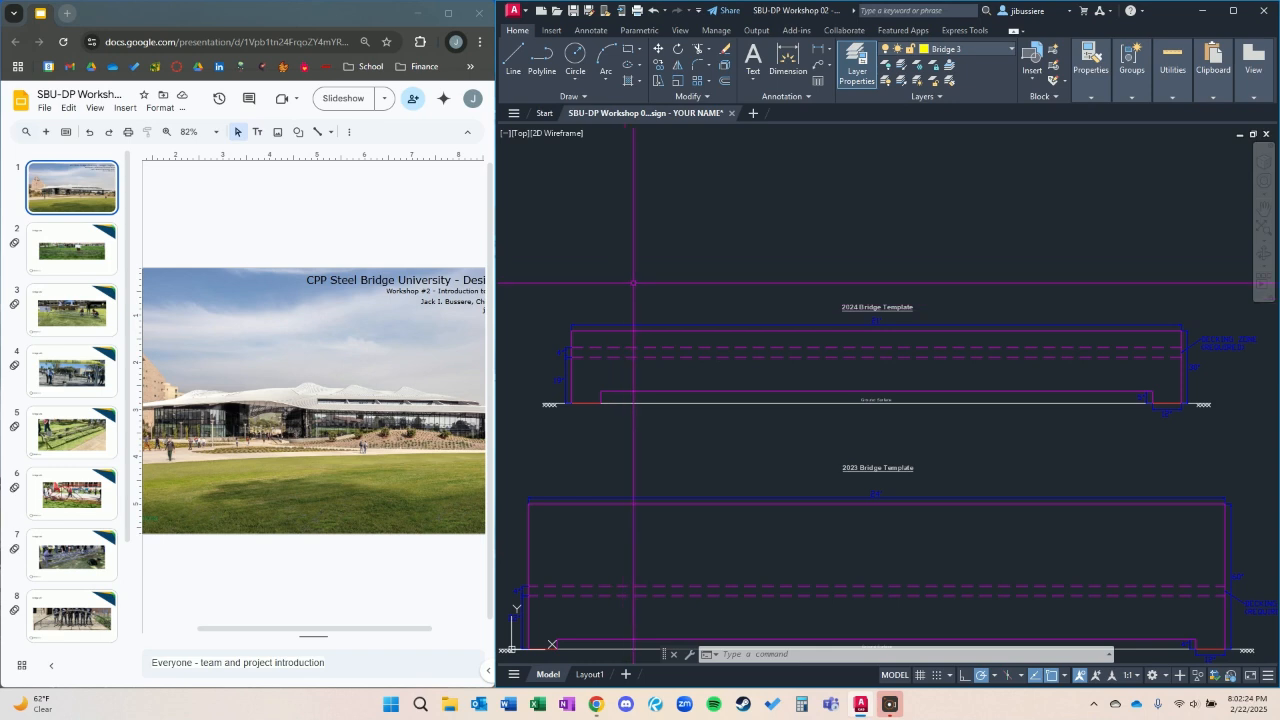
{"action": "middle_click_drag", "start_coordinate": [644, 477], "coordinate": [647, 424]}
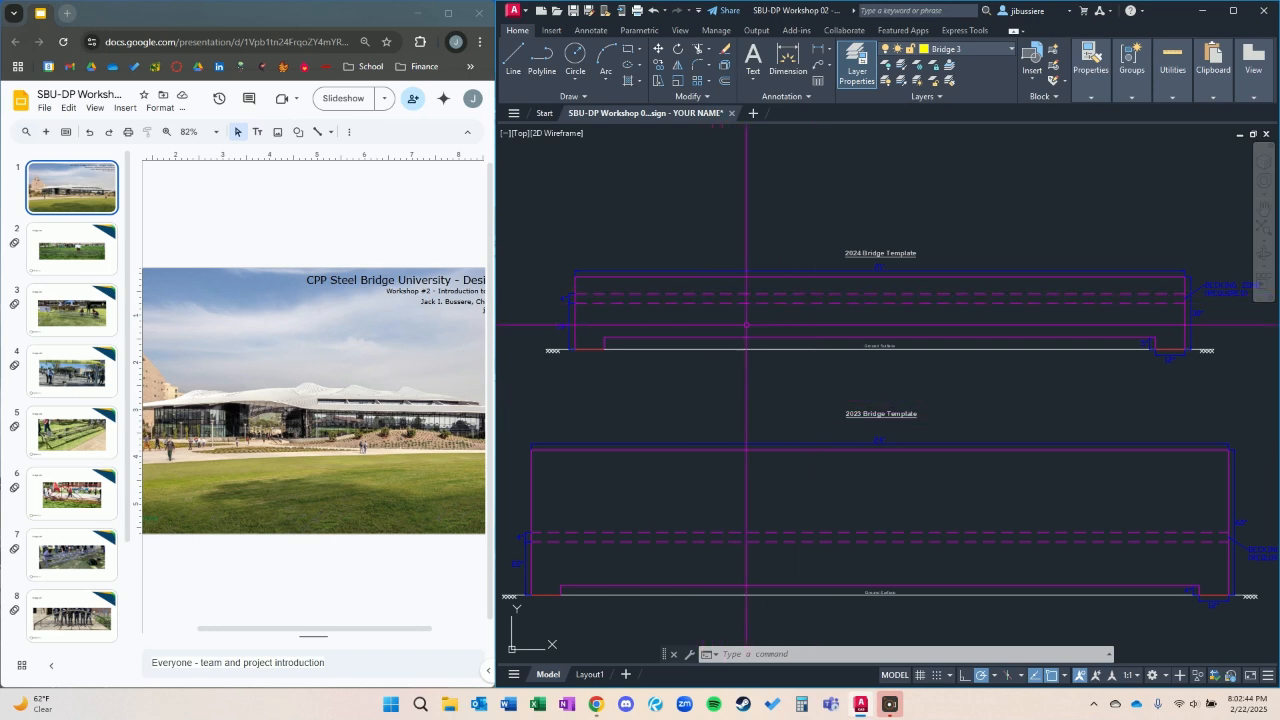
{"action": "scroll", "coordinate": [620, 300], "scroll_direction": "up", "scroll_amount": 2}
{"action": "middle_click_drag", "start_coordinate": [620, 300], "coordinate": [672, 356]}
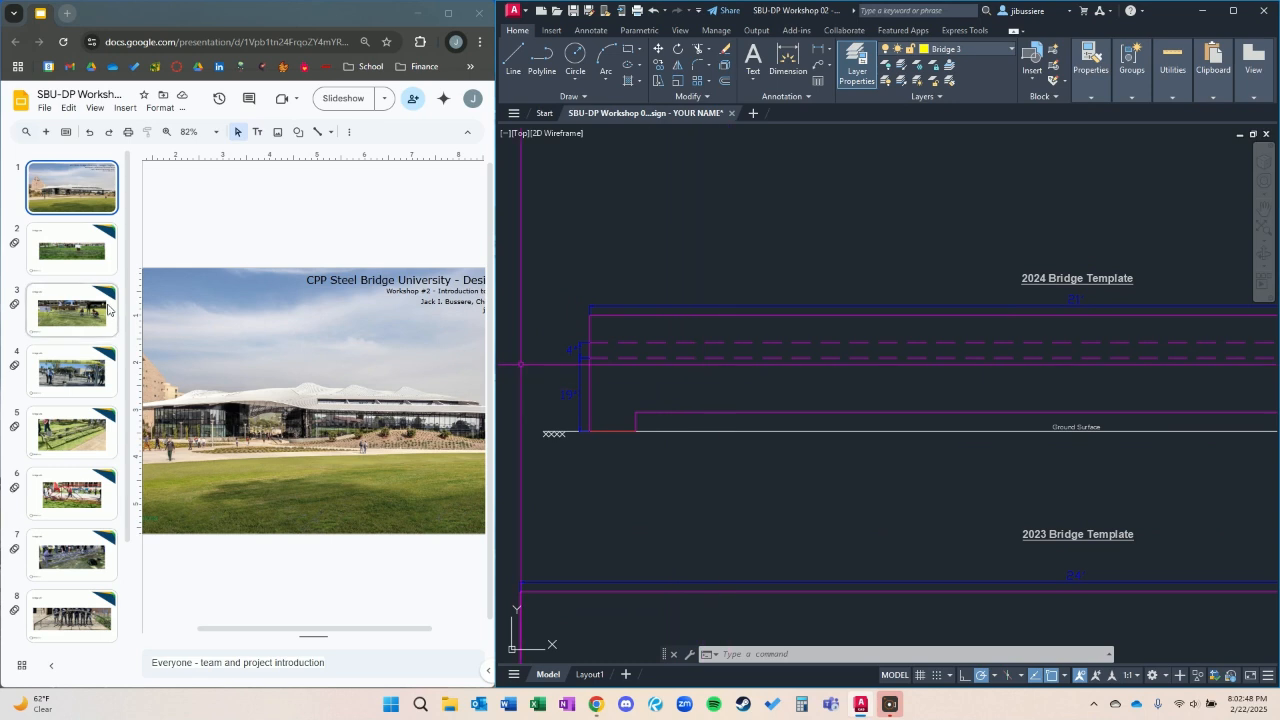
Show the Bridge #1 photo slide and compare the bridge with the footings and decking zones of the 2024 and 2023 templates.
{"action": "left_click", "coordinate": [83, 264]}
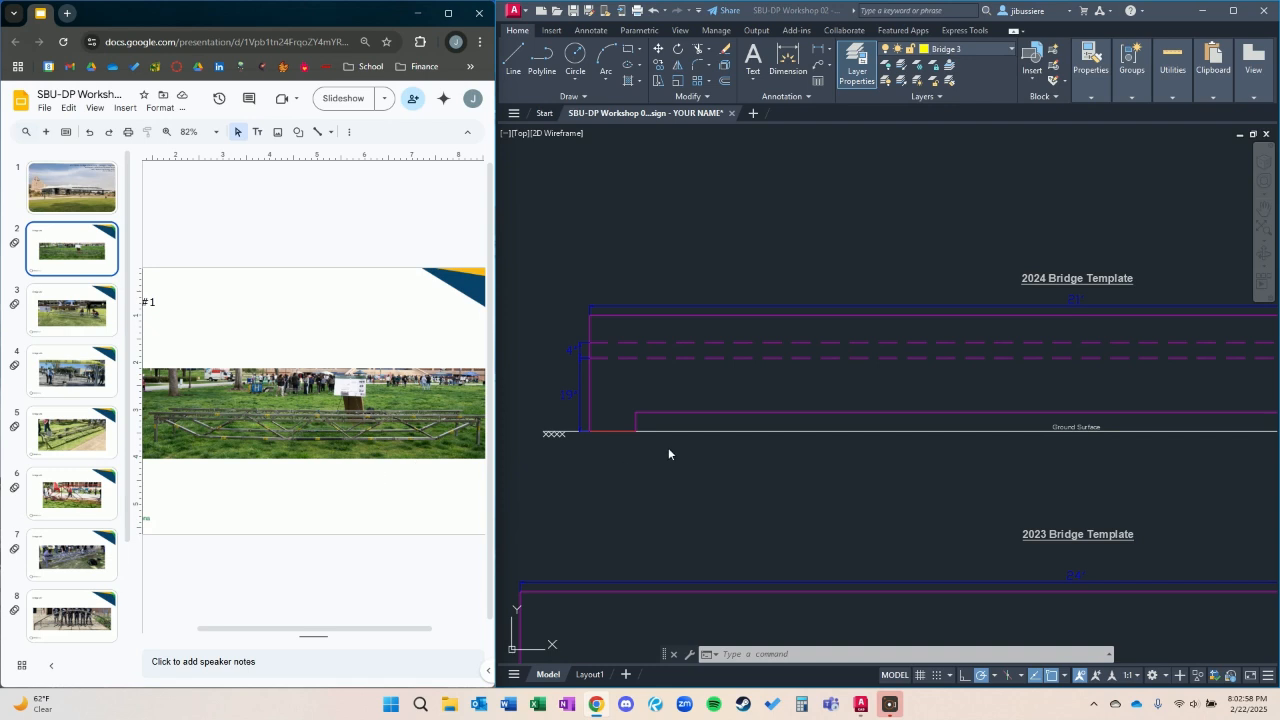
{"action": "scroll", "coordinate": [722, 455], "scroll_direction": "down", "scroll_amount": 3}
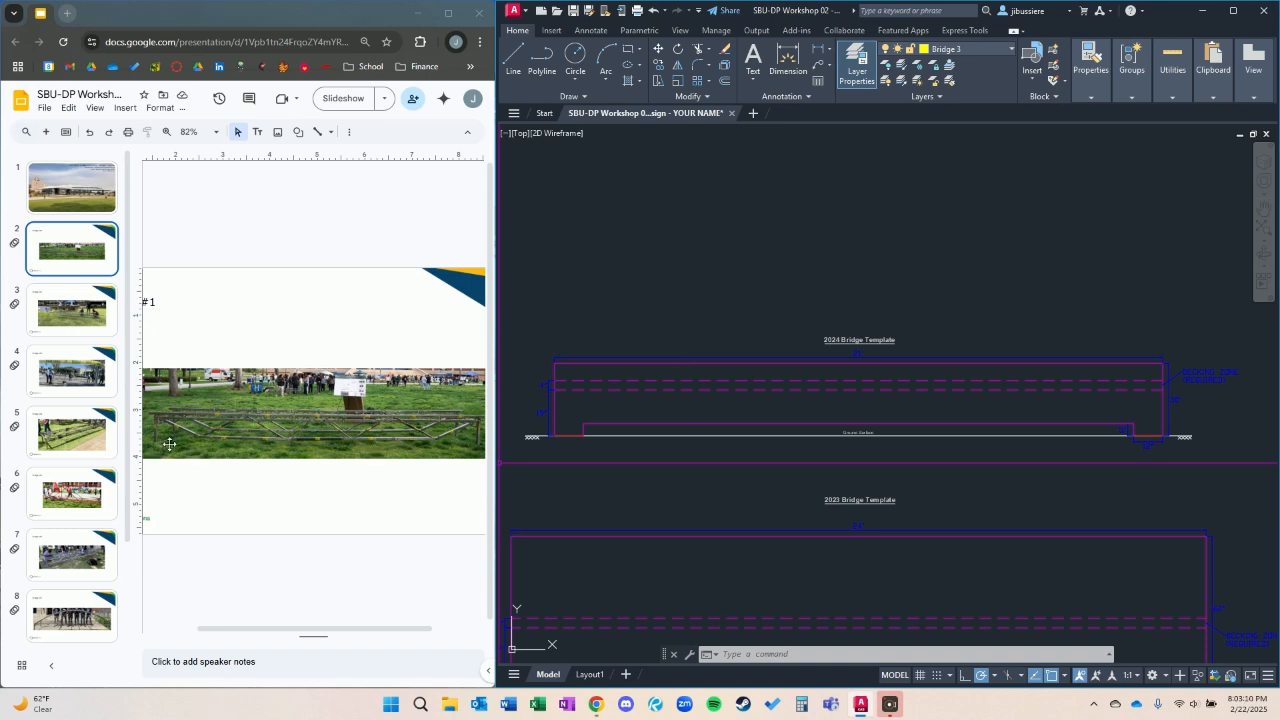
{"action": "scroll", "coordinate": [588, 441], "scroll_direction": "up", "scroll_amount": 2}
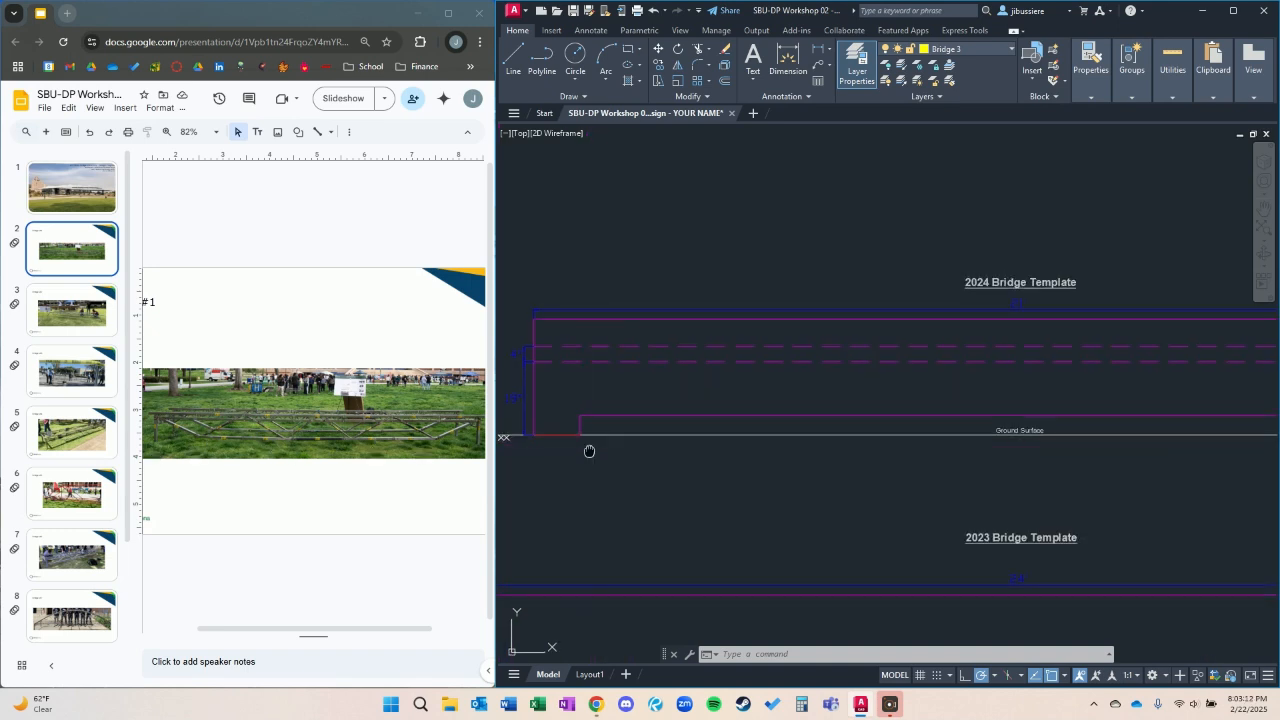
{"action": "middle_click_drag", "start_coordinate": [722, 465], "coordinate": [725, 381]}
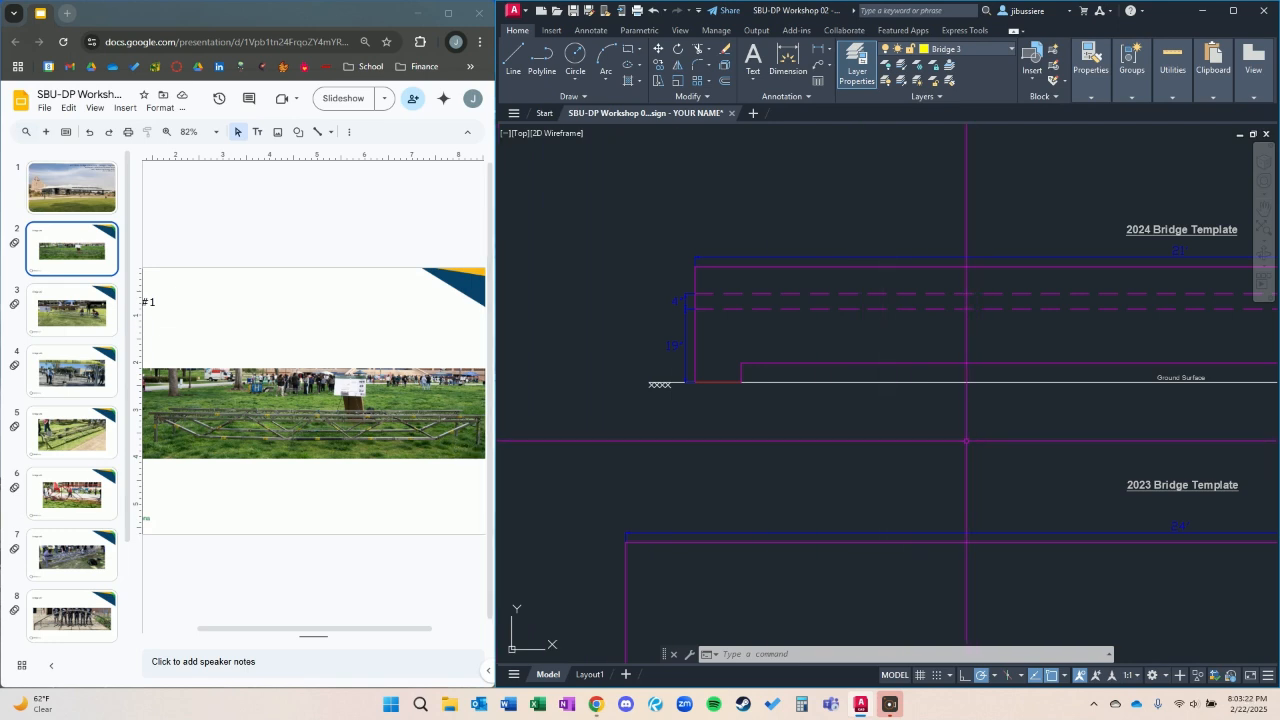
{"action": "mouse_move", "coordinate": [969, 440]}
{"action": "middle_mouse_down"}
{"action": "mouse_move", "coordinate": [930, 470]}
{"action": "mouse_move", "coordinate": [866, 472]}
{"action": "mouse_move", "coordinate": [885, 485]}
{"action": "middle_mouse_up"}
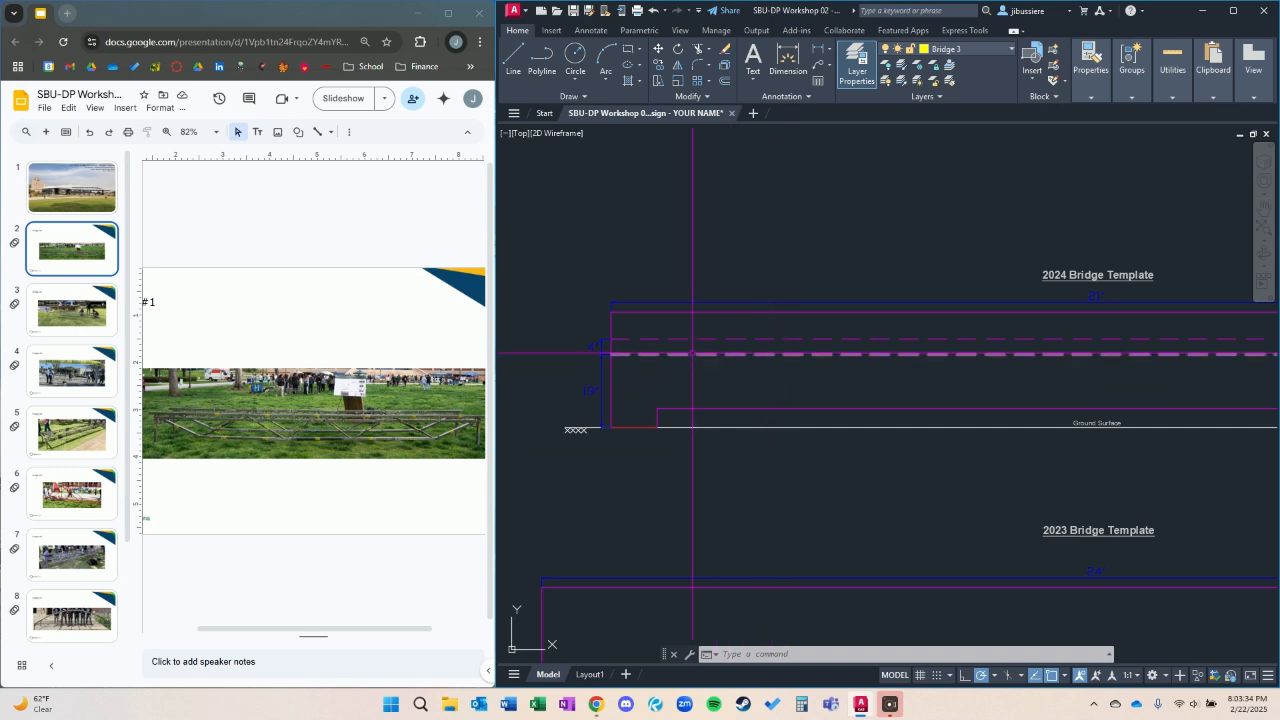
{"action": "middle_click_drag", "start_coordinate": [1031, 341], "coordinate": [666, 338]}
{"action": "middle_click_drag", "start_coordinate": [934, 371], "coordinate": [971, 303]}
{"action": "middle_click_drag", "start_coordinate": [748, 512], "coordinate": [985, 285]}
{"action": "middle_click_drag", "start_coordinate": [751, 403], "coordinate": [974, 351]}
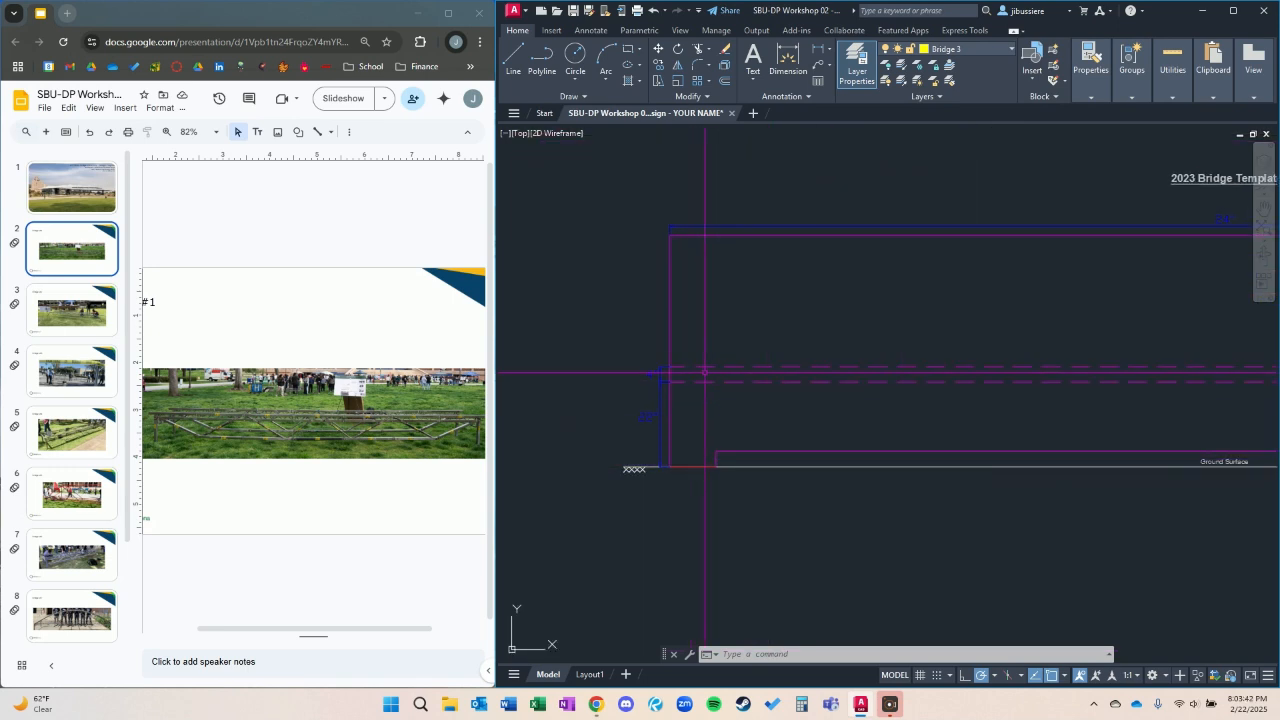
{"action": "middle_click_drag", "start_coordinate": [1003, 382], "coordinate": [723, 496]}
{"action": "scroll", "coordinate": [902, 346], "scroll_direction": "down", "scroll_amount": 2}
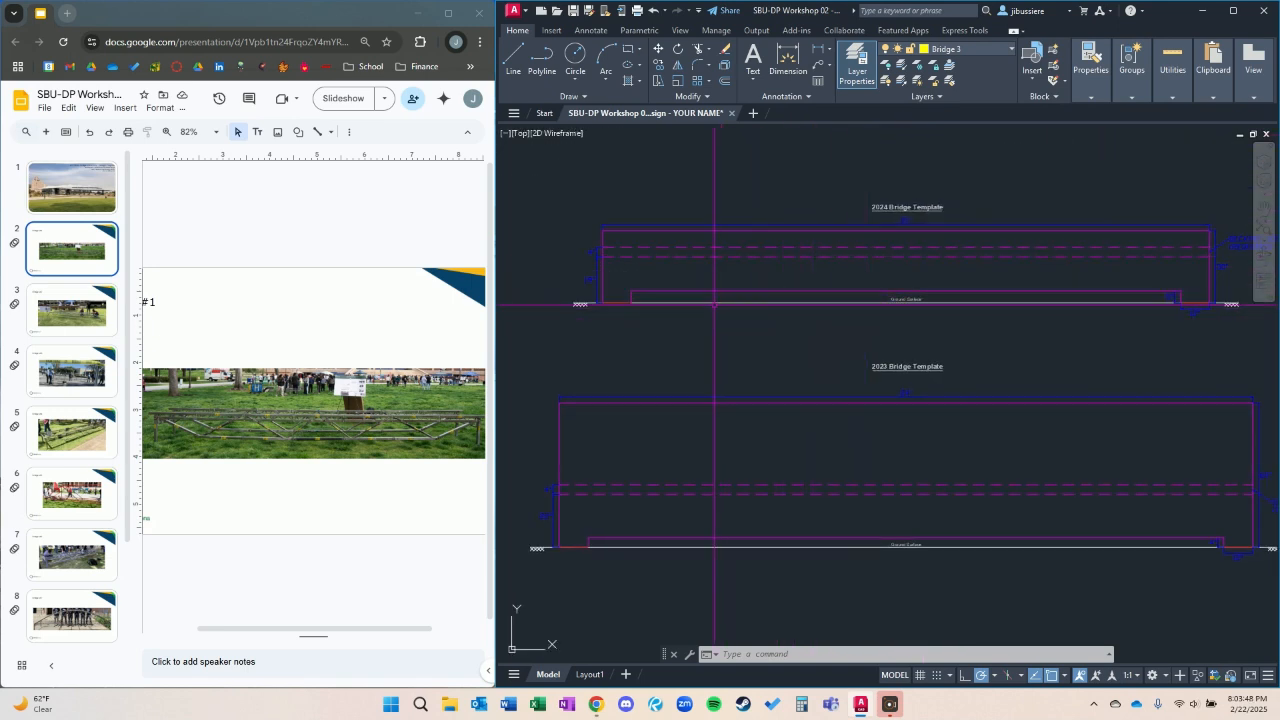
{"action": "scroll", "coordinate": [990, 314], "scroll_direction": "up", "scroll_amount": 2}
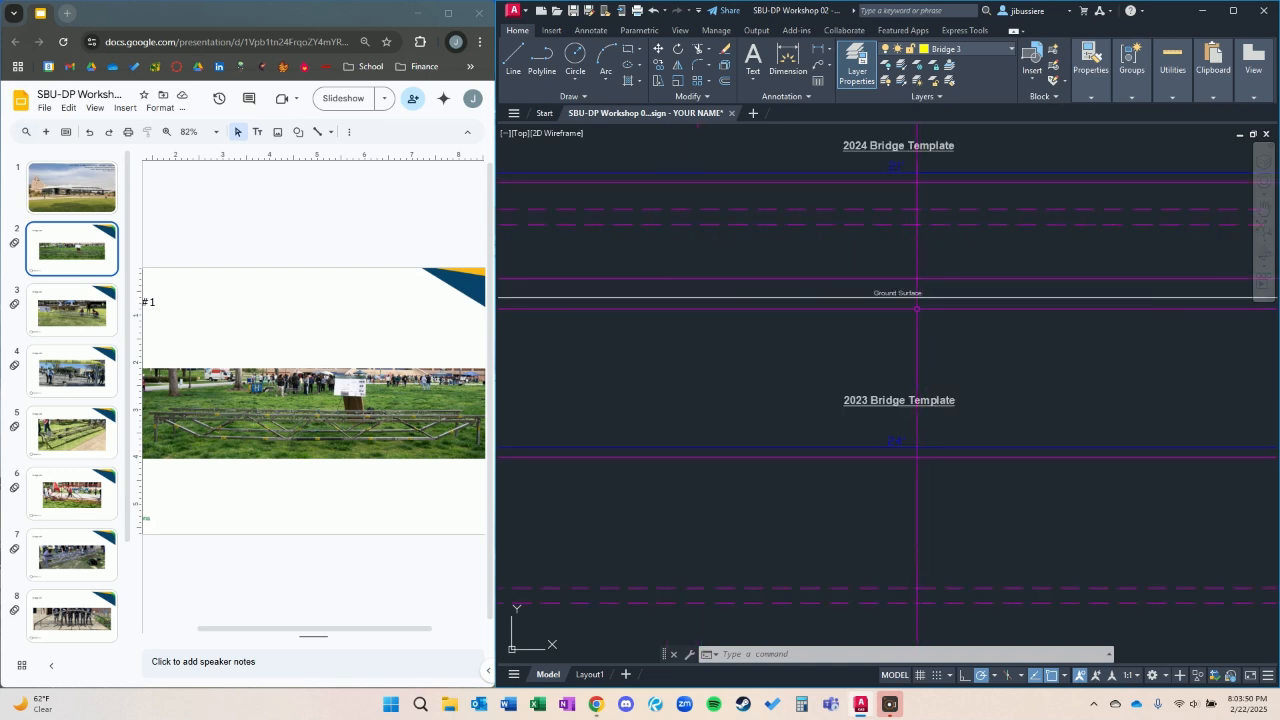
{"action": "scroll", "coordinate": [930, 319], "scroll_direction": "down", "scroll_amount": 2}
{"action": "middle_click_drag", "start_coordinate": [930, 319], "coordinate": [924, 259]}
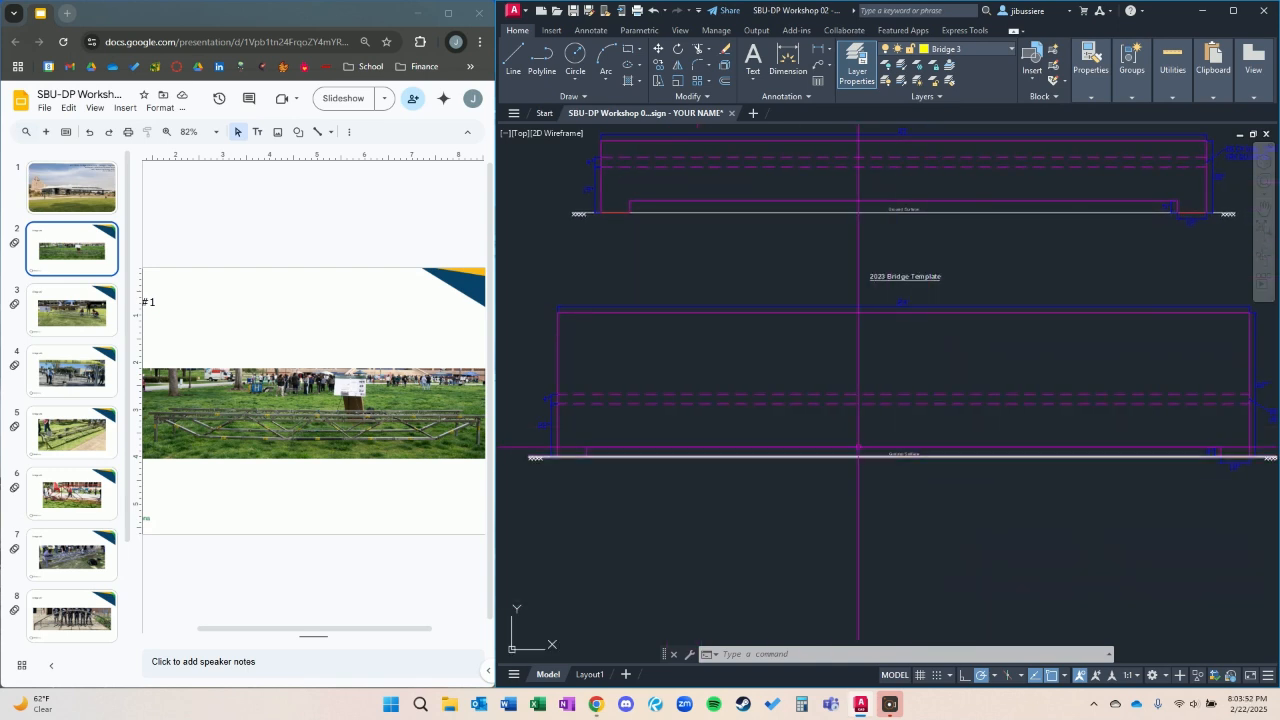
{"action": "middle_click_drag", "start_coordinate": [1080, 333], "coordinate": [911, 333]}
{"action": "scroll", "coordinate": [1065, 401], "scroll_direction": "up", "scroll_amount": 2}
{"action": "middle_click_drag", "start_coordinate": [945, 172], "coordinate": [1011, 467]}
{"action": "middle_click_drag", "start_coordinate": [814, 340], "coordinate": [1042, 338]}
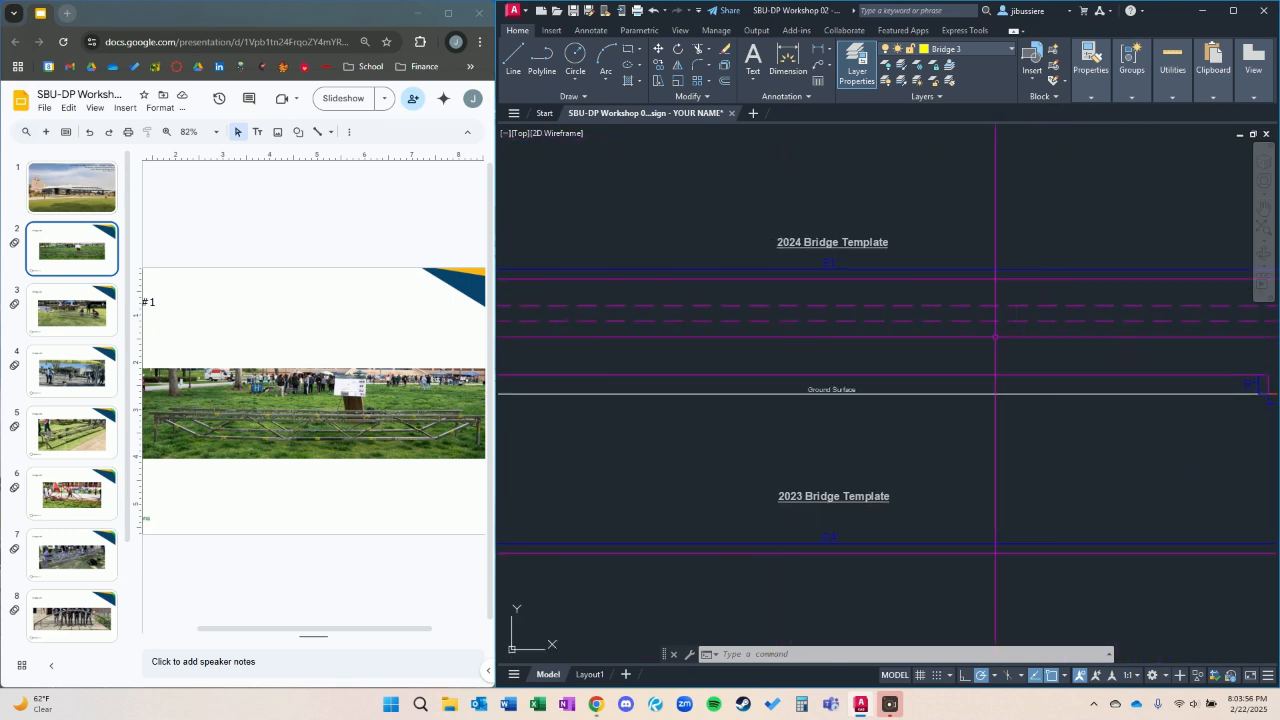
{"action": "scroll", "coordinate": [997, 334], "scroll_direction": "down", "scroll_amount": 2}
{"action": "scroll", "coordinate": [641, 350], "scroll_direction": "up", "scroll_amount": 4}
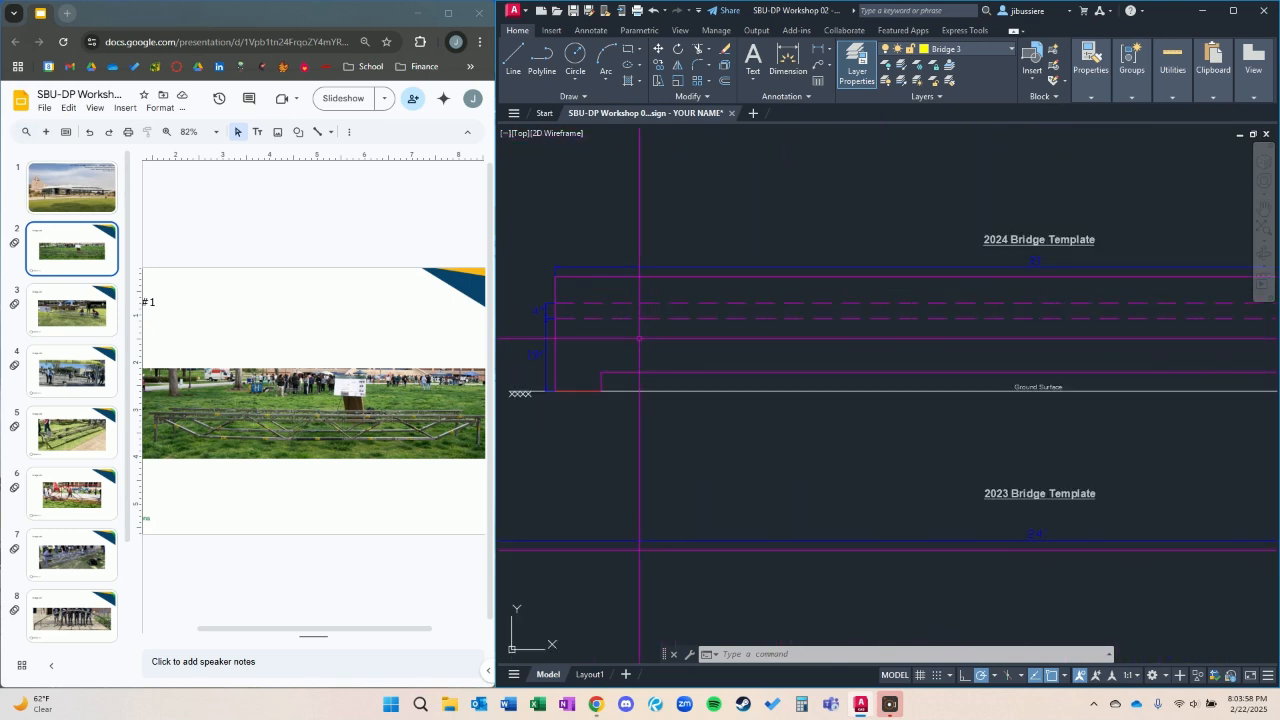
{"action": "middle_click_drag", "start_coordinate": [640, 355], "coordinate": [644, 357]}
{"action": "scroll", "coordinate": [732, 414], "scroll_direction": "down", "scroll_amount": 2}
{"action": "middle_click_drag", "start_coordinate": [779, 411], "coordinate": [658, 405]}
{"action": "scroll", "coordinate": [650, 408], "scroll_direction": "down", "scroll_amount": 2}
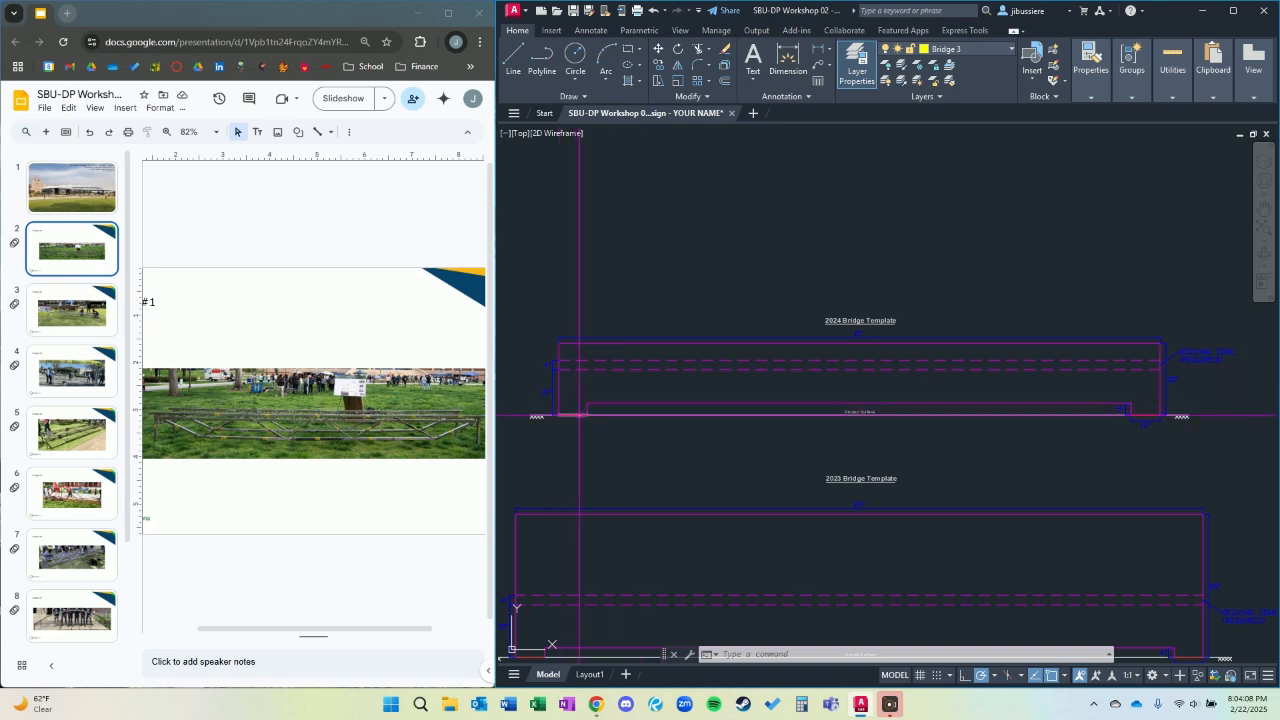
{"action": "scroll", "coordinate": [565, 412], "scroll_direction": "up", "scroll_amount": 5}
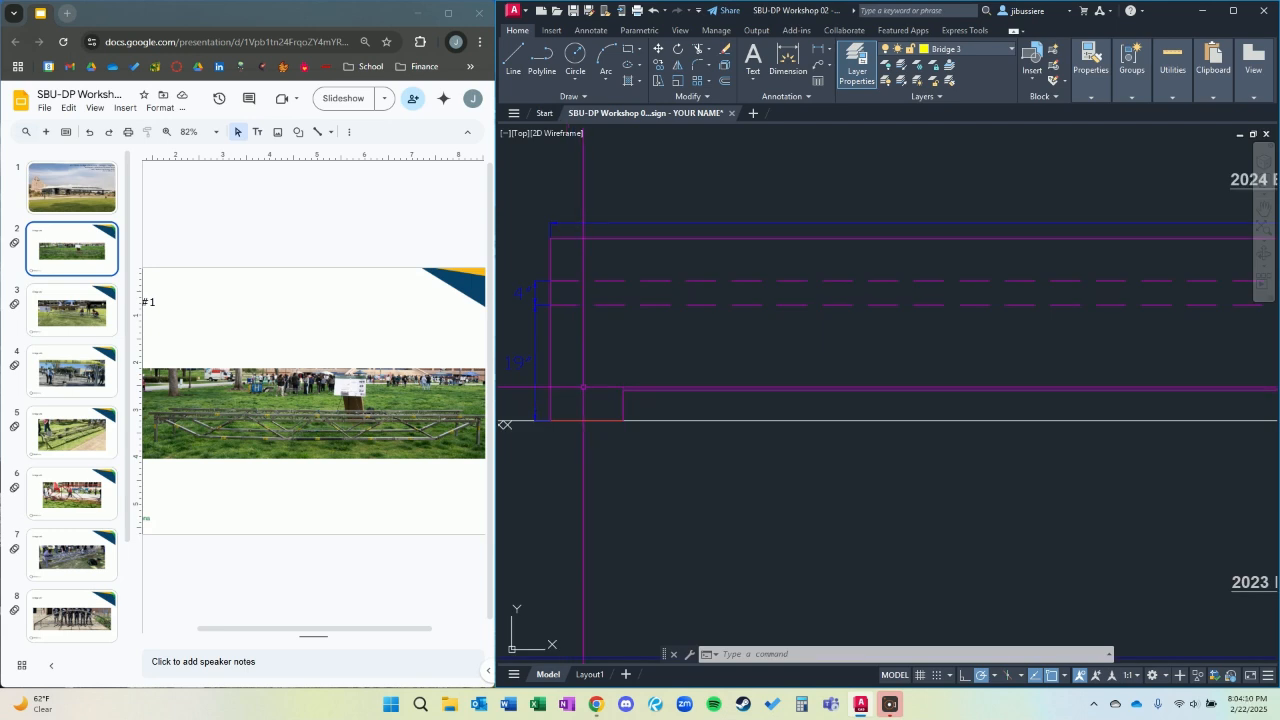
{"action": "key", "text": "Return"}
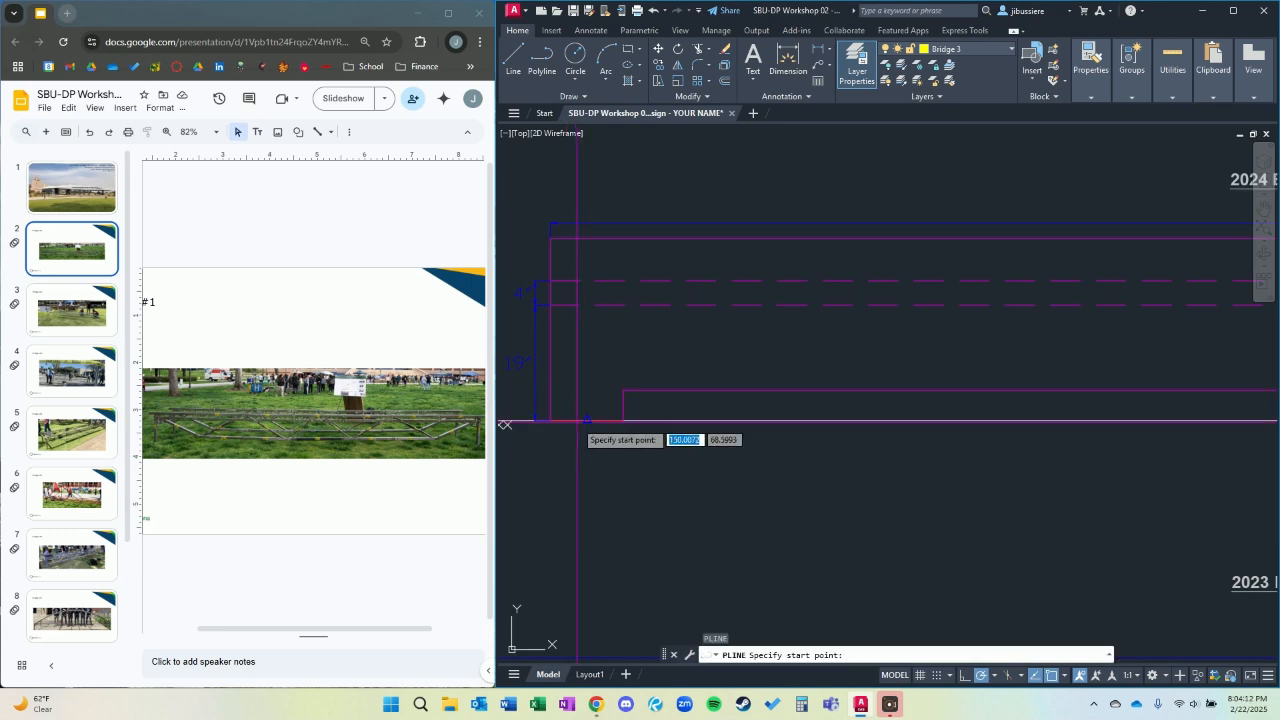
{"action": "left_click", "coordinate": [586, 385]}
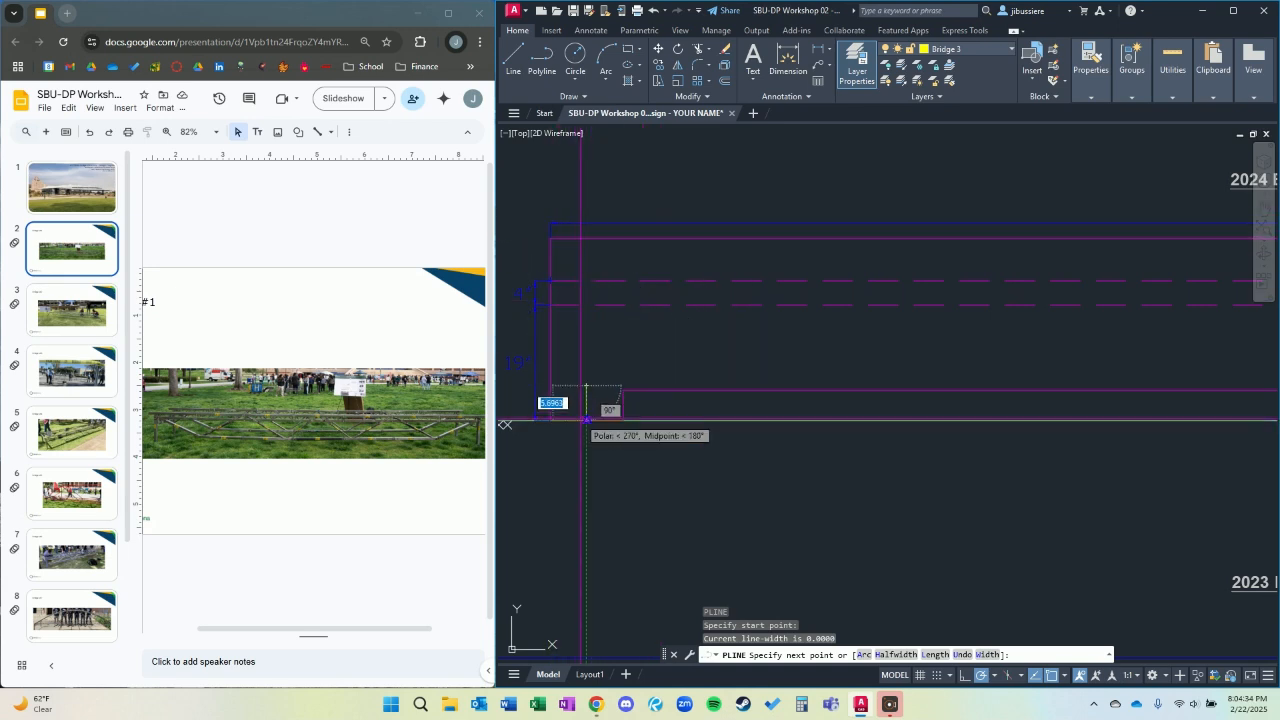
{"action": "key", "text": "Escape"}
Examine the numbered placement boxes for the finished bridges beside the templates, along with the Bridge #1 photo.
{"action": "scroll", "coordinate": [729, 403], "scroll_direction": "down", "scroll_amount": 5}
{"action": "middle_click_drag", "start_coordinate": [862, 446], "coordinate": [851, 341]}
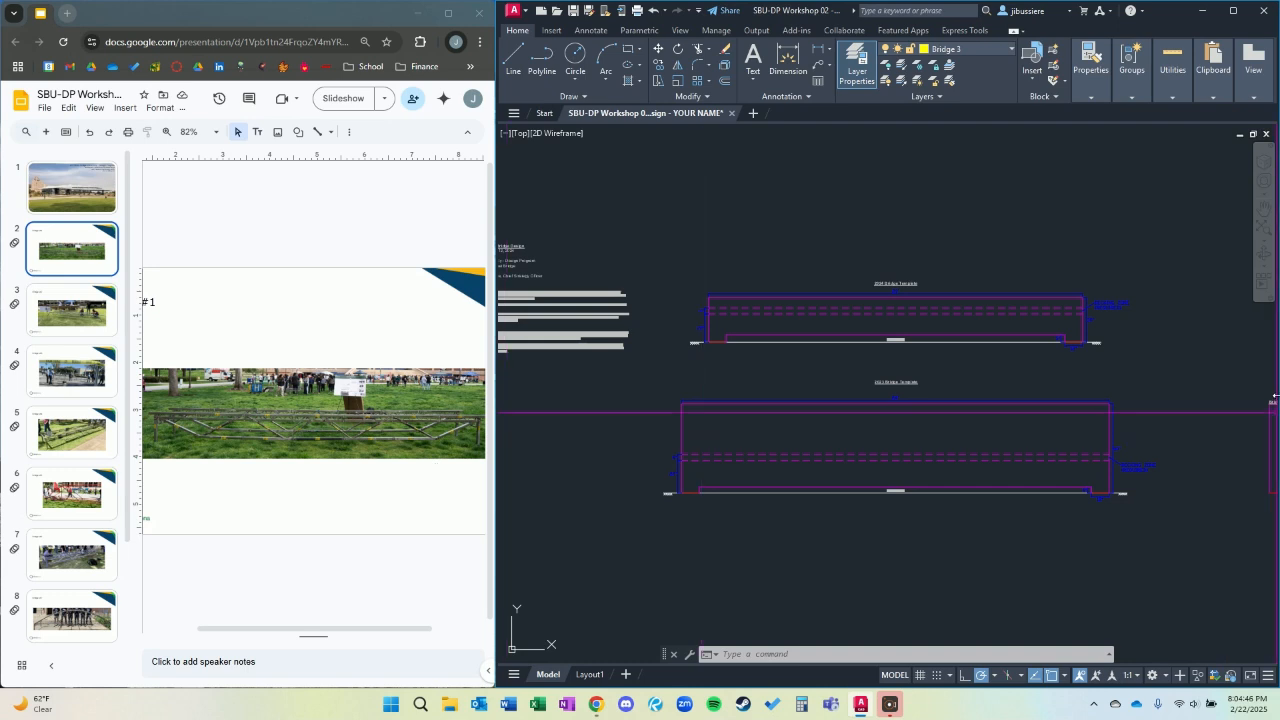
{"action": "scroll", "coordinate": [1180, 358], "scroll_direction": "down", "scroll_amount": 2}
{"action": "mouse_move", "coordinate": [1178, 361]}
{"action": "middle_mouse_down"}
{"action": "mouse_move", "coordinate": [974, 357]}
{"action": "mouse_move", "coordinate": [649, 319]}
{"action": "middle_mouse_up"}
{"action": "scroll", "coordinate": [1088, 331], "scroll_direction": "down", "scroll_amount": 2}
{"action": "middle_click_drag", "start_coordinate": [1088, 331], "coordinate": [974, 351]}
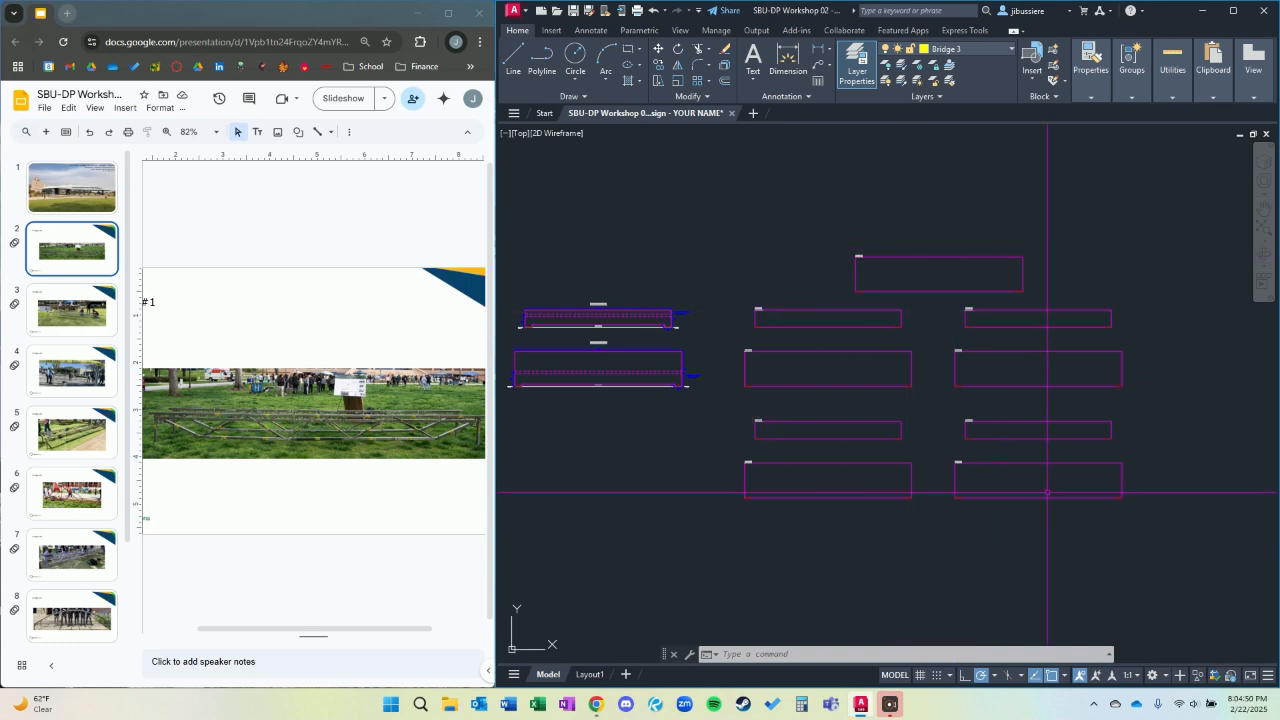
{"action": "scroll", "coordinate": [923, 269], "scroll_direction": "up", "scroll_amount": 6}
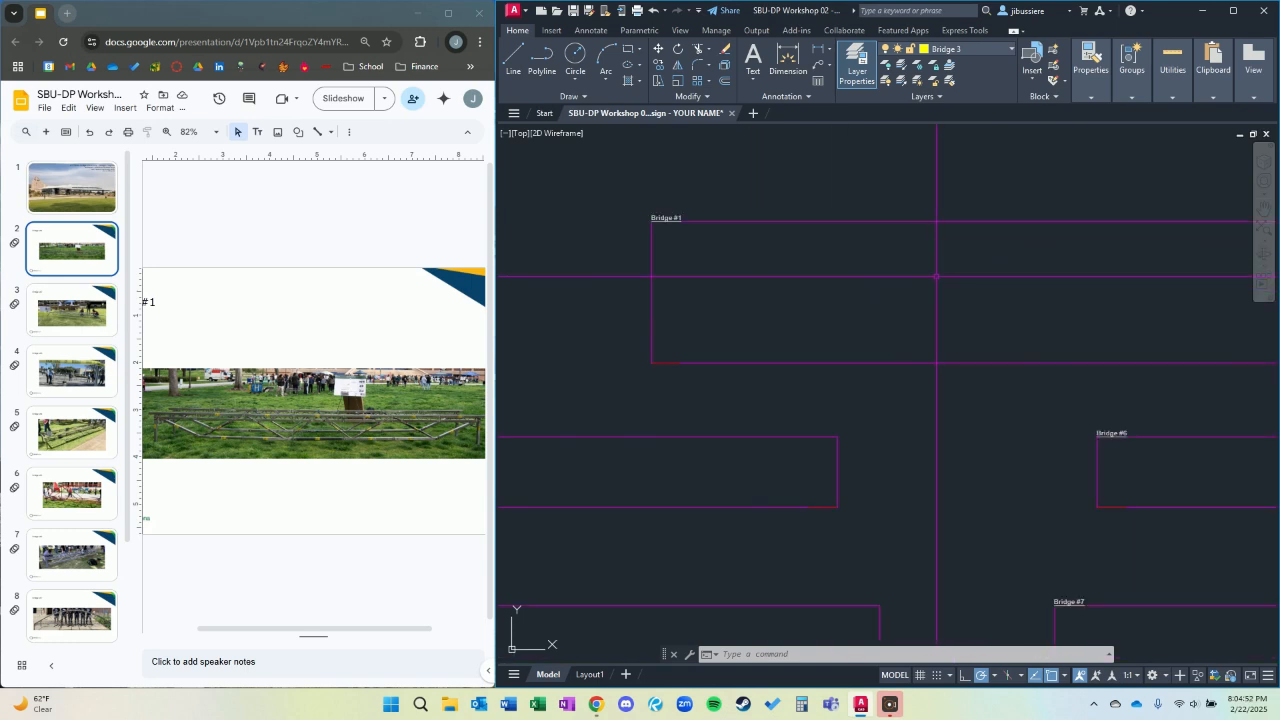
{"action": "scroll", "coordinate": [974, 337], "scroll_direction": "down", "scroll_amount": 2}
{"action": "middle_click_drag", "start_coordinate": [974, 337], "coordinate": [957, 335]}
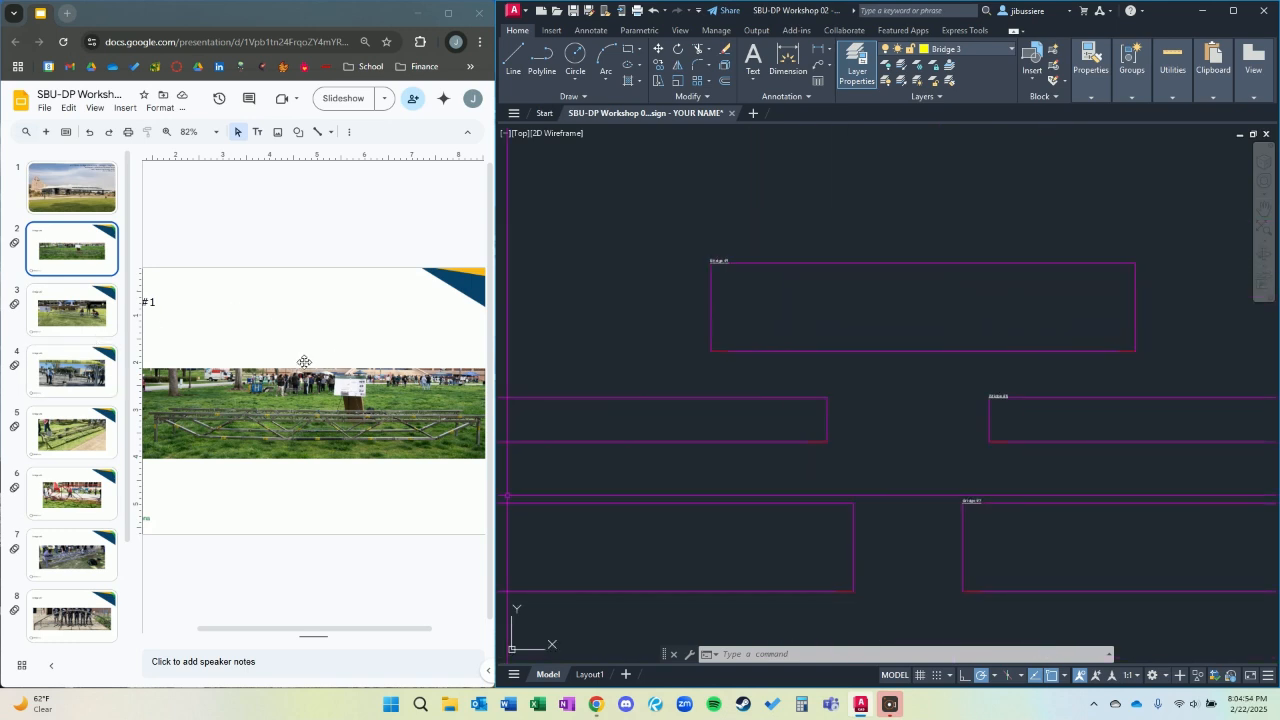
{"action": "mouse_move", "coordinate": [294, 634]}
{"action": "left_mouse_down"}
{"action": "mouse_move", "coordinate": [263, 634]}
{"action": "mouse_move", "coordinate": [298, 636]}
{"action": "left_mouse_up"}
{"action": "scroll", "coordinate": [946, 313], "scroll_direction": "down", "scroll_amount": 2}
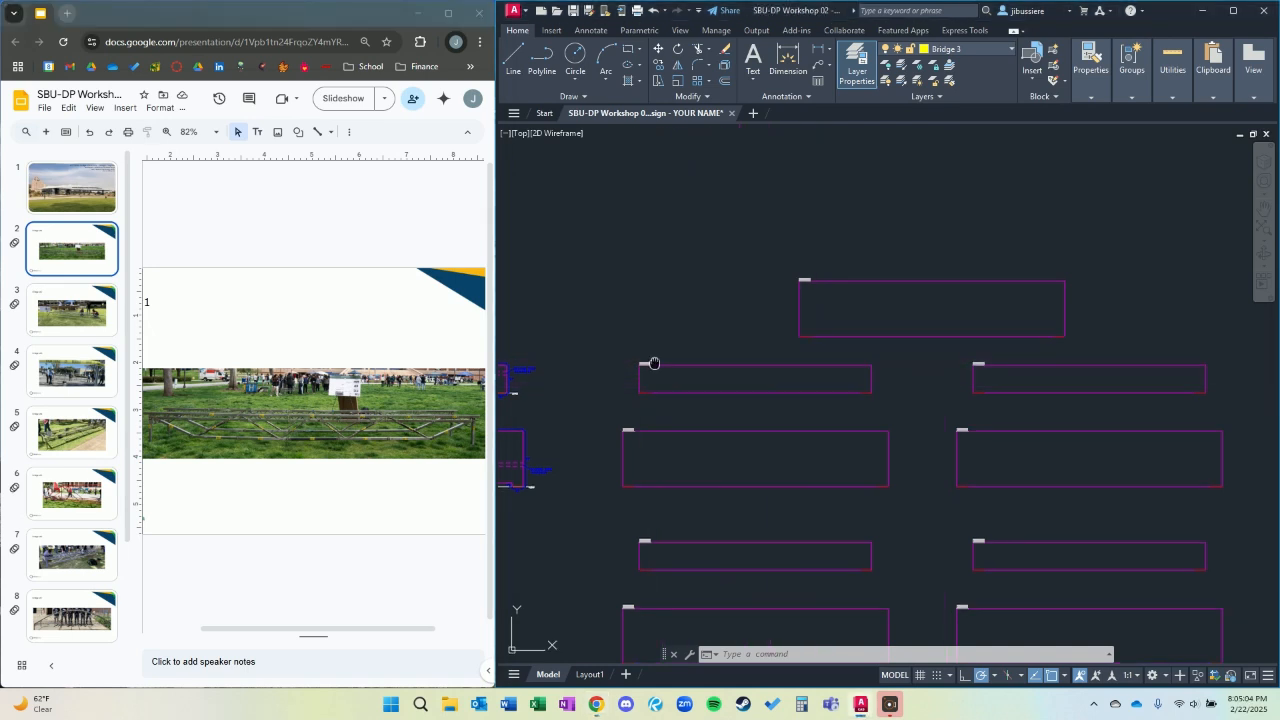
{"action": "middle_click_drag", "start_coordinate": [654, 363], "coordinate": [1037, 323]}
{"action": "scroll", "coordinate": [720, 430], "scroll_direction": "up", "scroll_amount": 8}
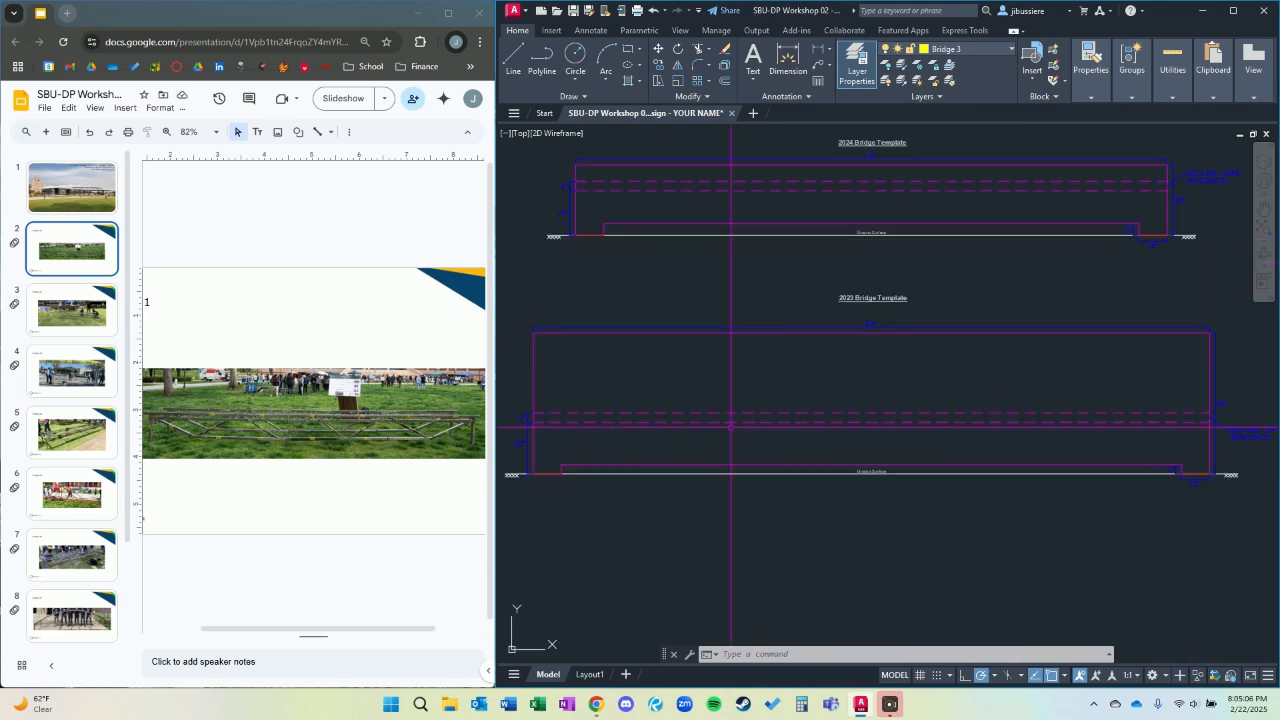
Make Bridge 1 the current layer for drawing on the 2023 bridge template.
{"action": "middle_click_drag", "start_coordinate": [701, 460], "coordinate": [865, 413]}
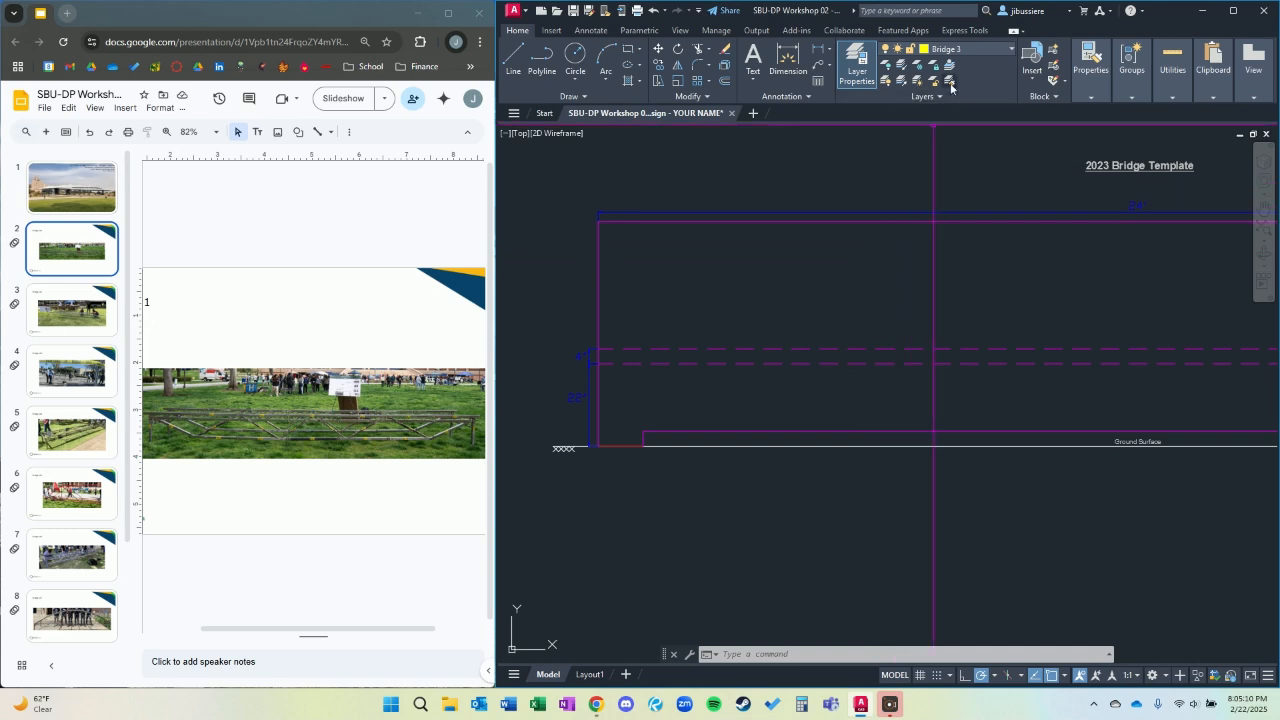
{"action": "left_click", "coordinate": [967, 50]}
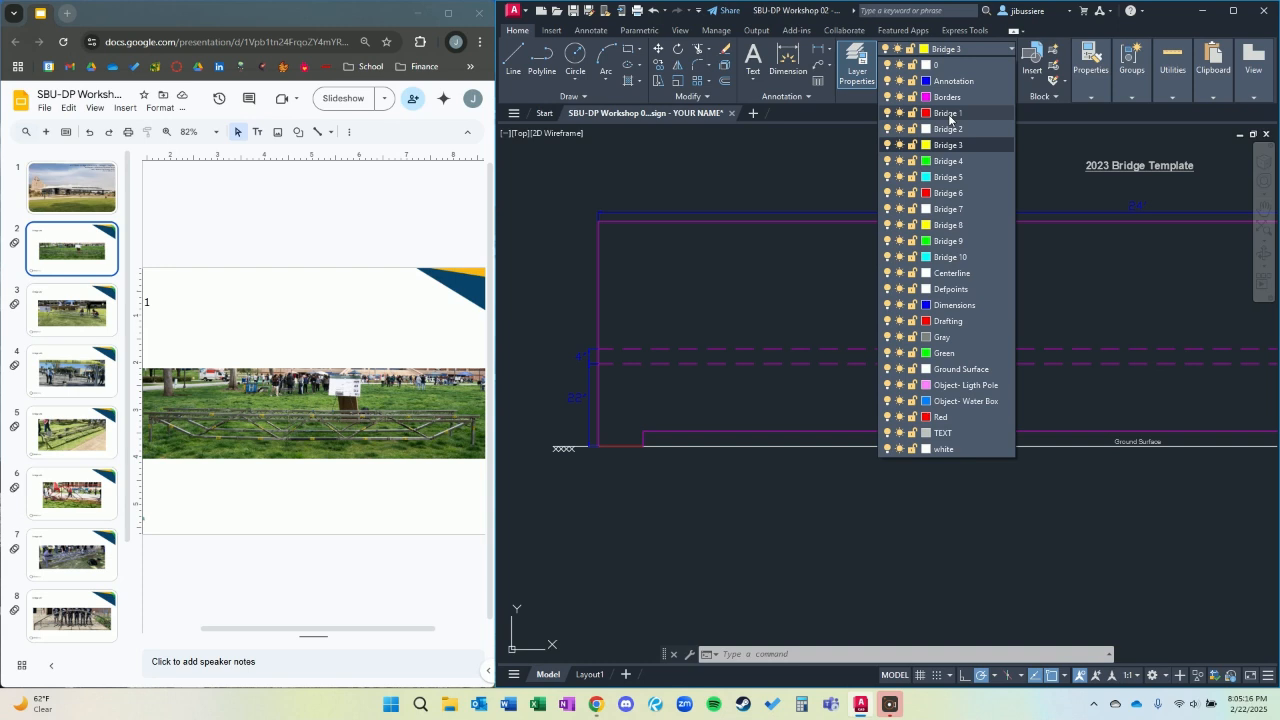
{"action": "left_click", "coordinate": [948, 114]}
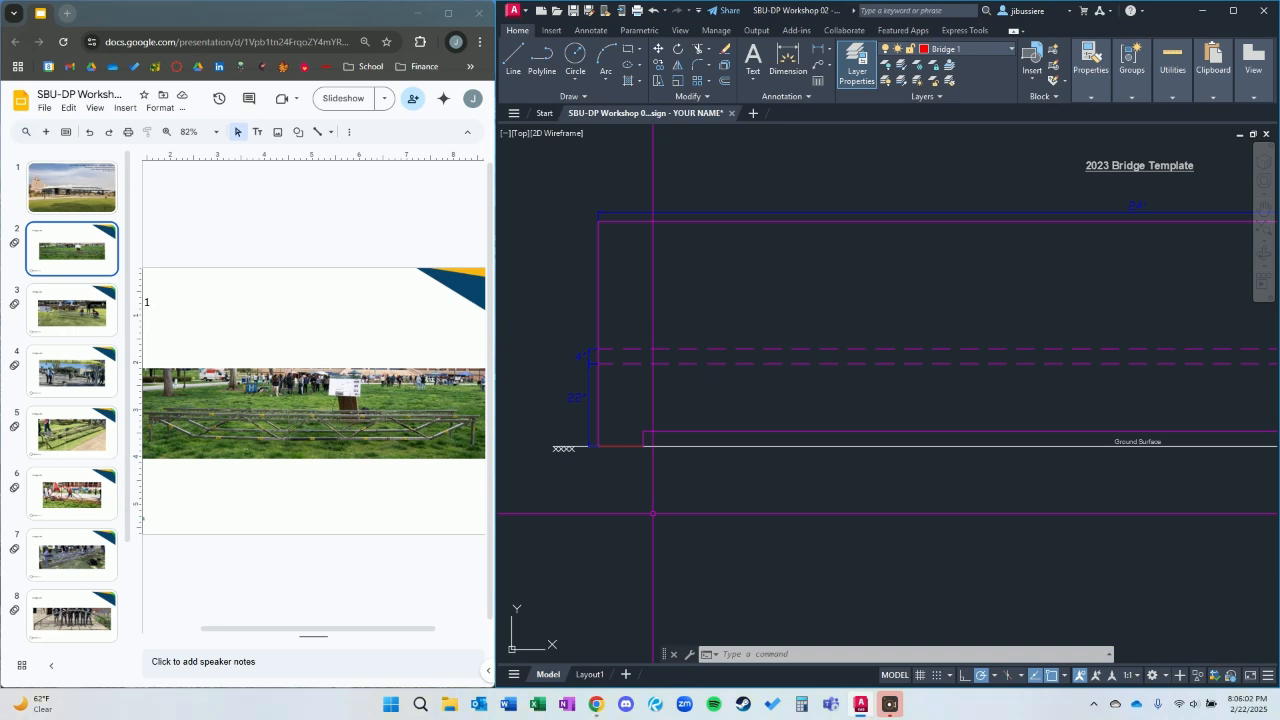
Start a polyline at the midpoint of the 2023 template's left footing and draw it about 24 inches straight up into the decking zone.
{"action": "type", "text": "L"}
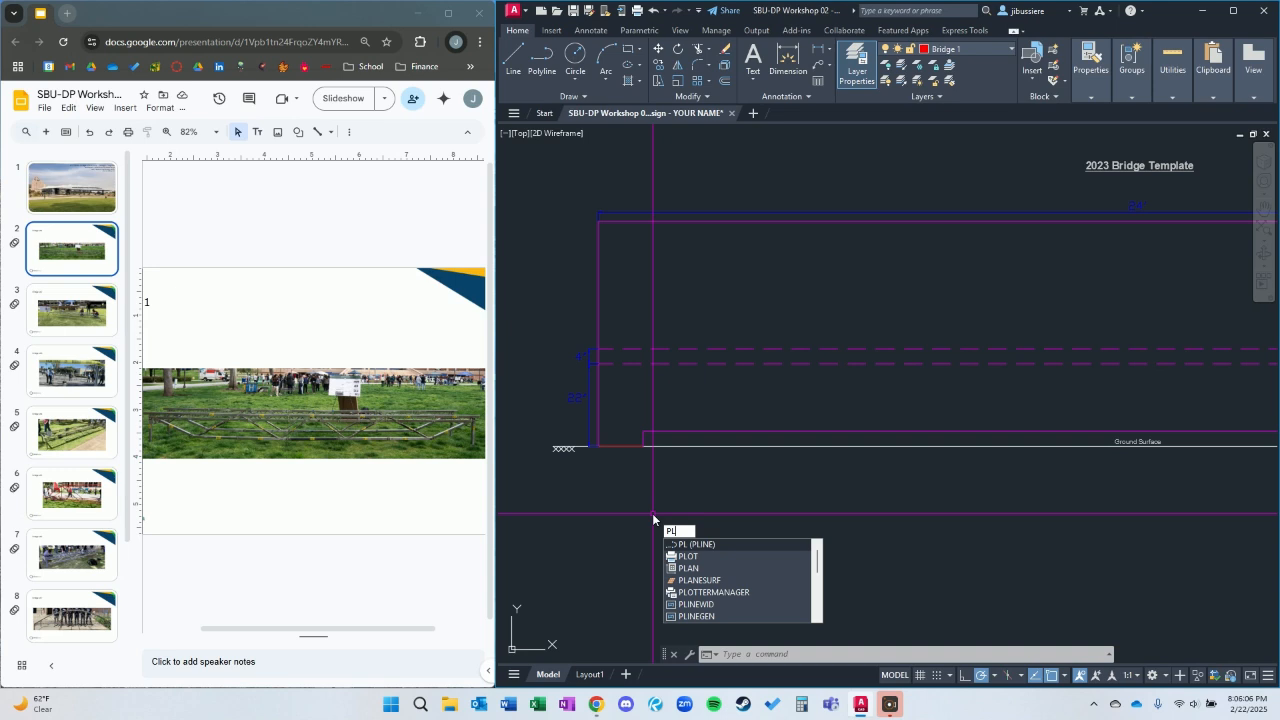
{"action": "key", "text": "Return"}
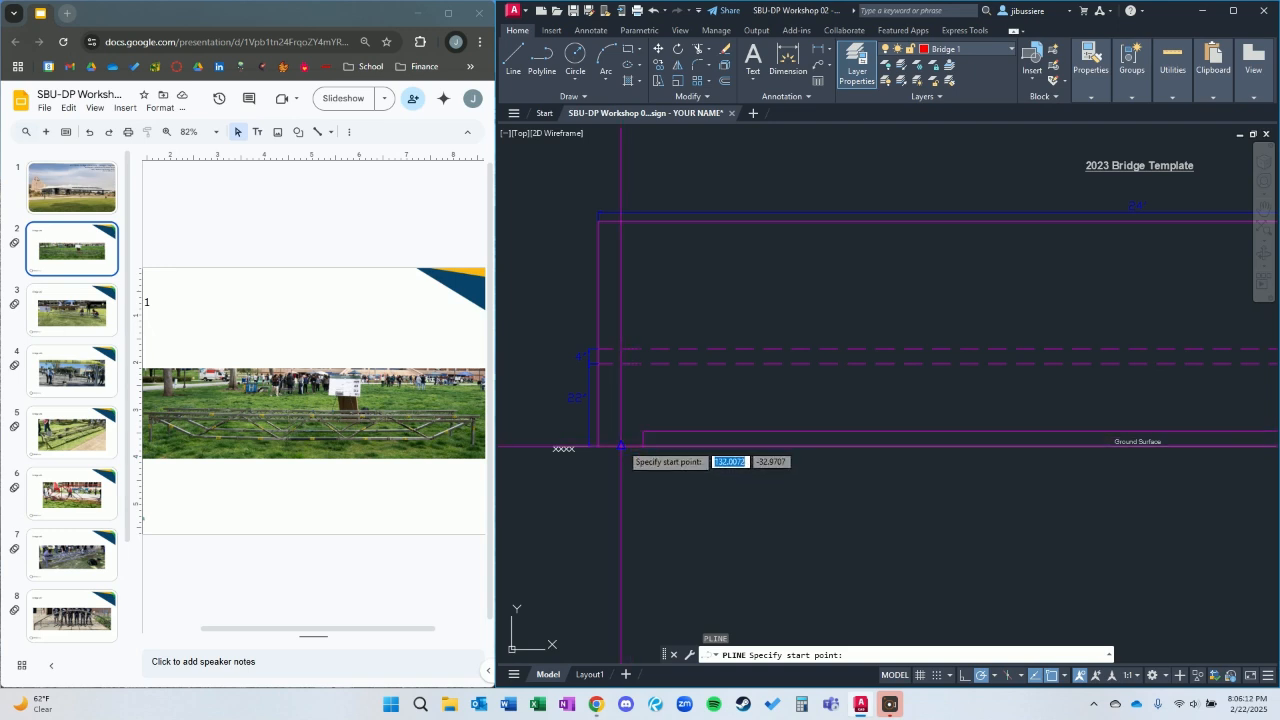
{"action": "left_click", "coordinate": [621, 445]}
{"action": "scroll", "coordinate": [621, 363], "scroll_direction": "up", "scroll_amount": 5}
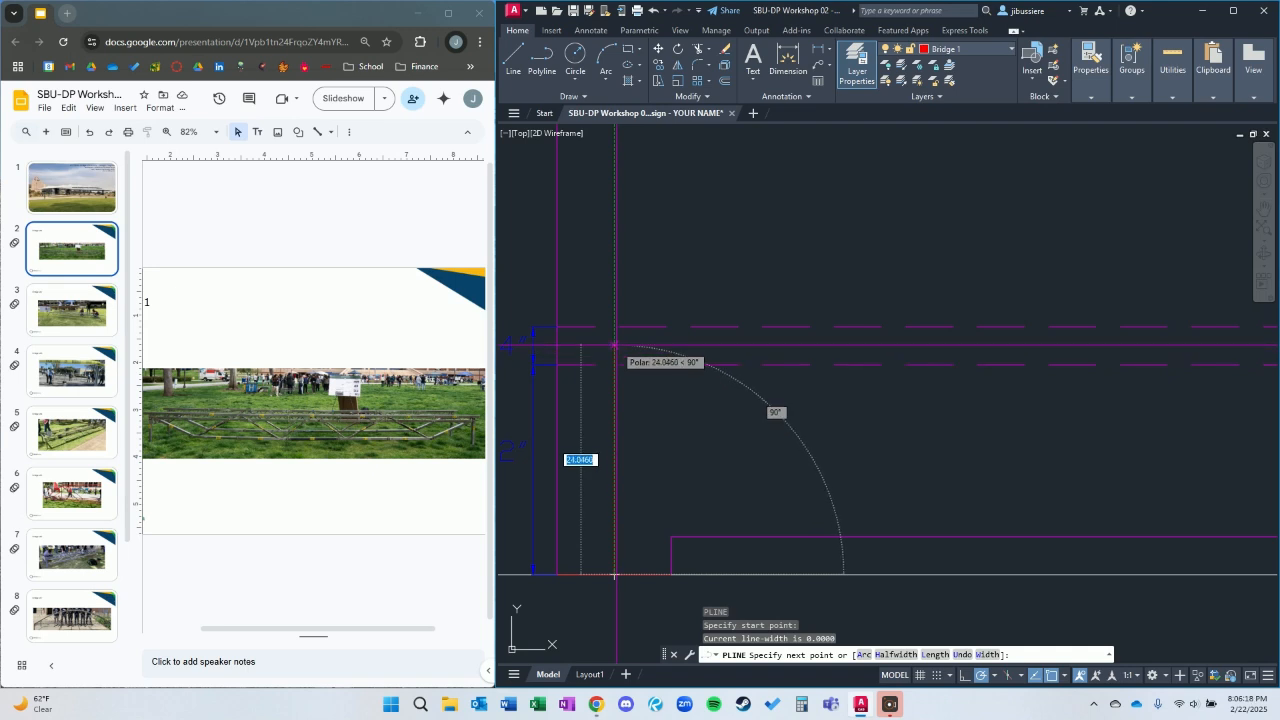
{"action": "left_click", "coordinate": [615, 345]}
Continue the polyline horizontally through the decking zone to a point directly above the midpoint of the right footing.
{"action": "scroll", "coordinate": [990, 375], "scroll_direction": "down", "scroll_amount": 5}
{"action": "middle_click_drag", "start_coordinate": [1186, 371], "coordinate": [665, 324]}
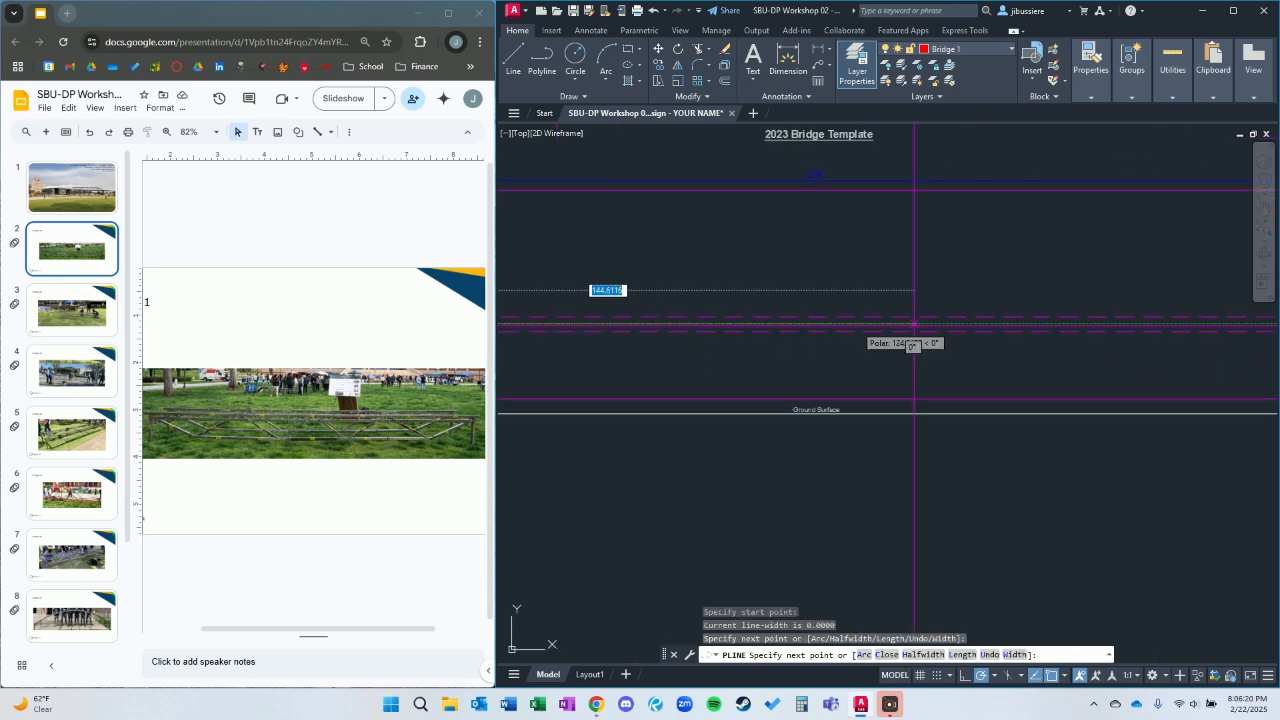
{"action": "middle_click_drag", "start_coordinate": [1065, 322], "coordinate": [766, 352]}
{"action": "scroll", "coordinate": [1040, 360], "scroll_direction": "up", "scroll_amount": 6}
{"action": "scroll", "coordinate": [1064, 398], "scroll_direction": "down", "scroll_amount": 4}
{"action": "middle_click_drag", "start_coordinate": [1064, 404], "coordinate": [1016, 343]}
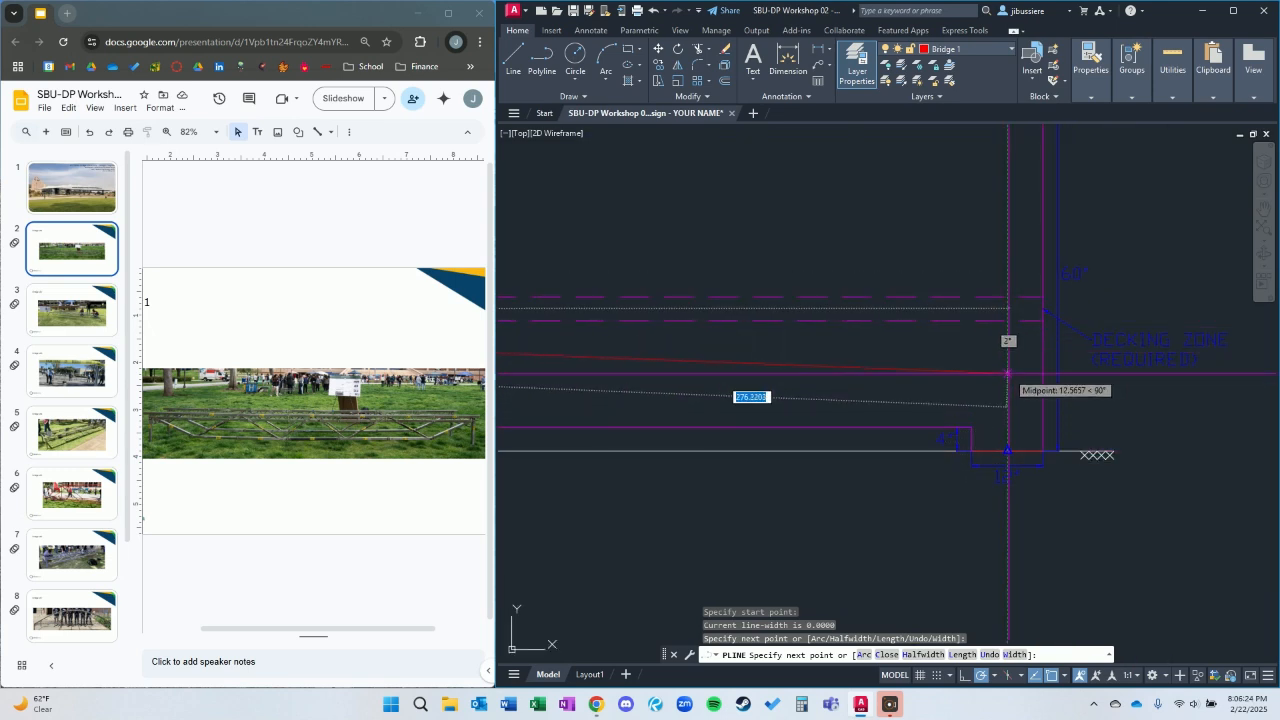
{"action": "left_click", "coordinate": [1007, 308]}
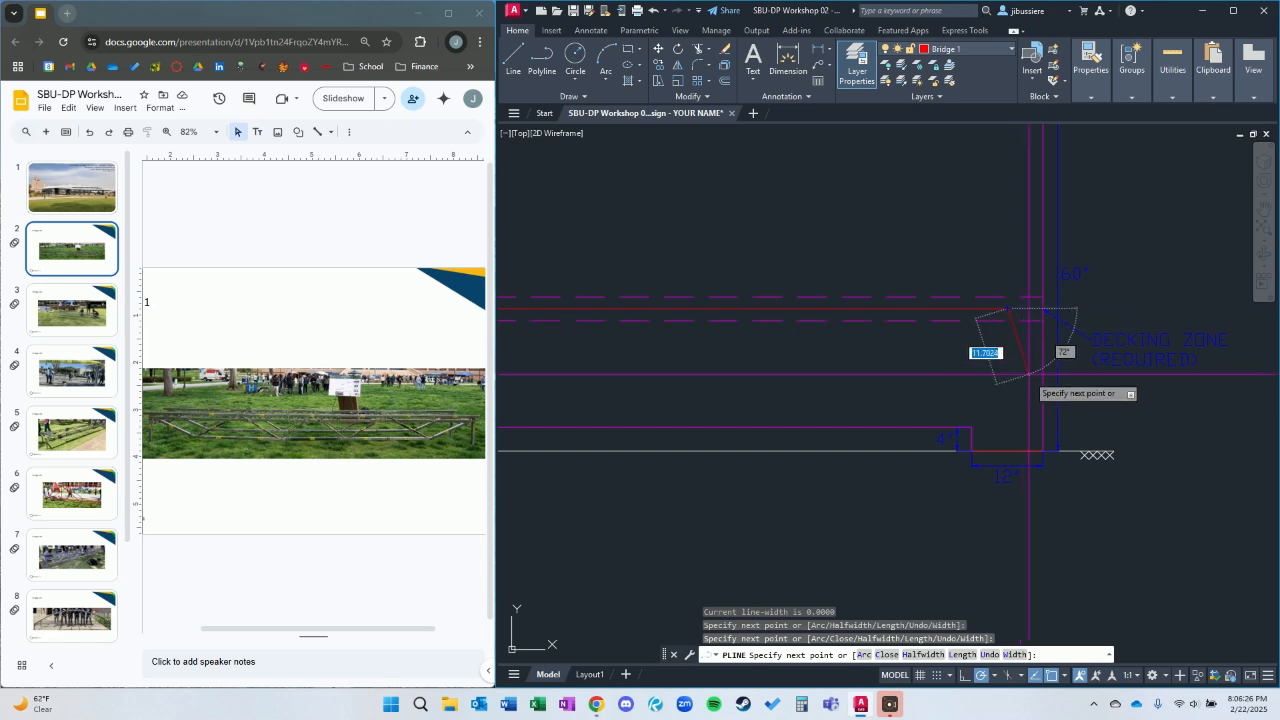
Finish the frame polyline straight down at the midpoint of the 2023 template's right footing.
{"action": "key", "text": "Escape"}
{"action": "scroll", "coordinate": [1132, 389], "scroll_direction": "down", "scroll_amount": 5}
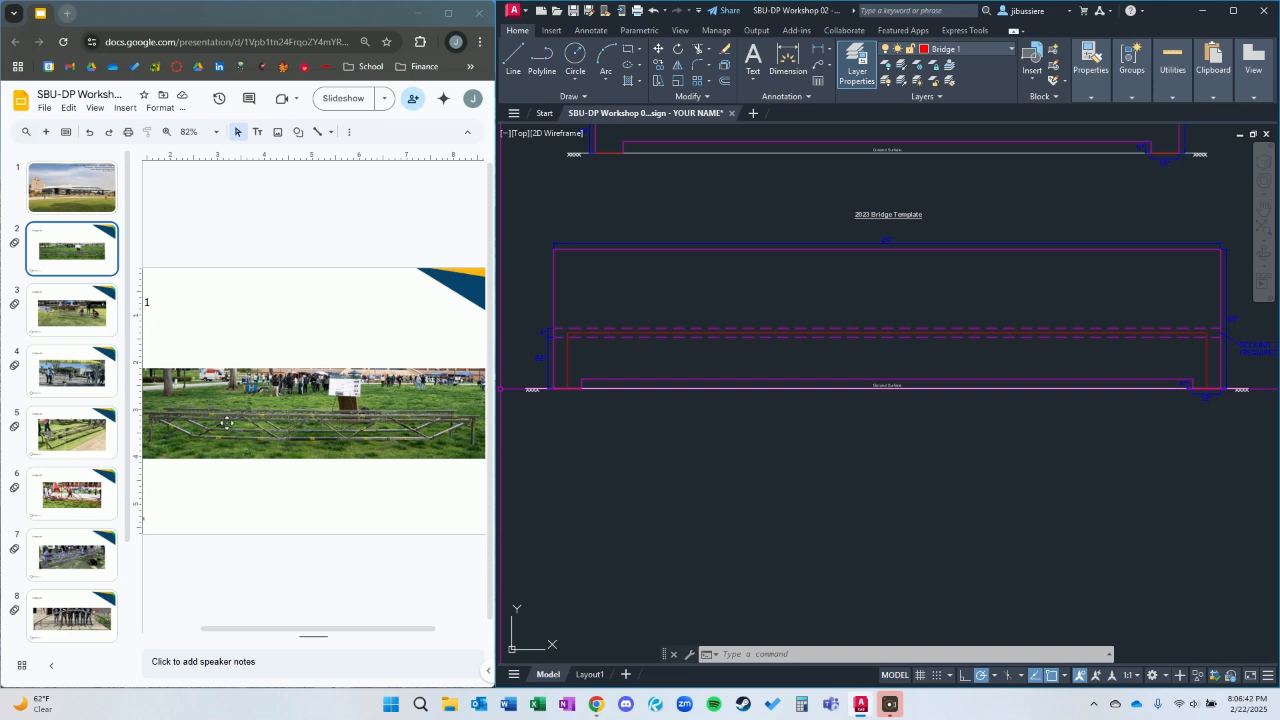
Start a polyline at the frame's upper-left corner and draw a diagonal about 37 inches long at 30° down toward the ground, with object snap off.
{"action": "scroll", "coordinate": [617, 355], "scroll_direction": "up", "scroll_amount": 5}
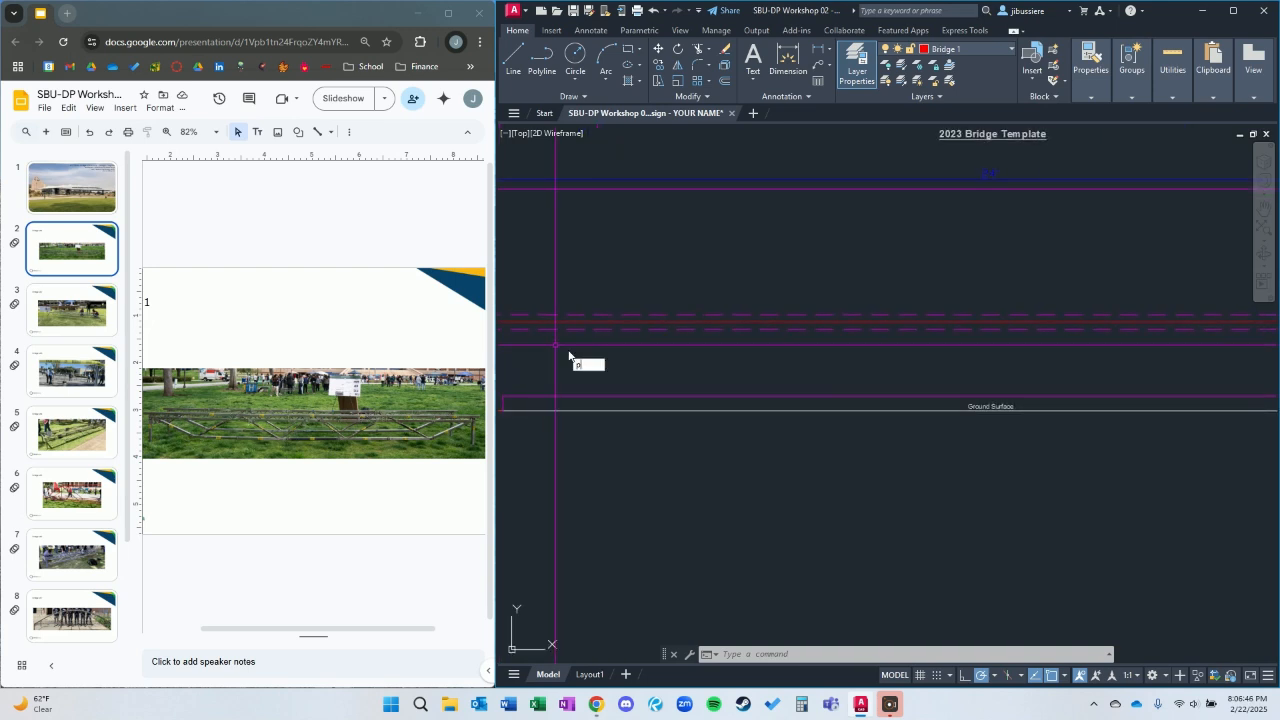
{"action": "type", "text": "l"}
{"action": "key", "text": "Return"}
{"action": "scroll", "coordinate": [640, 370], "scroll_direction": "up", "scroll_amount": 3}
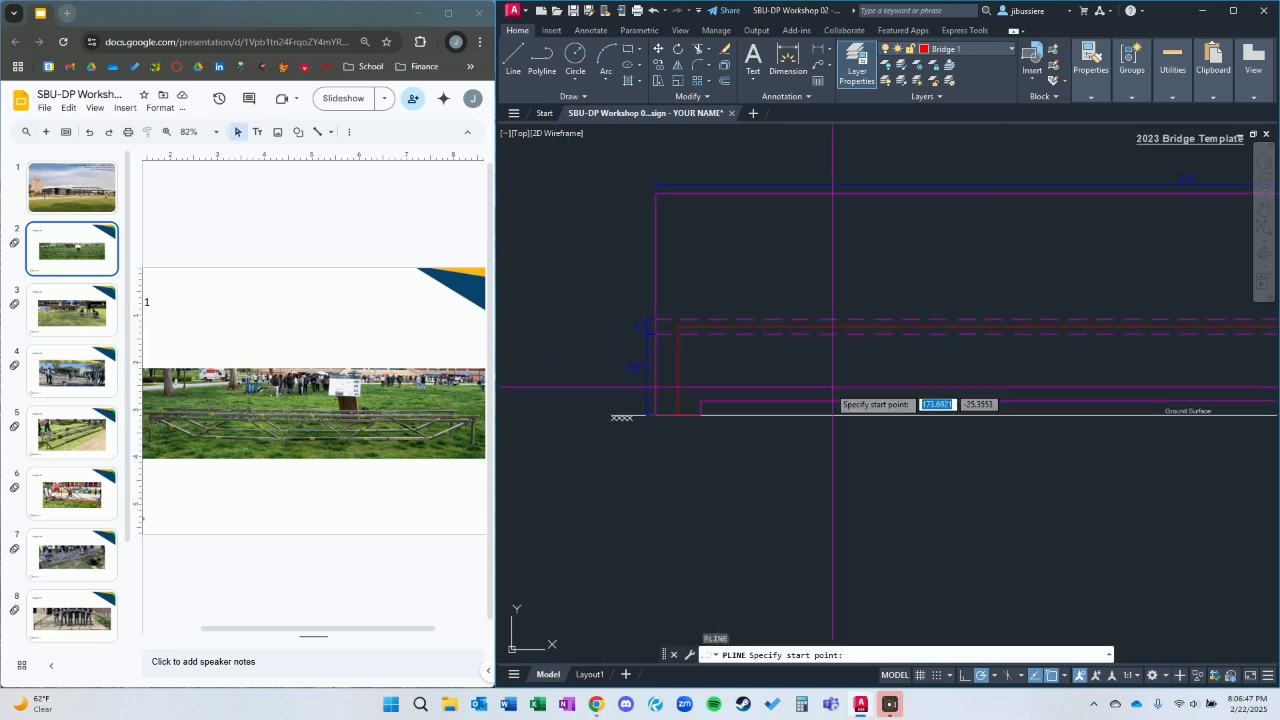
{"action": "left_click", "coordinate": [678, 326]}
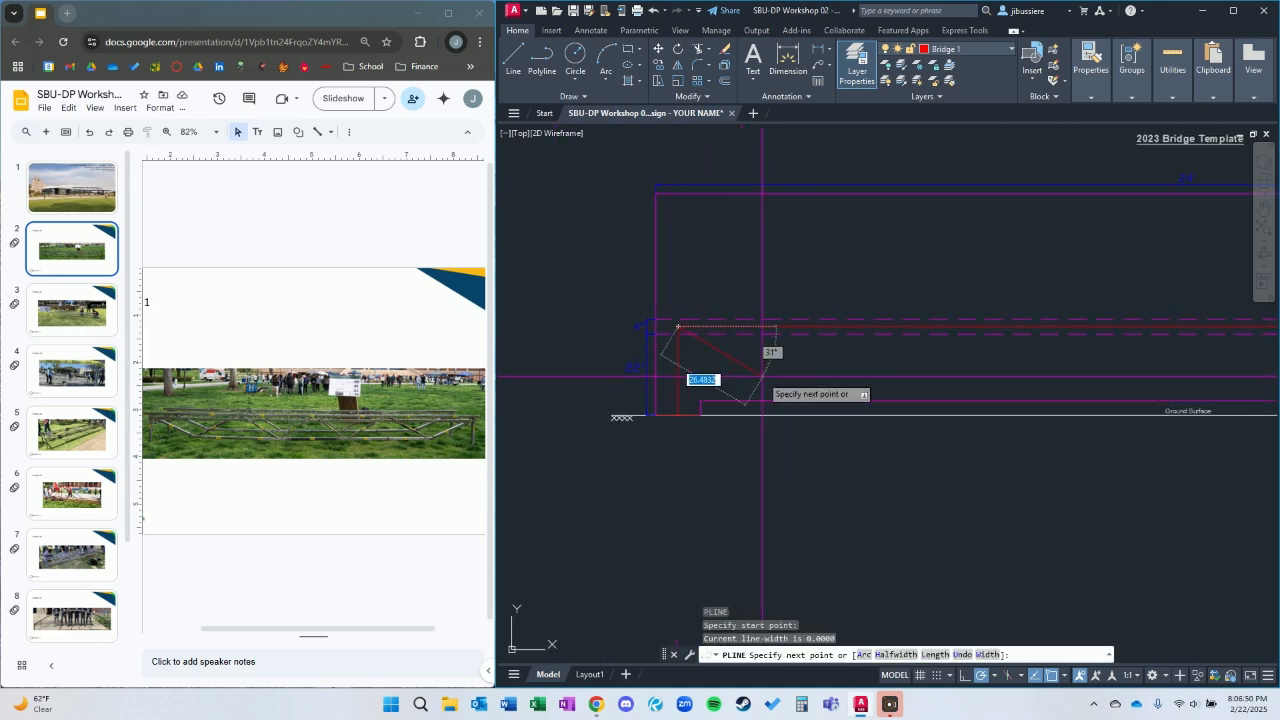
{"action": "middle_click_drag", "start_coordinate": [791, 394], "coordinate": [690, 381]}
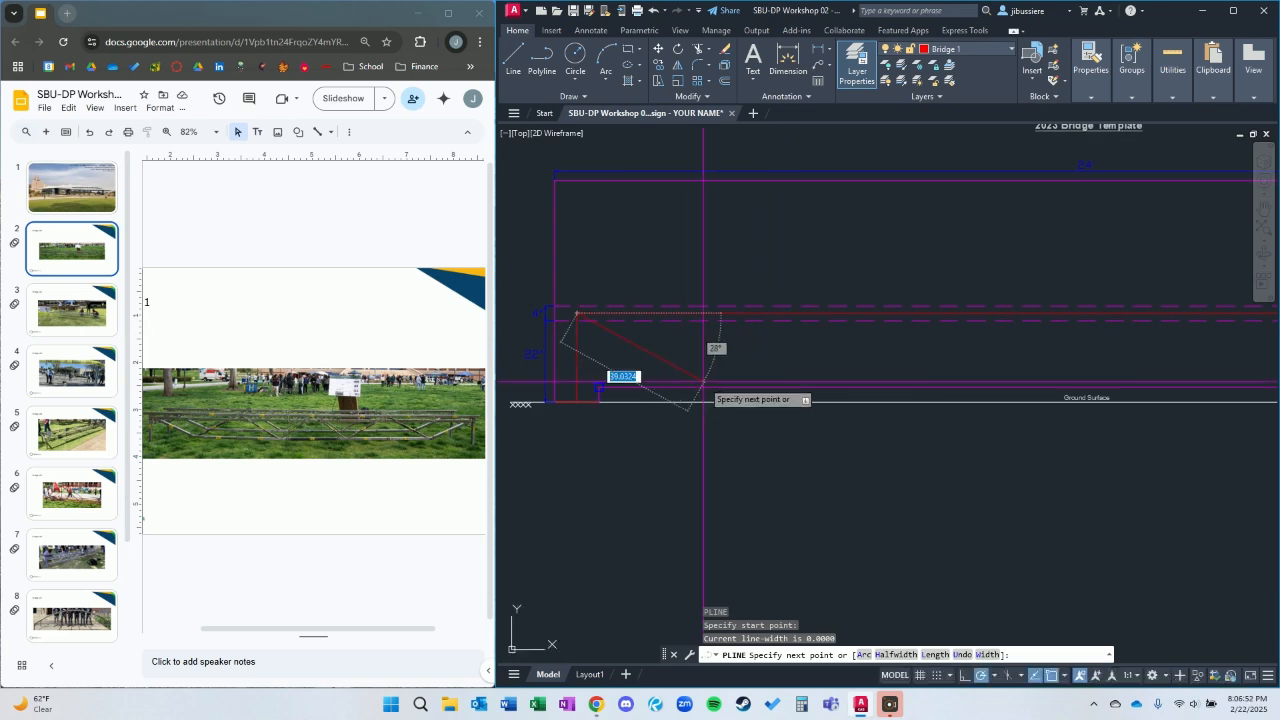
{"action": "key", "text": "F3"}
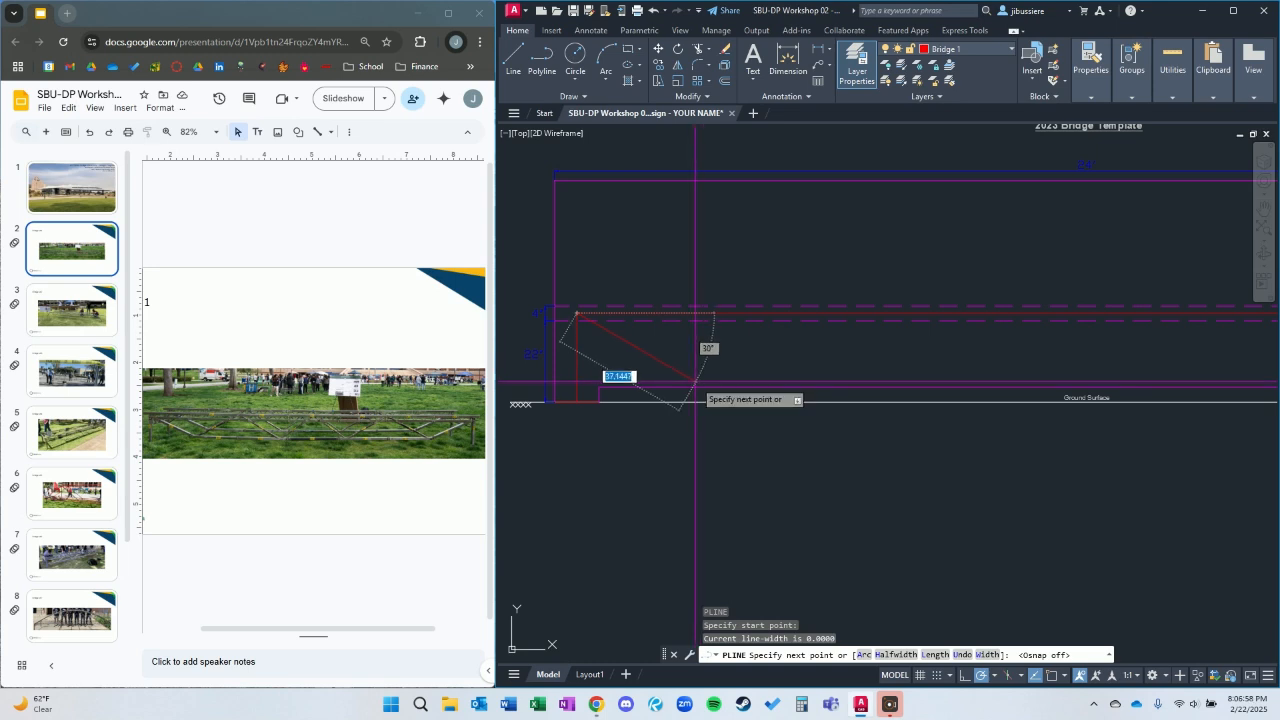
{"action": "left_click", "coordinate": [695, 381]}
Continue the polyline horizontally about 212 inches as the lower chord, and end it at the frame's upper-right corner with object snap on.
{"action": "scroll", "coordinate": [1062, 373], "scroll_direction": "down", "scroll_amount": 2}
{"action": "middle_click_drag", "start_coordinate": [1108, 364], "coordinate": [857, 357]}
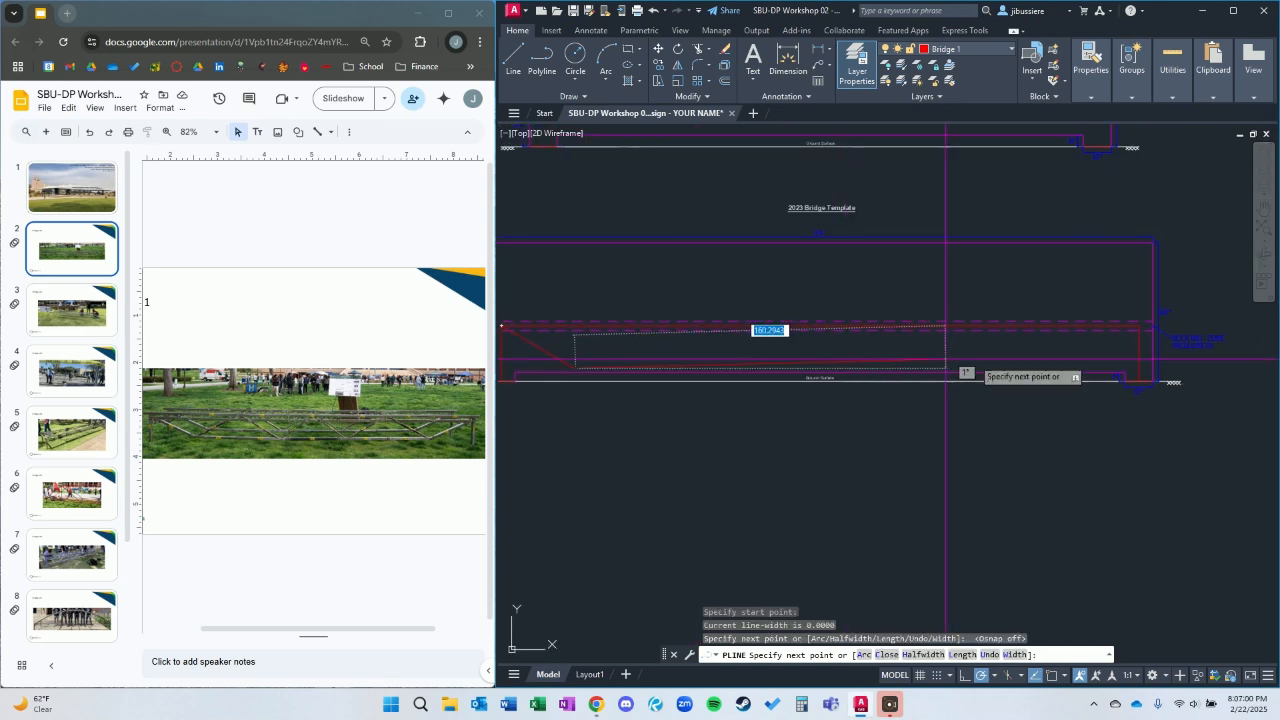
{"action": "scroll", "coordinate": [1100, 385], "scroll_direction": "up", "scroll_amount": 2}
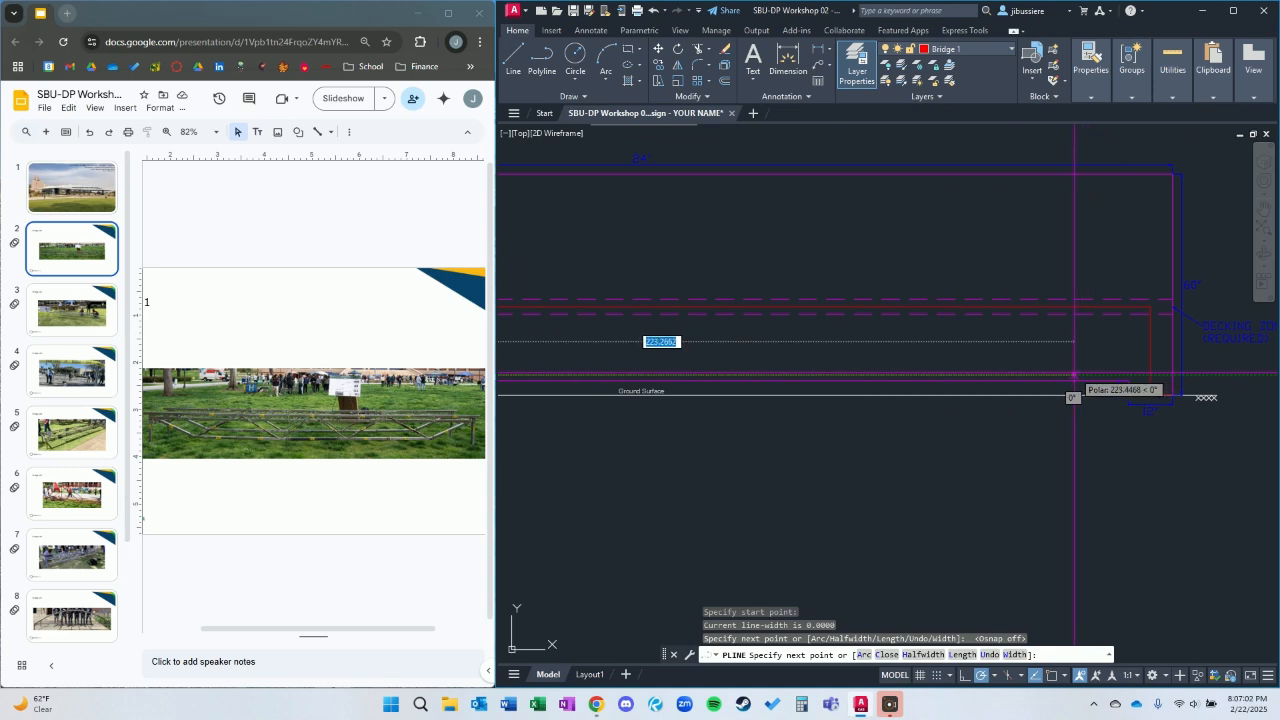
{"action": "left_click", "coordinate": [1035, 375]}
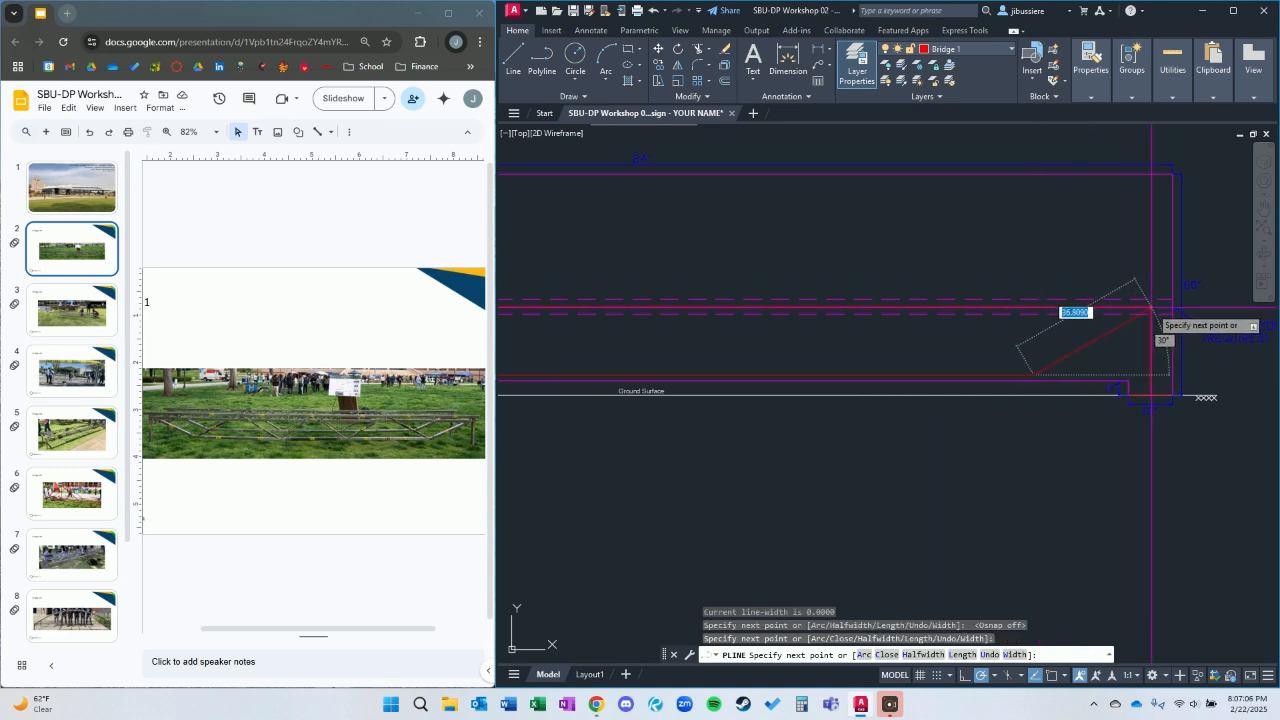
{"action": "key", "text": "F3"}
{"action": "left_click", "coordinate": [1151, 308]}
{"action": "key", "text": "Escape"}
Stretch the lower chord's right vertex about 3.6 inches horizontally outward toward the right footing.
{"action": "scroll", "coordinate": [816, 438], "scroll_direction": "down", "scroll_amount": 2}
{"action": "mouse_move", "coordinate": [816, 438]}
{"action": "middle_mouse_down"}
{"action": "mouse_move", "coordinate": [1186, 400]}
{"action": "mouse_move", "coordinate": [1037, 371]}
{"action": "middle_mouse_up"}
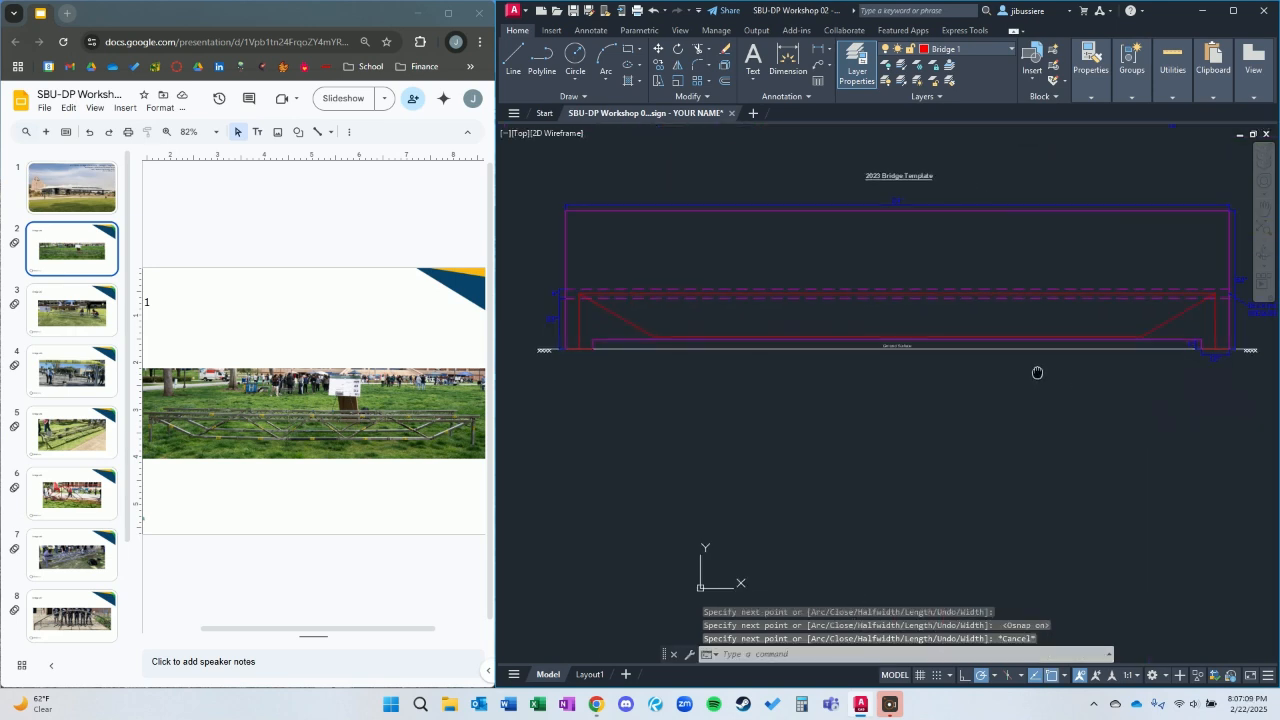
{"action": "left_click", "coordinate": [1135, 354]}
{"action": "left_click", "coordinate": [1137, 354]}
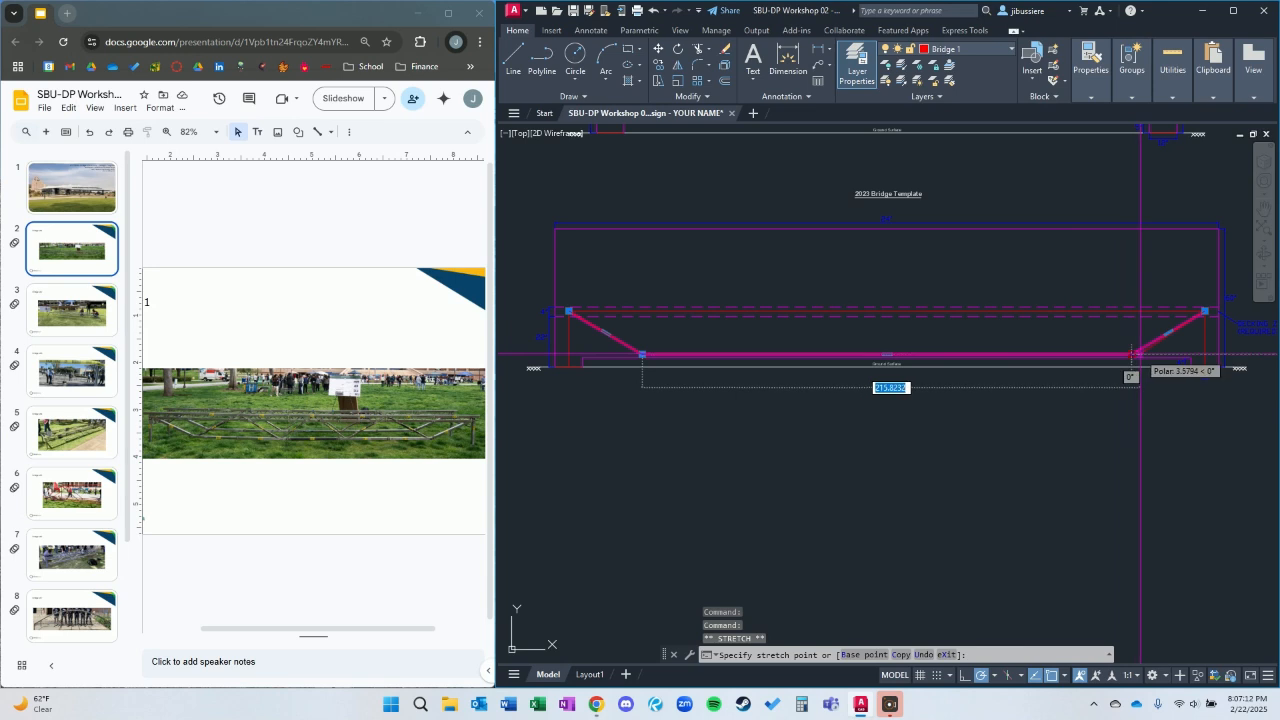
{"action": "left_click", "coordinate": [1140, 354]}
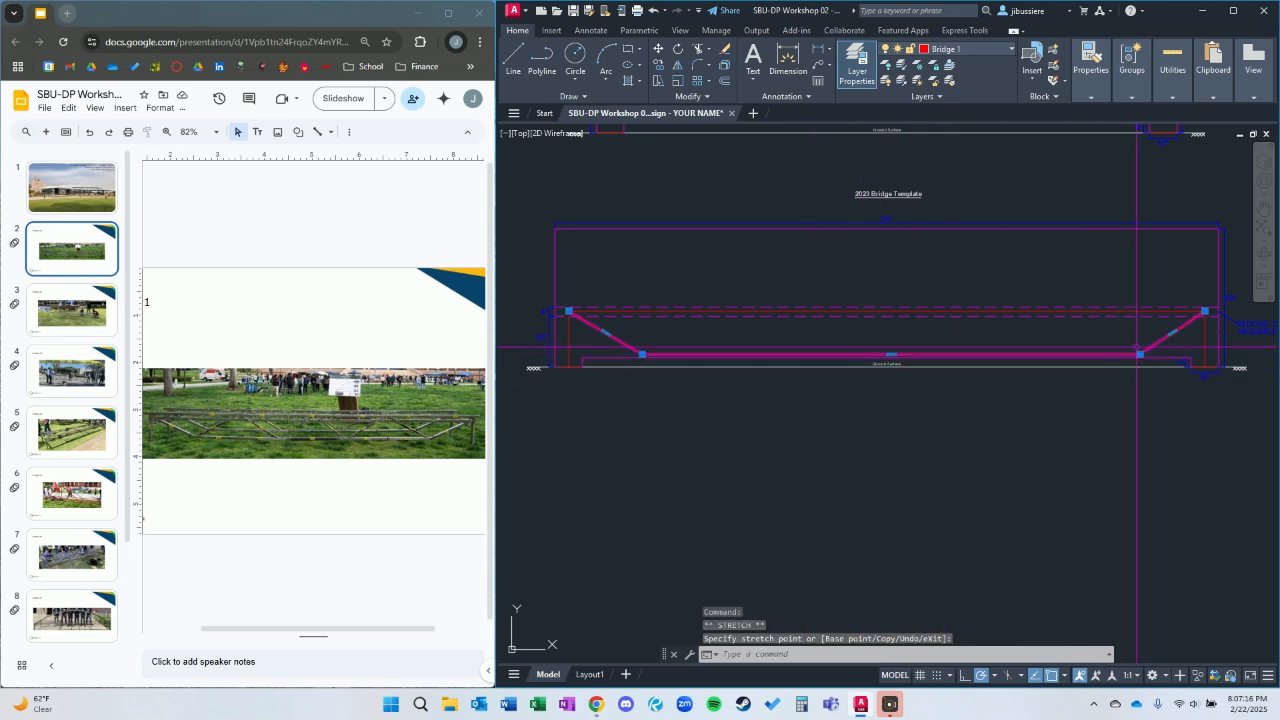
{"action": "left_click", "coordinate": [1140, 354]}
{"action": "key", "text": "Escape"}
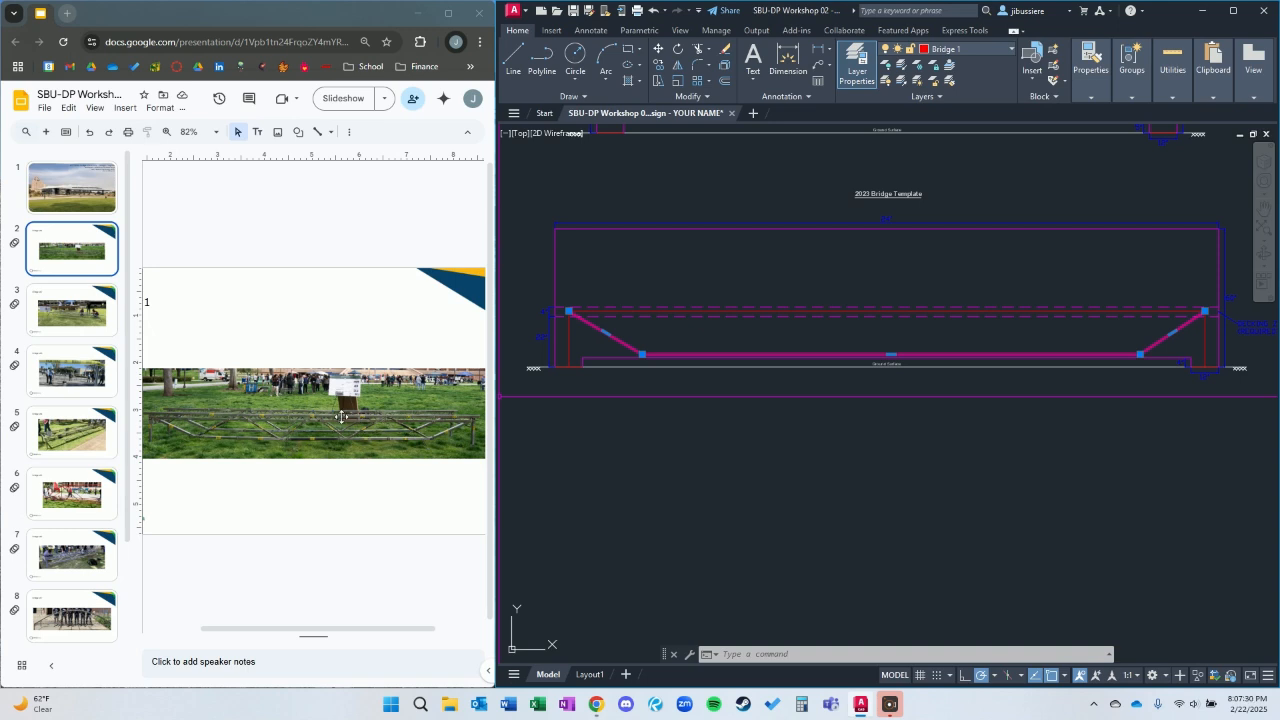
Start a web polyline at the lower chord's left vertex and draw a diagonal up to the upper chord using the Nearest snap.
{"action": "key", "text": "Escape"}
{"action": "type", "text": "pl"}
{"action": "key", "text": "Return"}
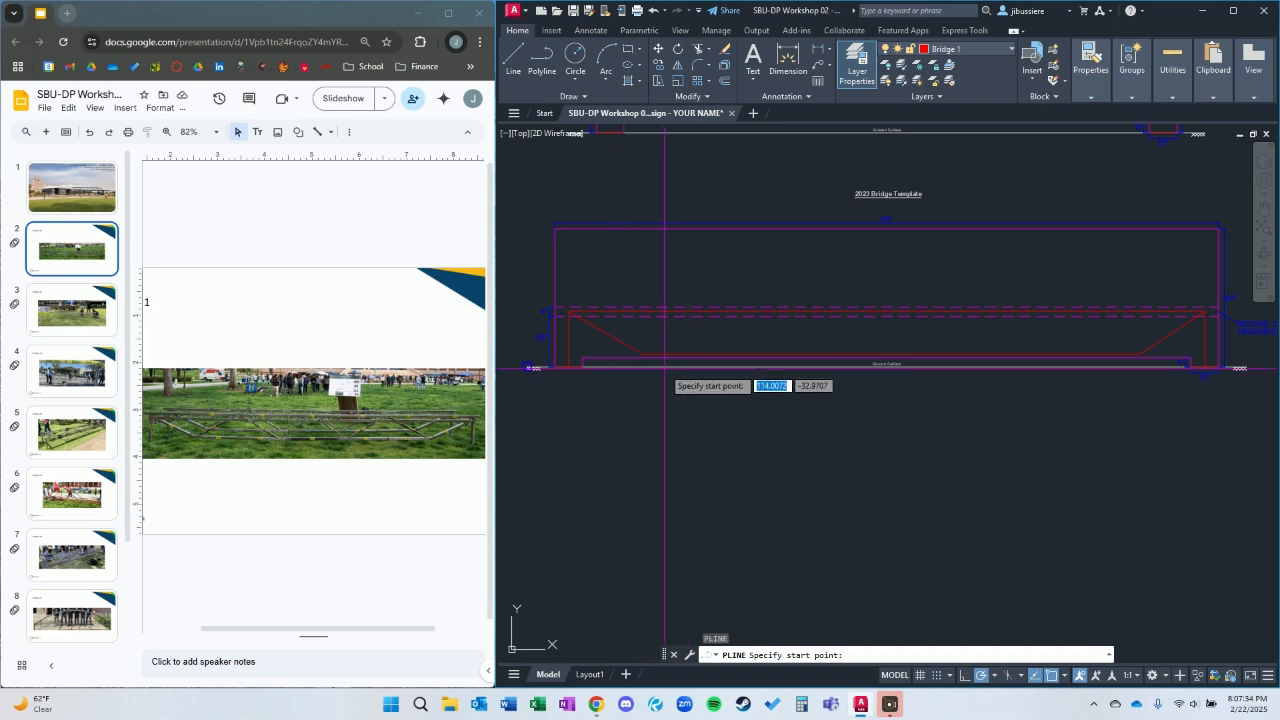
{"action": "left_click", "coordinate": [641, 354]}
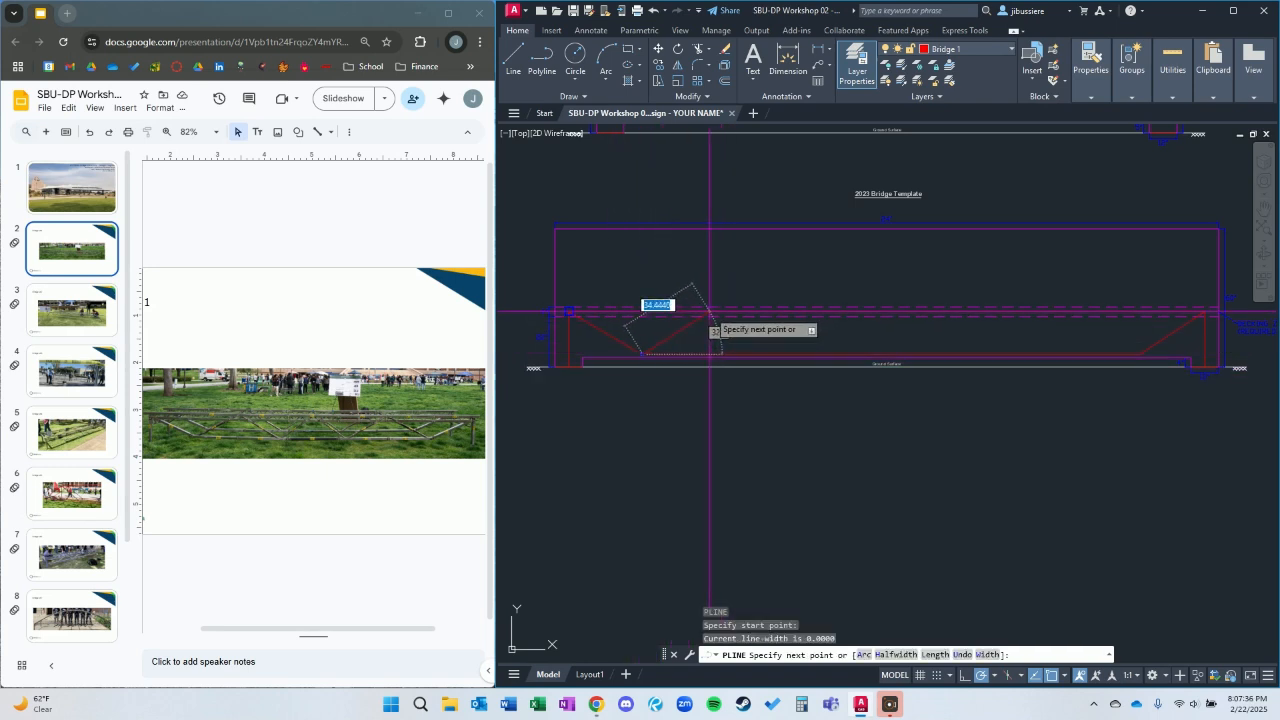
{"action": "type", "text": "nea"}
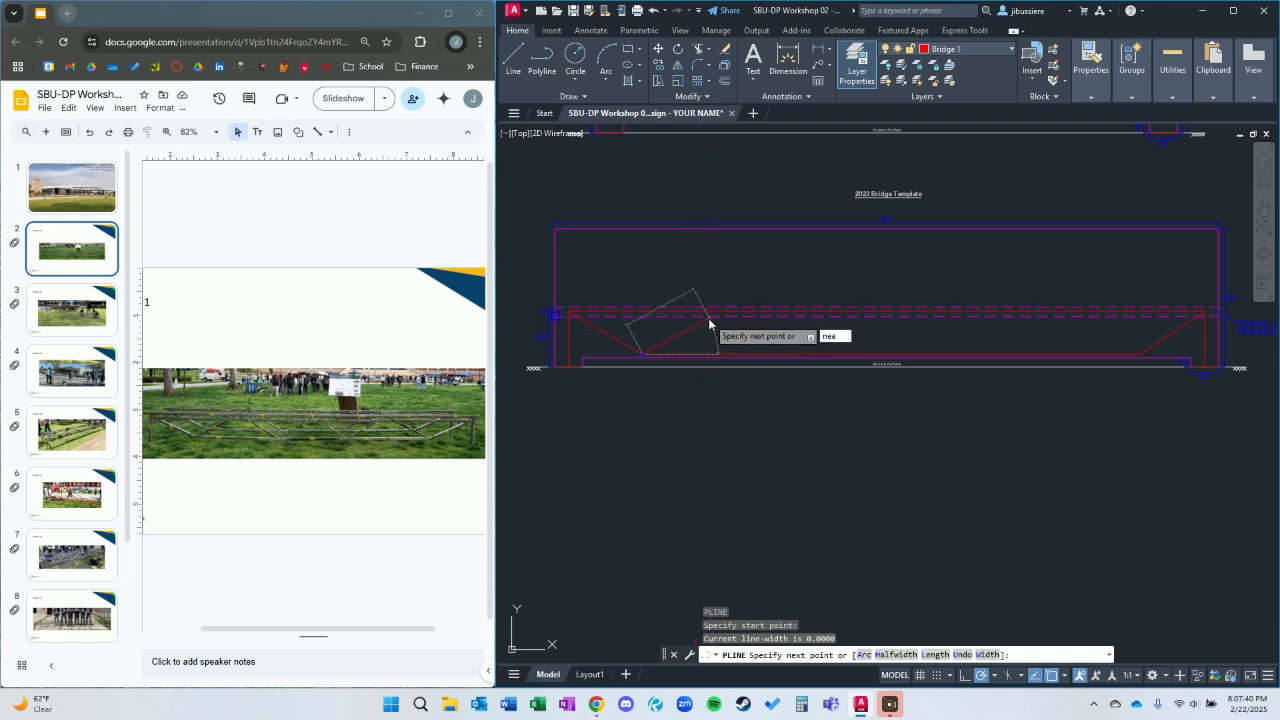
{"action": "key", "text": "Return"}
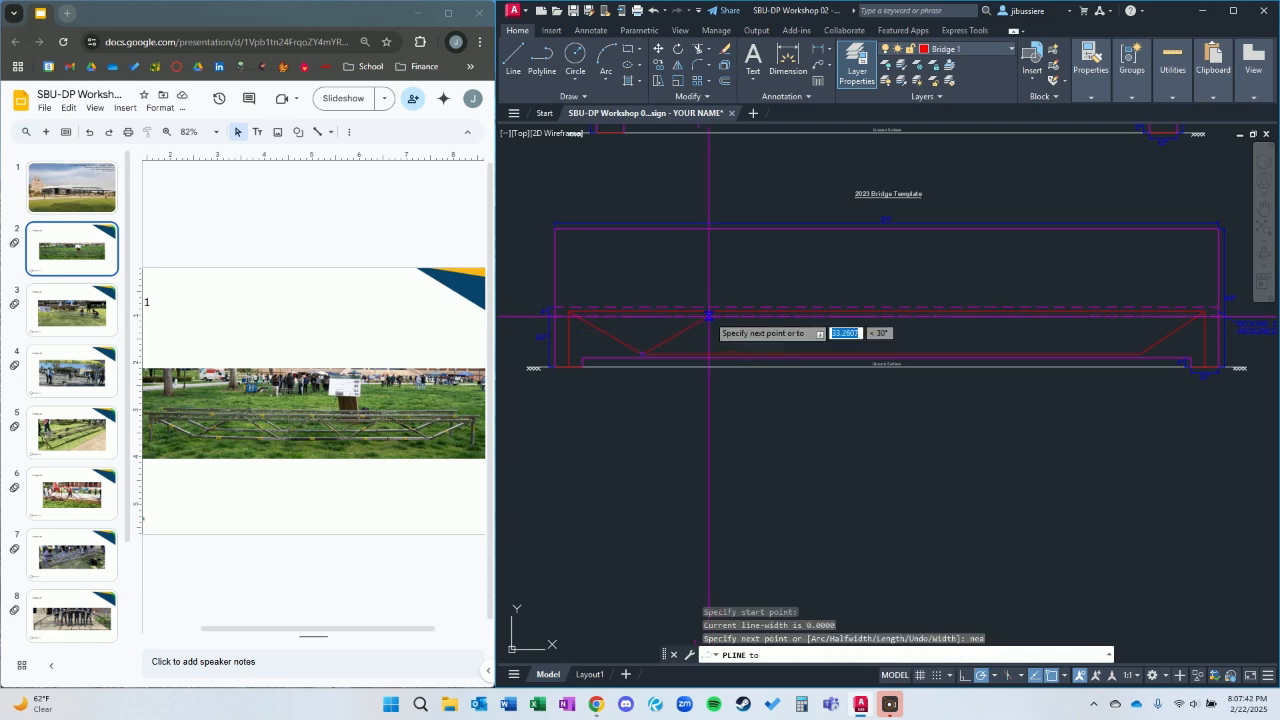
{"action": "scroll", "coordinate": [714, 310], "scroll_direction": "up", "scroll_amount": 2}
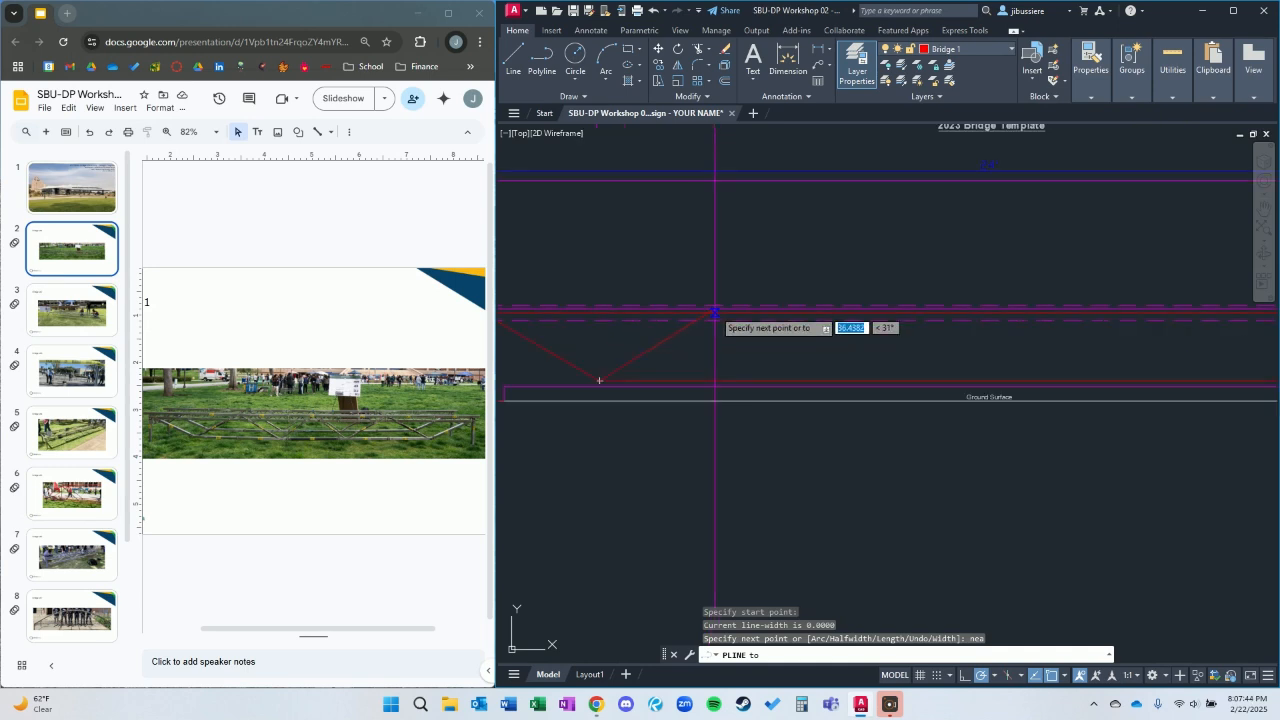
{"action": "scroll", "coordinate": [725, 331], "scroll_direction": "down", "scroll_amount": 2}
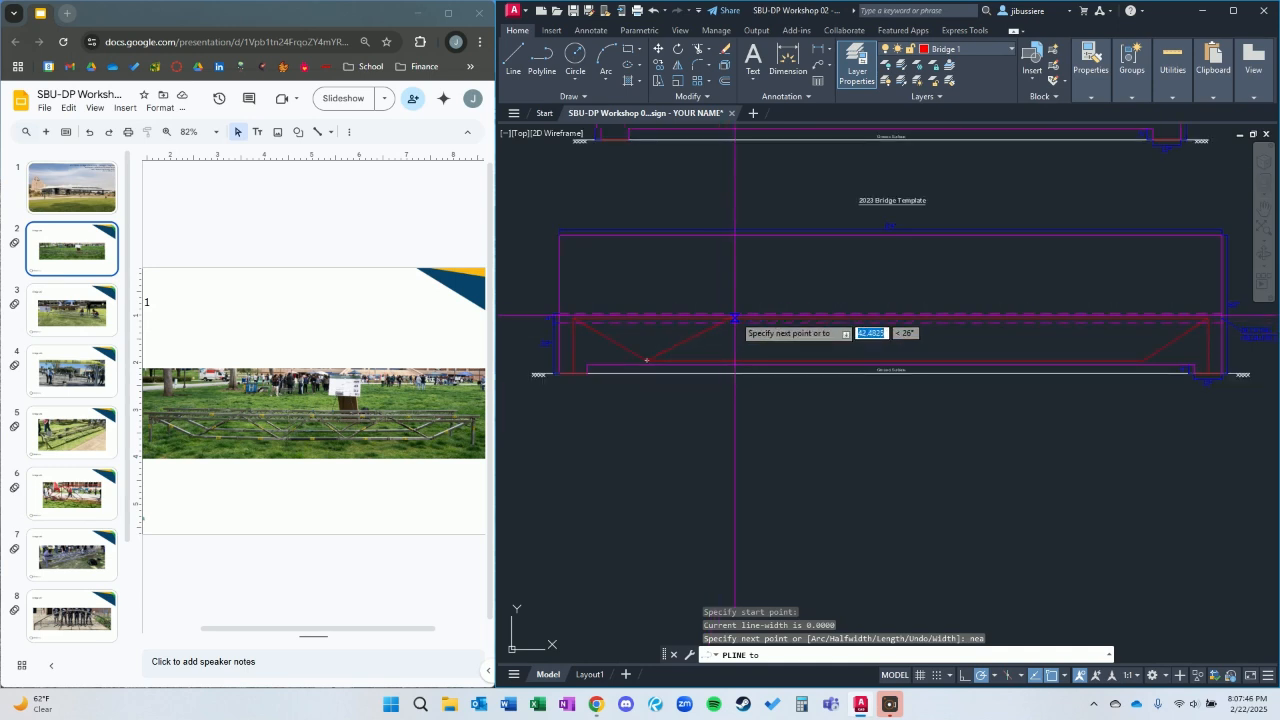
{"action": "left_click", "coordinate": [731, 318]}
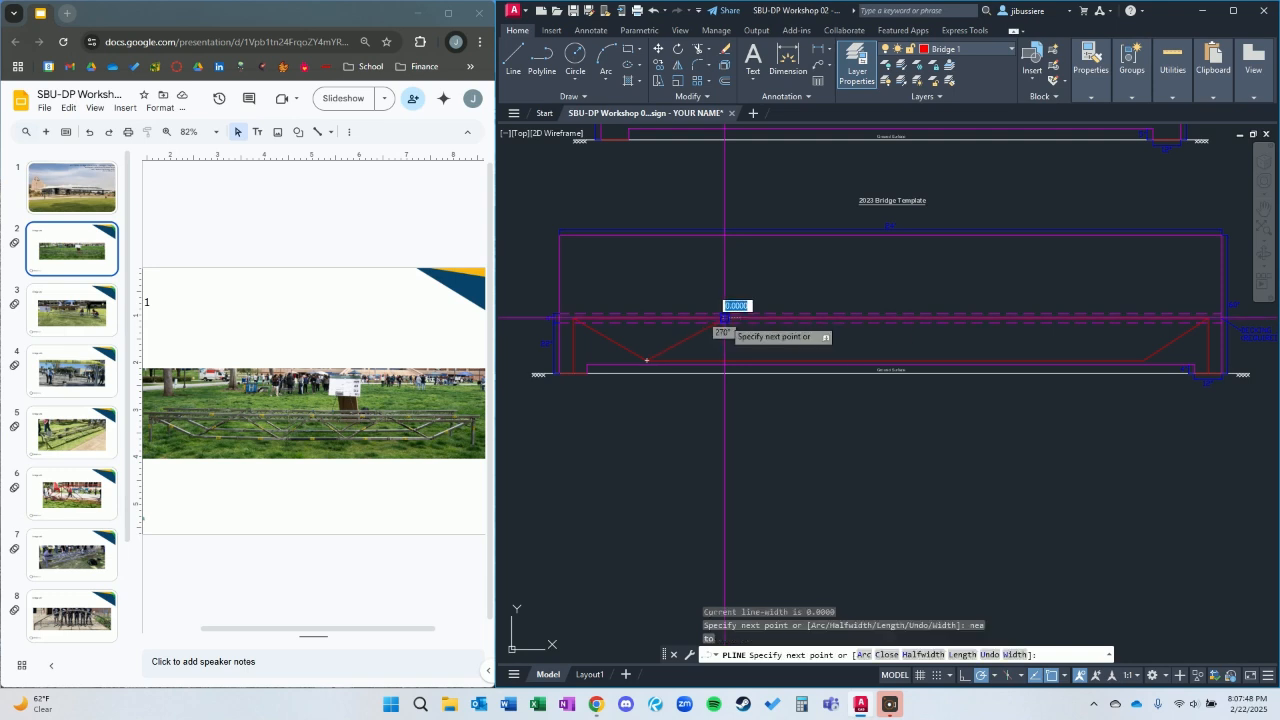
Continue the web polyline down to the lower chord with the Nearest snap and back up to the upper chord's midpoint.
{"action": "type", "text": "ne"}
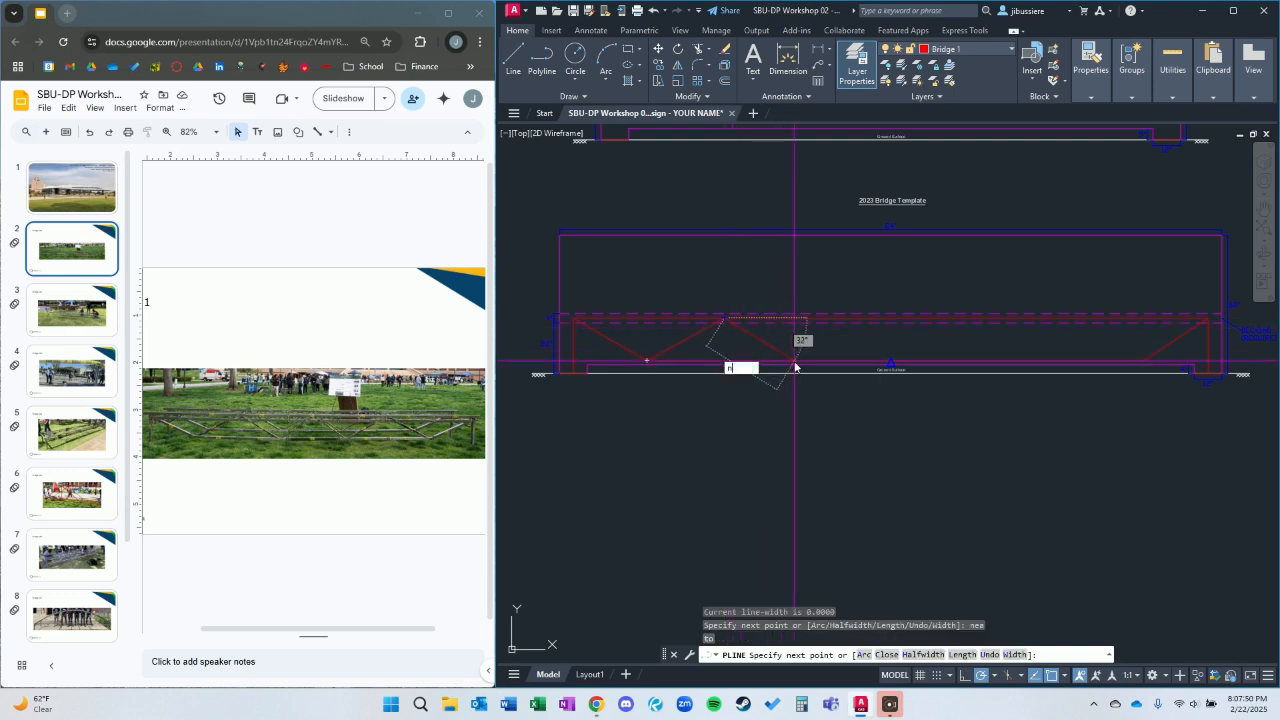
{"action": "type", "text": "a"}
{"action": "key", "text": "Return"}
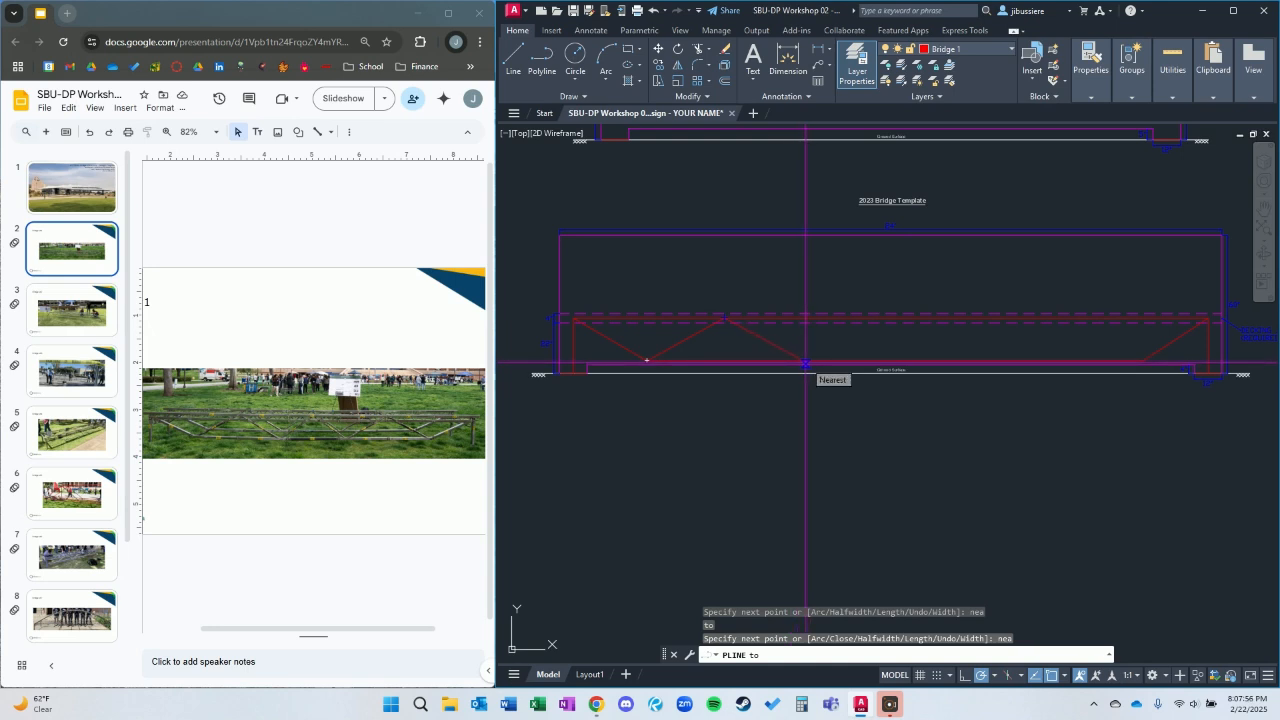
{"action": "left_click", "coordinate": [806, 364]}
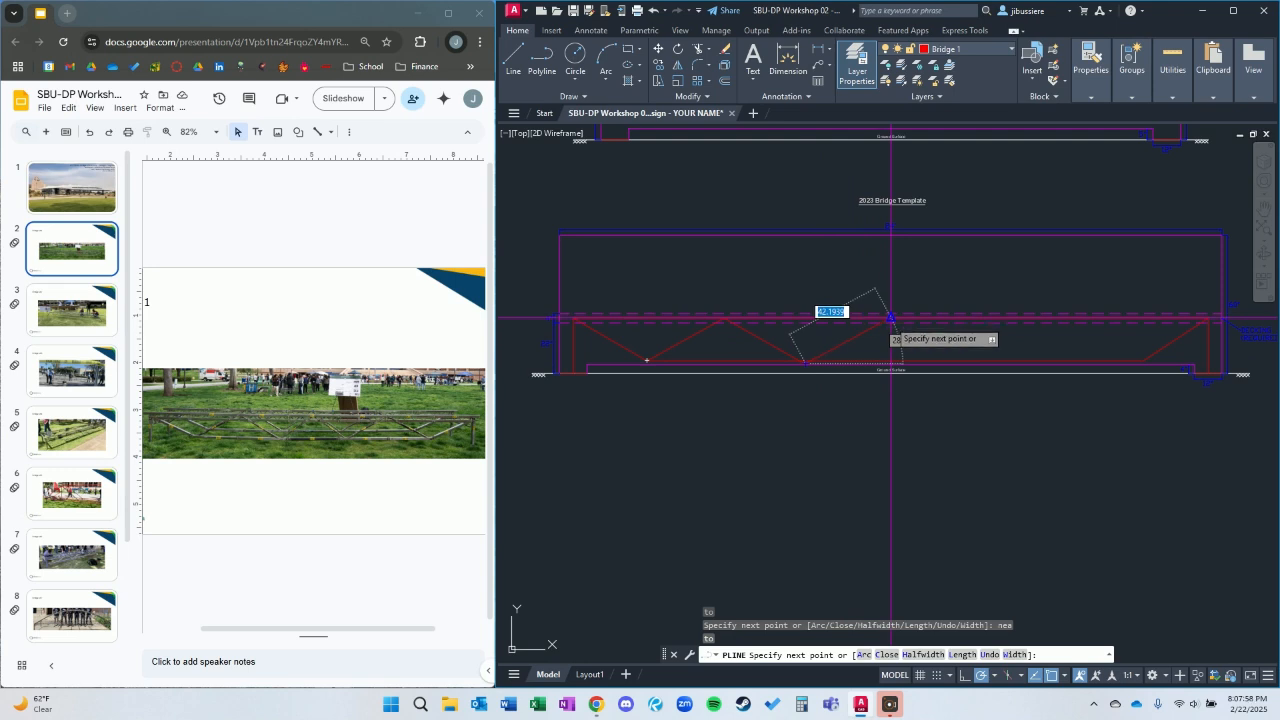
{"action": "left_click", "coordinate": [890, 318]}
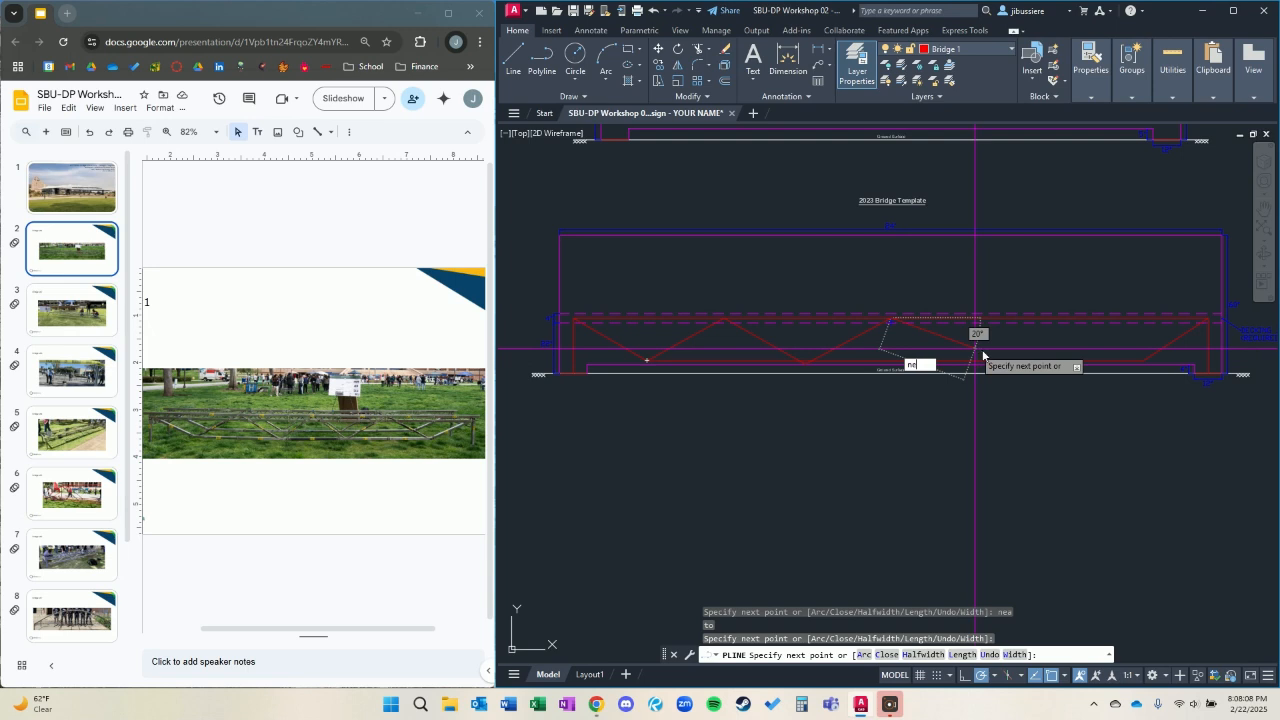
Complete the web diagonals down and up between the chords with the Nearest snap, ending at the lower chord's right vertex.
{"action": "type", "text": "a"}
{"action": "key", "text": "Return"}
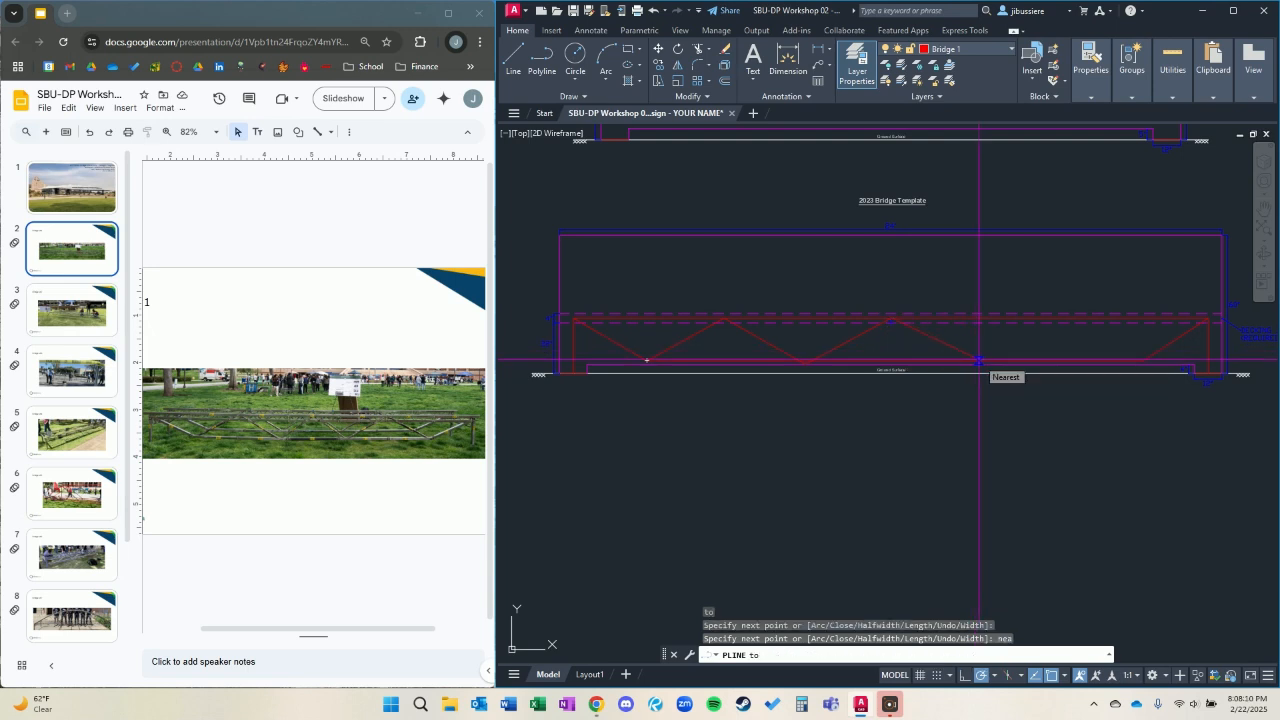
{"action": "left_click", "coordinate": [978, 360]}
{"action": "type", "text": "nea"}
{"action": "key", "text": "Return"}
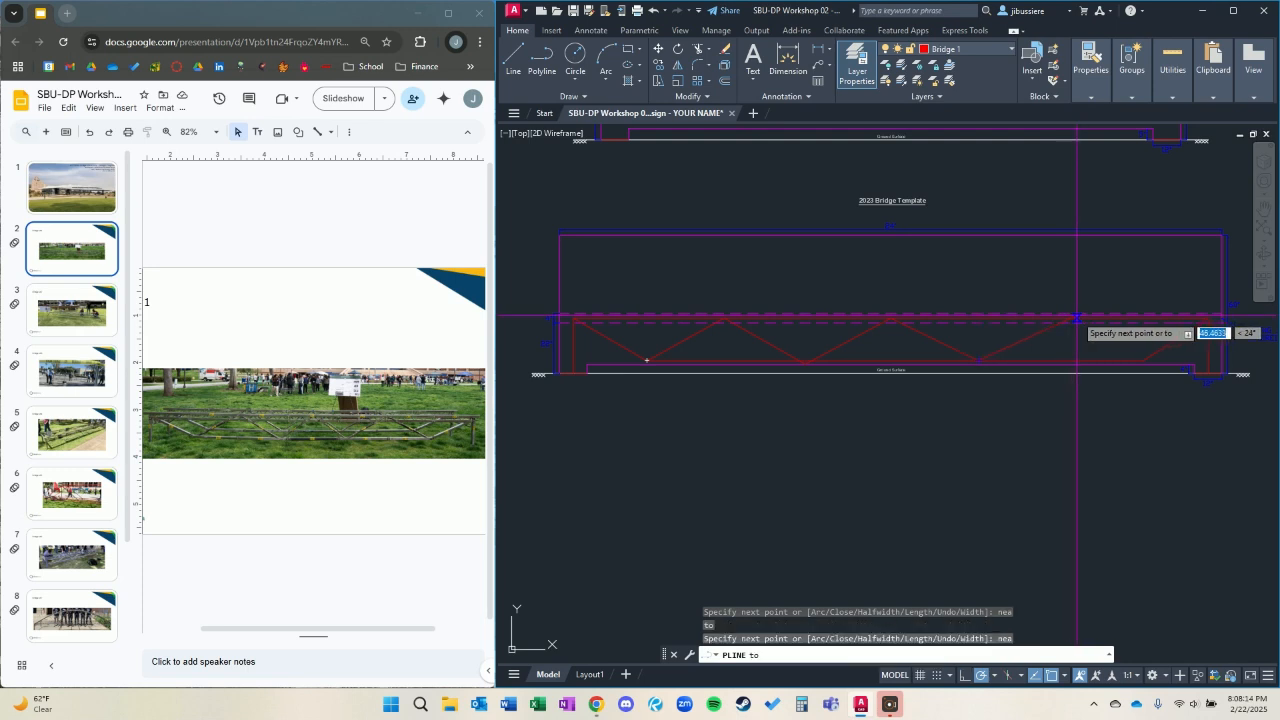
{"action": "left_click", "coordinate": [1078, 358]}
{"action": "key", "text": "Escape"}
Select all the bridge polylines with SELECTSIMILAR and move them from the left footing's midpoint to the left footing midpoint in the Bridge #1 box.
{"action": "scroll", "coordinate": [889, 457], "scroll_direction": "down", "scroll_amount": 4}
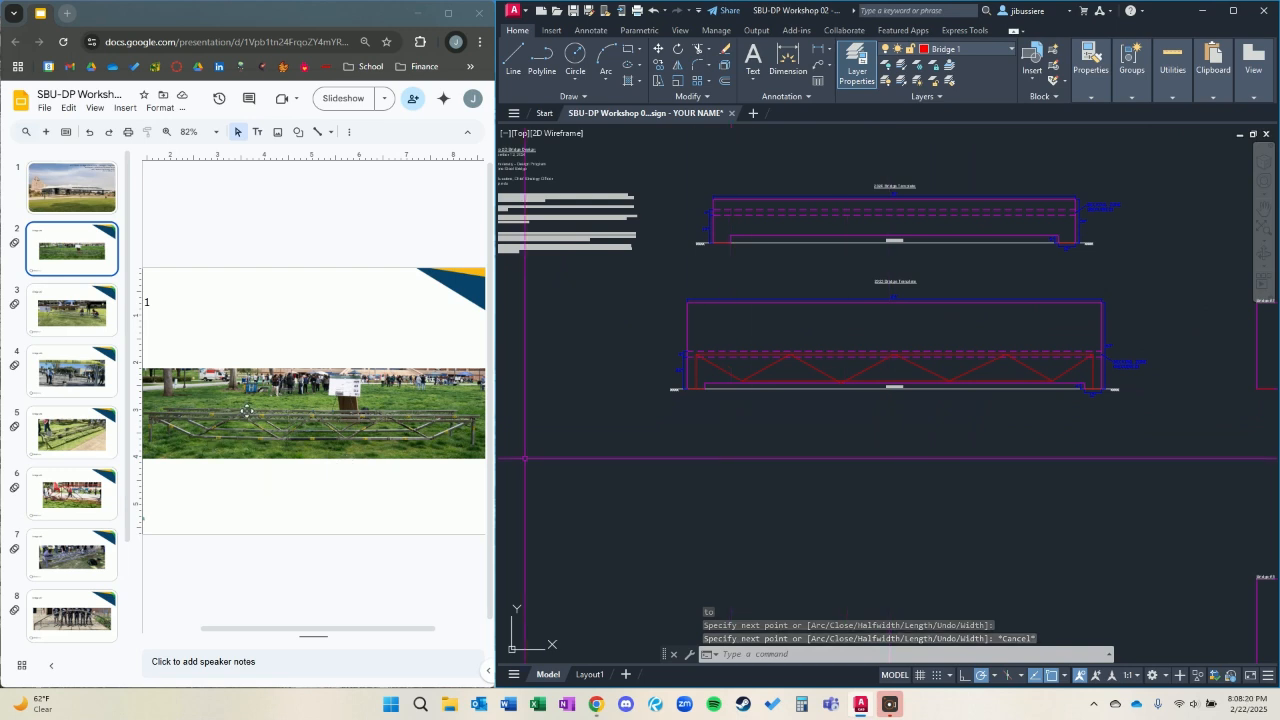
{"action": "scroll", "coordinate": [931, 389], "scroll_direction": "up", "scroll_amount": 2}
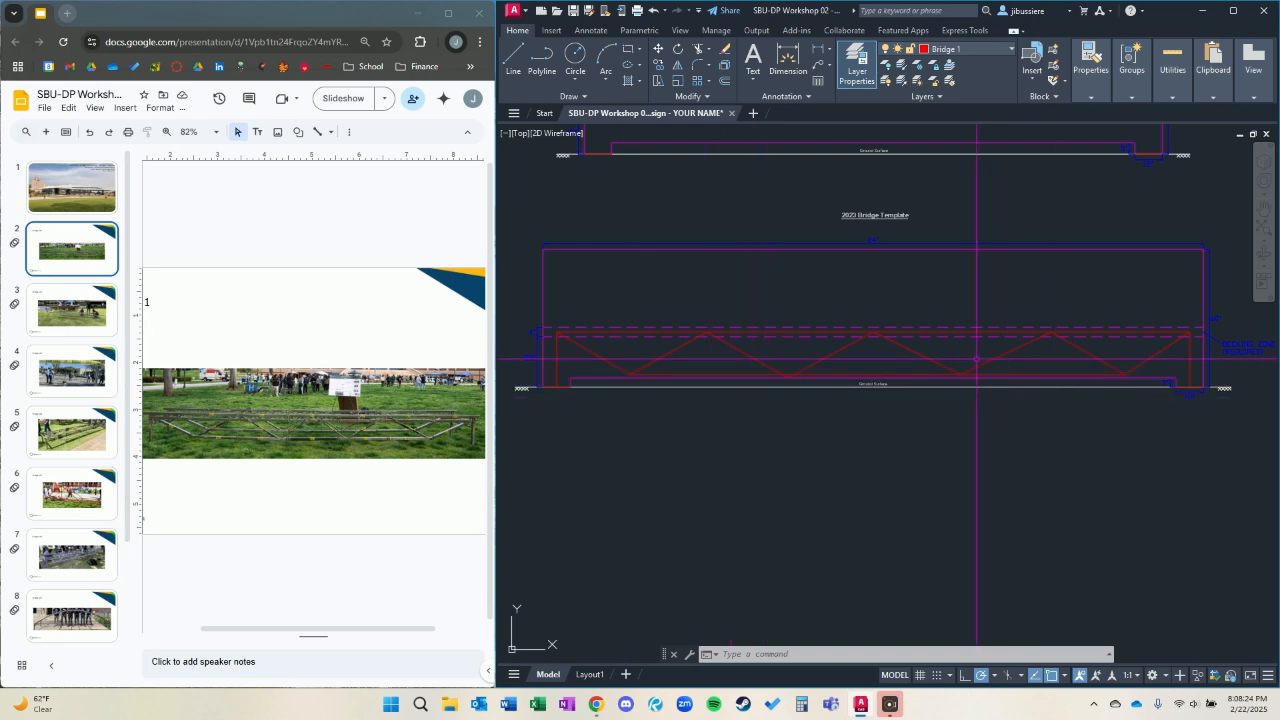
{"action": "left_click", "coordinate": [919, 358]}
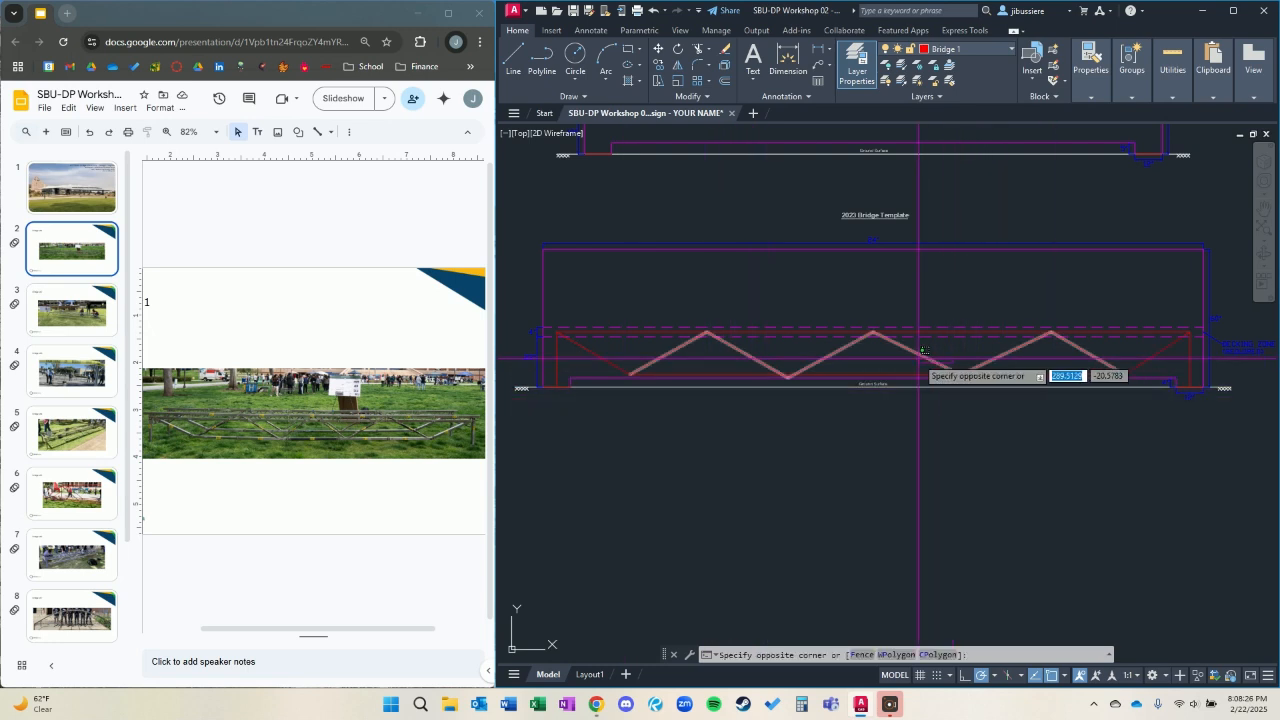
{"action": "left_click", "coordinate": [924, 350]}
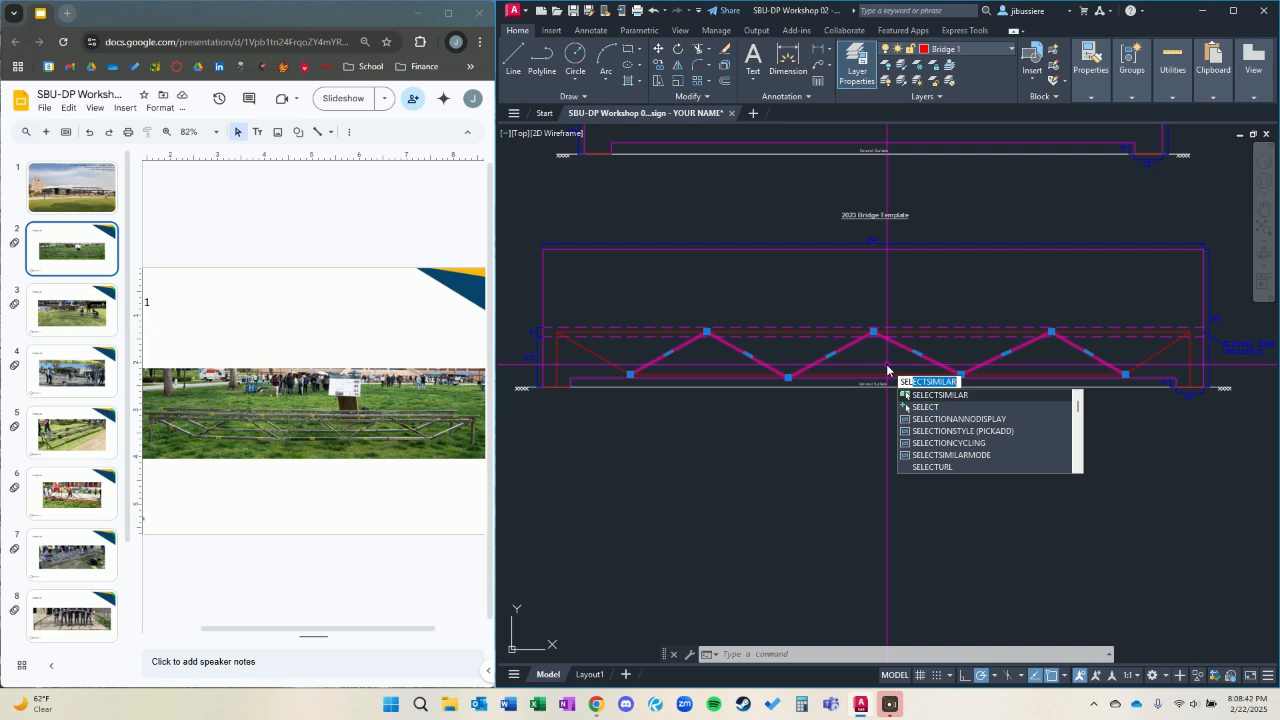
{"action": "key", "text": "Return"}
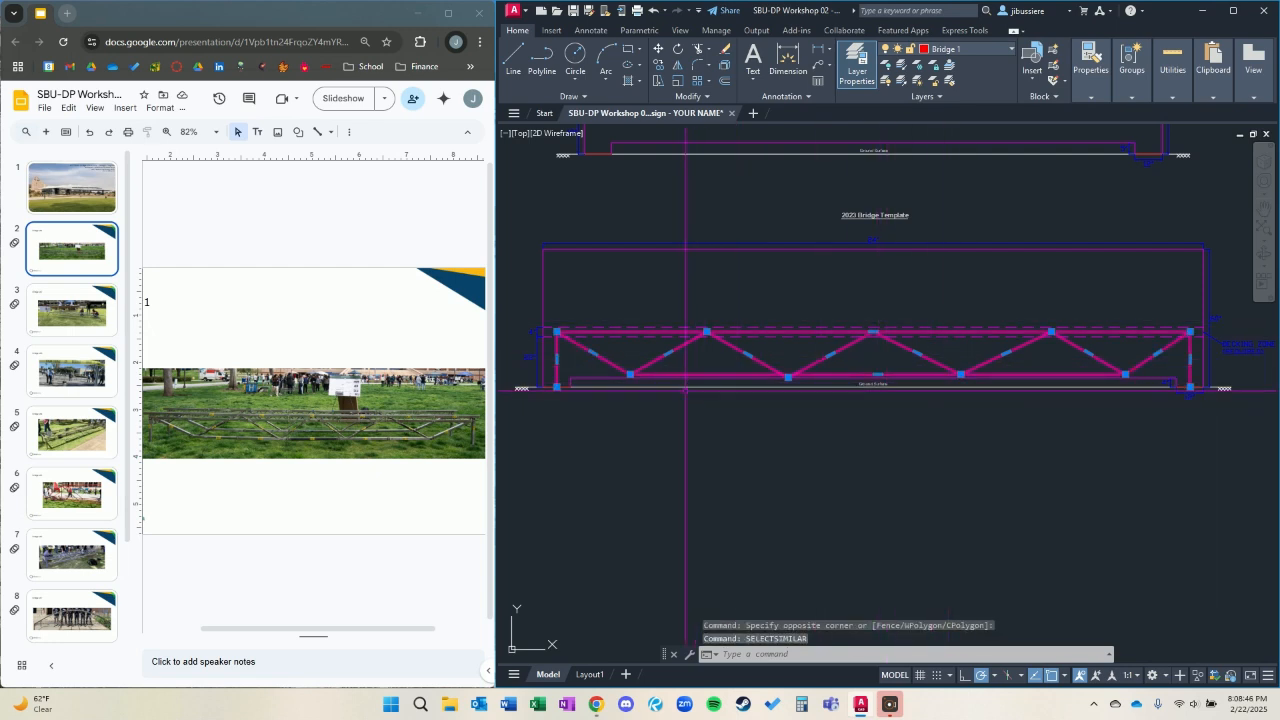
{"action": "type", "text": "m"}
{"action": "key", "text": "Return"}
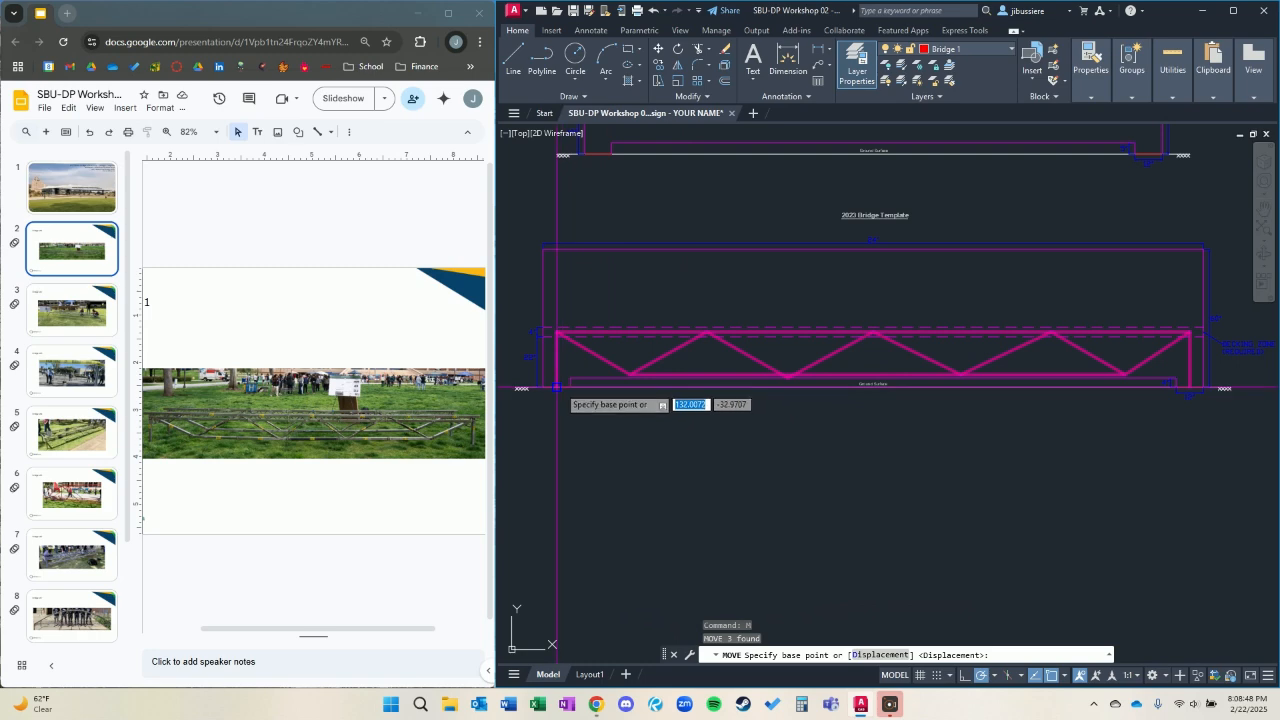
{"action": "left_click", "coordinate": [557, 387]}
{"action": "scroll", "coordinate": [688, 292], "scroll_direction": "down", "scroll_amount": 4}
{"action": "middle_click_drag", "start_coordinate": [978, 307], "coordinate": [552, 499]}
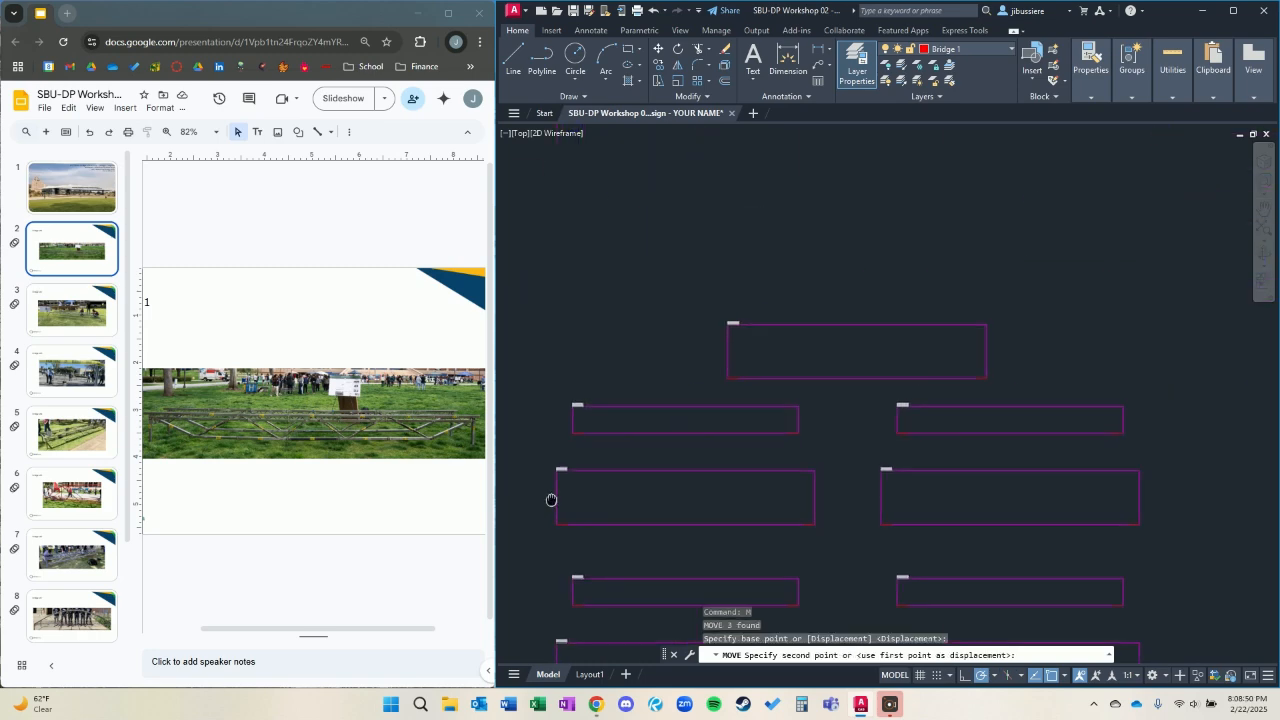
{"action": "scroll", "coordinate": [740, 372], "scroll_direction": "up", "scroll_amount": 4}
{"action": "left_click", "coordinate": [729, 383]}
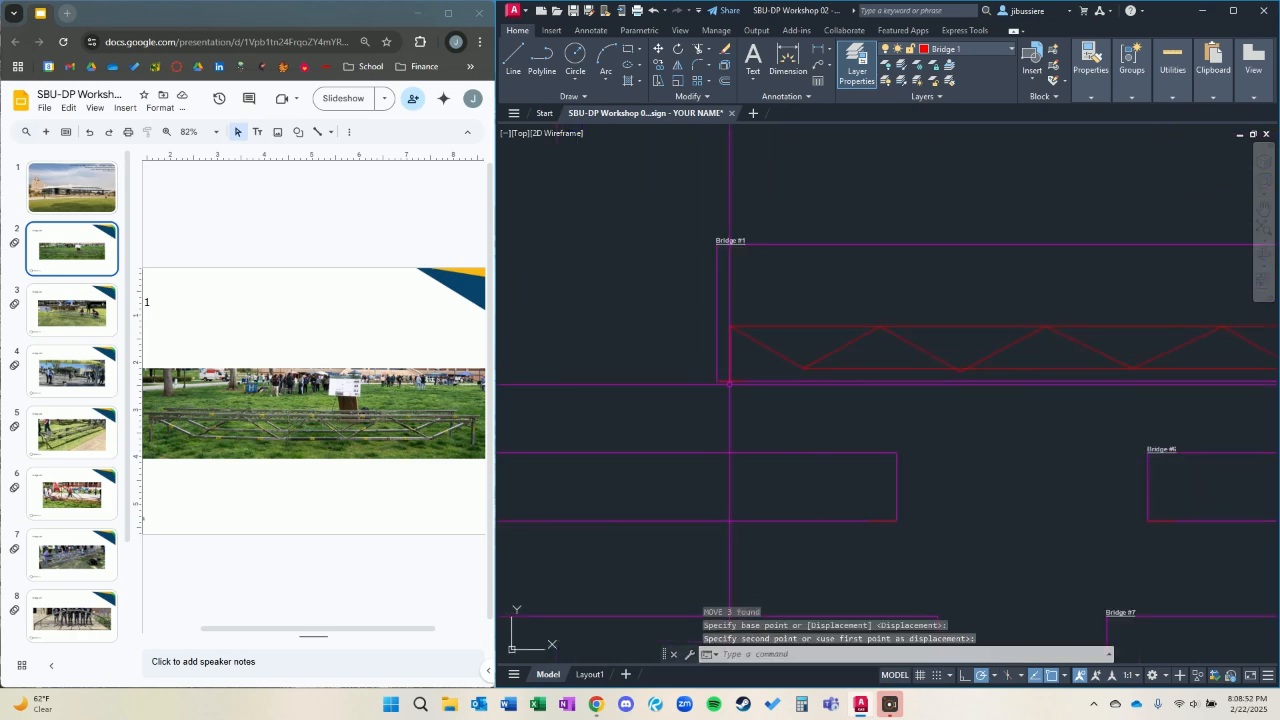
Return to the bridge templates and show the Bridge #2 photo in the slideshow.
{"action": "scroll", "coordinate": [636, 439], "scroll_direction": "down", "scroll_amount": 4}
{"action": "middle_click_drag", "start_coordinate": [656, 432], "coordinate": [965, 444]}
{"action": "left_click", "coordinate": [71, 314]}
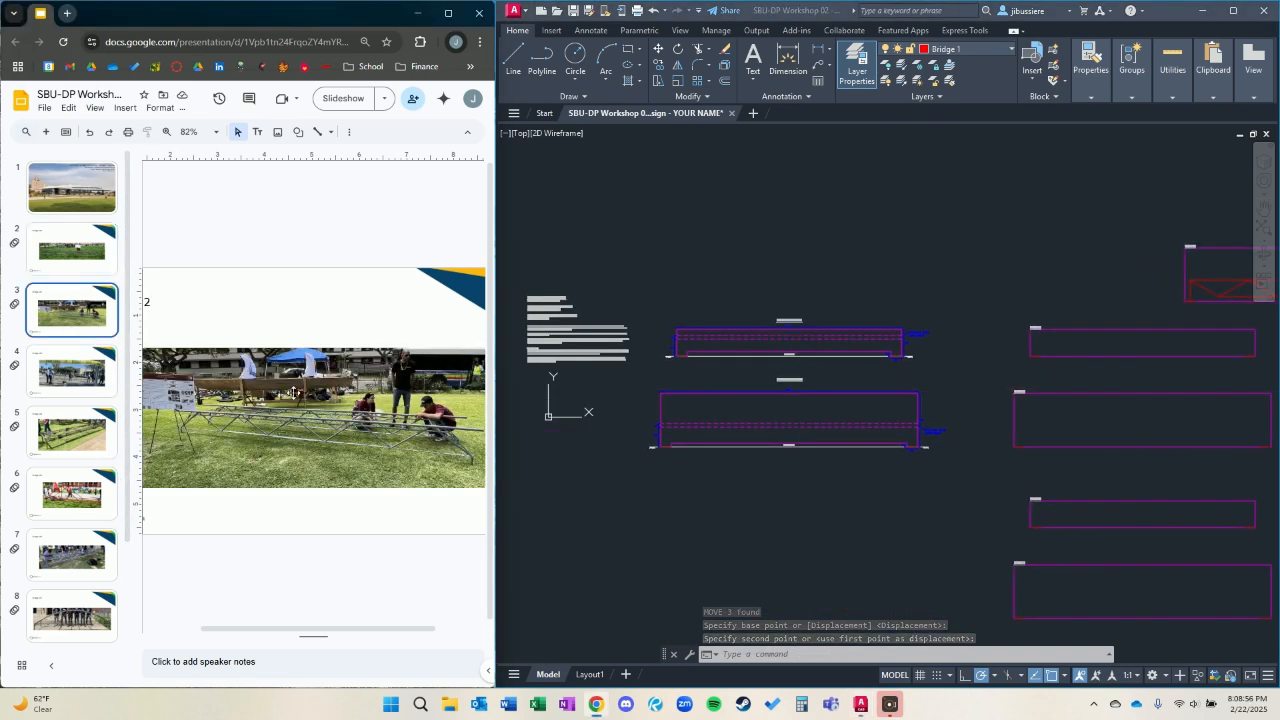
Compare the Bridge #1 photo with the Bridge #2 photo in the slideshow.
{"action": "left_click", "coordinate": [87, 258]}
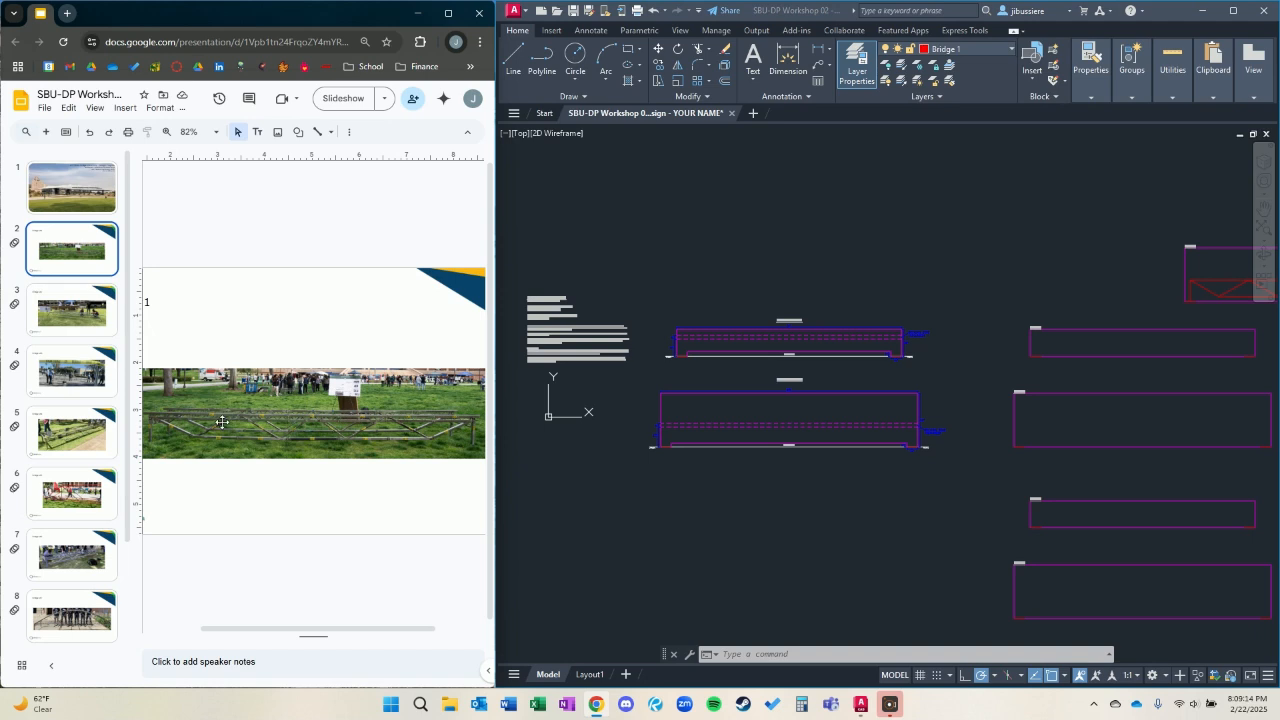
{"action": "left_click", "coordinate": [67, 310]}
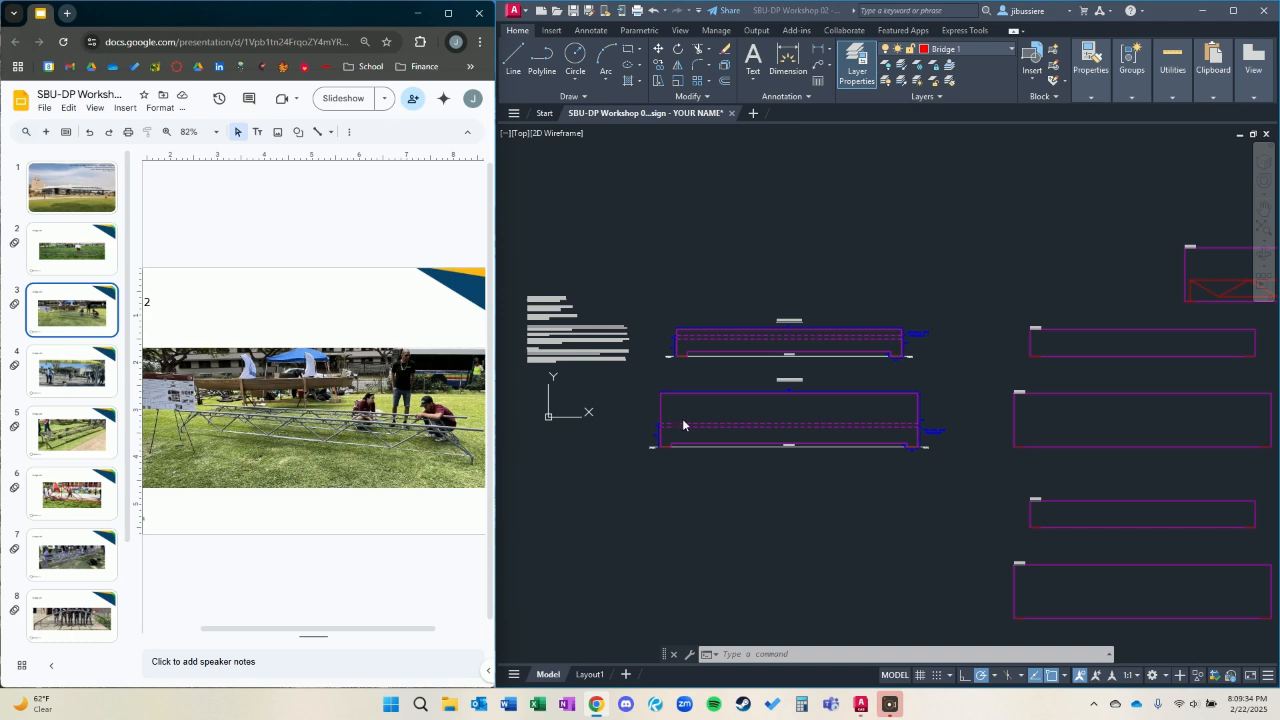
On the Bridge 2 layer, start a polyline at the 2024 template's left footing midpoint and run it up about 21 inches into the decking zone.
{"action": "scroll", "coordinate": [730, 345], "scroll_direction": "up", "scroll_amount": 6}
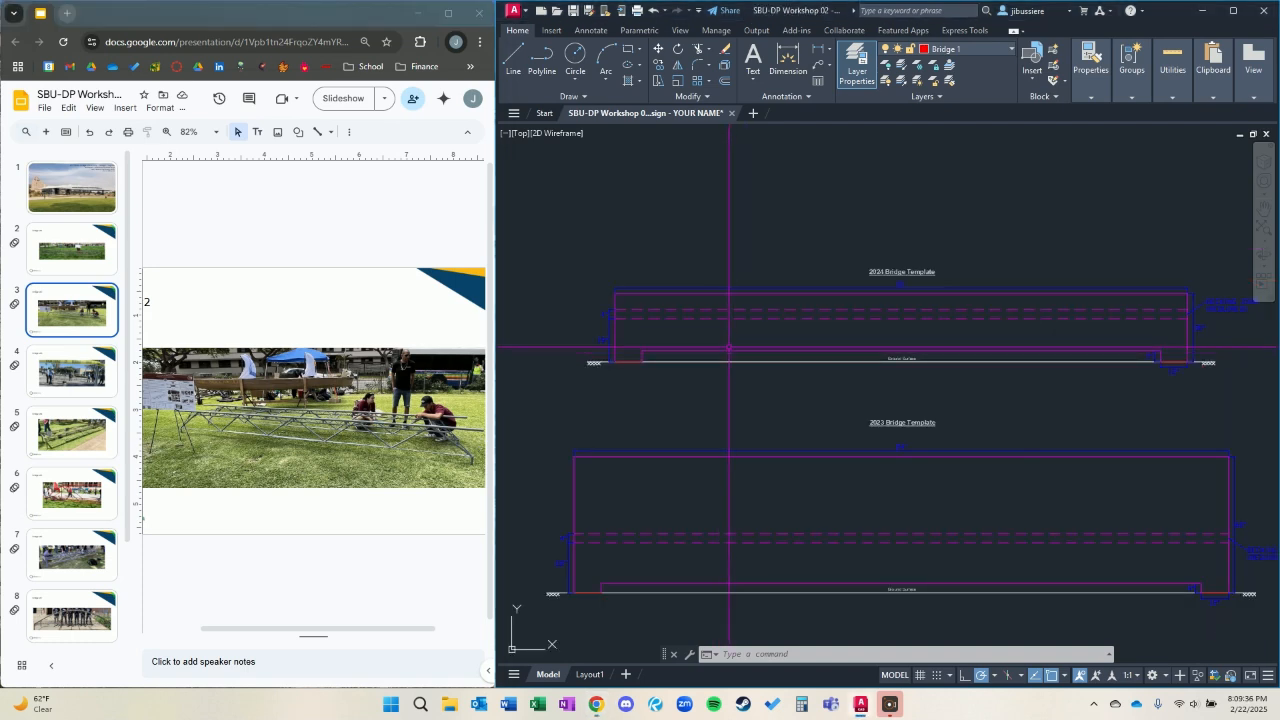
{"action": "middle_click_drag", "start_coordinate": [745, 335], "coordinate": [760, 357]}
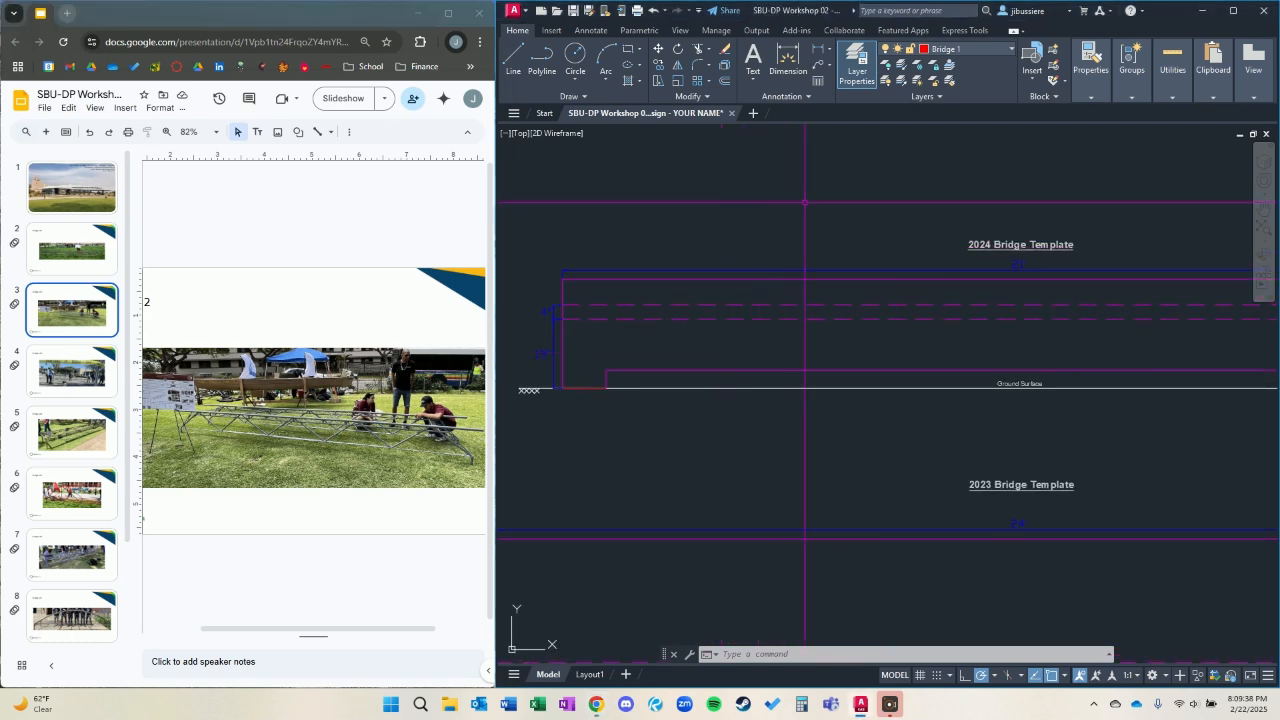
{"action": "left_click", "coordinate": [958, 49]}
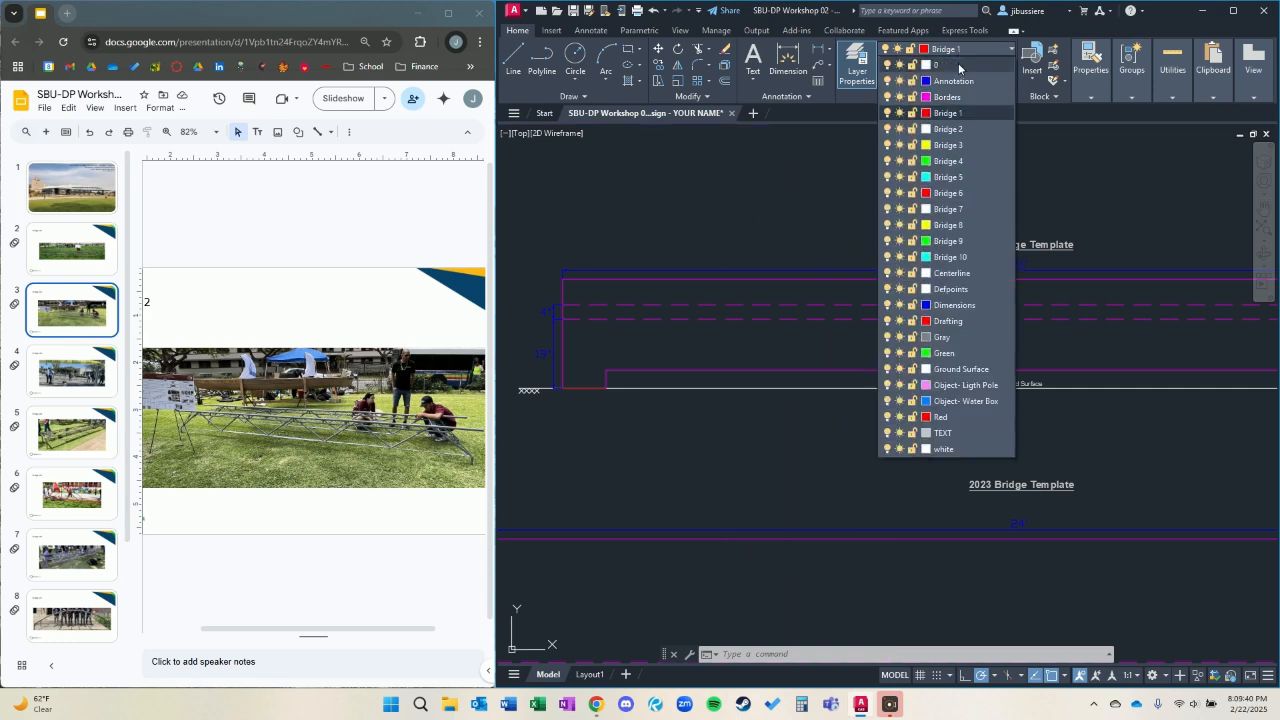
{"action": "left_click", "coordinate": [960, 130]}
{"action": "type", "text": "pl"}
{"action": "key", "text": "Return"}
{"action": "left_click", "coordinate": [585, 387]}
{"action": "scroll", "coordinate": [588, 320], "scroll_direction": "up", "scroll_amount": 4}
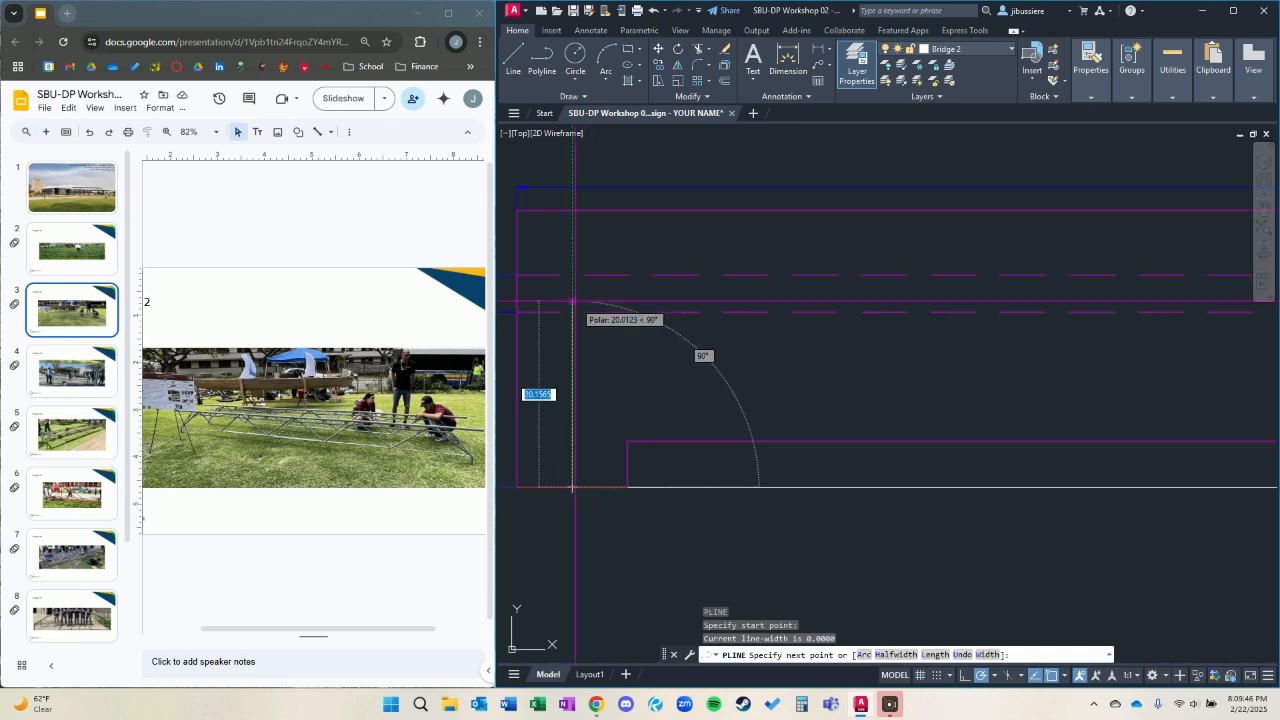
{"action": "left_click", "coordinate": [572, 293]}
Continue the polyline horizontally until above the right footing's midpoint, bring it straight down to that midpoint and end it.
{"action": "scroll", "coordinate": [792, 300], "scroll_direction": "down", "scroll_amount": 2}
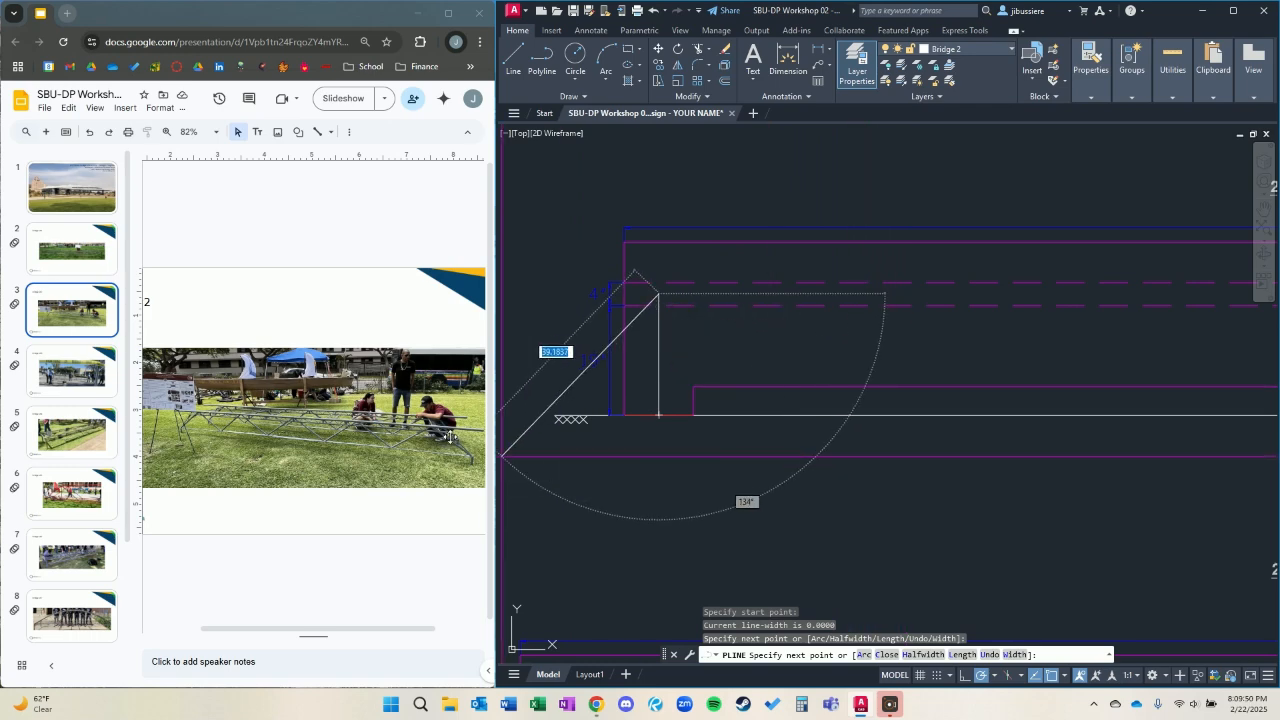
{"action": "scroll", "coordinate": [901, 346], "scroll_direction": "down", "scroll_amount": 4}
{"action": "scroll", "coordinate": [900, 340], "scroll_direction": "up", "scroll_amount": 1}
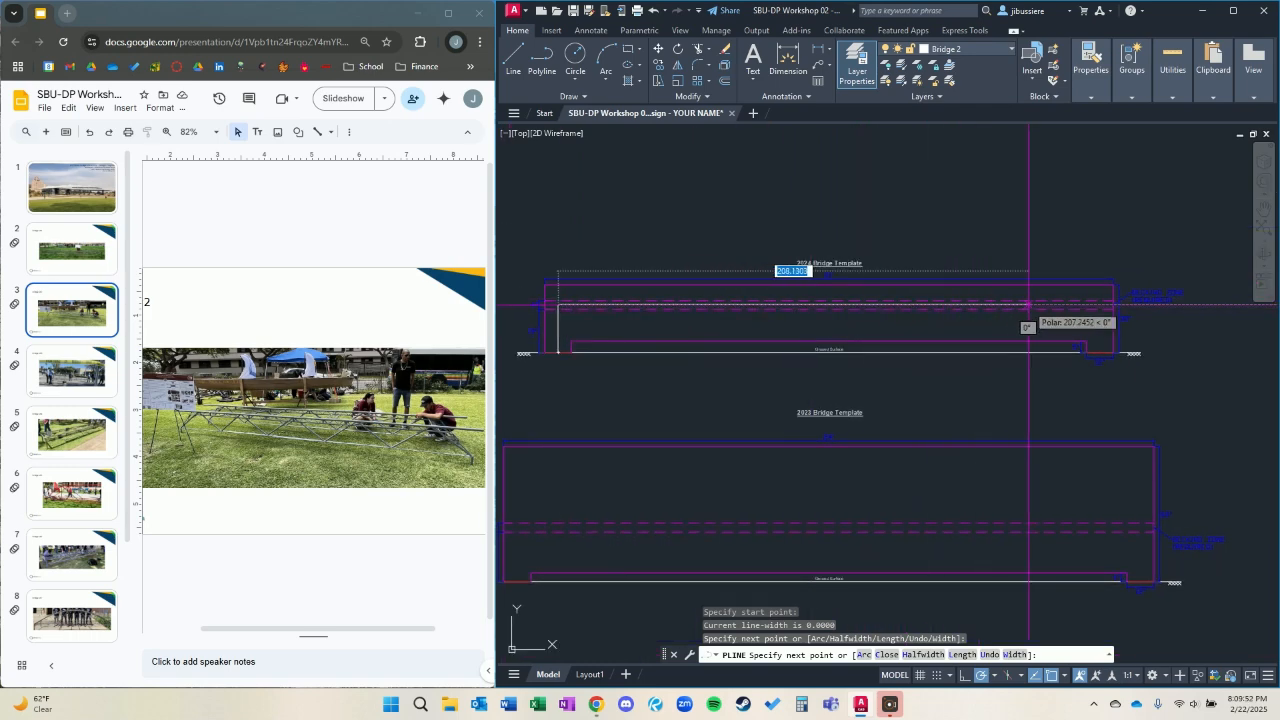
{"action": "scroll", "coordinate": [1168, 370], "scroll_direction": "up", "scroll_amount": 3}
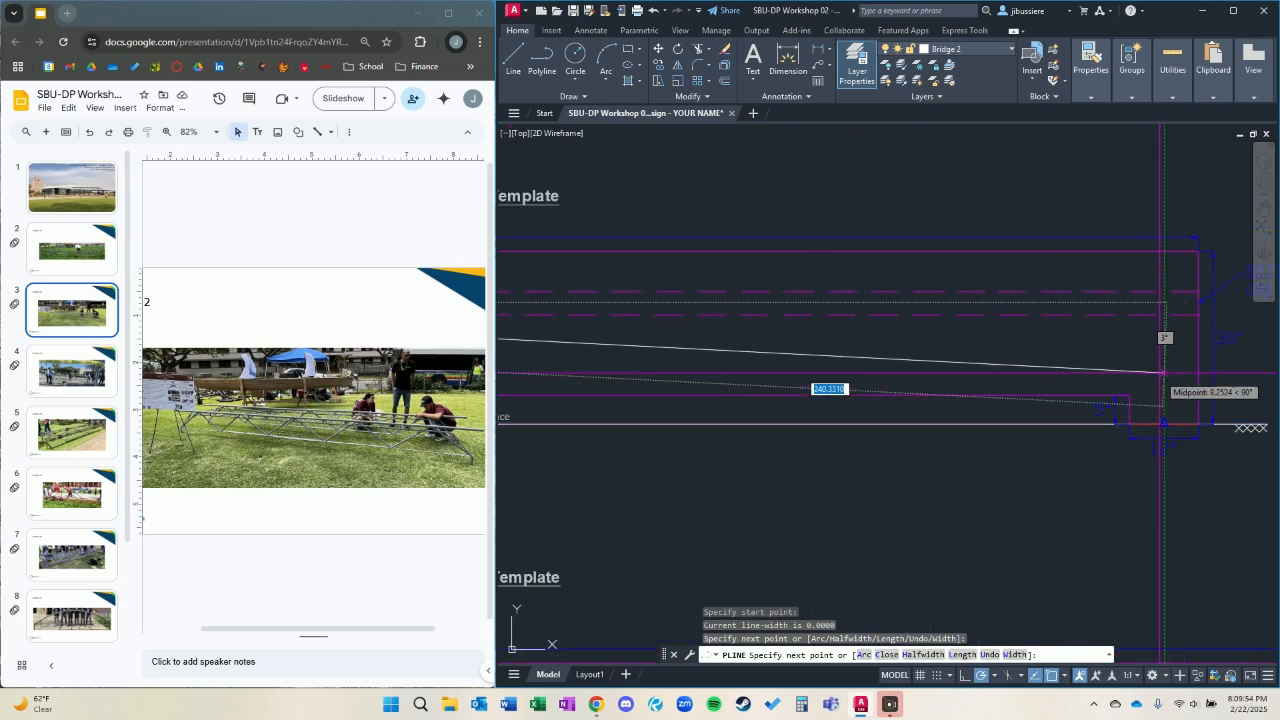
{"action": "left_click", "coordinate": [1164, 303]}
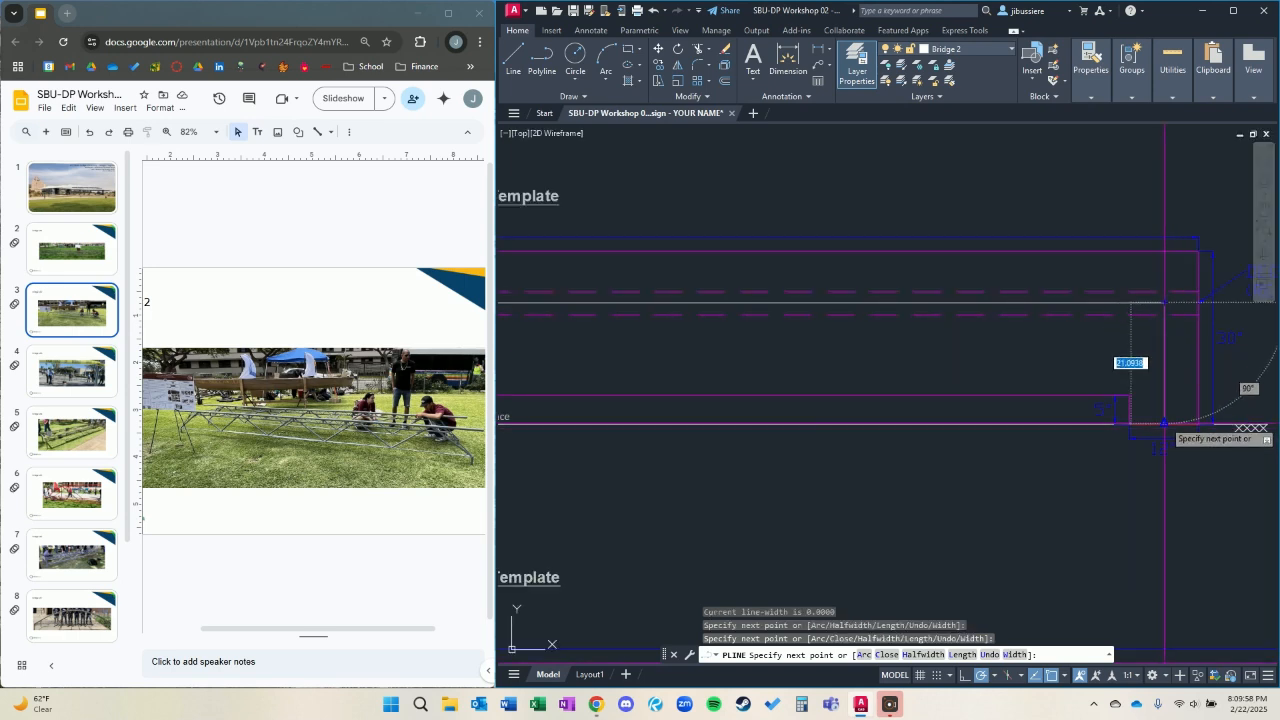
{"action": "left_click", "coordinate": [1164, 424]}
{"action": "key", "text": "Escape"}
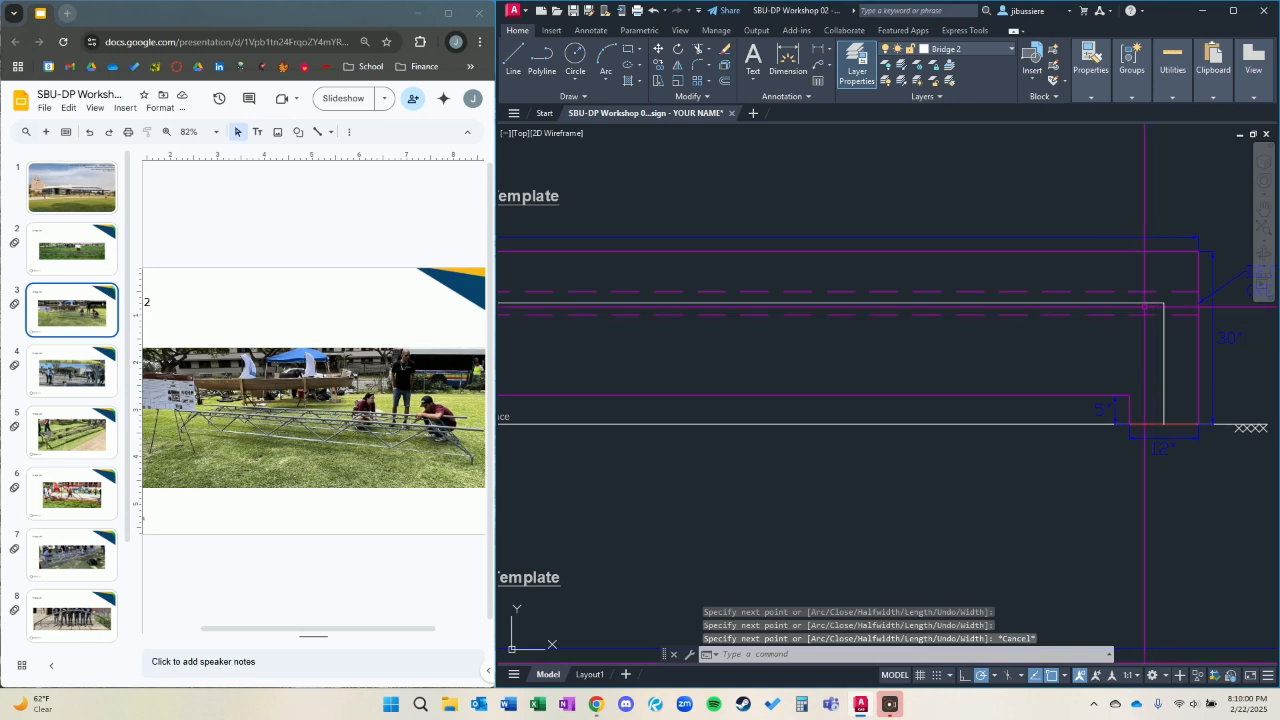
Draw a diagonal polyline about 27 inches long from the right leg, level with the 5-inch clearance line, up to the upper chord with the Nearest snap.
{"action": "scroll", "coordinate": [1113, 345], "scroll_direction": "down", "scroll_amount": 2}
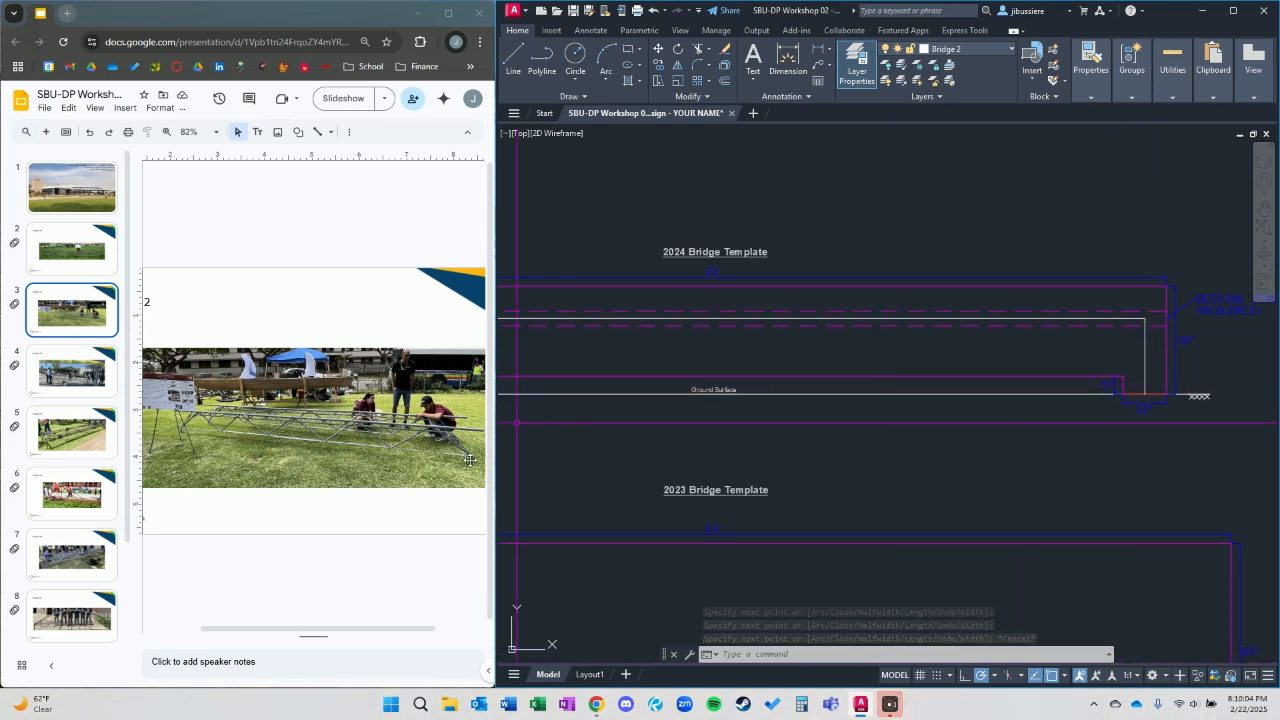
{"action": "scroll", "coordinate": [1057, 371], "scroll_direction": "up", "scroll_amount": 4}
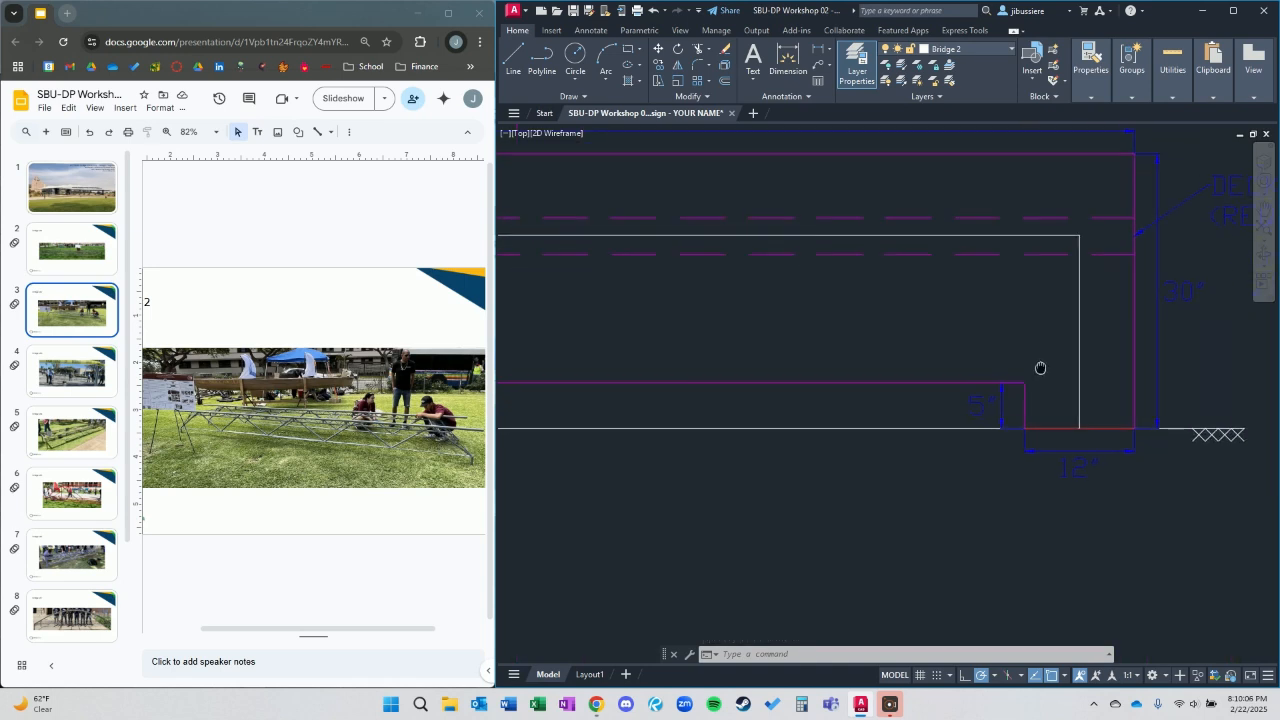
{"action": "type", "text": "l"}
{"action": "key", "text": "Return"}
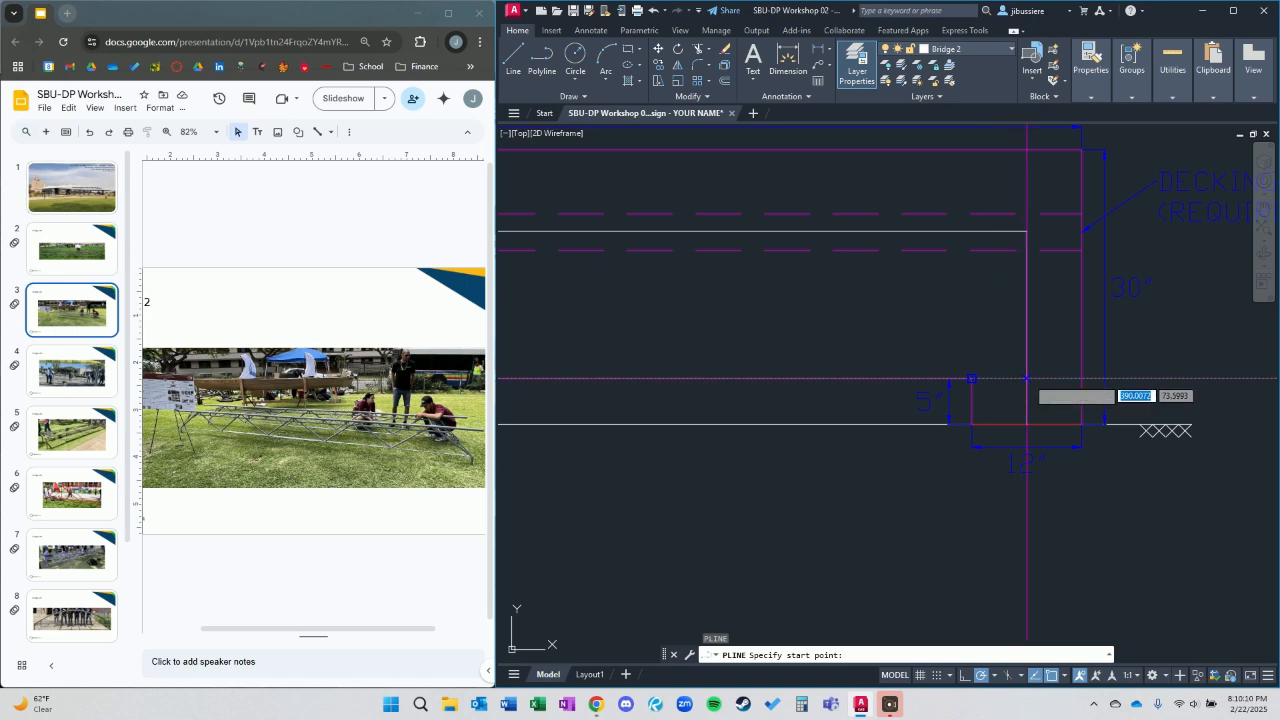
{"action": "left_click", "coordinate": [1027, 378]}
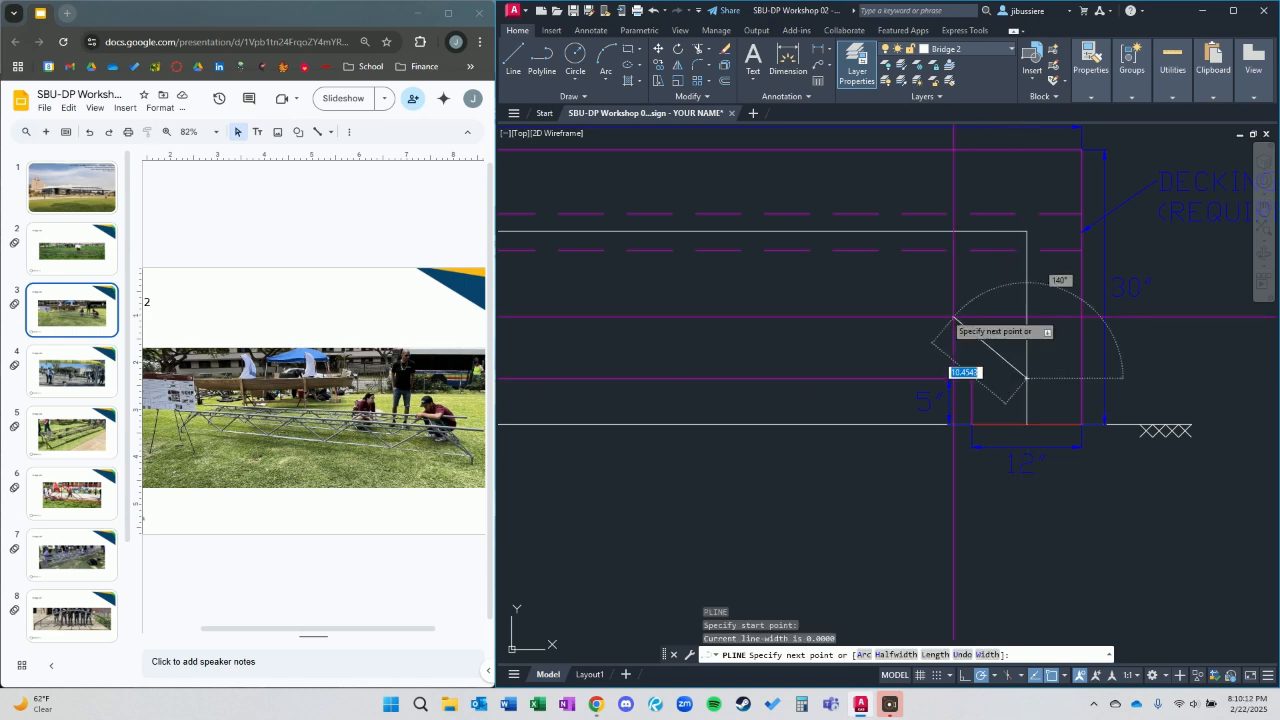
{"action": "type", "text": "n"}
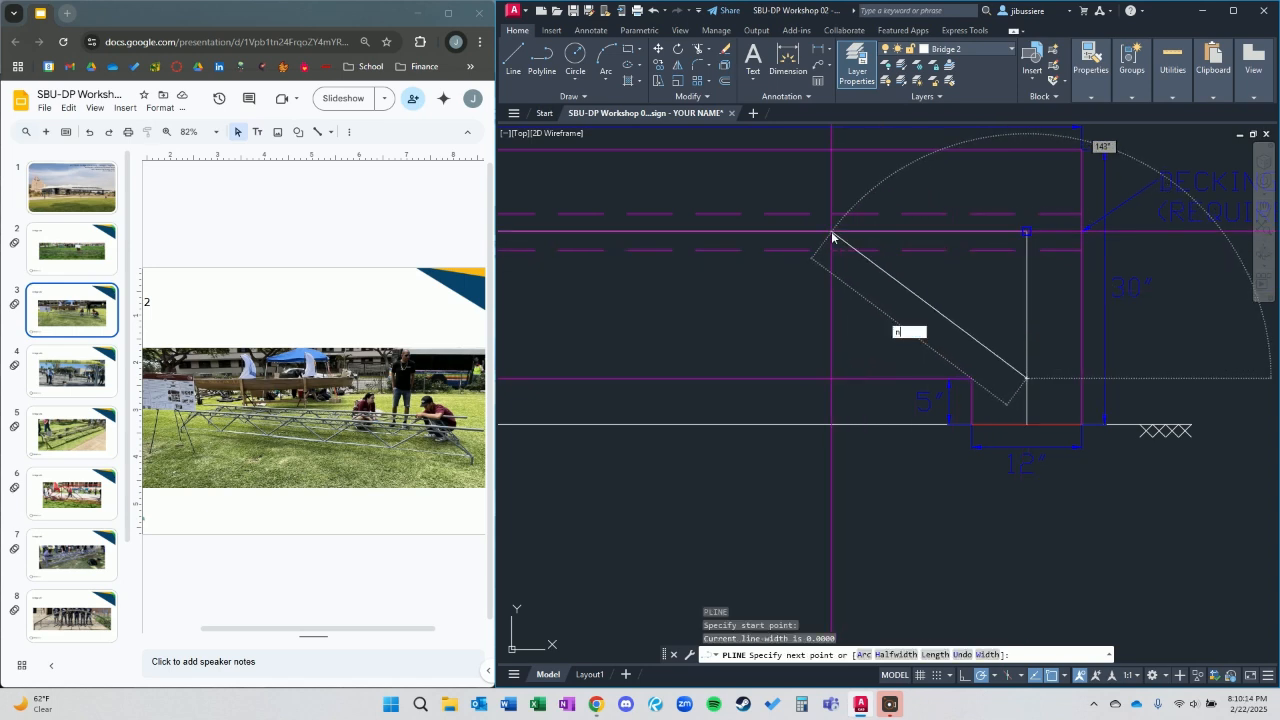
{"action": "type", "text": "ea"}
{"action": "key", "text": "Return"}
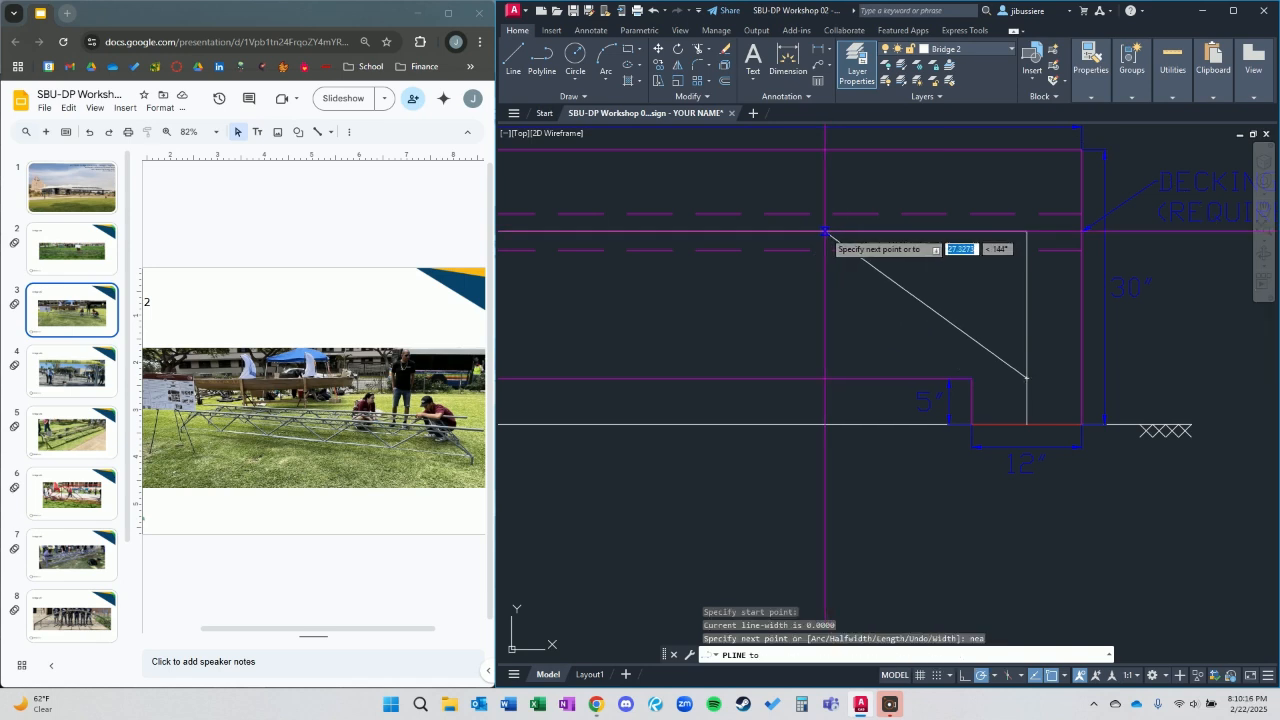
{"action": "left_click", "coordinate": [829, 232]}
{"action": "key", "text": "Escape"}
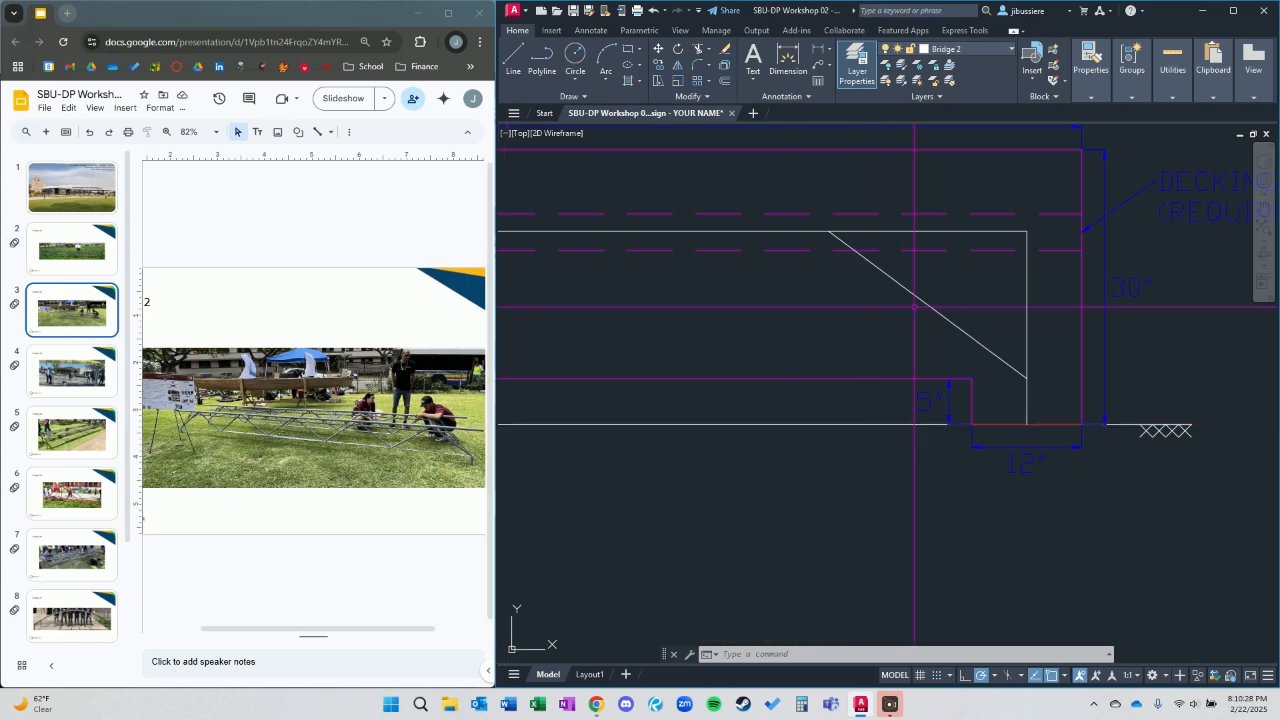
Remove the right leg's upper part with BREAK and stretch the remaining stub's upper end to the diagonal's lower end.
{"action": "type", "text": "BR"}
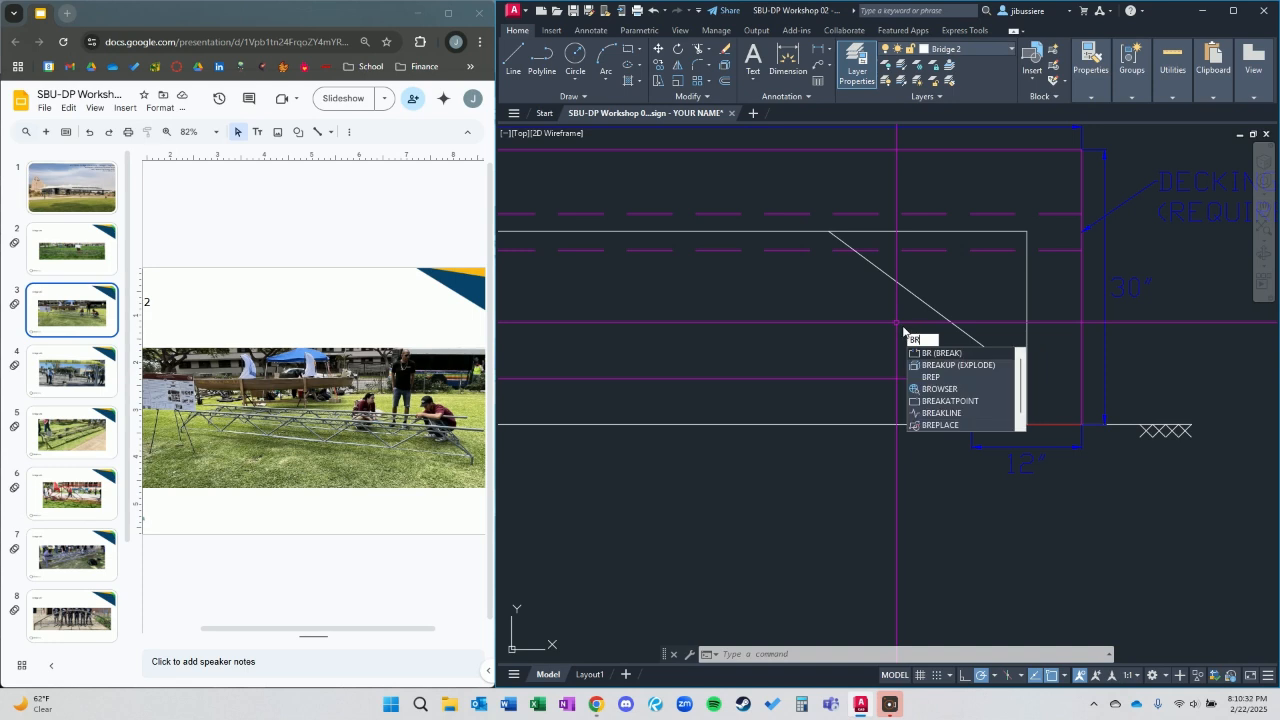
{"action": "key", "text": "Return"}
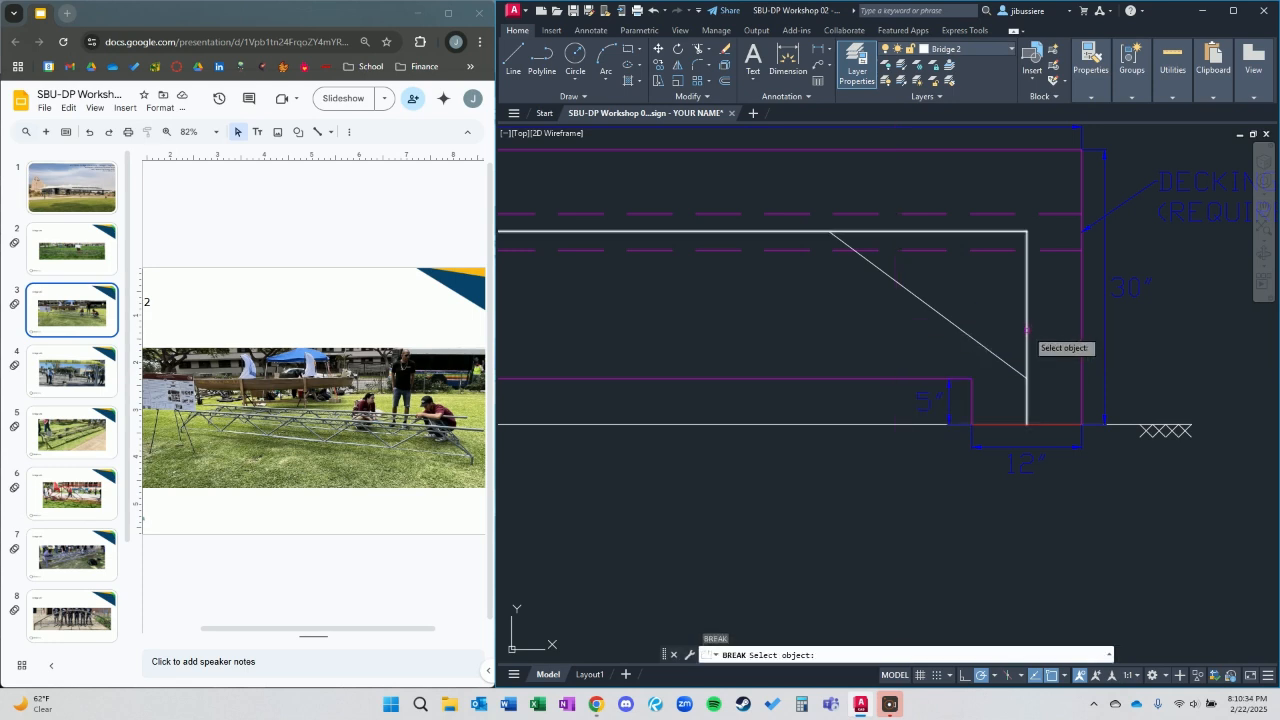
{"action": "left_click", "coordinate": [1027, 335]}
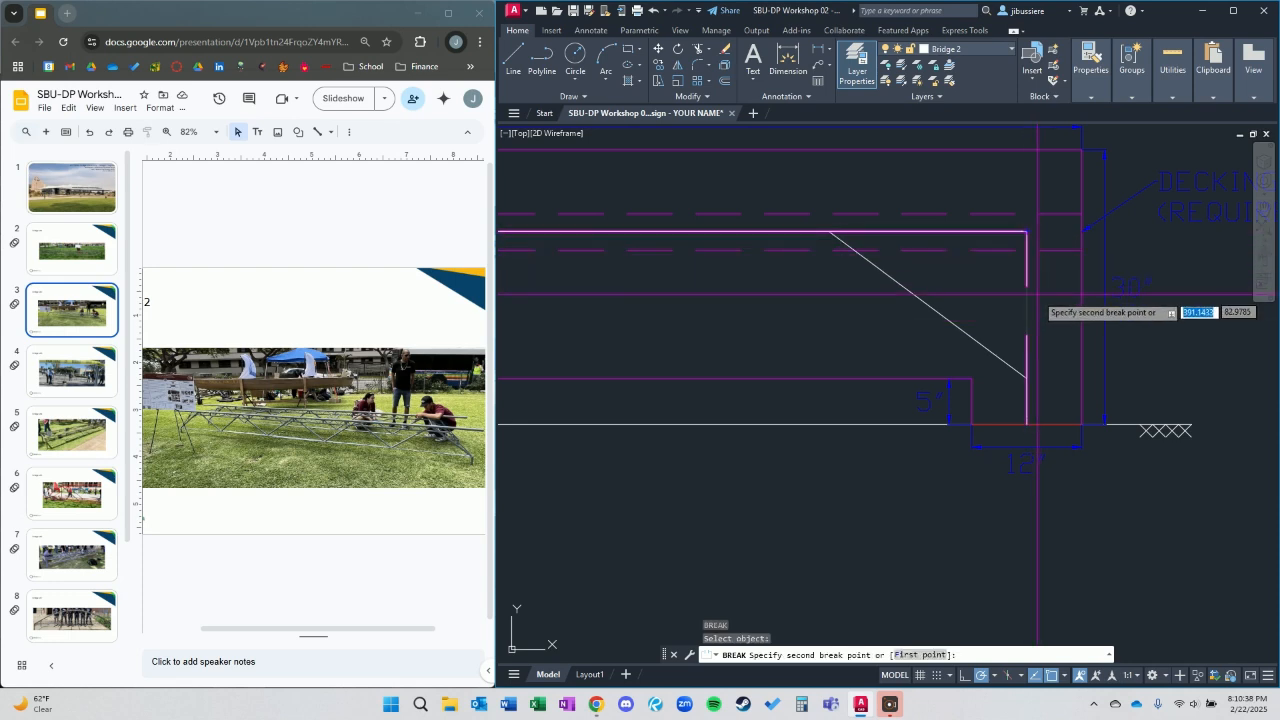
{"action": "left_click", "coordinate": [1025, 231]}
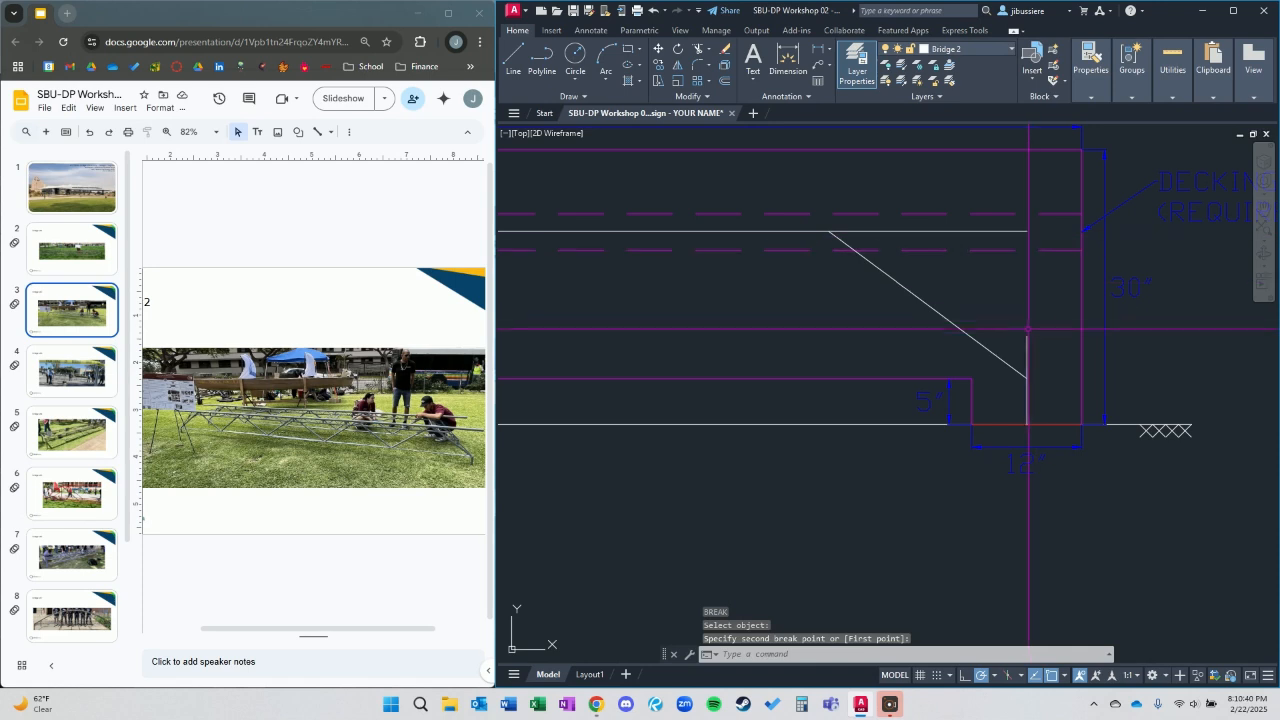
{"action": "mouse_move", "coordinate": [1027, 336]}
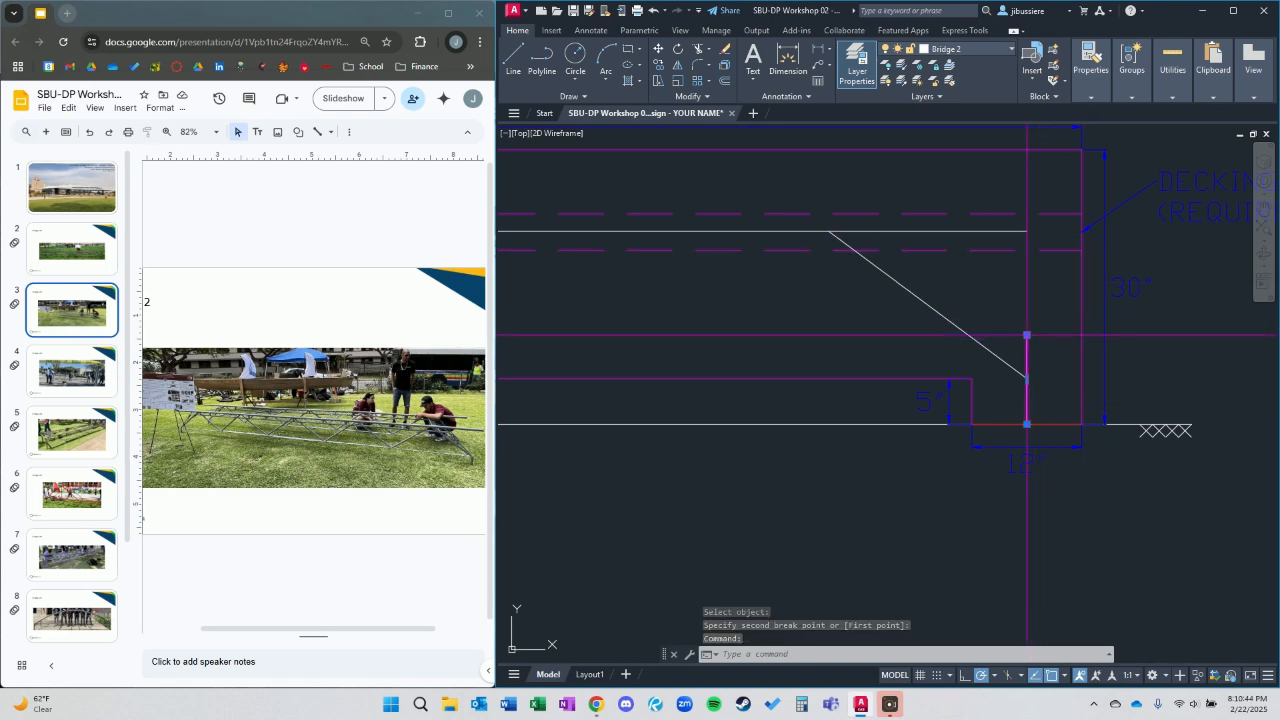
{"action": "left_click", "coordinate": [1027, 336]}
{"action": "left_click", "coordinate": [1026, 378]}
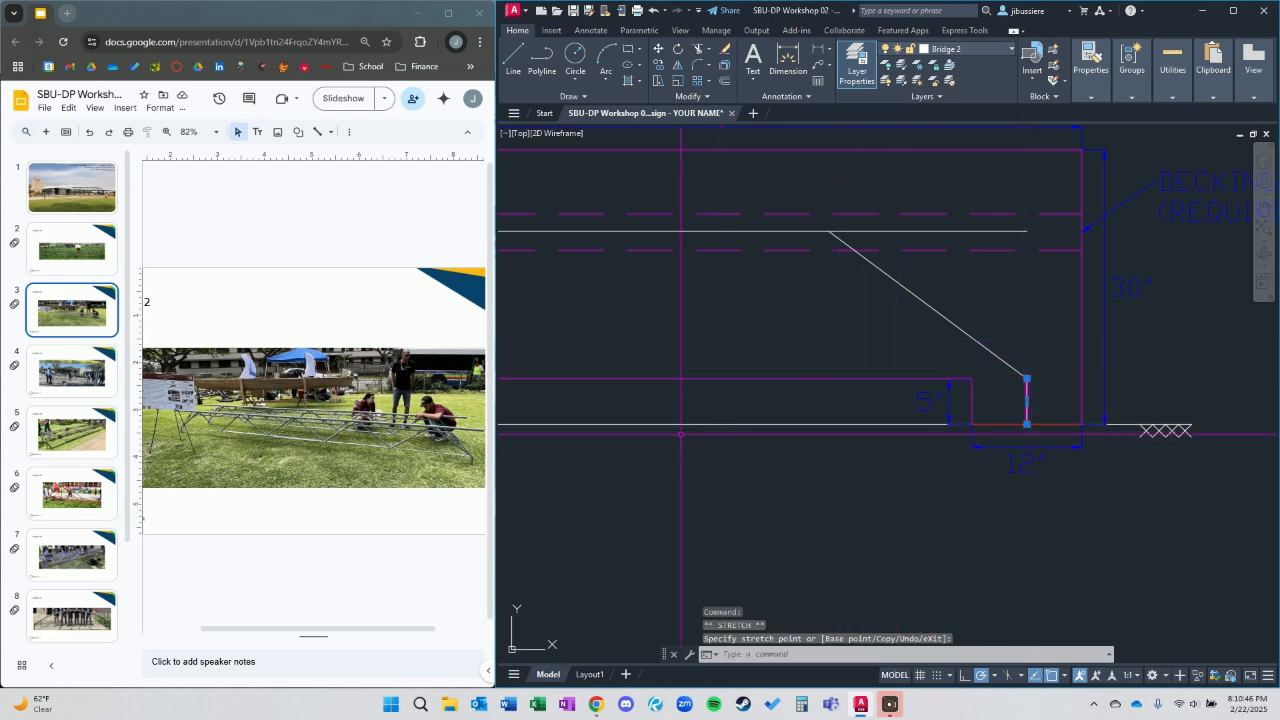
{"action": "key", "text": "Escape"}
Join the right diagonal and the short leg below it into one polyline.
{"action": "scroll", "coordinate": [820, 363], "scroll_direction": "down", "scroll_amount": 5}
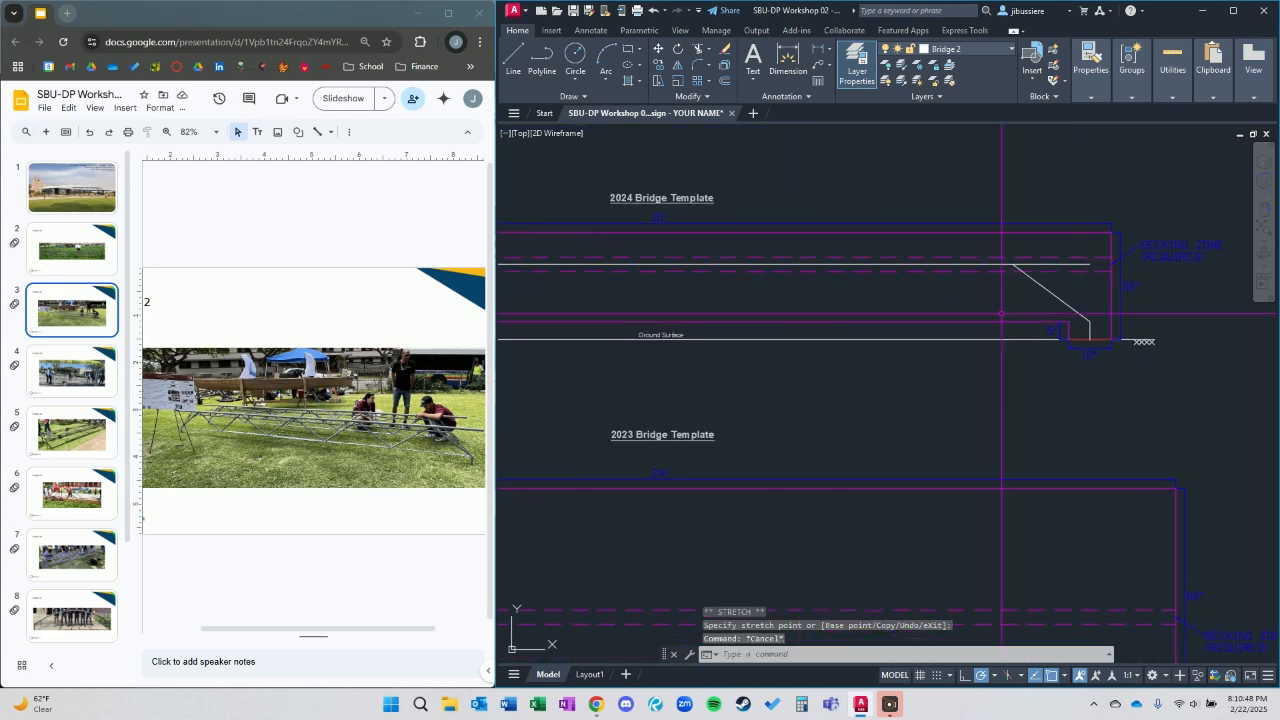
{"action": "scroll", "coordinate": [997, 397], "scroll_direction": "down", "scroll_amount": 5}
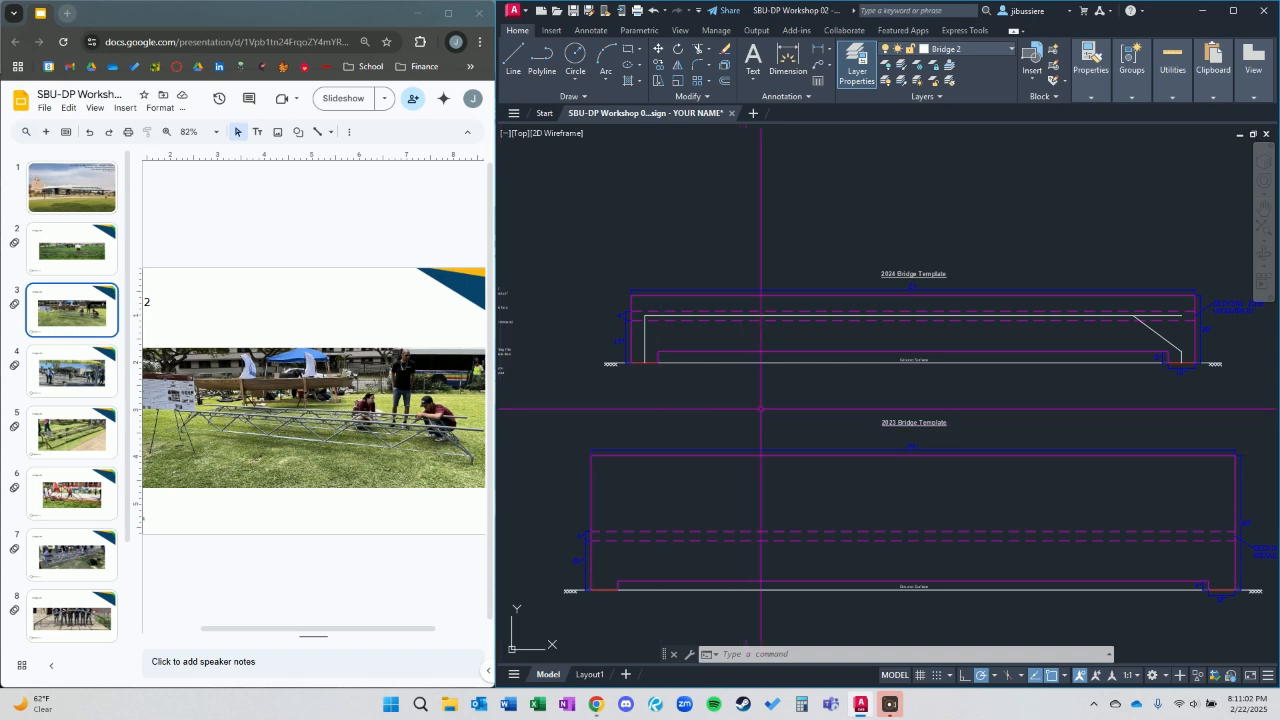
{"action": "scroll", "coordinate": [813, 357], "scroll_direction": "up", "scroll_amount": 3}
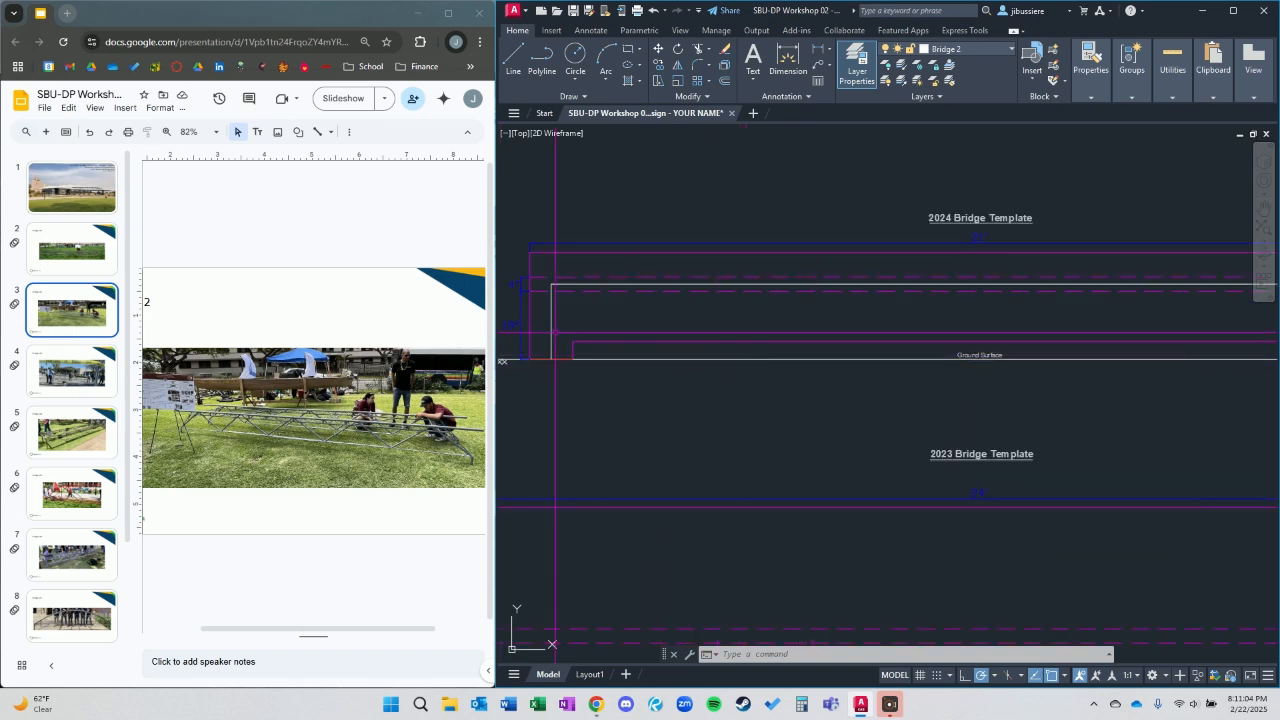
{"action": "scroll", "coordinate": [1197, 371], "scroll_direction": "down", "scroll_amount": 5}
{"action": "scroll", "coordinate": [1204, 385], "scroll_direction": "up", "scroll_amount": 7}
{"action": "left_click", "coordinate": [1212, 407]}
{"action": "left_click", "coordinate": [1163, 367]}
{"action": "type", "text": "j"}
{"action": "key", "text": "Return"}
Mirror the joined right support about a vertical line through the upper chord's midpoint, keeping the source object.
{"action": "scroll", "coordinate": [1165, 385], "scroll_direction": "down", "scroll_amount": 2}
{"action": "left_click", "coordinate": [1163, 388]}
{"action": "left_click", "coordinate": [1131, 362]}
{"action": "type", "text": "mi"}
{"action": "key", "text": "Return"}
{"action": "scroll", "coordinate": [734, 350], "scroll_direction": "down", "scroll_amount": 2}
{"action": "middle_click_drag", "start_coordinate": [792, 338], "coordinate": [1047, 312]}
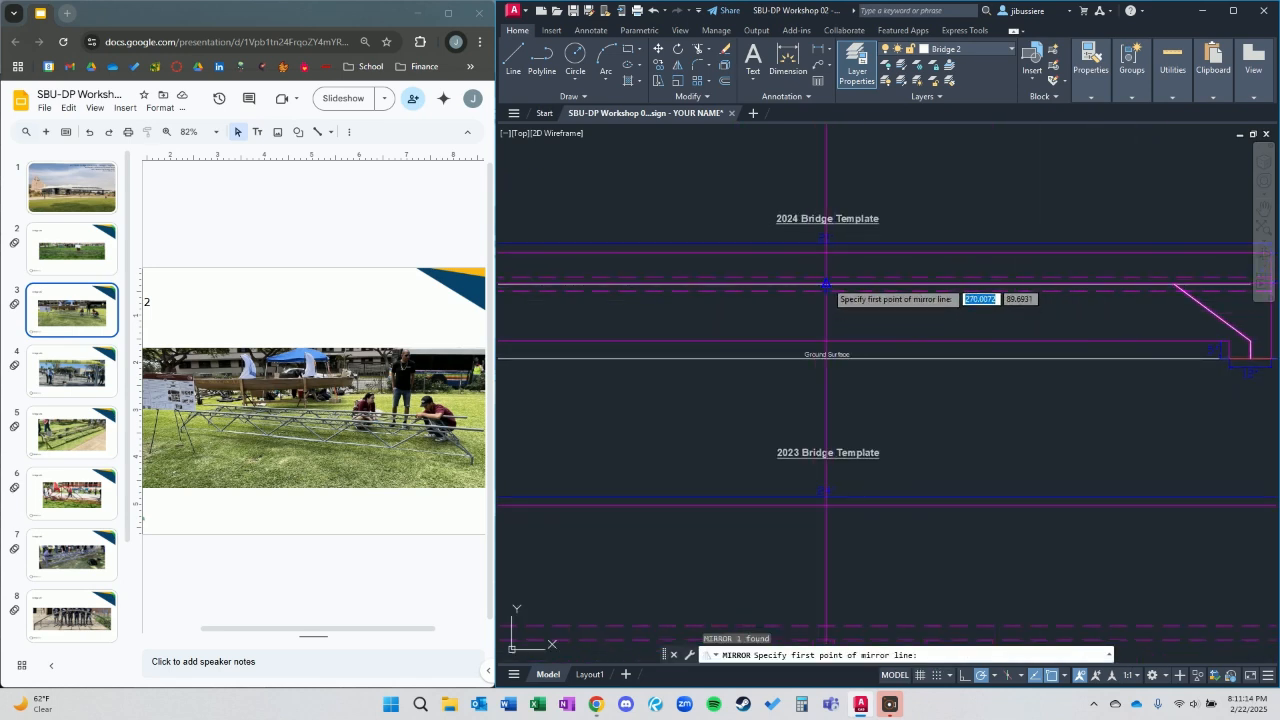
{"action": "left_click", "coordinate": [826, 285]}
{"action": "left_click", "coordinate": [827, 262]}
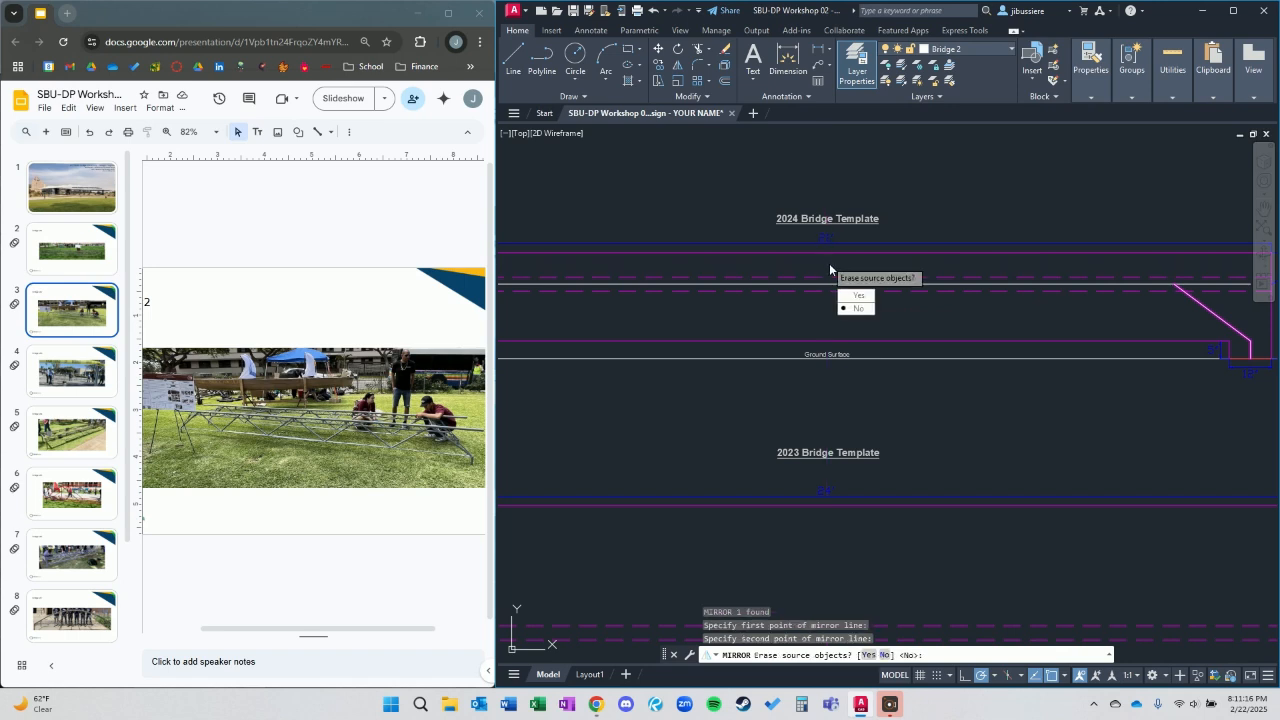
{"action": "left_click", "coordinate": [857, 309]}
Break the original left leg at the mirrored diagonal's lower end and remove the leftover lower vertex from the upper chord polyline.
{"action": "middle_click_drag", "start_coordinate": [840, 320], "coordinate": [1170, 325]}
{"action": "scroll", "coordinate": [778, 329], "scroll_direction": "up", "scroll_amount": 4}
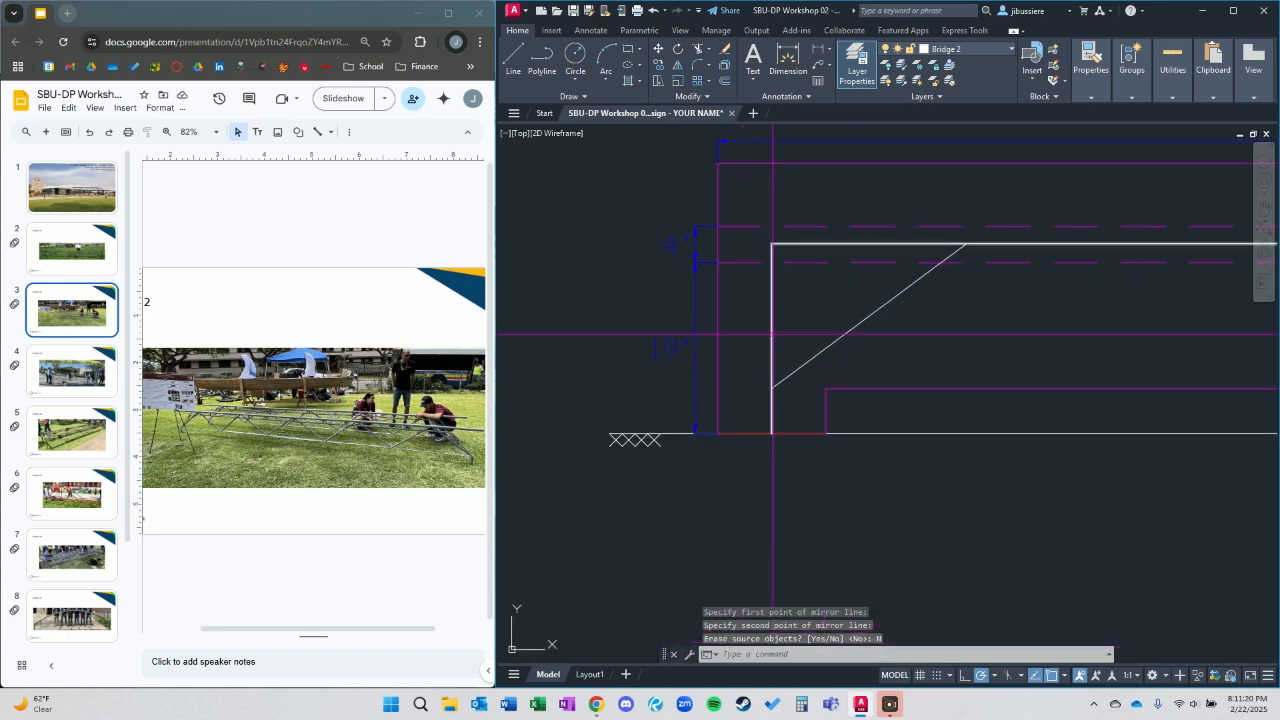
{"action": "type", "text": "b"}
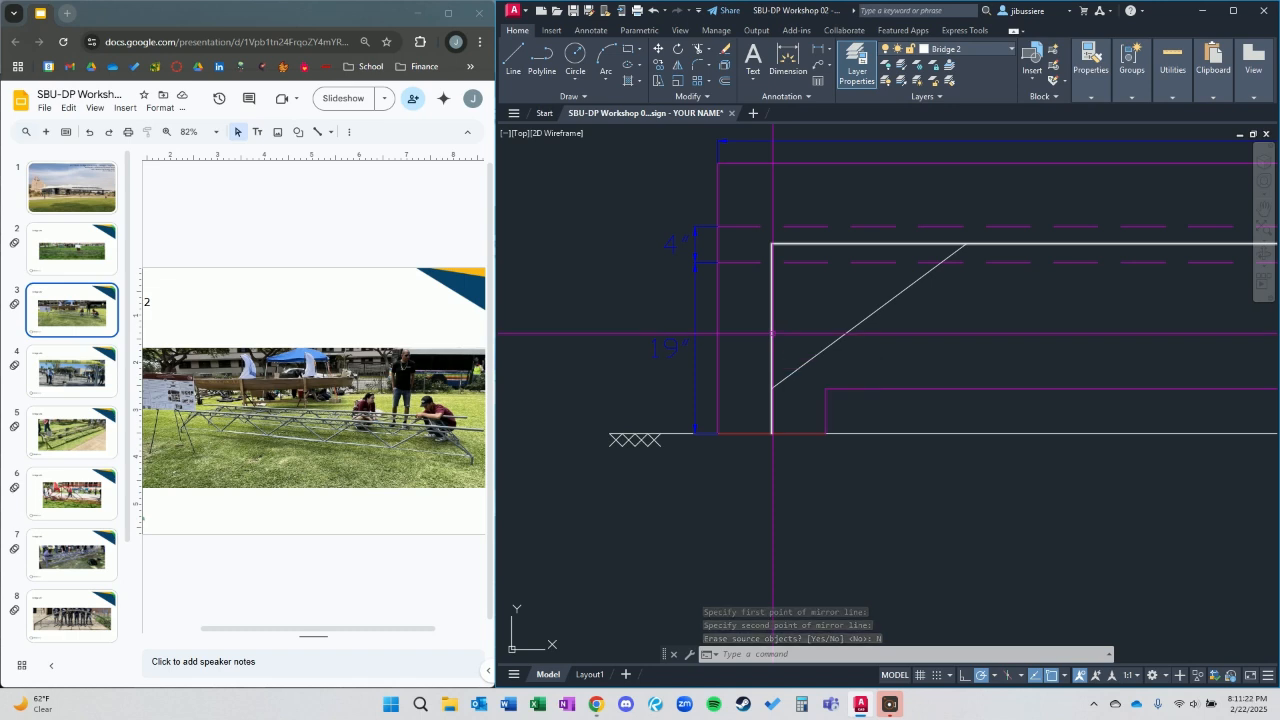
{"action": "key", "text": "Return"}
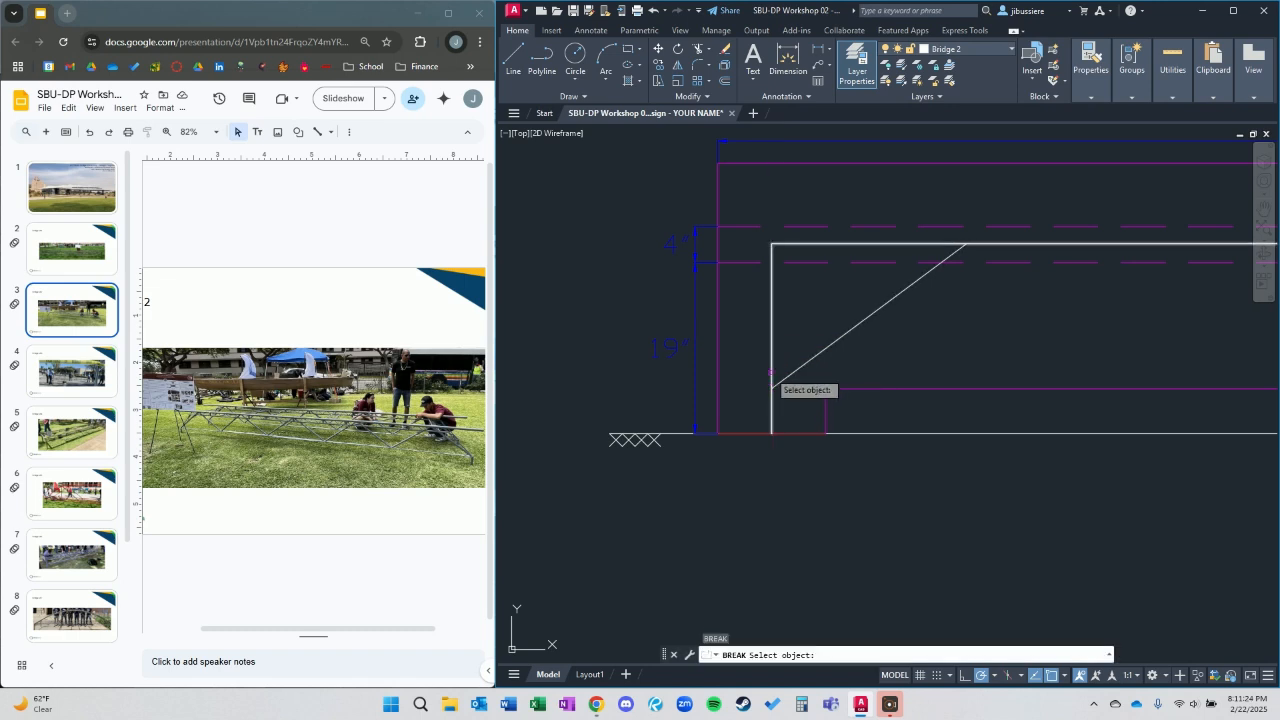
{"action": "left_click", "coordinate": [771, 348]}
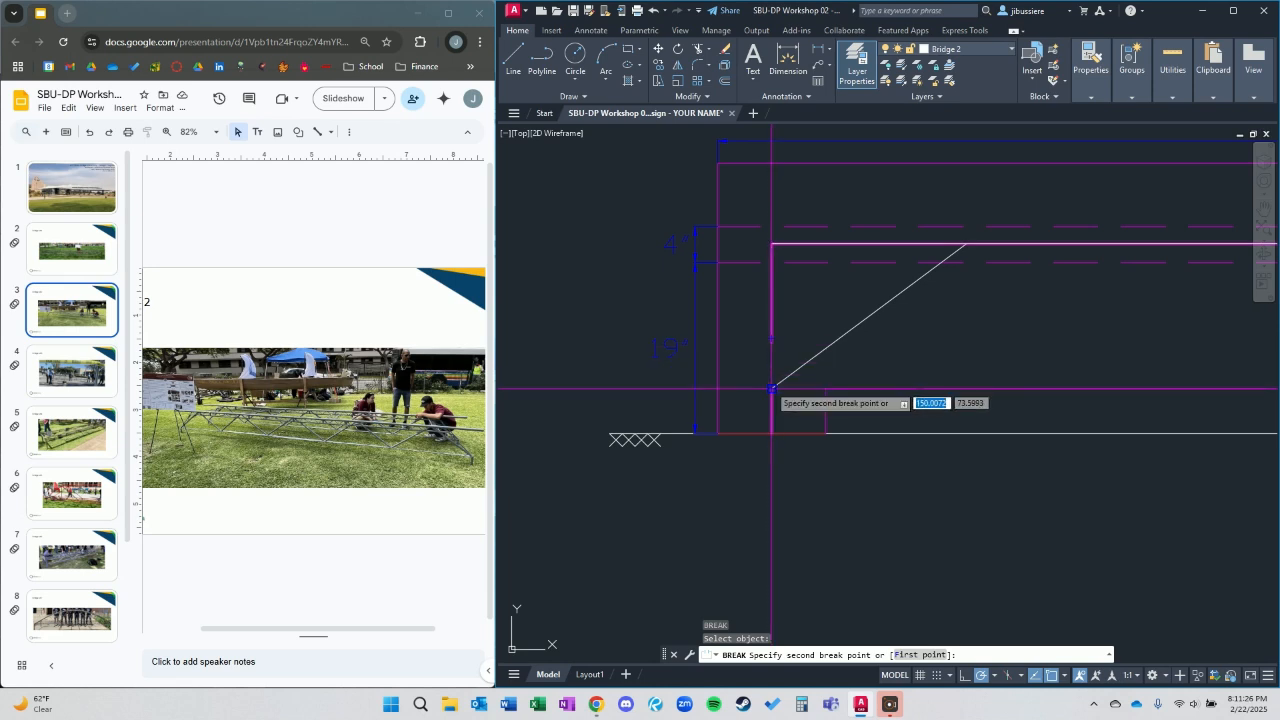
{"action": "left_click", "coordinate": [777, 339]}
{"action": "left_click", "coordinate": [770, 342]}
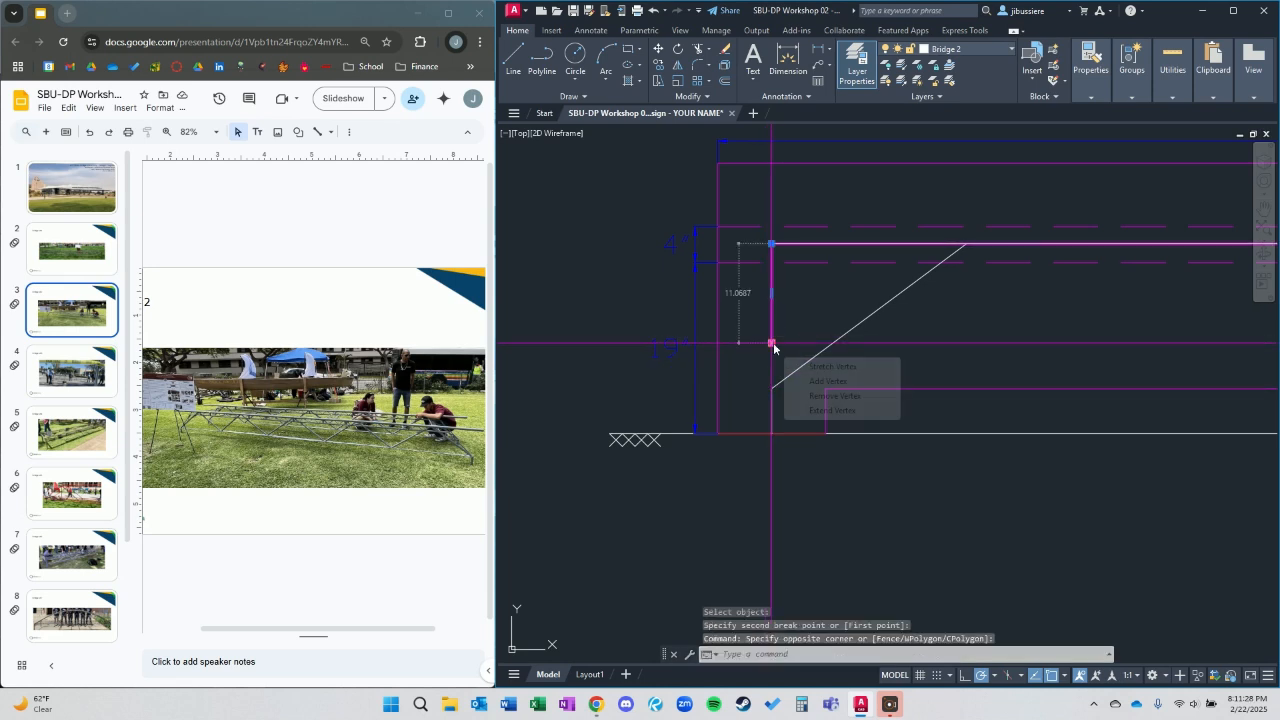
{"action": "left_click", "coordinate": [818, 387]}
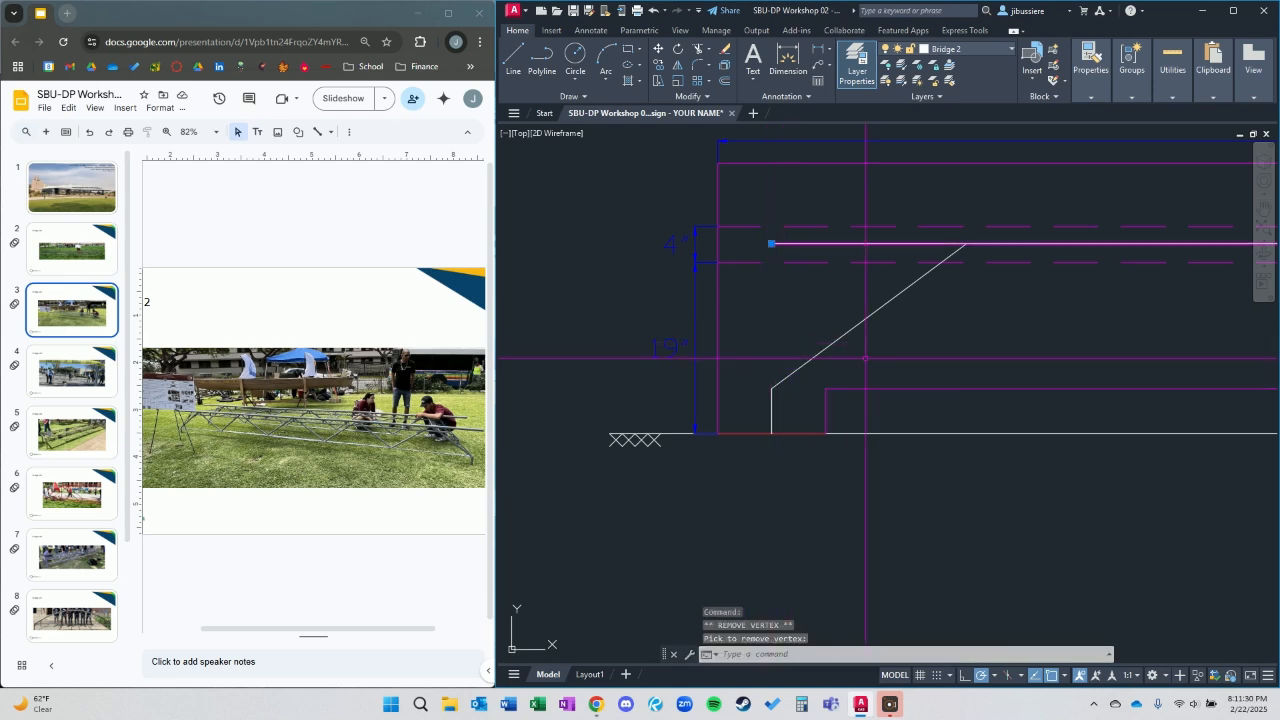
{"action": "scroll", "coordinate": [866, 357], "scroll_direction": "down", "scroll_amount": 5}
{"action": "key", "text": "Escape"}
{"action": "scroll", "coordinate": [998, 352], "scroll_direction": "down", "scroll_amount": 5}
{"action": "mouse_move", "coordinate": [998, 352]}
{"action": "middle_mouse_down"}
{"action": "mouse_move", "coordinate": [863, 352]}
{"action": "mouse_move", "coordinate": [827, 333]}
{"action": "middle_mouse_up"}
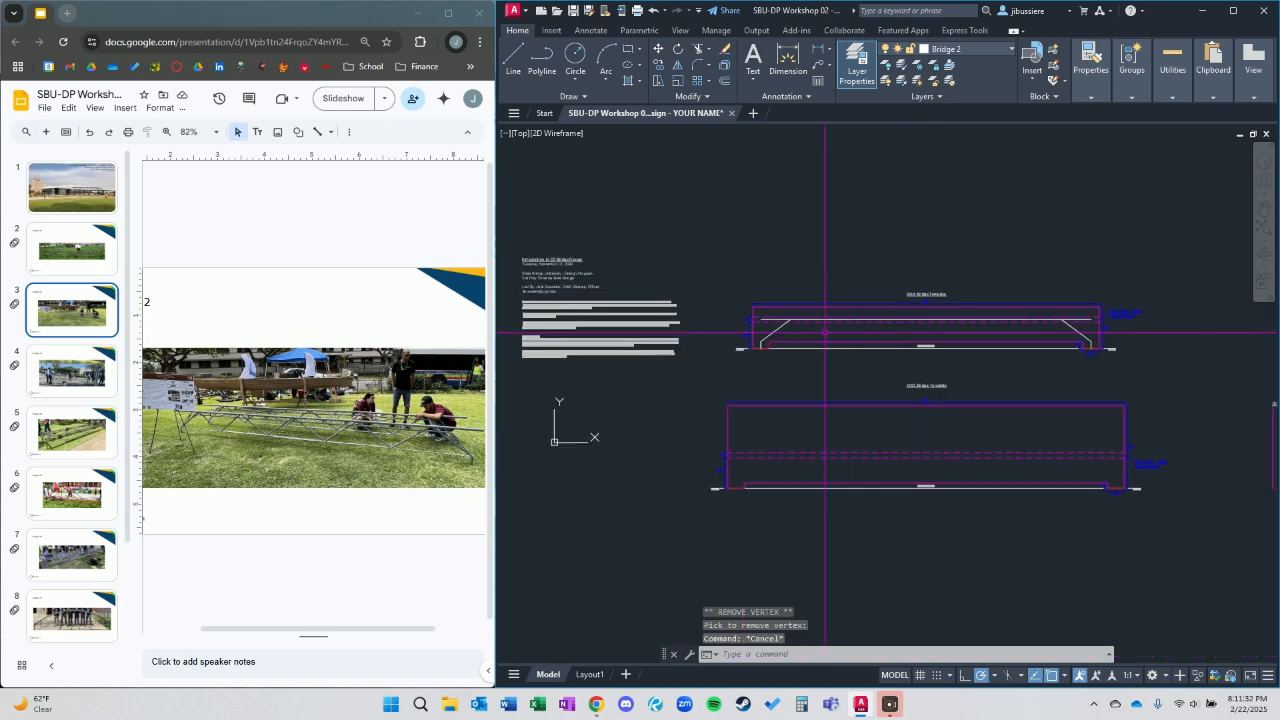
{"action": "type", "text": "pl"}
{"action": "key", "text": "Return"}
{"action": "scroll", "coordinate": [775, 340], "scroll_direction": "up", "scroll_amount": 8}
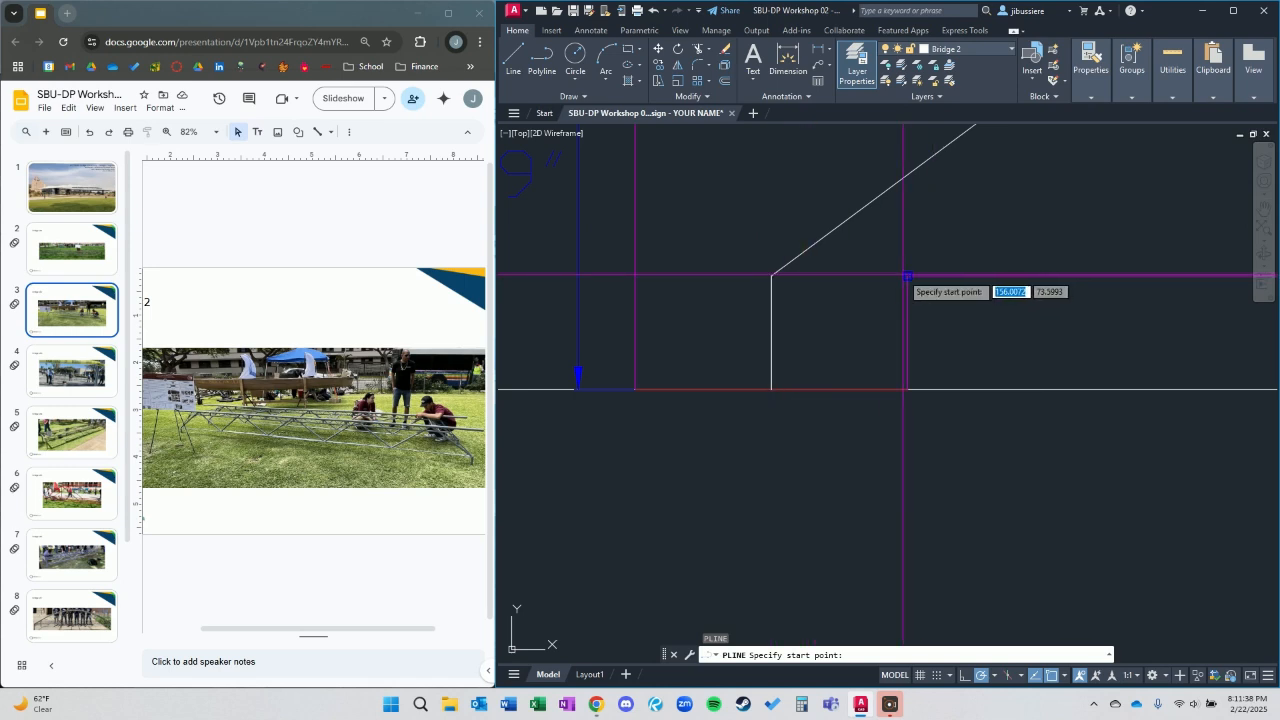
{"action": "key", "text": "Escape"}
Stretch the left support's knee vertex straight up so that the short leg is 6 inches tall.
{"action": "left_click", "coordinate": [823, 286]}
{"action": "left_click", "coordinate": [739, 254]}
{"action": "left_click", "coordinate": [771, 275]}
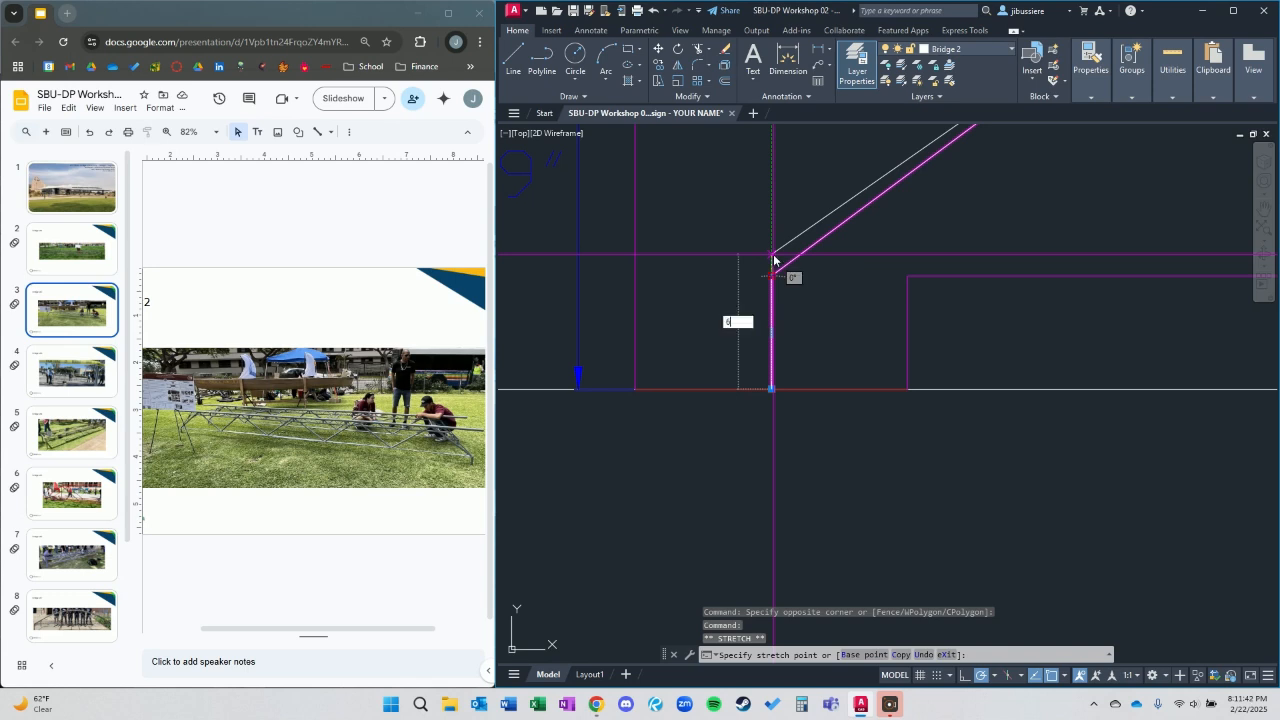
{"action": "key", "text": "Return"}
{"action": "key", "text": "Escape"}
Draw a horizontal polyline as the lower chord from the left support's knee to just past the right support.
{"action": "type", "text": "pl"}
{"action": "key", "text": "Return"}
{"action": "left_click", "coordinate": [771, 253]}
{"action": "scroll", "coordinate": [1022, 290], "scroll_direction": "down", "scroll_amount": 6}
{"action": "middle_click_drag", "start_coordinate": [1110, 290], "coordinate": [520, 267]}
{"action": "middle_click_drag", "start_coordinate": [1097, 268], "coordinate": [776, 312]}
{"action": "scroll", "coordinate": [1080, 334], "scroll_direction": "up", "scroll_amount": 5}
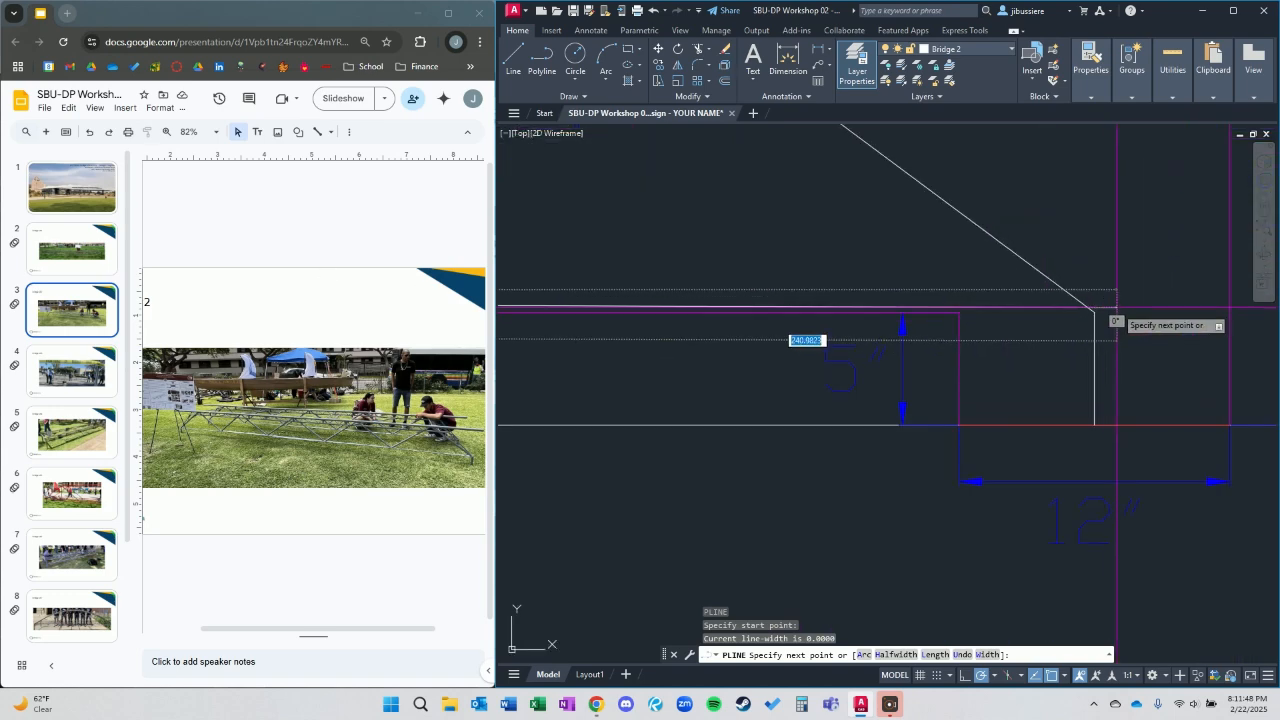
{"action": "left_click", "coordinate": [1131, 290]}
{"action": "key", "text": "Escape"}
Stretch the right support's knee vertex straight up onto the new lower chord.
{"action": "left_click", "coordinate": [1104, 308]}
{"action": "left_click", "coordinate": [1087, 318]}
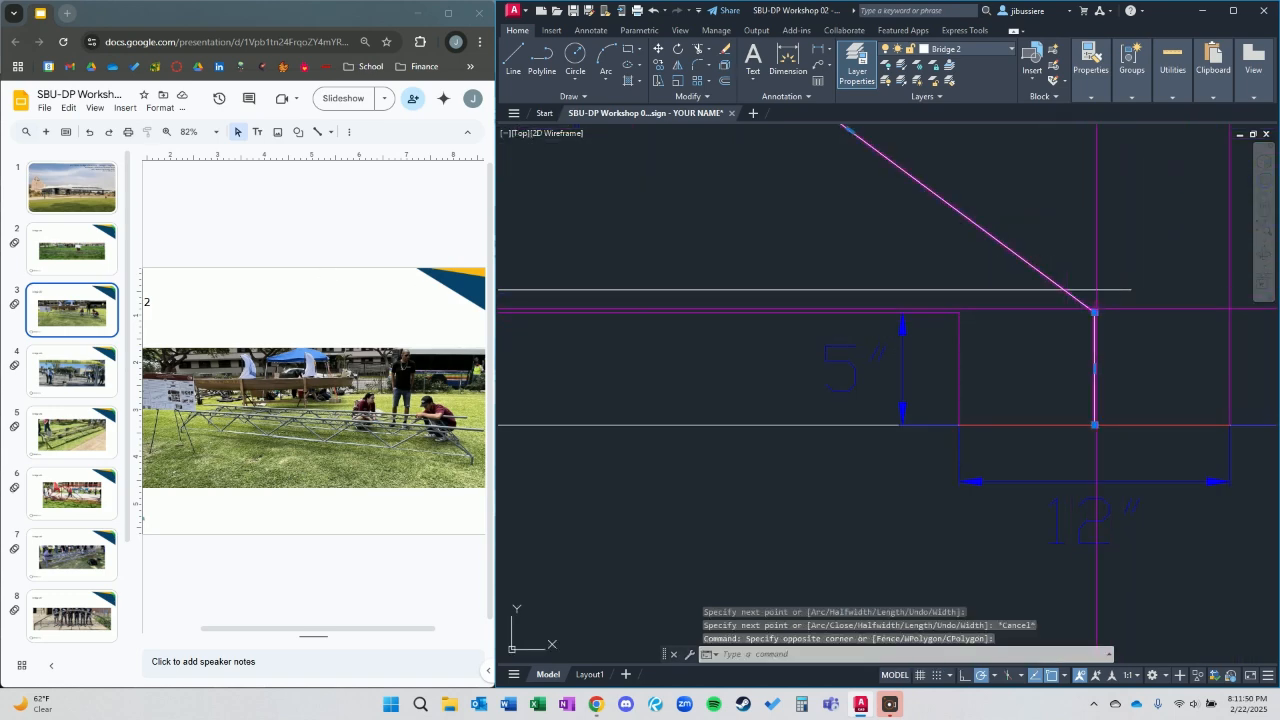
{"action": "left_click", "coordinate": [1095, 312]}
{"action": "key", "text": "Escape"}
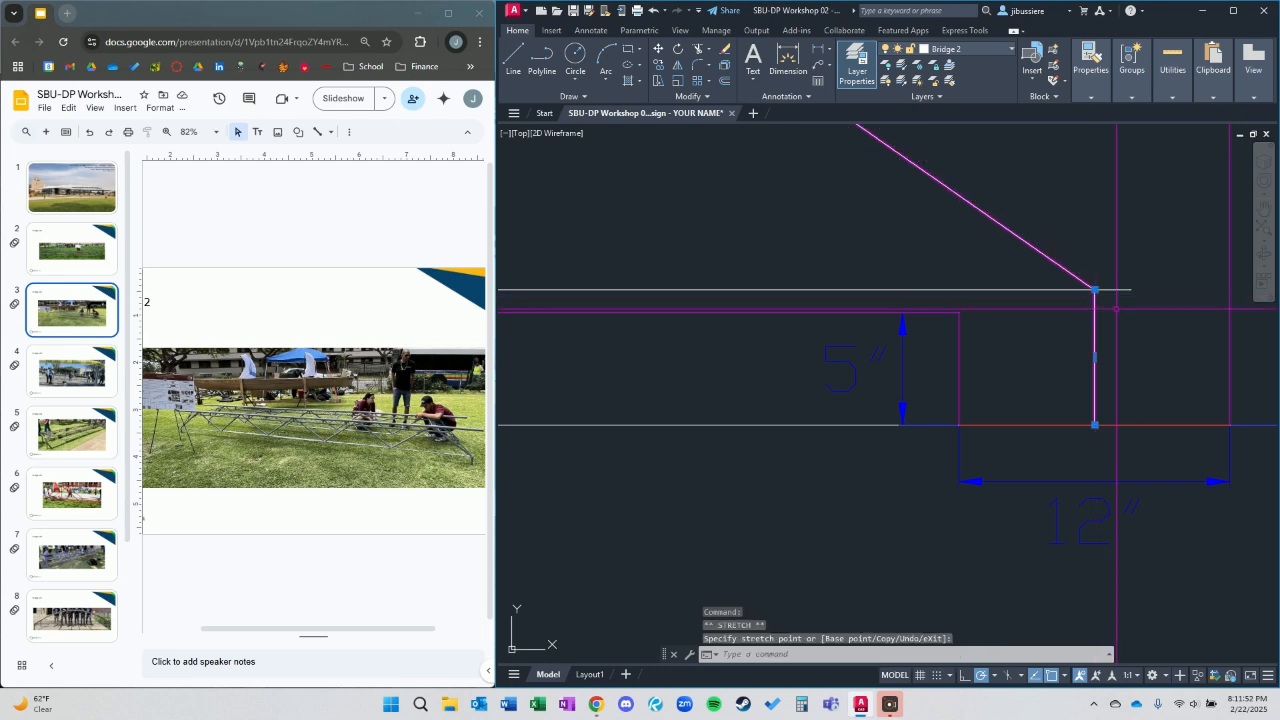
{"action": "key", "text": "Escape"}
Shorten the lower chord by stretching its right end back to the right support's knee.
{"action": "left_click", "coordinate": [1126, 301]}
{"action": "left_click", "coordinate": [1113, 284]}
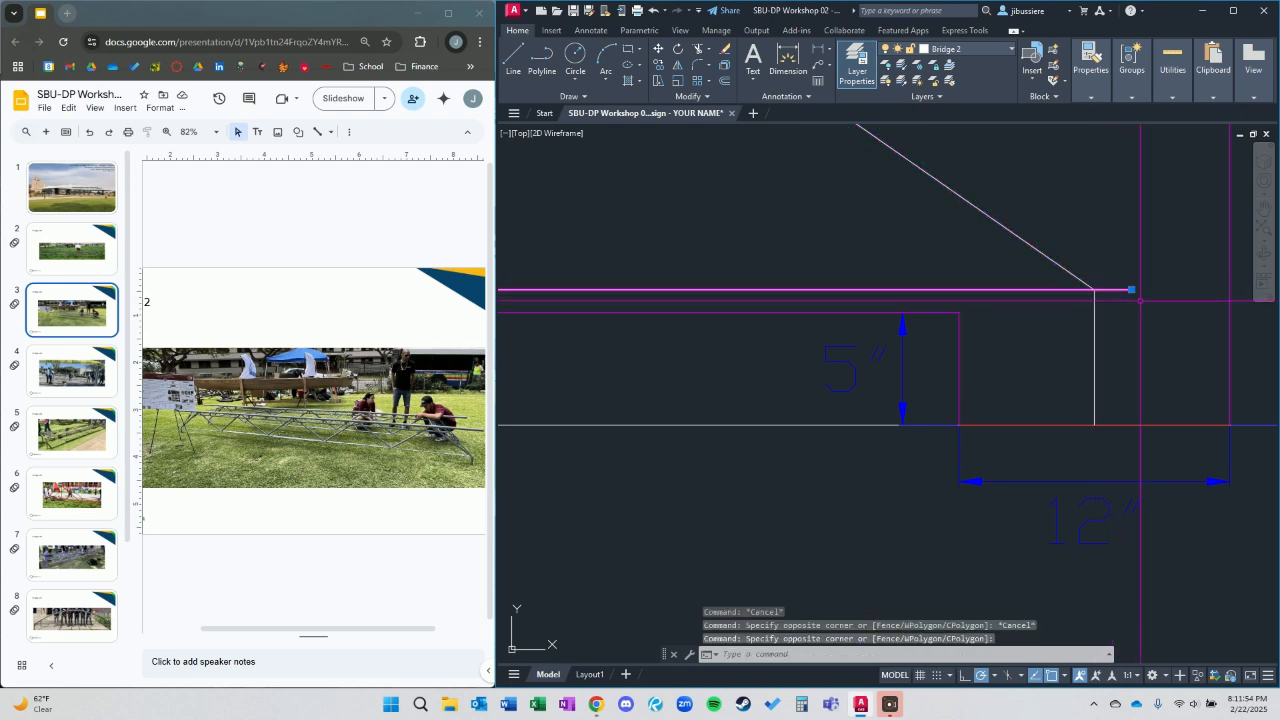
{"action": "left_click", "coordinate": [1131, 289]}
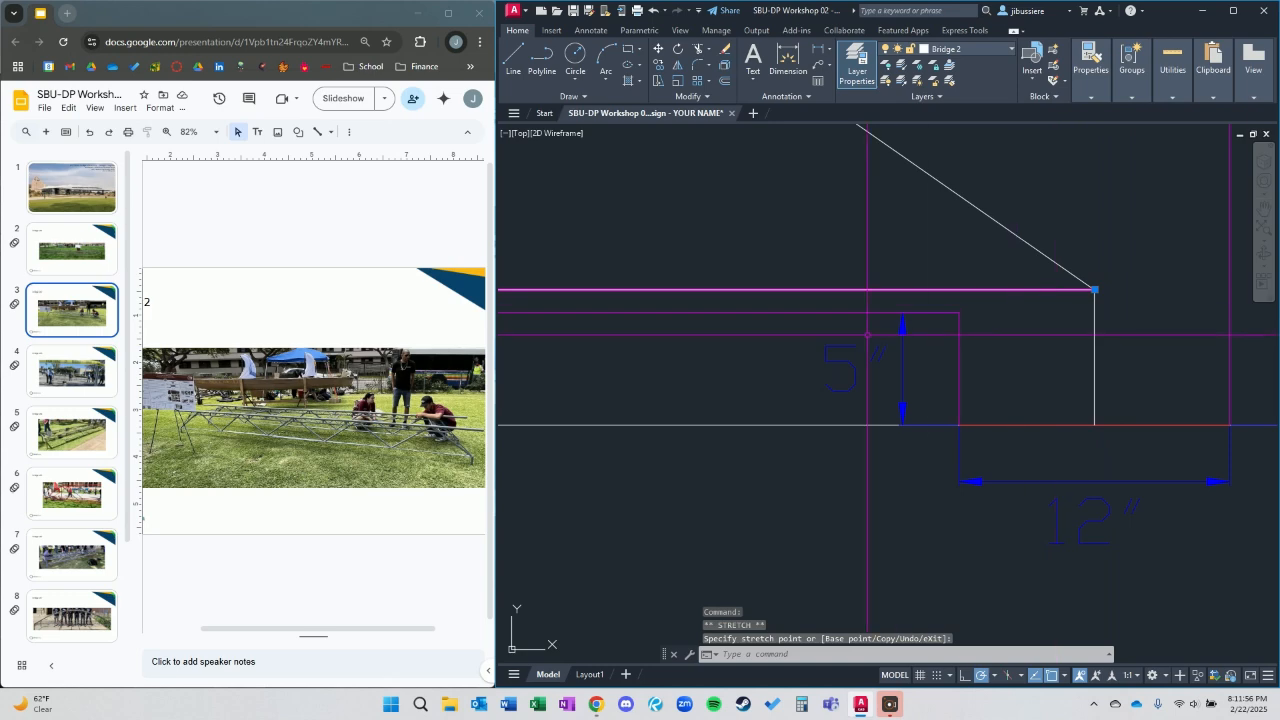
{"action": "key", "text": "Escape"}
Check the lower chord's length in its object properties.
{"action": "scroll", "coordinate": [900, 300], "scroll_direction": "down", "scroll_amount": 6}
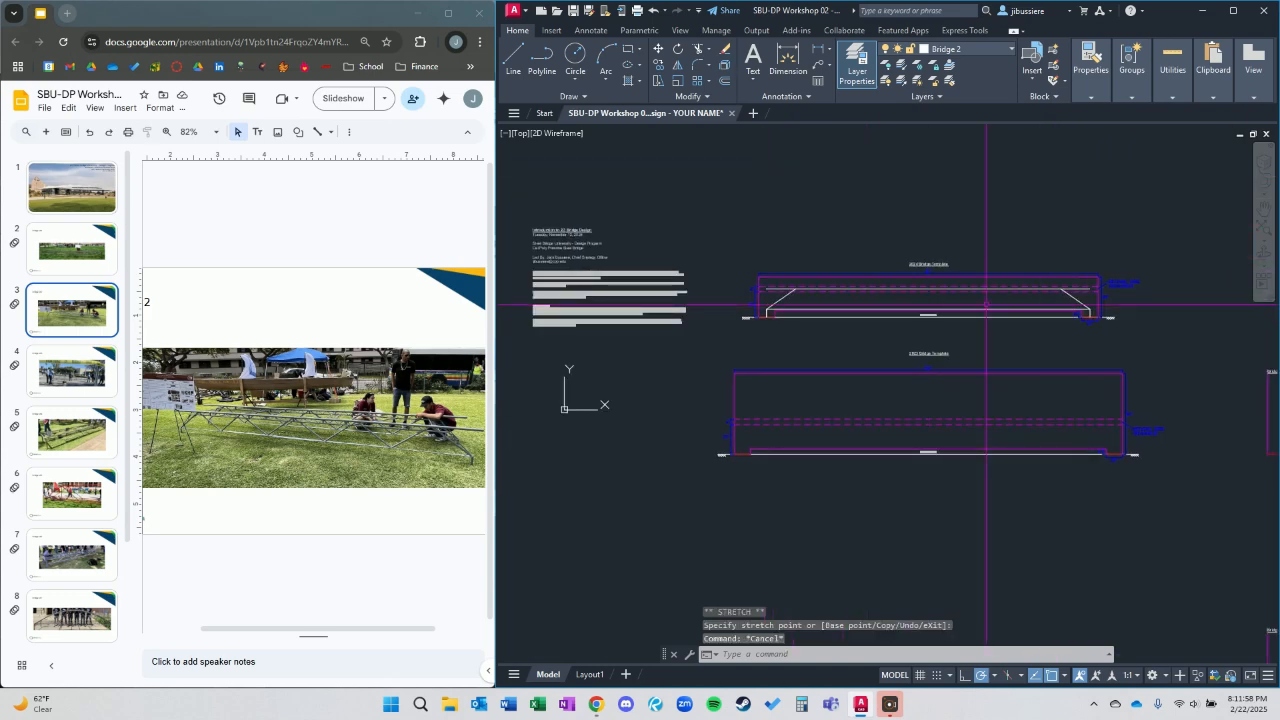
{"action": "scroll", "coordinate": [712, 291], "scroll_direction": "up", "scroll_amount": 6}
{"action": "middle_click_drag", "start_coordinate": [712, 291], "coordinate": [919, 343]}
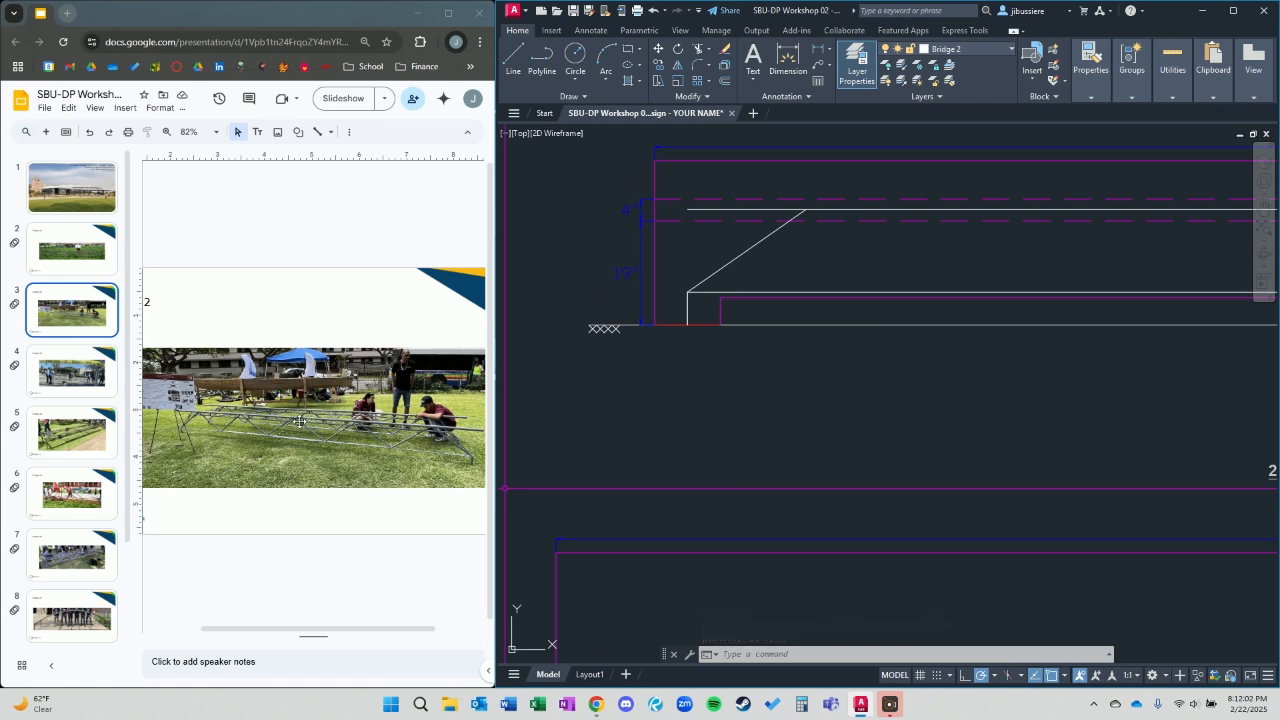
{"action": "left_click", "coordinate": [814, 291]}
{"action": "scroll", "coordinate": [884, 304], "scroll_direction": "down", "scroll_amount": 2}
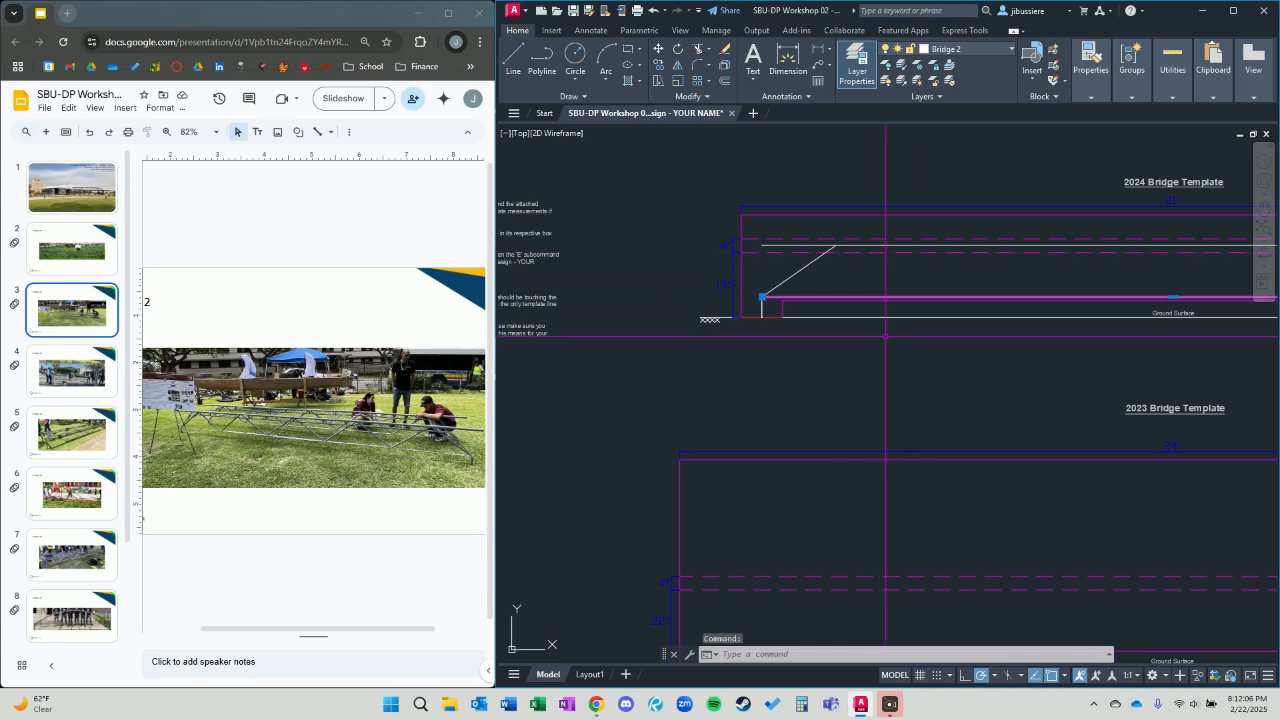
{"action": "scroll", "coordinate": [879, 344], "scroll_direction": "down", "scroll_amount": 3}
{"action": "middle_click_drag", "start_coordinate": [806, 360], "coordinate": [855, 374]}
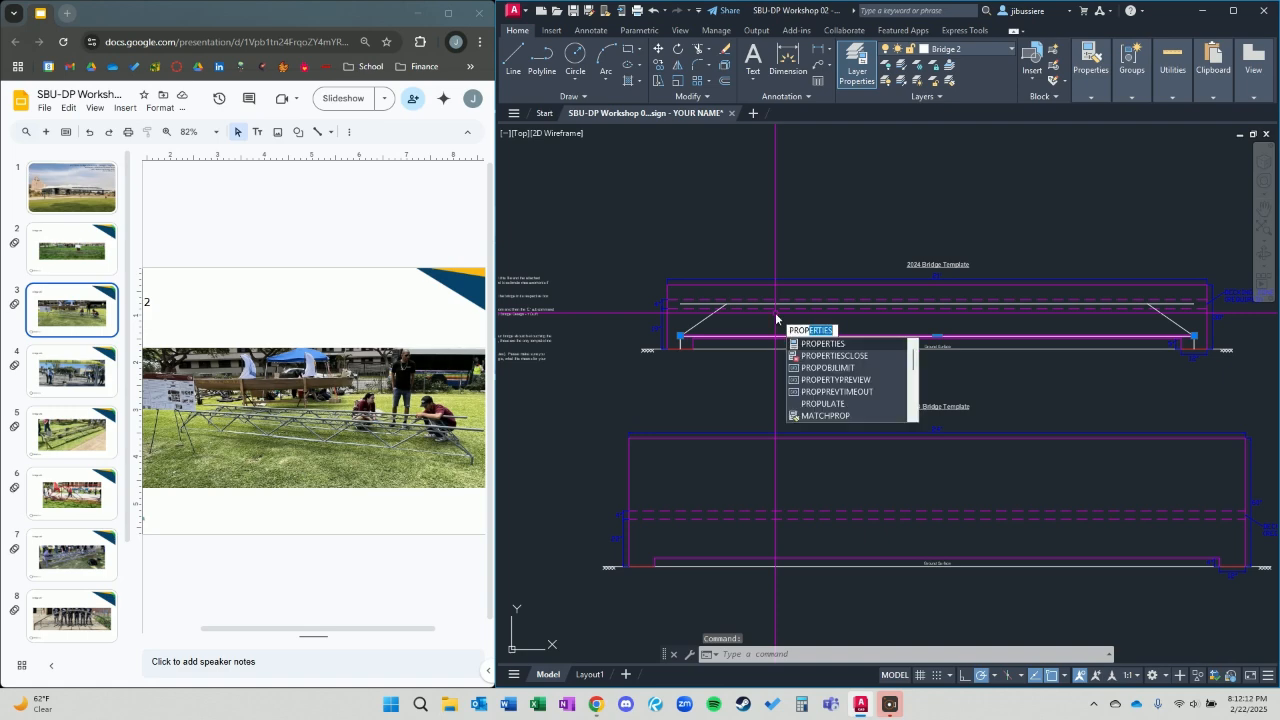
{"action": "key", "text": "Return"}
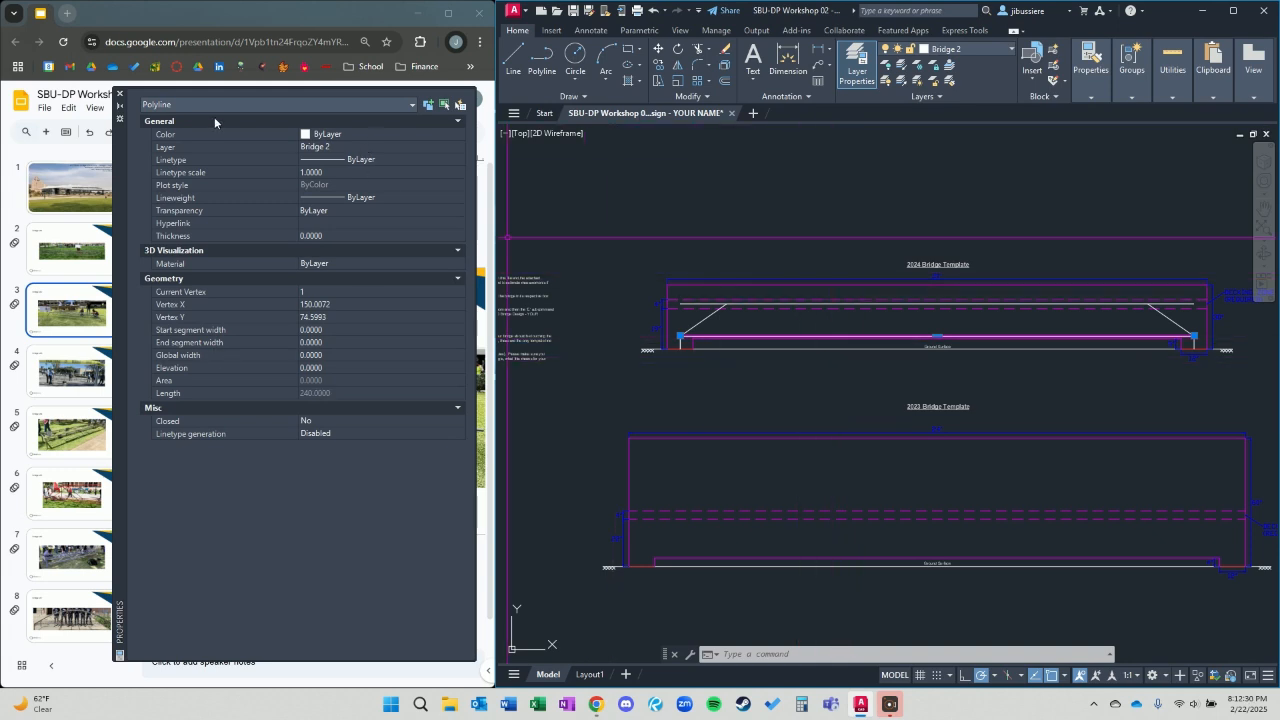
{"action": "left_click", "coordinate": [120, 94]}
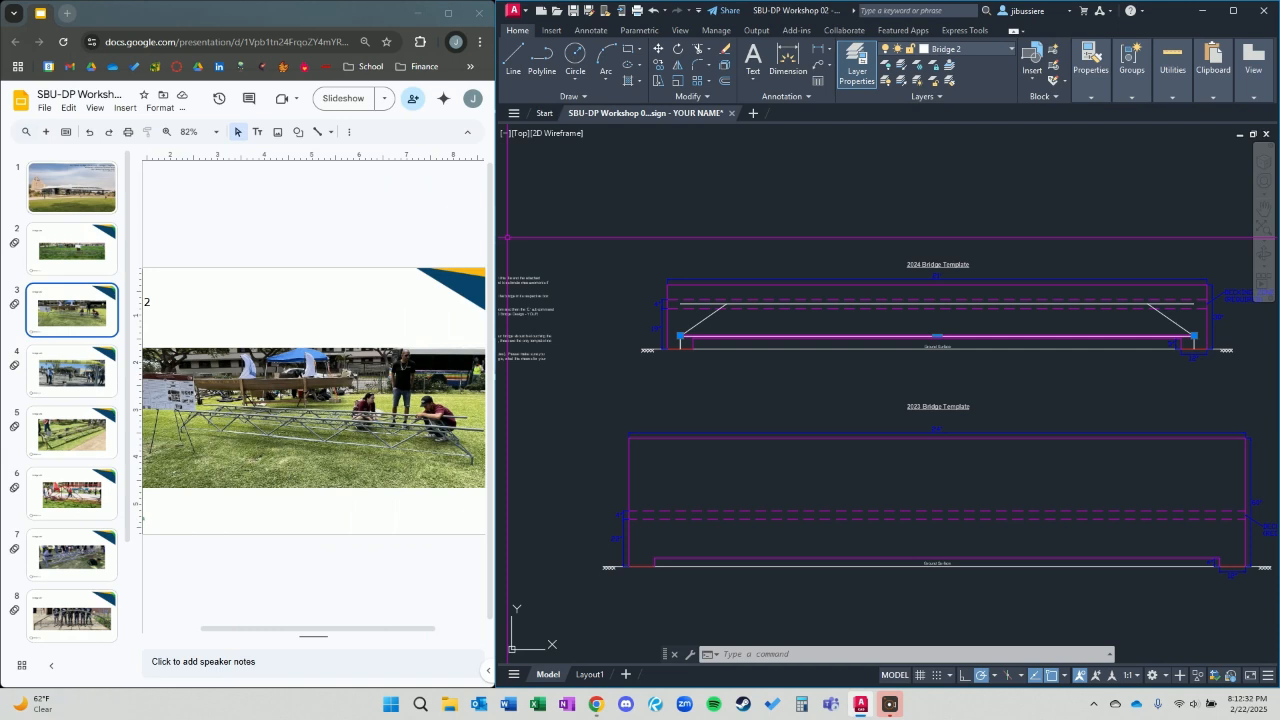
Divide the lower chord into 5 segments with DIVIDE and inspect it for division points.
{"action": "scroll", "coordinate": [791, 348], "scroll_direction": "up", "scroll_amount": 2}
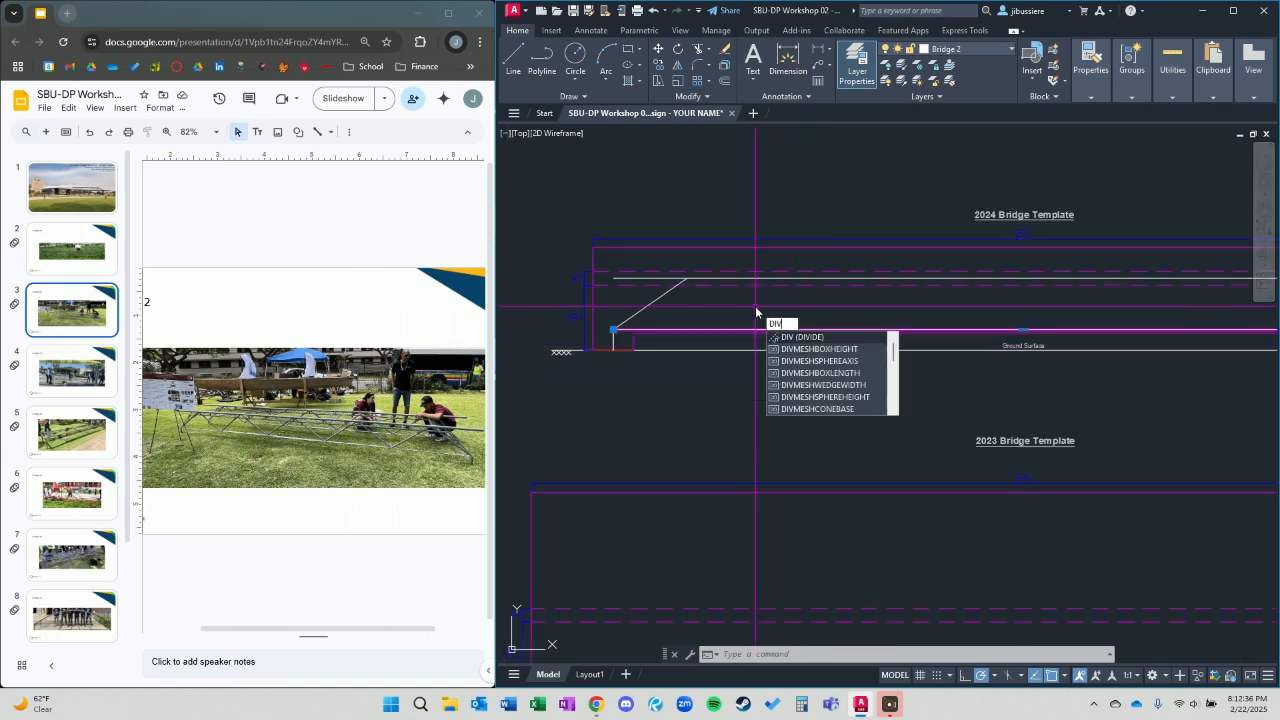
{"action": "key", "text": "Return"}
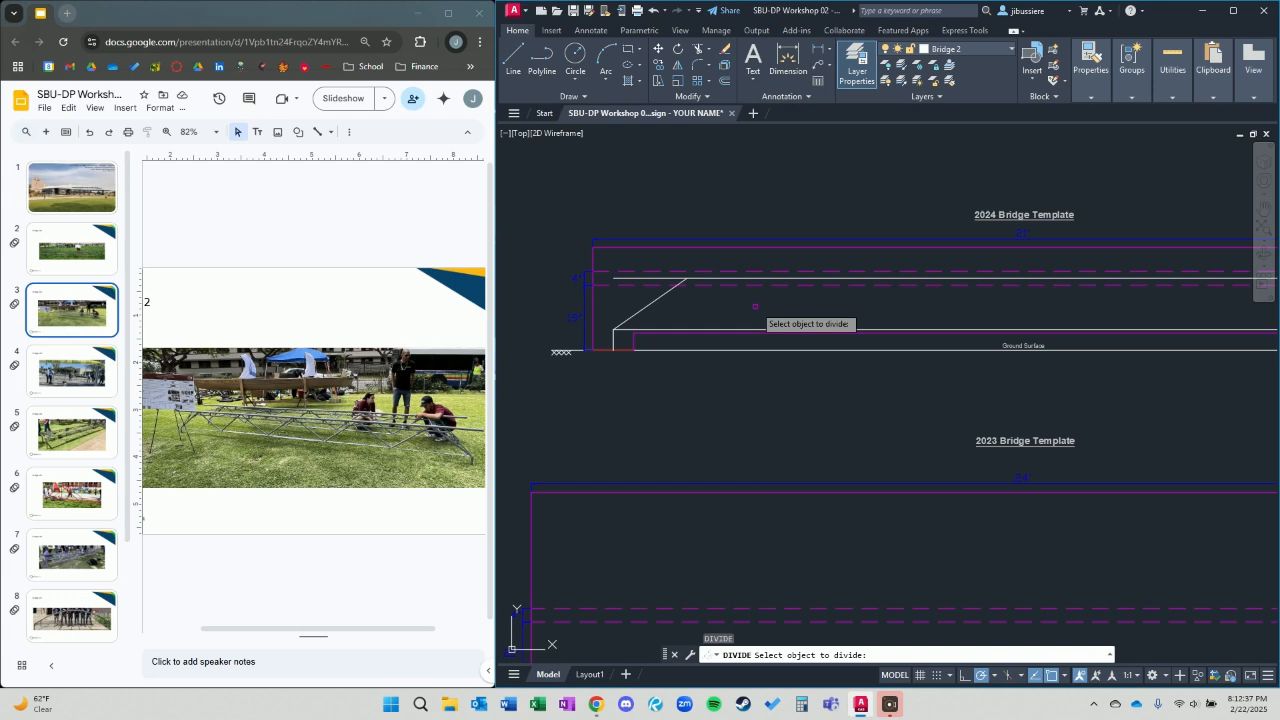
{"action": "left_click", "coordinate": [705, 328]}
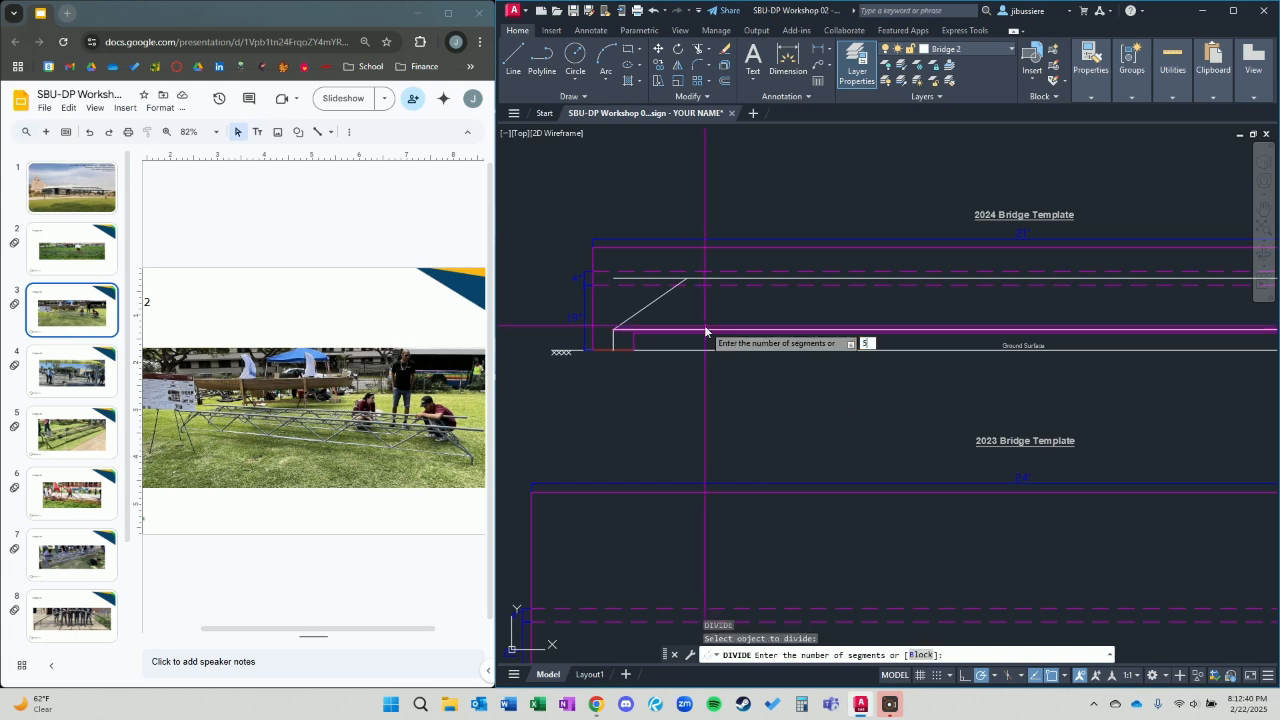
{"action": "type", "text": "5"}
{"action": "key", "text": "Return"}
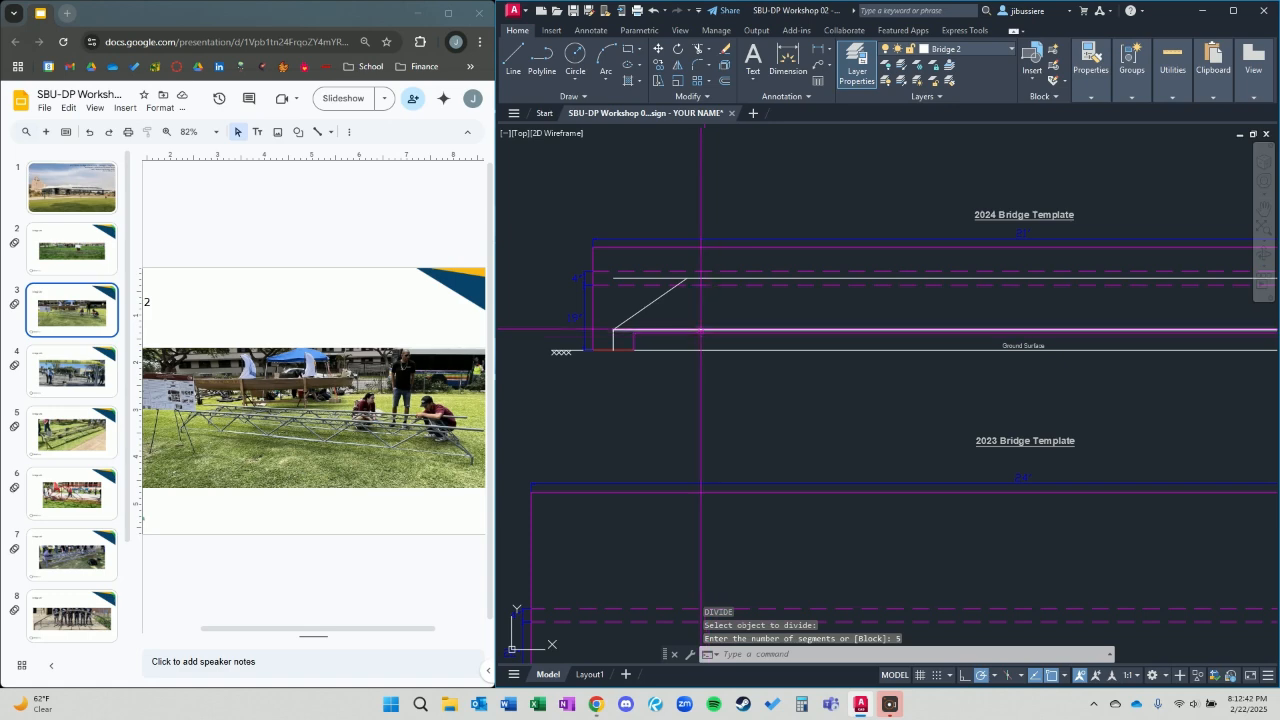
{"action": "left_click", "coordinate": [705, 328]}
{"action": "scroll", "coordinate": [952, 399], "scroll_direction": "down", "scroll_amount": 4}
{"action": "scroll", "coordinate": [1015, 375], "scroll_direction": "up", "scroll_amount": 5}
{"action": "scroll", "coordinate": [1023, 403], "scroll_direction": "down", "scroll_amount": 4}
{"action": "scroll", "coordinate": [726, 362], "scroll_direction": "up", "scroll_amount": 5}
{"action": "scroll", "coordinate": [726, 362], "scroll_direction": "up", "scroll_amount": 2}
{"action": "scroll", "coordinate": [700, 380], "scroll_direction": "down", "scroll_amount": 2}
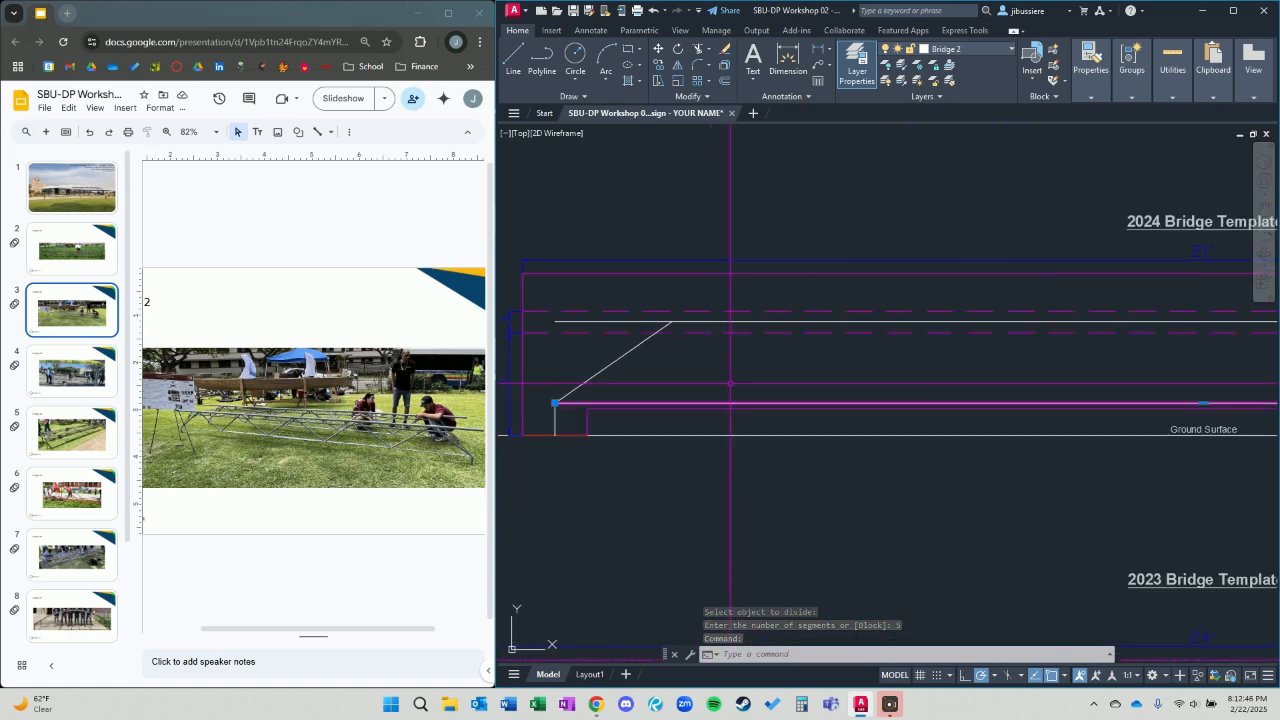
{"action": "key", "text": "Escape"}
Repeat DIVIDE on the lower chord with 5 segments and select the chord to check it.
{"action": "key", "text": "Return"}
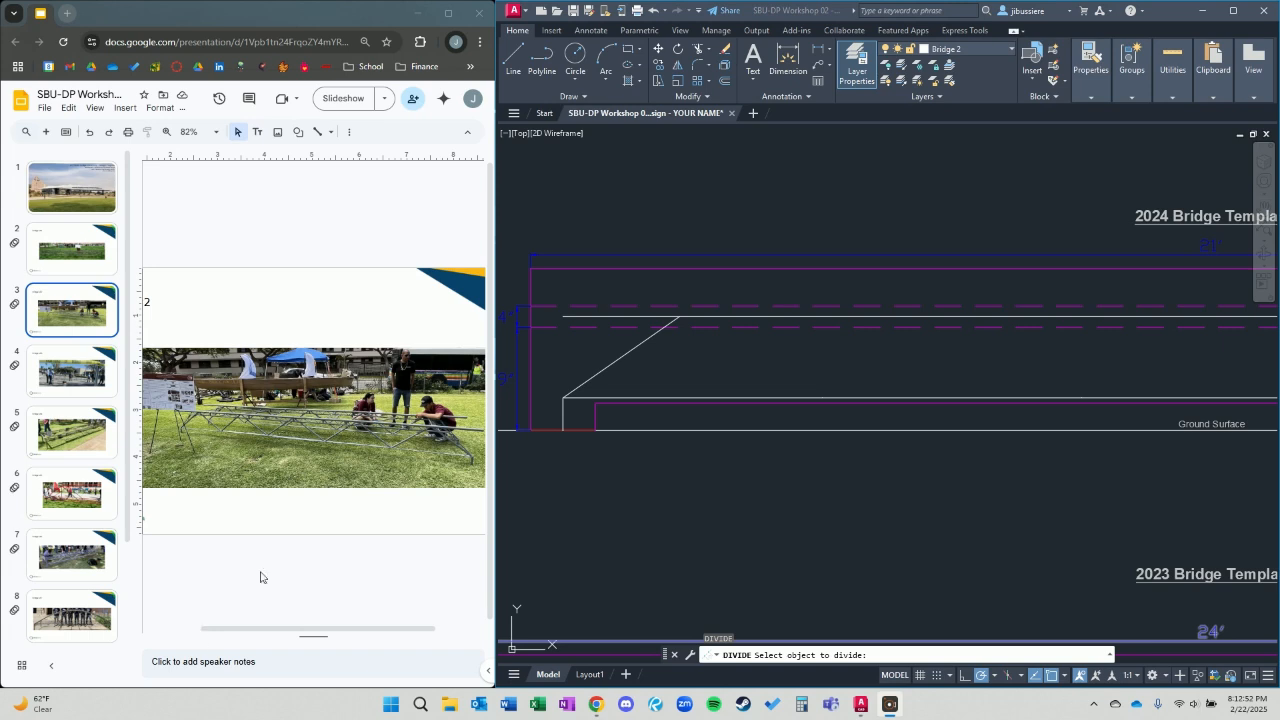
{"action": "left_click", "coordinate": [630, 398]}
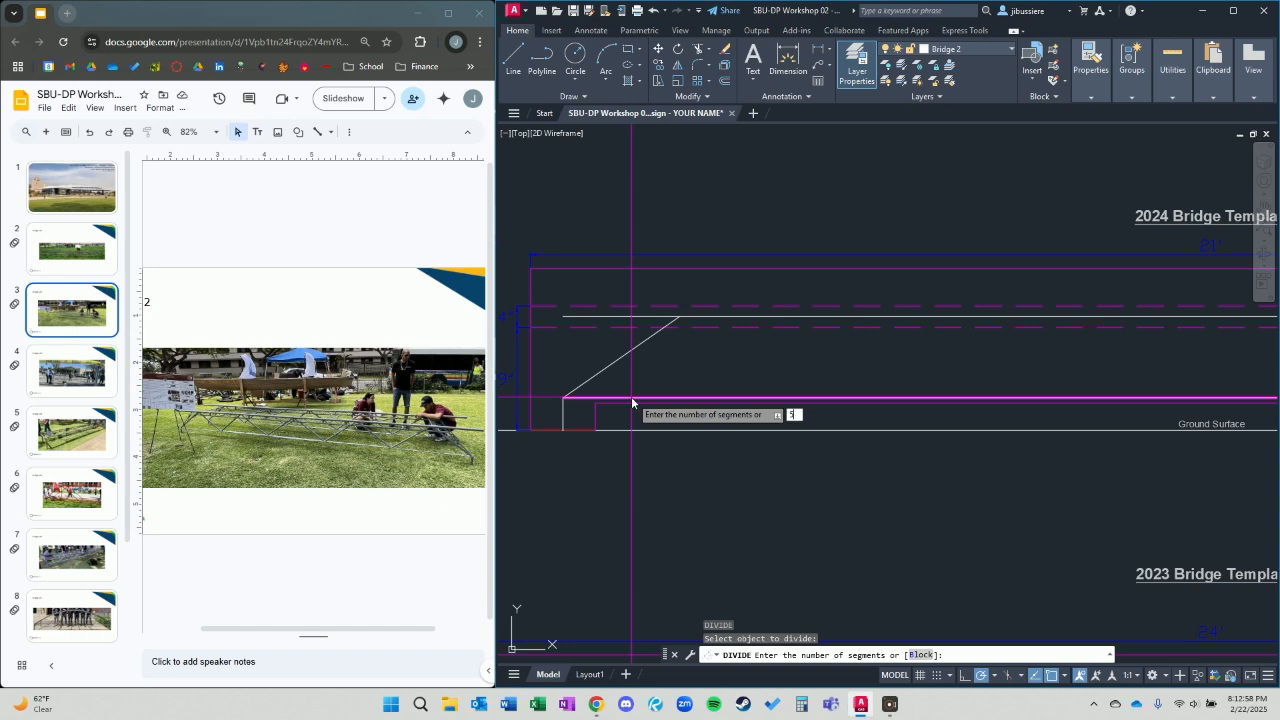
{"action": "key", "text": "Return"}
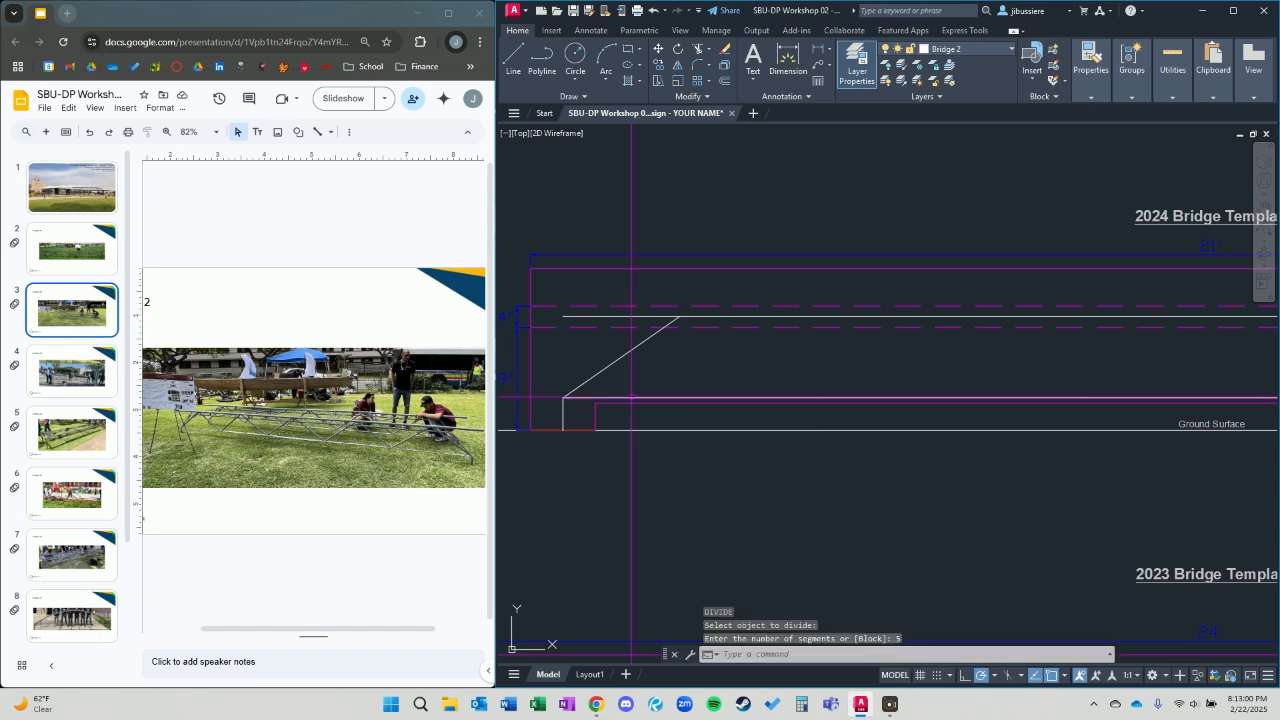
{"action": "left_click", "coordinate": [631, 397]}
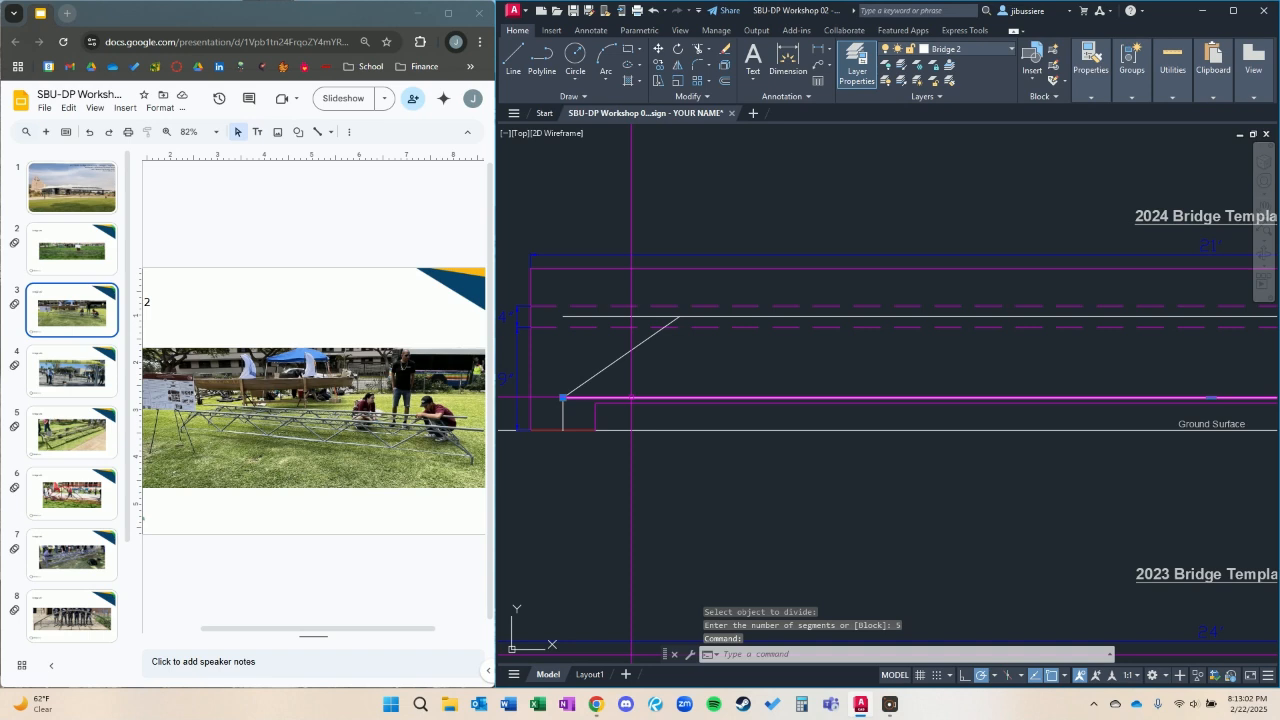
{"action": "key", "text": "Escape"}
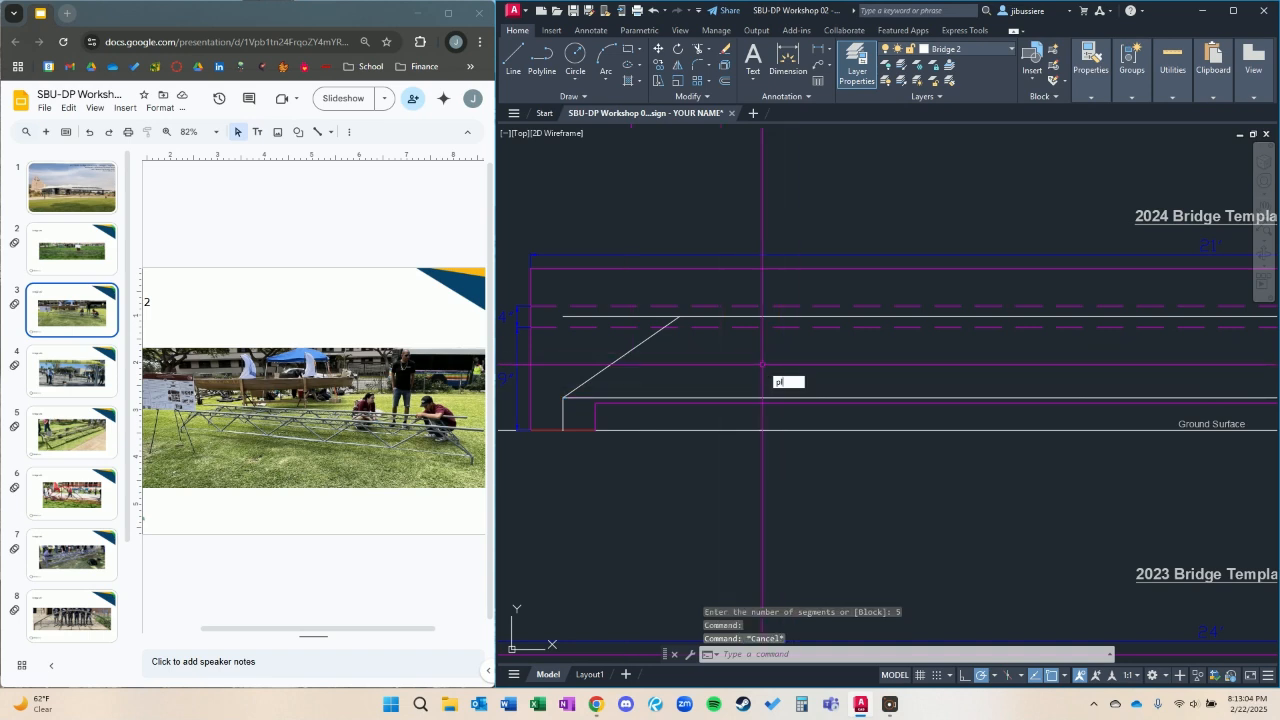
Trace the lower chord from the left knee to the right knee with a polyline of five 48-inch segments, and inspect its vertices.
{"action": "type", "text": "pl"}
{"action": "key", "text": "Return"}
{"action": "left_click", "coordinate": [563, 397]}
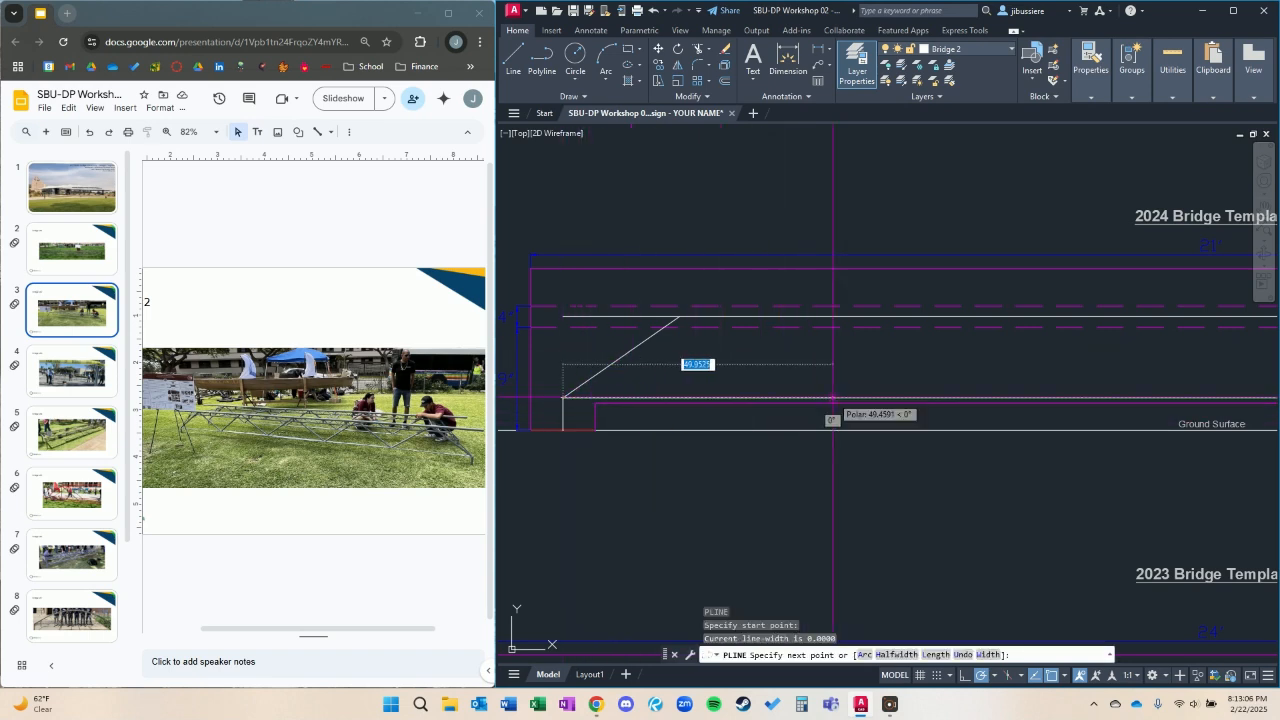
{"action": "scroll", "coordinate": [807, 398], "scroll_direction": "down", "scroll_amount": 5}
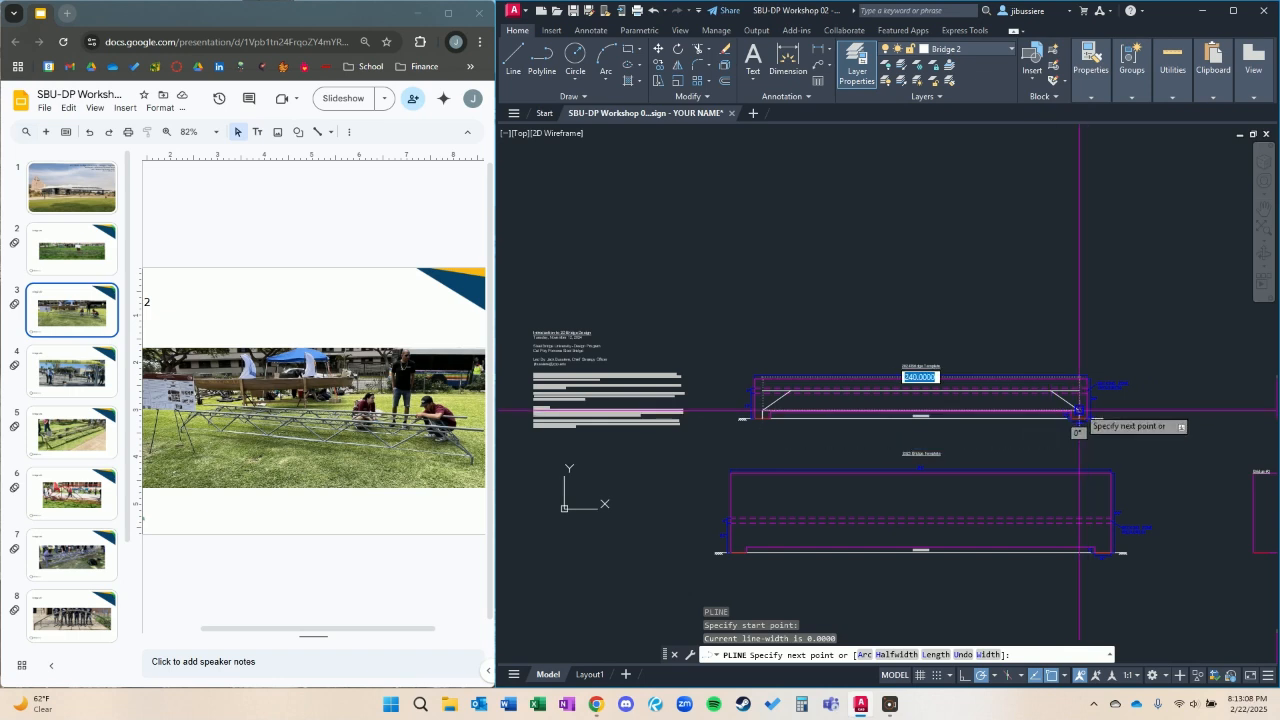
{"action": "key", "text": "Return"}
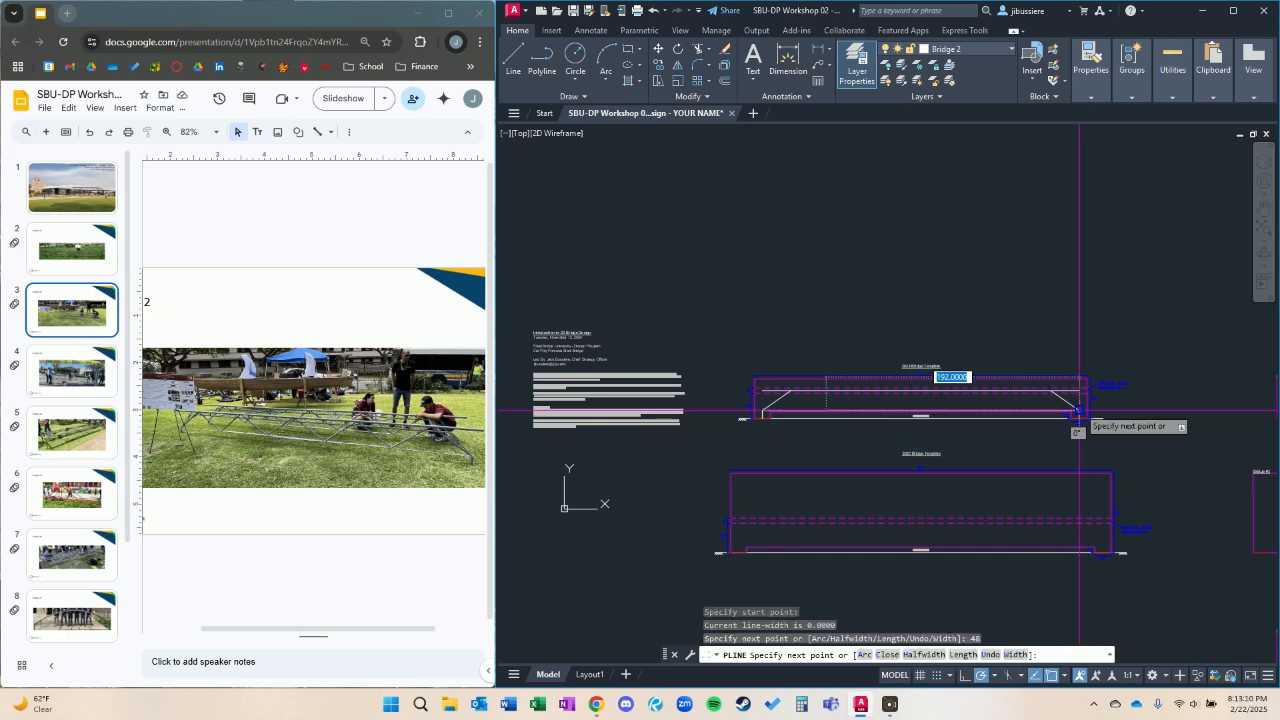
{"action": "key", "text": "Return"}
{"action": "type", "text": "48"}
{"action": "key", "text": "Return"}
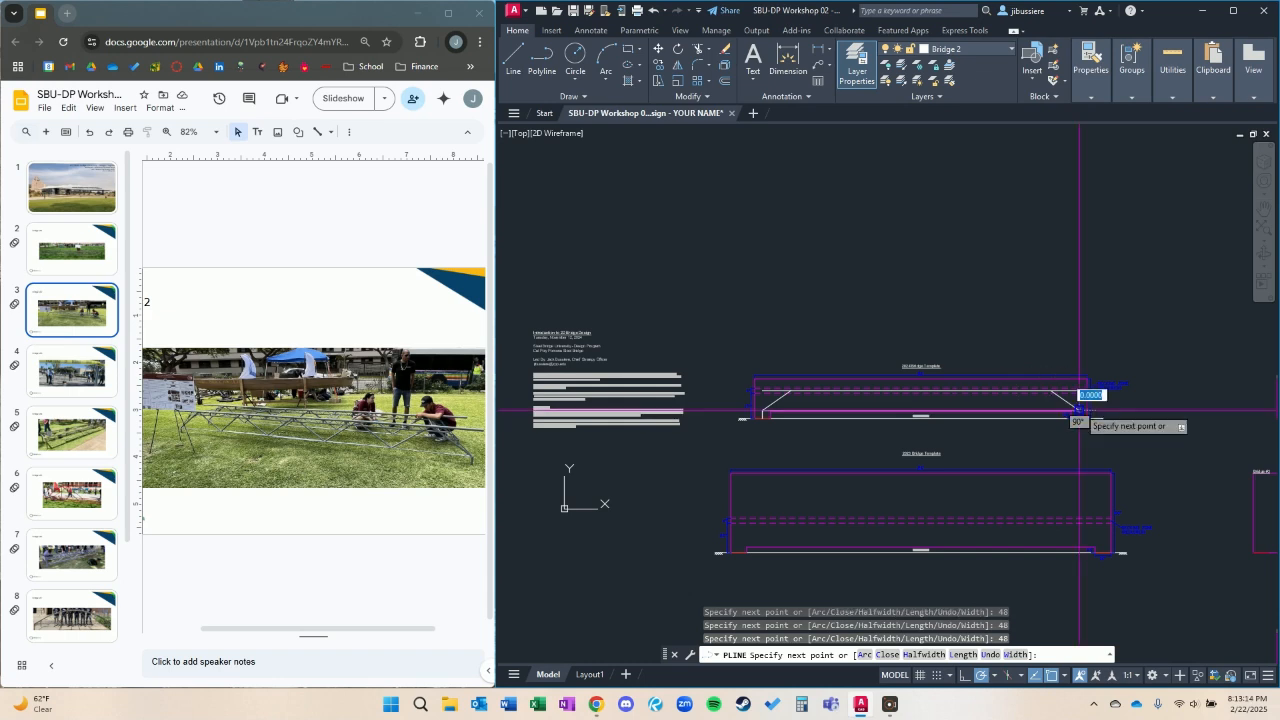
{"action": "key", "text": "Escape"}
{"action": "scroll", "coordinate": [1079, 410], "scroll_direction": "up", "scroll_amount": 4}
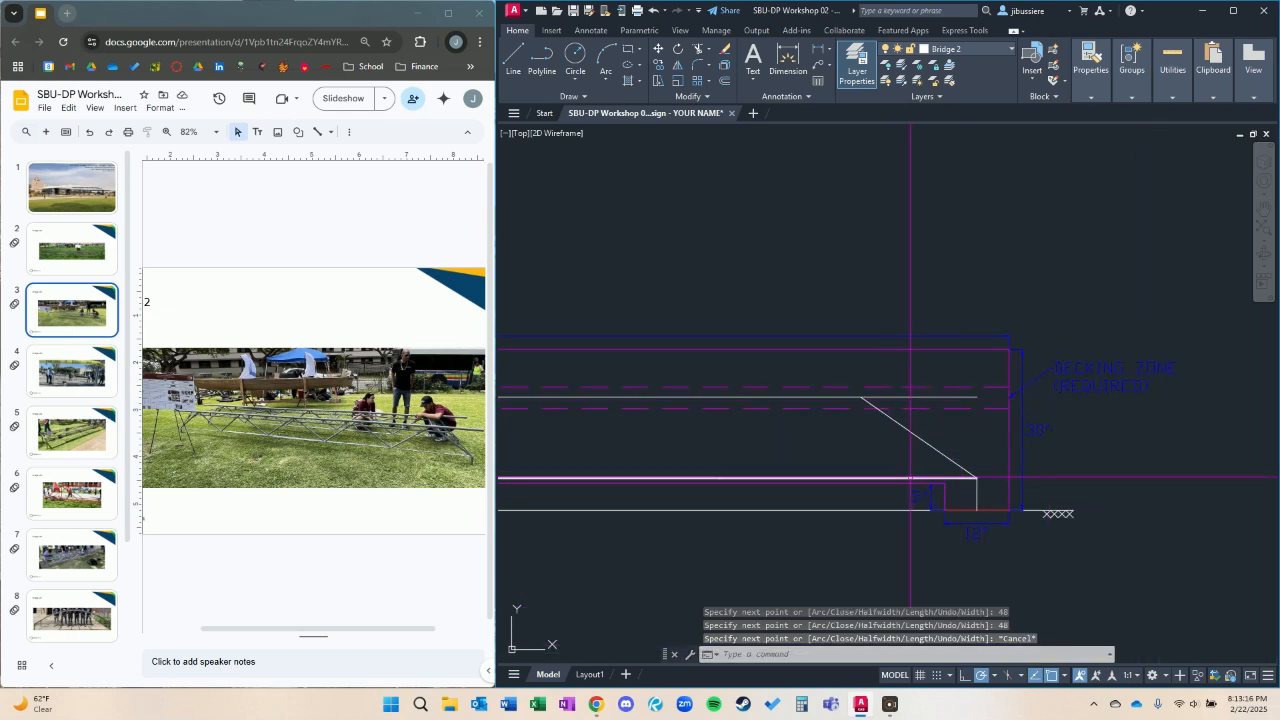
{"action": "left_click", "coordinate": [910, 477]}
{"action": "scroll", "coordinate": [732, 457], "scroll_direction": "down", "scroll_amount": 2}
{"action": "middle_click_drag", "start_coordinate": [763, 446], "coordinate": [922, 394]}
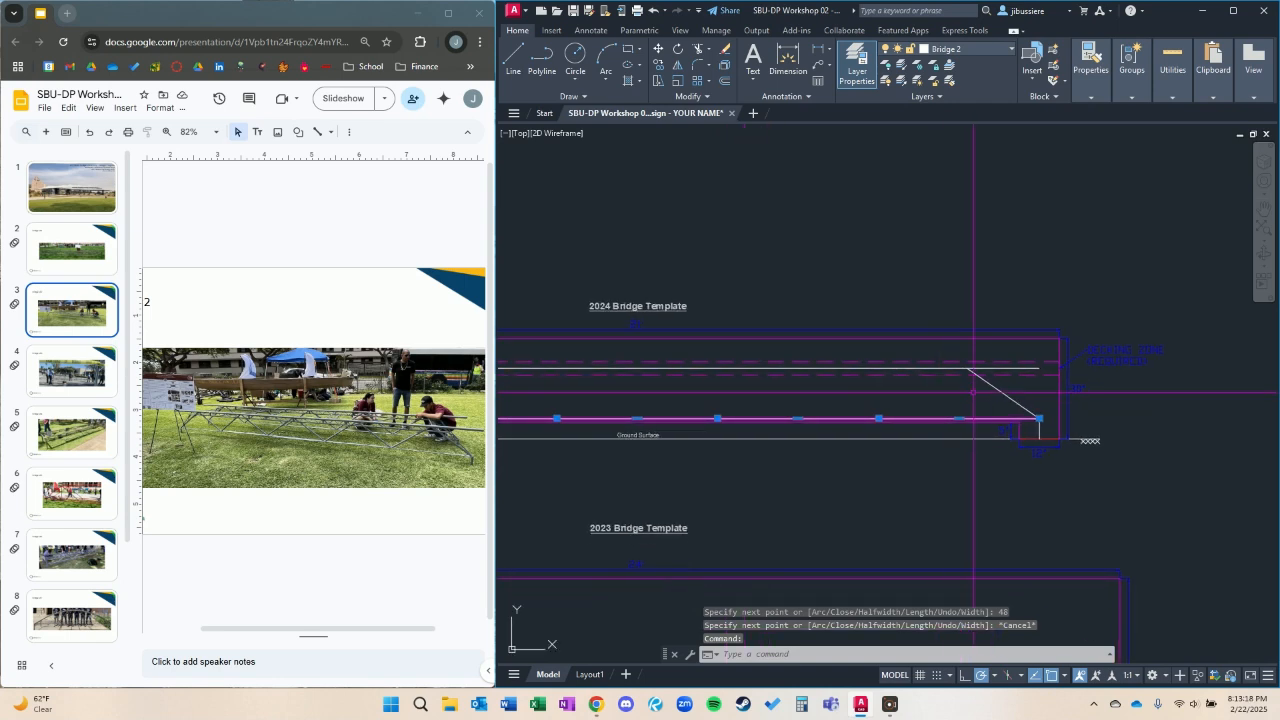
{"action": "key", "text": "Escape"}
Stretch the right diagonal's upper end along the upper chord to directly above the midpoint of the lower chord's rightmost segment.
{"action": "left_click", "coordinate": [1027, 397]}
{"action": "left_click", "coordinate": [992, 389]}
{"action": "left_click", "coordinate": [1026, 392]}
{"action": "left_click", "coordinate": [970, 376]}
{"action": "left_click", "coordinate": [966, 368]}
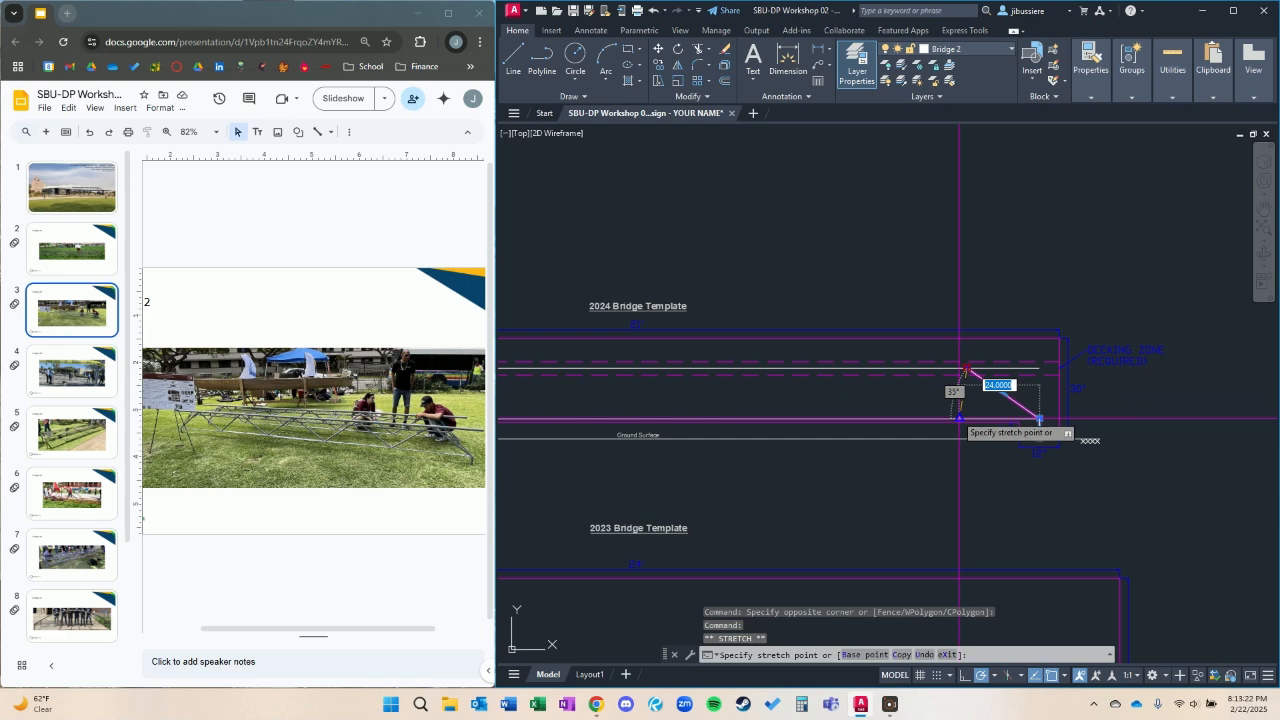
{"action": "left_click", "coordinate": [964, 371]}
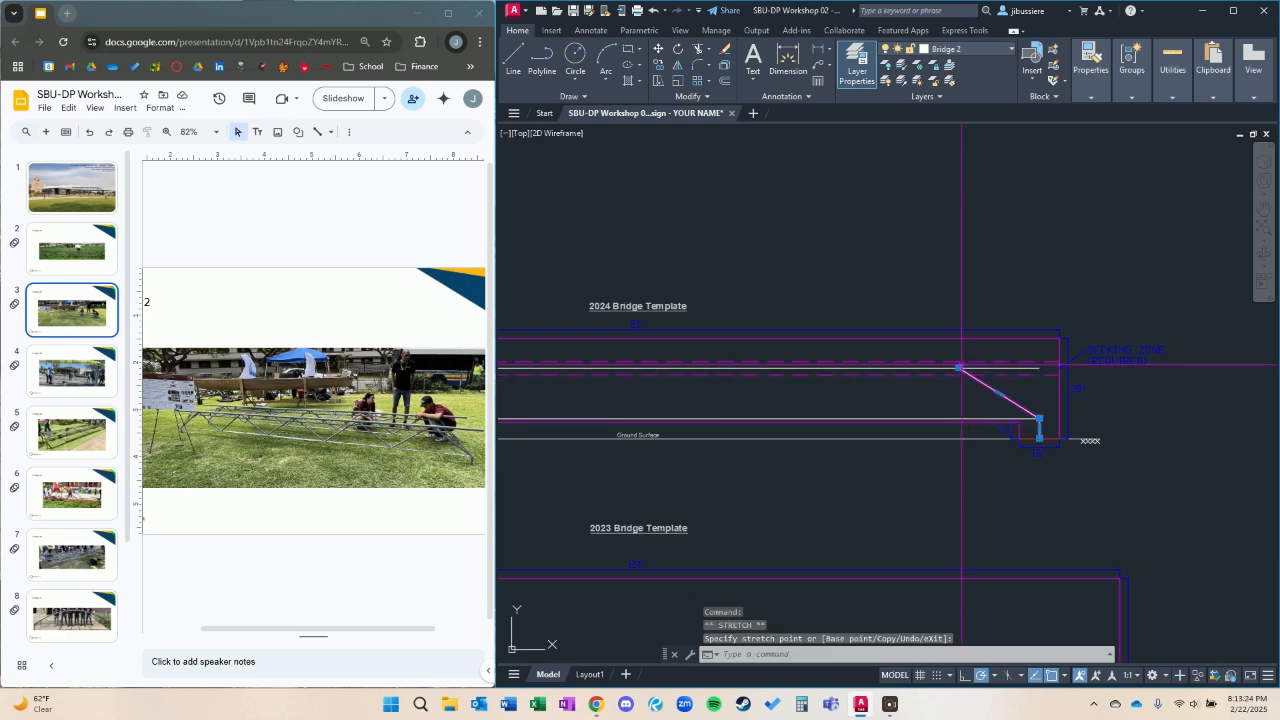
{"action": "scroll", "coordinate": [970, 377], "scroll_direction": "up", "scroll_amount": 2}
{"action": "key", "text": "Escape"}
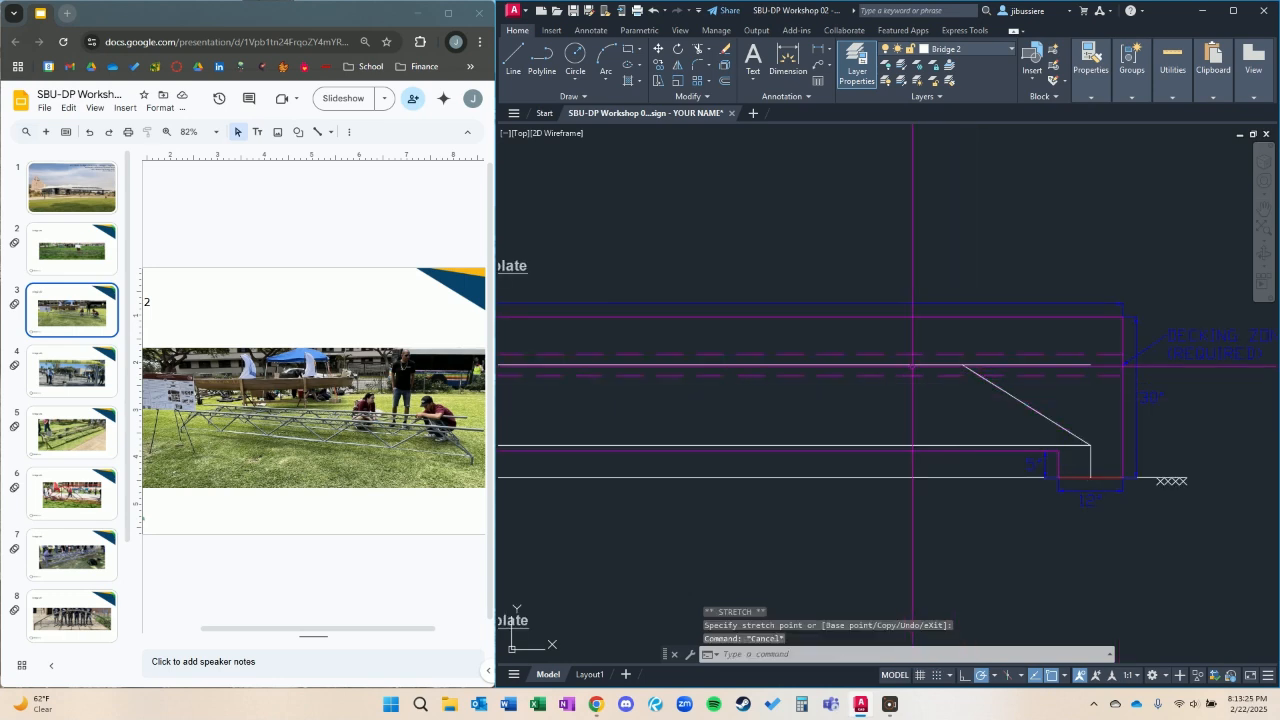
Draw a polyline diagonal from the right diagonal's upper end down to the nearest interior 48-inch vertex of the lower chord.
{"action": "type", "text": "pl"}
{"action": "key", "text": "Return"}
{"action": "left_click", "coordinate": [962, 365]}
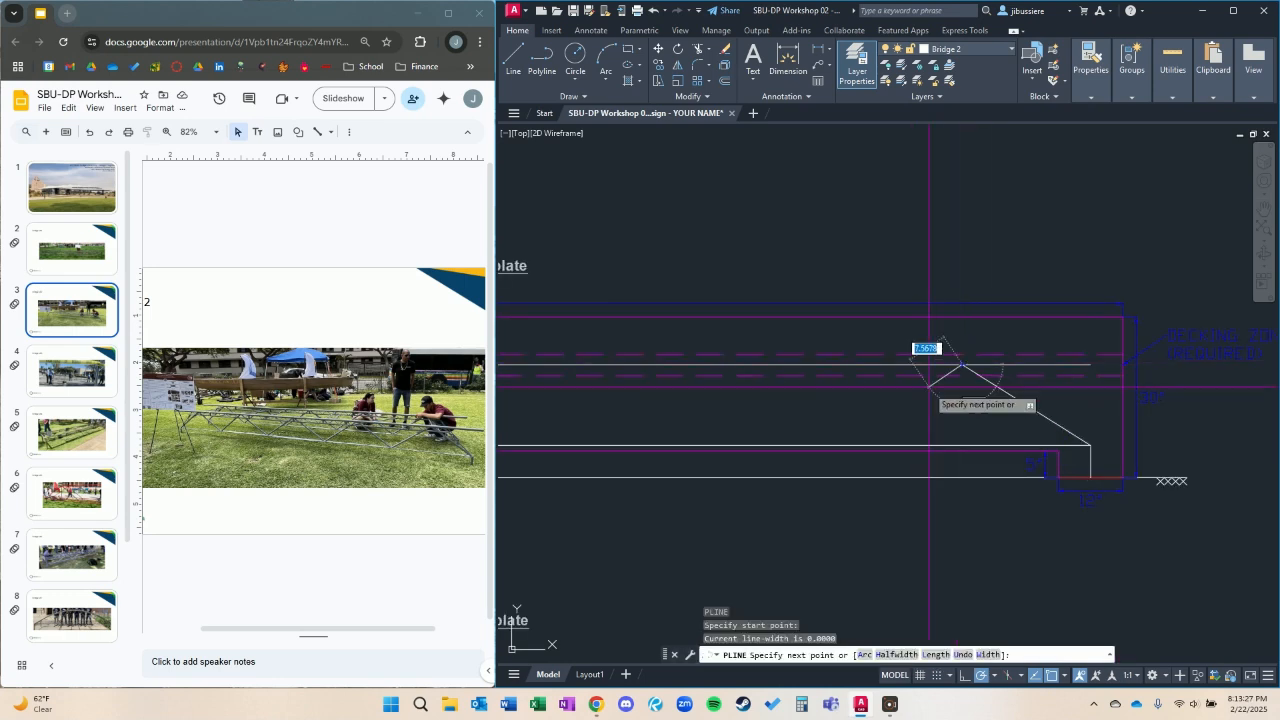
{"action": "left_click", "coordinate": [835, 444]}
{"action": "key", "text": "Escape"}
{"action": "left_click", "coordinate": [884, 410]}
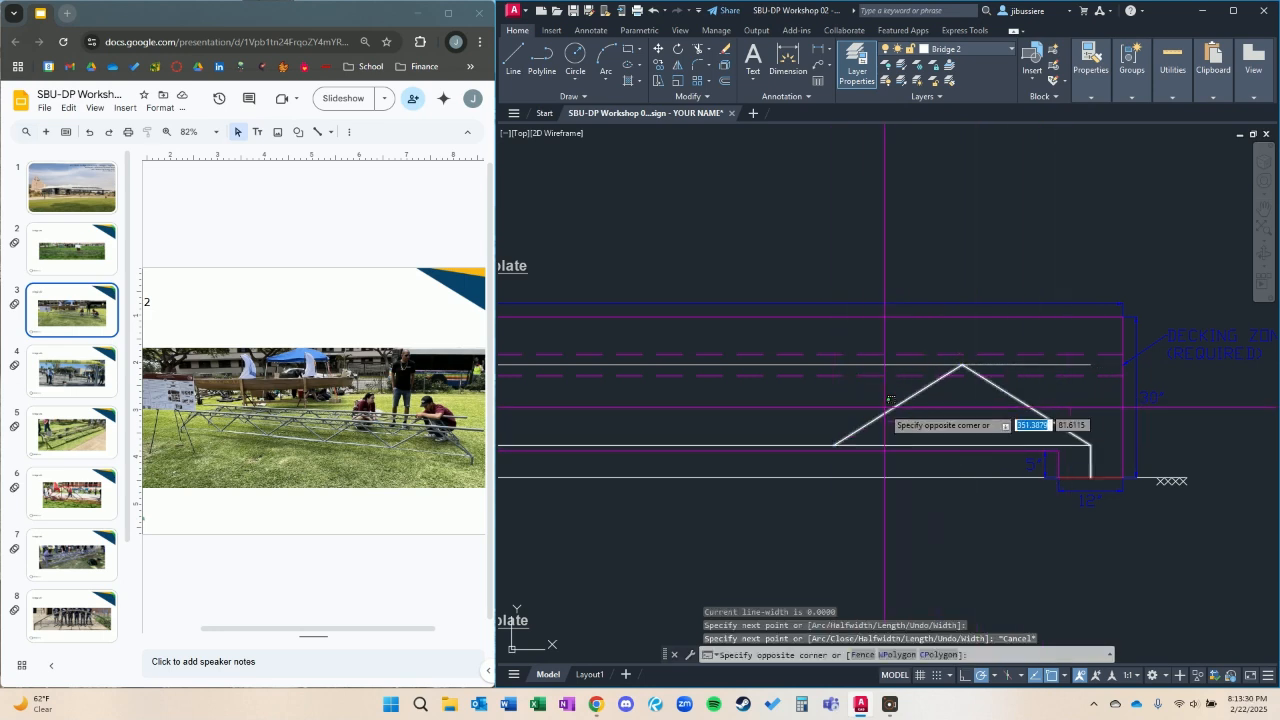
Copy the right end diagonals to the empty space below the 2024 template.
{"action": "left_click", "coordinate": [879, 420]}
{"action": "type", "text": "co"}
{"action": "key", "text": "Return"}
{"action": "left_click", "coordinate": [975, 434]}
{"action": "scroll", "coordinate": [877, 349], "scroll_direction": "down", "scroll_amount": 2}
{"action": "key", "text": "Escape"}
Remove the bottom foot vertex from the copied end polyline so only the inverted-V diagonal pair is left.
{"action": "left_click", "coordinate": [950, 426]}
{"action": "left_click", "coordinate": [929, 425]}
{"action": "mouse_move", "coordinate": [934, 427]}
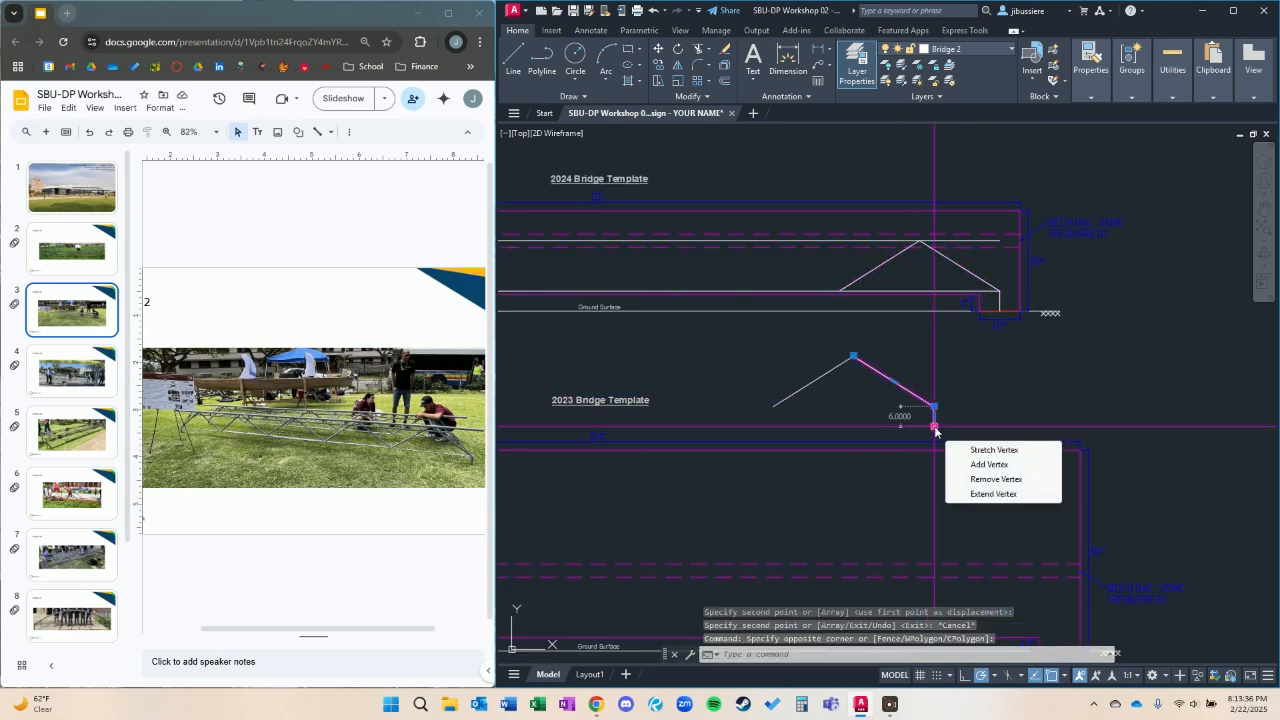
{"action": "left_click", "coordinate": [992, 479]}
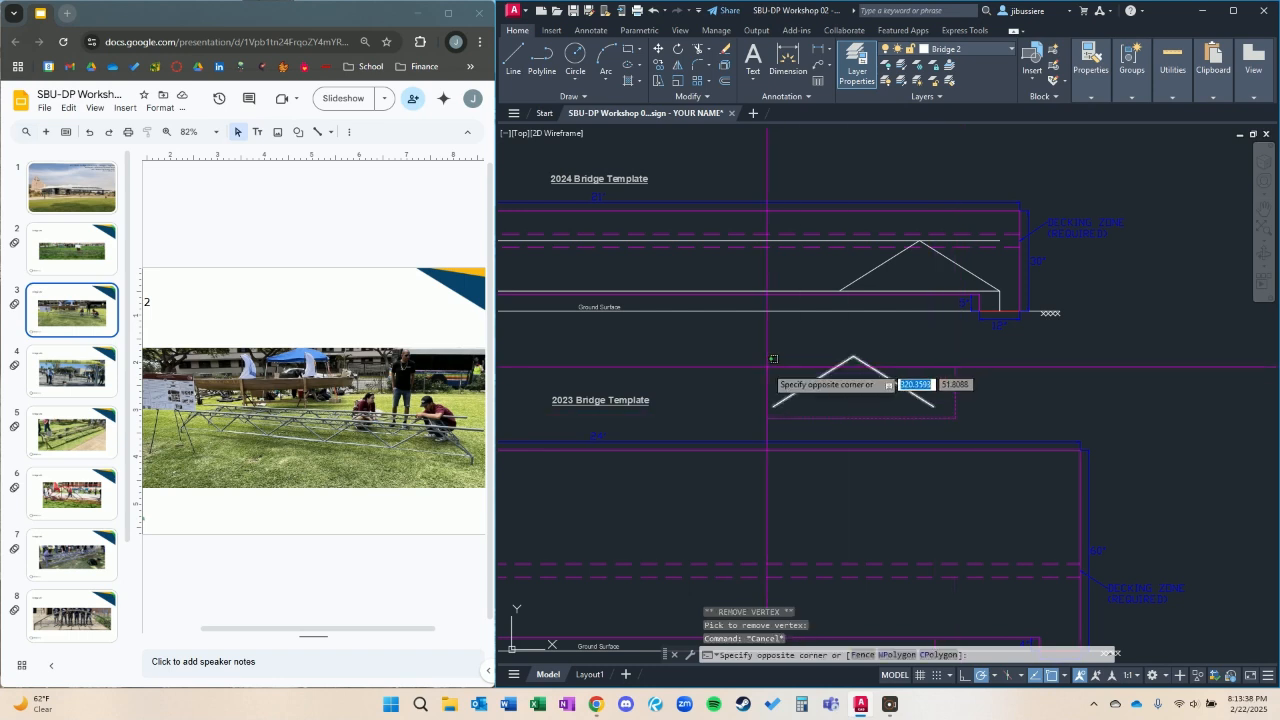
Copy the inverted-V diagonal pair into the three middle panels, snapping its lower right end to successive 48-inch lower chord vertices.
{"action": "type", "text": "co"}
{"action": "key", "text": "Return"}
{"action": "left_click", "coordinate": [934, 406]}
{"action": "left_click", "coordinate": [841, 290]}
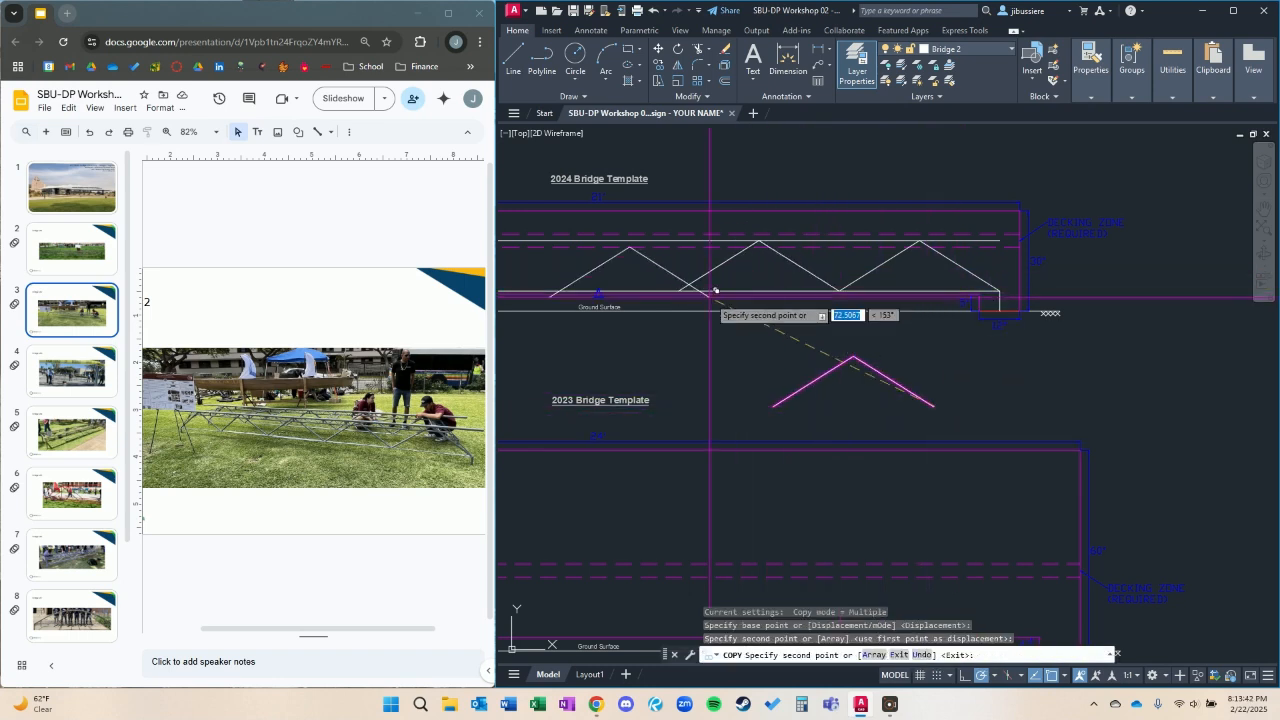
{"action": "middle_click_drag", "start_coordinate": [690, 291], "coordinate": [874, 298]}
{"action": "left_click", "coordinate": [862, 297]}
{"action": "middle_click_drag", "start_coordinate": [757, 295], "coordinate": [933, 304]}
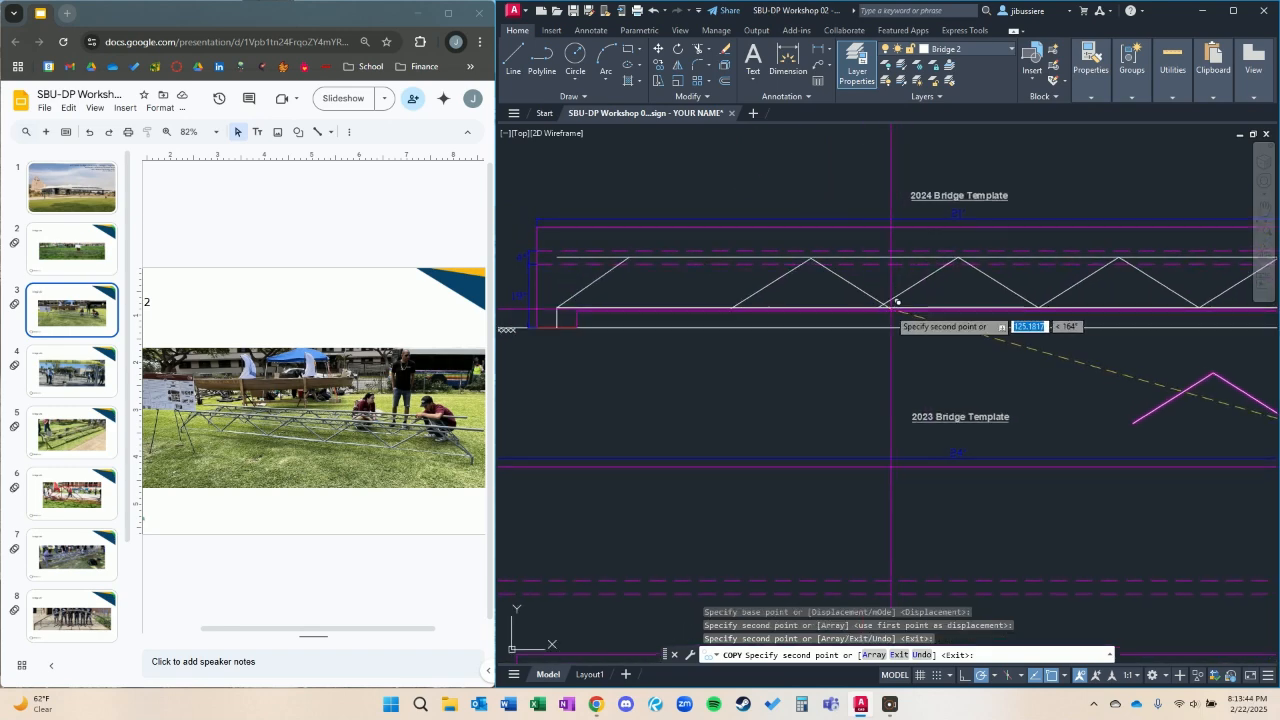
{"action": "left_click", "coordinate": [877, 307]}
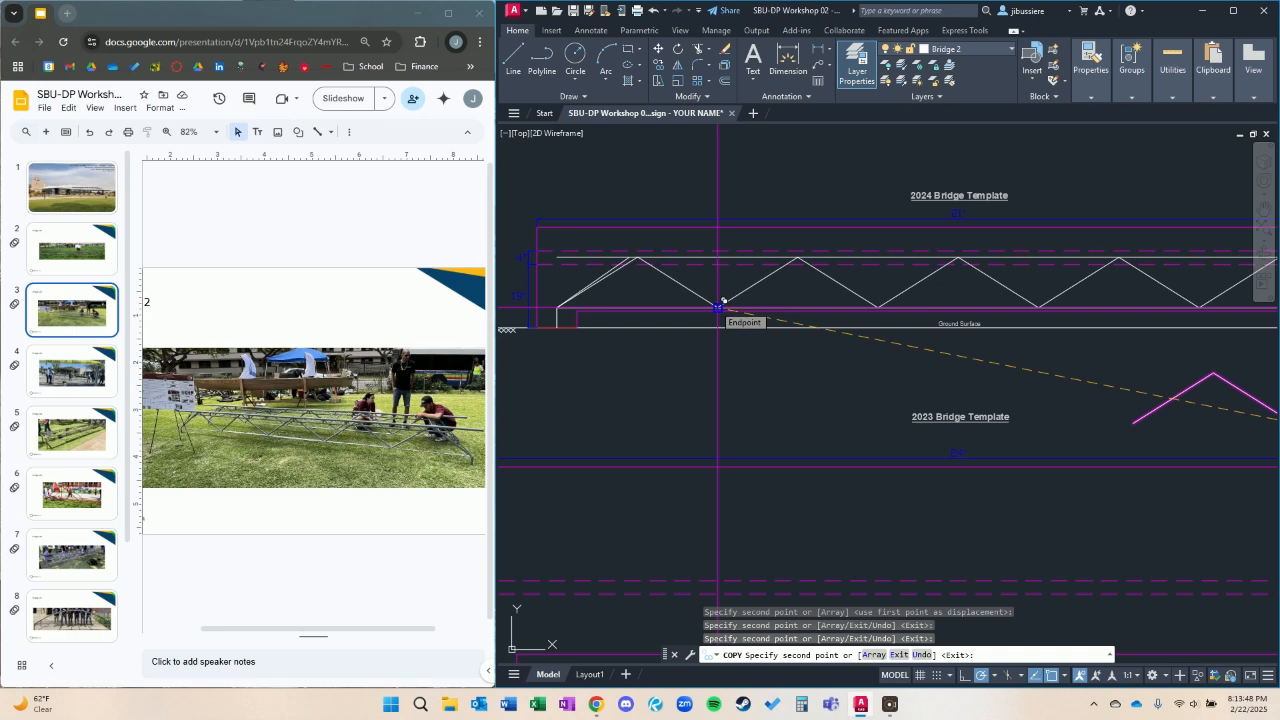
{"action": "key", "text": "Escape"}
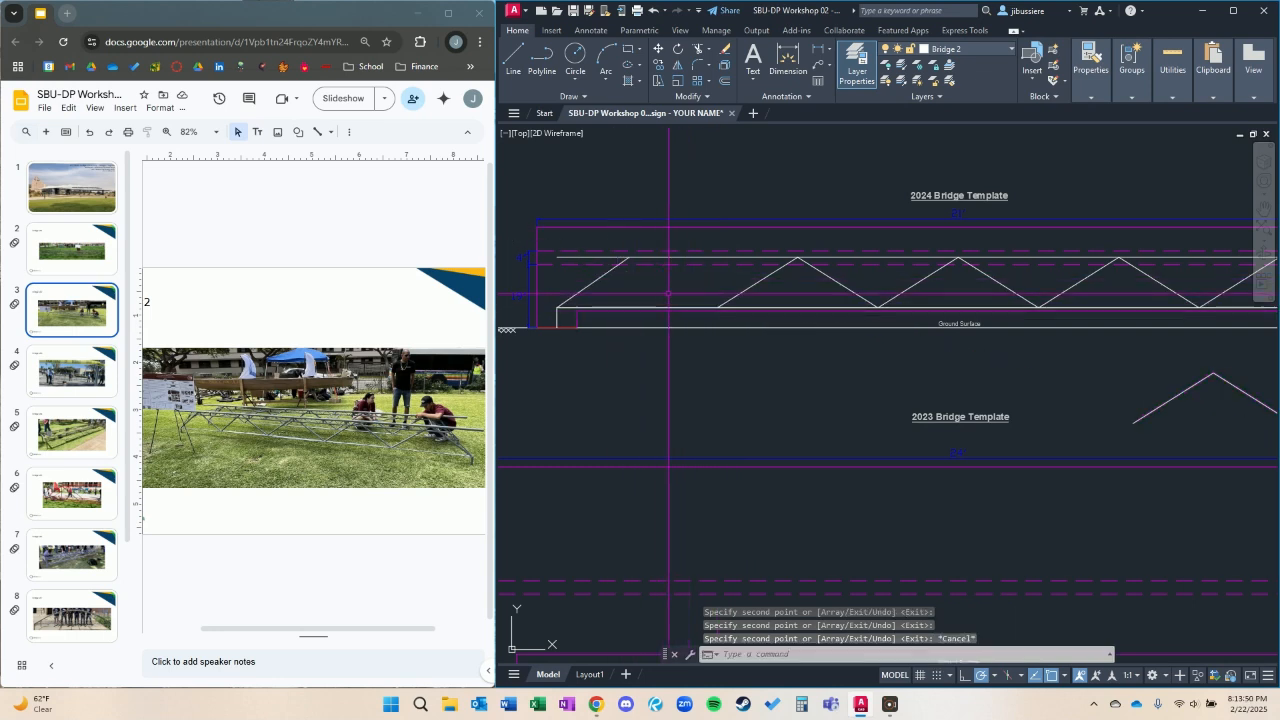
Copy the leftmost diagonal pair 48 inches left into the end panel and delete the copy's left leg.
{"action": "middle_click_drag", "start_coordinate": [733, 300], "coordinate": [768, 331]}
{"action": "left_click", "coordinate": [893, 331]}
{"action": "left_click", "coordinate": [779, 310]}
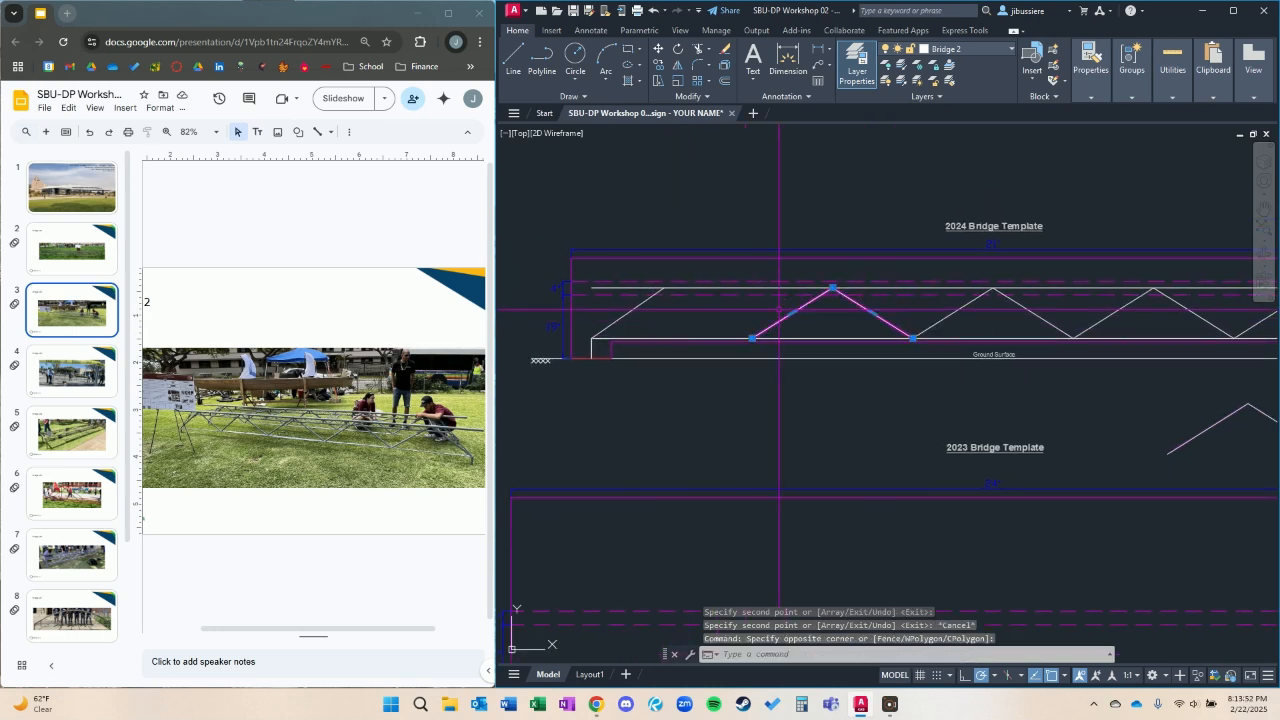
{"action": "type", "text": "co"}
{"action": "key", "text": "Return"}
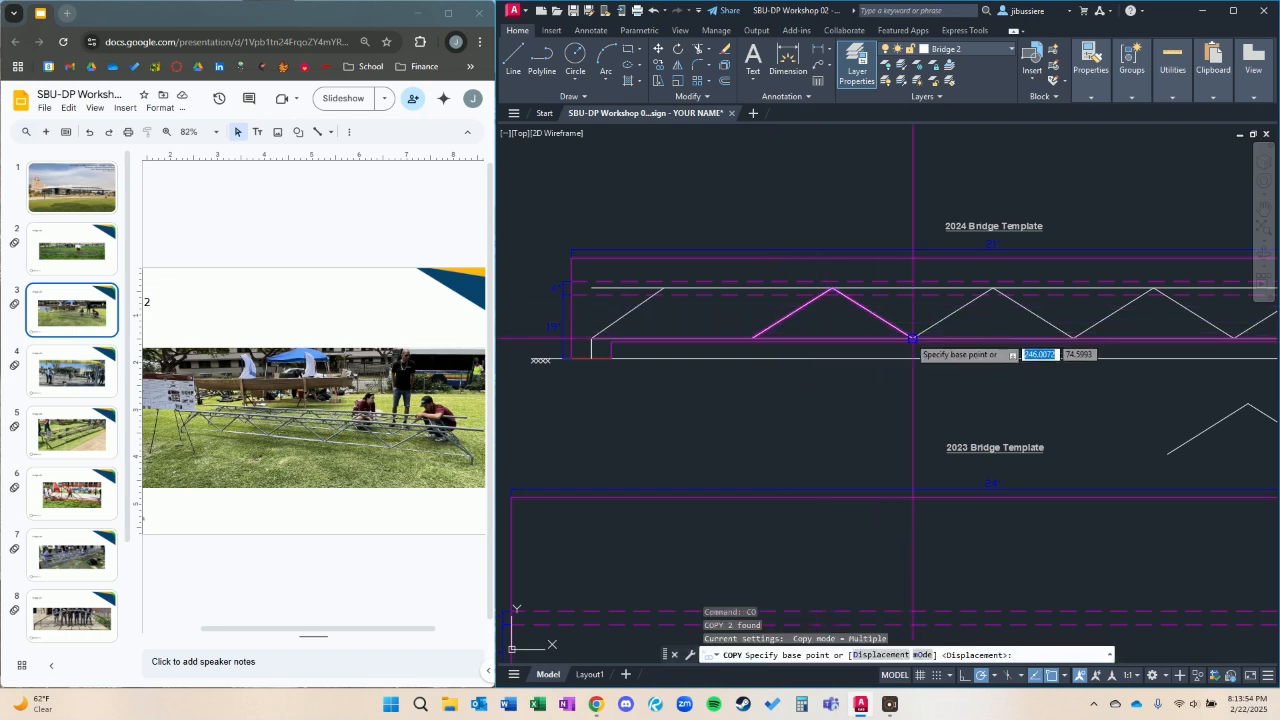
{"action": "left_click", "coordinate": [913, 338]}
{"action": "left_click", "coordinate": [763, 331]}
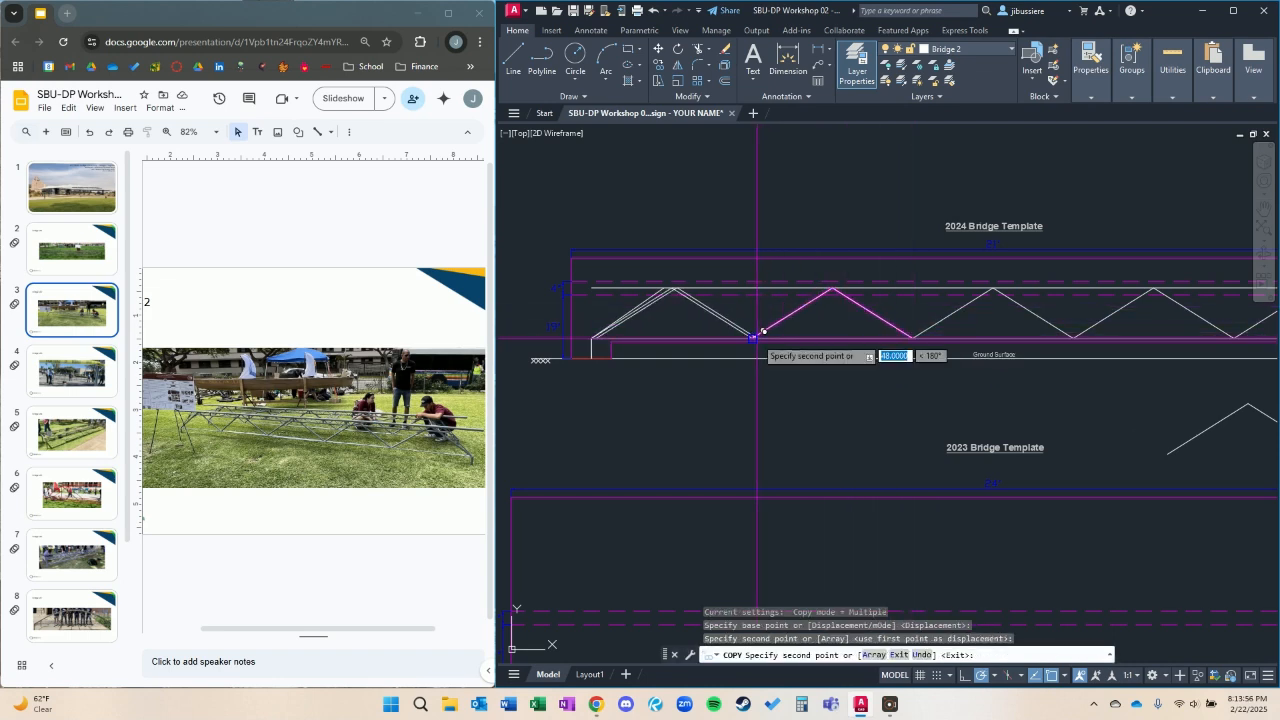
{"action": "key", "text": "Escape"}
{"action": "scroll", "coordinate": [638, 283], "scroll_direction": "up", "scroll_amount": 5}
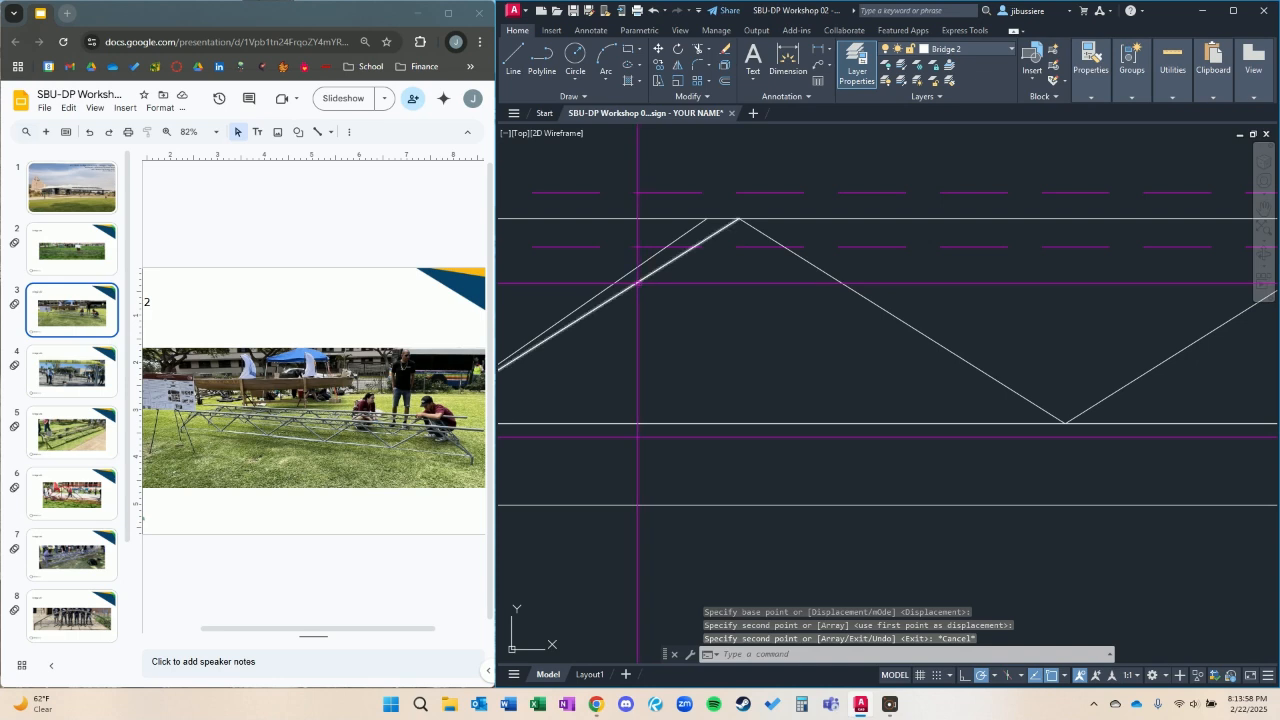
{"action": "left_click", "coordinate": [638, 283]}
{"action": "key", "text": "Delete"}
Stretch the left end polyline's upper end along the upper chord to meet the top of the neighbouring diagonal.
{"action": "scroll", "coordinate": [650, 340], "scroll_direction": "down", "scroll_amount": 4}
{"action": "left_click", "coordinate": [652, 339]}
{"action": "left_click", "coordinate": [651, 323]}
{"action": "key", "text": "Escape"}
{"action": "left_click", "coordinate": [708, 299]}
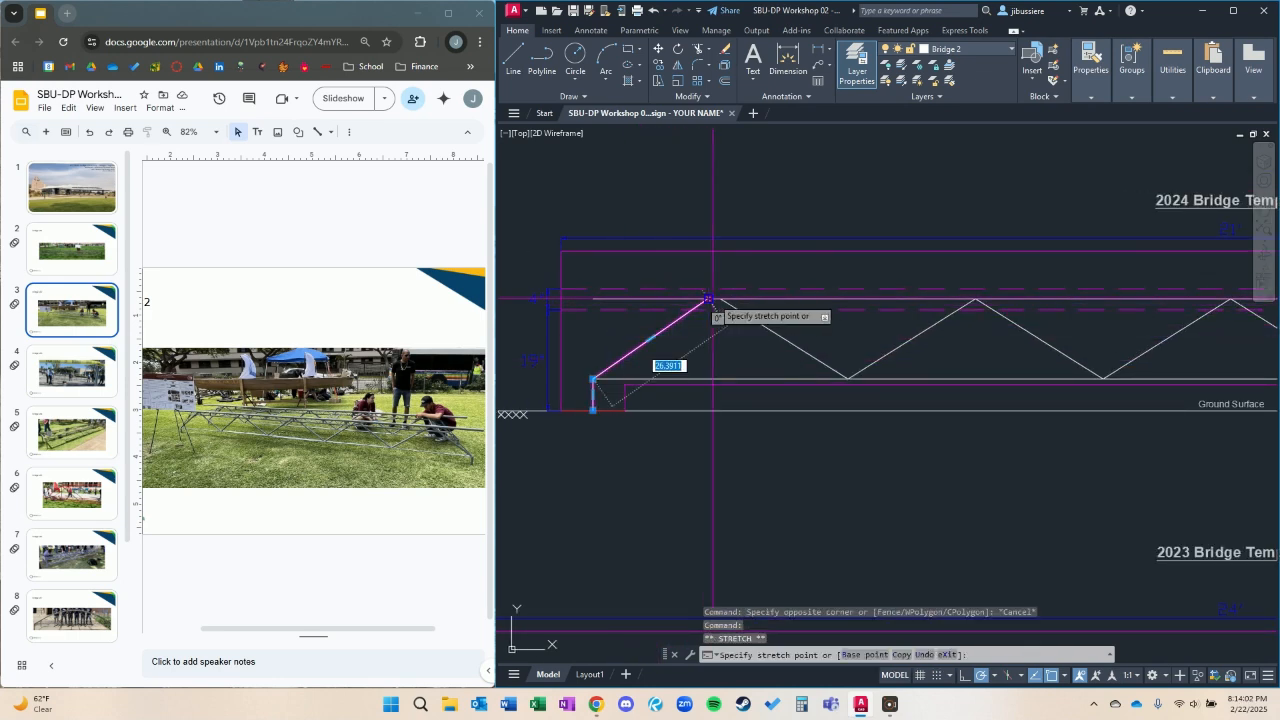
{"action": "left_click", "coordinate": [720, 298]}
{"action": "key", "text": "Escape"}
Join all the truss diagonals and both end legs of Bridge #2 into one polyline.
{"action": "scroll", "coordinate": [860, 300], "scroll_direction": "down", "scroll_amount": 5}
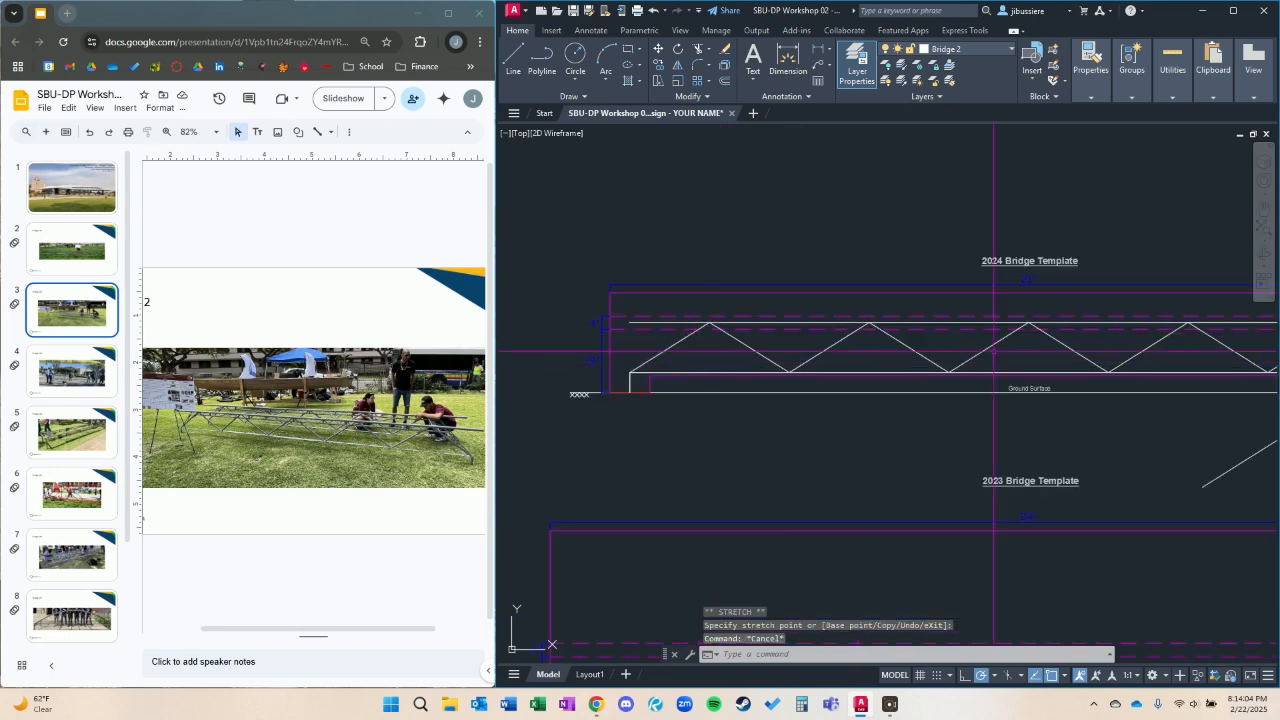
{"action": "left_click", "coordinate": [1012, 336]}
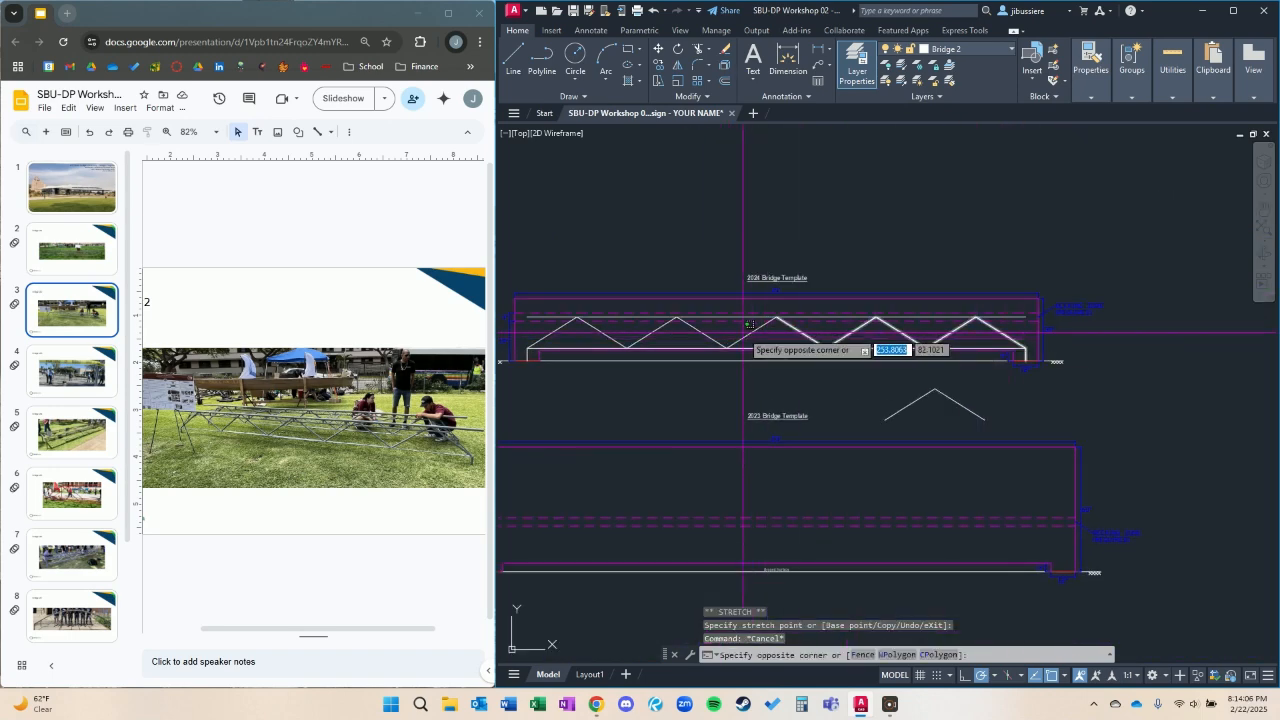
{"action": "middle_click_drag", "start_coordinate": [568, 344], "coordinate": [705, 343]}
{"action": "left_click", "coordinate": [675, 333]}
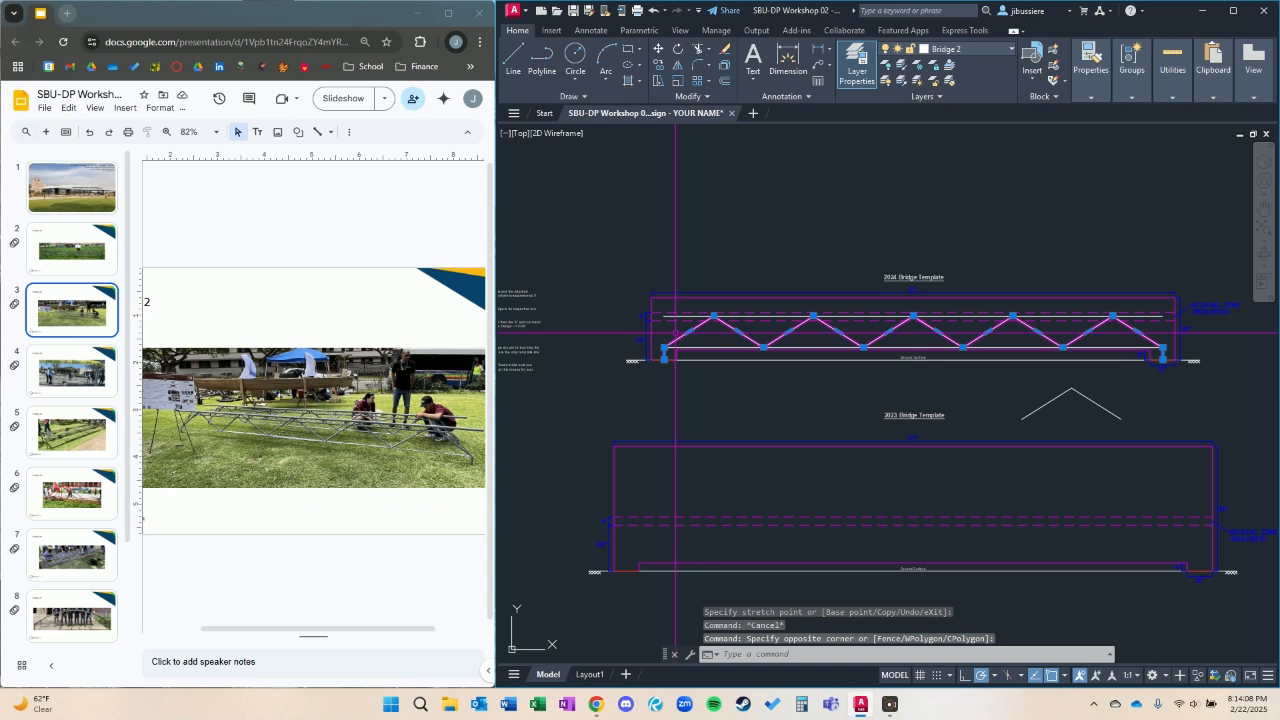
{"action": "type", "text": "j"}
{"action": "key", "text": "Return"}
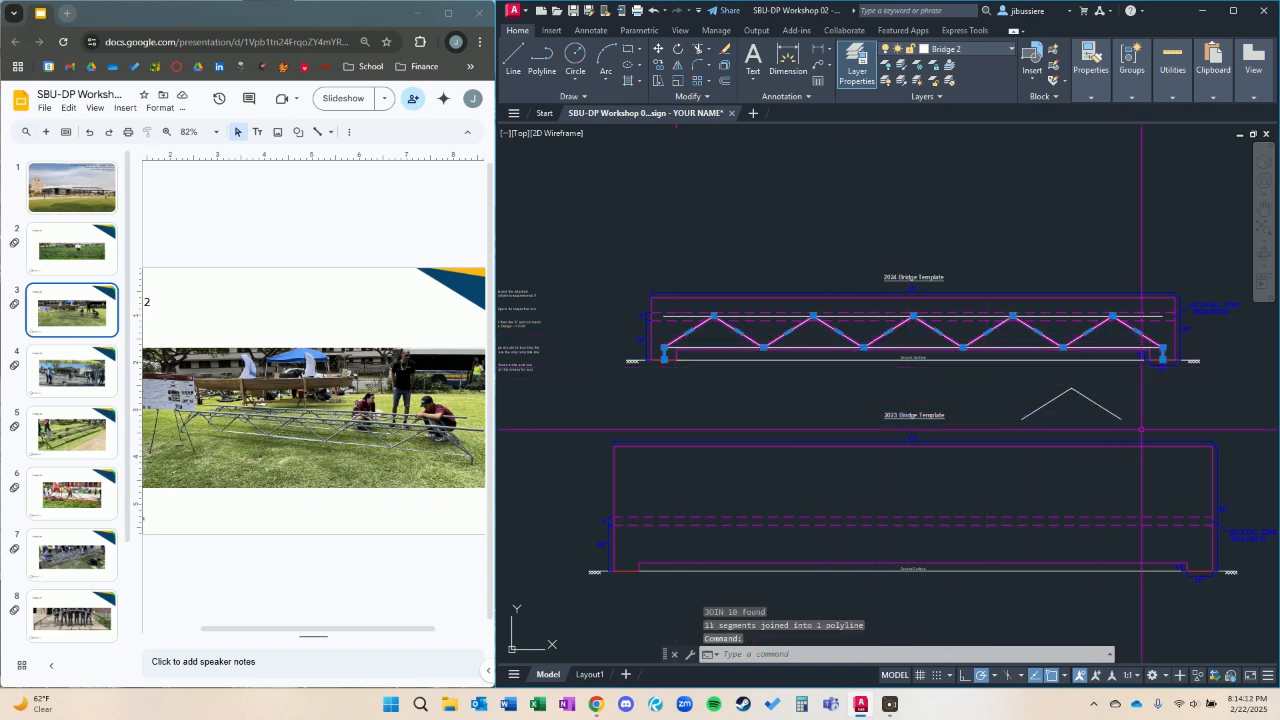
Delete the spare inverted-V diagonal pair below the 2024 template.
{"action": "left_click", "coordinate": [1134, 370]}
{"action": "left_click", "coordinate": [1031, 430]}
{"action": "key", "text": "Delete"}
Select all similar Bridge 2 polylines with SELECTSIMILAR and move them by the left foot to the left footing in the Bridge #2 box.
{"action": "scroll", "coordinate": [834, 370], "scroll_direction": "up", "scroll_amount": 2}
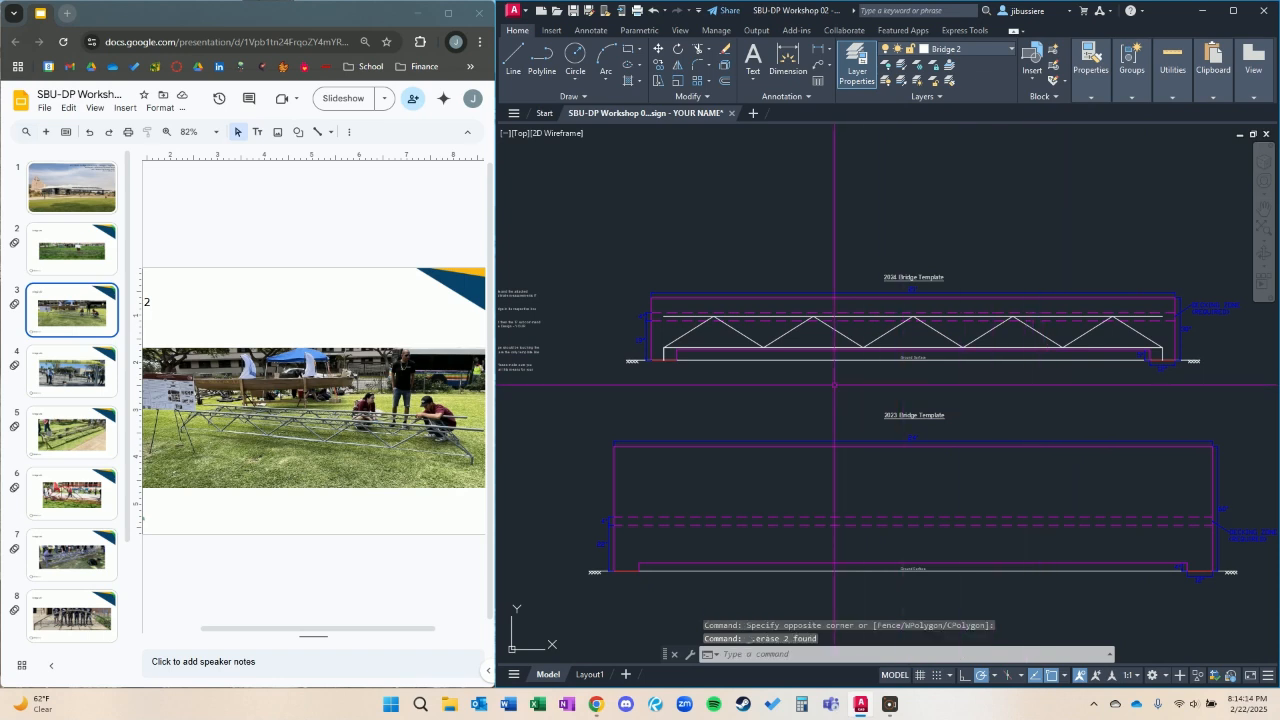
{"action": "left_click", "coordinate": [769, 306]}
{"action": "left_click", "coordinate": [763, 316]}
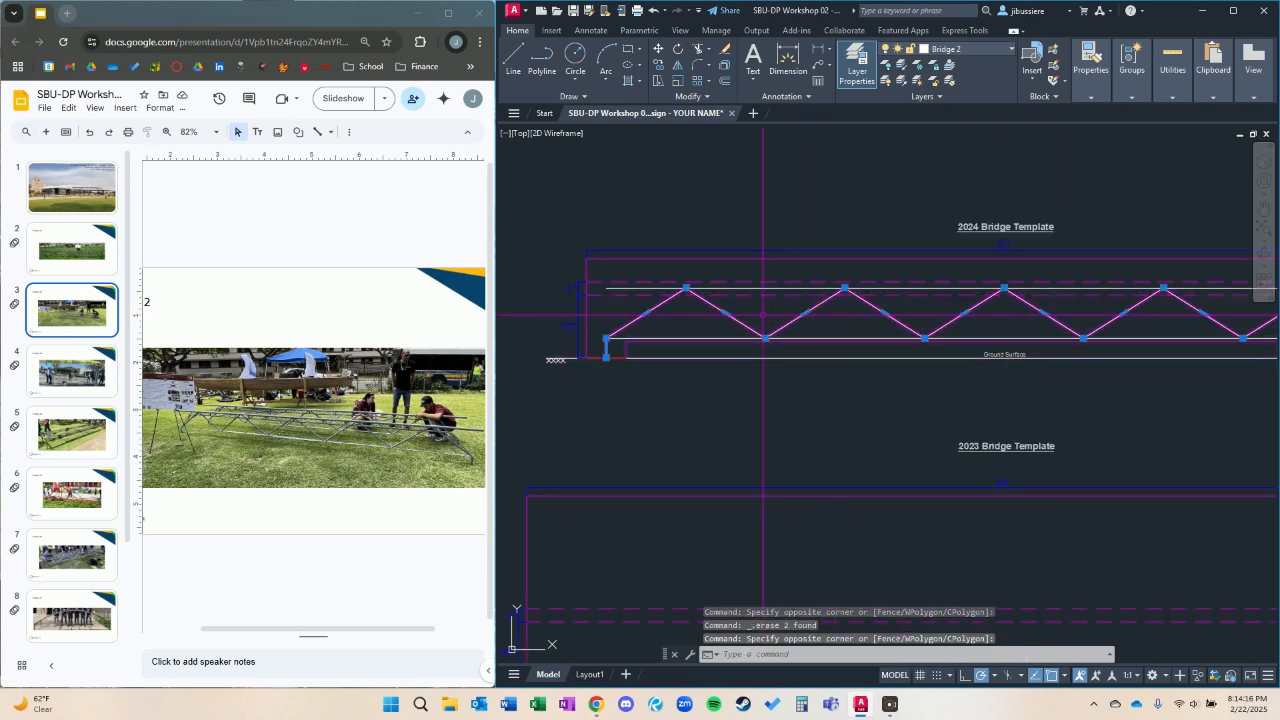
{"action": "type", "text": "selectsimilar"}
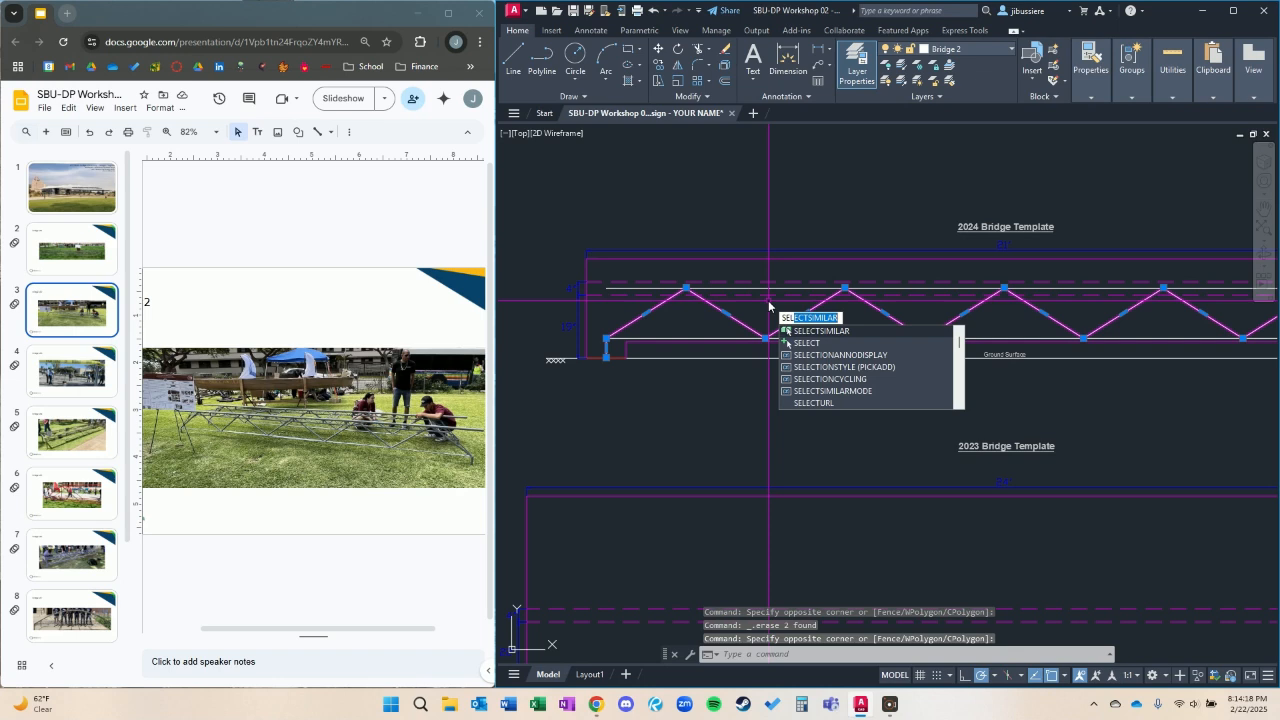
{"action": "key", "text": "Return"}
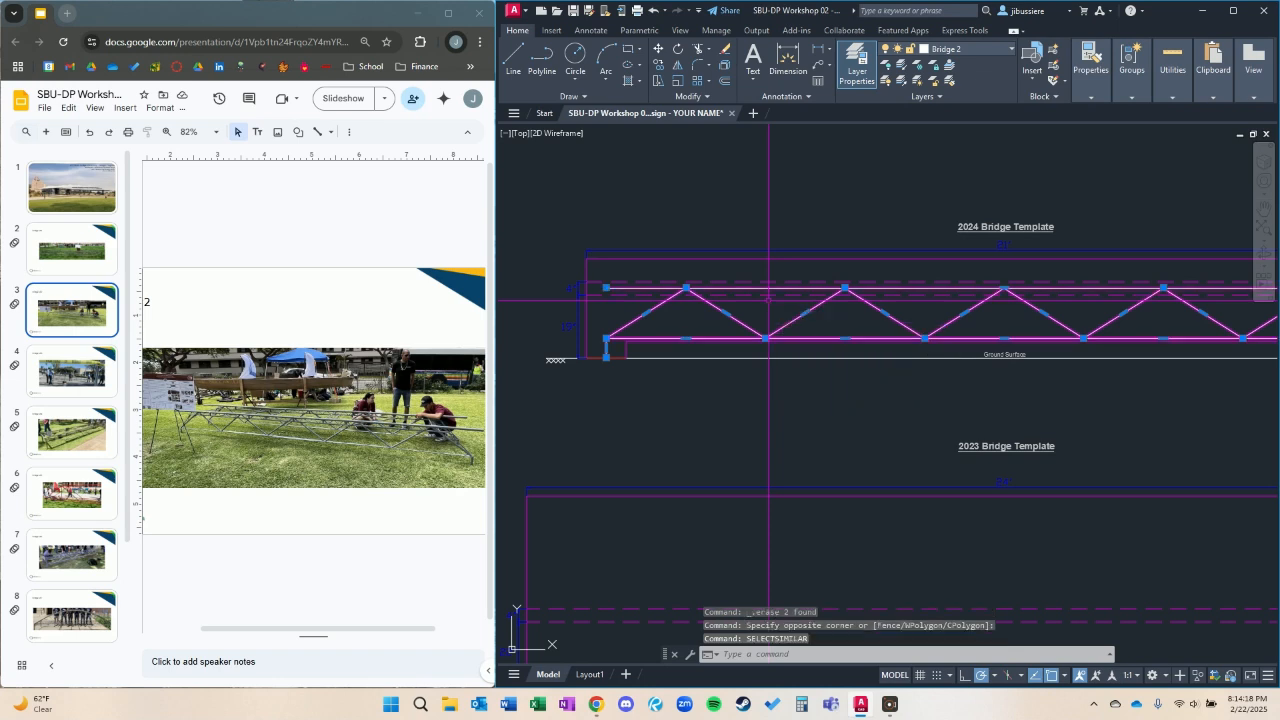
{"action": "type", "text": "m"}
{"action": "key", "text": "Return"}
{"action": "left_click", "coordinate": [606, 357]}
{"action": "scroll", "coordinate": [744, 371], "scroll_direction": "down", "scroll_amount": 3}
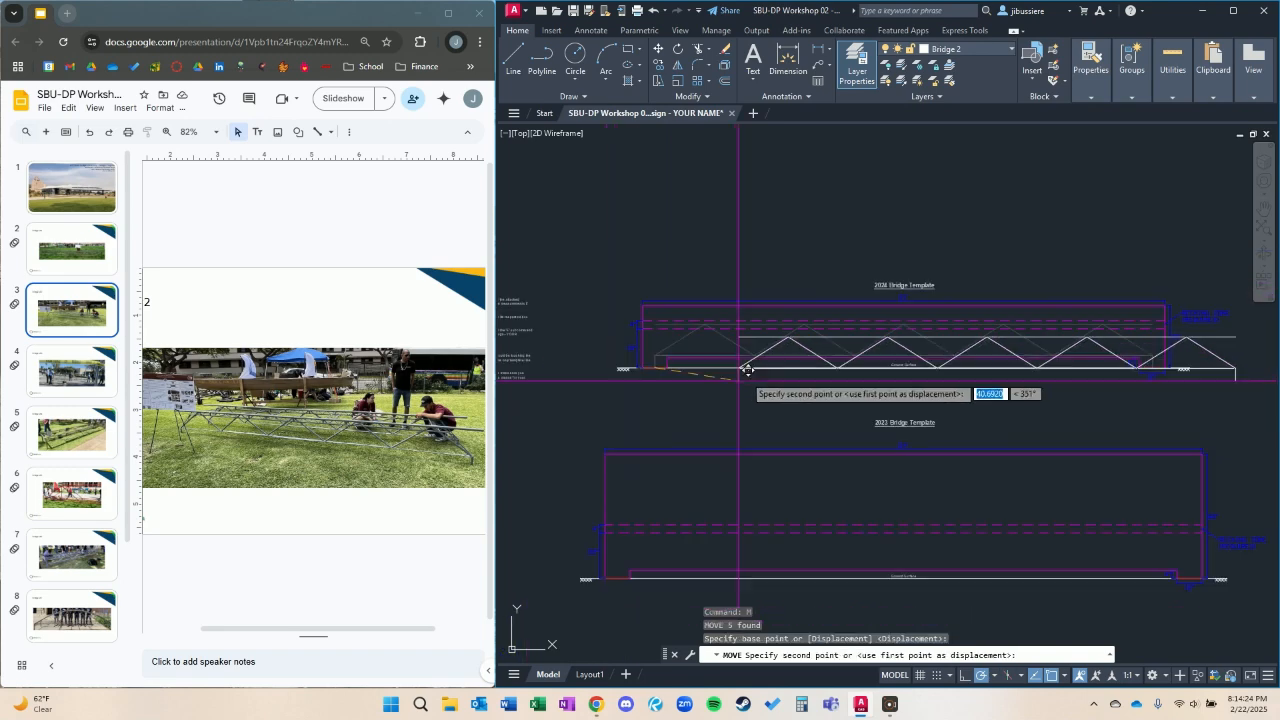
{"action": "scroll", "coordinate": [750, 385], "scroll_direction": "up", "scroll_amount": 5}
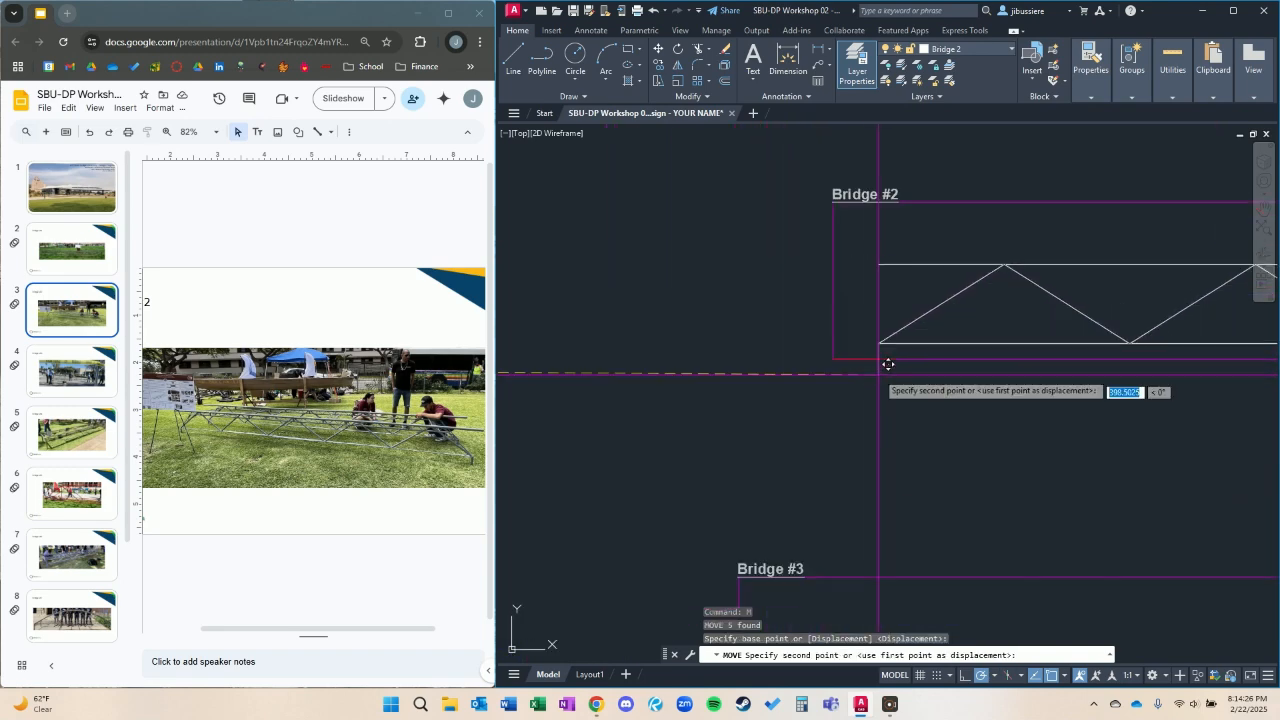
{"action": "left_click", "coordinate": [875, 348]}
{"action": "scroll", "coordinate": [760, 360], "scroll_direction": "down", "scroll_amount": 4}
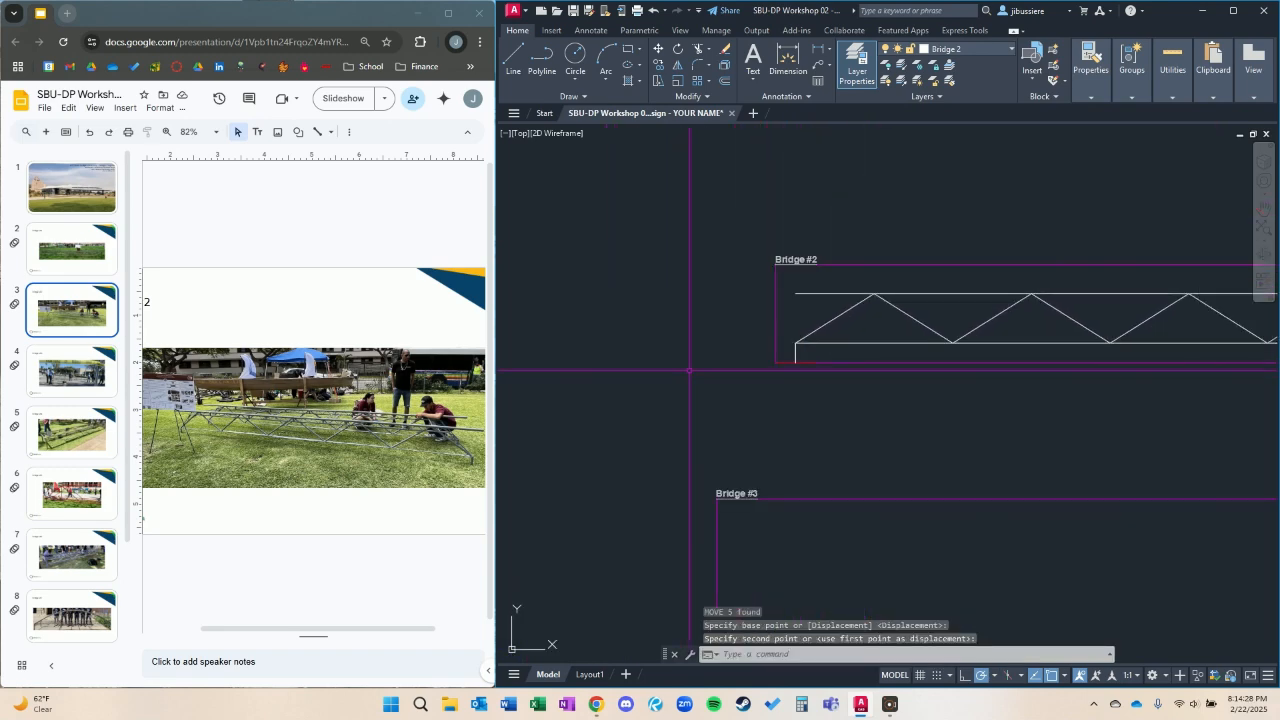
Show the slide with the Bridge #3 photo and make Bridge 3 the current layer.
{"action": "left_click", "coordinate": [64, 370]}
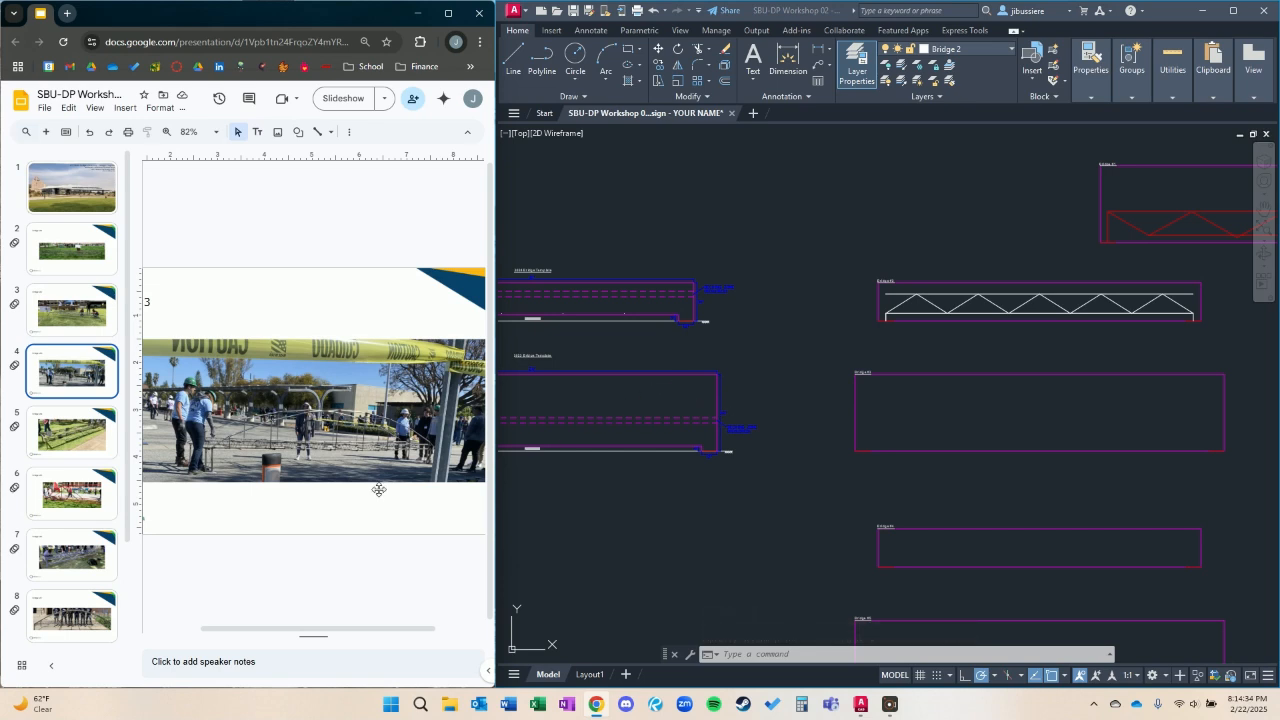
{"action": "left_click", "coordinate": [626, 470]}
{"action": "middle_click_drag", "start_coordinate": [794, 403], "coordinate": [1165, 369]}
{"action": "scroll", "coordinate": [1049, 369], "scroll_direction": "up", "scroll_amount": 2}
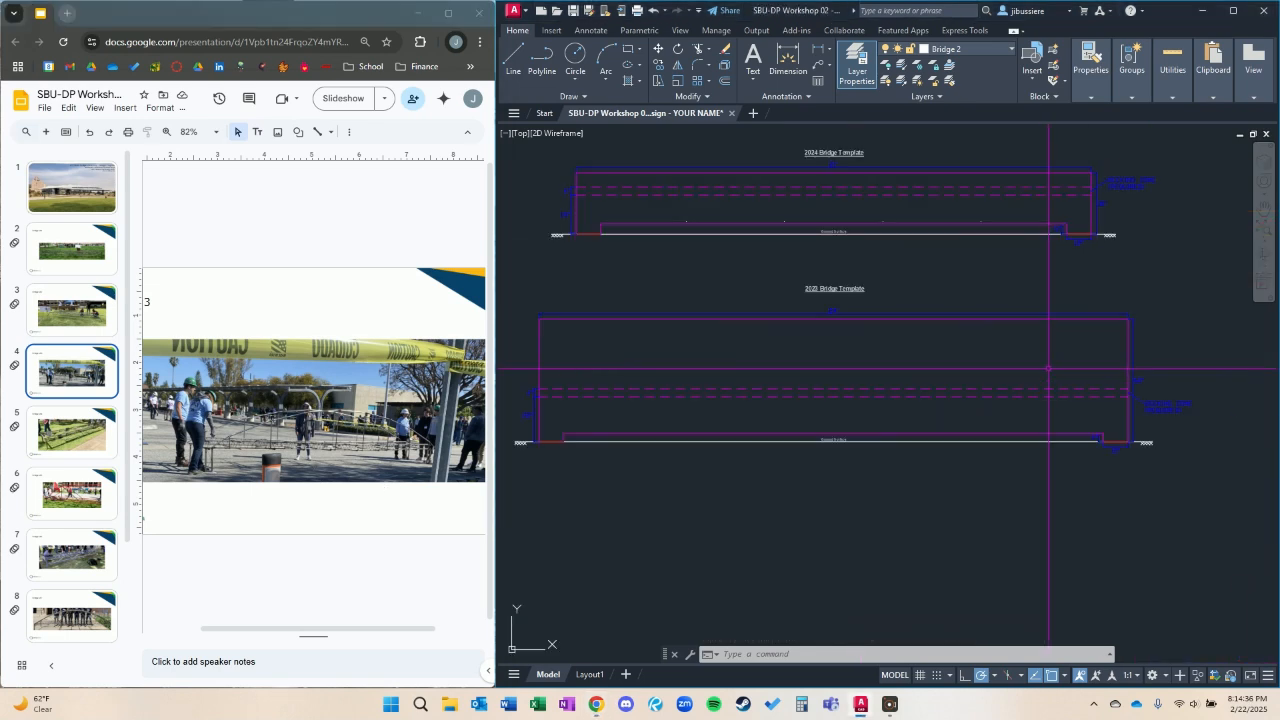
{"action": "middle_click_drag", "start_coordinate": [895, 373], "coordinate": [1113, 363]}
{"action": "scroll", "coordinate": [963, 369], "scroll_direction": "up", "scroll_amount": 2}
{"action": "key", "text": "Return"}
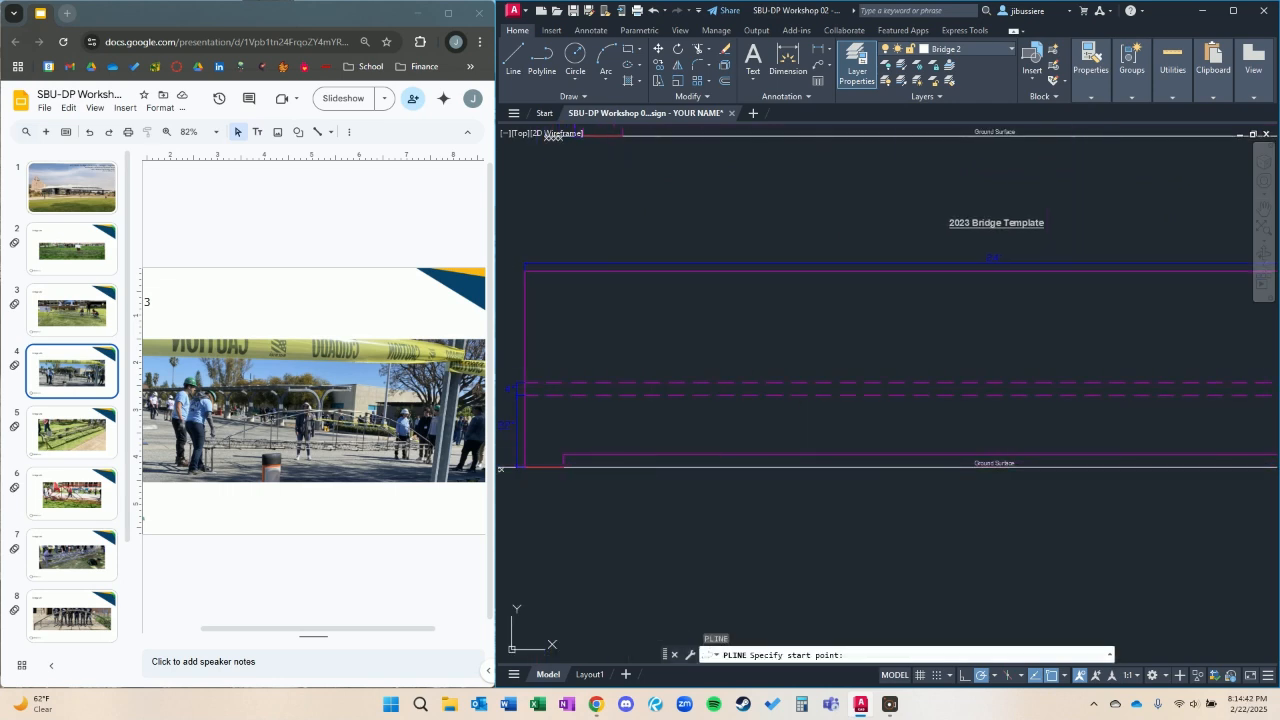
{"action": "key", "text": "Escape"}
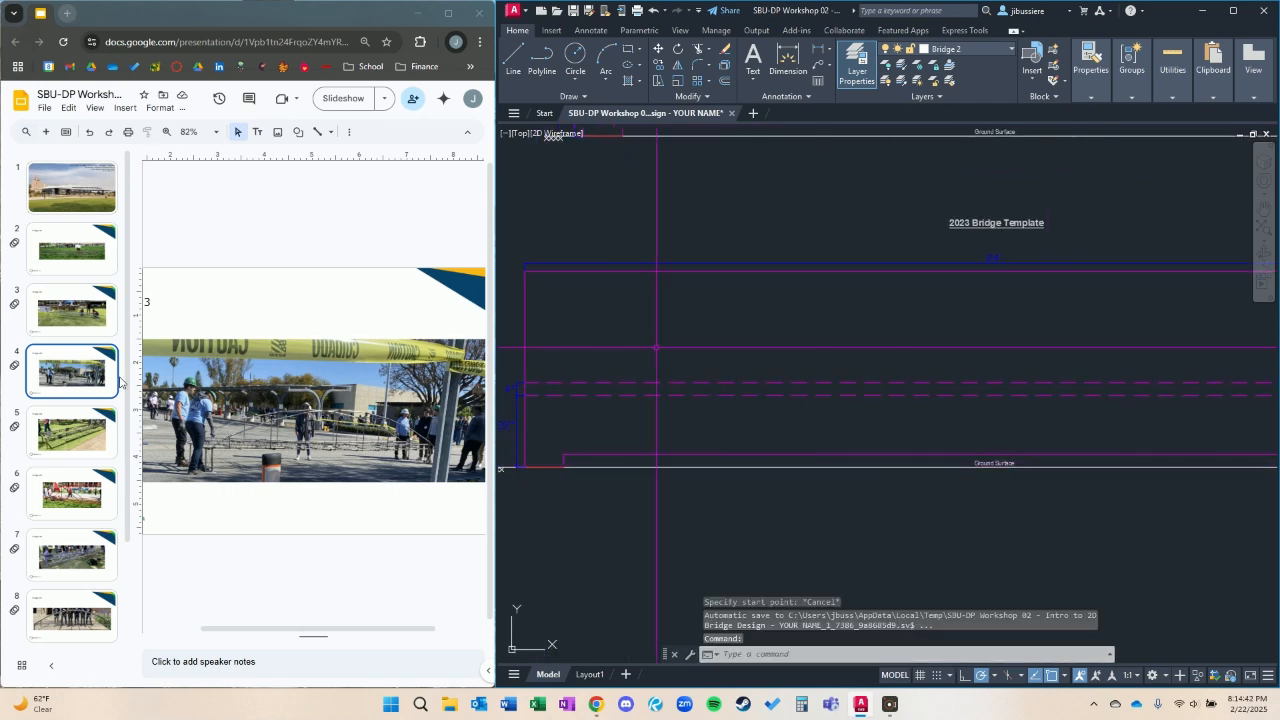
{"action": "left_click", "coordinate": [970, 52]}
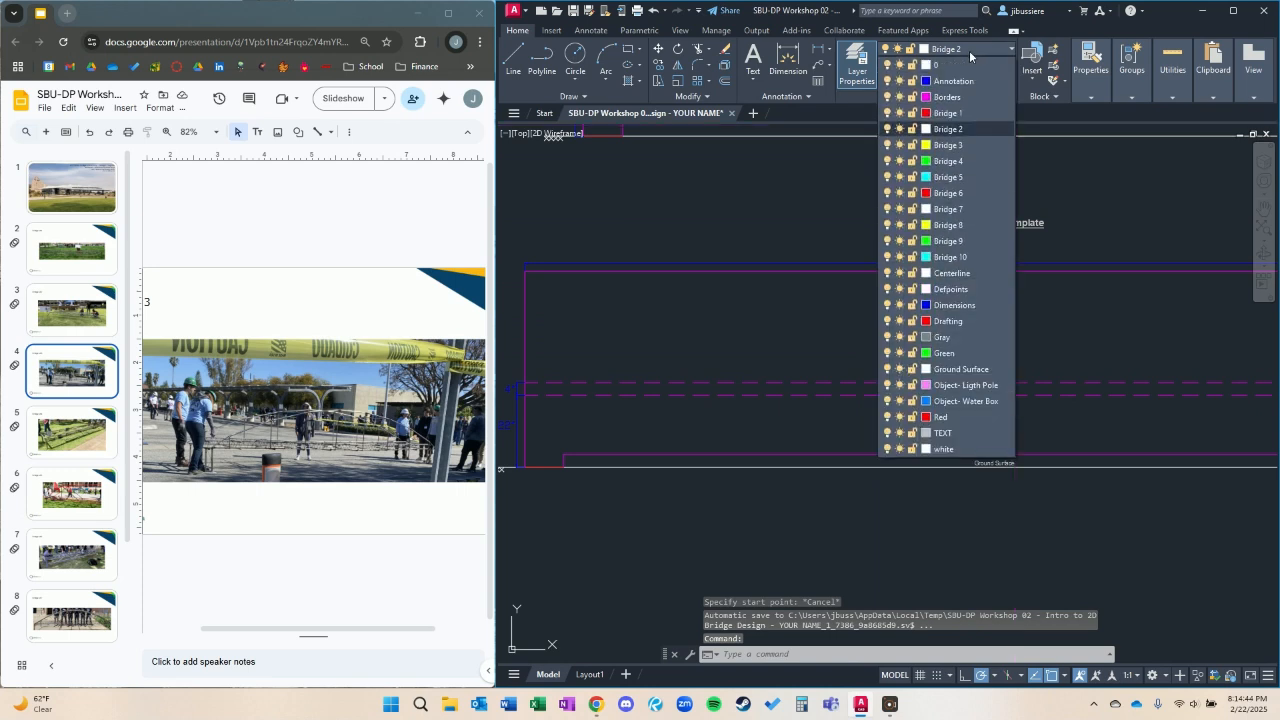
{"action": "left_click", "coordinate": [965, 146]}
Draw a polyline on the 2023 template from the left footing's midpoint up about 24 inches, across the decking zone and down to the right footing.
{"action": "type", "text": "pl"}
{"action": "key", "text": "Return"}
{"action": "left_click", "coordinate": [545, 467]}
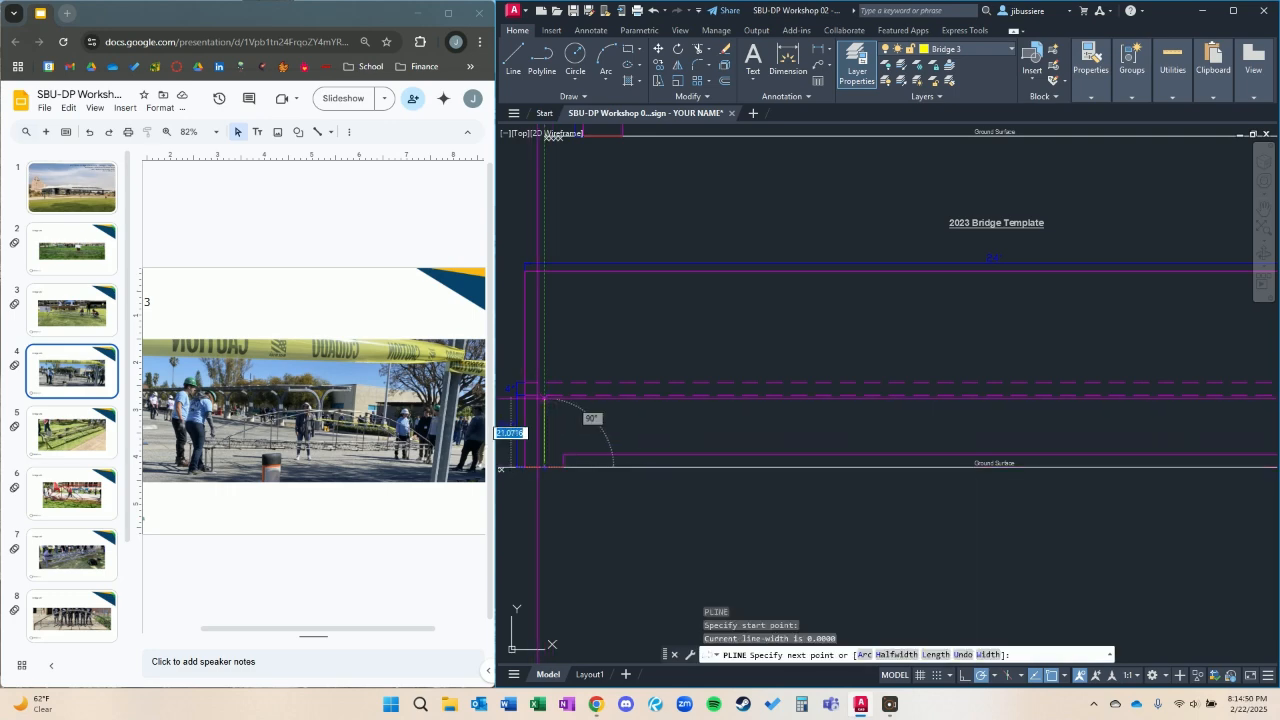
{"action": "scroll", "coordinate": [544, 394], "scroll_direction": "up", "scroll_amount": 3}
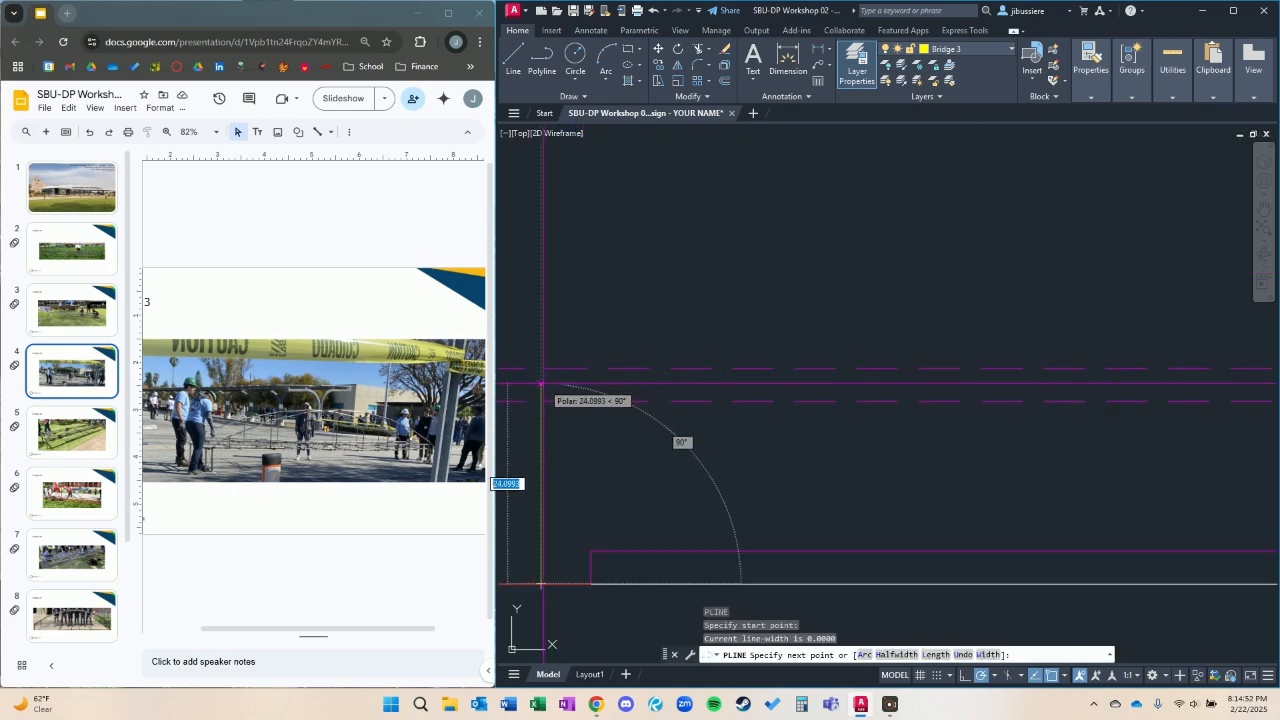
{"action": "left_click", "coordinate": [543, 385]}
{"action": "scroll", "coordinate": [668, 412], "scroll_direction": "down", "scroll_amount": 6}
{"action": "scroll", "coordinate": [1005, 412], "scroll_direction": "up", "scroll_amount": 5}
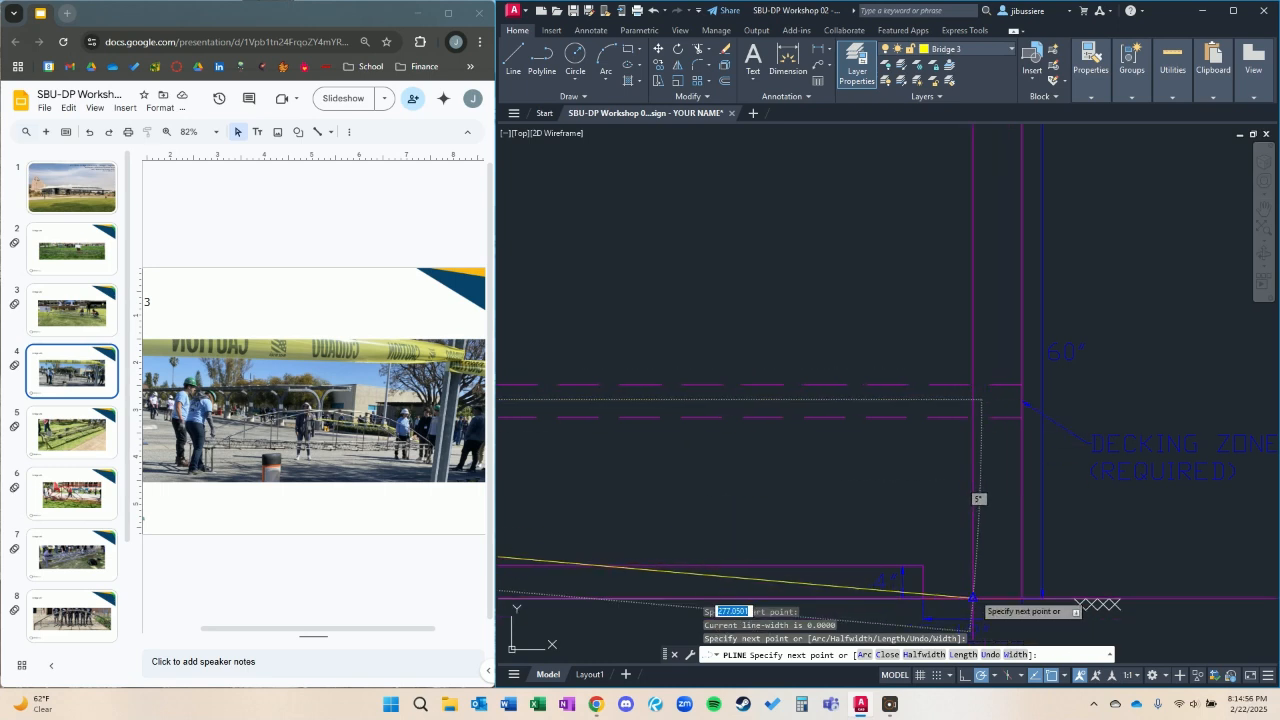
{"action": "left_click", "coordinate": [973, 400]}
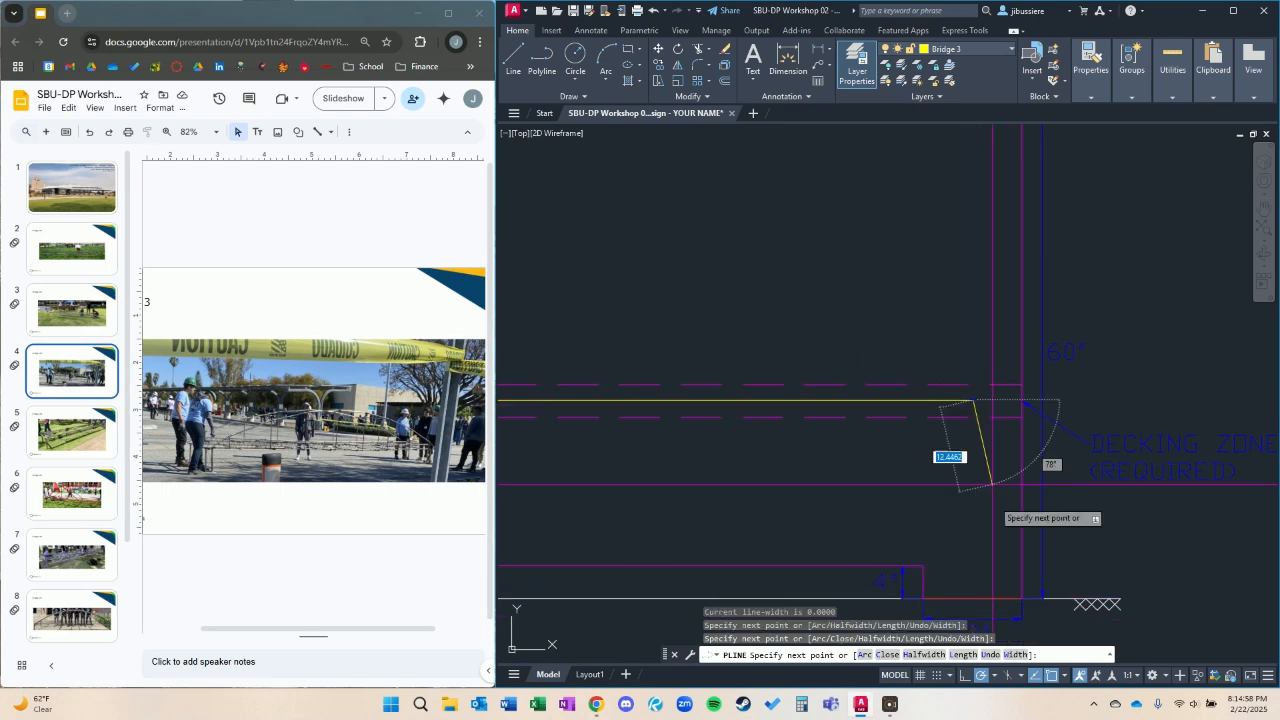
{"action": "key", "text": "Escape"}
{"action": "scroll", "coordinate": [943, 534], "scroll_direction": "down", "scroll_amount": 2}
{"action": "middle_click_drag", "start_coordinate": [904, 459], "coordinate": [1124, 399]}
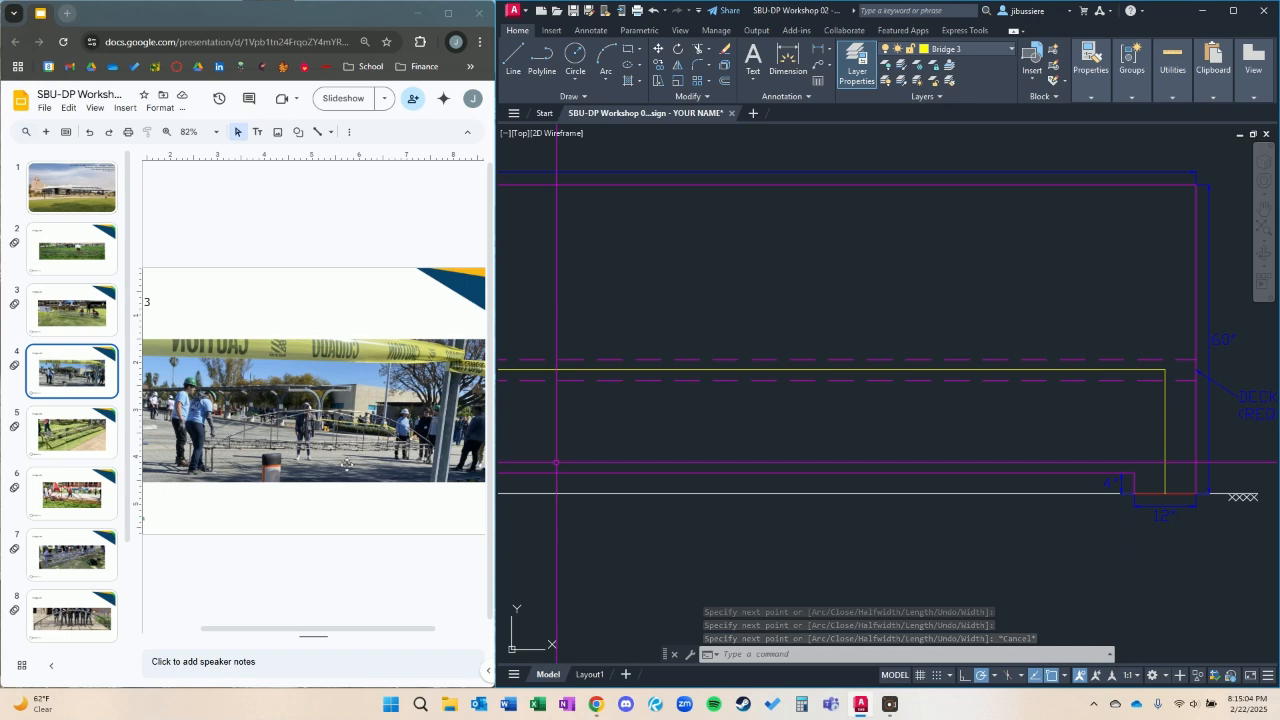
{"action": "scroll", "coordinate": [936, 398], "scroll_direction": "down", "scroll_amount": 5}
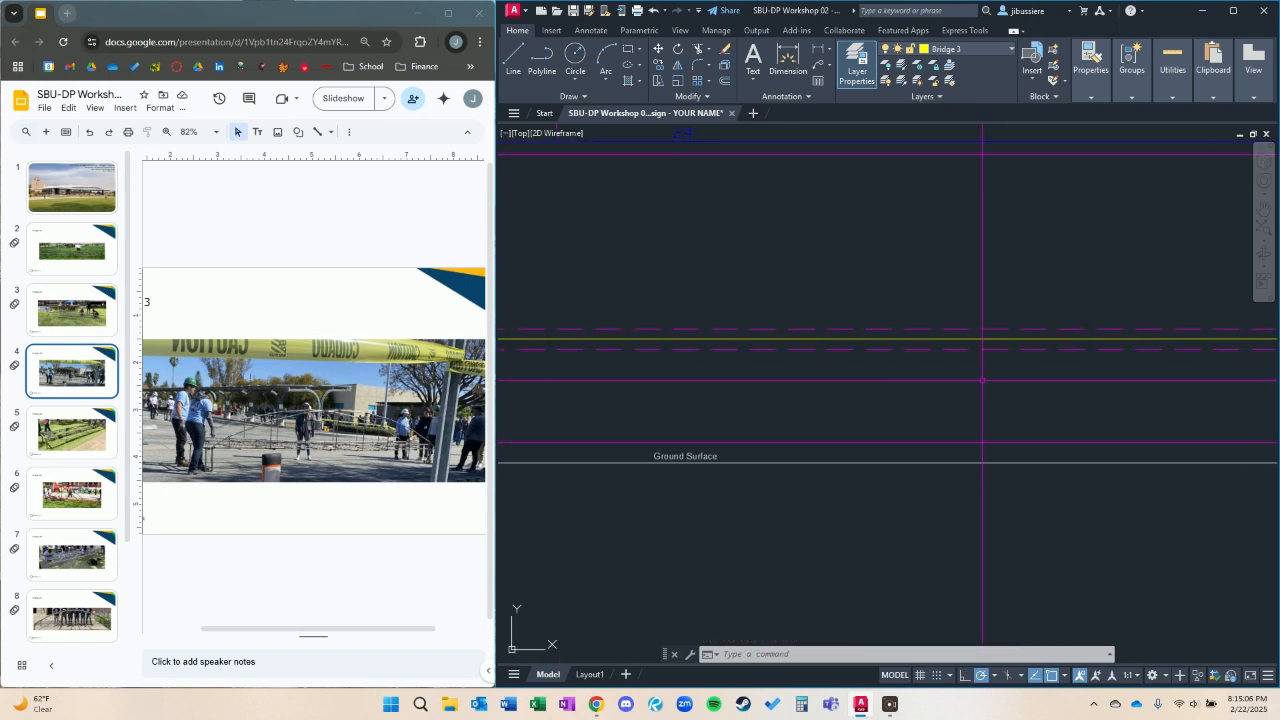
{"action": "scroll", "coordinate": [617, 368], "scroll_direction": "up", "scroll_amount": 2}
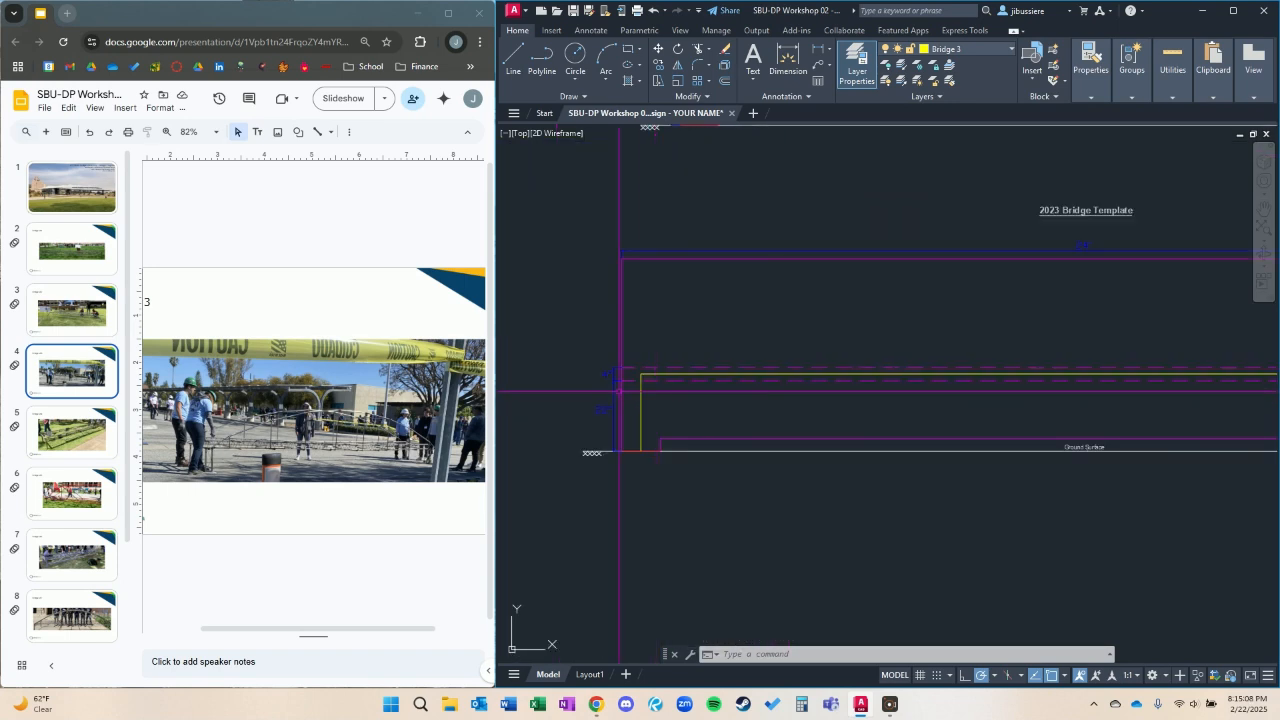
{"action": "type", "text": "pl"}
{"action": "key", "text": "Return"}
{"action": "left_click", "coordinate": [641, 374]}
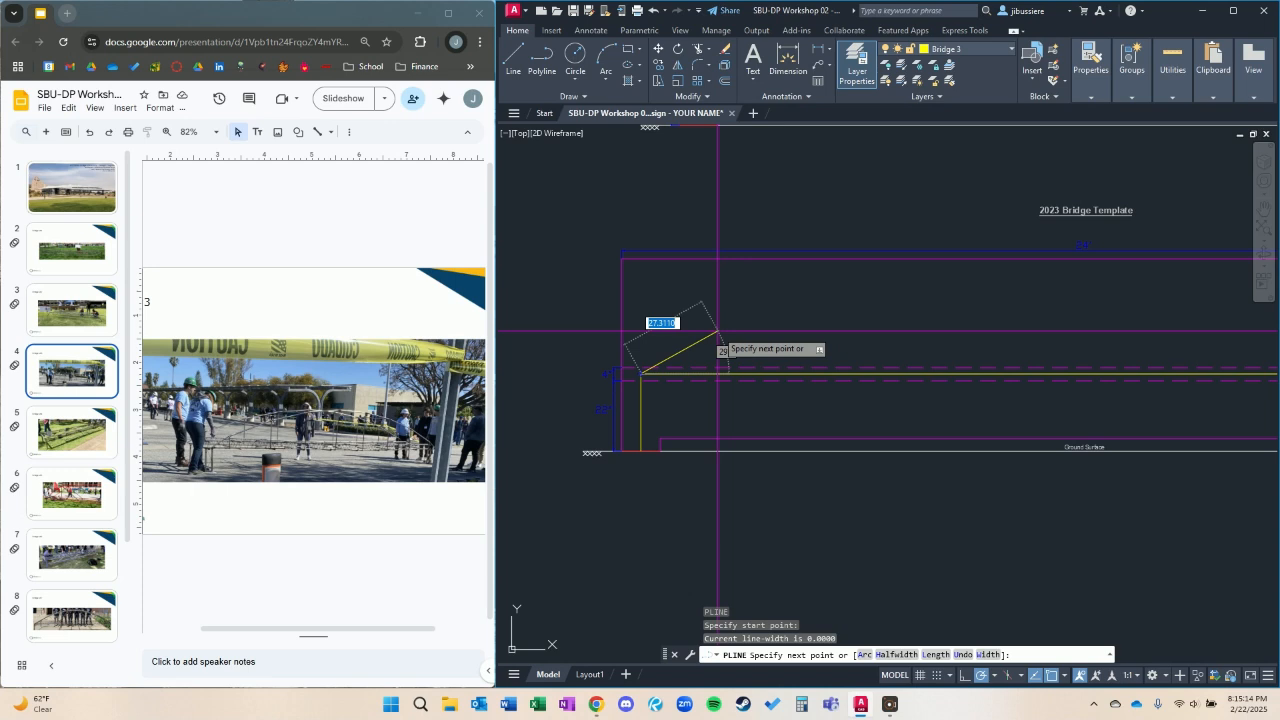
{"action": "key", "text": "Escape"}
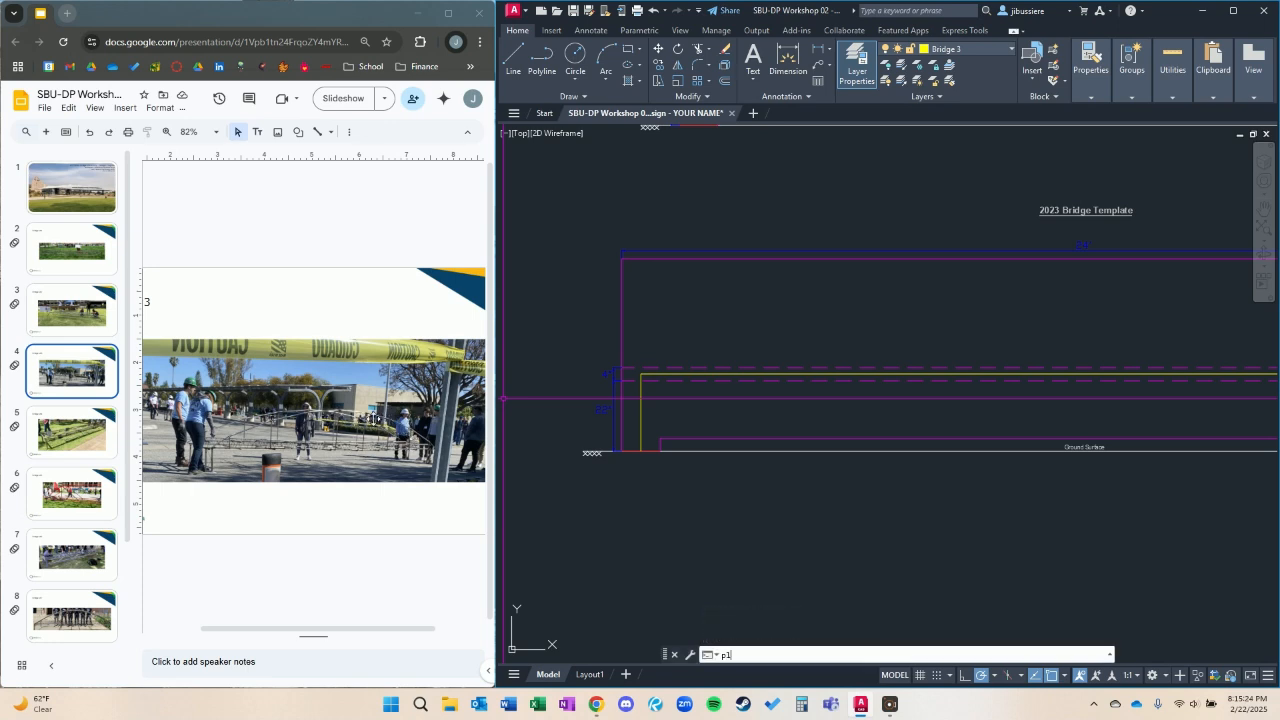
Draw a vertical polyline about 34 inches high from the midpoint of the bridge's deck line on the 2023 template.
{"action": "type", "text": "pl"}
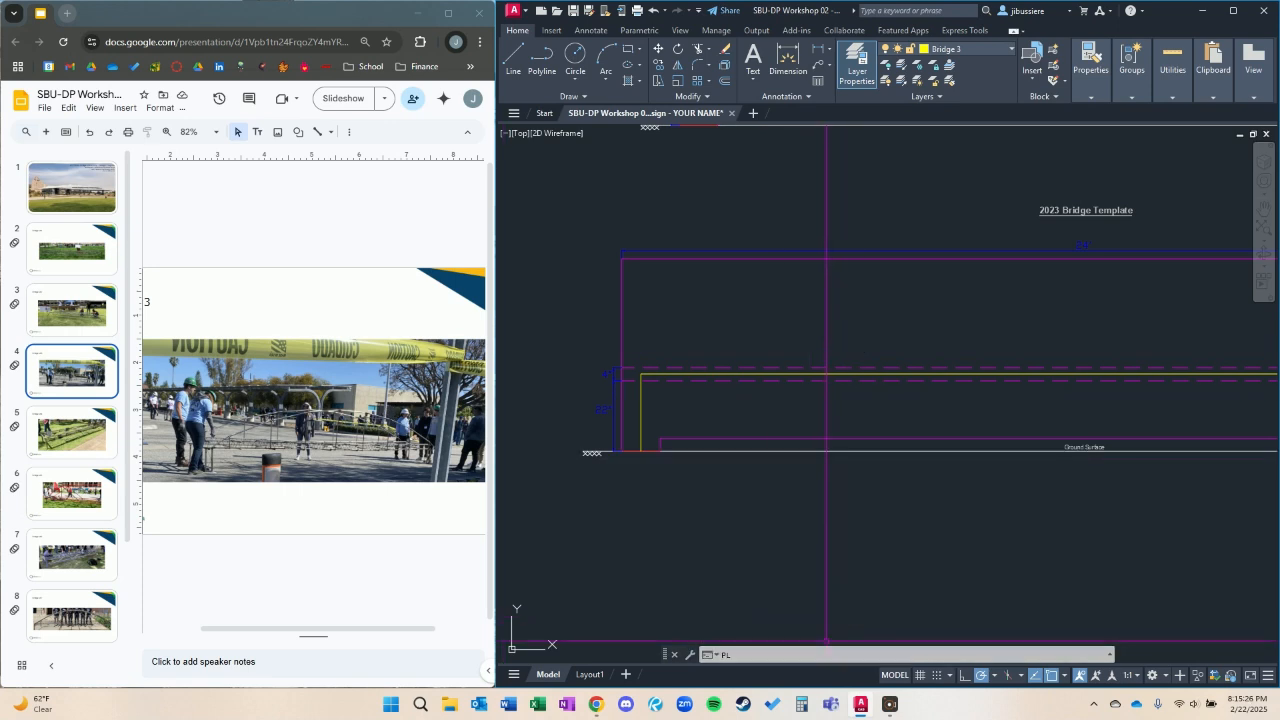
{"action": "key", "text": "Return"}
{"action": "middle_click_drag", "start_coordinate": [1030, 398], "coordinate": [891, 407]}
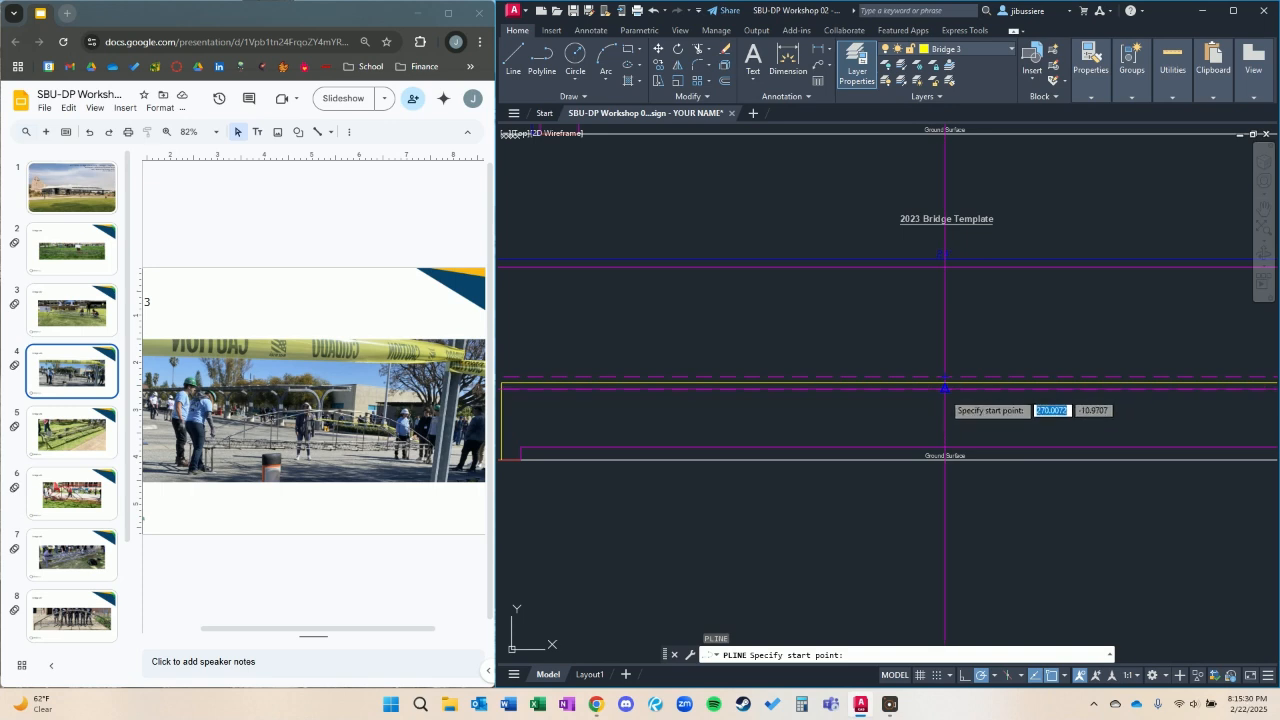
{"action": "scroll", "coordinate": [945, 388], "scroll_direction": "up", "scroll_amount": 2}
{"action": "left_click", "coordinate": [945, 374]}
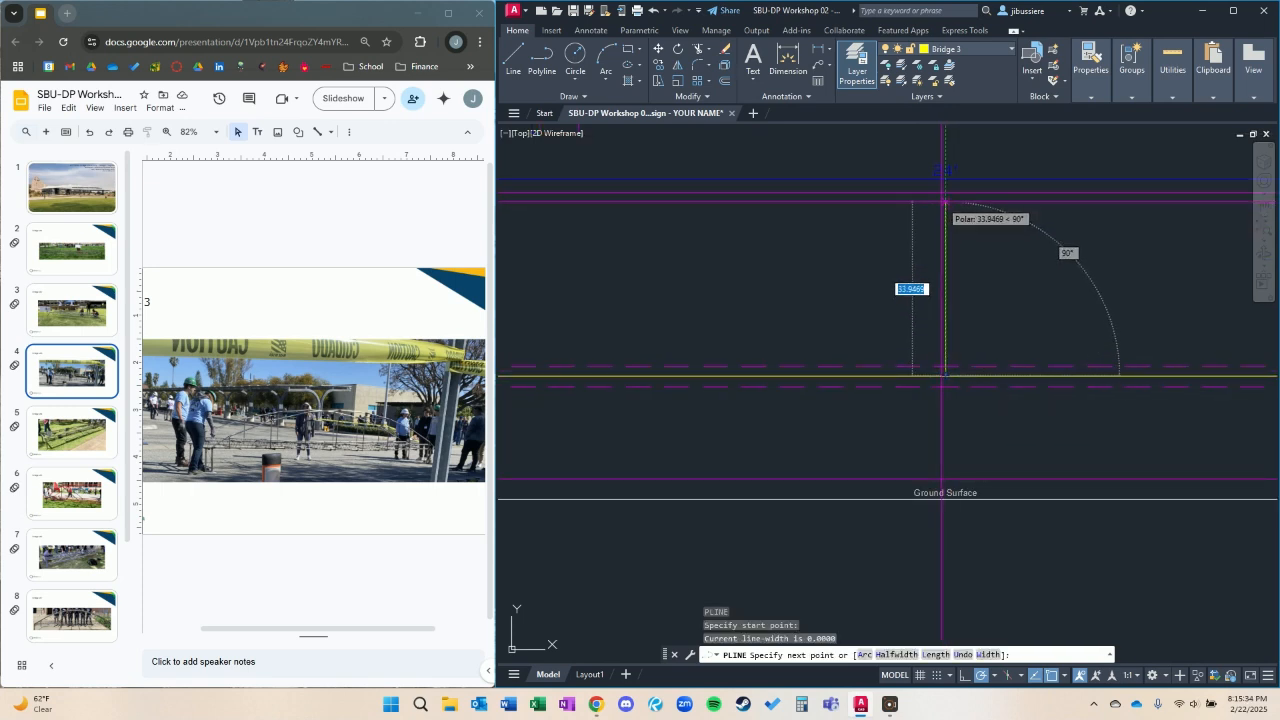
{"action": "left_click", "coordinate": [945, 202]}
{"action": "key", "text": "Escape"}
Draw a four-segment polyline arching from the top of the centre post down to the left corner of the deck line.
{"action": "middle_click_drag", "start_coordinate": [703, 305], "coordinate": [897, 318]}
{"action": "type", "text": "p"}
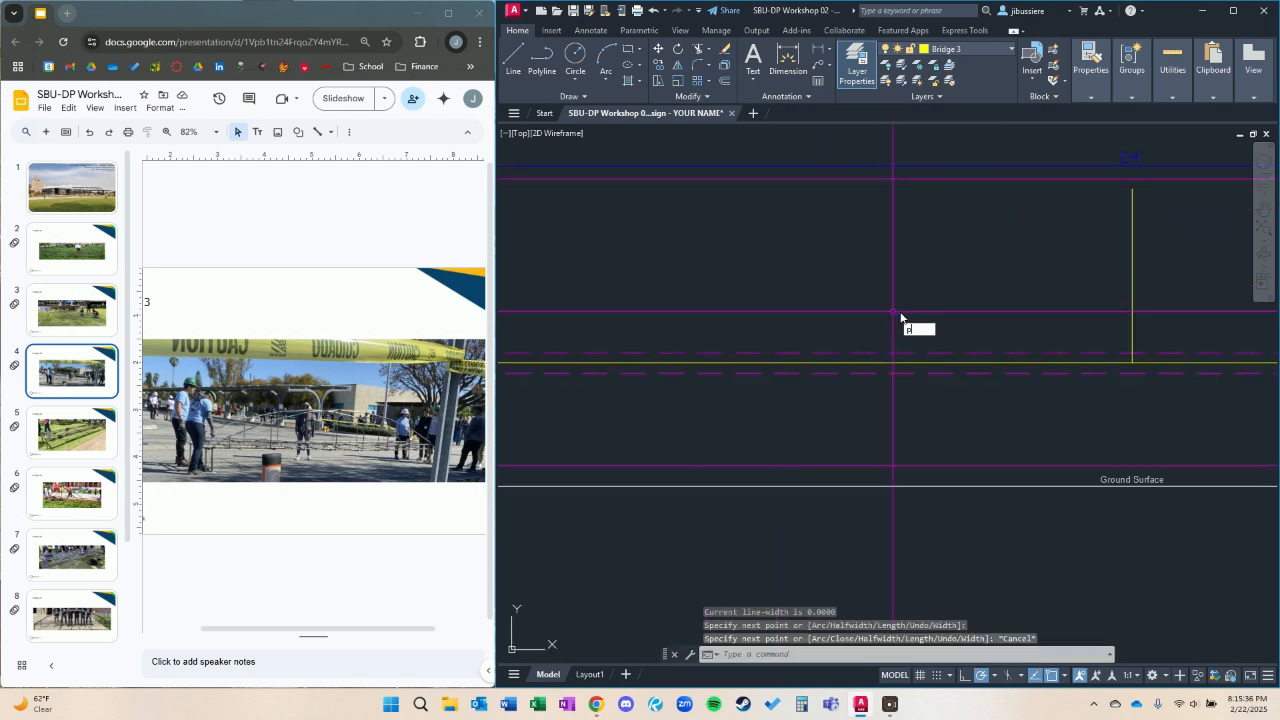
{"action": "type", "text": "l"}
{"action": "key", "text": "Return"}
{"action": "scroll", "coordinate": [938, 310], "scroll_direction": "down", "scroll_amount": 2}
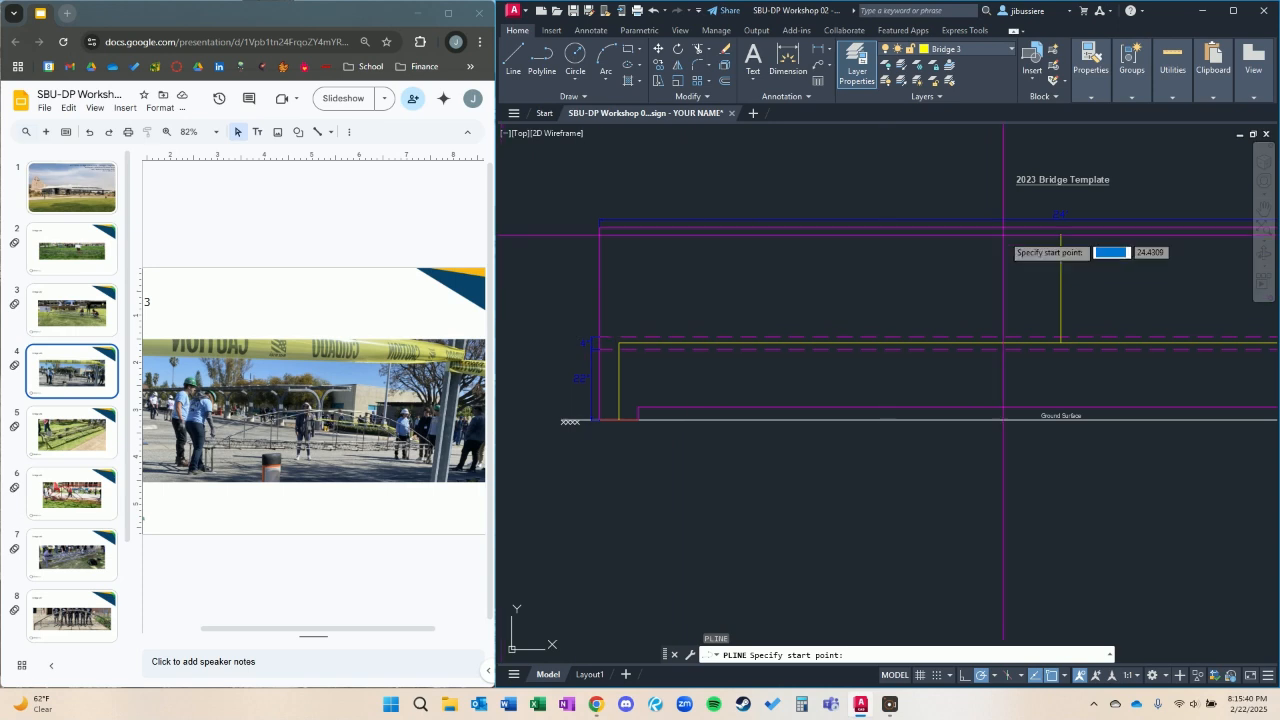
{"action": "left_click", "coordinate": [1060, 233]}
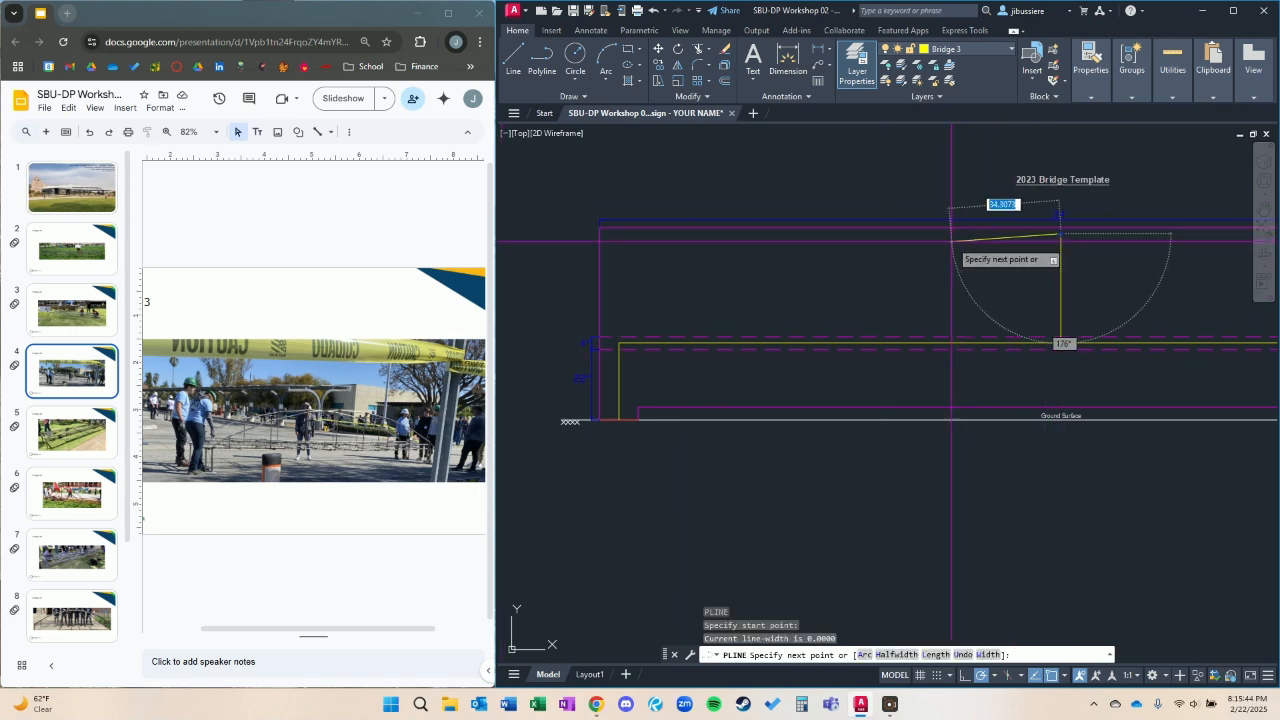
{"action": "scroll", "coordinate": [952, 241], "scroll_direction": "up", "scroll_amount": 2}
{"action": "left_click", "coordinate": [934, 239]}
{"action": "middle_click_drag", "start_coordinate": [686, 257], "coordinate": [800, 252]}
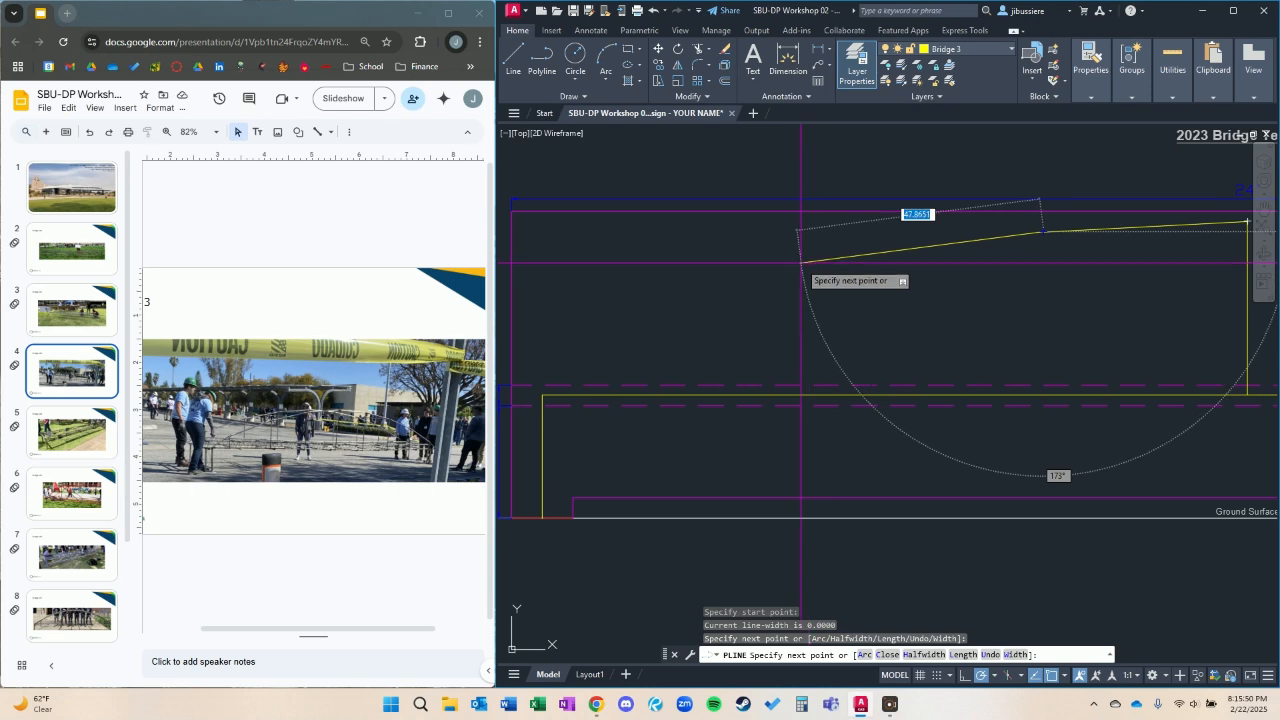
{"action": "left_click", "coordinate": [802, 263]}
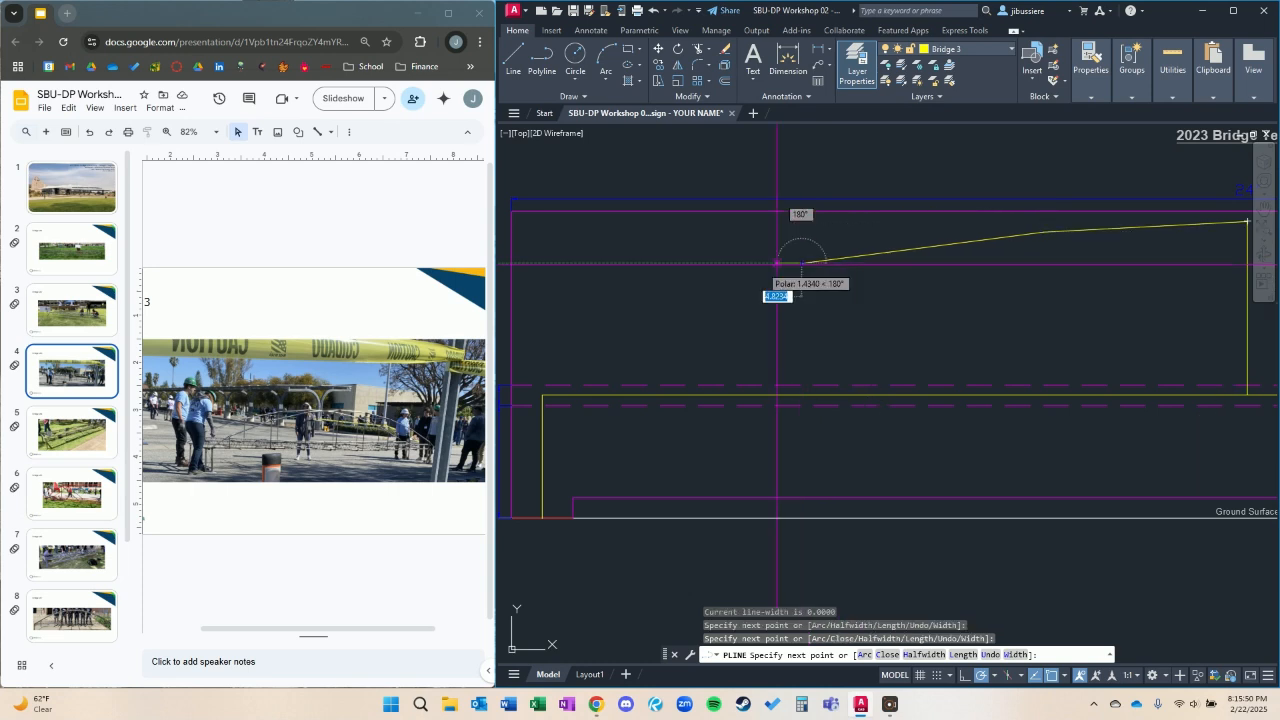
{"action": "left_click", "coordinate": [628, 322]}
{"action": "left_click", "coordinate": [541, 393]}
{"action": "key", "text": "Escape"}
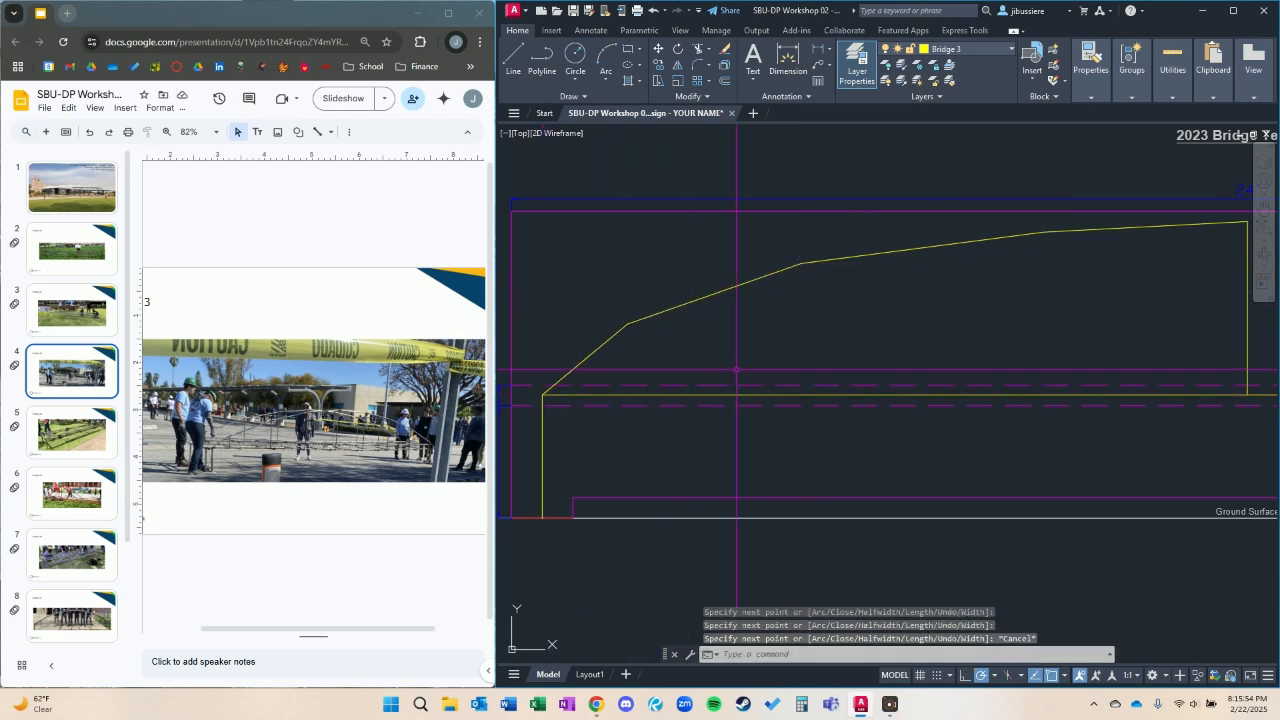
Draw vertical polylines from the arch's three intermediate vertices straight down to the deck line.
{"action": "key", "text": "Return"}
{"action": "left_click", "coordinate": [628, 322]}
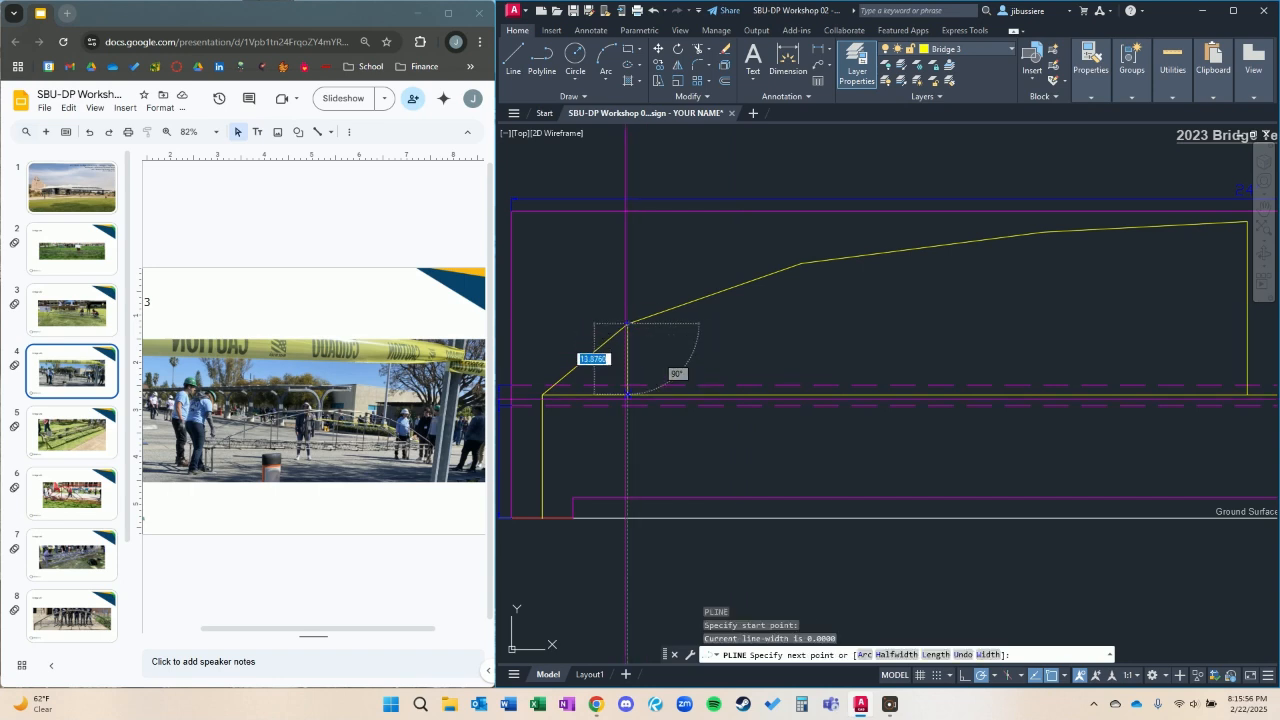
{"action": "left_click", "coordinate": [628, 393]}
{"action": "key", "text": "Escape"}
{"action": "key", "text": "Return"}
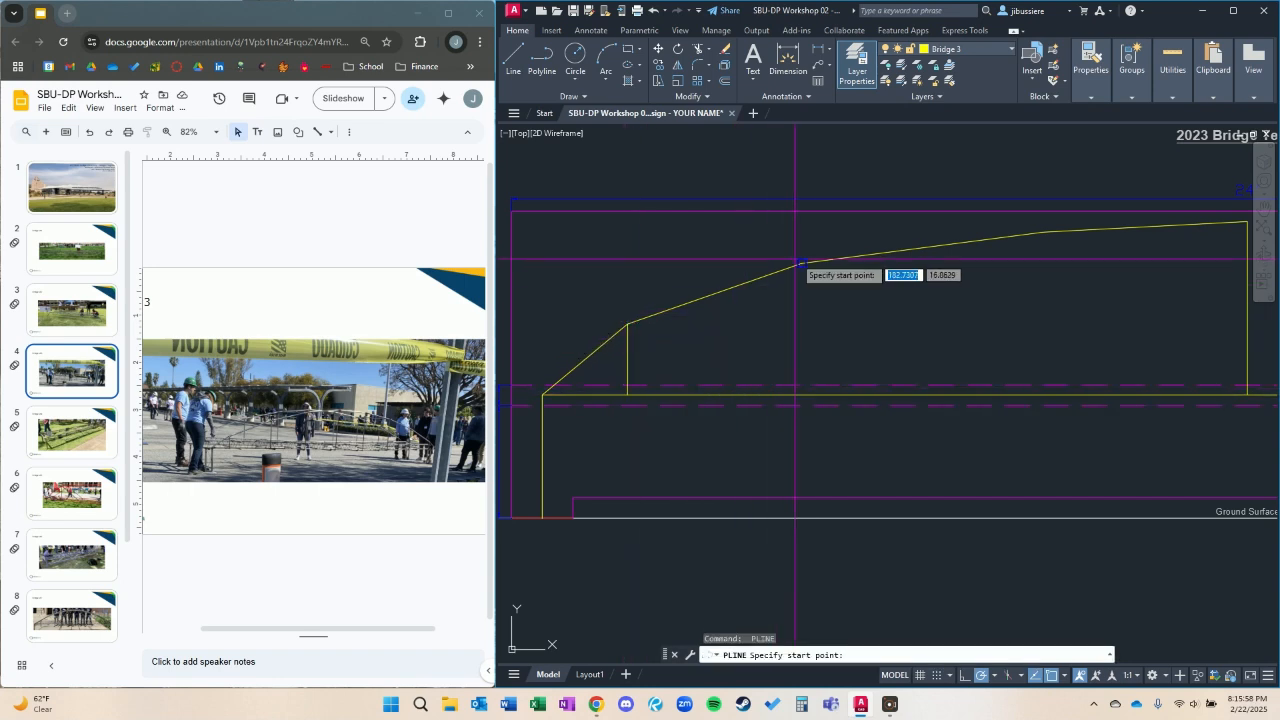
{"action": "left_click", "coordinate": [801, 263]}
{"action": "left_click", "coordinate": [801, 393]}
{"action": "key", "text": "Escape"}
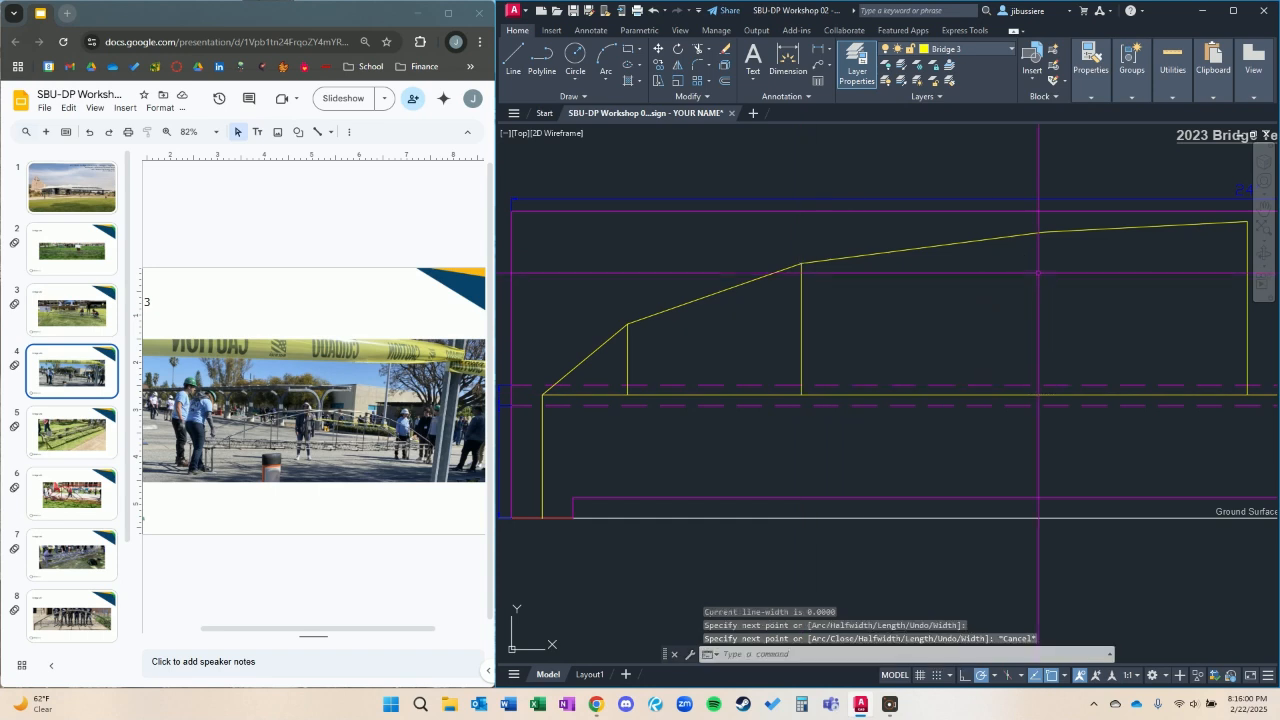
{"action": "key", "text": "Return"}
{"action": "left_click", "coordinate": [1043, 232]}
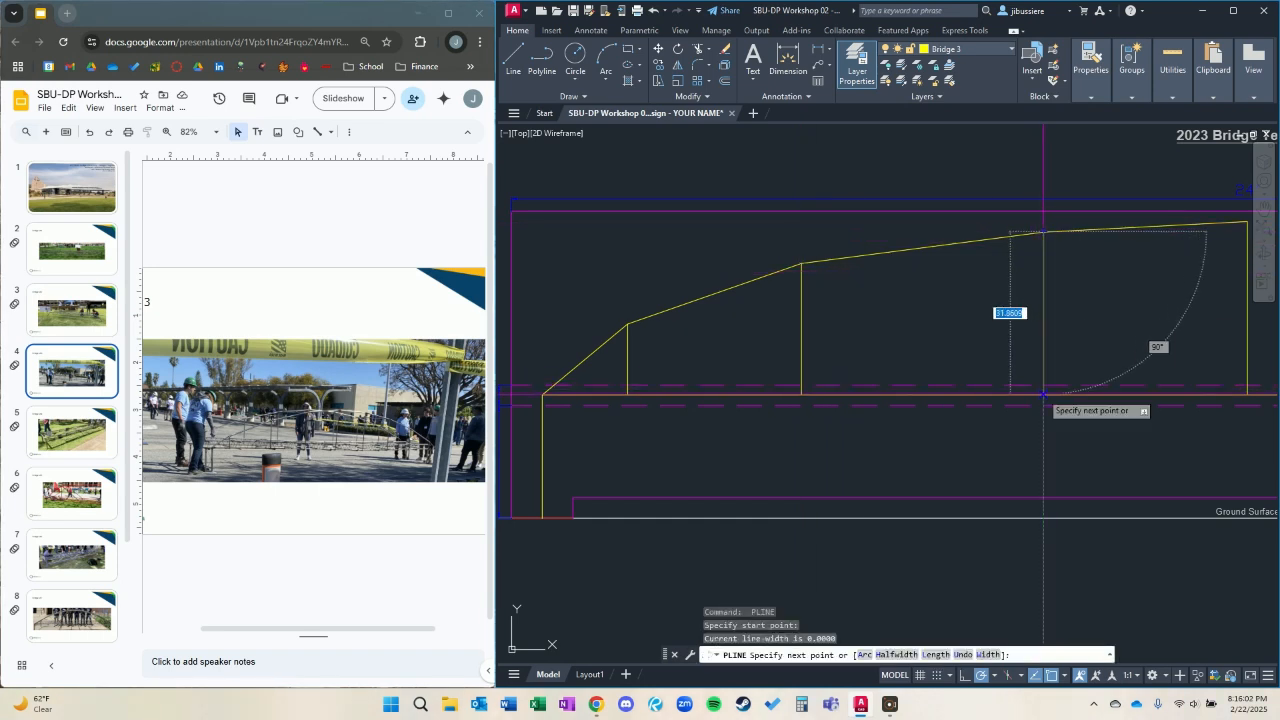
{"action": "left_click", "coordinate": [1043, 394]}
{"action": "key", "text": "Escape"}
Mirror the left half arch and its three vertical posts about the centre post, keeping the source objects.
{"action": "left_click", "coordinate": [1078, 338]}
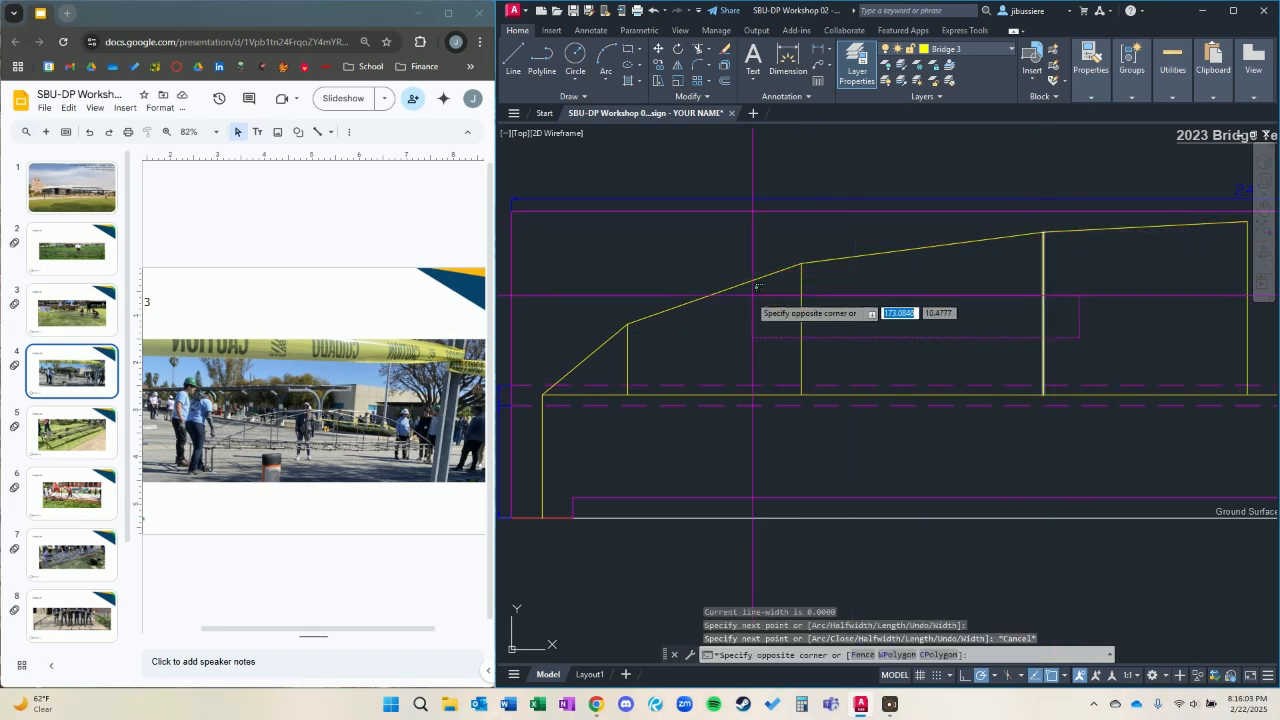
{"action": "left_click", "coordinate": [604, 284]}
{"action": "scroll", "coordinate": [747, 304], "scroll_direction": "down", "scroll_amount": 2}
{"action": "type", "text": "mi"}
{"action": "key", "text": "Return"}
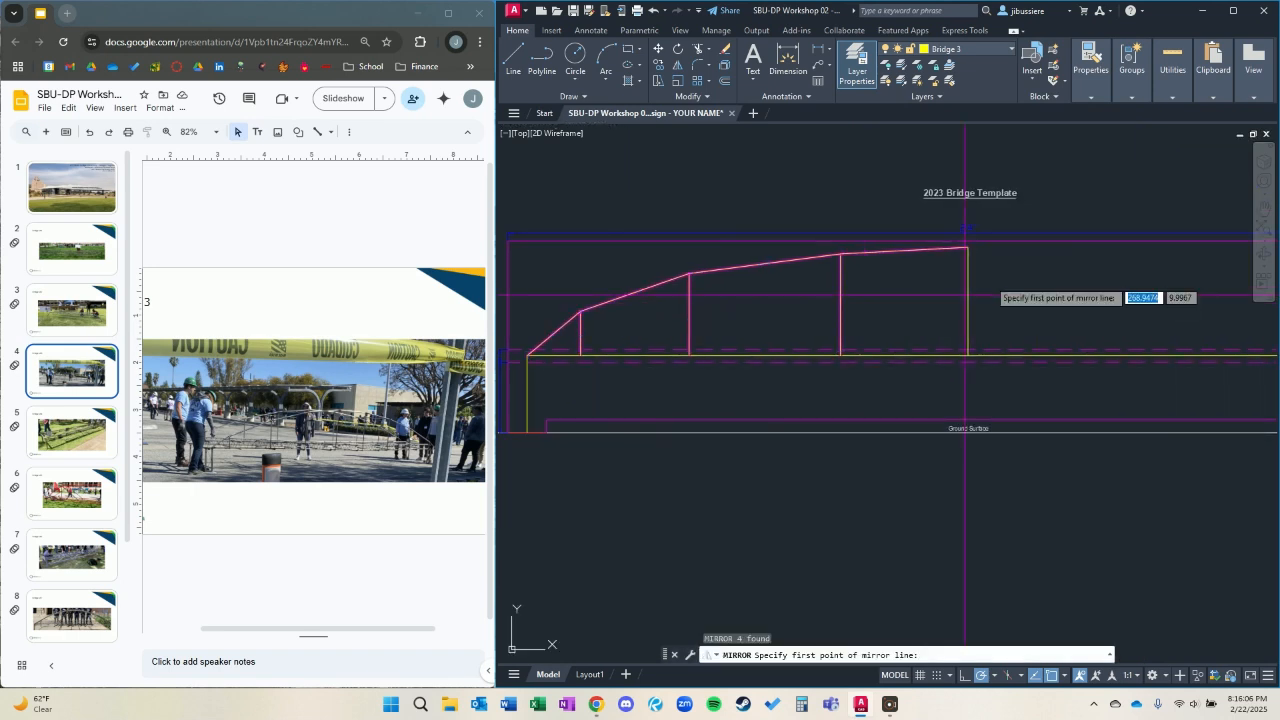
{"action": "left_click", "coordinate": [966, 247]}
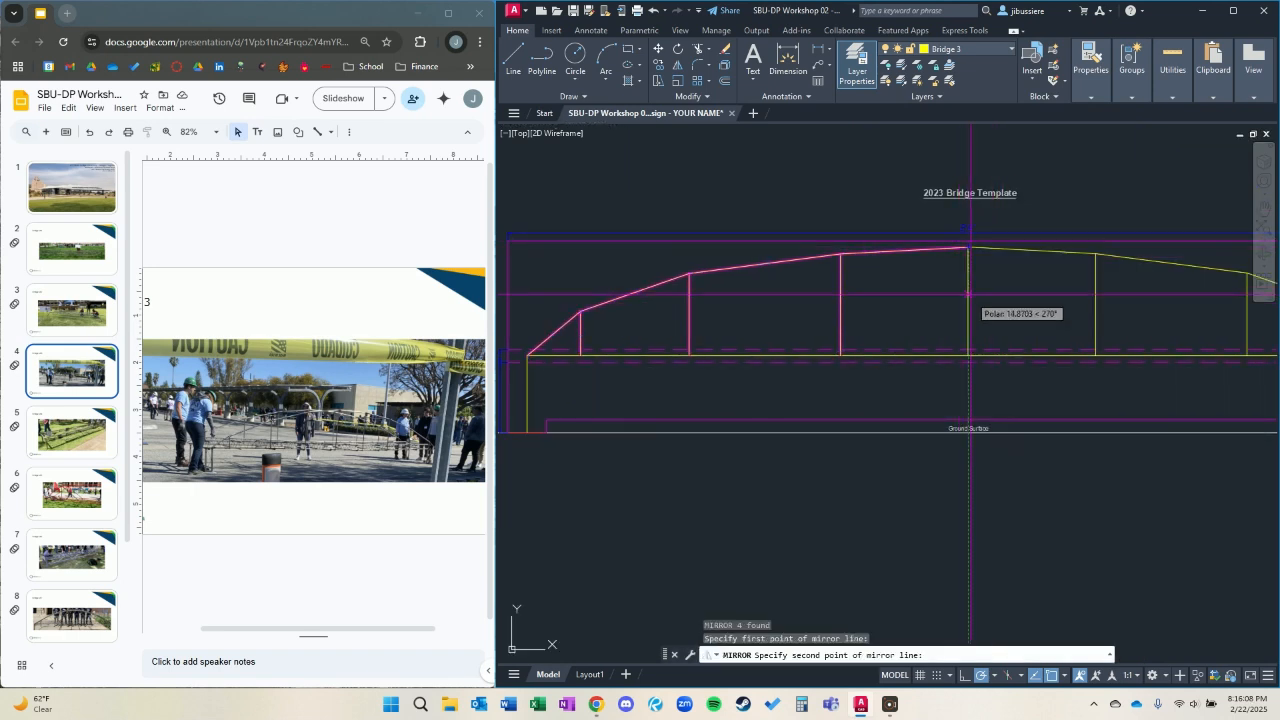
{"action": "left_click", "coordinate": [969, 338]}
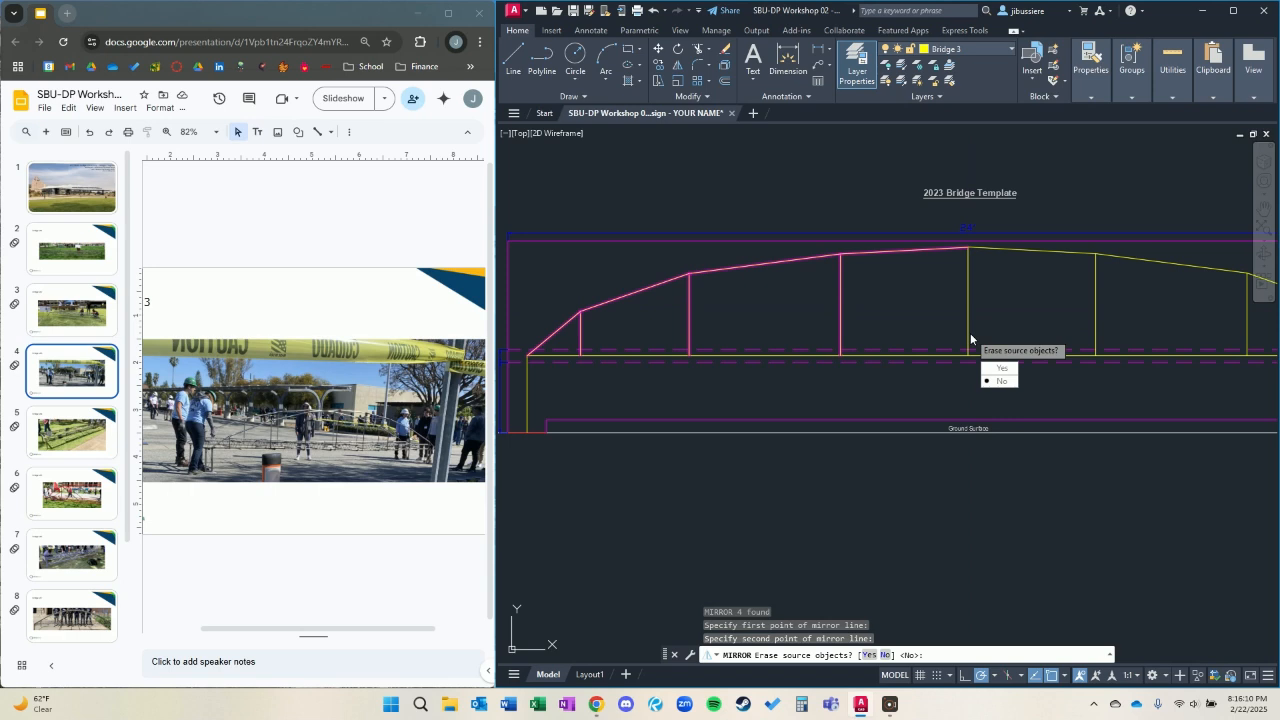
{"action": "key", "text": "Return"}
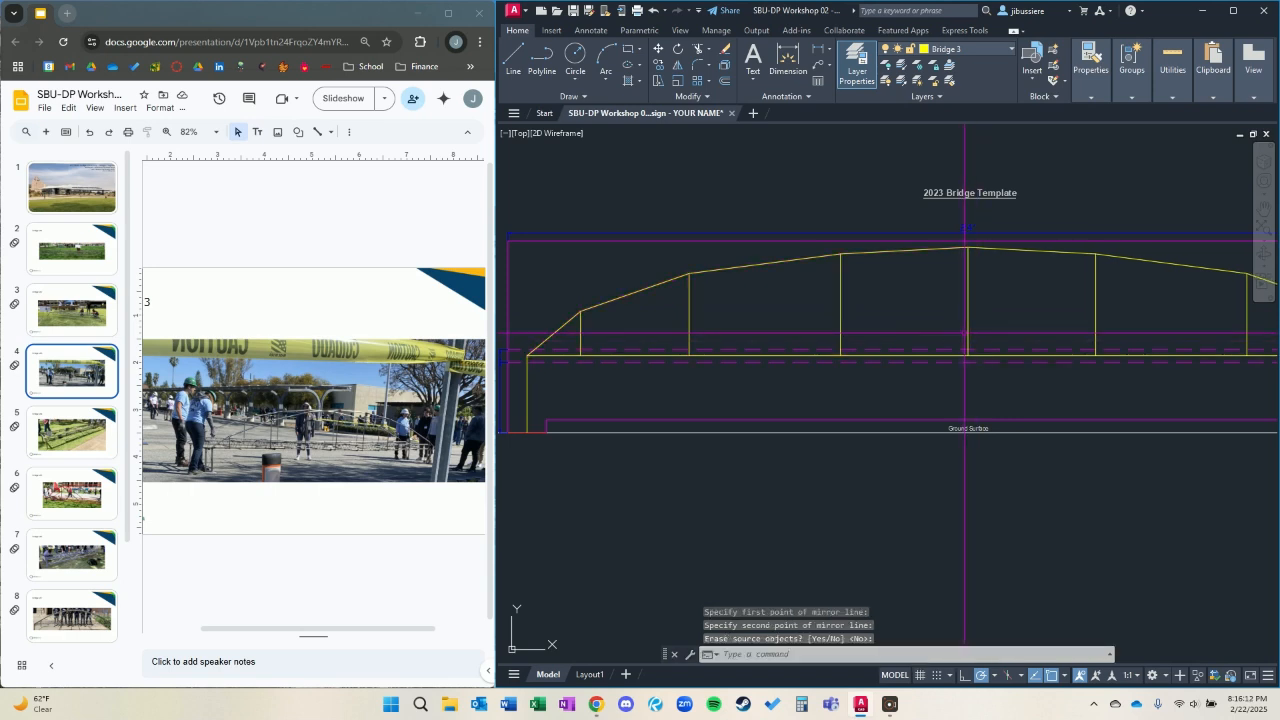
Join the left and right arch halves into one polyline.
{"action": "scroll", "coordinate": [966, 333], "scroll_direction": "down", "scroll_amount": 2}
{"action": "left_click", "coordinate": [1008, 288]}
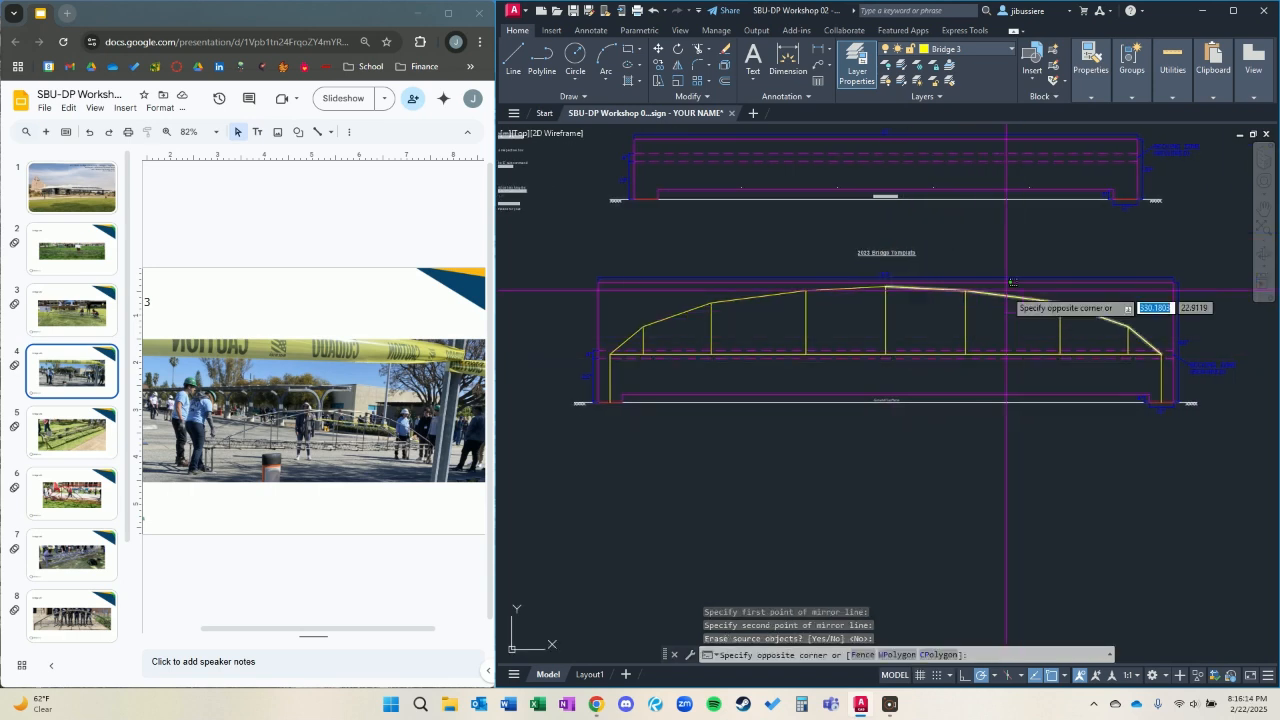
{"action": "left_click", "coordinate": [1005, 292]}
{"action": "left_click", "coordinate": [756, 296]}
{"action": "left_click", "coordinate": [745, 304]}
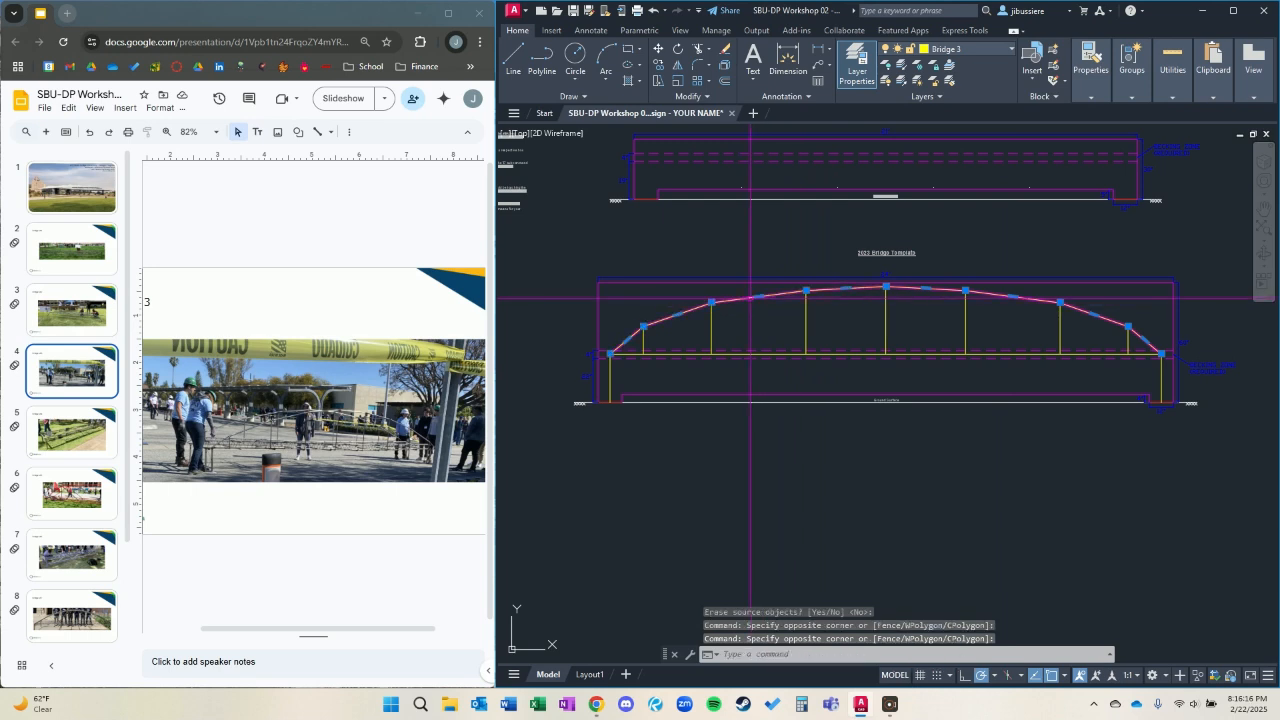
{"action": "key", "text": "Return"}
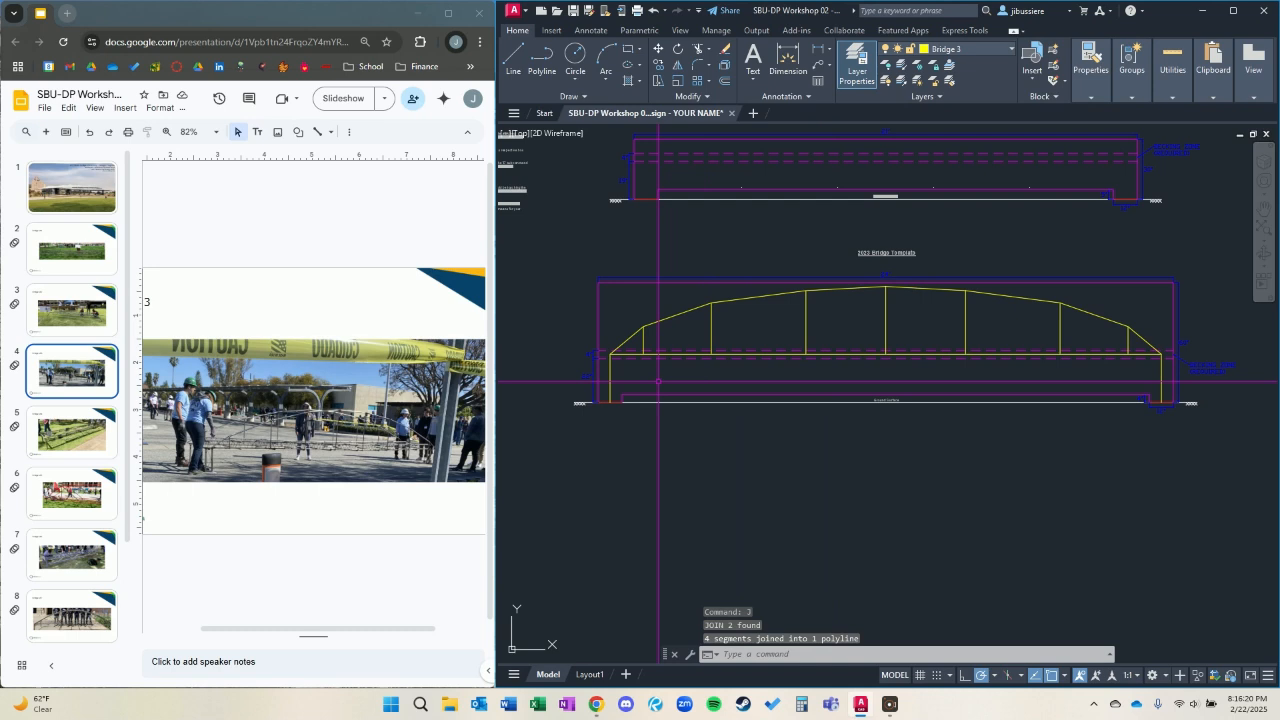
Select all similar Bridge 3 polylines with SELECTSIMILAR and move them by the left foot to the left footing in the Bridge #3 box.
{"action": "left_click", "coordinate": [726, 320]}
{"action": "left_click", "coordinate": [697, 309]}
{"action": "type", "text": "sel"}
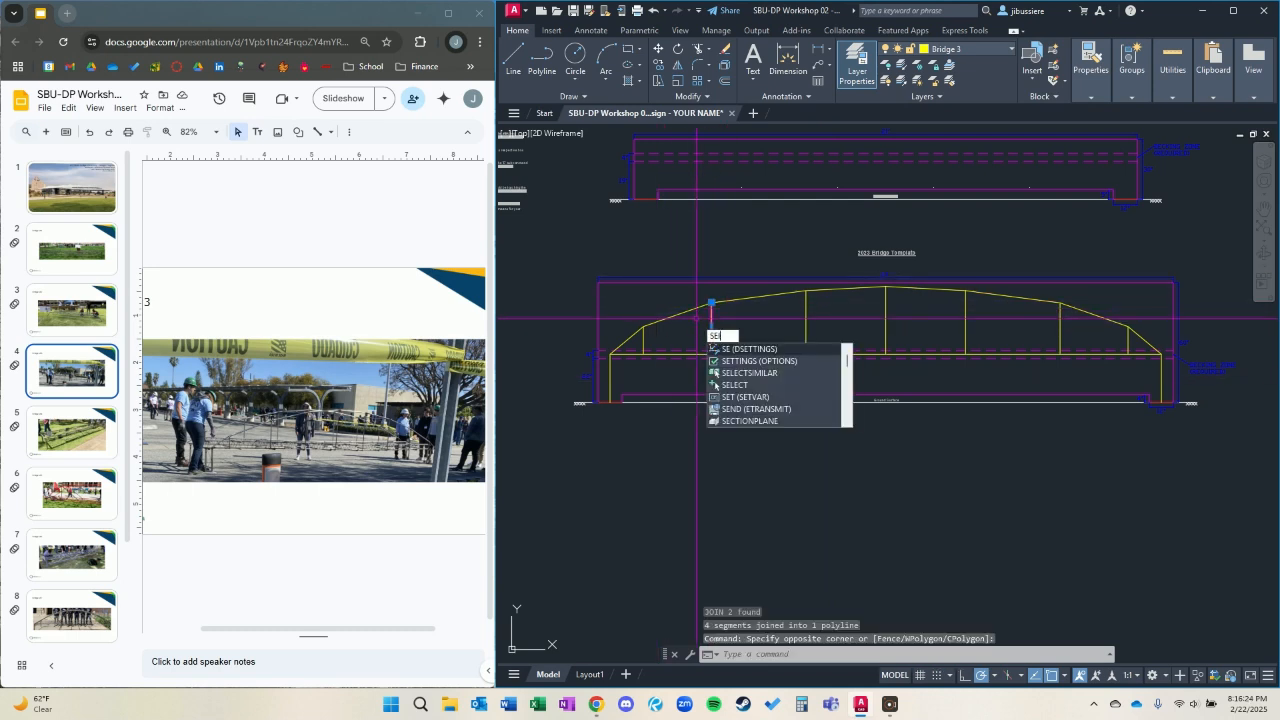
{"action": "key", "text": "Return"}
{"action": "type", "text": "m"}
{"action": "key", "text": "Return"}
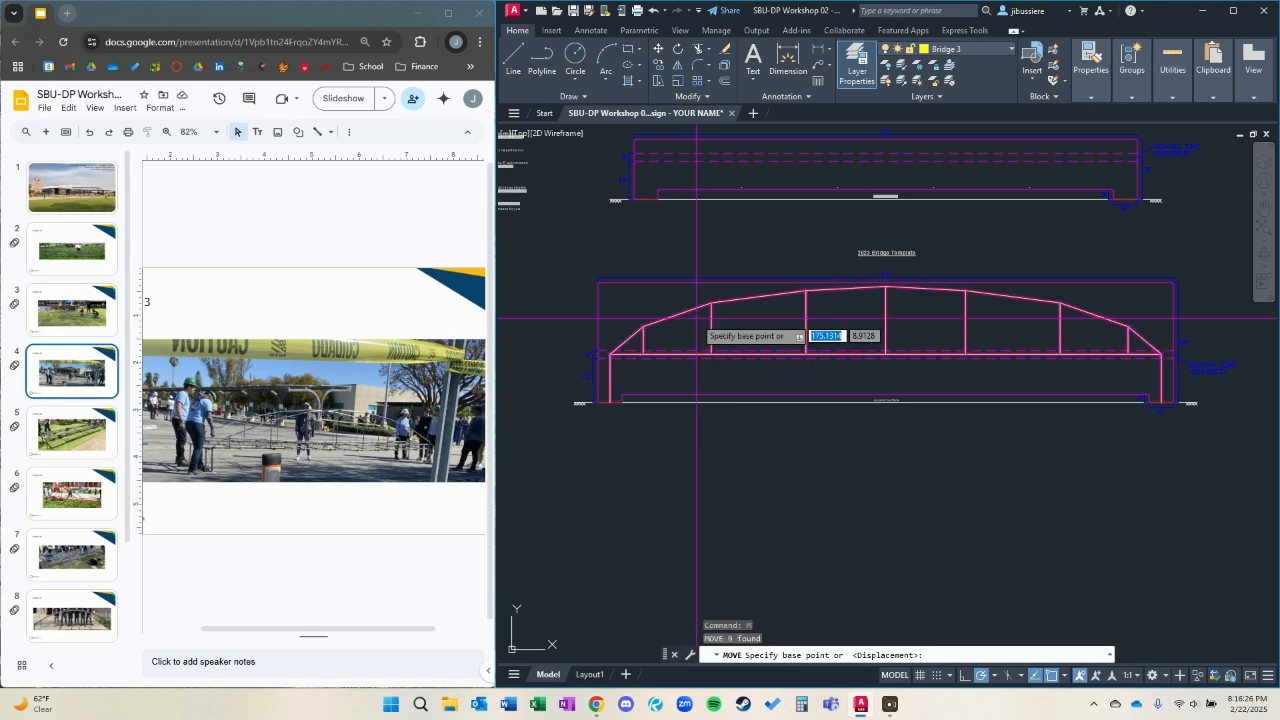
{"action": "left_click", "coordinate": [610, 403]}
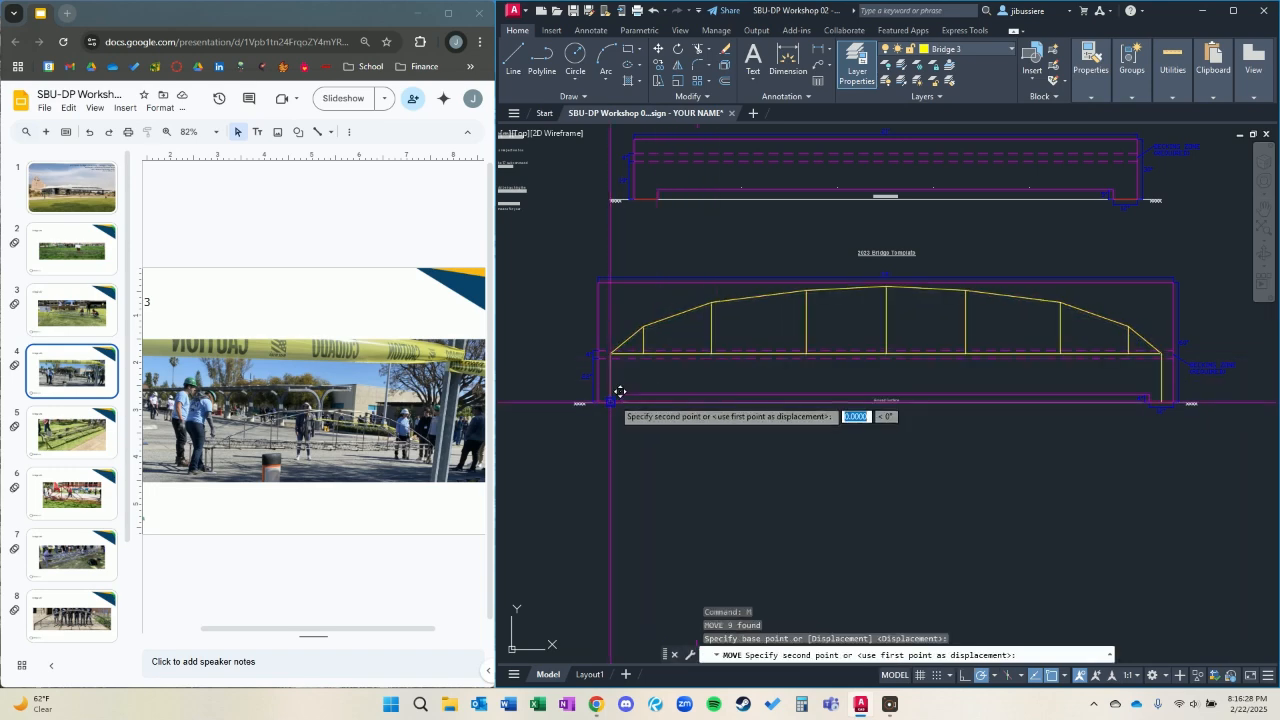
{"action": "scroll", "coordinate": [957, 343], "scroll_direction": "down", "scroll_amount": 2}
{"action": "middle_click_drag", "start_coordinate": [957, 343], "coordinate": [869, 321]}
{"action": "scroll", "coordinate": [869, 321], "scroll_direction": "up", "scroll_amount": 7}
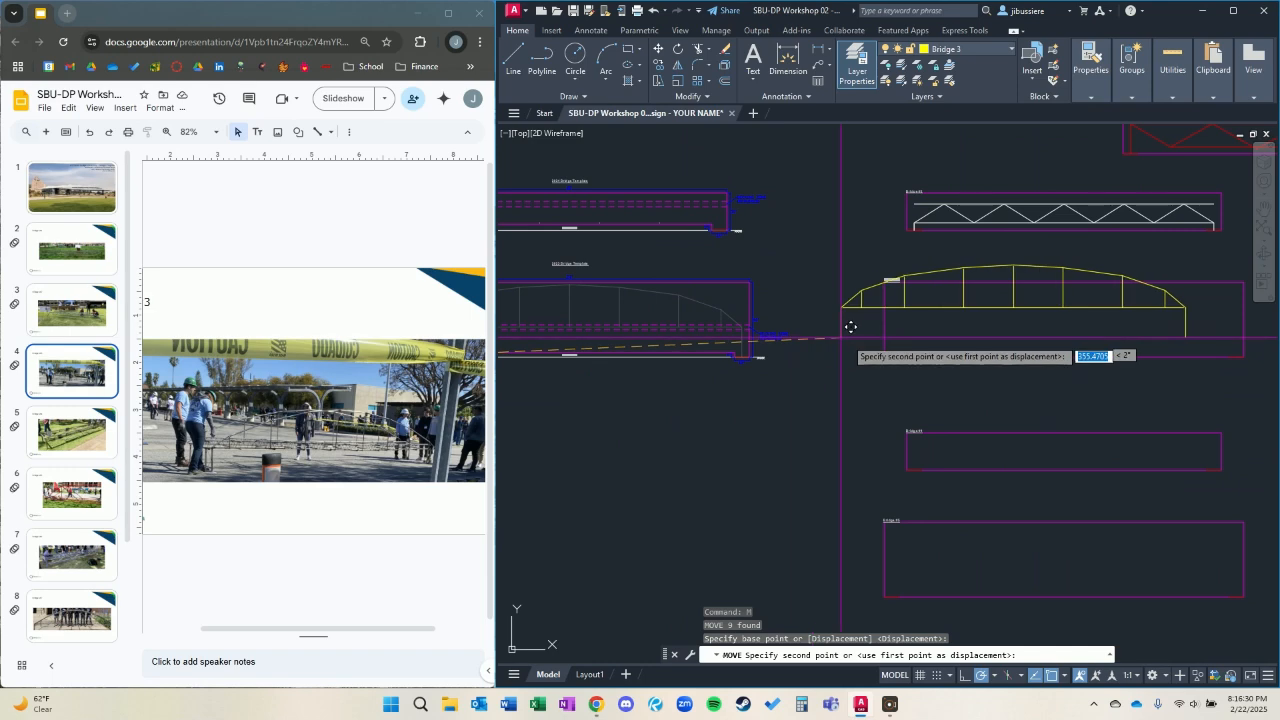
{"action": "left_click", "coordinate": [905, 374]}
Return to the bridge templates and make Bridge 4 the current layer.
{"action": "scroll", "coordinate": [728, 400], "scroll_direction": "down", "scroll_amount": 4}
{"action": "middle_click_drag", "start_coordinate": [728, 400], "coordinate": [1057, 446]}
{"action": "scroll", "coordinate": [825, 297], "scroll_direction": "up", "scroll_amount": 2}
{"action": "scroll", "coordinate": [825, 297], "scroll_direction": "up", "scroll_amount": 2}
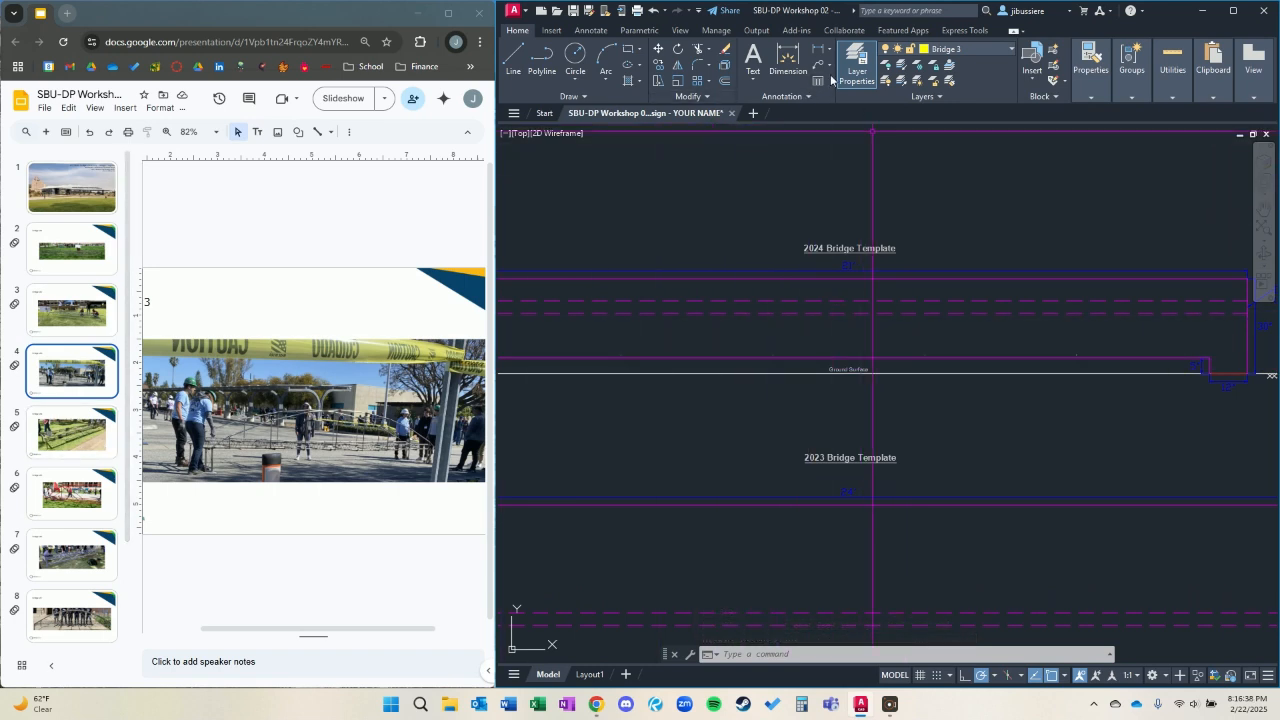
{"action": "left_click", "coordinate": [960, 50]}
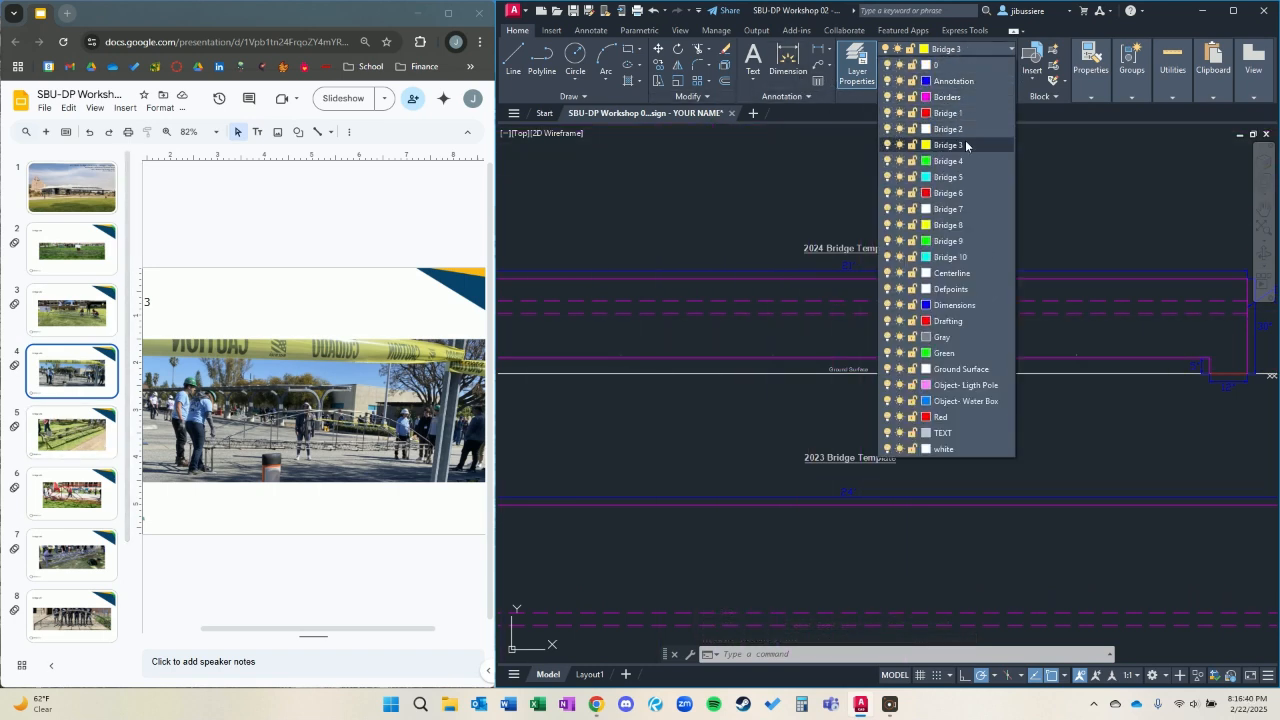
{"action": "left_click", "coordinate": [962, 169]}
Erase the leftover Bridge 2 division points along the clearance line of the 2024 bridge template.
{"action": "scroll", "coordinate": [797, 362], "scroll_direction": "up", "scroll_amount": 4}
{"action": "left_click", "coordinate": [786, 355]}
{"action": "left_click", "coordinate": [780, 352]}
{"action": "left_click", "coordinate": [788, 354]}
{"action": "left_click", "coordinate": [787, 354]}
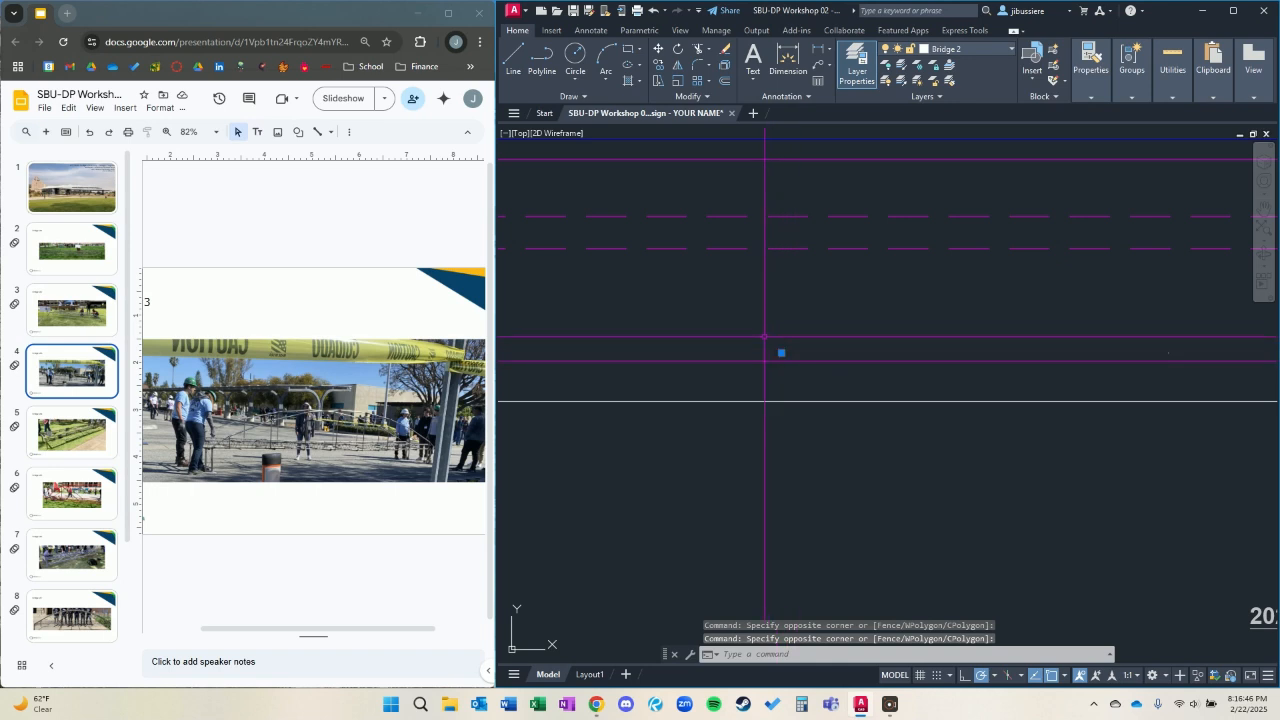
{"action": "scroll", "coordinate": [1020, 352], "scroll_direction": "down", "scroll_amount": 5}
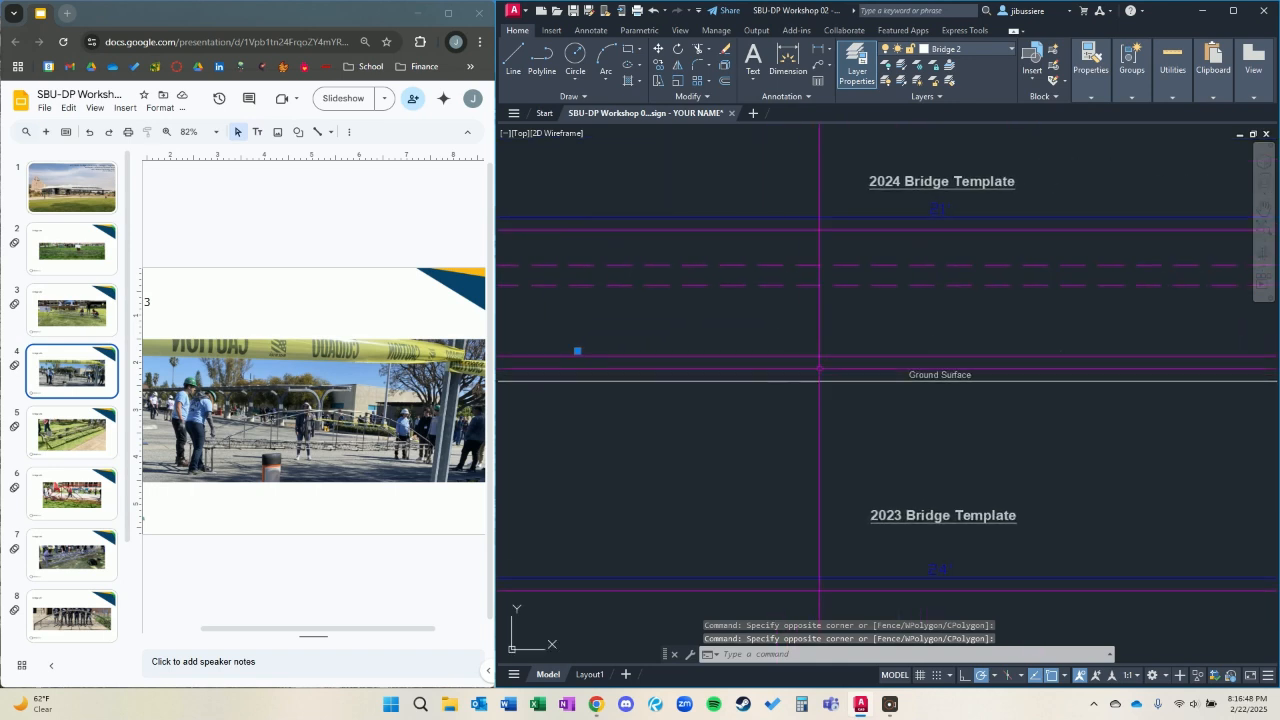
{"action": "scroll", "coordinate": [1157, 367], "scroll_direction": "down", "scroll_amount": 2}
{"action": "scroll", "coordinate": [1180, 367], "scroll_direction": "up", "scroll_amount": 2}
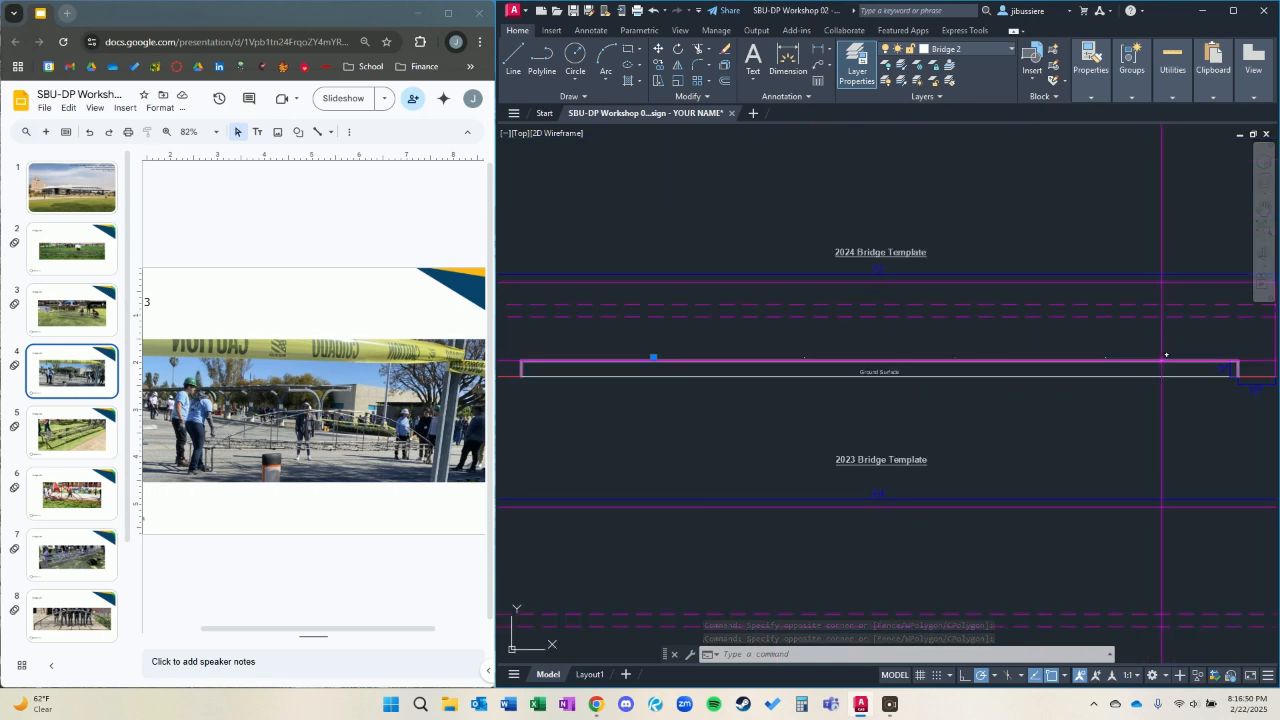
{"action": "left_click", "coordinate": [1163, 351]}
{"action": "left_click", "coordinate": [683, 345]}
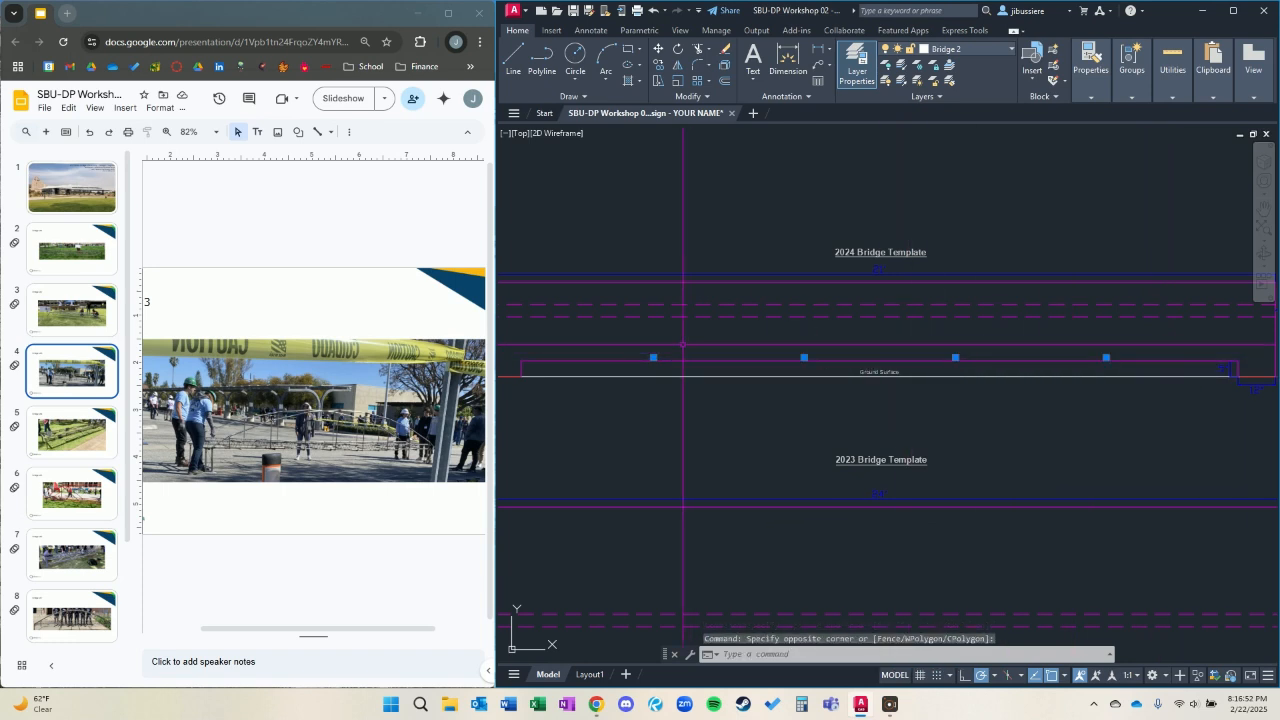
{"action": "key", "text": "Delete"}
{"action": "scroll", "coordinate": [787, 395], "scroll_direction": "down", "scroll_amount": 3}
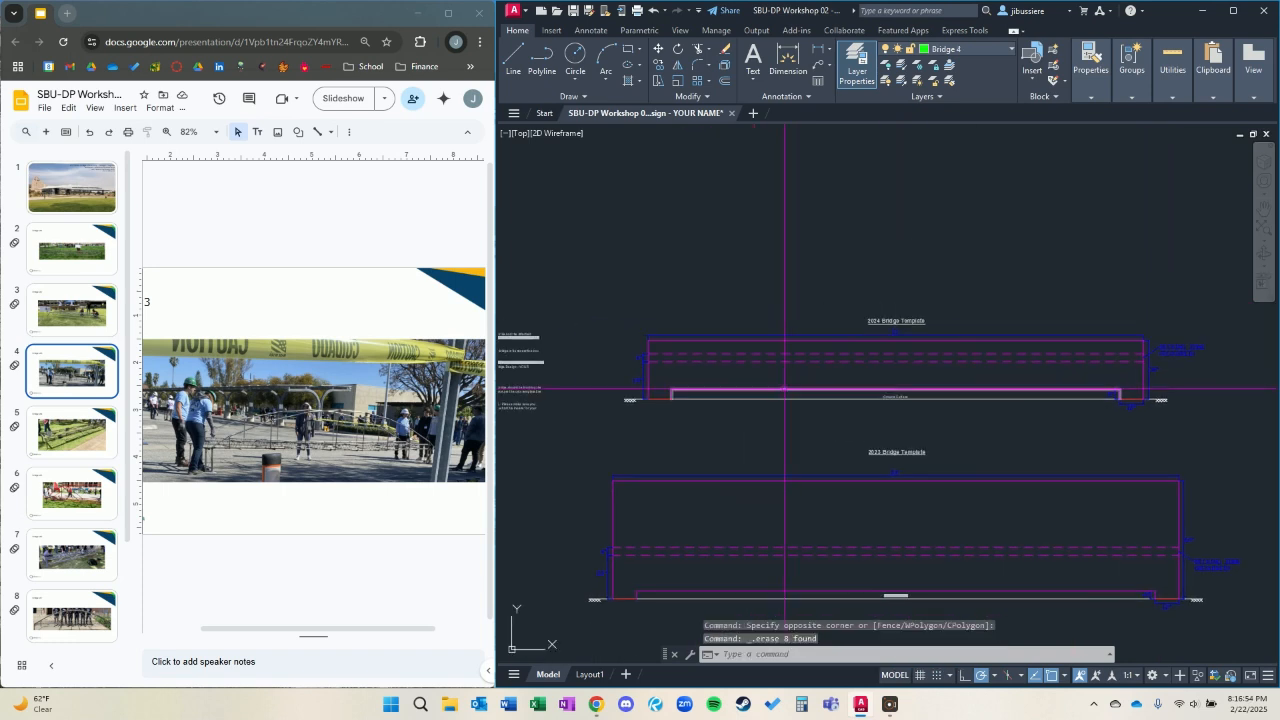
{"action": "scroll", "coordinate": [827, 320], "scroll_direction": "up", "scroll_amount": 2}
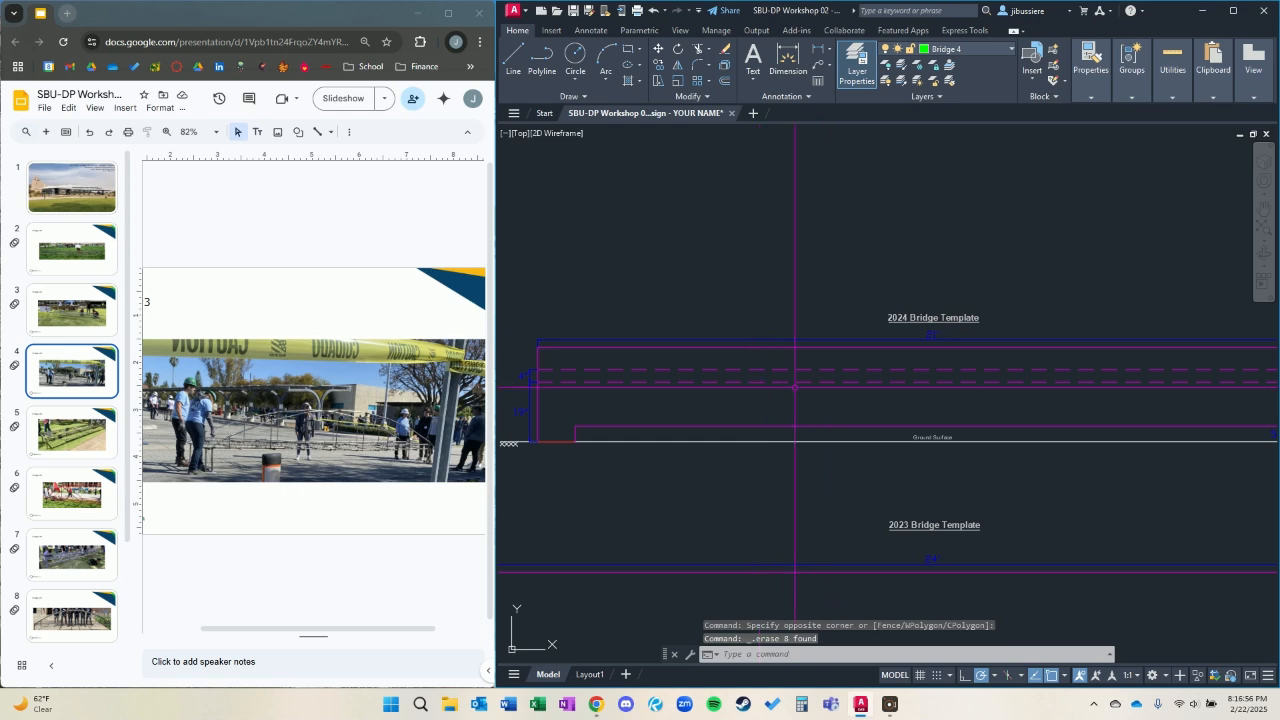
Switch to Google Slides and display the Bridge 4 photo slide.
{"action": "left_click", "coordinate": [98, 433]}
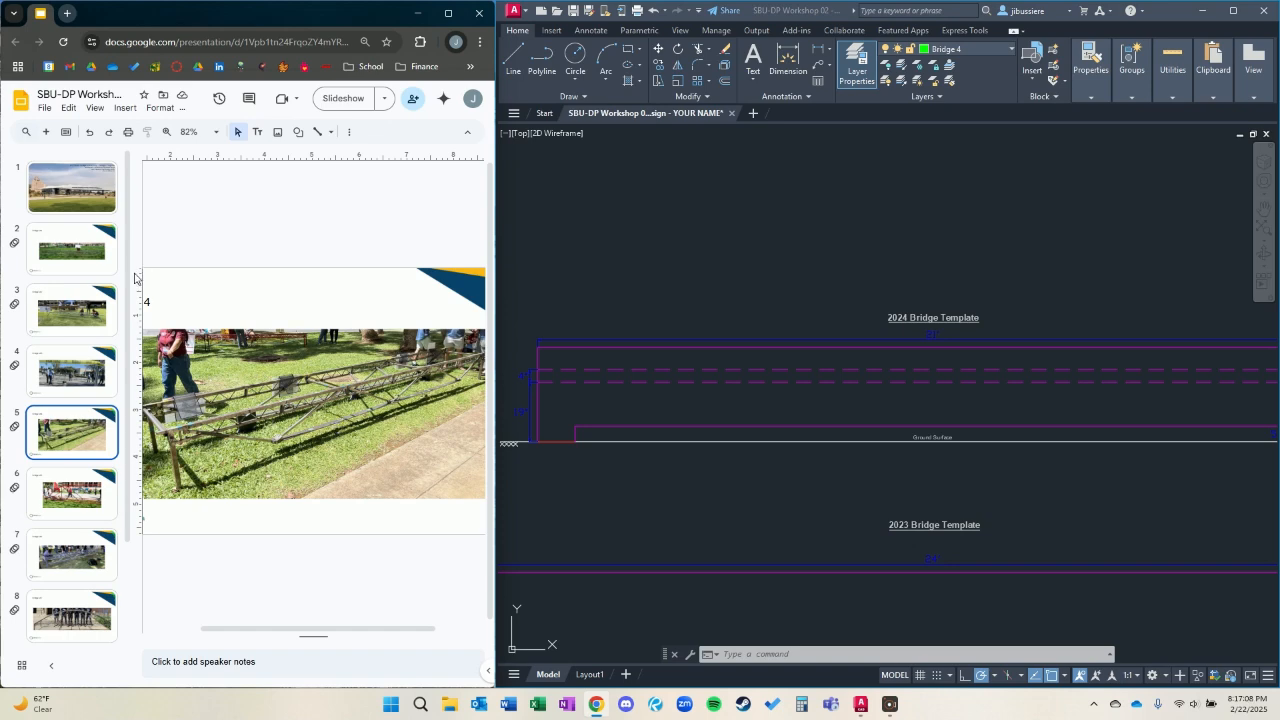
{"action": "left_click", "coordinate": [95, 312]}
{"action": "left_click", "coordinate": [90, 425]}
Draw a polyline frame on the 2024 template from the left footing's midpoint up about 20.6, across, and down to the right footing's midpoint.
{"action": "left_click", "coordinate": [578, 407]}
{"action": "type", "text": "PL"}
{"action": "key", "text": "Return"}
{"action": "scroll", "coordinate": [560, 440], "scroll_direction": "up", "scroll_amount": 3}
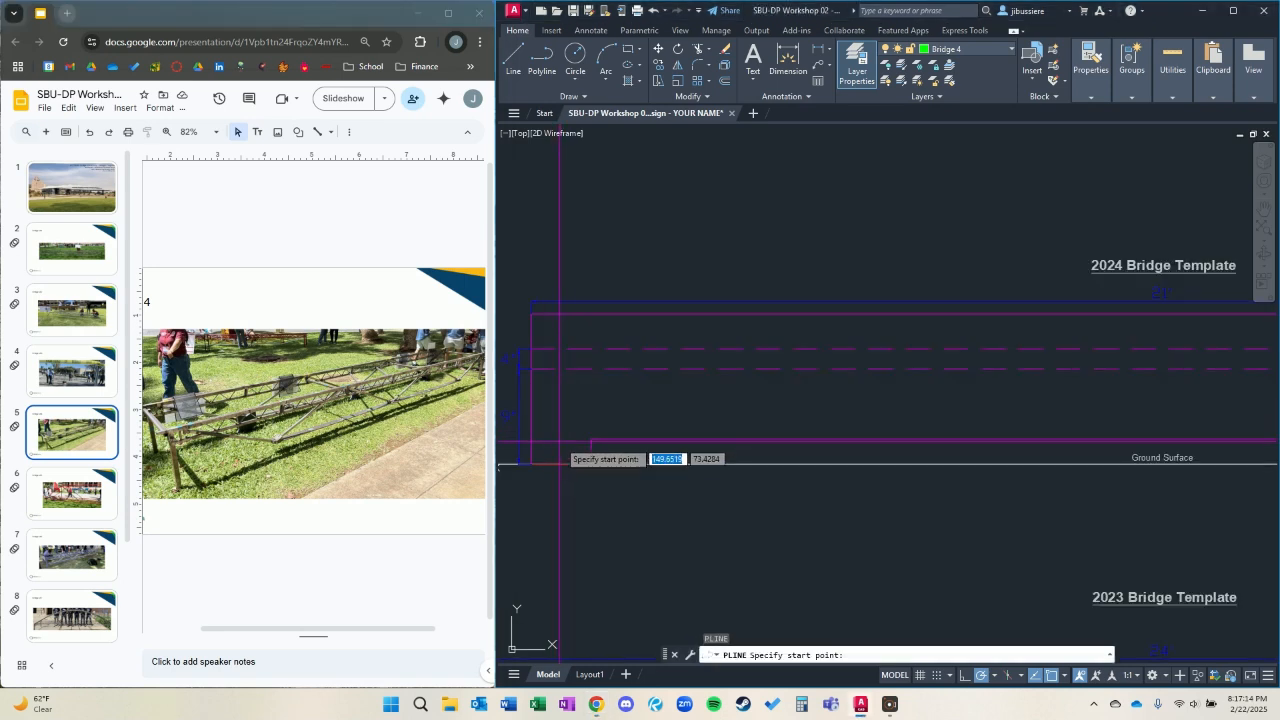
{"action": "left_click", "coordinate": [563, 463]}
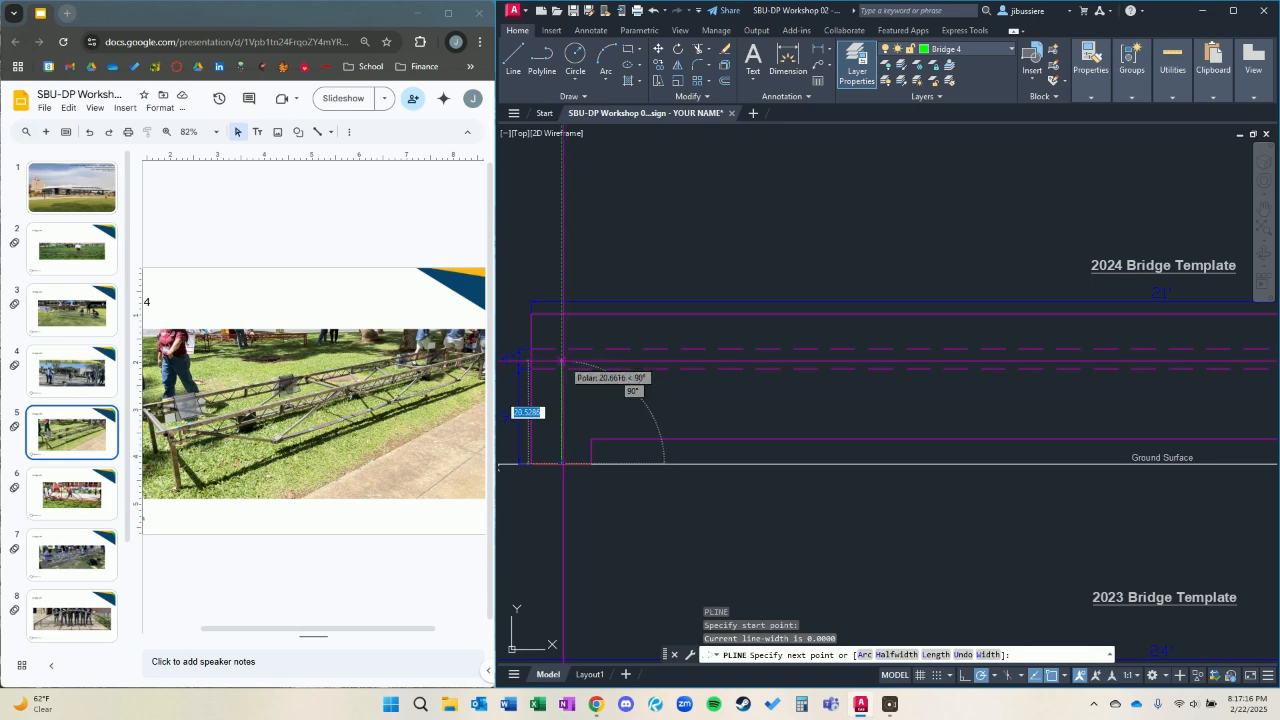
{"action": "left_click", "coordinate": [563, 361]}
{"action": "middle_click_drag", "start_coordinate": [1120, 394], "coordinate": [770, 362]}
{"action": "middle_click_drag", "start_coordinate": [1190, 347], "coordinate": [914, 355]}
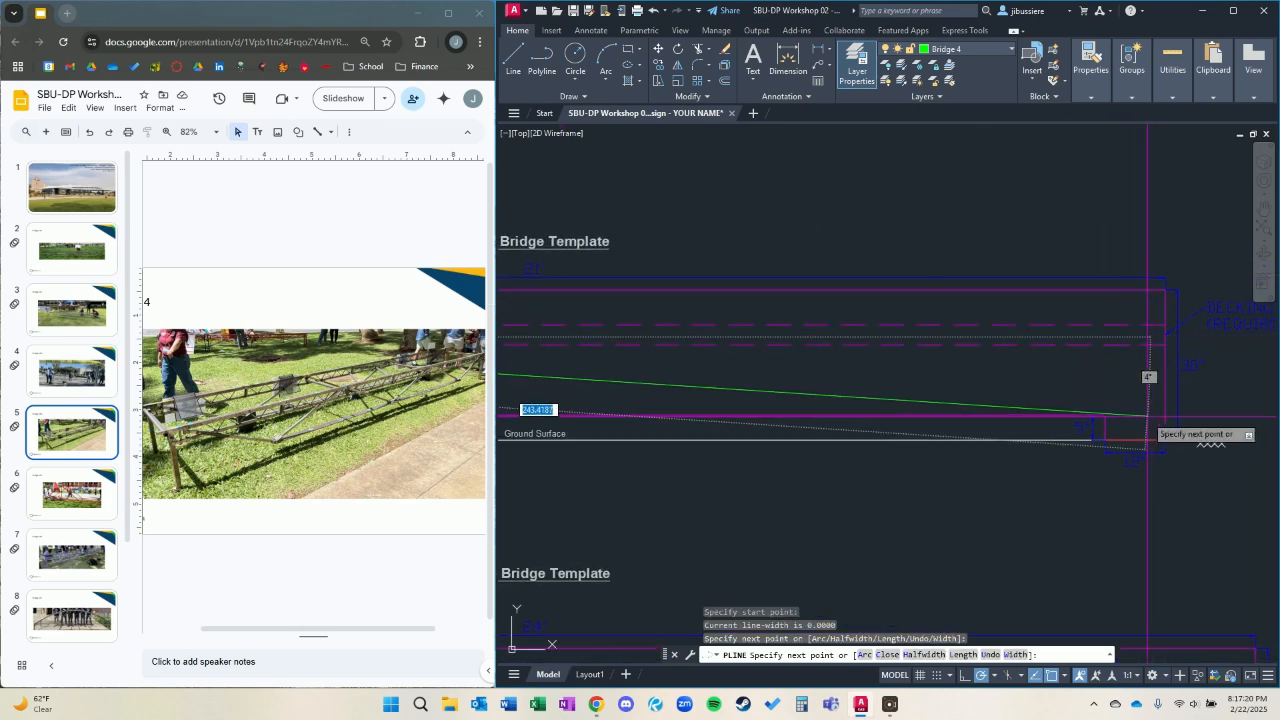
{"action": "left_click", "coordinate": [1134, 337]}
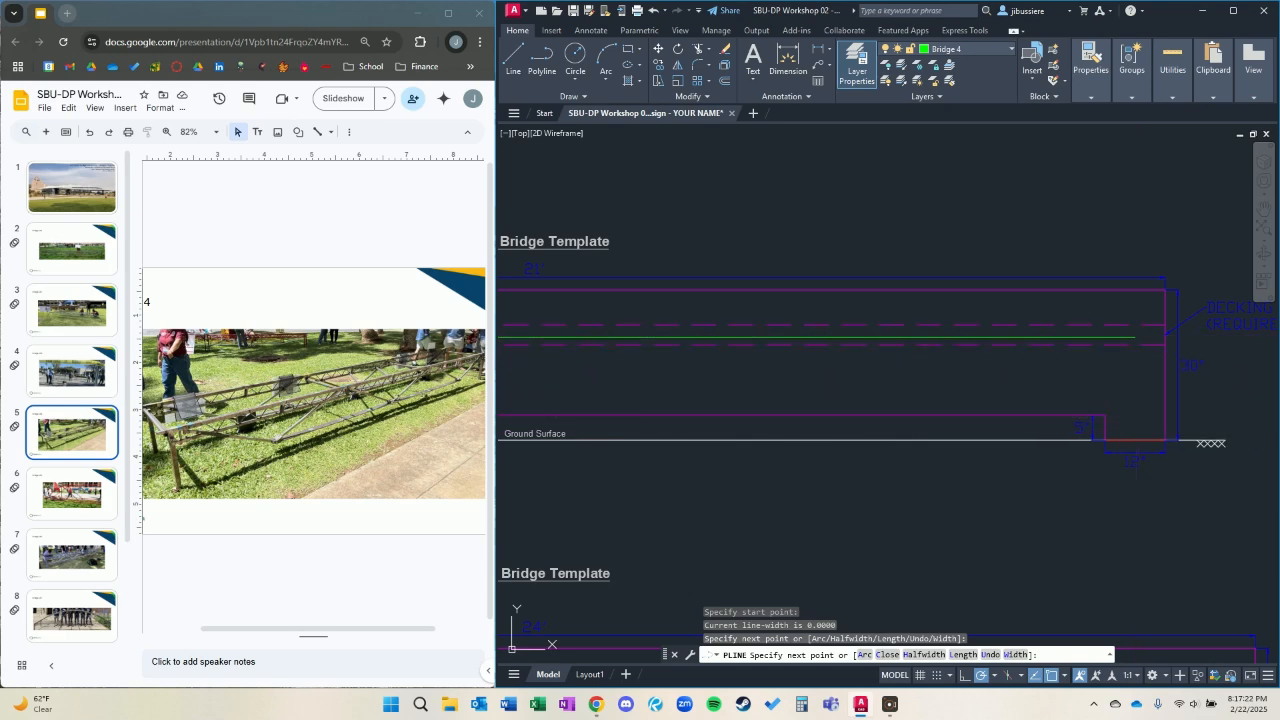
{"action": "left_click", "coordinate": [1134, 439]}
{"action": "key", "text": "Escape"}
Stretch the frame's horizontal deck segment upward to just below the upper dashed line of the decking zone.
{"action": "scroll", "coordinate": [894, 400], "scroll_direction": "down", "scroll_amount": 2}
{"action": "mouse_move", "coordinate": [894, 400]}
{"action": "middle_mouse_down"}
{"action": "mouse_move", "coordinate": [1154, 363]}
{"action": "mouse_move", "coordinate": [1163, 380]}
{"action": "middle_mouse_up"}
{"action": "left_click", "coordinate": [967, 338]}
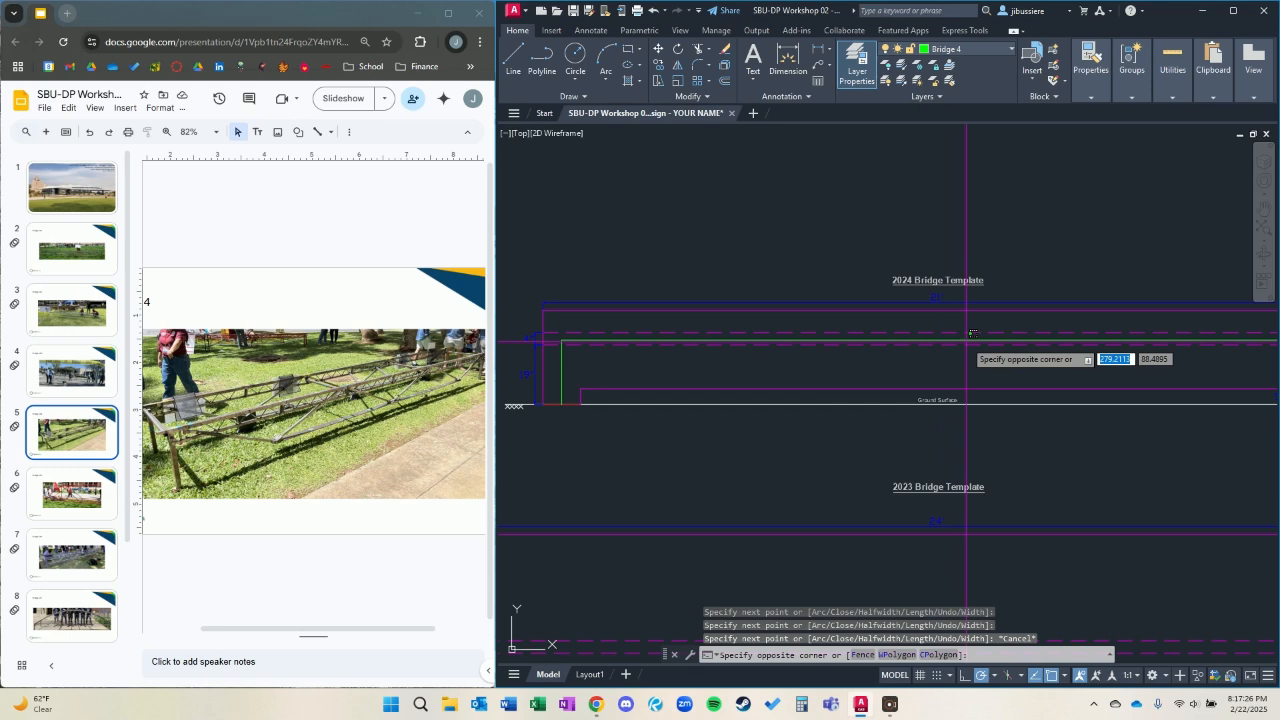
{"action": "scroll", "coordinate": [945, 340], "scroll_direction": "up", "scroll_amount": 2}
{"action": "left_click", "coordinate": [937, 340]}
{"action": "left_click", "coordinate": [929, 340]}
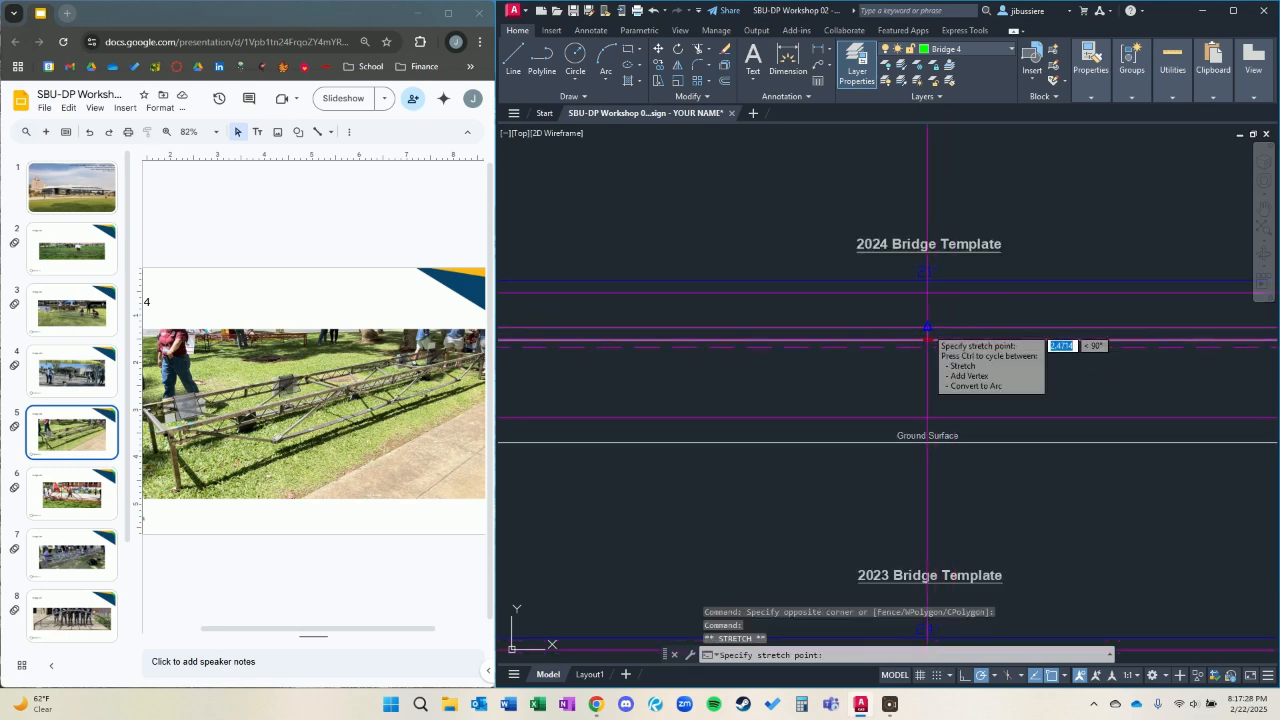
{"action": "scroll", "coordinate": [929, 345], "scroll_direction": "up", "scroll_amount": 3}
{"action": "scroll", "coordinate": [929, 345], "scroll_direction": "down", "scroll_amount": 3}
{"action": "middle_click_drag", "start_coordinate": [923, 345], "coordinate": [1151, 291]}
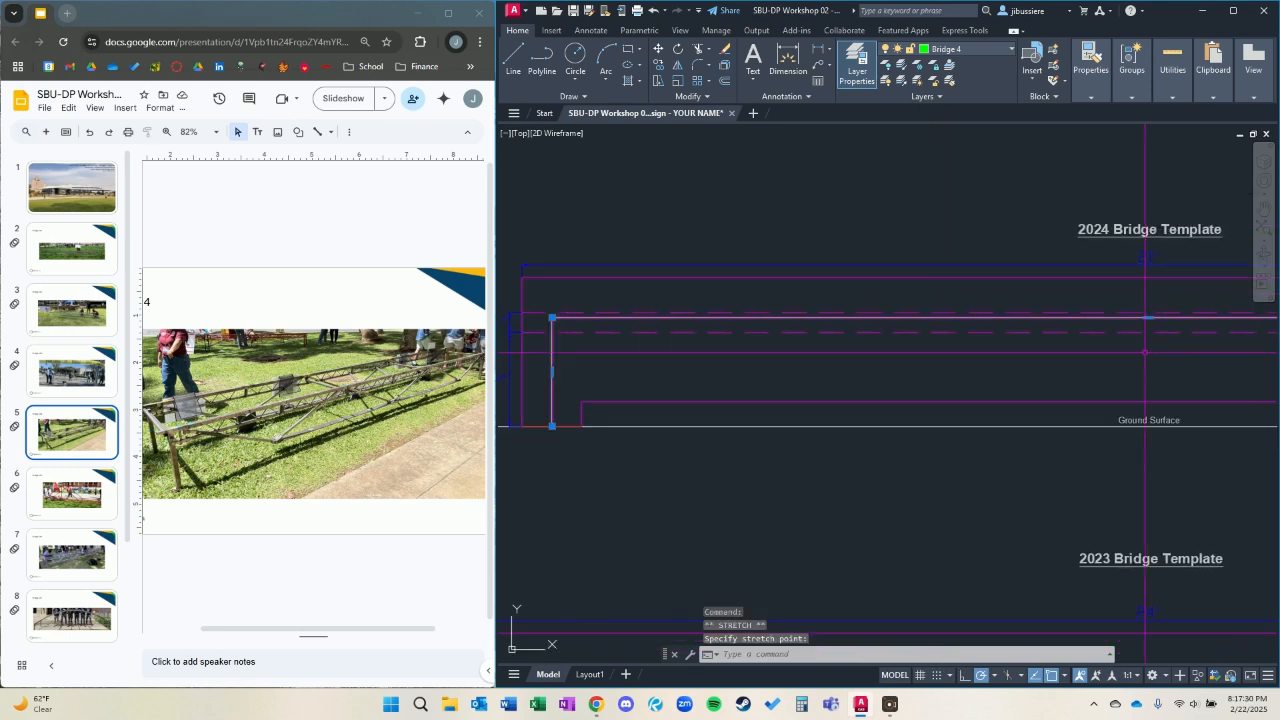
{"action": "key", "text": "Escape"}
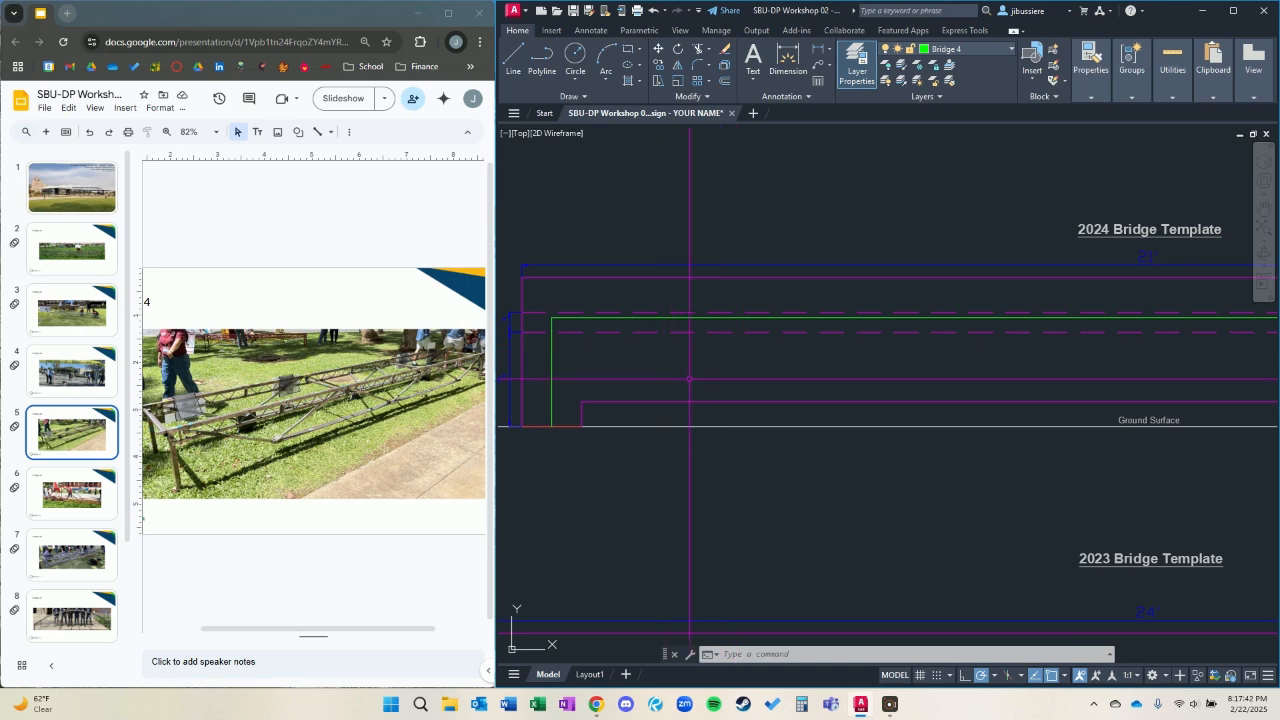
Try to draw a polyline diagonal from the frame's upper left corner to the clearance line, and undo it.
{"action": "type", "text": "l"}
{"action": "key", "text": "Return"}
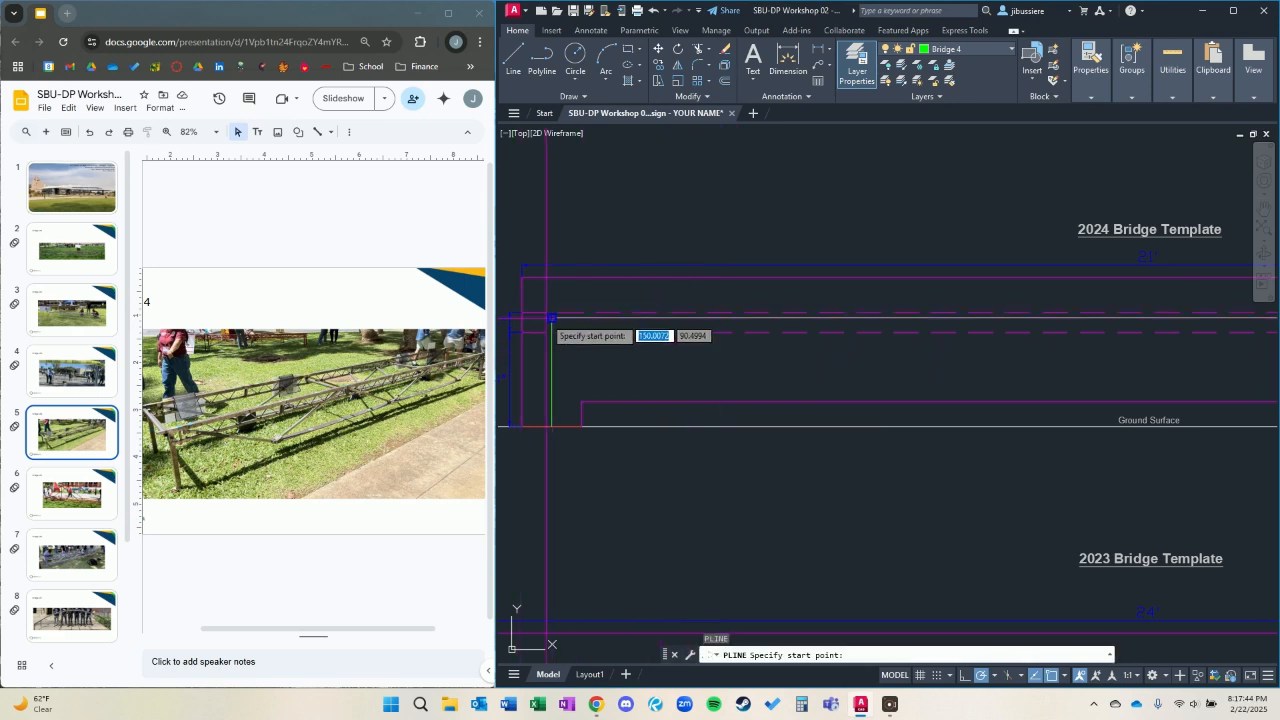
{"action": "left_click", "coordinate": [552, 318]}
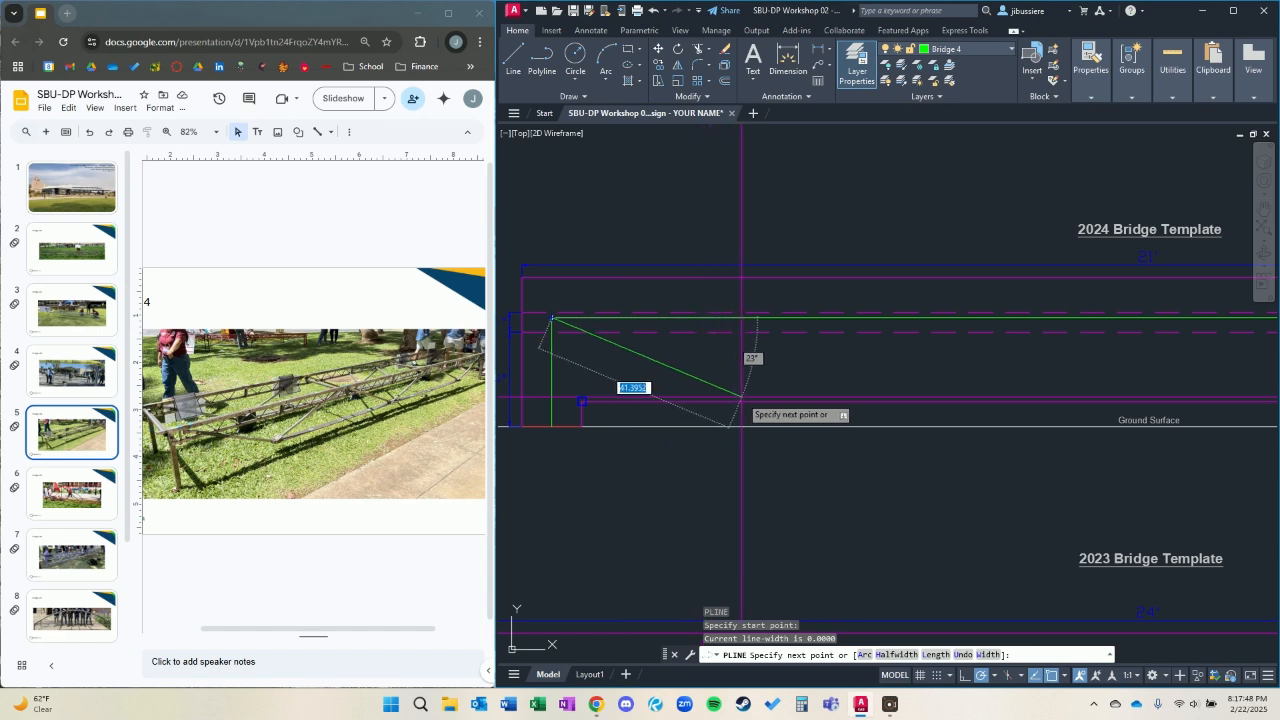
{"action": "left_click", "coordinate": [741, 397]}
{"action": "scroll", "coordinate": [938, 396], "scroll_direction": "down", "scroll_amount": 2}
{"action": "key", "text": "Escape"}
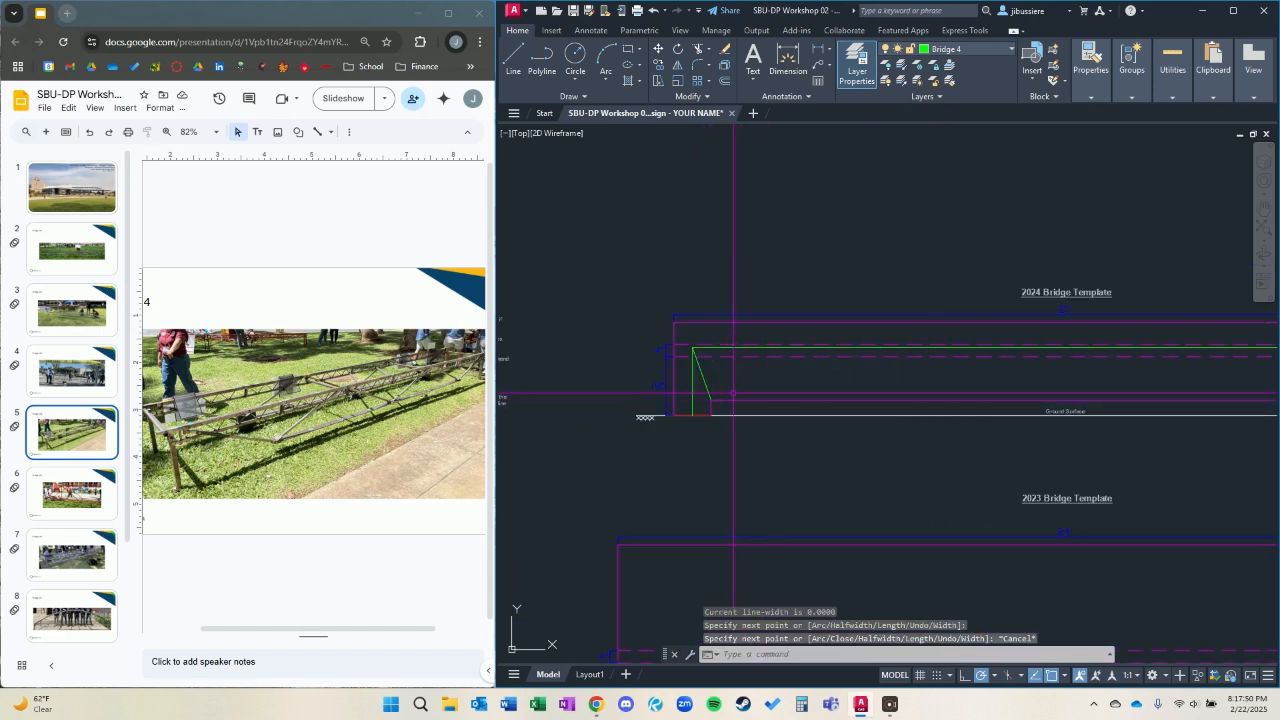
{"action": "scroll", "coordinate": [700, 395], "scroll_direction": "up", "scroll_amount": 2}
{"action": "left_click", "coordinate": [717, 400]}
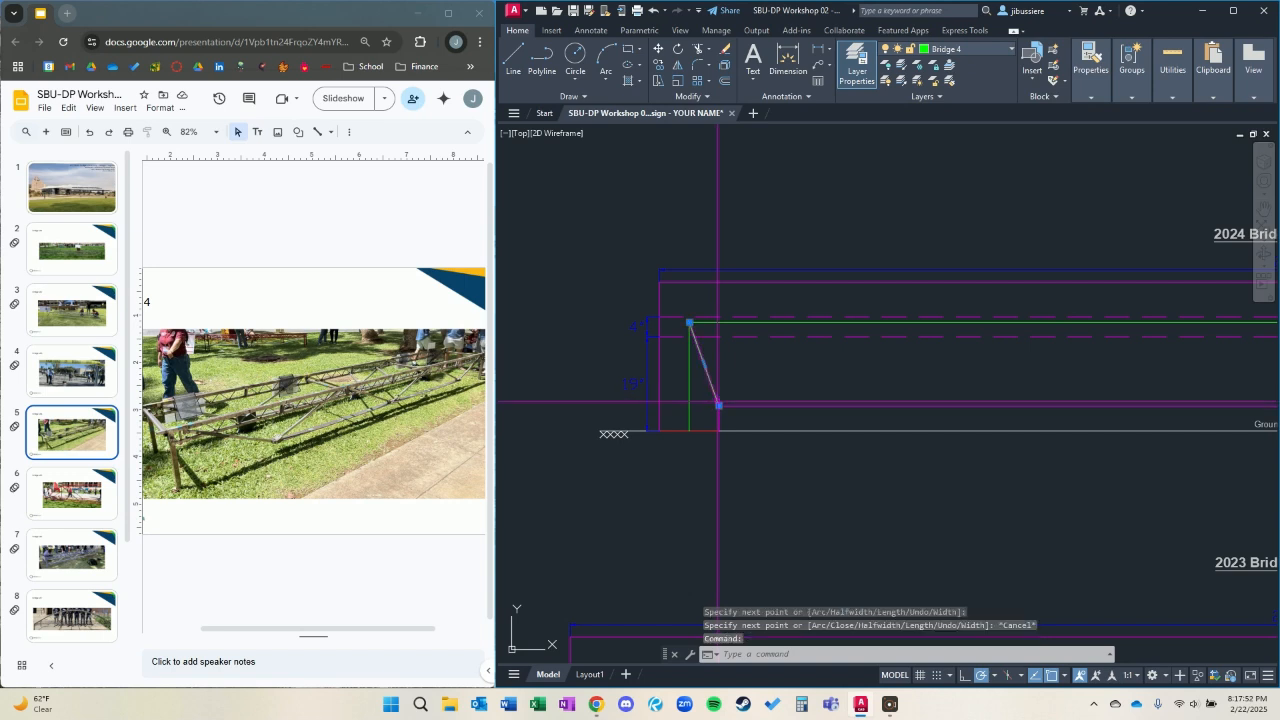
{"action": "key", "text": "ctrl+z"}
{"action": "key", "text": "ctrl+z"}
With object snap off, draw a polyline diagonal about 43 long at 23° from the frame's upper left corner to just above the clearance line.
{"action": "scroll", "coordinate": [579, 362], "scroll_direction": "up", "scroll_amount": 4}
{"action": "middle_click_drag", "start_coordinate": [594, 358], "coordinate": [702, 359]}
{"action": "type", "text": "pl"}
{"action": "key", "text": "Return"}
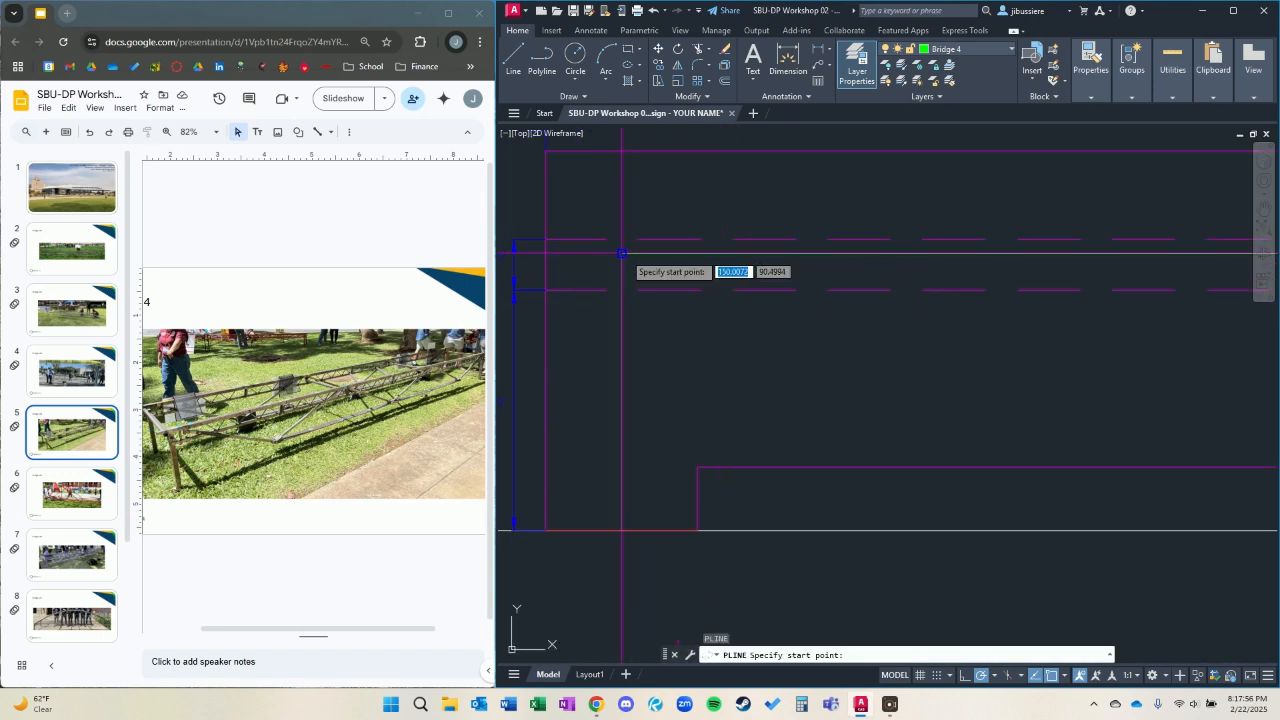
{"action": "left_click", "coordinate": [622, 254]}
{"action": "scroll", "coordinate": [855, 431], "scroll_direction": "down", "scroll_amount": 4}
{"action": "key", "text": "F3"}
{"action": "scroll", "coordinate": [900, 455], "scroll_direction": "up", "scroll_amount": 4}
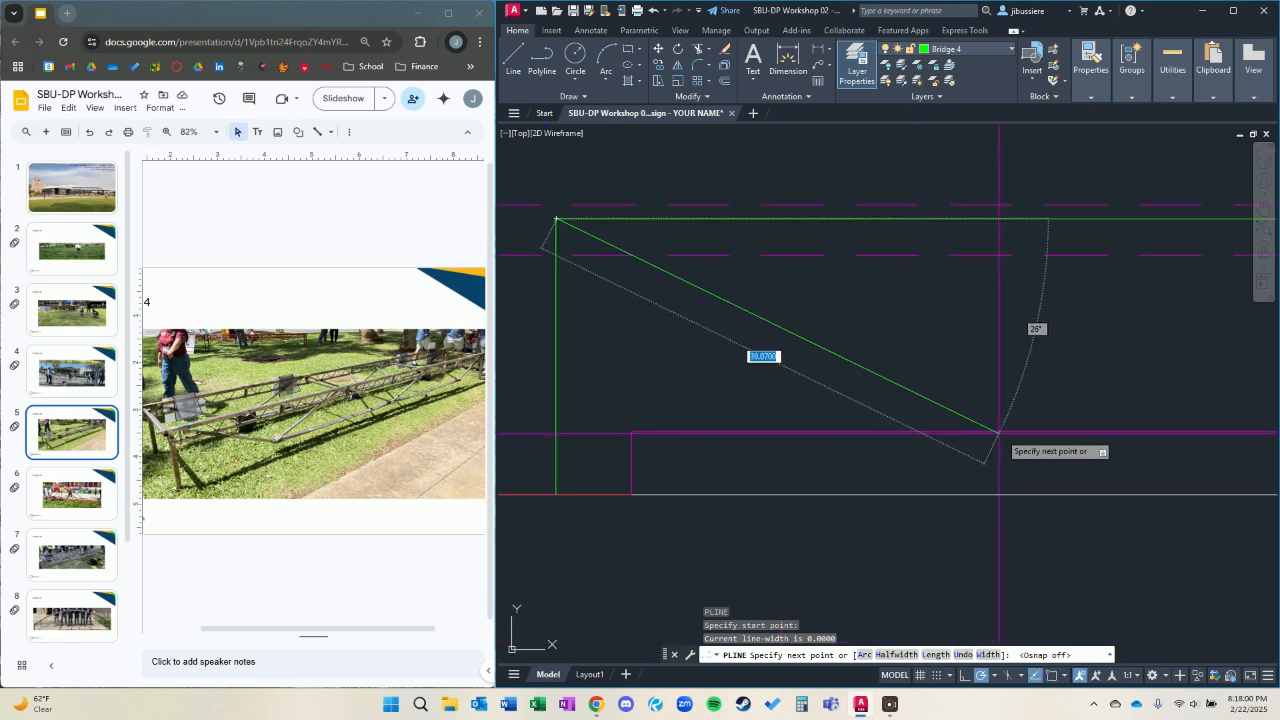
{"action": "left_click", "coordinate": [1057, 425]}
Turn object snap back on and continue the polyline horizontally above the clearance line and up to the frame's upper right corner.
{"action": "scroll", "coordinate": [1160, 494], "scroll_direction": "down", "scroll_amount": 4}
{"action": "middle_click_drag", "start_coordinate": [1170, 488], "coordinate": [850, 456]}
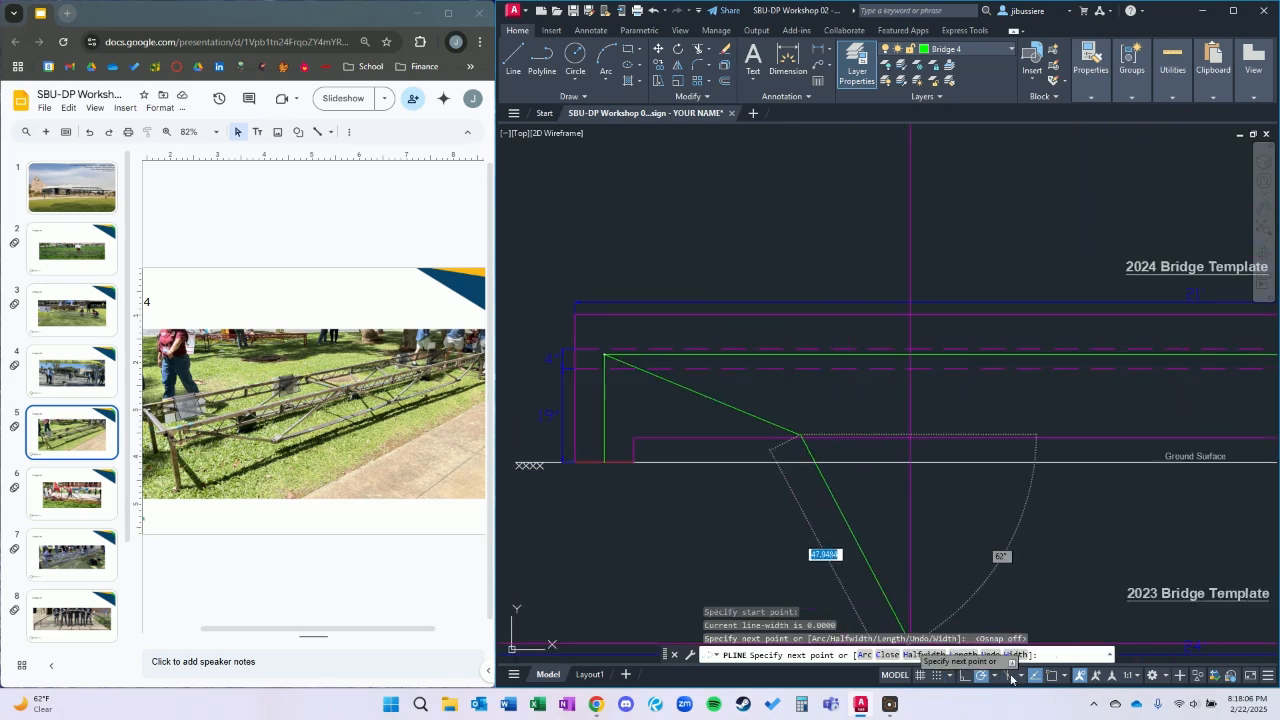
{"action": "scroll", "coordinate": [1051, 423], "scroll_direction": "down", "scroll_amount": 4}
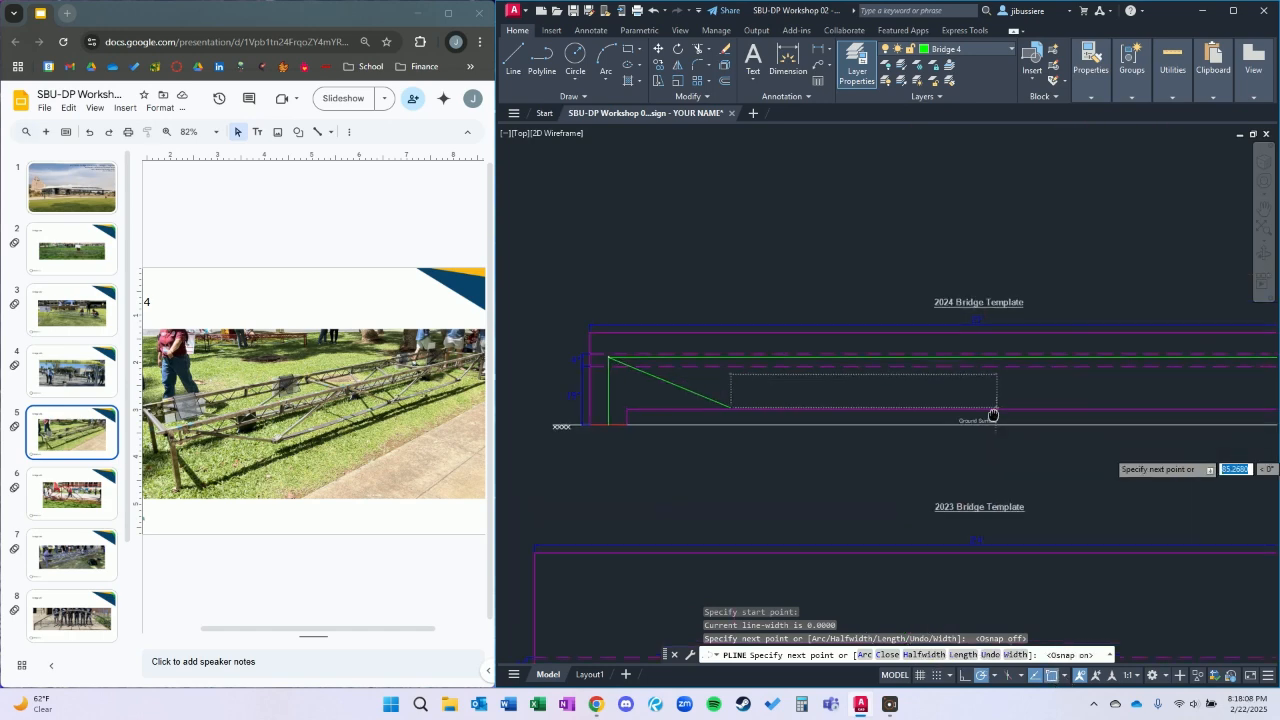
{"action": "scroll", "coordinate": [1100, 420], "scroll_direction": "up", "scroll_amount": 6}
{"action": "middle_click_drag", "start_coordinate": [1164, 432], "coordinate": [751, 417]}
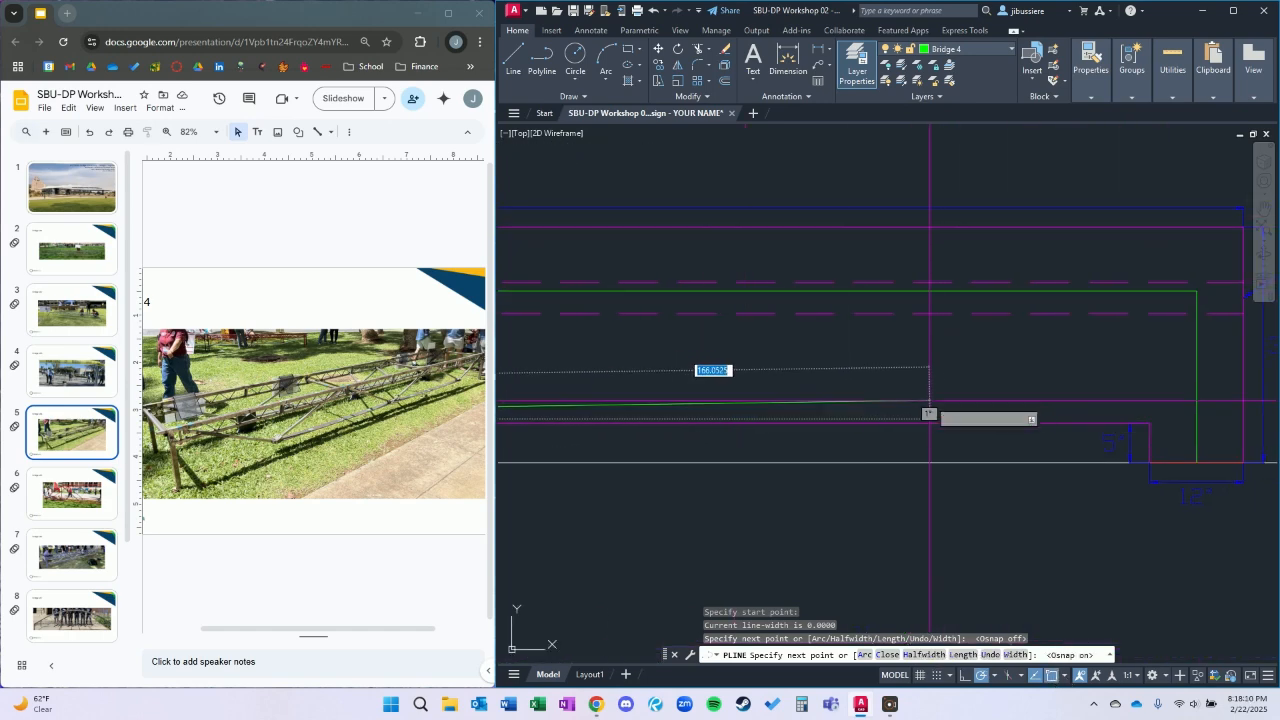
{"action": "left_click", "coordinate": [966, 418]}
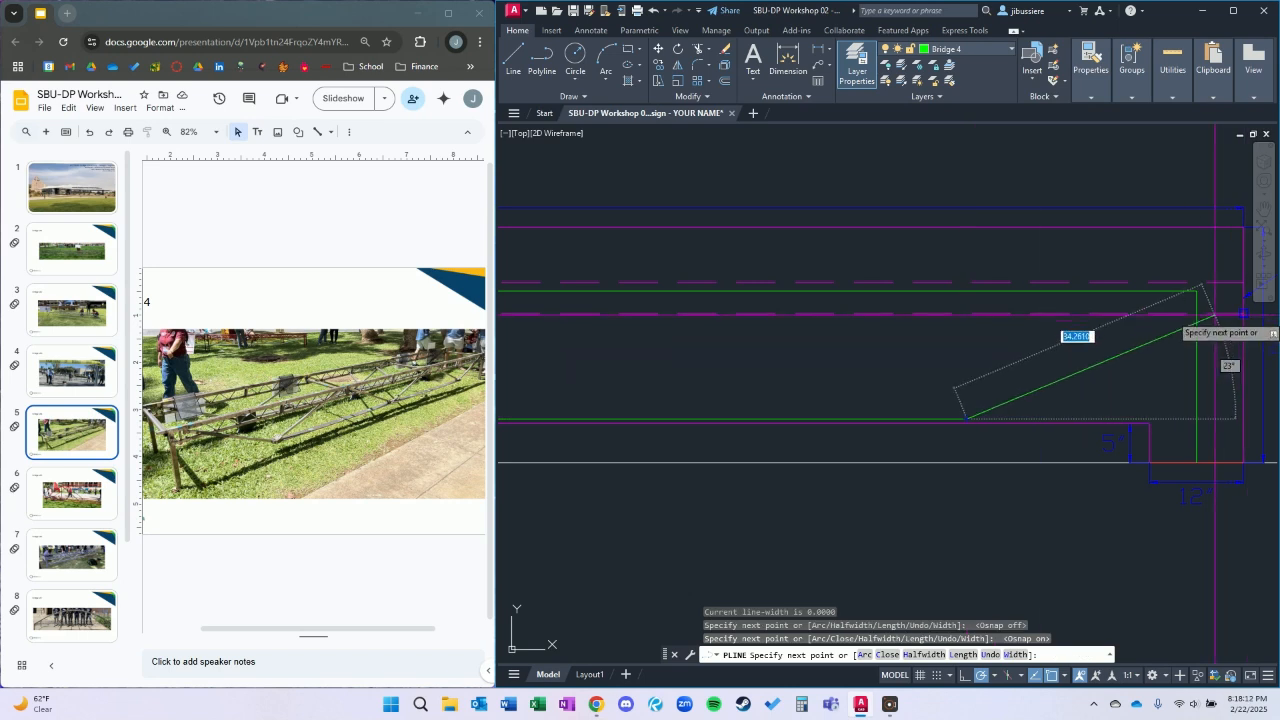
{"action": "left_click", "coordinate": [1196, 291]}
{"action": "key", "text": "Escape"}
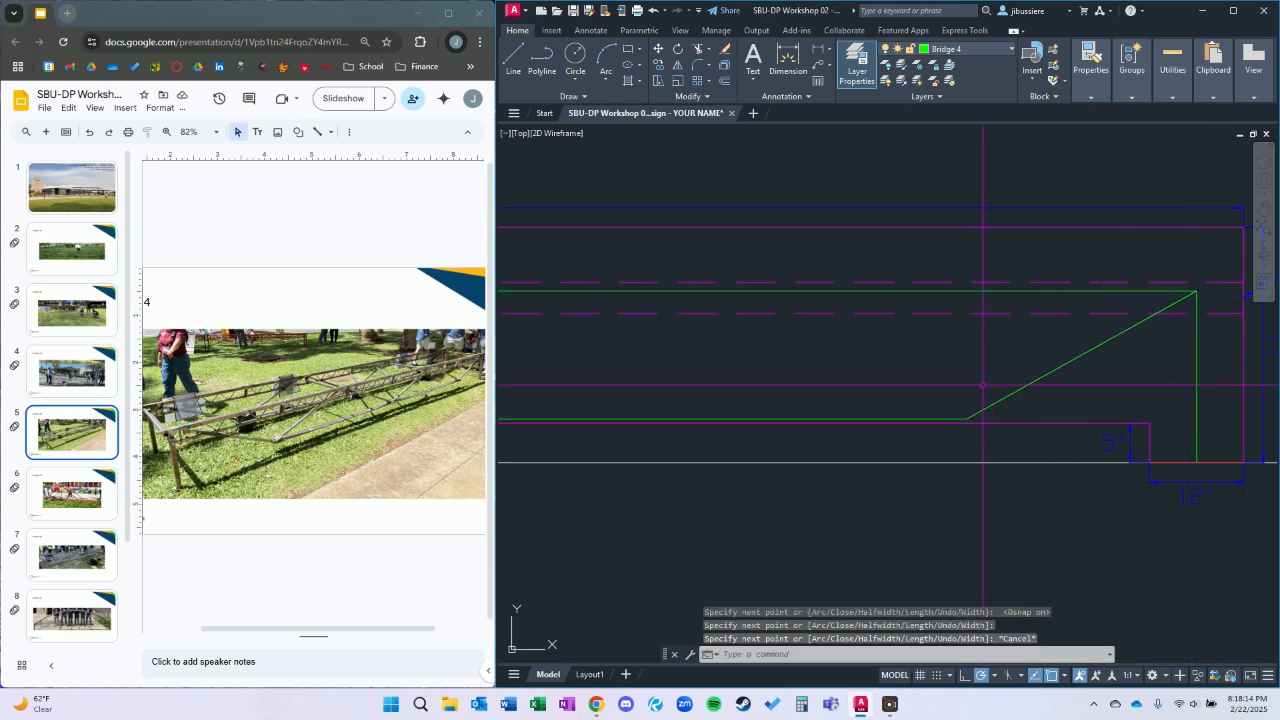
Stretch the lower chord's right vertex horizontally inward so the right diagonal resembles the left one.
{"action": "left_click", "coordinate": [1027, 397]}
{"action": "left_click", "coordinate": [1026, 397]}
{"action": "left_click", "coordinate": [987, 408]}
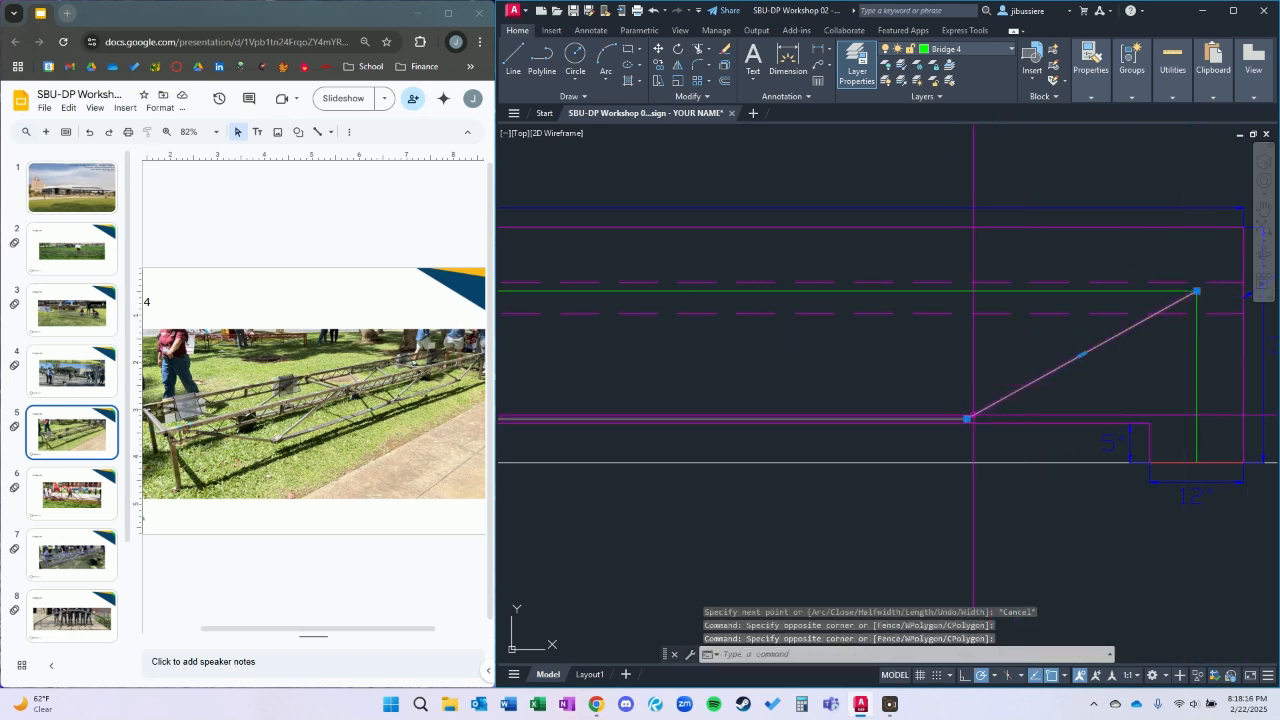
{"action": "left_click", "coordinate": [966, 418]}
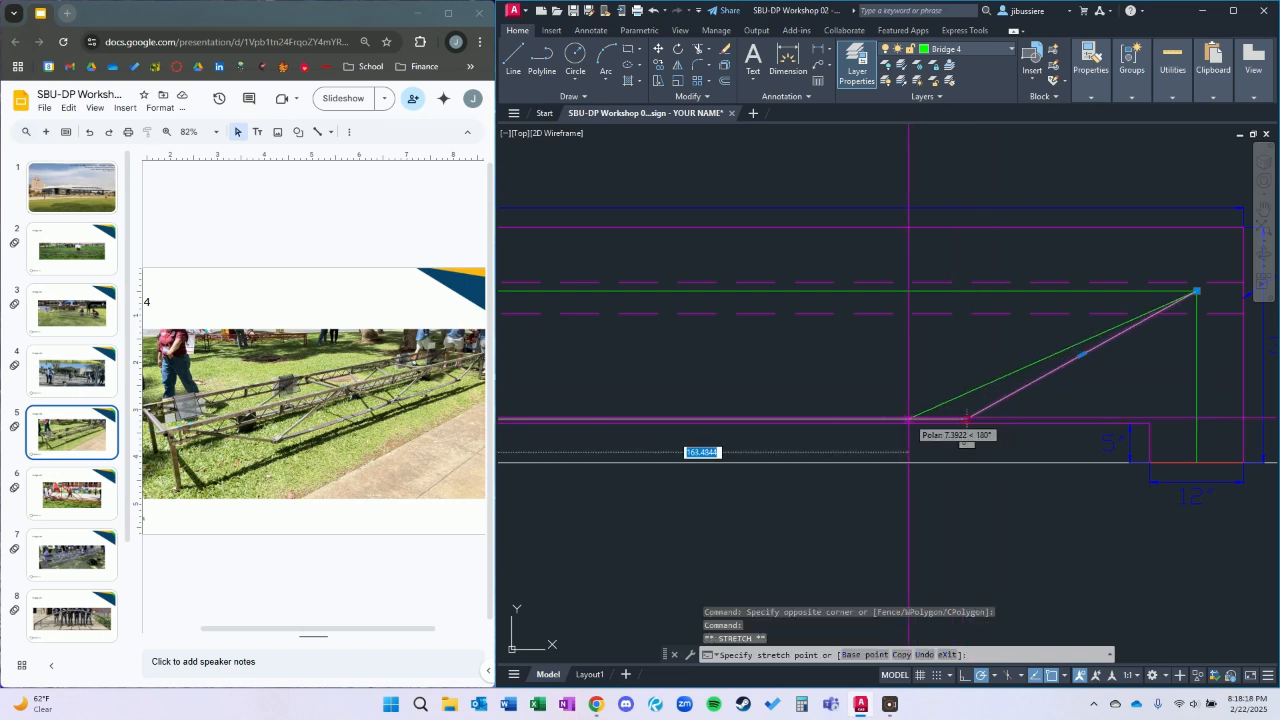
{"action": "scroll", "coordinate": [905, 418], "scroll_direction": "down", "scroll_amount": 5}
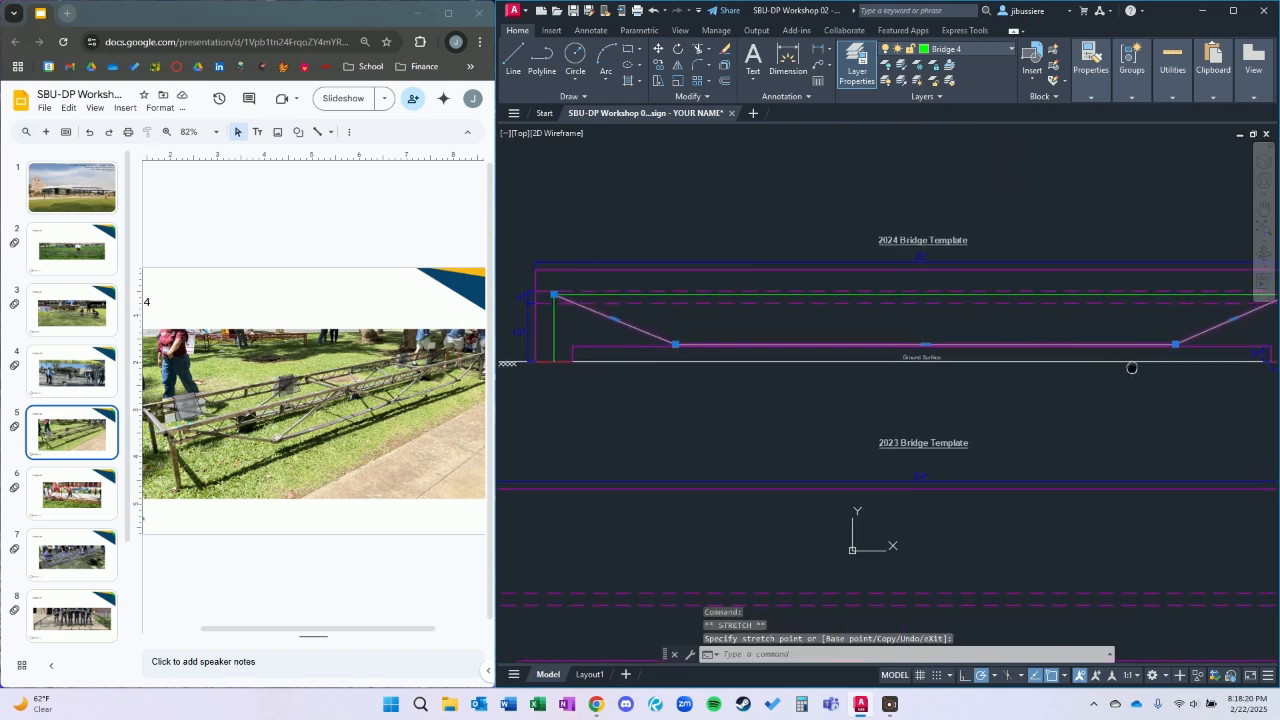
{"action": "left_click", "coordinate": [1128, 369]}
{"action": "left_click", "coordinate": [1122, 370]}
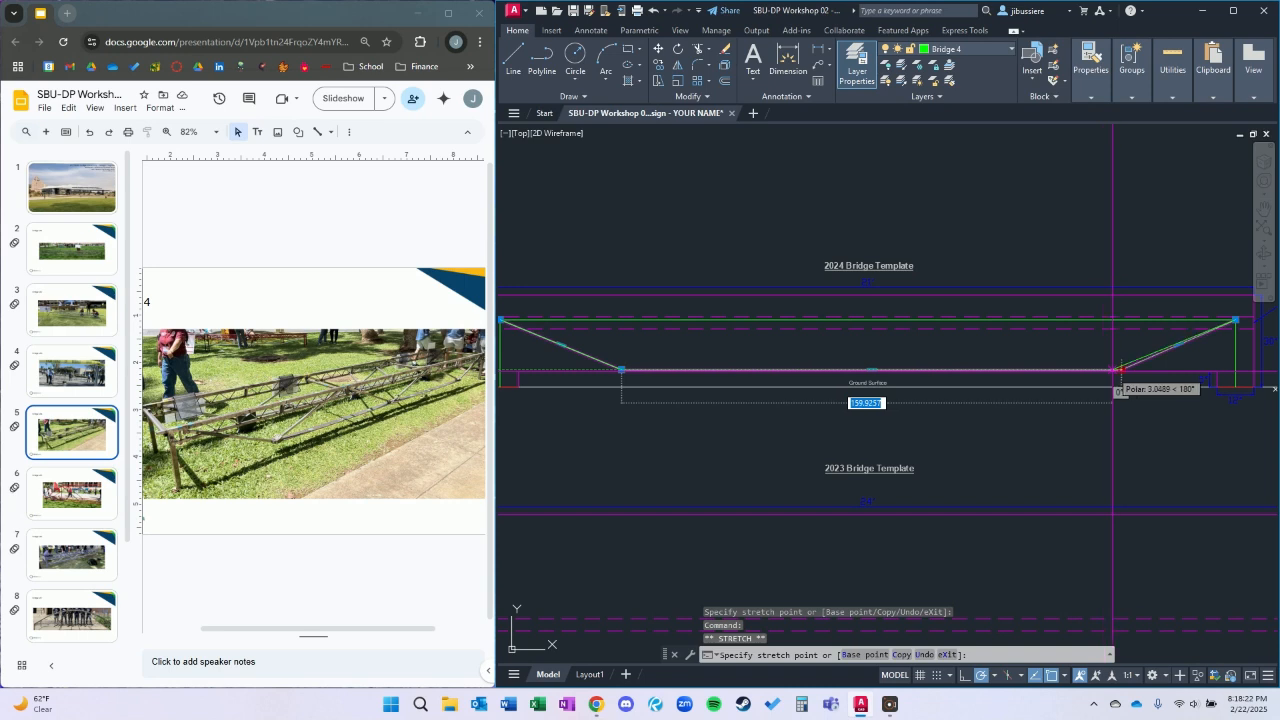
{"action": "left_click", "coordinate": [1109, 370]}
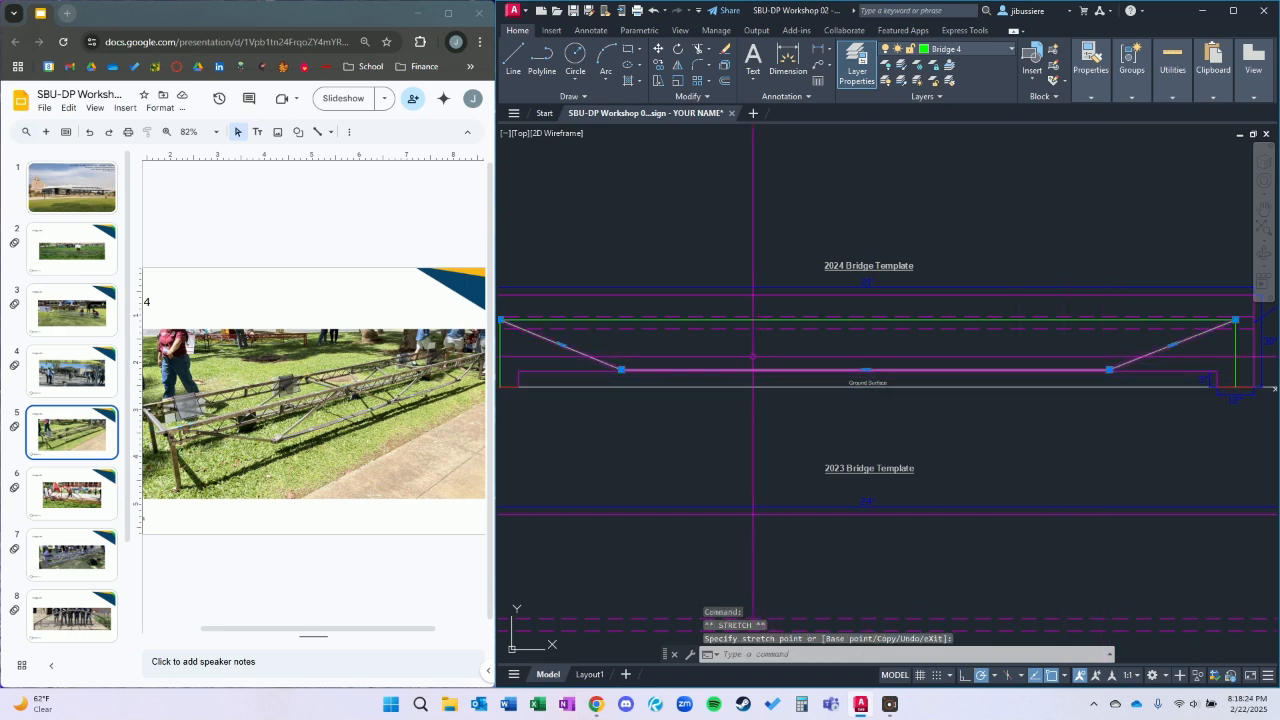
{"action": "left_click", "coordinate": [1109, 370]}
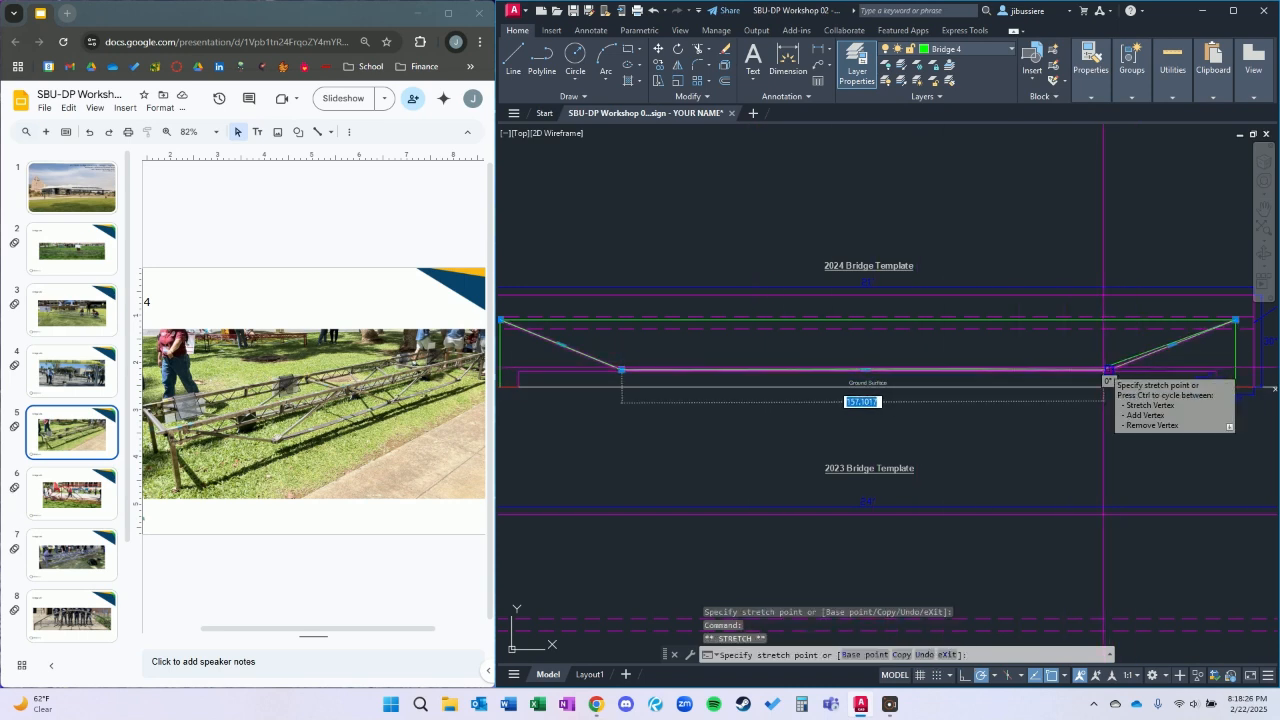
{"action": "left_click", "coordinate": [1097, 370]}
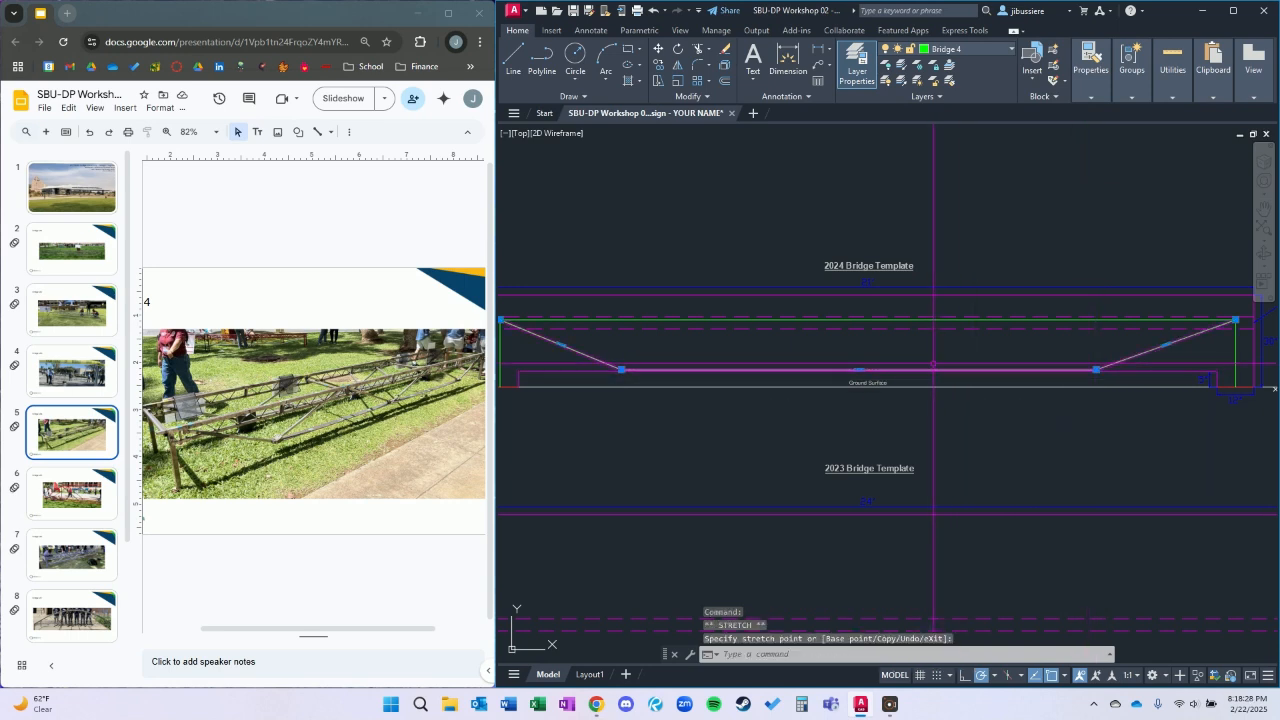
{"action": "key", "text": "Escape"}
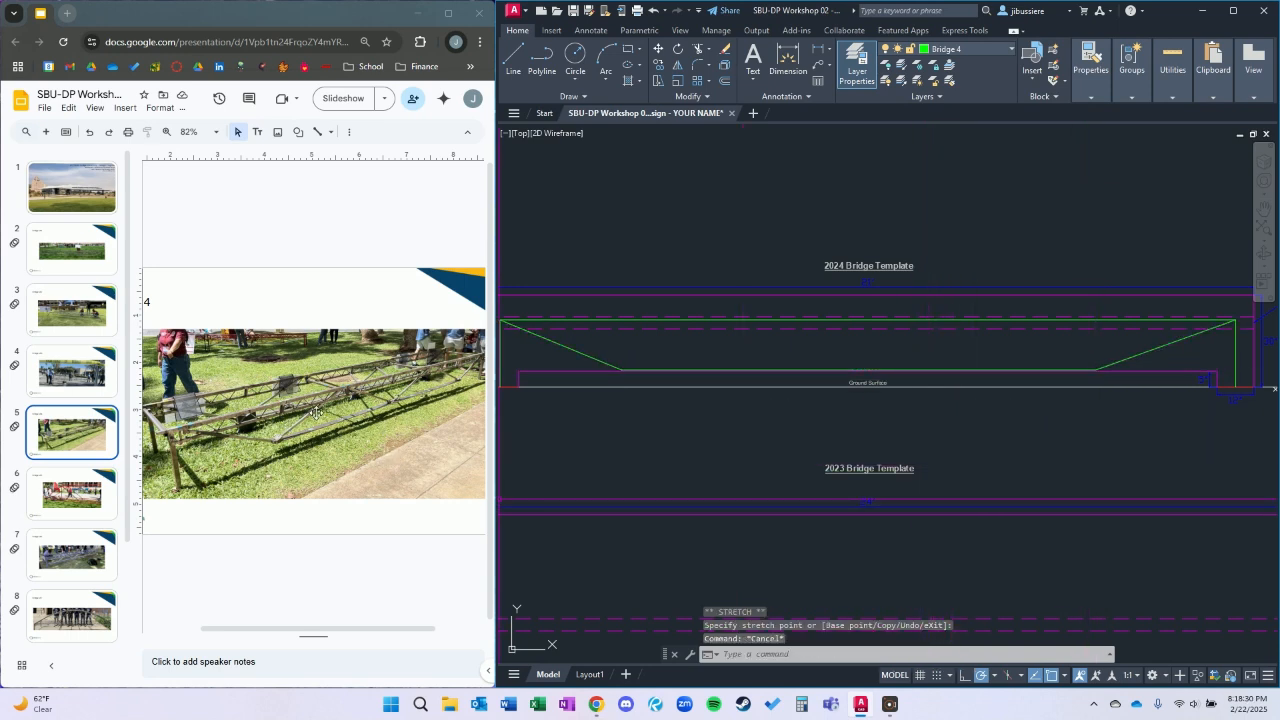
Draw a polyline from the lower chord's right vertex up to the top chord and down to the lower chord's midpoint.
{"action": "type", "text": "l"}
{"action": "key", "text": "Return"}
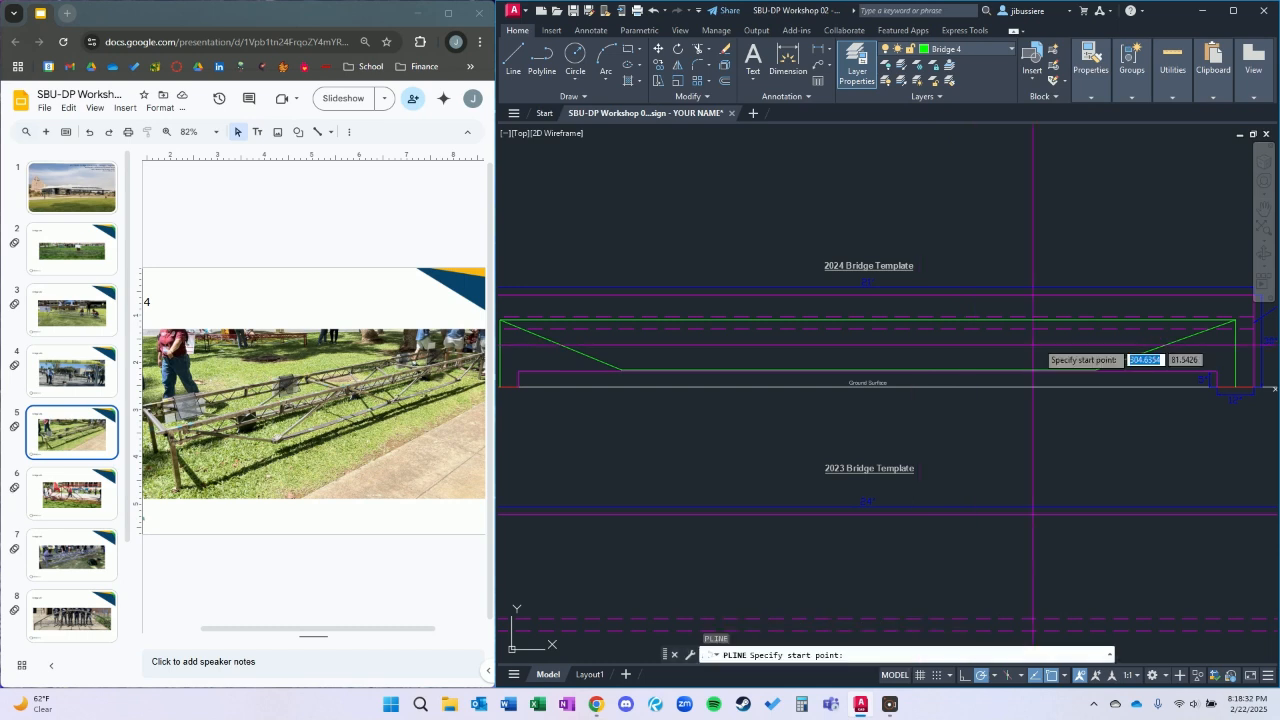
{"action": "left_click", "coordinate": [1097, 370]}
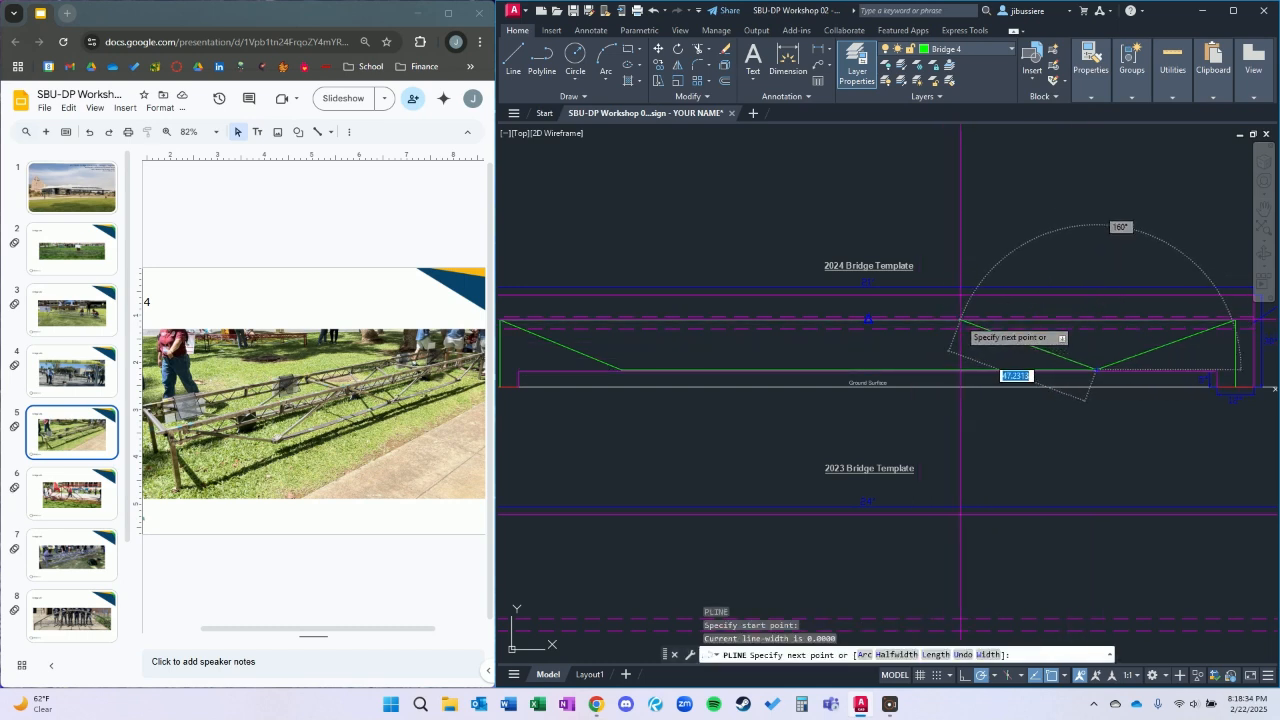
{"action": "key", "text": "Return"}
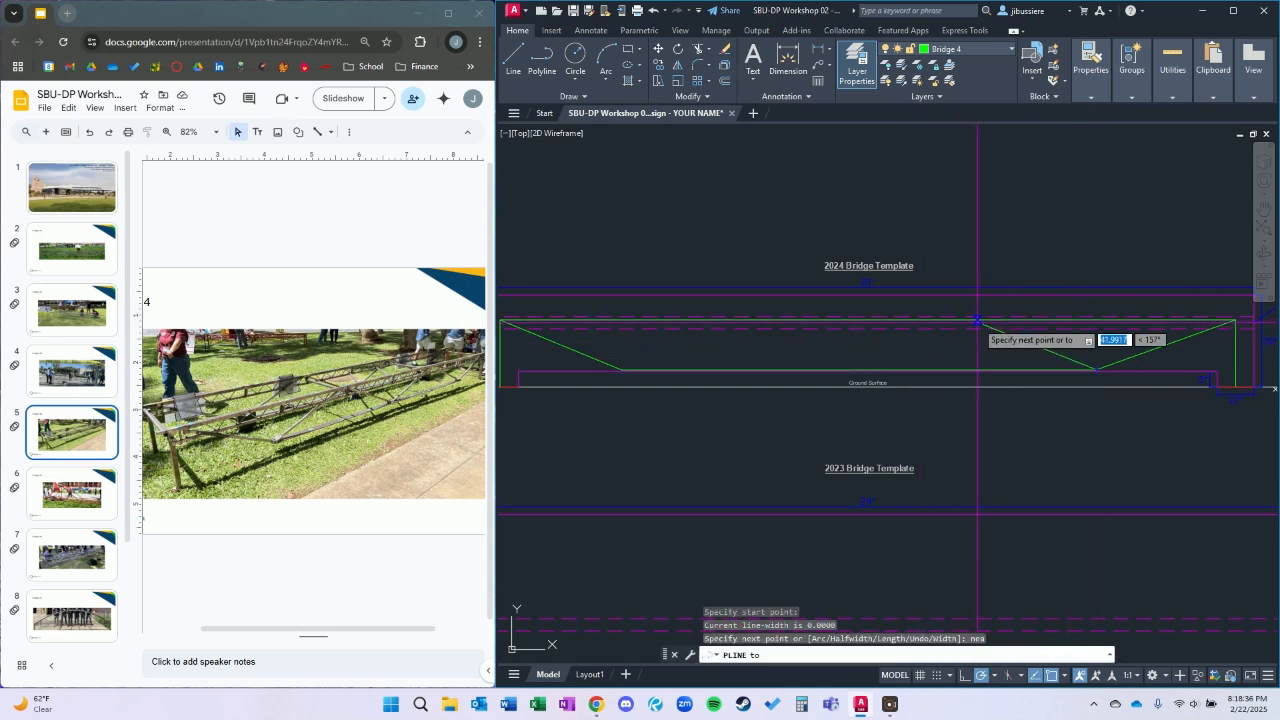
{"action": "left_click", "coordinate": [988, 320]}
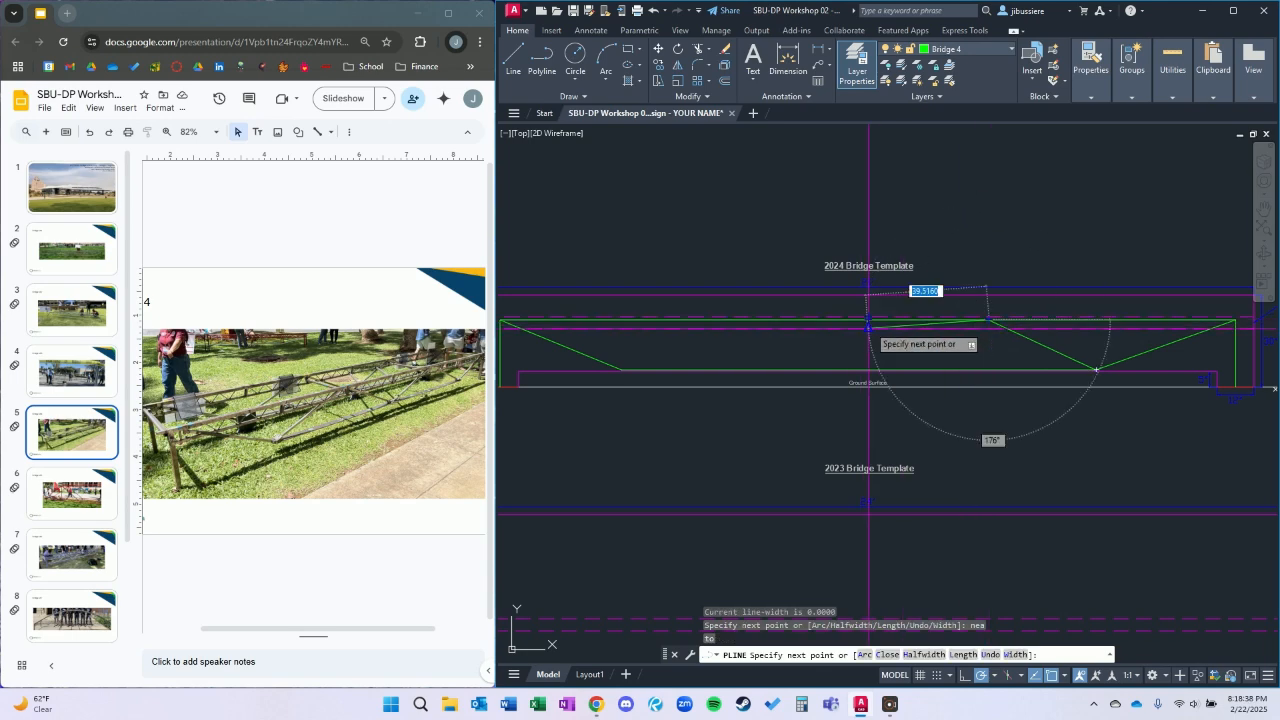
{"action": "scroll", "coordinate": [868, 372], "scroll_direction": "up", "scroll_amount": 5}
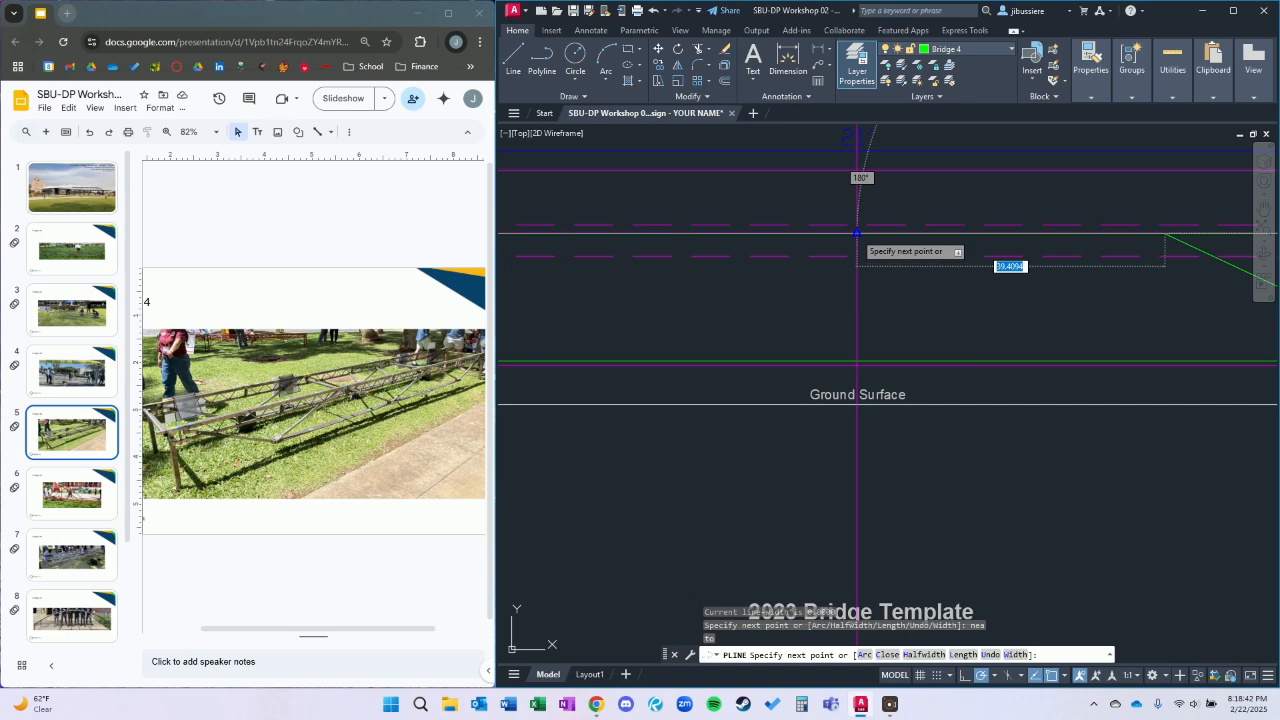
{"action": "left_click", "coordinate": [858, 360]}
{"action": "scroll", "coordinate": [914, 343], "scroll_direction": "down", "scroll_amount": 5}
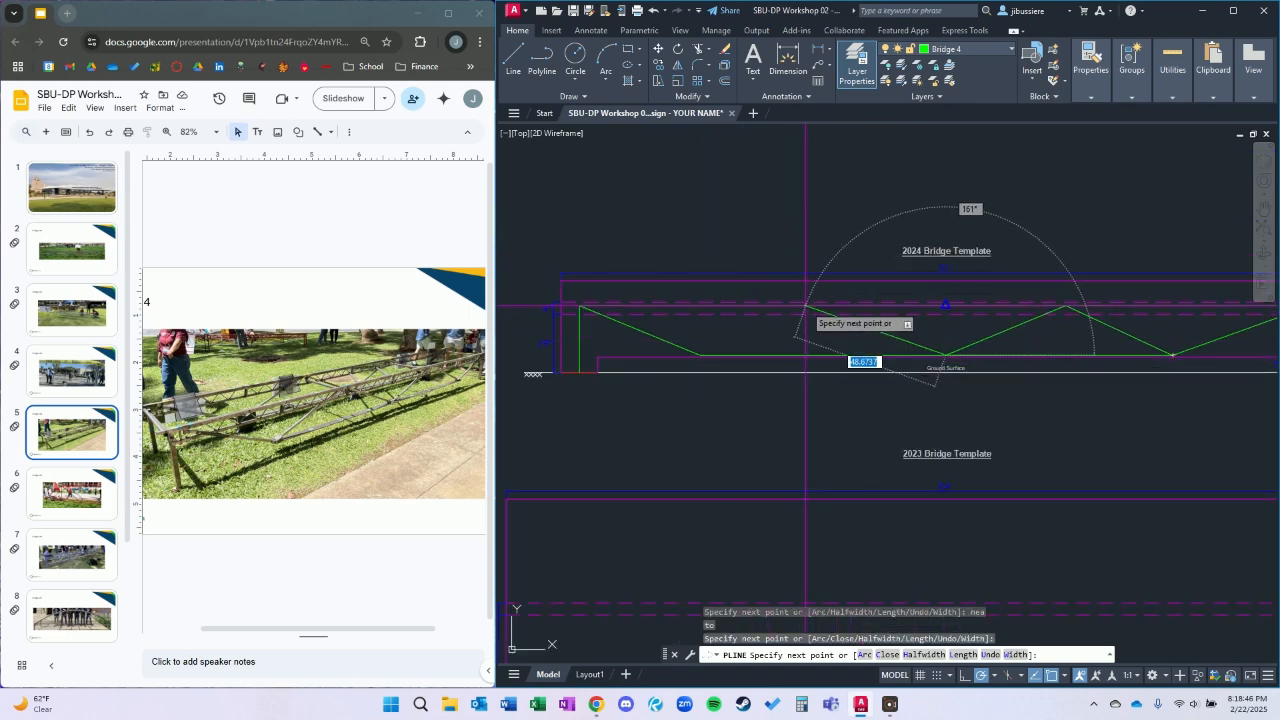
Continue the polyline with a nearest snap up to the top chord, finish it at the lower chord's left vertex.
{"action": "type", "text": "nea"}
{"action": "key", "text": "Return"}
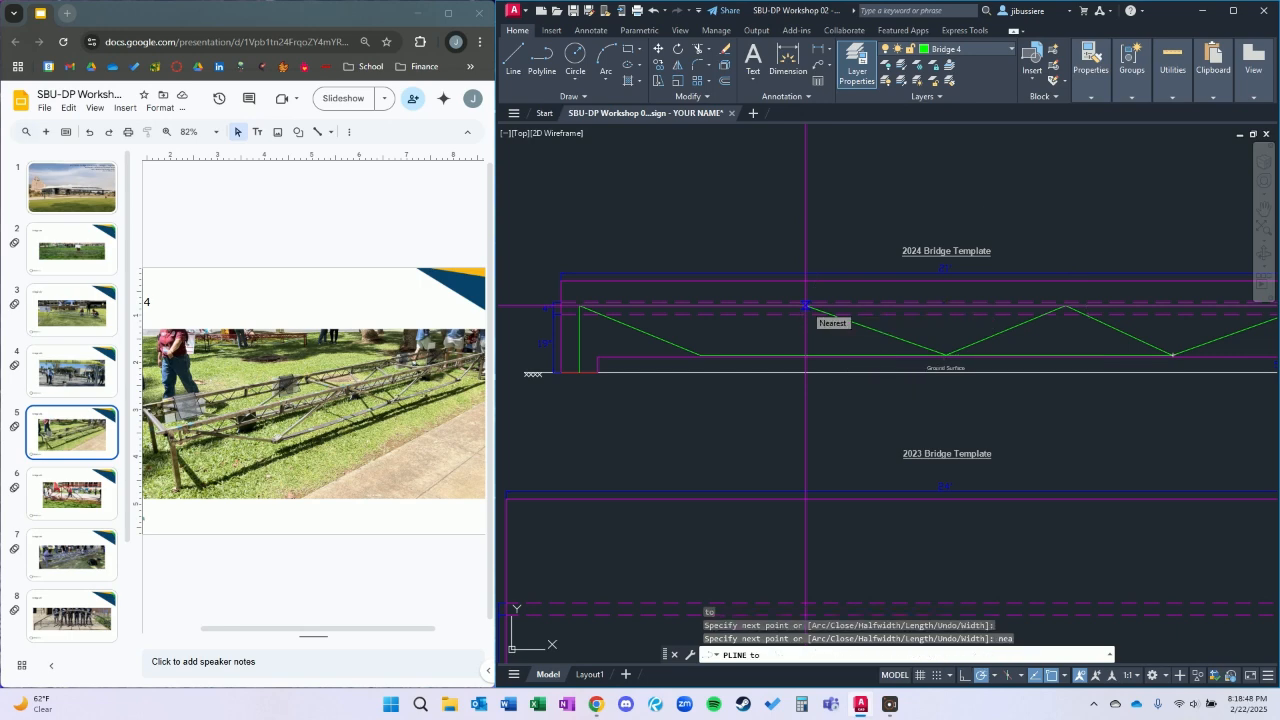
{"action": "left_click", "coordinate": [690, 358]}
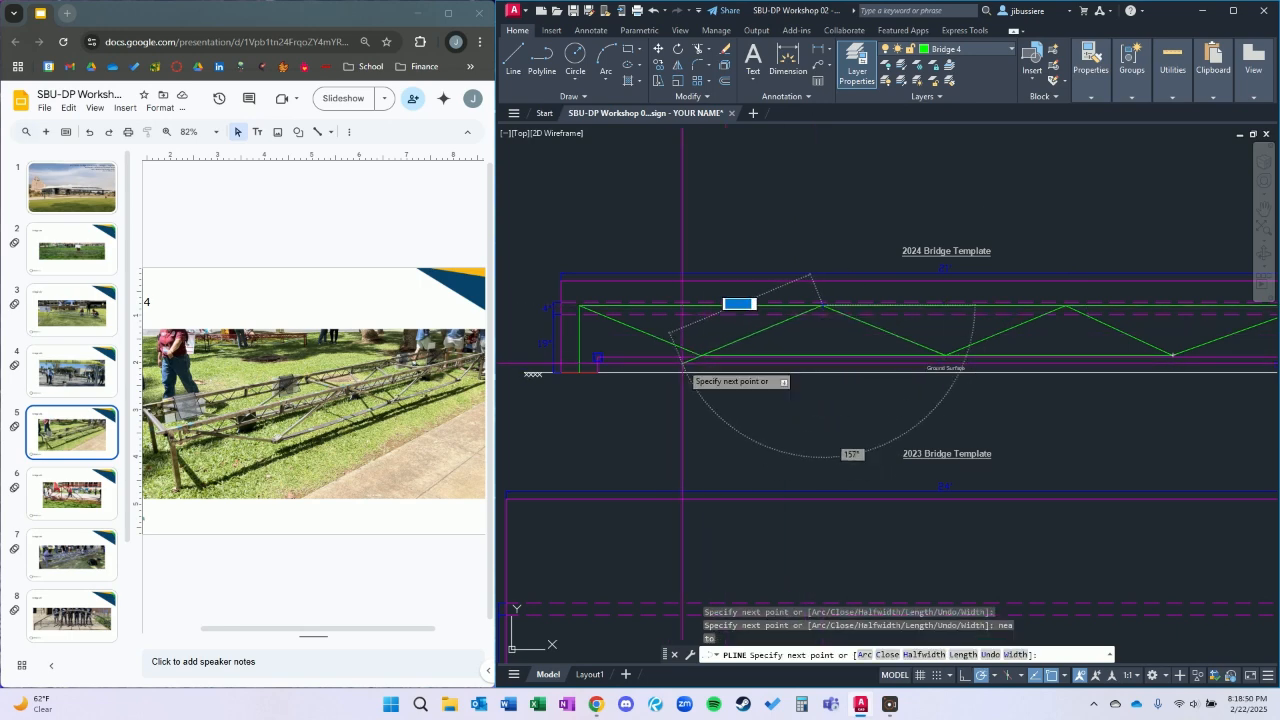
{"action": "scroll", "coordinate": [692, 358], "scroll_direction": "up", "scroll_amount": 4}
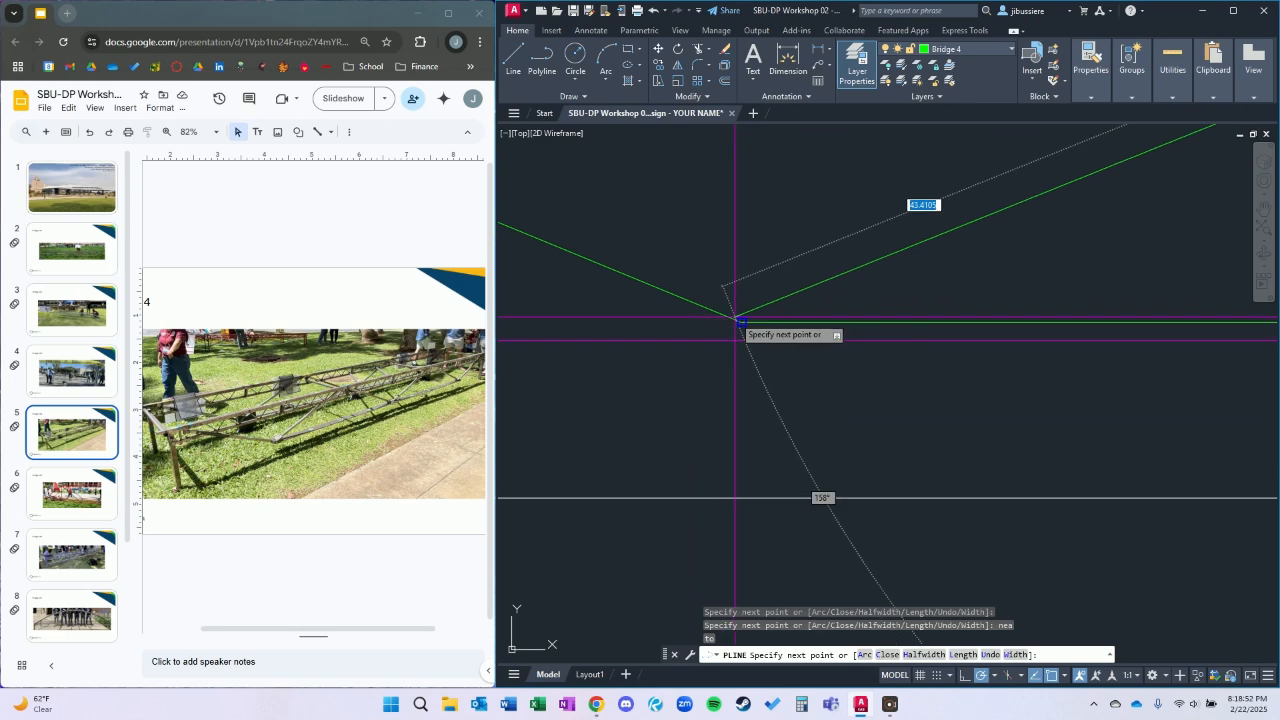
{"action": "scroll", "coordinate": [749, 306], "scroll_direction": "down", "scroll_amount": 6}
{"action": "key", "text": "Escape"}
{"action": "scroll", "coordinate": [1031, 354], "scroll_direction": "up", "scroll_amount": 4}
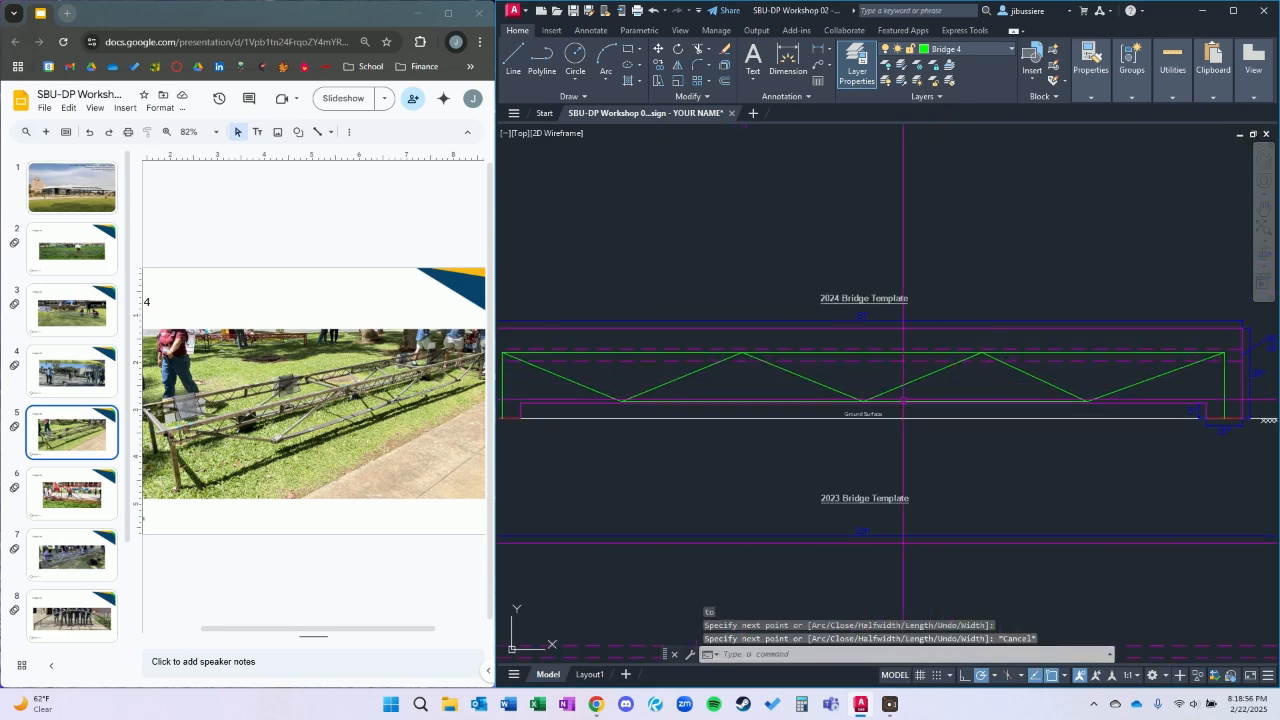
{"action": "scroll", "coordinate": [907, 430], "scroll_direction": "down", "scroll_amount": 2}
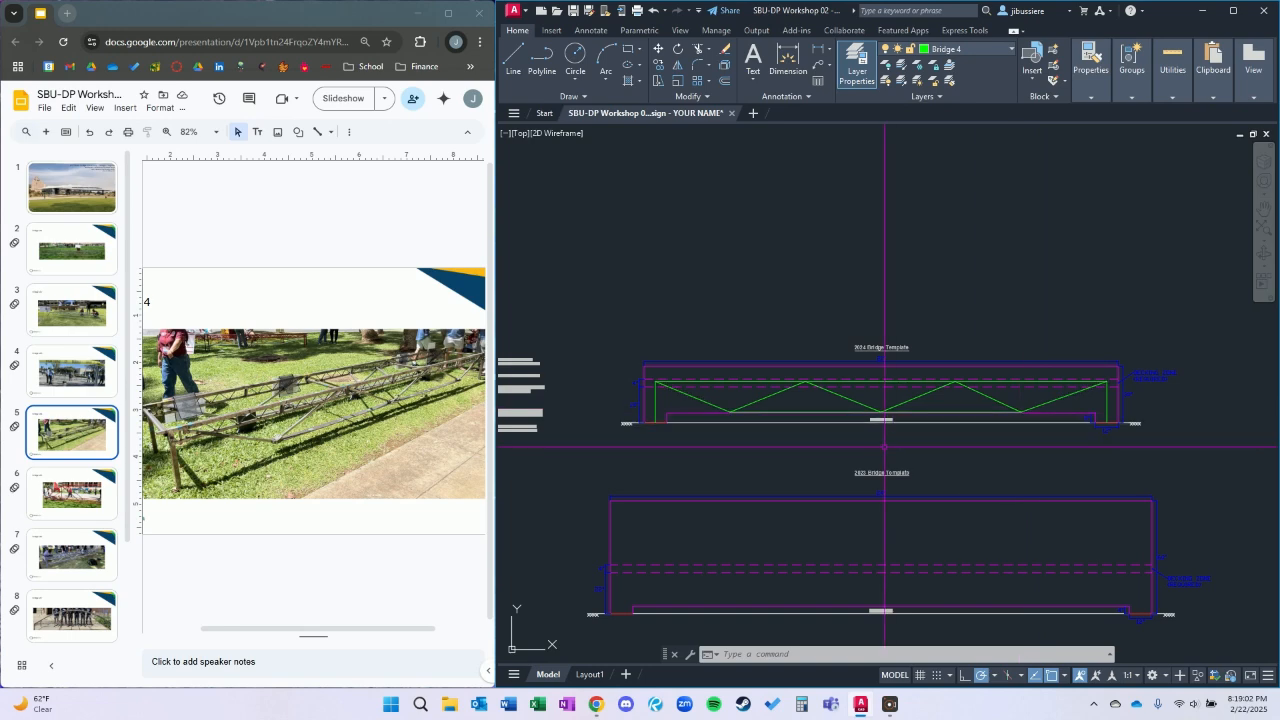
Move the three truss polylines from the 2024 template into the Bridge #4 box, placing the left leg's foot on the box's base line.
{"action": "scroll", "coordinate": [730, 418], "scroll_direction": "up", "scroll_amount": 4}
{"action": "left_click", "coordinate": [829, 369]}
{"action": "left_click", "coordinate": [657, 340]}
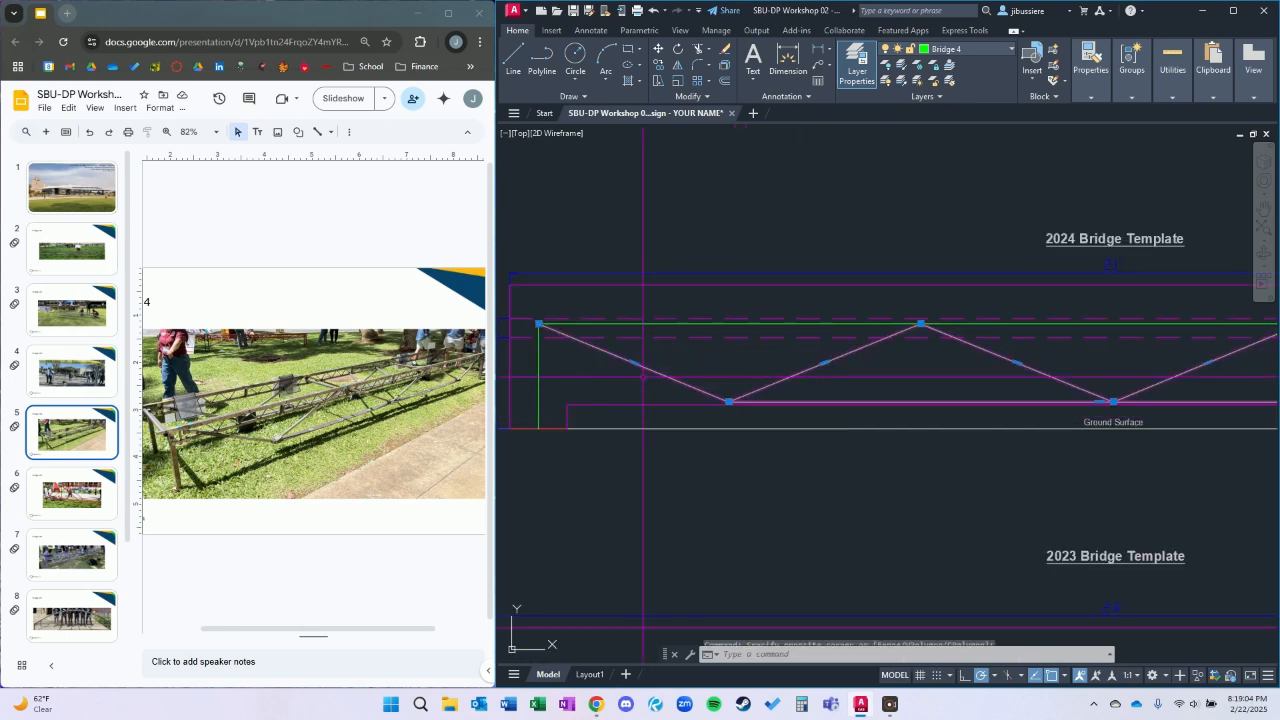
{"action": "left_click", "coordinate": [773, 323]}
{"action": "scroll", "coordinate": [878, 427], "scroll_direction": "down", "scroll_amount": 5}
{"action": "middle_click_drag", "start_coordinate": [965, 446], "coordinate": [869, 446]}
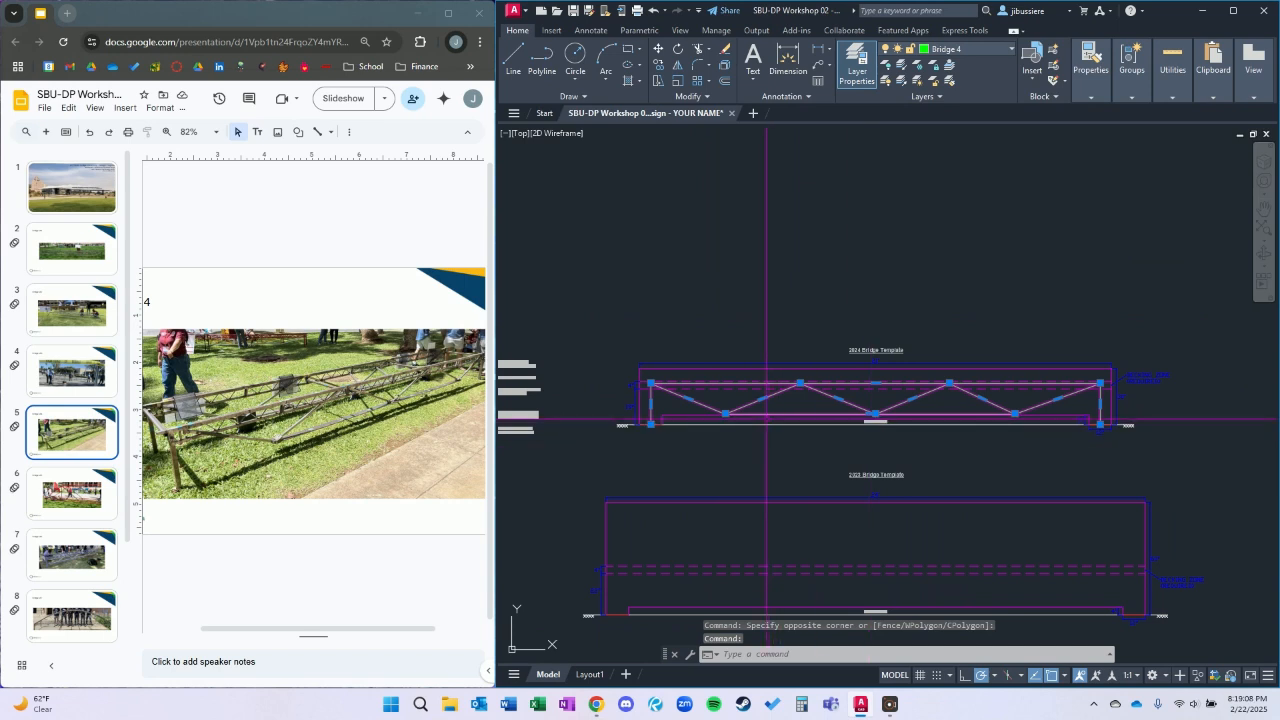
{"action": "type", "text": "o"}
{"action": "key", "text": "Return"}
{"action": "scroll", "coordinate": [636, 415], "scroll_direction": "up", "scroll_amount": 4}
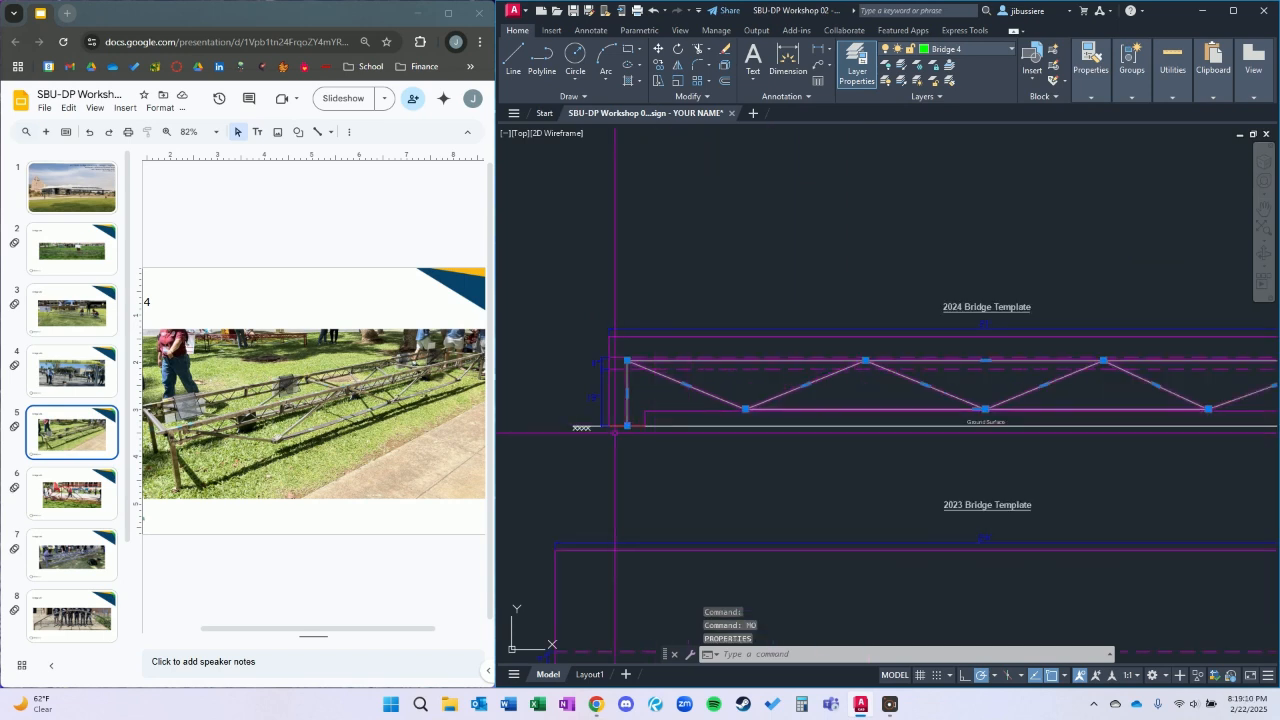
{"action": "type", "text": "m"}
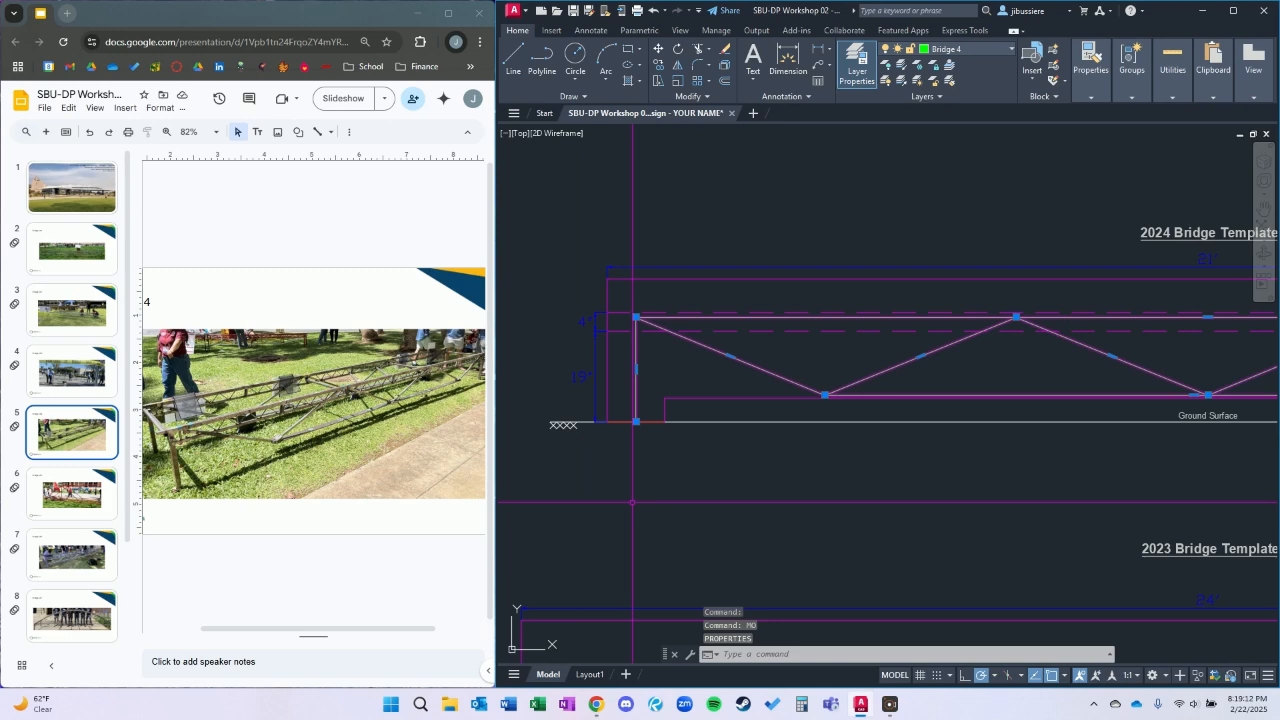
{"action": "key", "text": "Return"}
{"action": "left_click", "coordinate": [638, 420]}
{"action": "scroll", "coordinate": [680, 431], "scroll_direction": "down", "scroll_amount": 7}
{"action": "middle_click_drag", "start_coordinate": [972, 510], "coordinate": [761, 340]}
{"action": "scroll", "coordinate": [768, 370], "scroll_direction": "up", "scroll_amount": 7}
{"action": "middle_click_drag", "start_coordinate": [738, 537], "coordinate": [710, 443]}
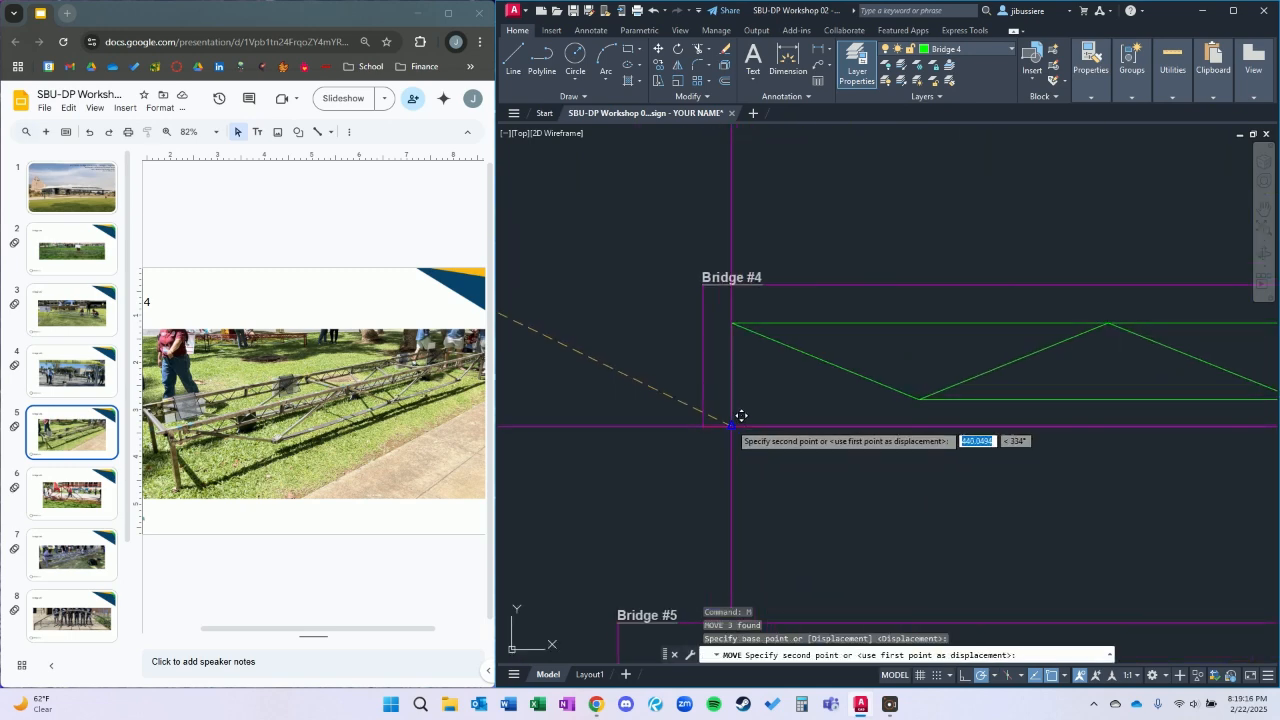
{"action": "left_click", "coordinate": [735, 417]}
Return to the bridge templates and make the Bridge 5 layer current.
{"action": "scroll", "coordinate": [866, 410], "scroll_direction": "down", "scroll_amount": 3}
{"action": "mouse_move", "coordinate": [597, 169]}
{"action": "middle_mouse_down"}
{"action": "mouse_move", "coordinate": [701, 289]}
{"action": "mouse_move", "coordinate": [978, 379]}
{"action": "middle_mouse_up"}
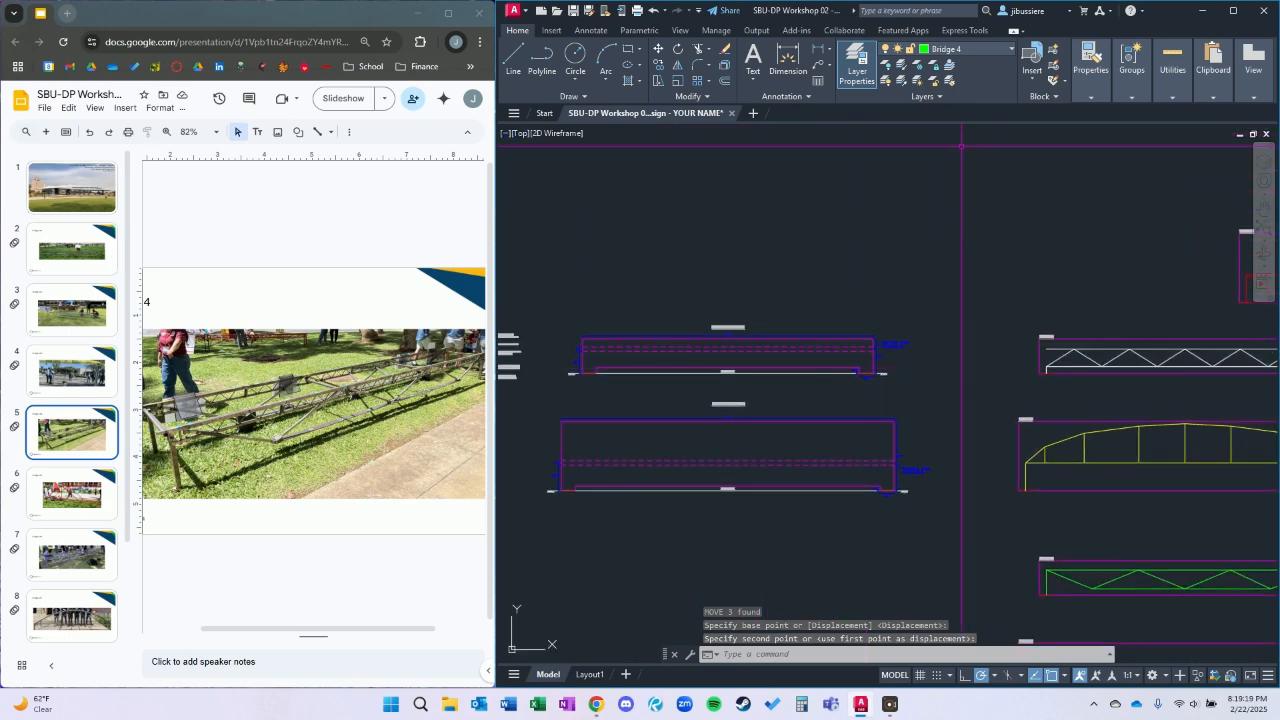
{"action": "left_click", "coordinate": [965, 50]}
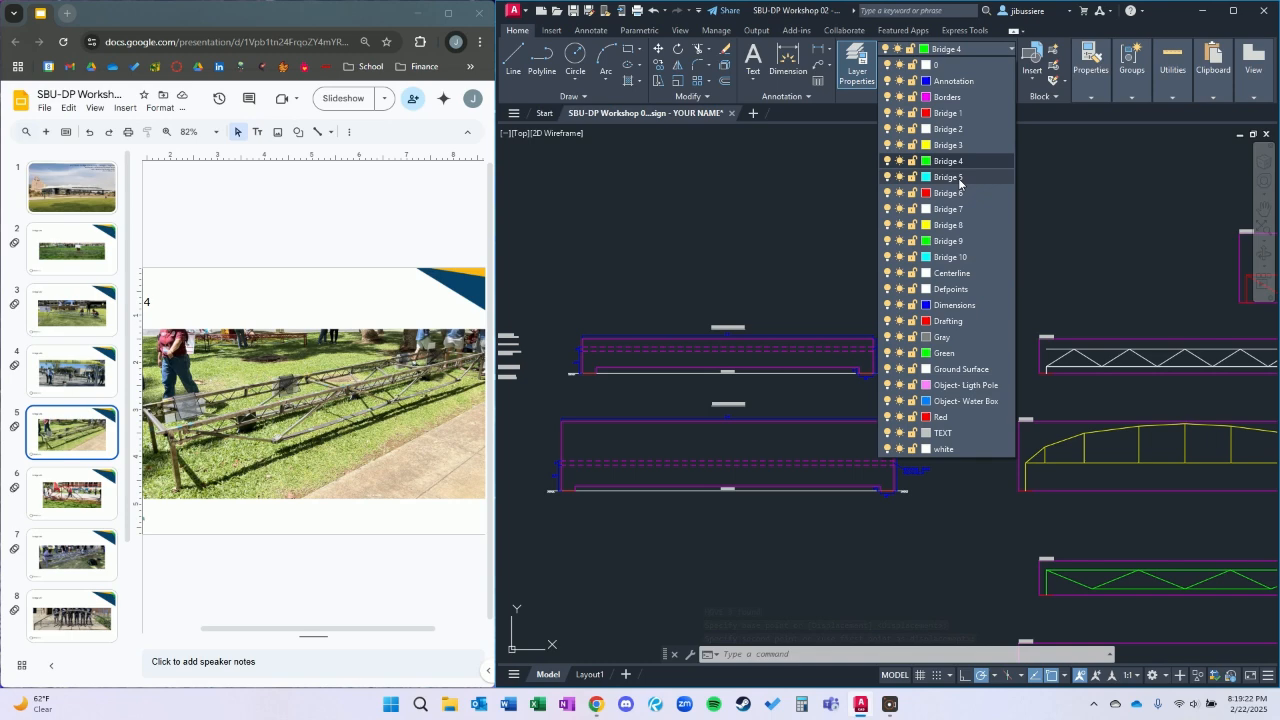
{"action": "left_click", "coordinate": [948, 177]}
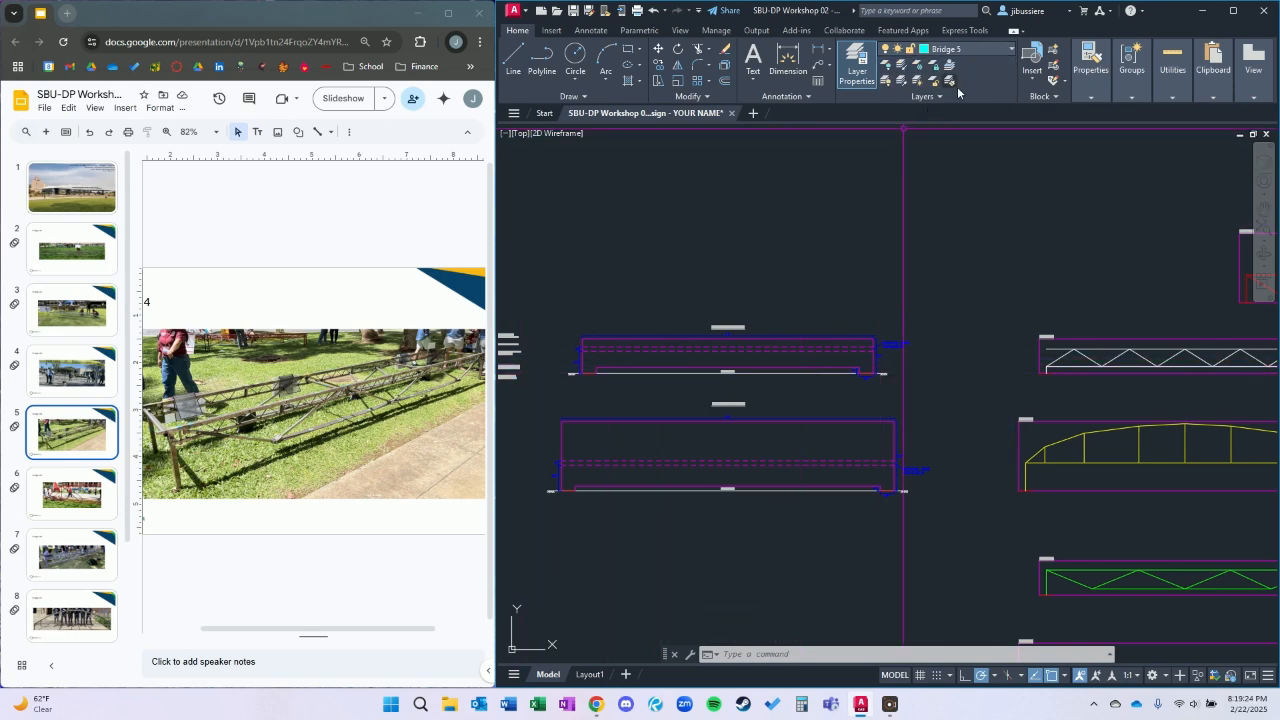
Switch to Google Slides and view the Bridge 5 photo on slide 6, checking it against the Bridge 4 slide.
{"action": "left_click", "coordinate": [72, 500]}
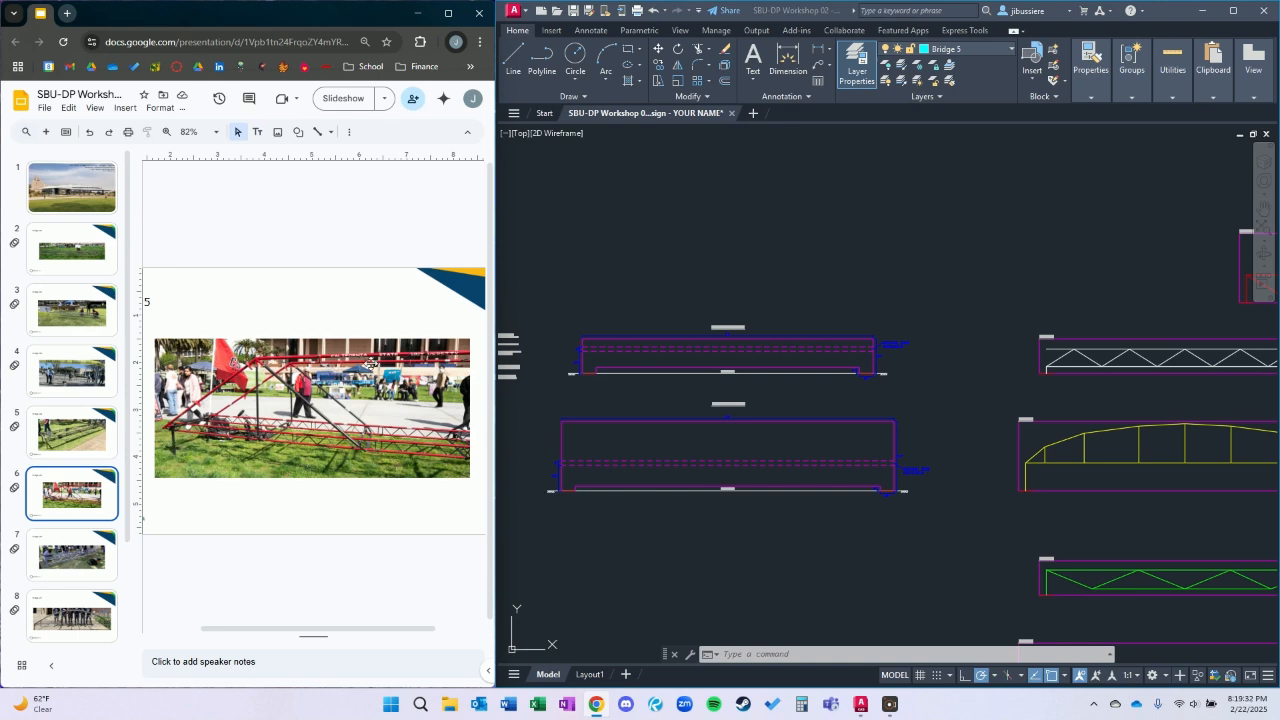
{"action": "left_click", "coordinate": [80, 452]}
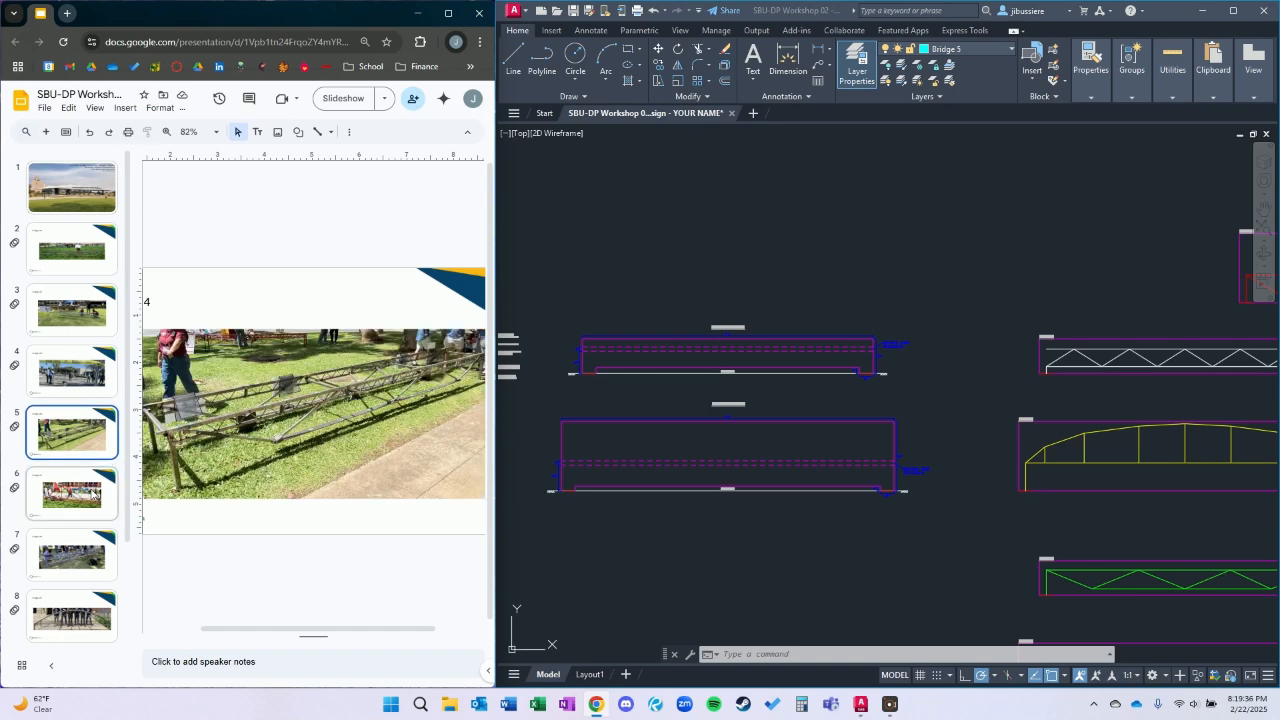
{"action": "left_click", "coordinate": [92, 492]}
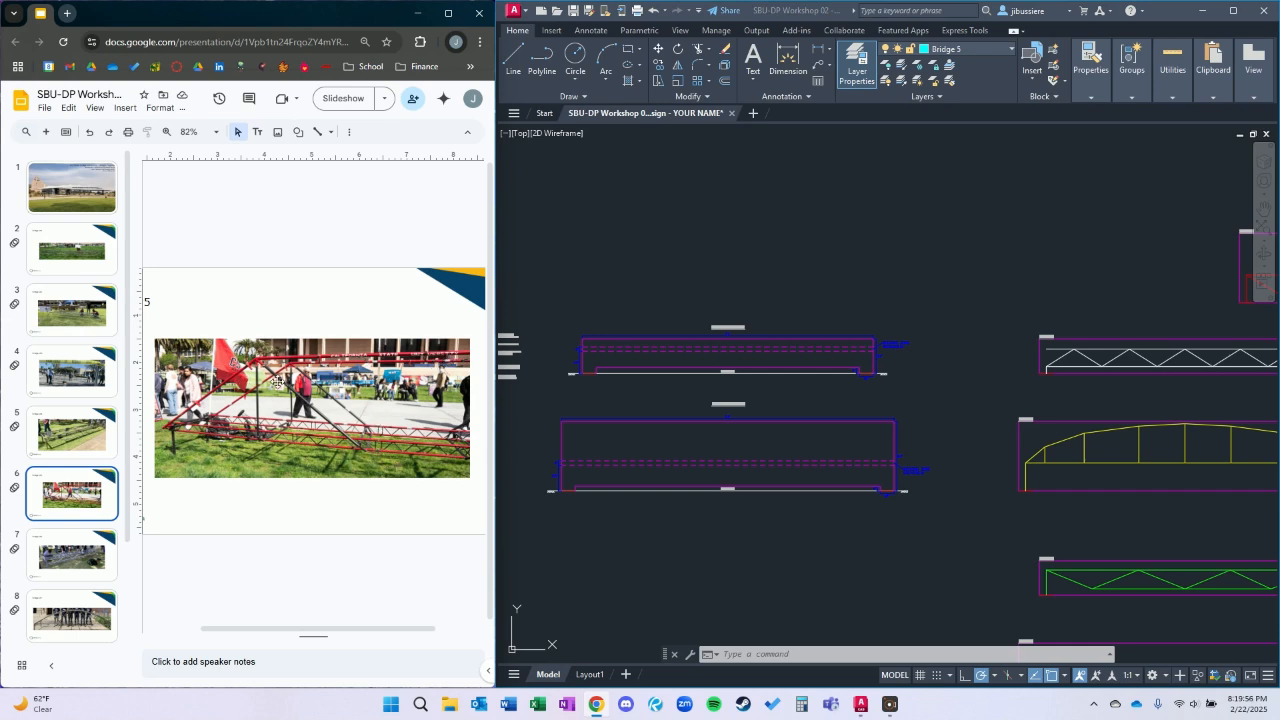
Draw a polyline on the 2023 template from the left footing's midpoint up to mid-decking-zone height, across the span, and down to the right footing's midpoint.
{"action": "left_click", "coordinate": [708, 446]}
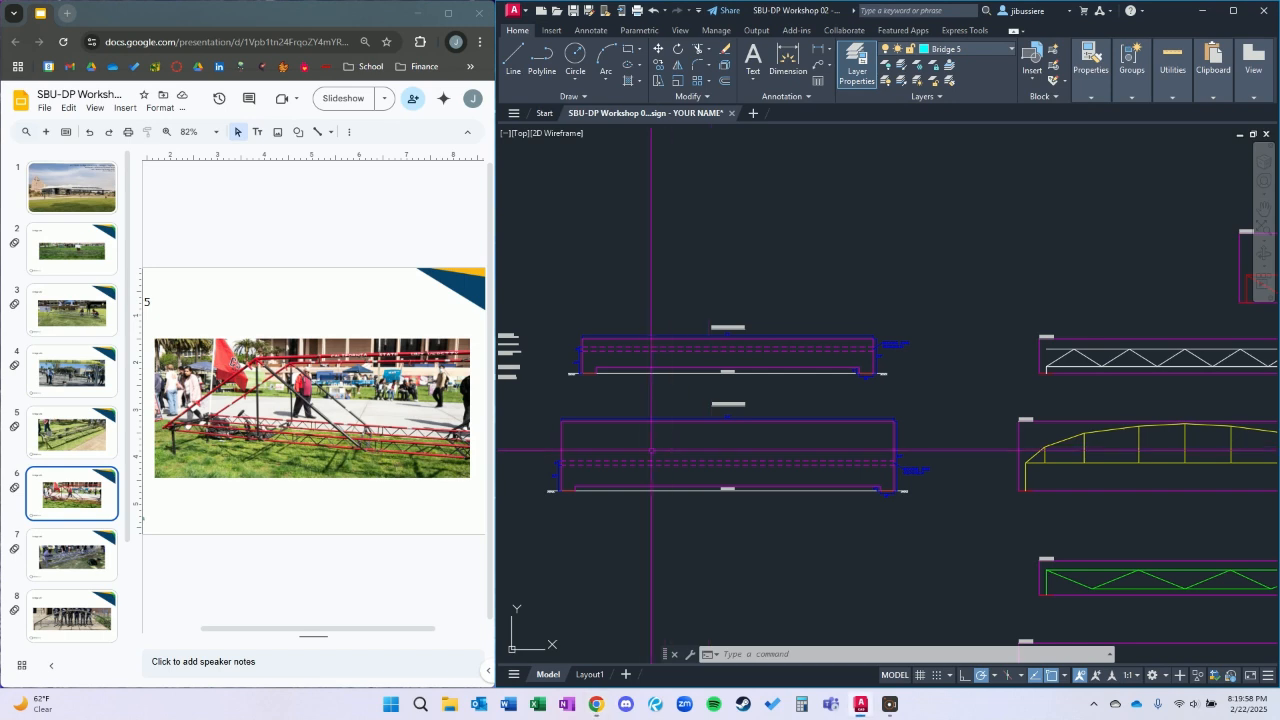
{"action": "scroll", "coordinate": [606, 462], "scroll_direction": "up", "scroll_amount": 2}
{"action": "middle_click_drag", "start_coordinate": [604, 470], "coordinate": [661, 432]}
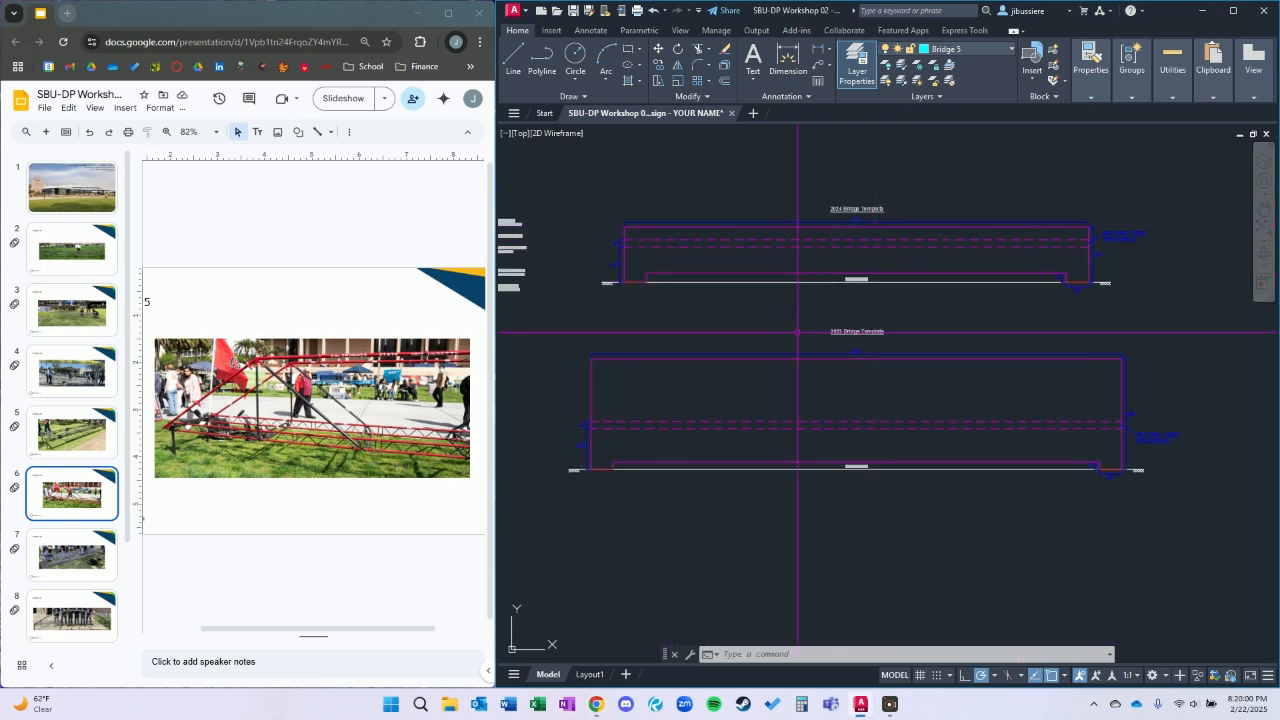
{"action": "type", "text": "pl"}
{"action": "key", "text": "Return"}
{"action": "scroll", "coordinate": [590, 468], "scroll_direction": "up", "scroll_amount": 6}
{"action": "left_click", "coordinate": [610, 510]}
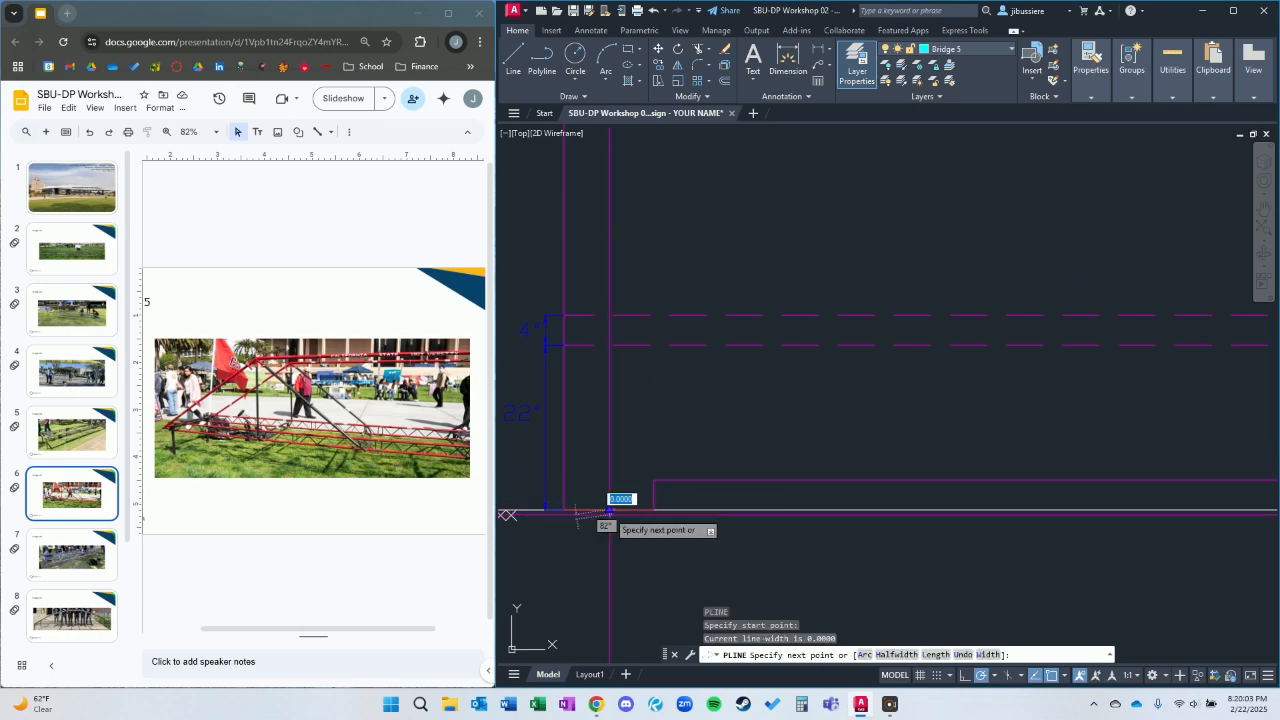
{"action": "left_click", "coordinate": [610, 350]}
{"action": "scroll", "coordinate": [610, 350], "scroll_direction": "down", "scroll_amount": 5}
{"action": "scroll", "coordinate": [1003, 318], "scroll_direction": "up", "scroll_amount": 8}
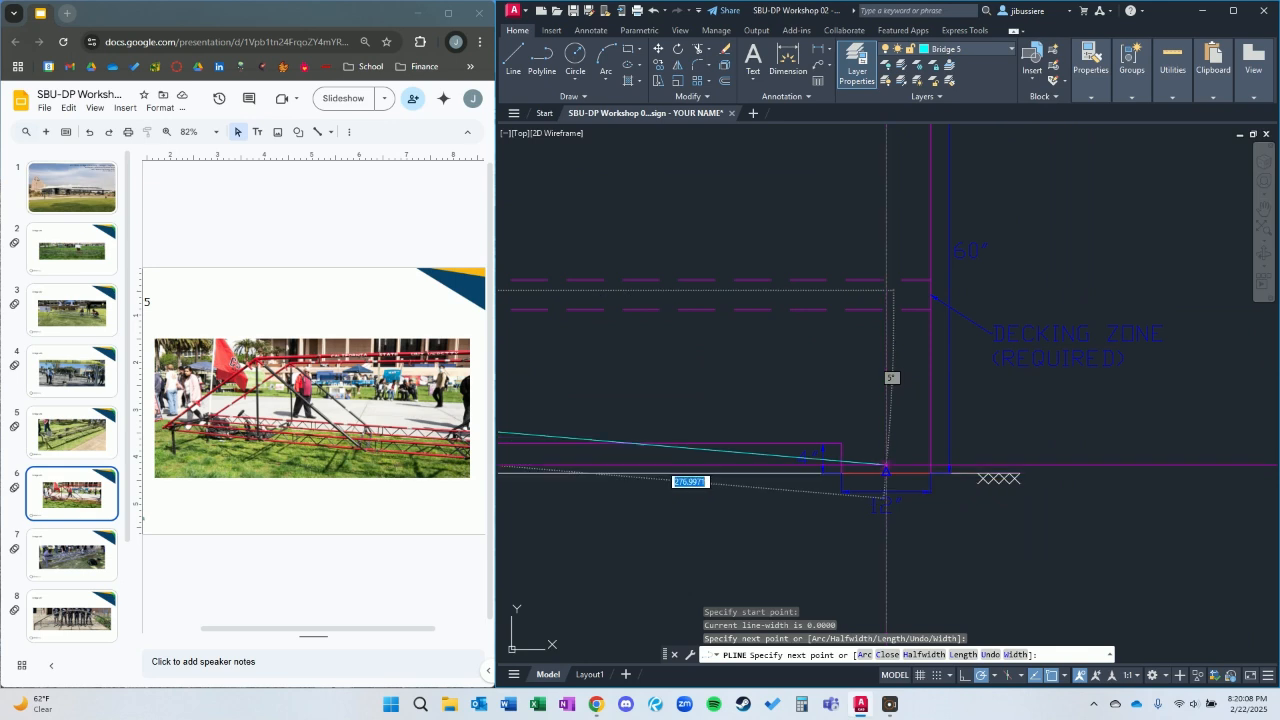
{"action": "left_click", "coordinate": [886, 290]}
{"action": "left_click", "coordinate": [886, 472]}
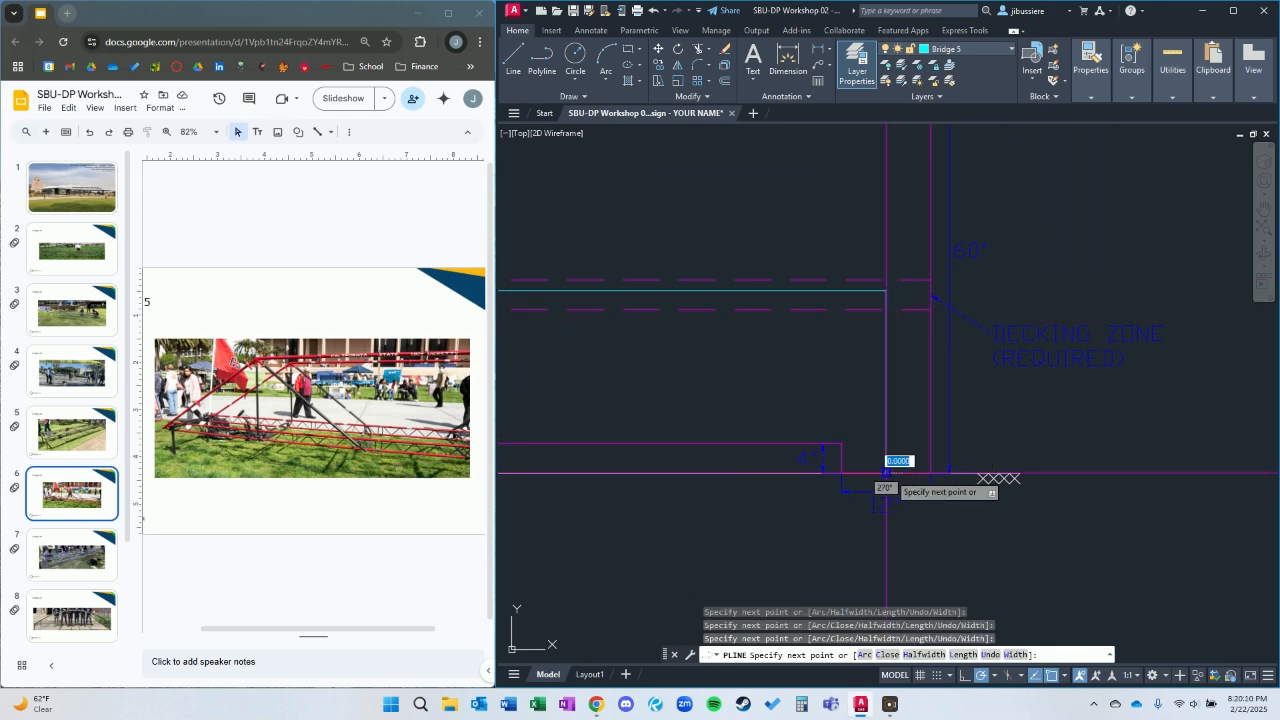
{"action": "key", "text": "Escape"}
Start a polyline at the left leg's top corner and run it diagonally up, with object snap off, to just below the template's upper edge.
{"action": "scroll", "coordinate": [886, 472], "scroll_direction": "down", "scroll_amount": 6}
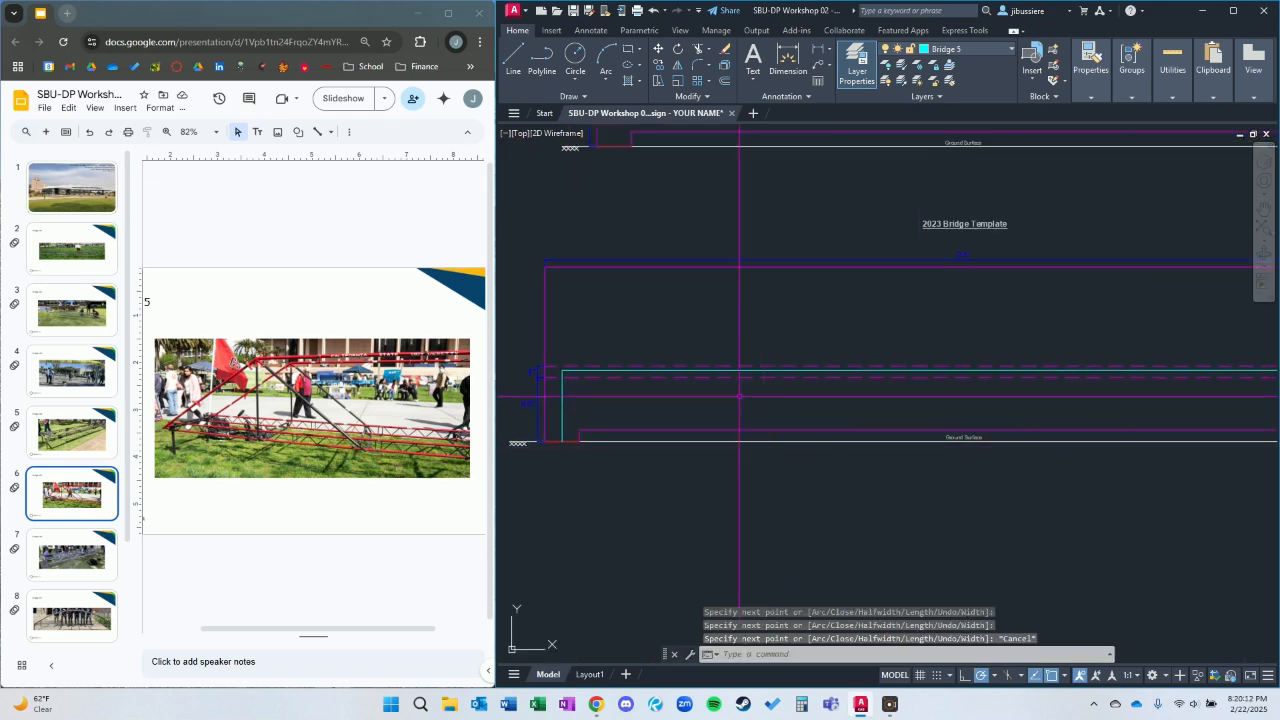
{"action": "type", "text": "pl"}
{"action": "key", "text": "space"}
{"action": "scroll", "coordinate": [563, 375], "scroll_direction": "up", "scroll_amount": 3}
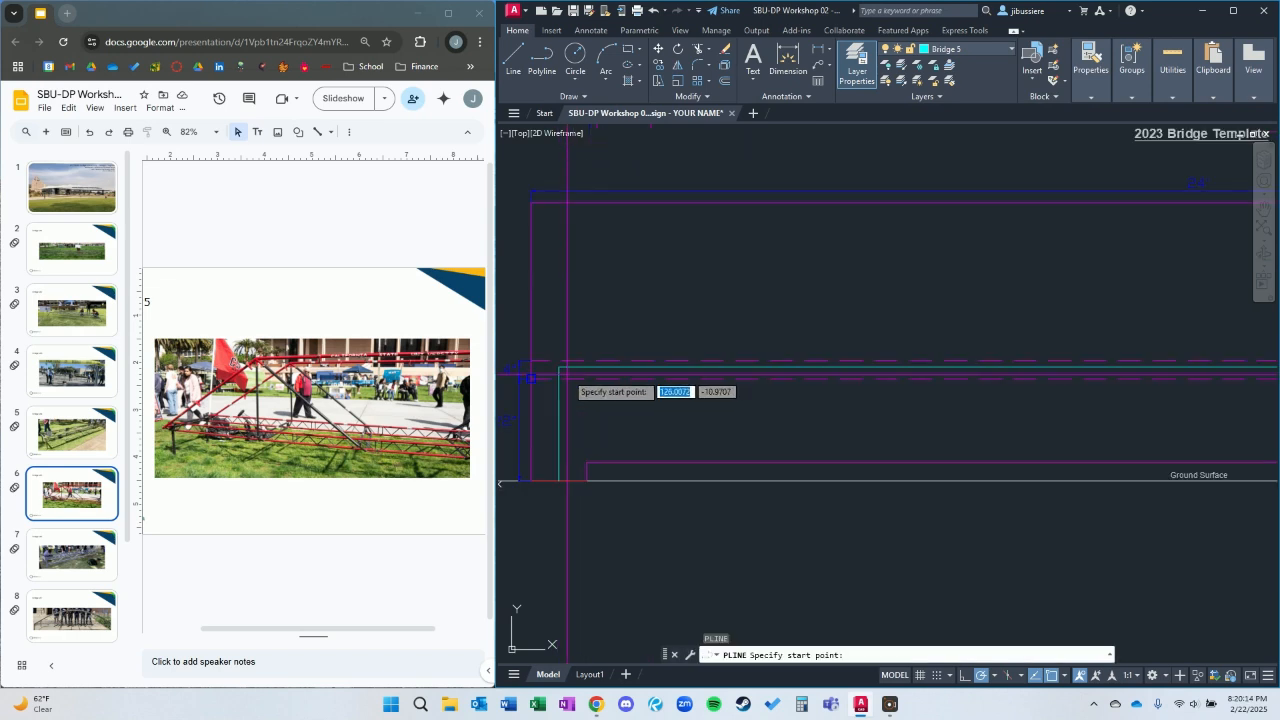
{"action": "left_click", "coordinate": [559, 366]}
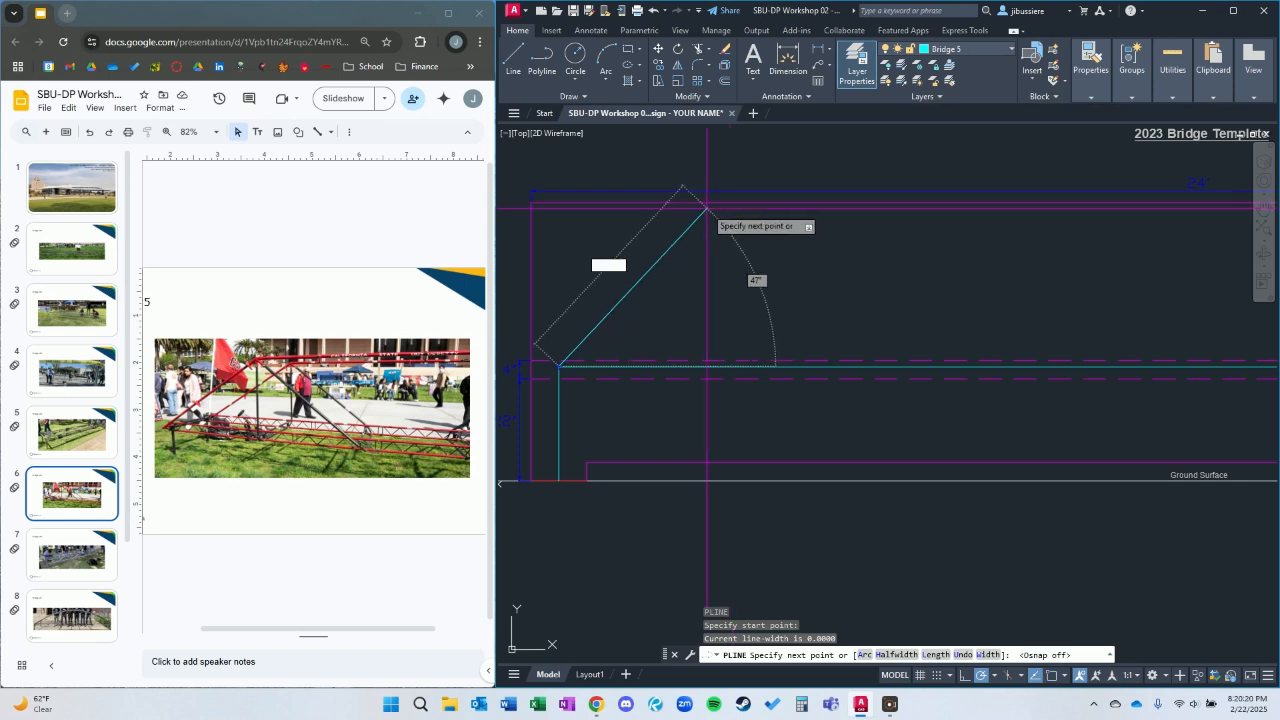
{"action": "left_click", "coordinate": [707, 212]}
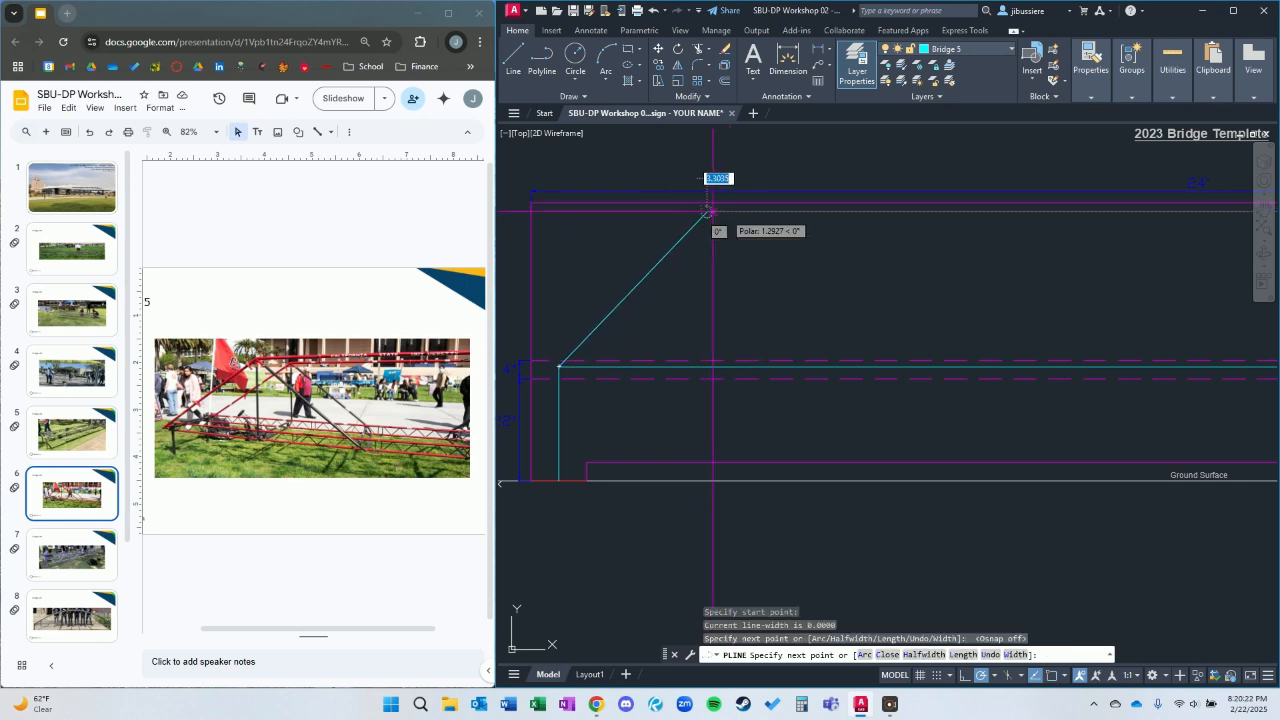
Turn object snap back on, extend the polyline horizontally to align with the template's midspan, and end it there.
{"action": "scroll", "coordinate": [780, 225], "scroll_direction": "down", "scroll_amount": 3}
{"action": "scroll", "coordinate": [1029, 240], "scroll_direction": "up", "scroll_amount": 4}
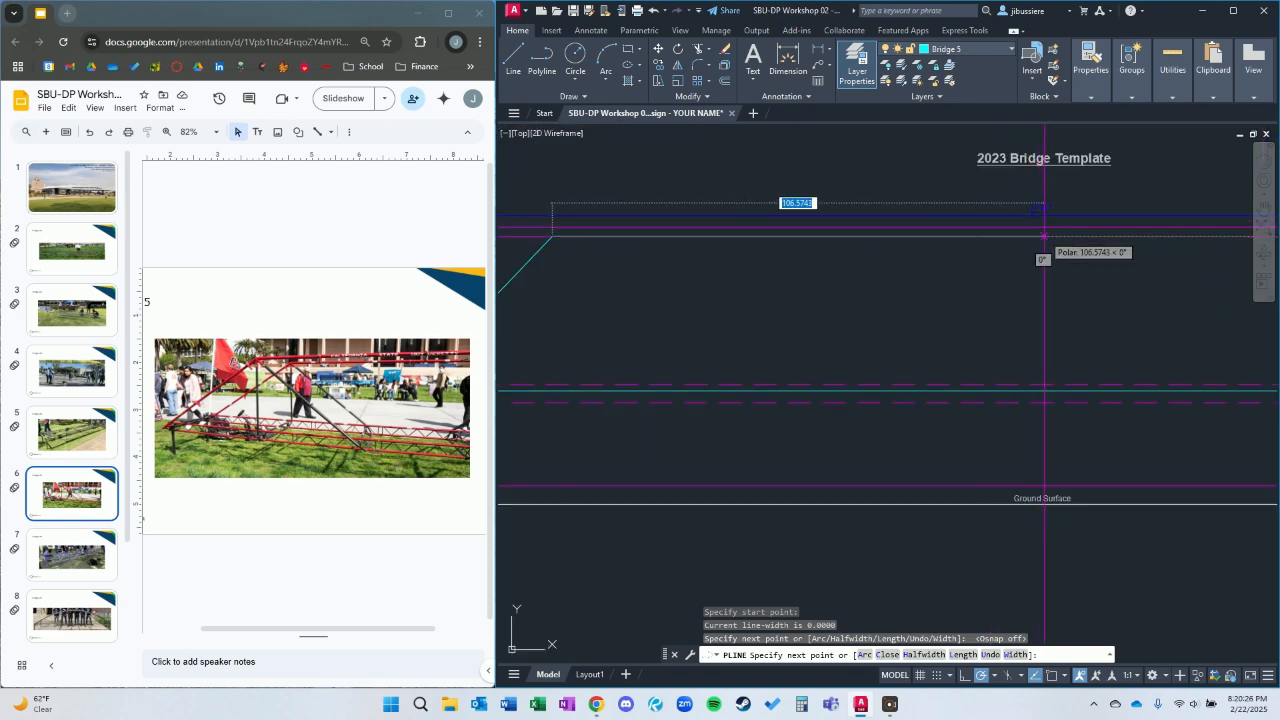
{"action": "scroll", "coordinate": [1049, 389], "scroll_direction": "down", "scroll_amount": 3}
{"action": "scroll", "coordinate": [1040, 430], "scroll_direction": "up", "scroll_amount": 2}
{"action": "scroll", "coordinate": [847, 393], "scroll_direction": "up", "scroll_amount": 3}
{"action": "key", "text": "F3"}
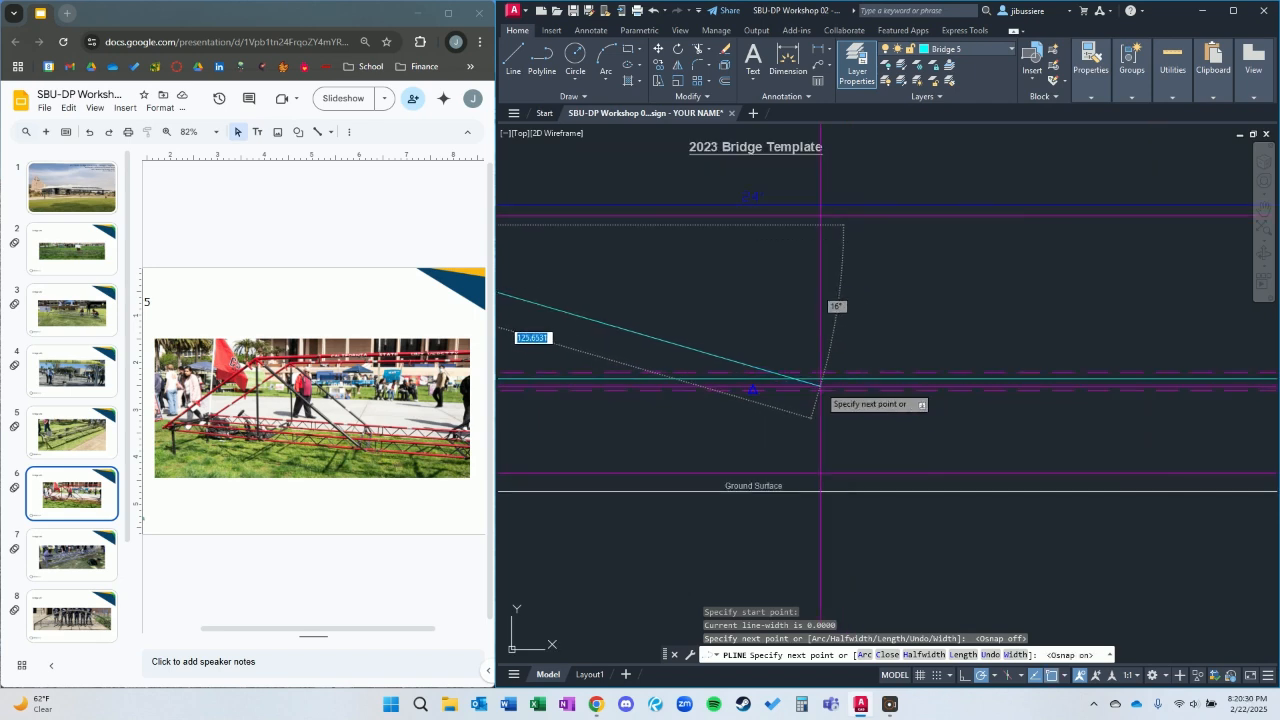
{"action": "left_click", "coordinate": [753, 224]}
{"action": "middle_click_drag", "start_coordinate": [745, 330], "coordinate": [1026, 297]}
{"action": "key", "text": "Escape"}
Draw a vertical polyline from the top chord's left peak straight down to the deck line.
{"action": "scroll", "coordinate": [940, 295], "scroll_direction": "down", "scroll_amount": 2}
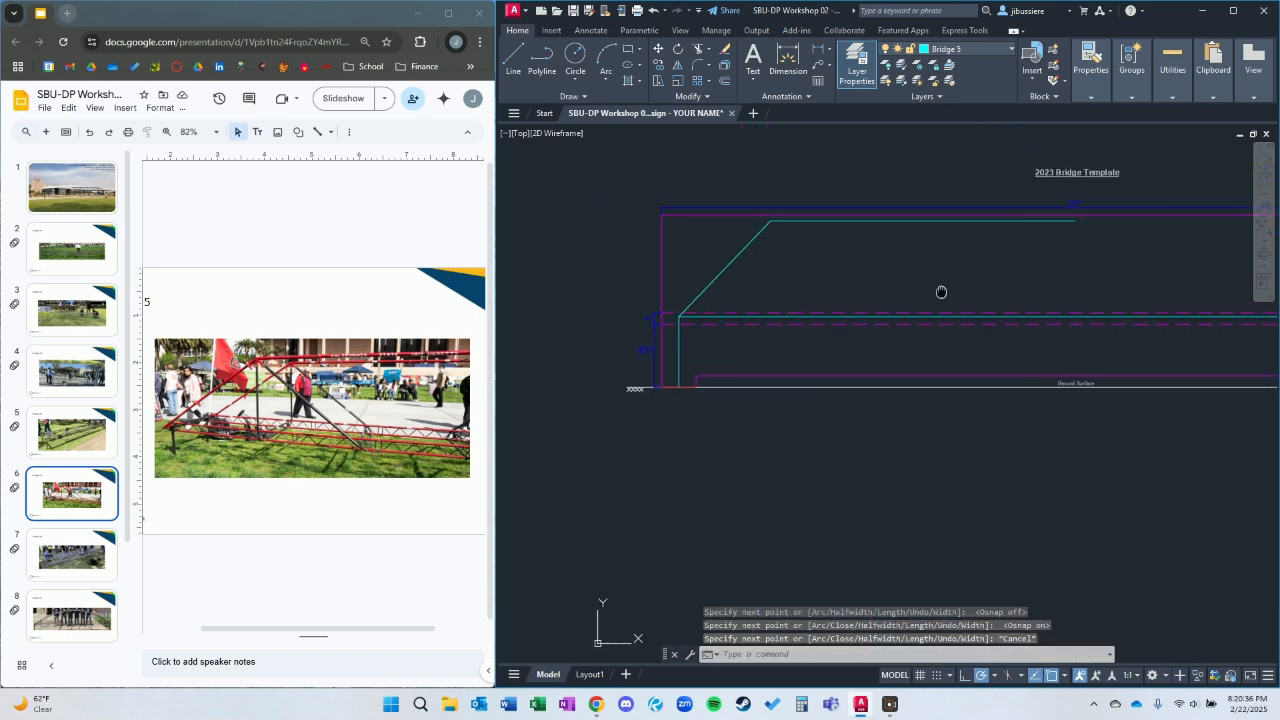
{"action": "type", "text": "pl"}
{"action": "key", "text": "Return"}
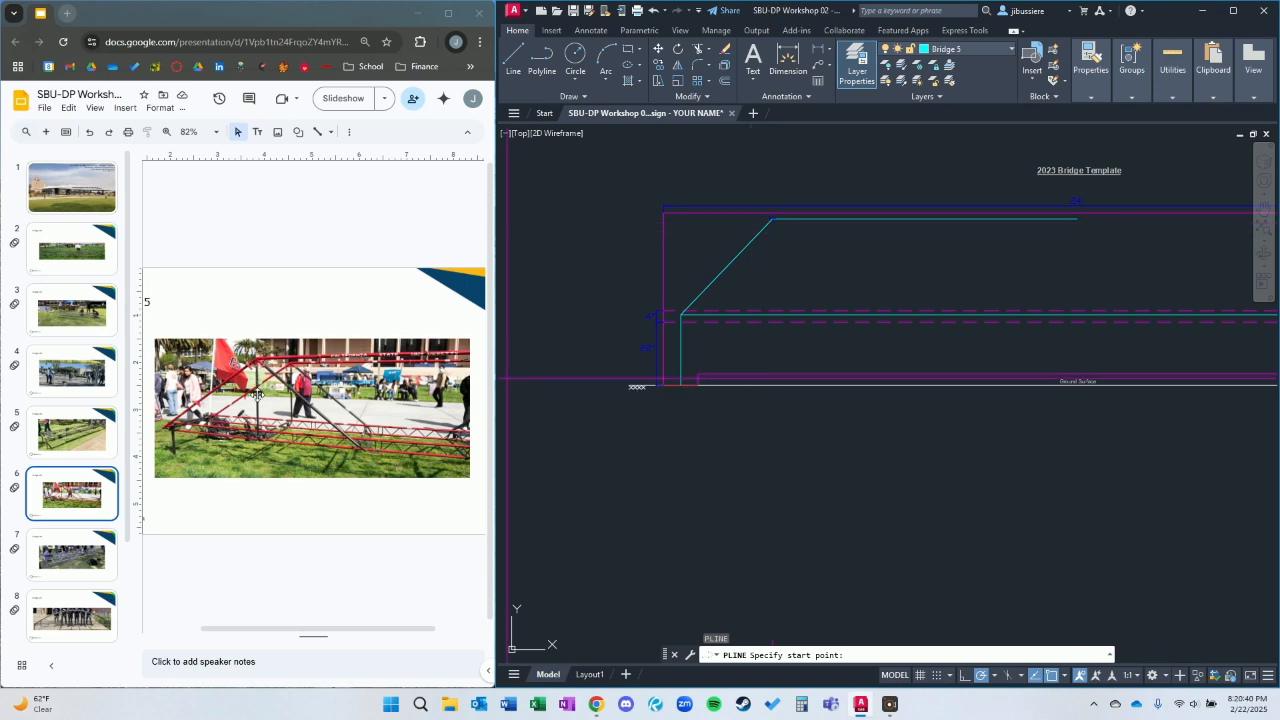
{"action": "left_click", "coordinate": [773, 218]}
{"action": "scroll", "coordinate": [773, 300], "scroll_direction": "up", "scroll_amount": 2}
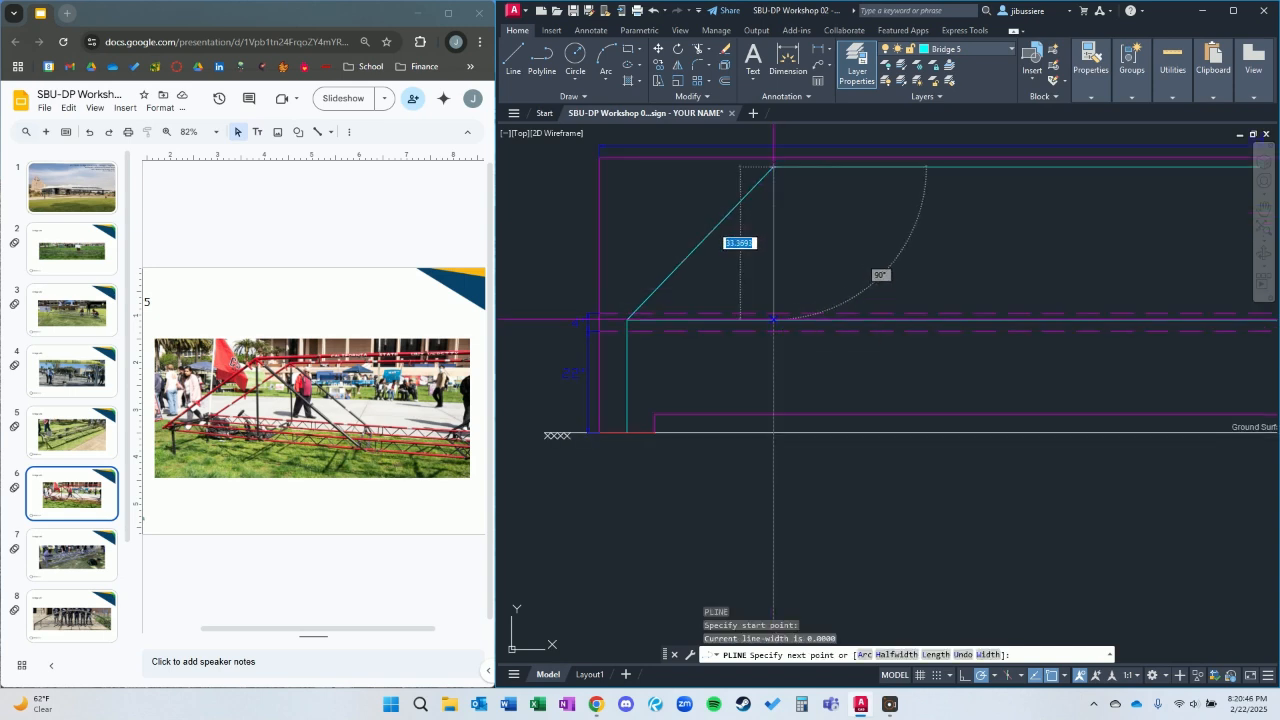
{"action": "left_click", "coordinate": [773, 320]}
{"action": "key", "text": "Escape"}
{"action": "left_click", "coordinate": [772, 200]}
{"action": "key", "text": "Escape"}
Draw a diagonal polyline from the left peak down to the deck line at about 45°, using a nearest snap.
{"action": "key", "text": "space"}
{"action": "left_click", "coordinate": [773, 167]}
{"action": "type", "text": "n"}
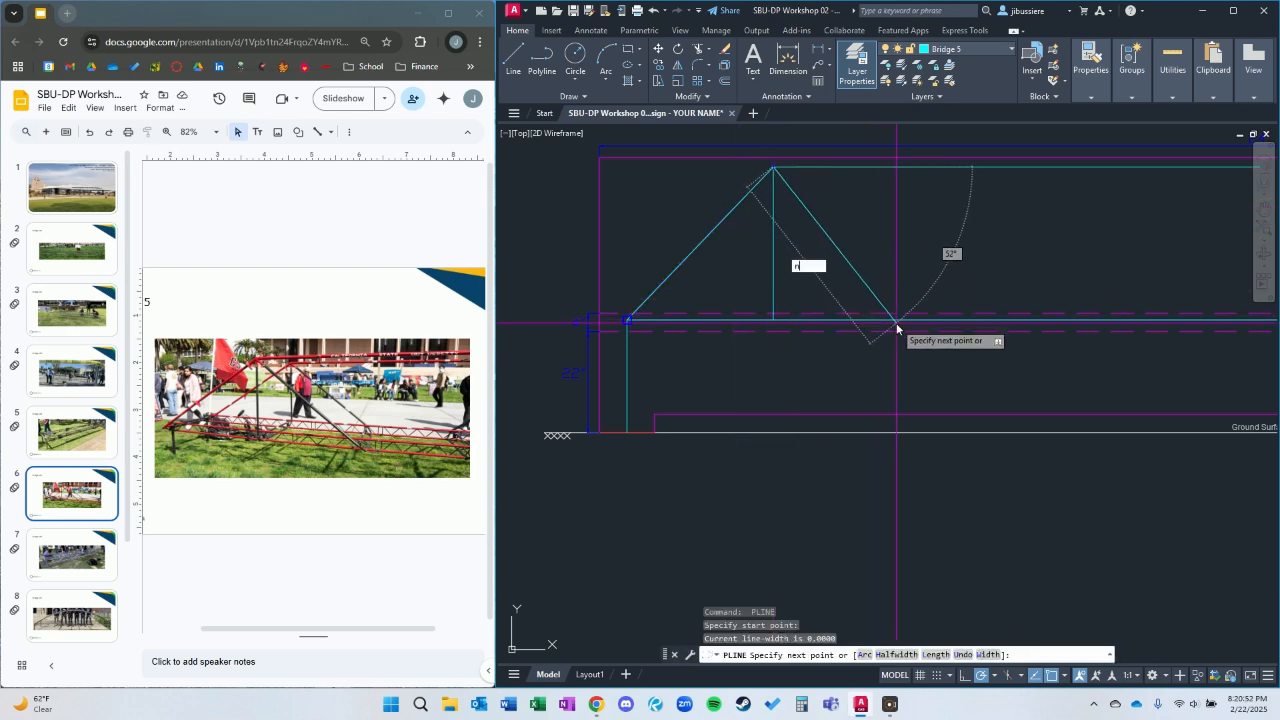
{"action": "type", "text": "ea"}
{"action": "key", "text": "Return"}
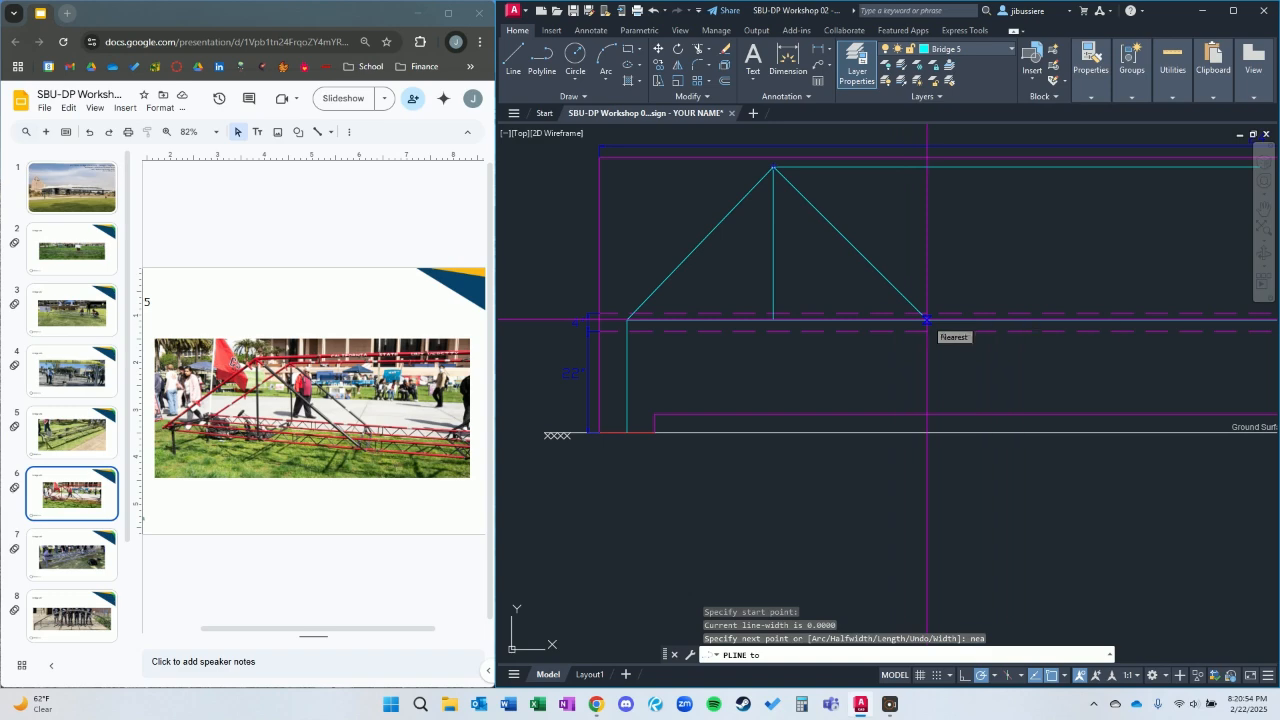
{"action": "left_click", "coordinate": [927, 319]}
{"action": "scroll", "coordinate": [927, 319], "scroll_direction": "down", "scroll_amount": 6}
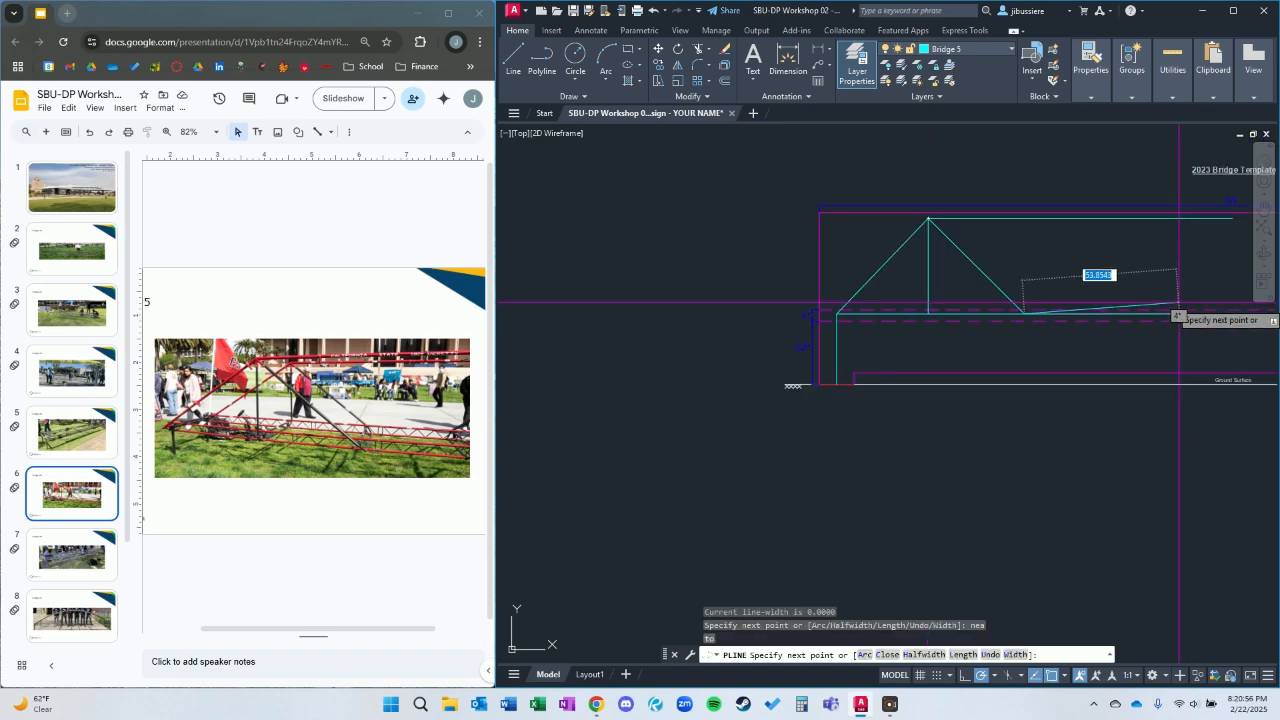
{"action": "key", "text": "Escape"}
Select the three polylines meeting at the left peak and stretch their shared vertex horizontally toward midspan.
{"action": "scroll", "coordinate": [785, 330], "scroll_direction": "up", "scroll_amount": 2}
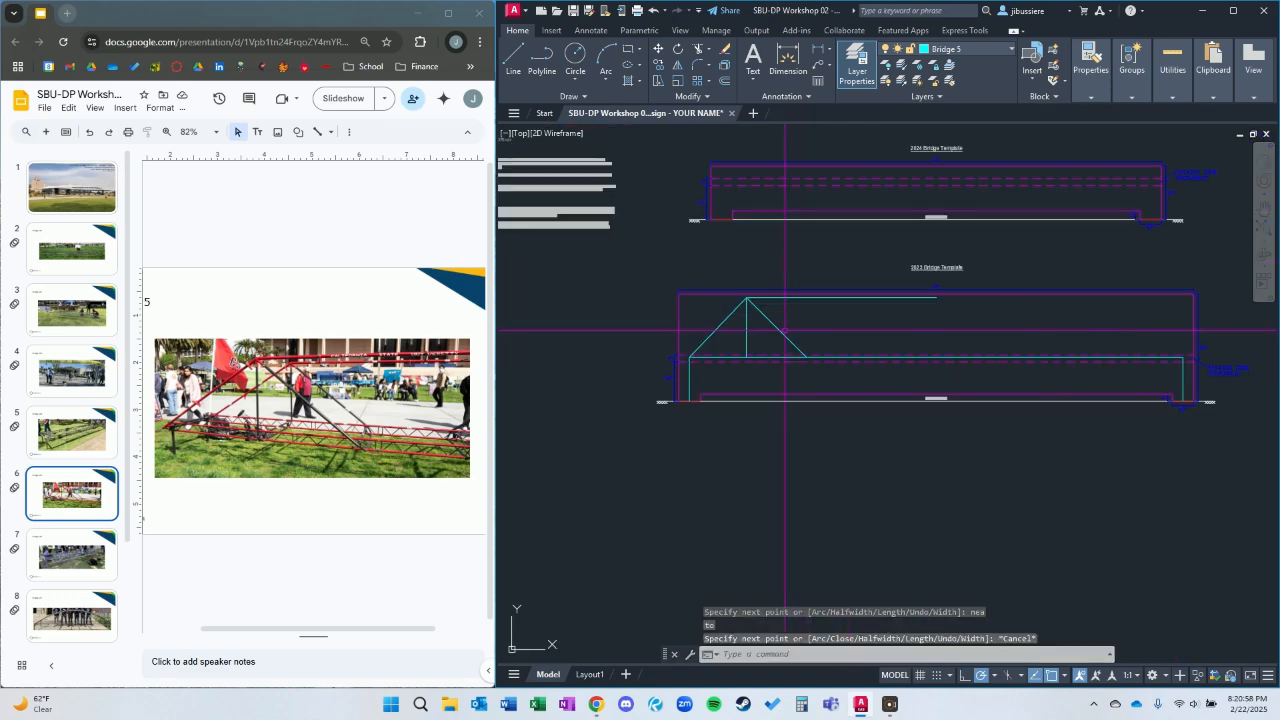
{"action": "scroll", "coordinate": [777, 324], "scroll_direction": "up", "scroll_amount": 6}
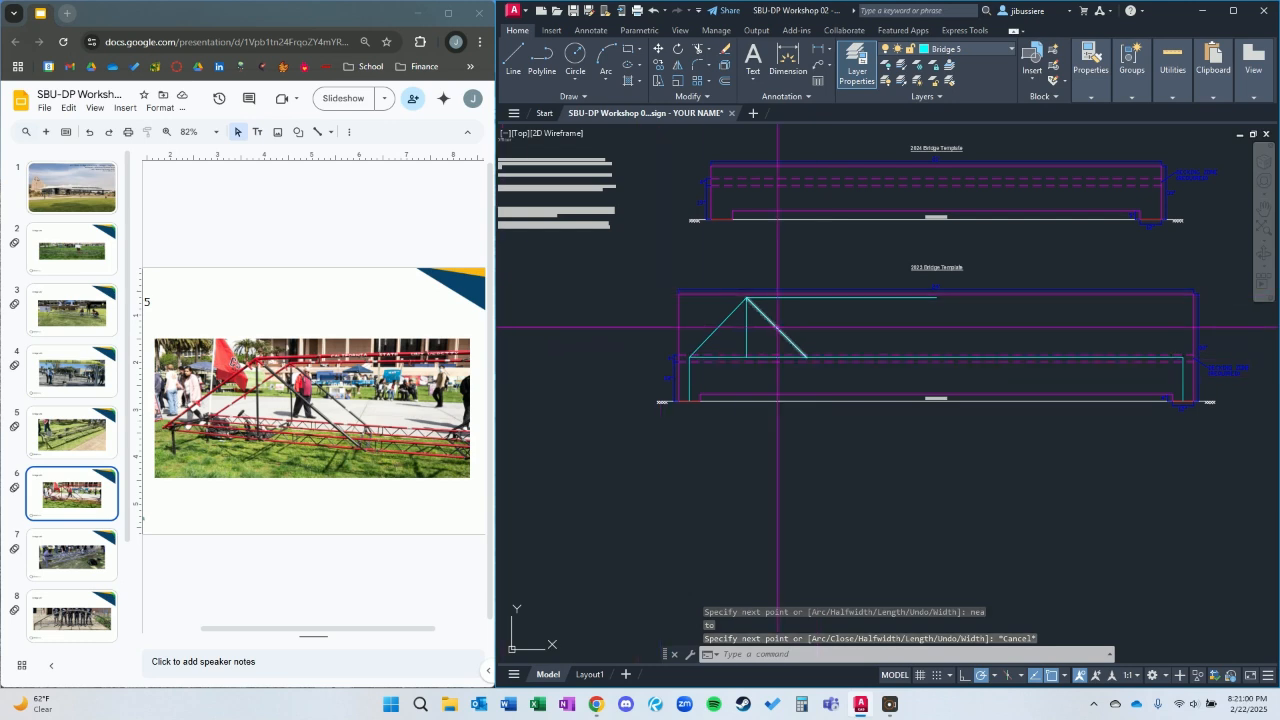
{"action": "left_click", "coordinate": [642, 250]}
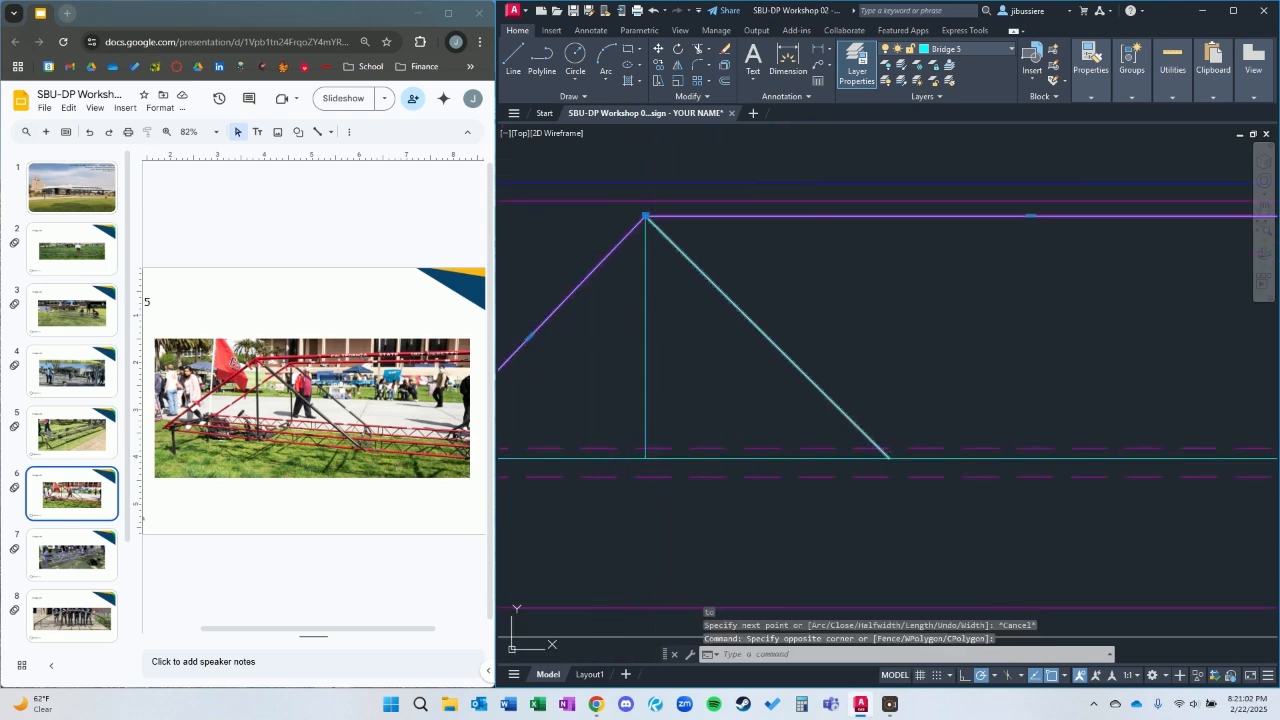
{"action": "key", "text": "Escape"}
{"action": "left_click", "coordinate": [657, 231]}
{"action": "left_click", "coordinate": [641, 215]}
{"action": "left_click", "coordinate": [645, 215]}
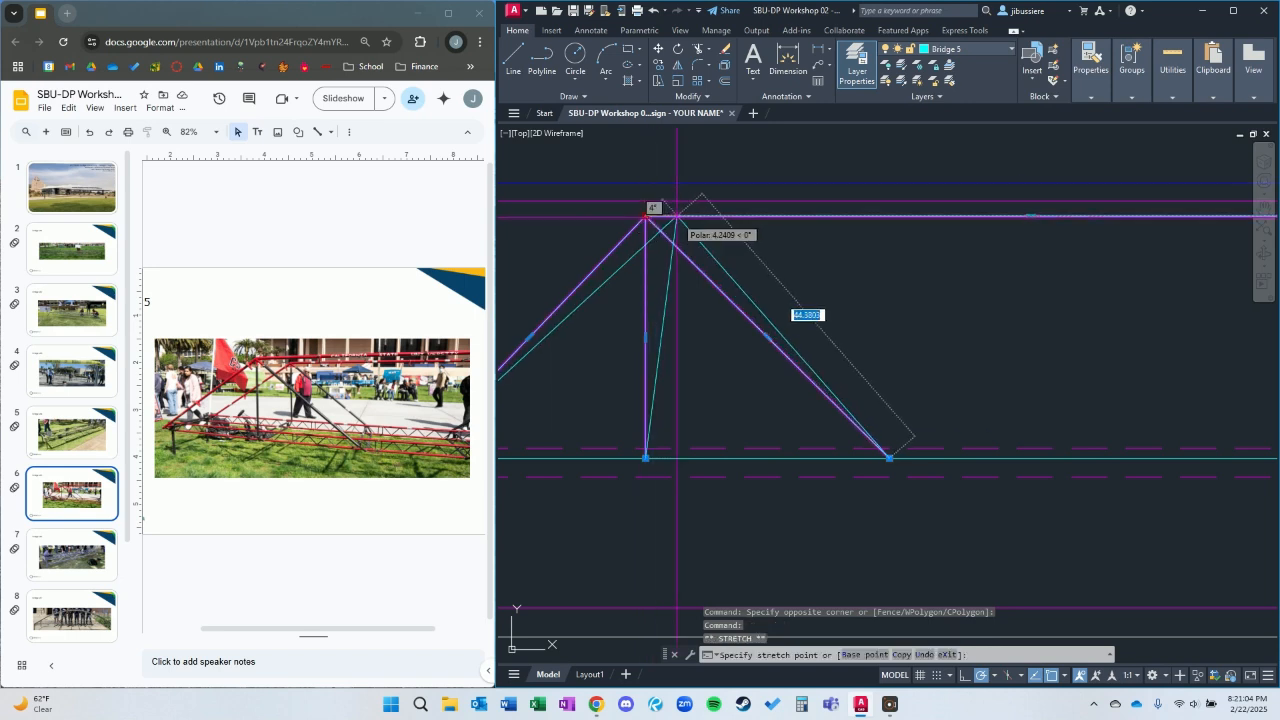
{"action": "left_click", "coordinate": [709, 216]}
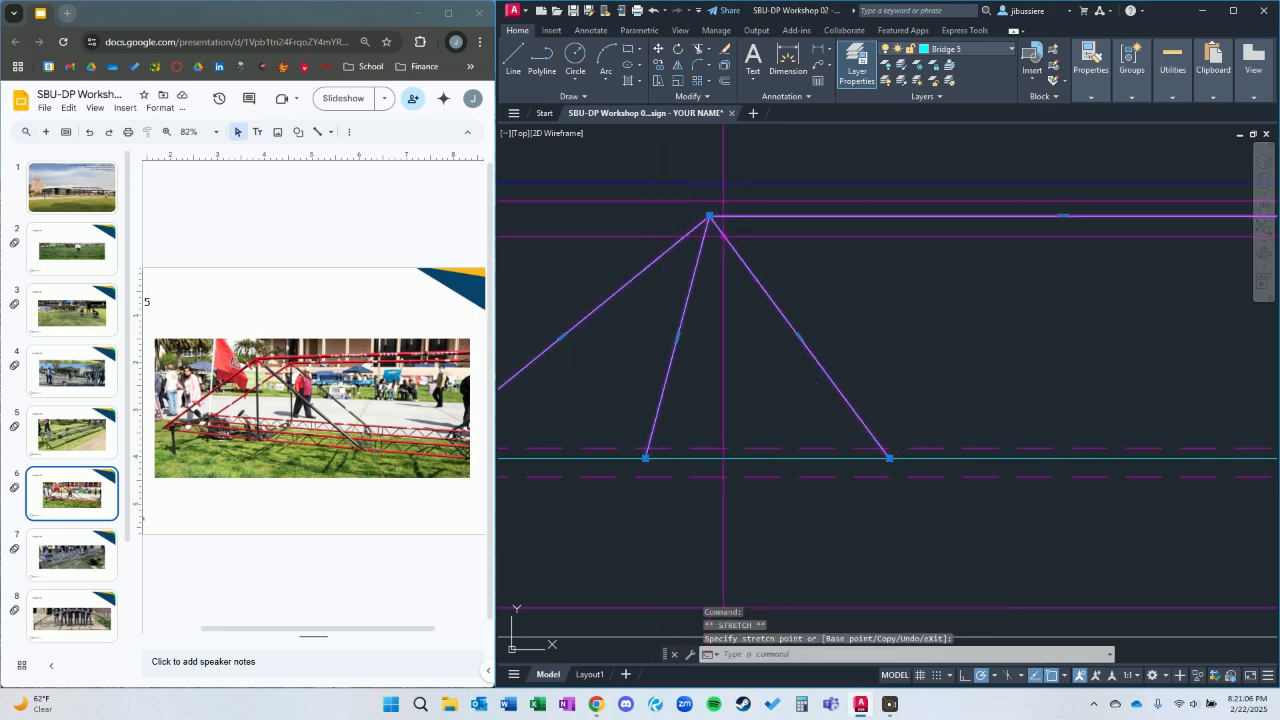
Stretch the vertical member's lower end along the deck line until it sits directly below the moved peak.
{"action": "left_click", "coordinate": [645, 458]}
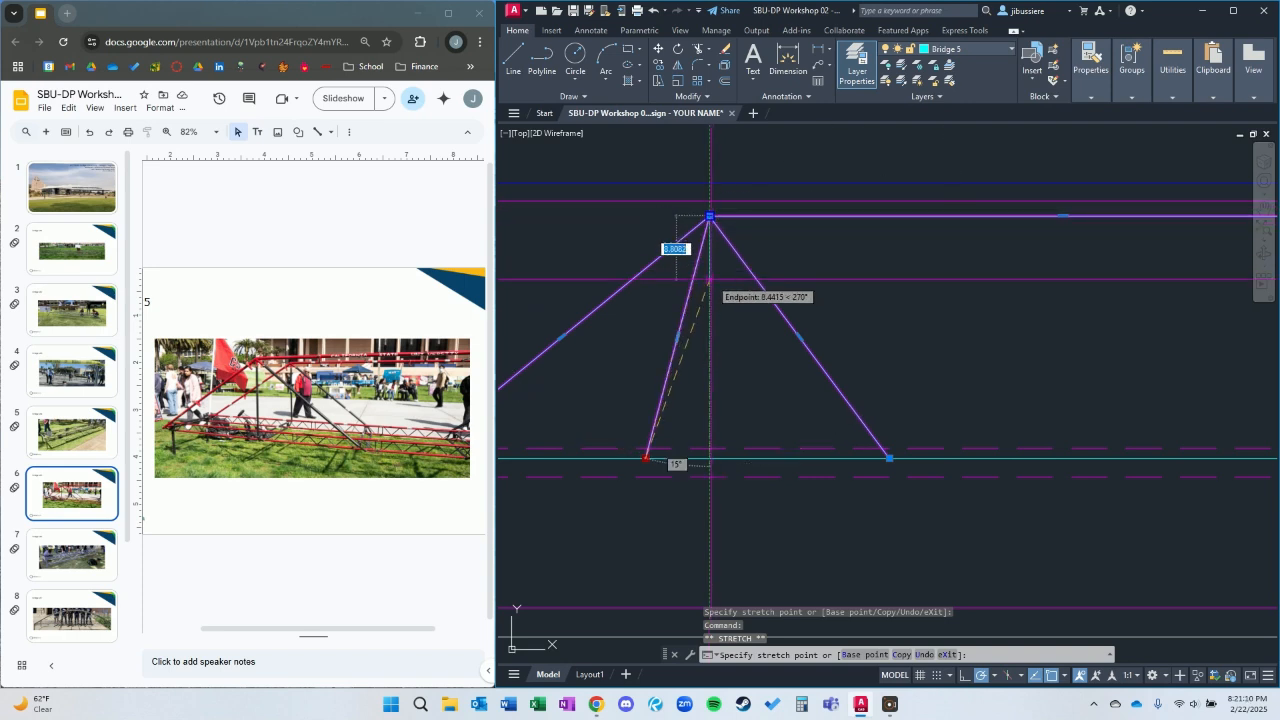
{"action": "left_click", "coordinate": [717, 458]}
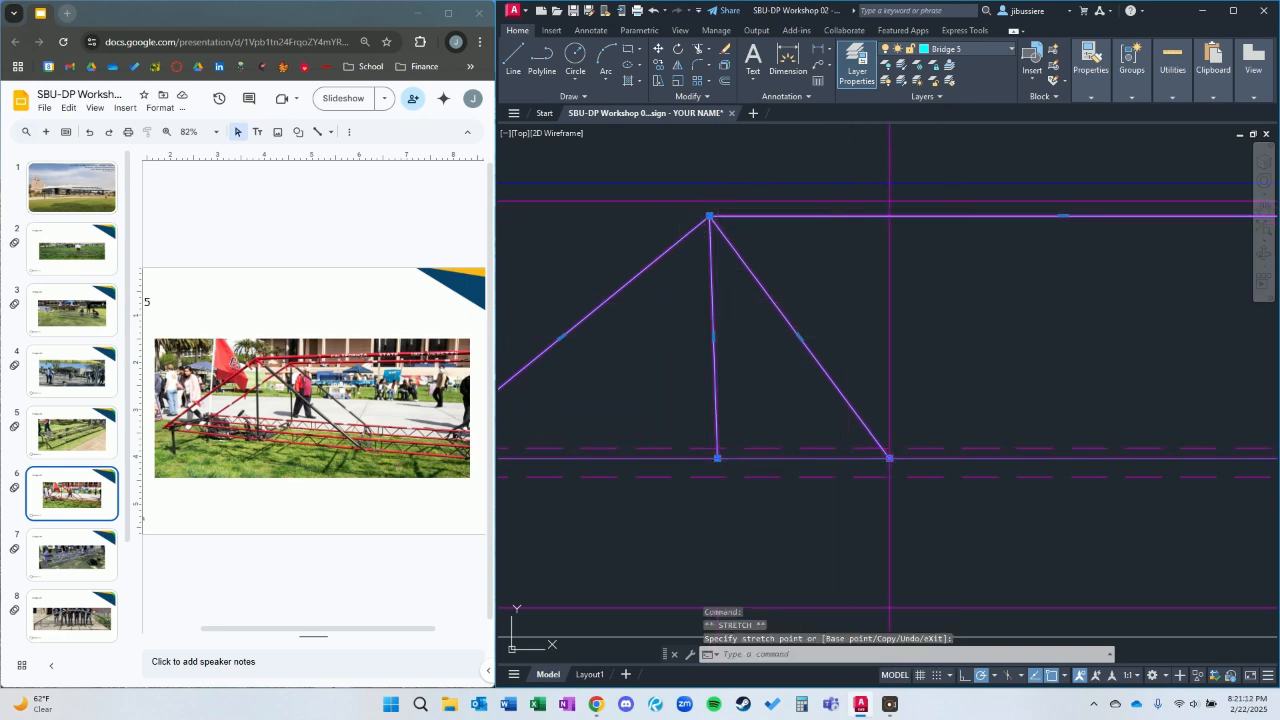
{"action": "left_click", "coordinate": [718, 457]}
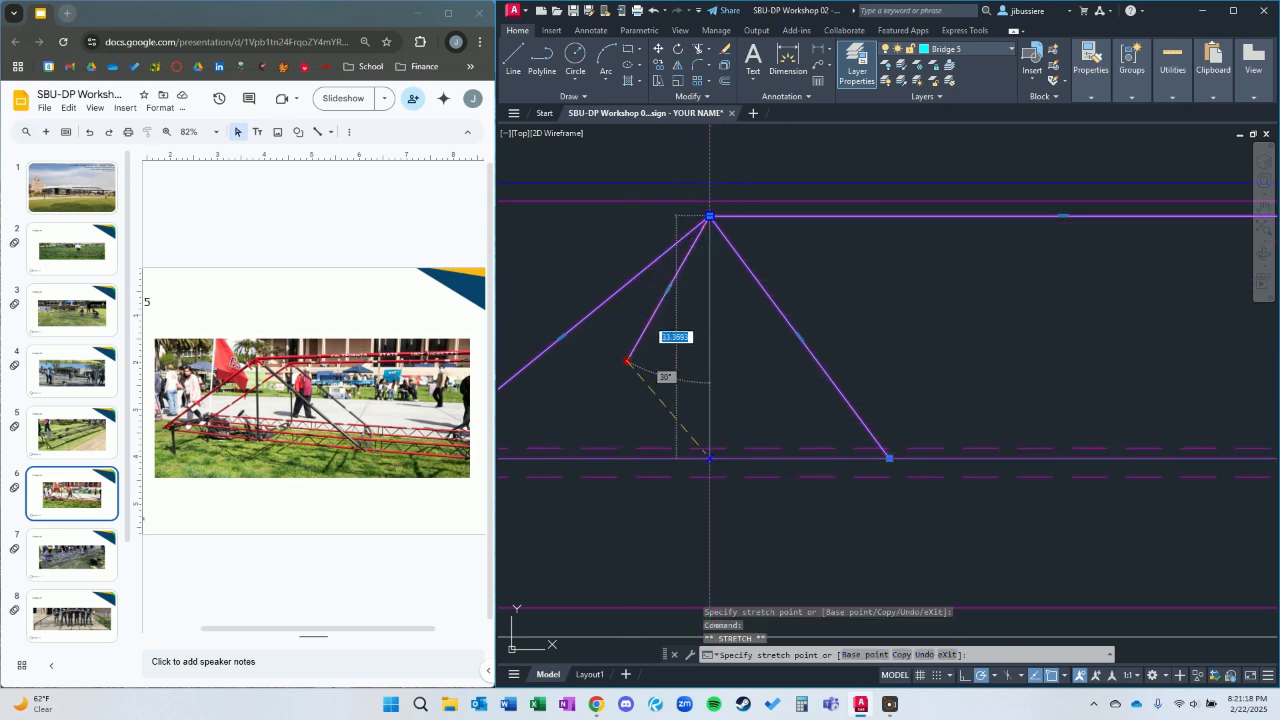
{"action": "left_click", "coordinate": [710, 445]}
Stretch the diagonal's lower end about 13.6 inches along the deck line toward midspan and clear the selection.
{"action": "left_click", "coordinate": [889, 458]}
{"action": "scroll", "coordinate": [901, 457], "scroll_direction": "down", "scroll_amount": 6}
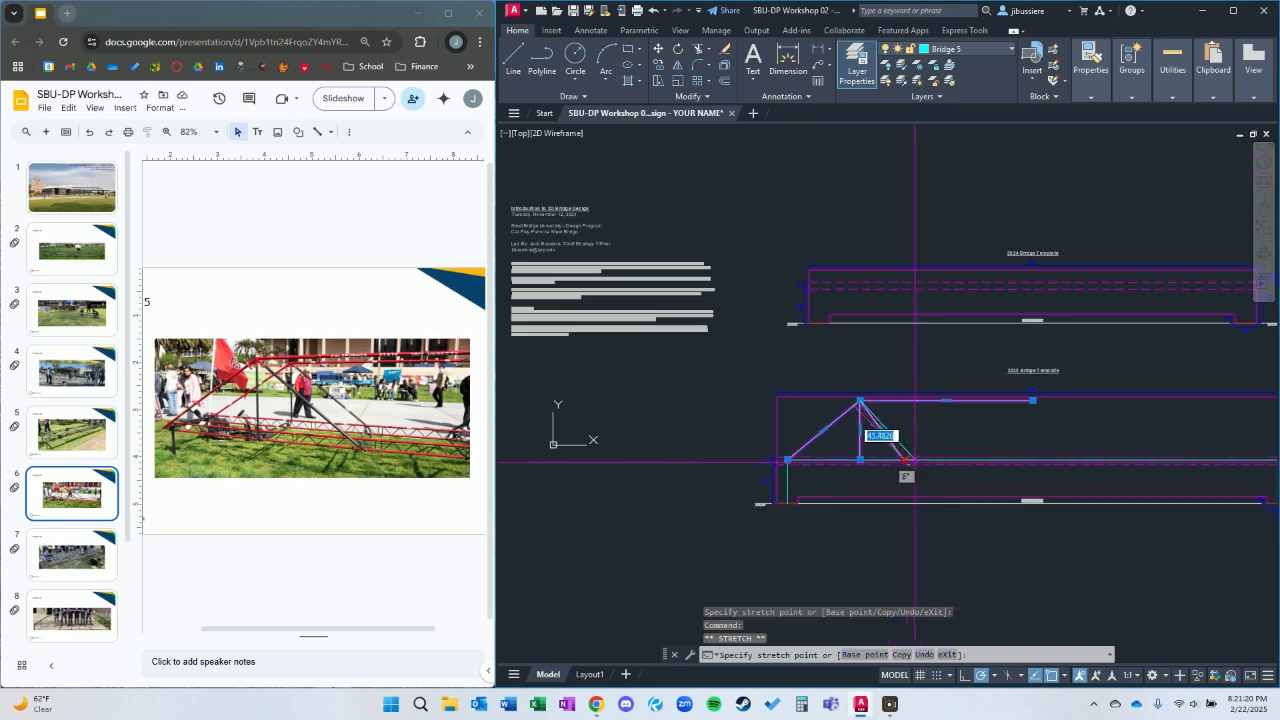
{"action": "scroll", "coordinate": [921, 458], "scroll_direction": "up", "scroll_amount": 4}
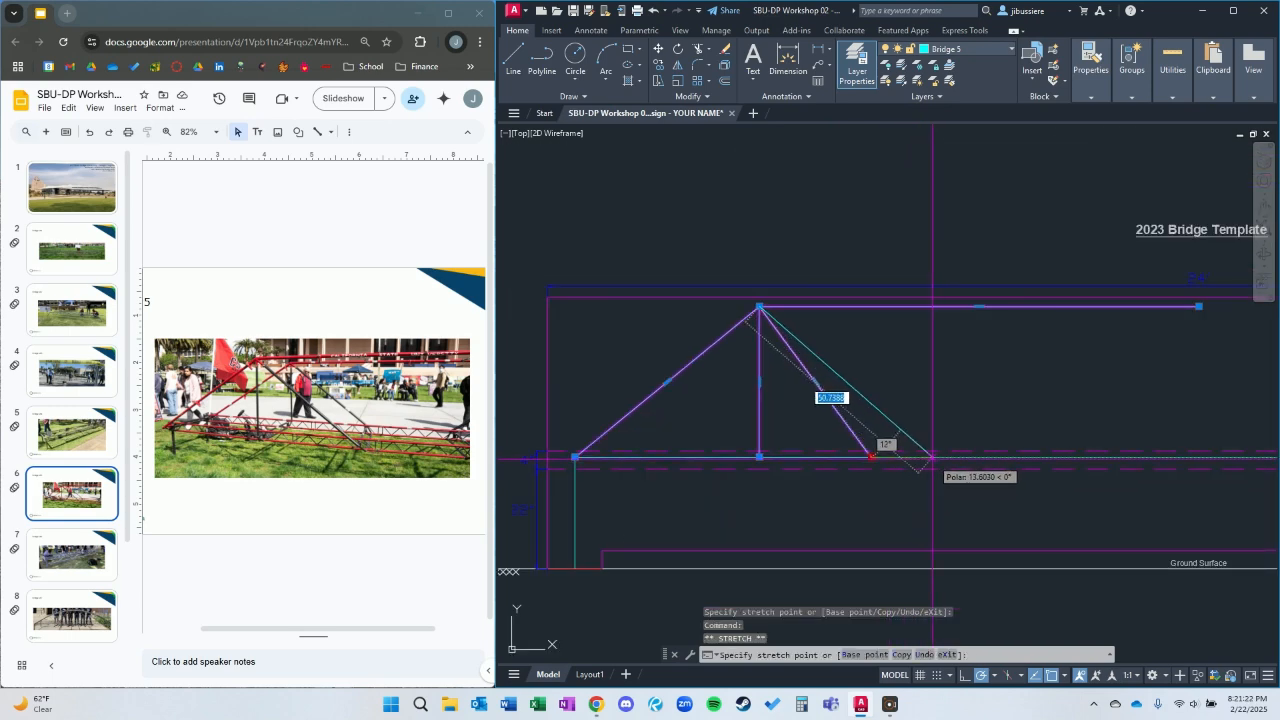
{"action": "left_click", "coordinate": [930, 458]}
{"action": "key", "text": "Escape"}
Mirror the top chord, vertical and diagonal about the vertical line through midspan, keeping the source objects.
{"action": "scroll", "coordinate": [1025, 435], "scroll_direction": "down", "scroll_amount": 3}
{"action": "middle_click_drag", "start_coordinate": [1039, 428], "coordinate": [853, 395]}
{"action": "scroll", "coordinate": [818, 378], "scroll_direction": "down", "scroll_amount": 2}
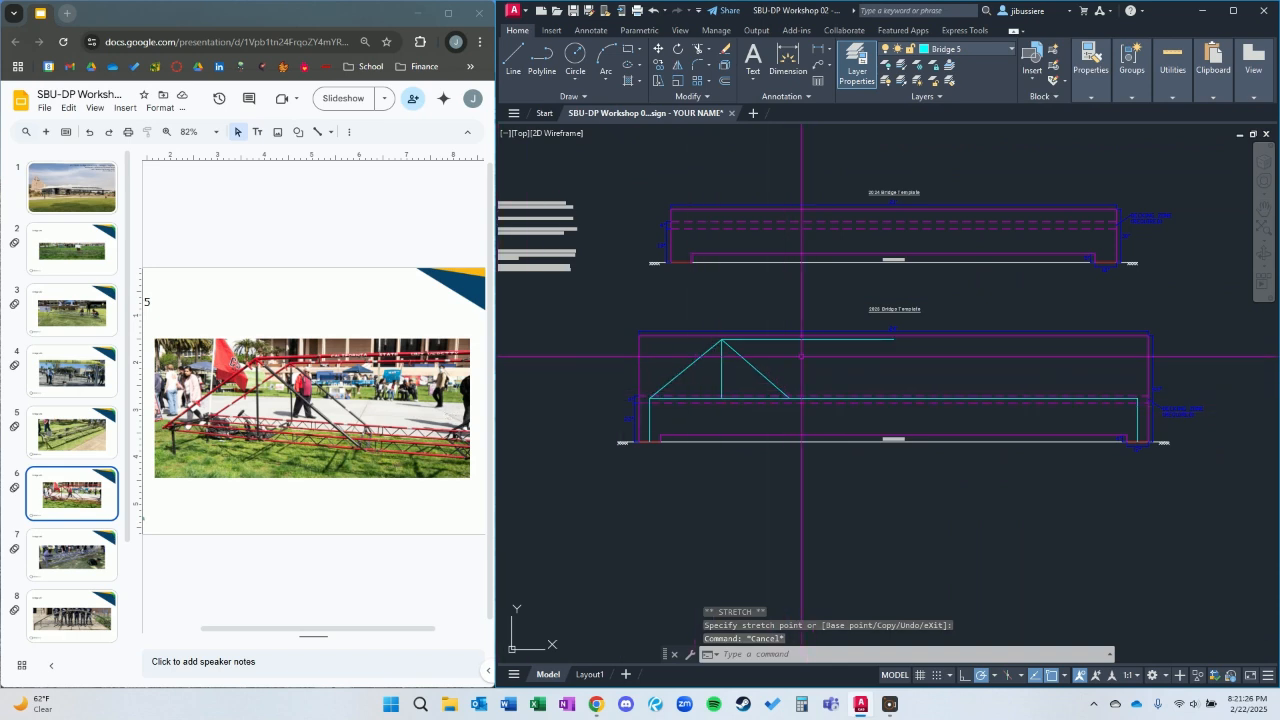
{"action": "scroll", "coordinate": [800, 358], "scroll_direction": "up", "scroll_amount": 2}
{"action": "left_click", "coordinate": [757, 386]}
{"action": "left_click", "coordinate": [640, 323]}
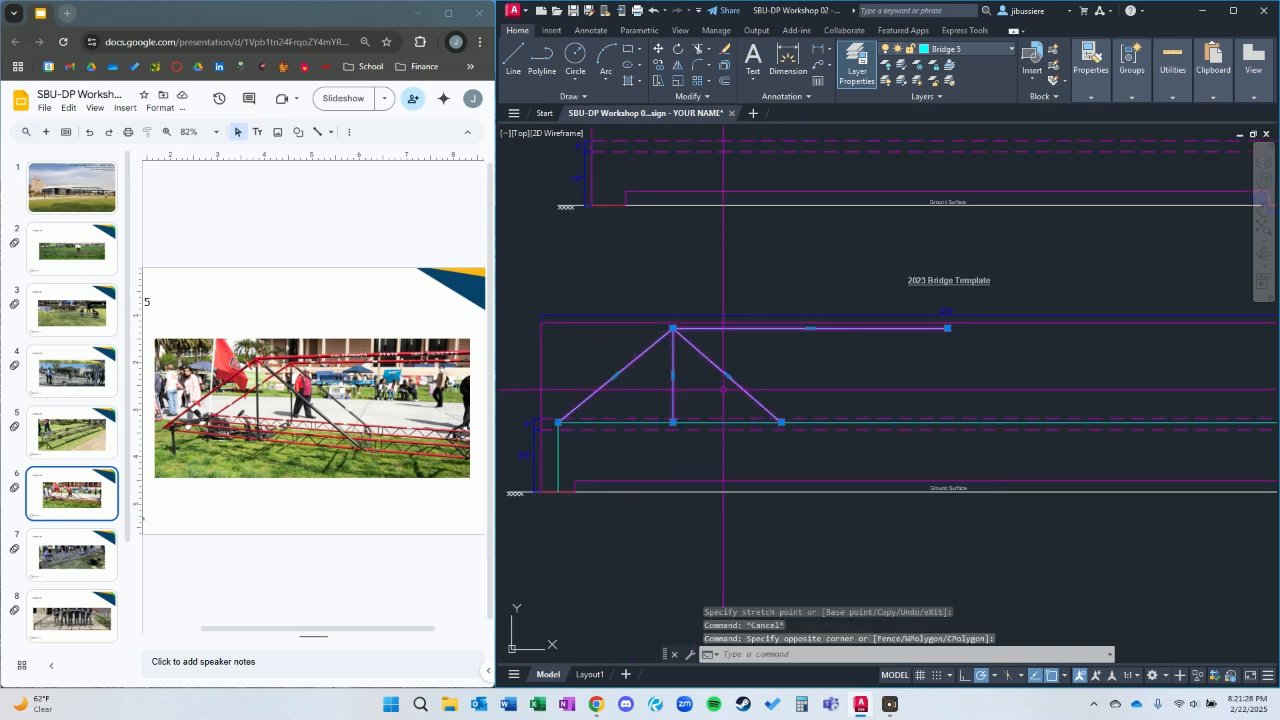
{"action": "type", "text": "mi"}
{"action": "key", "text": "Return"}
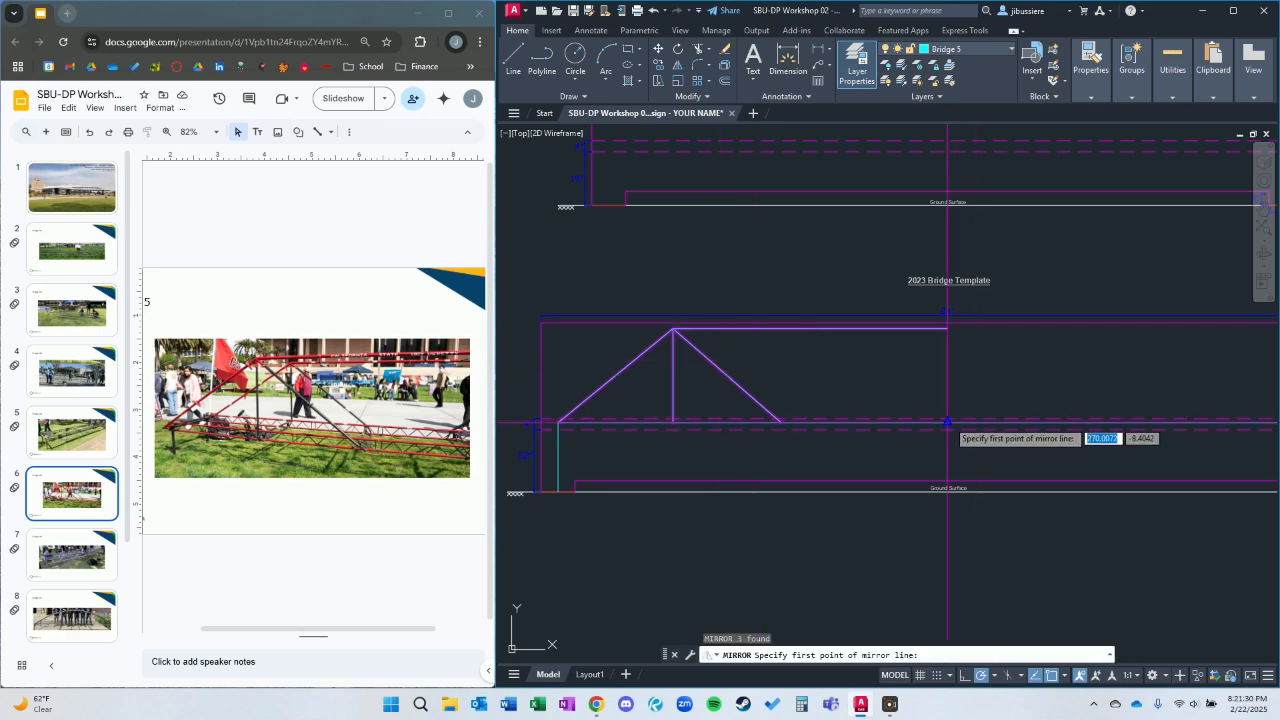
{"action": "left_click", "coordinate": [947, 422]}
{"action": "left_click", "coordinate": [947, 395]}
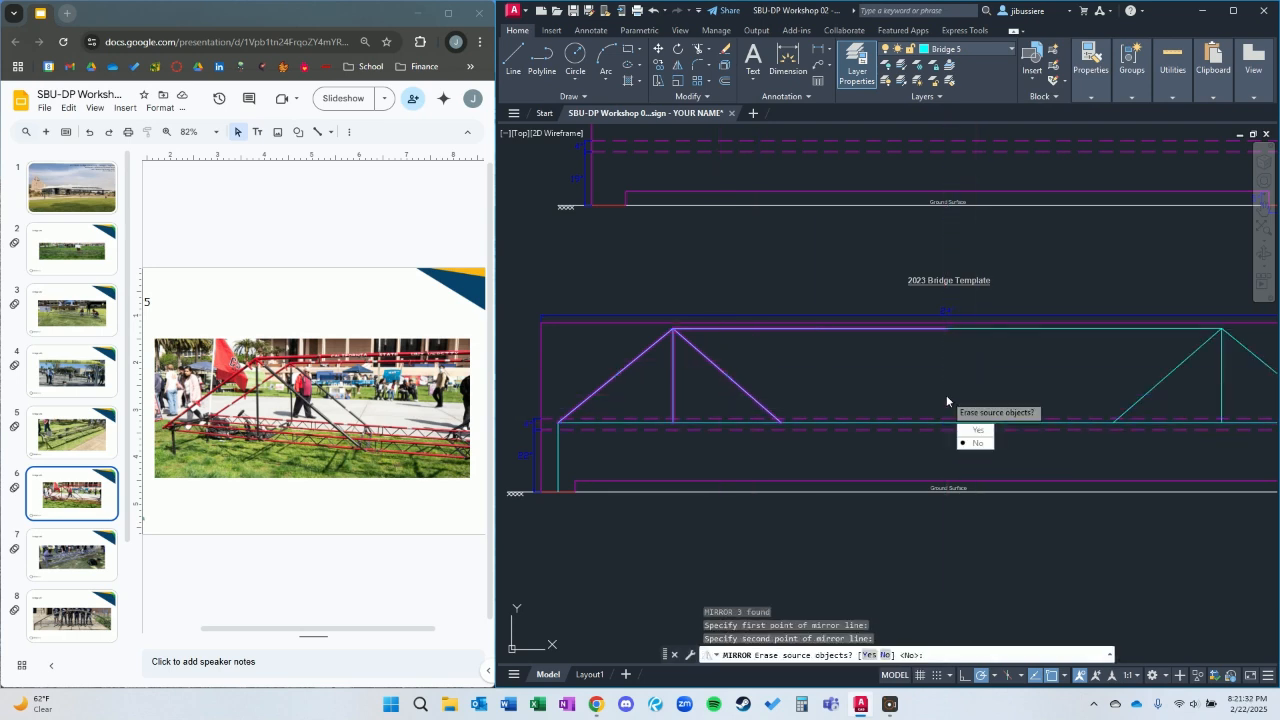
{"action": "key", "text": "Return"}
Join the original and mirrored top chord halves into one polyline.
{"action": "left_click", "coordinate": [971, 328]}
{"action": "left_click", "coordinate": [926, 328]}
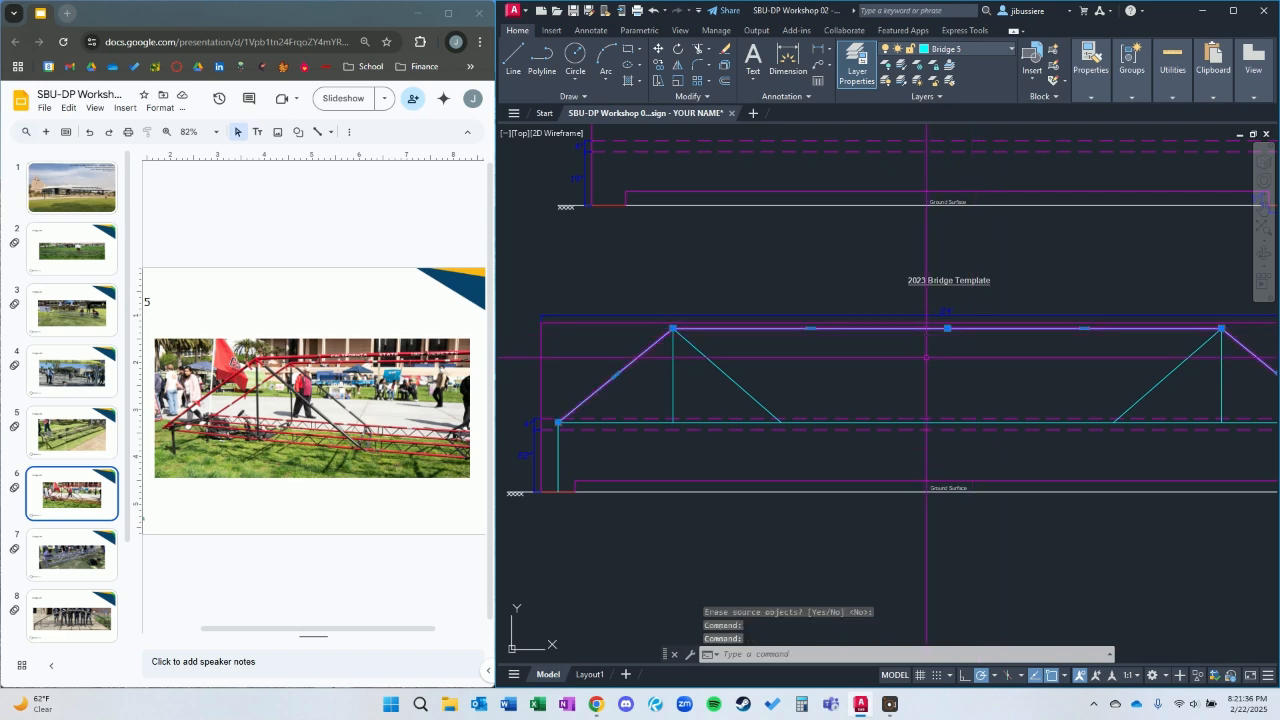
{"action": "type", "text": "j"}
{"action": "key", "text": "Return"}
{"action": "scroll", "coordinate": [937, 372], "scroll_direction": "down", "scroll_amount": 3}
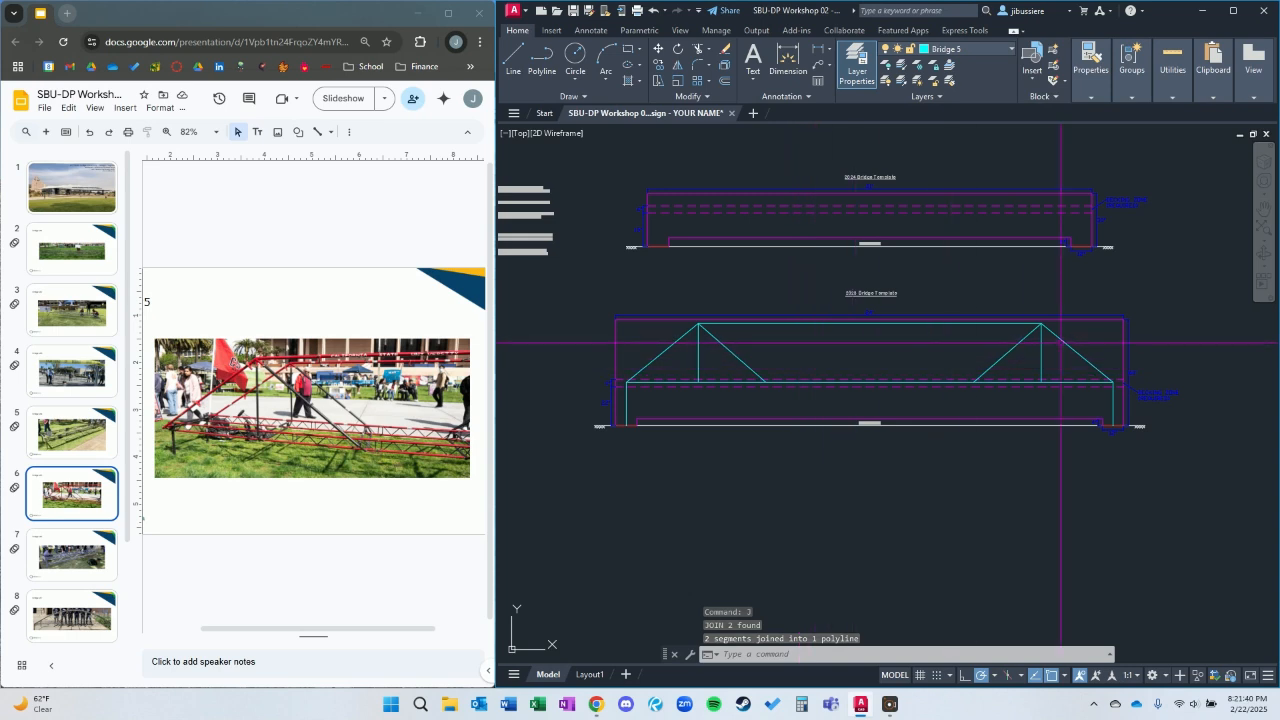
Select all of the Bridge 5 linework with Select Similar and move it by its right support's base onto the Bridge #5 box's right footing.
{"action": "scroll", "coordinate": [1066, 343], "scroll_direction": "up", "scroll_amount": 2}
{"action": "left_click", "coordinate": [1115, 363]}
{"action": "left_click", "coordinate": [1097, 351]}
{"action": "left_click", "coordinate": [1096, 346]}
{"action": "left_click", "coordinate": [1068, 357]}
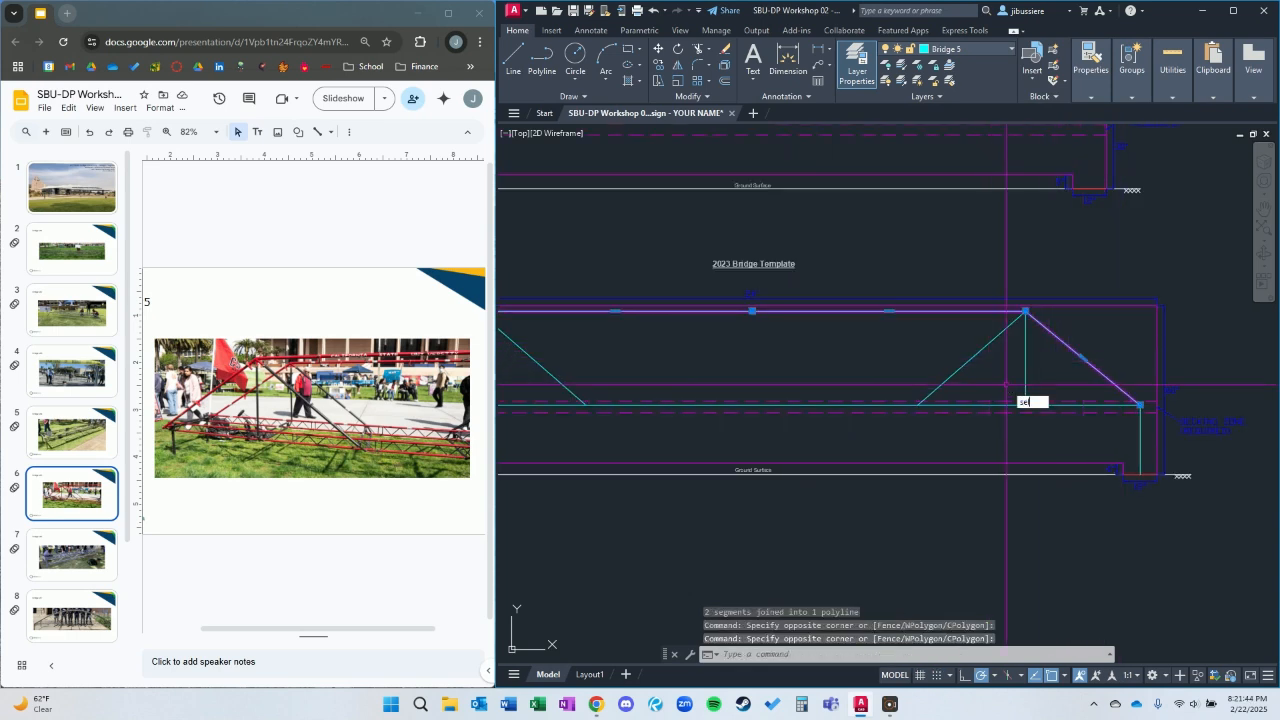
{"action": "type", "text": "se"}
{"action": "key", "text": "Return"}
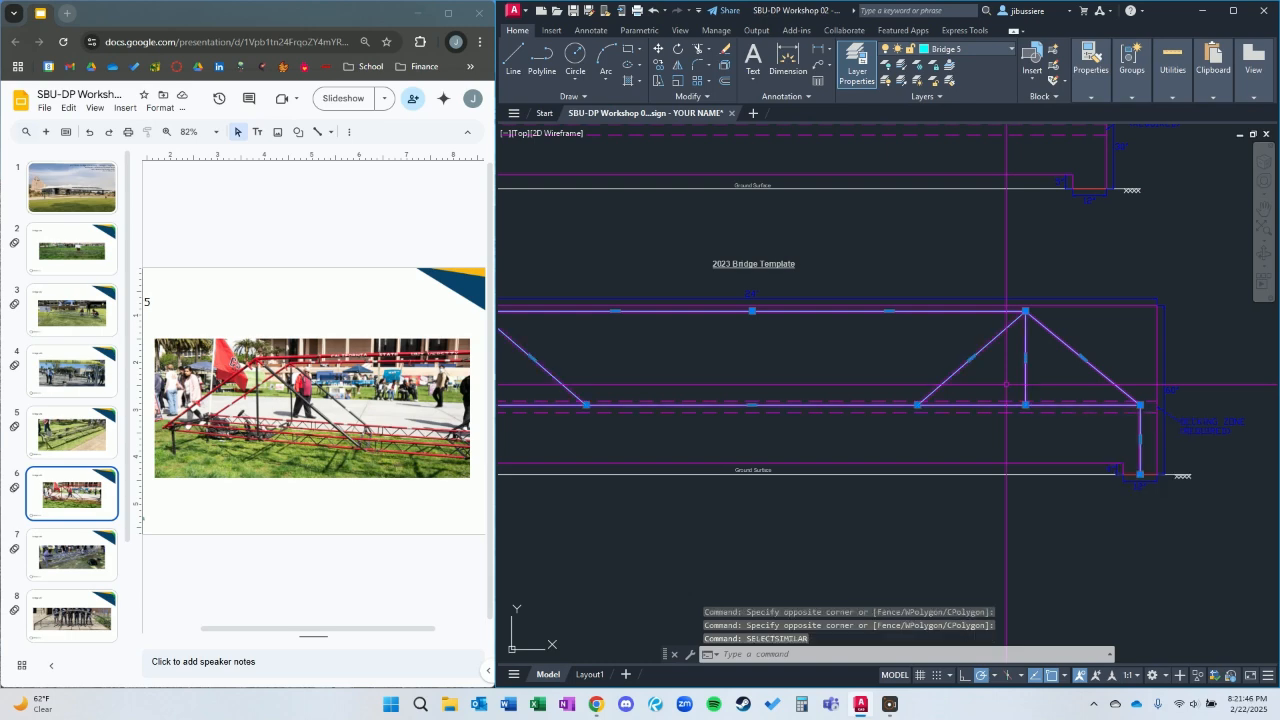
{"action": "type", "text": "m"}
{"action": "key", "text": "Return"}
{"action": "left_click", "coordinate": [1160, 478]}
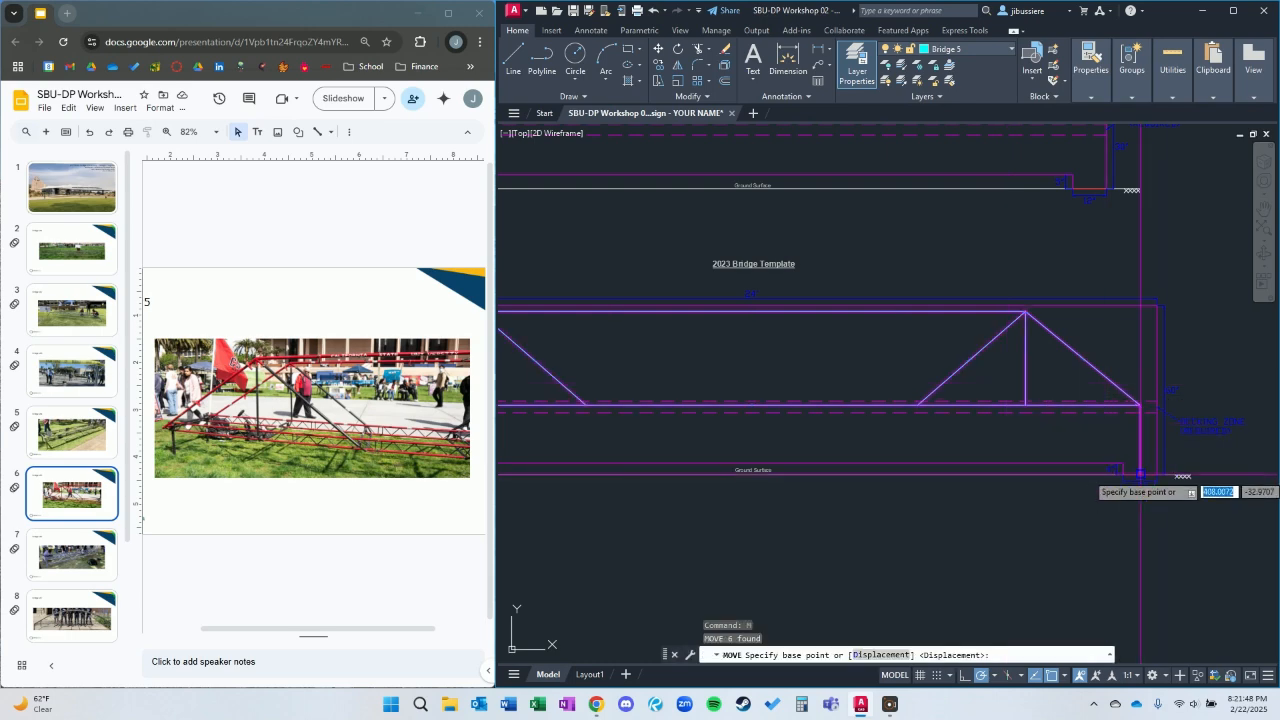
{"action": "scroll", "coordinate": [1160, 480], "scroll_direction": "down", "scroll_amount": 5}
{"action": "scroll", "coordinate": [1160, 485], "scroll_direction": "up", "scroll_amount": 8}
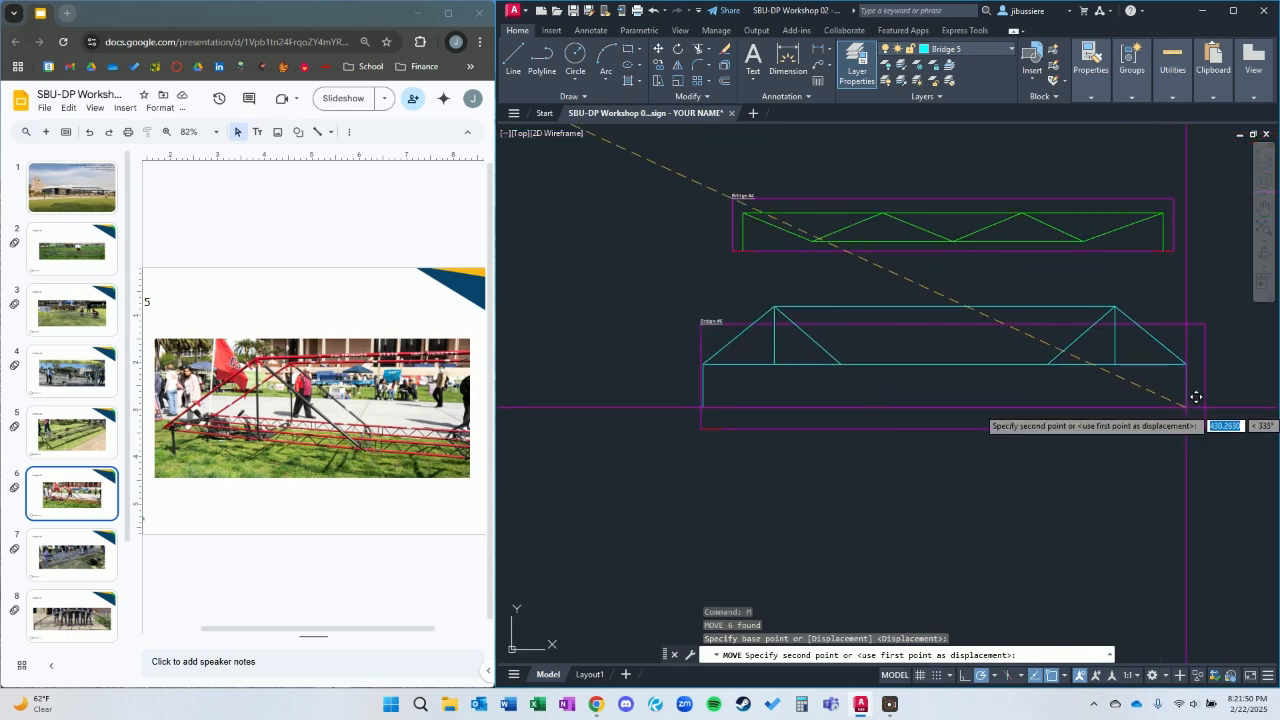
{"action": "left_click", "coordinate": [1157, 381]}
{"action": "scroll", "coordinate": [911, 321], "scroll_direction": "down", "scroll_amount": 3}
{"action": "scroll", "coordinate": [867, 320], "scroll_direction": "down", "scroll_amount": 2}
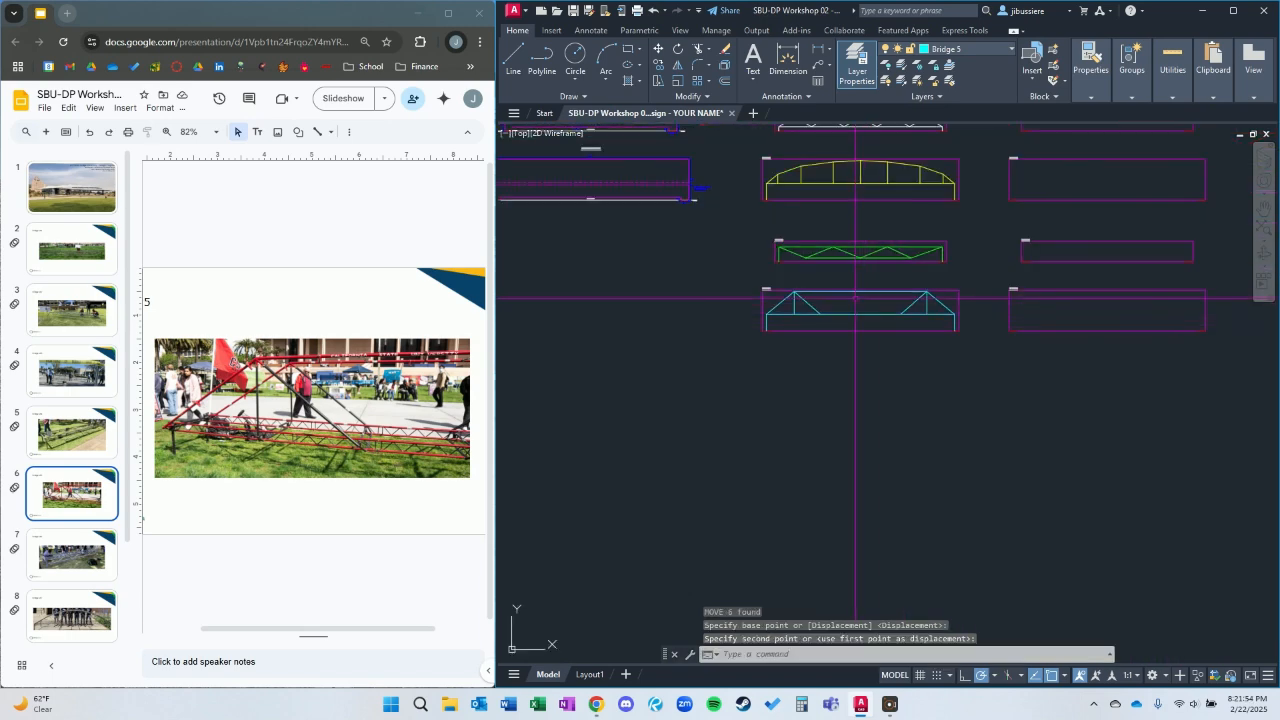
Show the Bridge 6 slide for reference and make Bridge 6 the current layer.
{"action": "scroll", "coordinate": [797, 288], "scroll_direction": "up", "scroll_amount": 2}
{"action": "mouse_move", "coordinate": [803, 298]}
{"action": "middle_mouse_down"}
{"action": "mouse_move", "coordinate": [1007, 431]}
{"action": "mouse_move", "coordinate": [853, 338]}
{"action": "middle_mouse_up"}
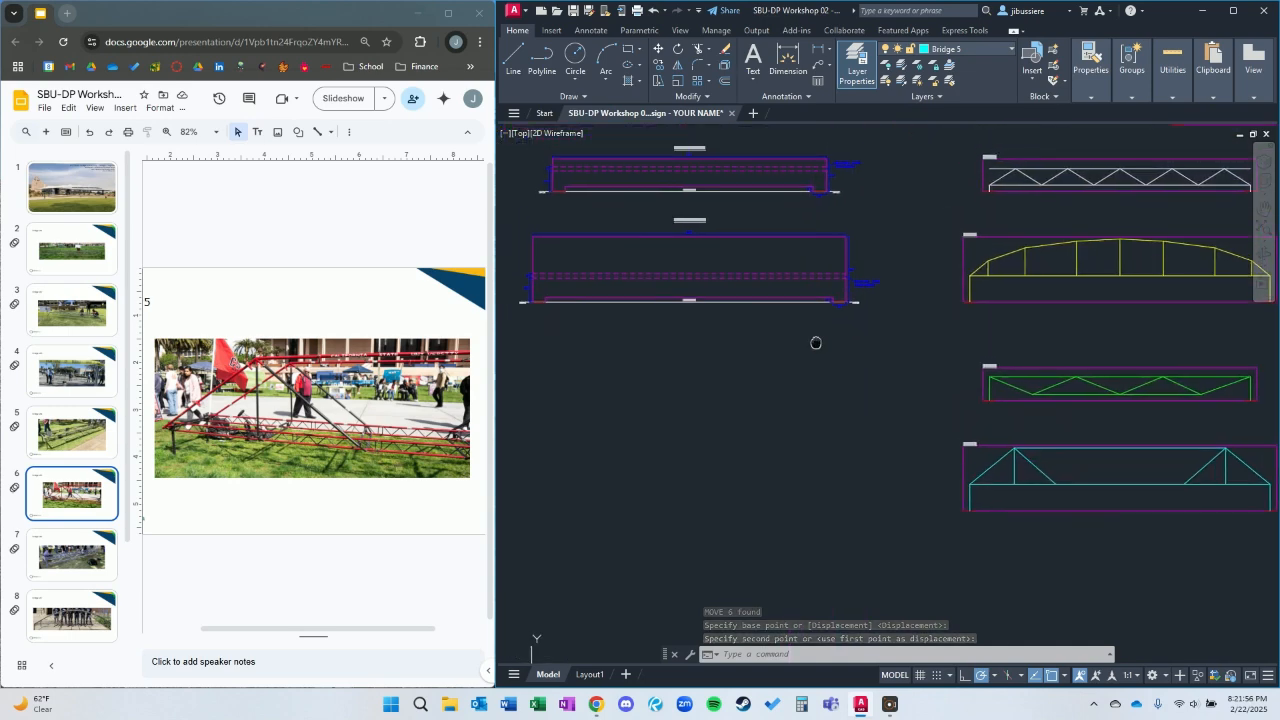
{"action": "left_click", "coordinate": [79, 573]}
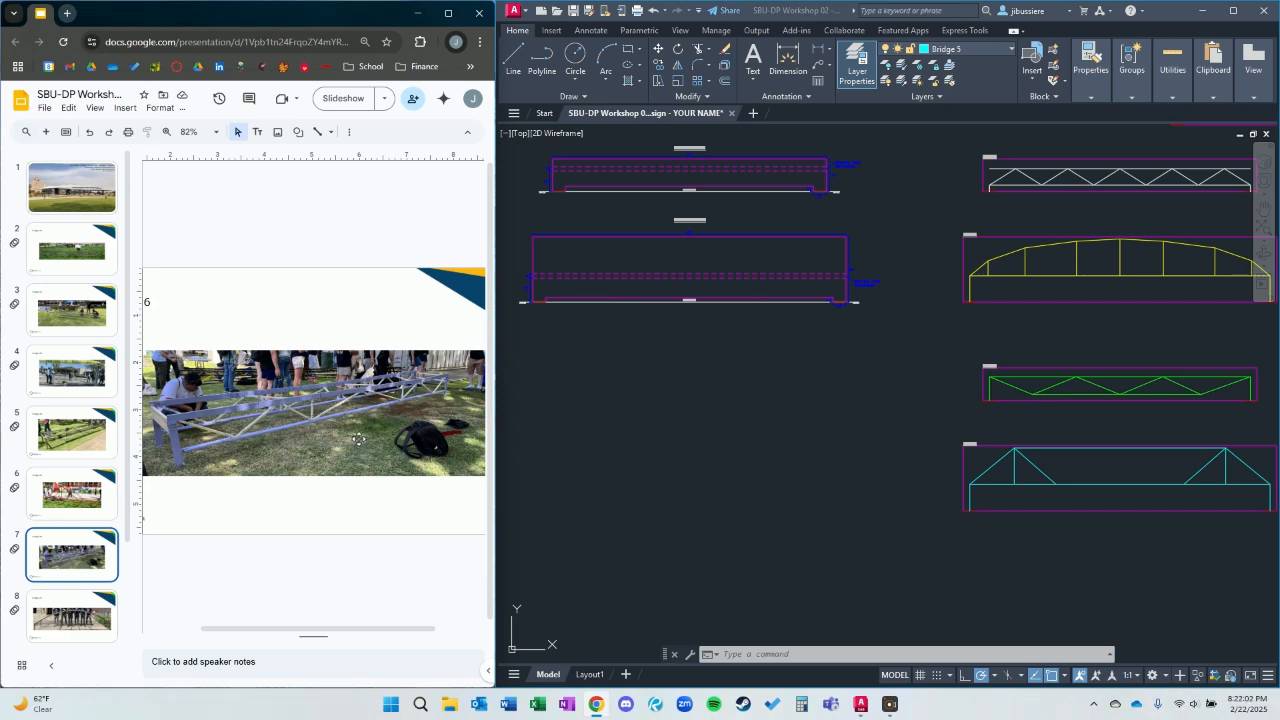
{"action": "left_click", "coordinate": [670, 198]}
{"action": "scroll", "coordinate": [614, 237], "scroll_direction": "up", "scroll_amount": 5}
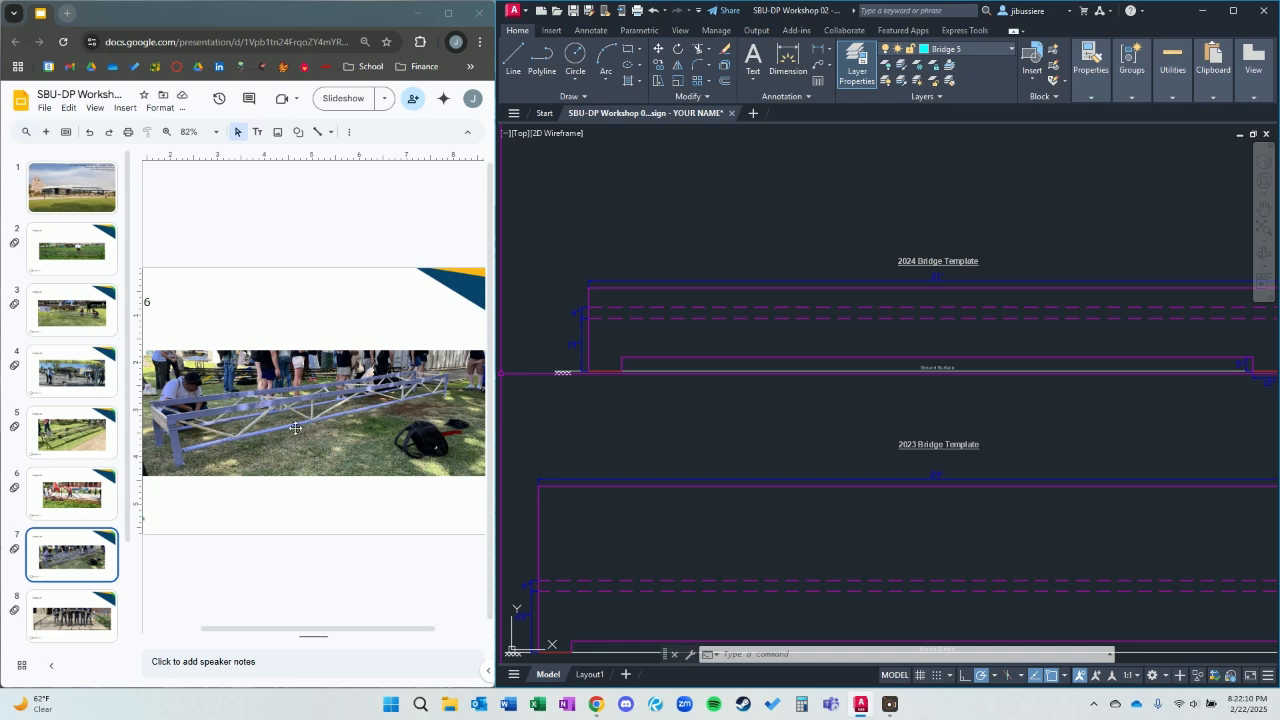
{"action": "left_click", "coordinate": [1009, 50]}
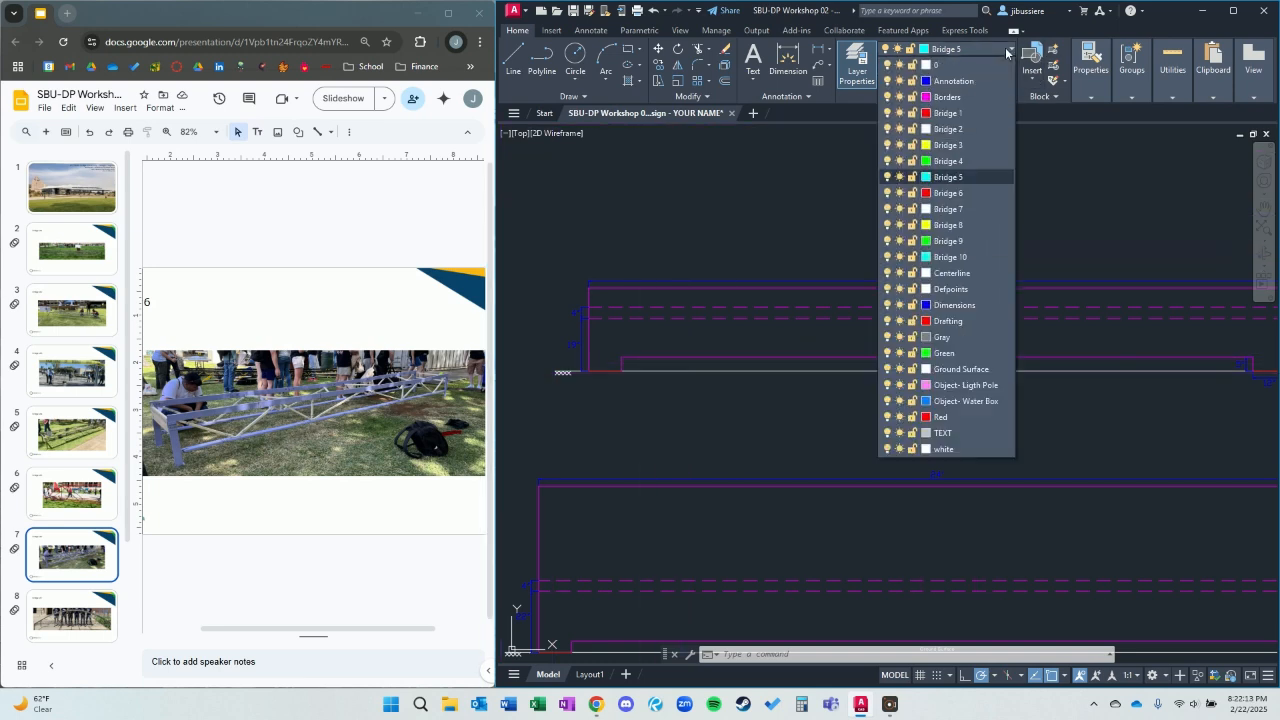
{"action": "left_click", "coordinate": [975, 192]}
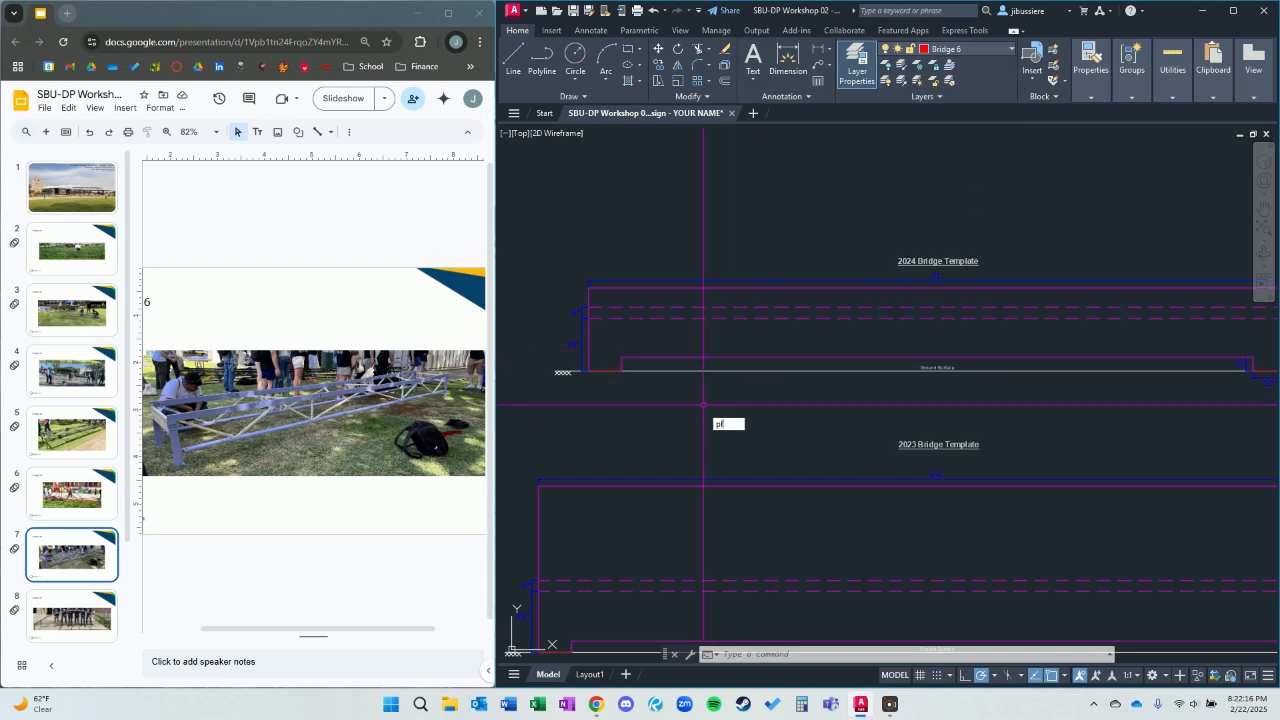
Draw a polyline on the 2024 template from the left footing's midpoint up into the decking zone, 240 inches across, and down to the right footing's midpoint.
{"action": "type", "text": "pl"}
{"action": "key", "text": "Return"}
{"action": "left_click", "coordinate": [606, 371]}
{"action": "scroll", "coordinate": [611, 314], "scroll_direction": "up", "scroll_amount": 3}
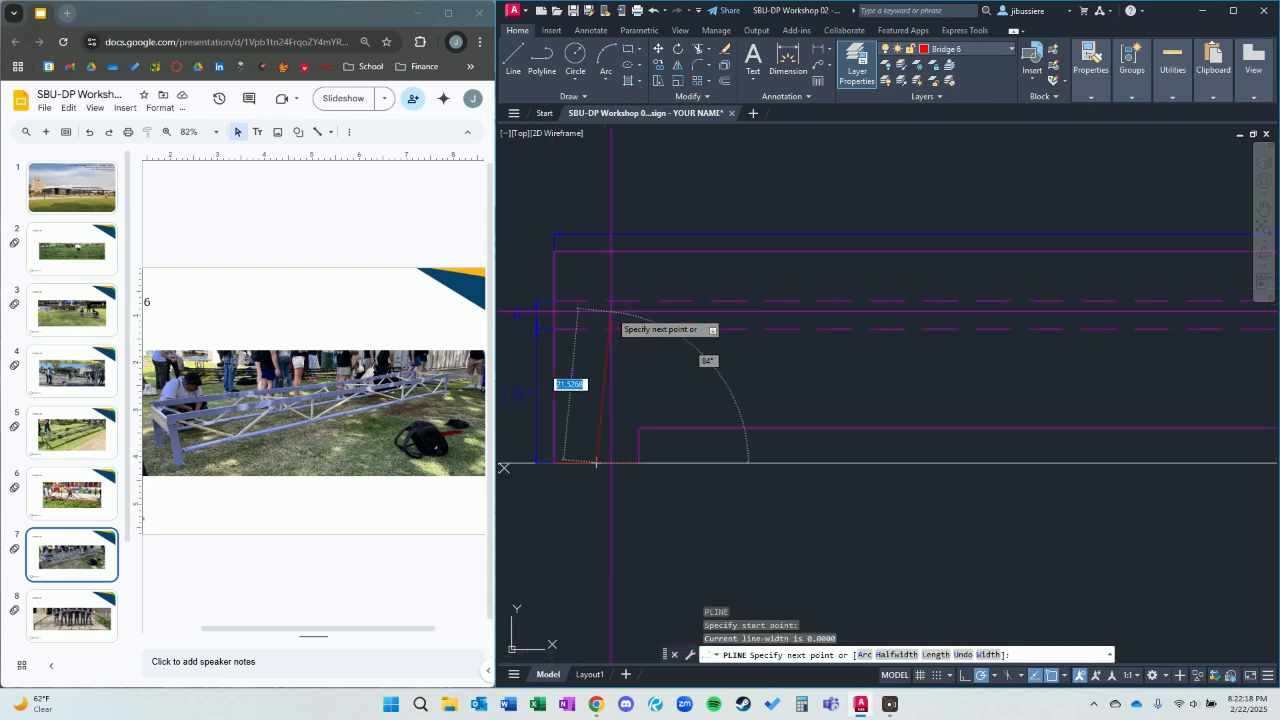
{"action": "scroll", "coordinate": [850, 320], "scroll_direction": "down", "scroll_amount": 2}
{"action": "scroll", "coordinate": [970, 285], "scroll_direction": "up", "scroll_amount": 5}
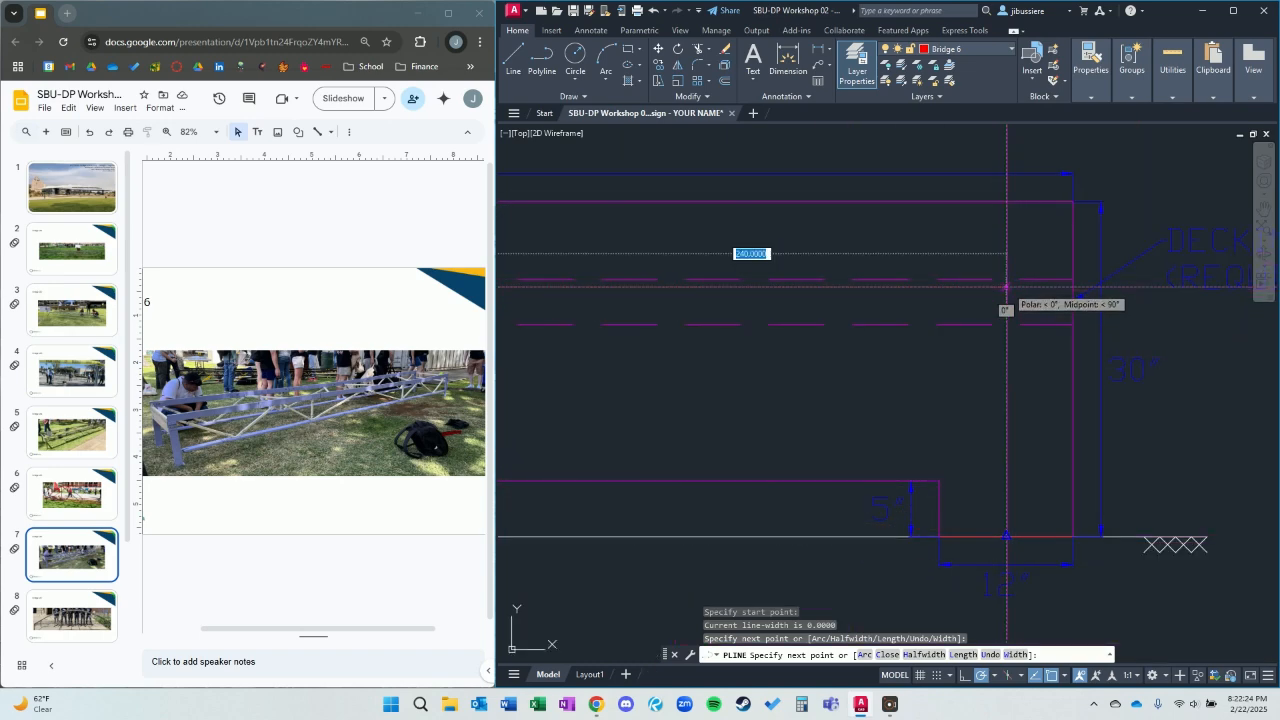
{"action": "scroll", "coordinate": [1000, 290], "scroll_direction": "down", "scroll_amount": 2}
{"action": "key", "text": "Escape"}
{"action": "scroll", "coordinate": [765, 421], "scroll_direction": "down", "scroll_amount": 2}
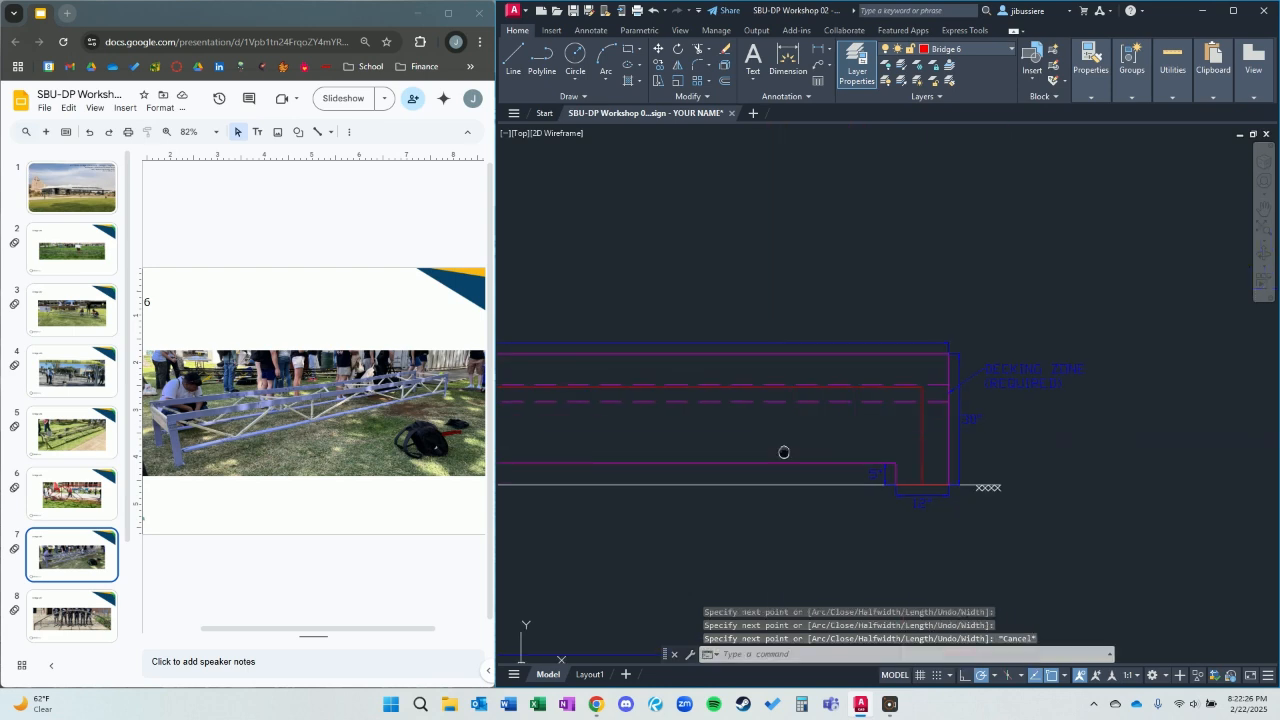
{"action": "middle_click_drag", "start_coordinate": [765, 421], "coordinate": [1060, 358]}
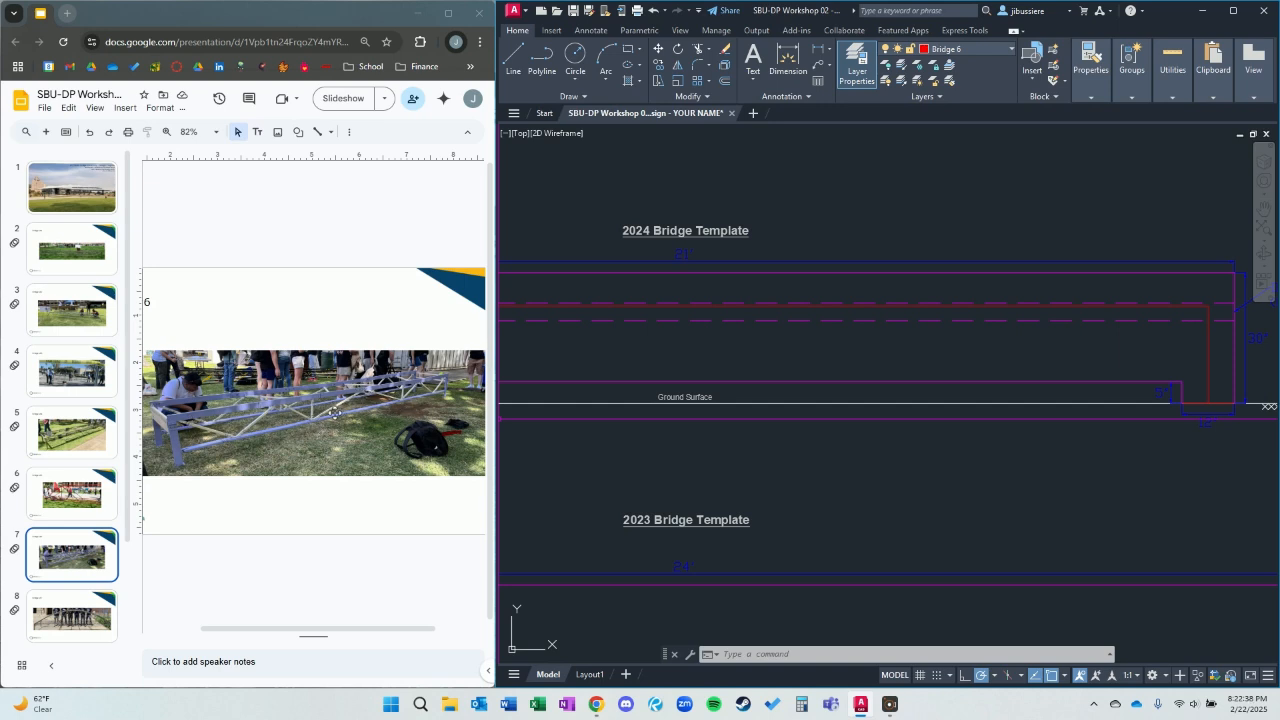
{"action": "middle_click_drag", "start_coordinate": [712, 390], "coordinate": [857, 420]}
{"action": "type", "text": "pl"}
{"action": "key", "text": "Return"}
{"action": "scroll", "coordinate": [835, 335], "scroll_direction": "up", "scroll_amount": 3}
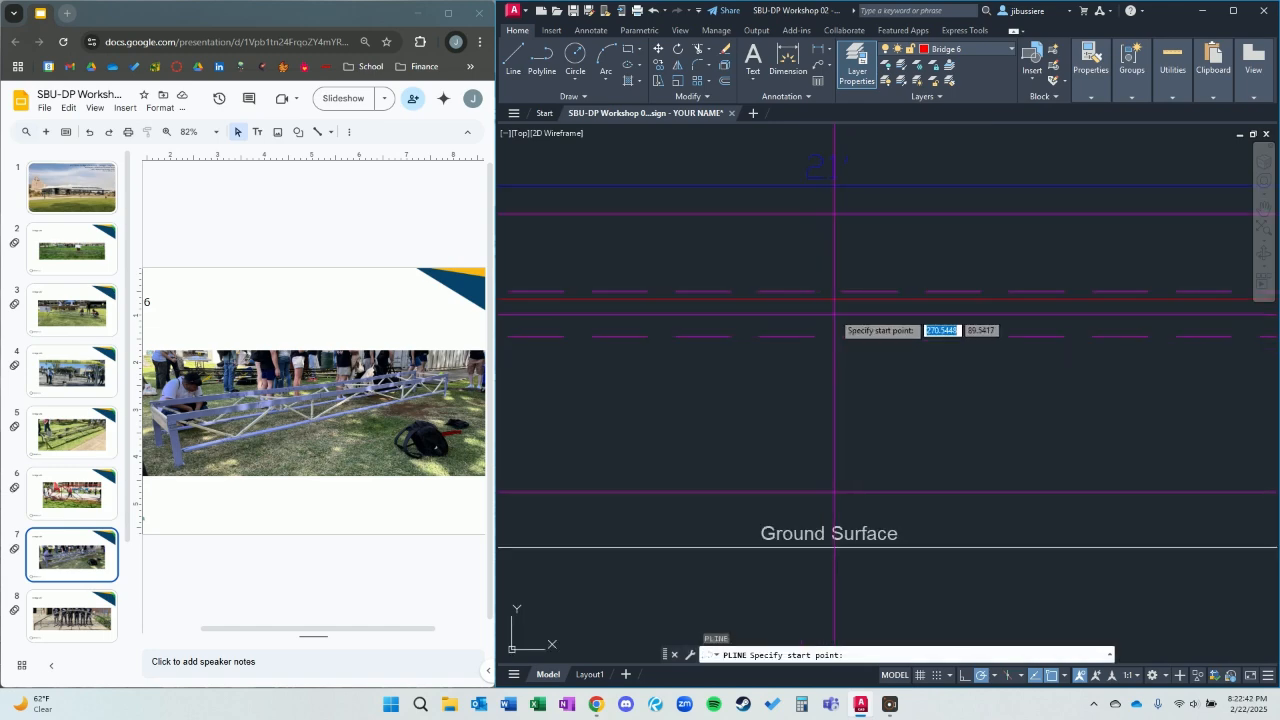
{"action": "left_click", "coordinate": [820, 304]}
{"action": "scroll", "coordinate": [757, 430], "scroll_direction": "down", "scroll_amount": 4}
{"action": "middle_click_drag", "start_coordinate": [920, 405], "coordinate": [1166, 377]}
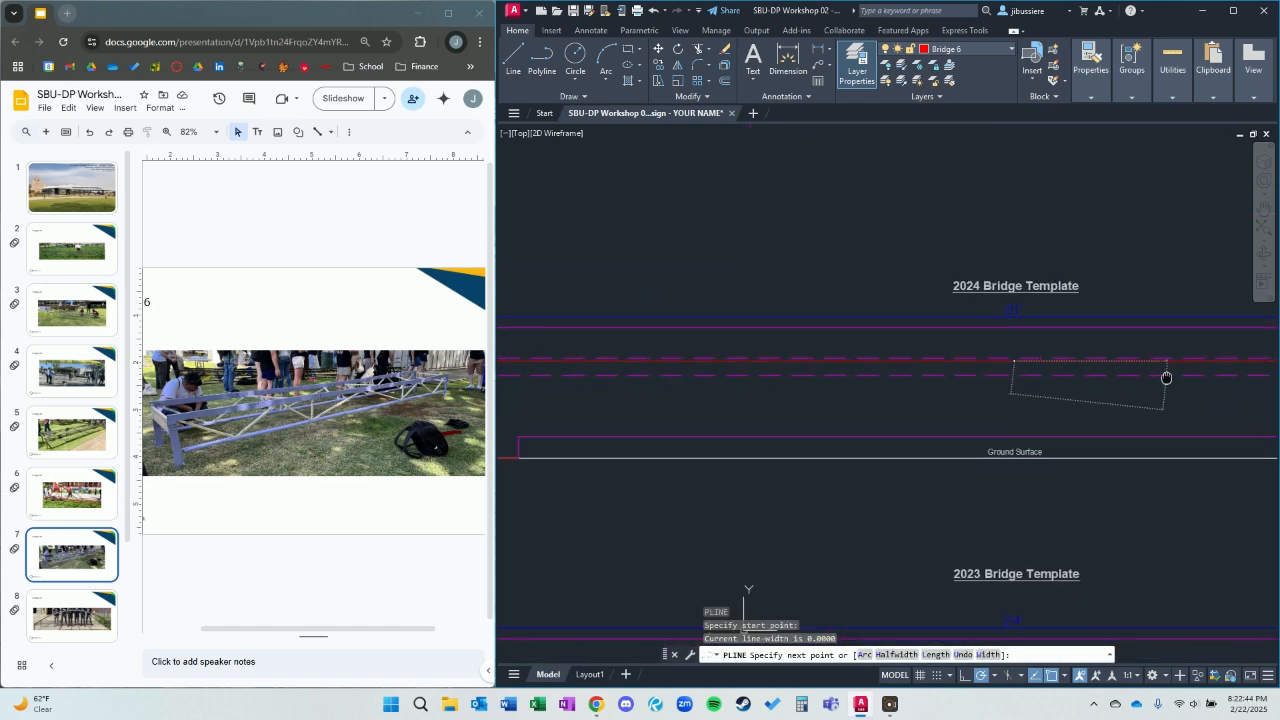
{"action": "key", "text": "Escape"}
Draw a horizontal bottom chord just above the template's lower clearance line, from the left support leg to the right support leg.
{"action": "middle_click_drag", "start_coordinate": [711, 437], "coordinate": [904, 402]}
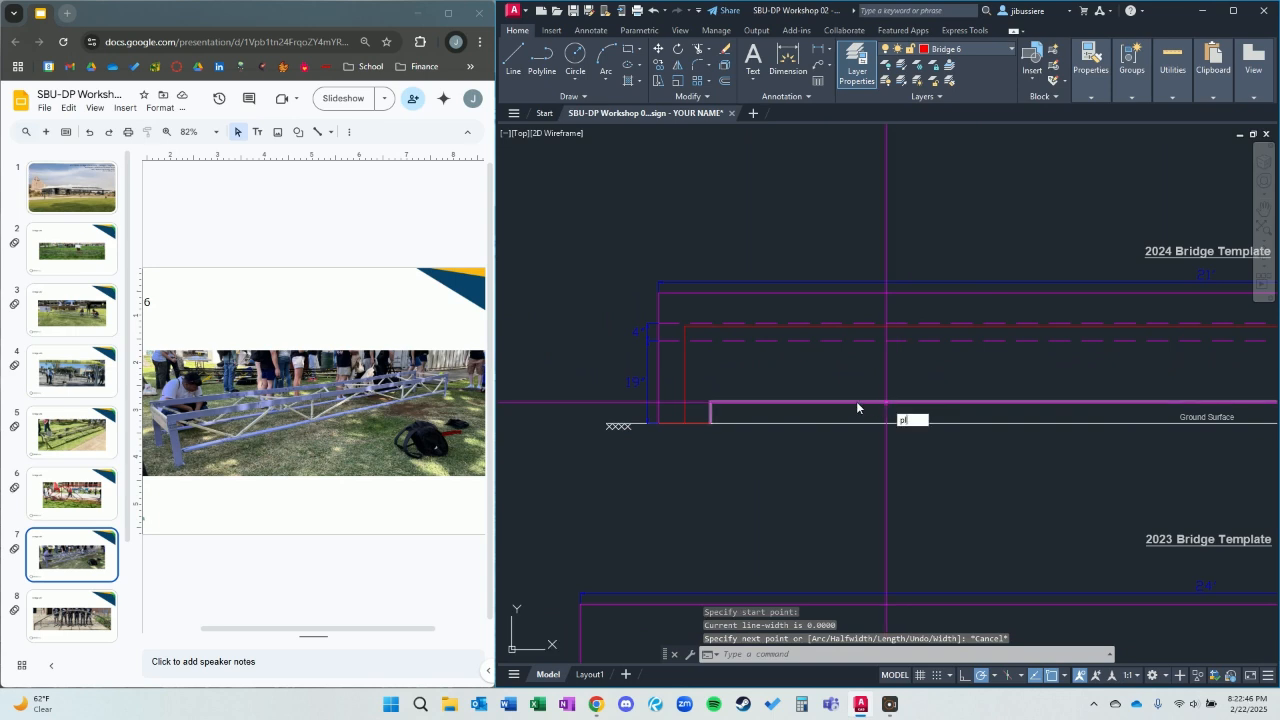
{"action": "key", "text": "Return"}
{"action": "scroll", "coordinate": [690, 402], "scroll_direction": "up", "scroll_amount": 3}
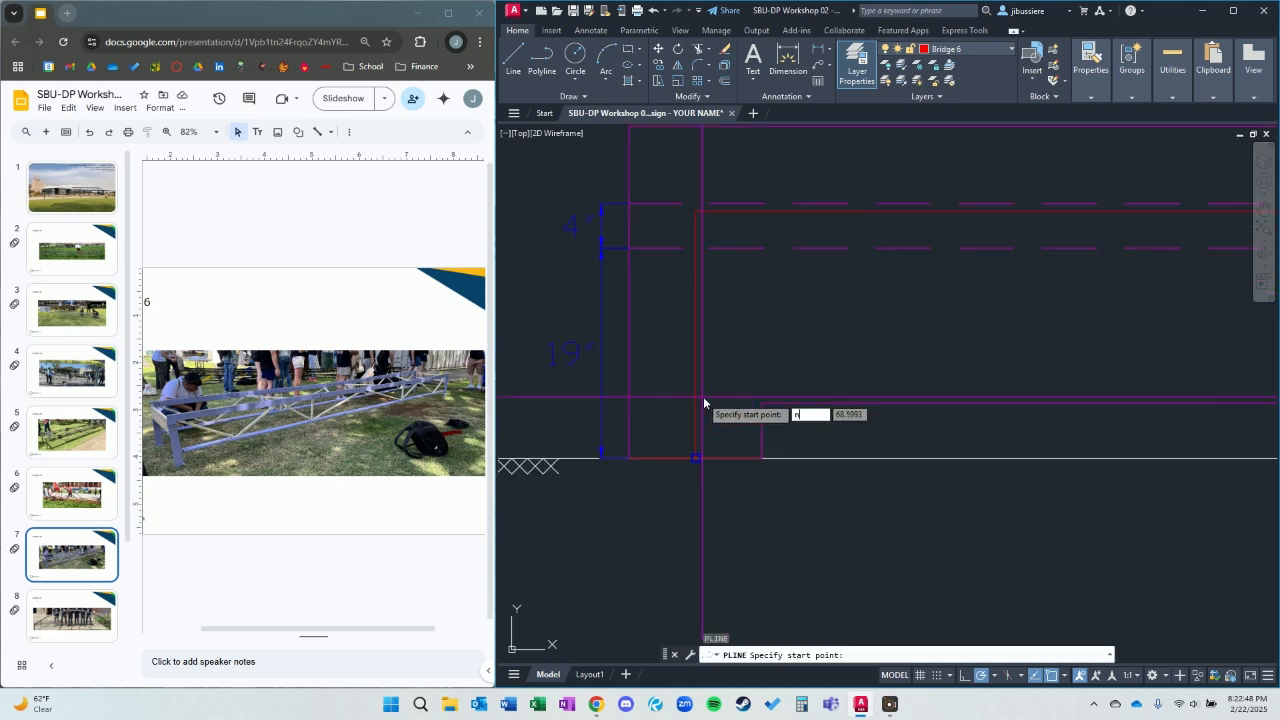
{"action": "key", "text": "Return"}
{"action": "left_click", "coordinate": [698, 384]}
{"action": "scroll", "coordinate": [915, 401], "scroll_direction": "down", "scroll_amount": 4}
{"action": "middle_click_drag", "start_coordinate": [1107, 395], "coordinate": [760, 370]}
{"action": "middle_click_drag", "start_coordinate": [996, 377], "coordinate": [720, 382]}
{"action": "middle_click_drag", "start_coordinate": [1154, 368], "coordinate": [1039, 362]}
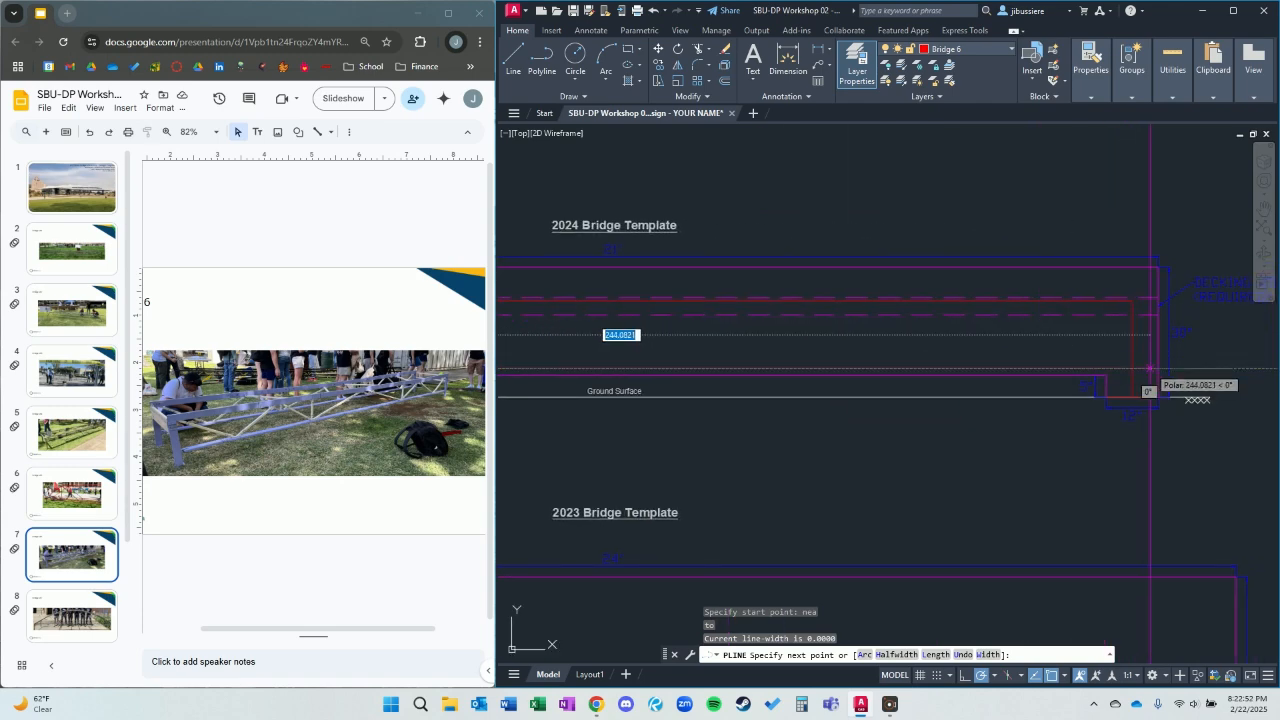
{"action": "left_click", "coordinate": [1132, 368]}
{"action": "key", "text": "Escape"}
Draw a diagonal from the top chord's midpoint down and right to a nearest-snap point on the bottom chord.
{"action": "middle_click_drag", "start_coordinate": [728, 348], "coordinate": [979, 362]}
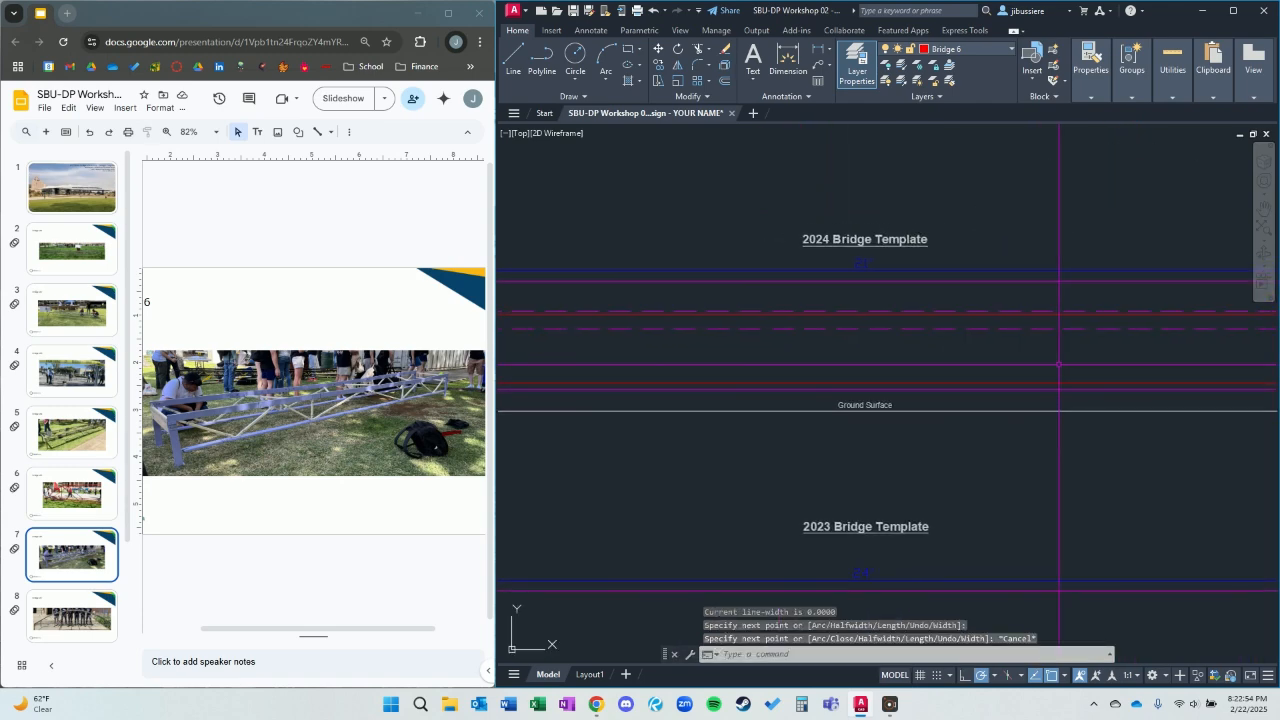
{"action": "type", "text": "pl"}
{"action": "key", "text": "Return"}
{"action": "scroll", "coordinate": [863, 330], "scroll_direction": "up", "scroll_amount": 4}
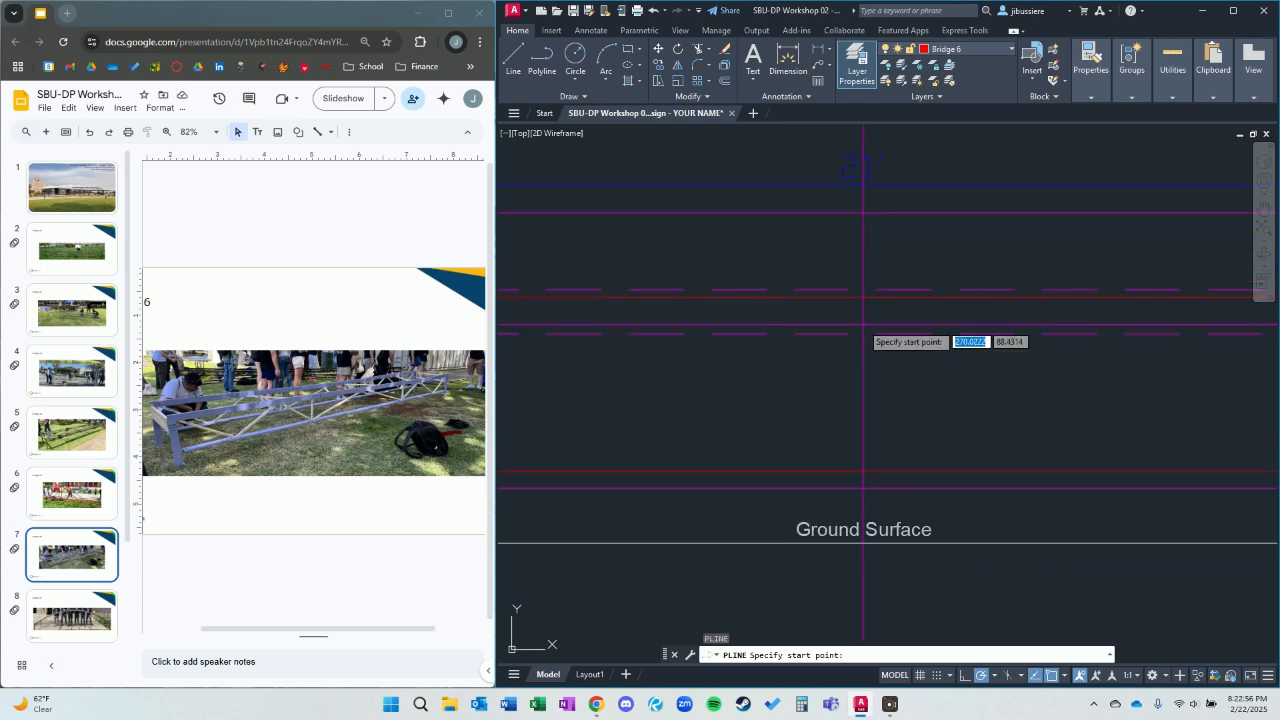
{"action": "left_click", "coordinate": [863, 297]}
{"action": "scroll", "coordinate": [1140, 455], "scroll_direction": "down", "scroll_amount": 3}
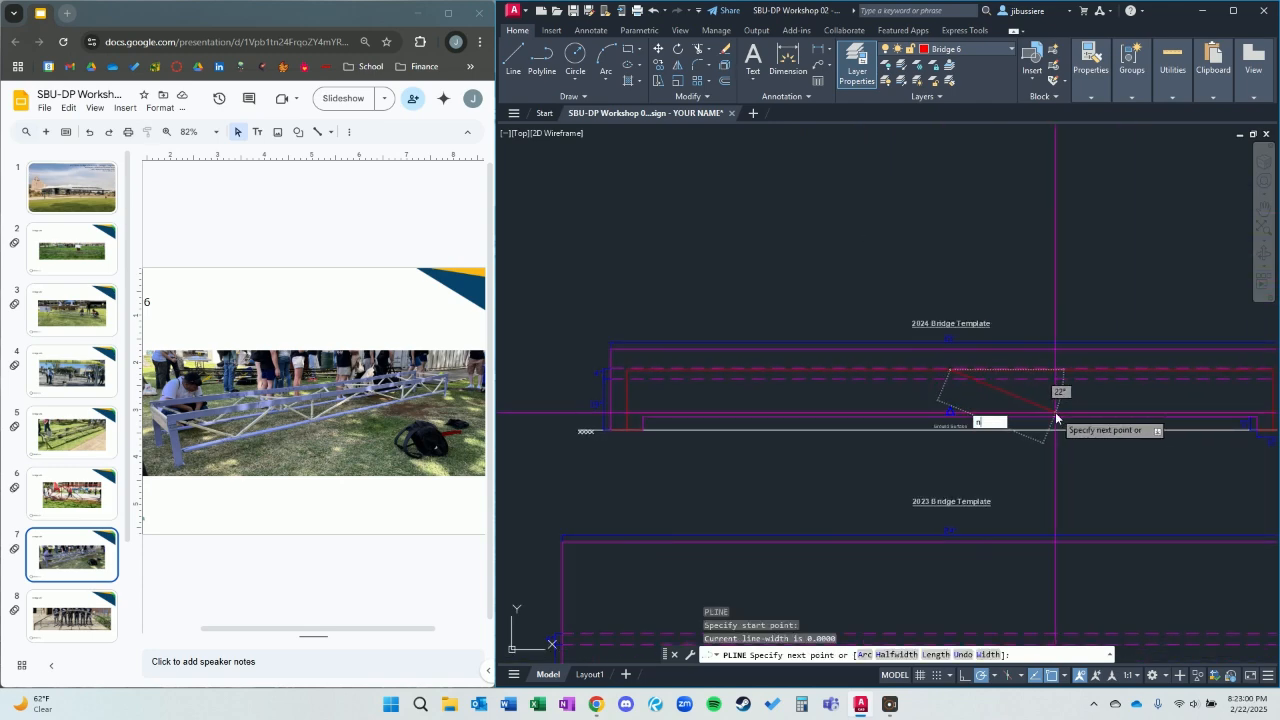
{"action": "type", "text": "nea"}
{"action": "key", "text": "Return"}
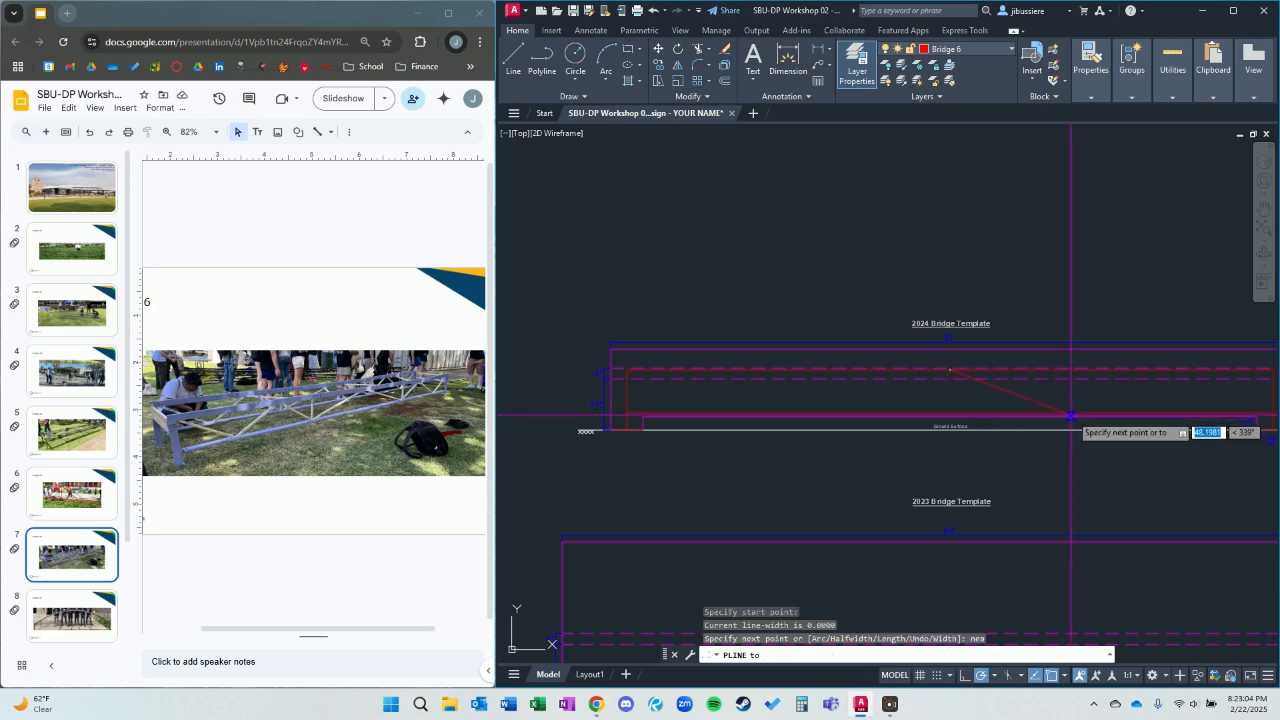
{"action": "left_click", "coordinate": [1066, 412]}
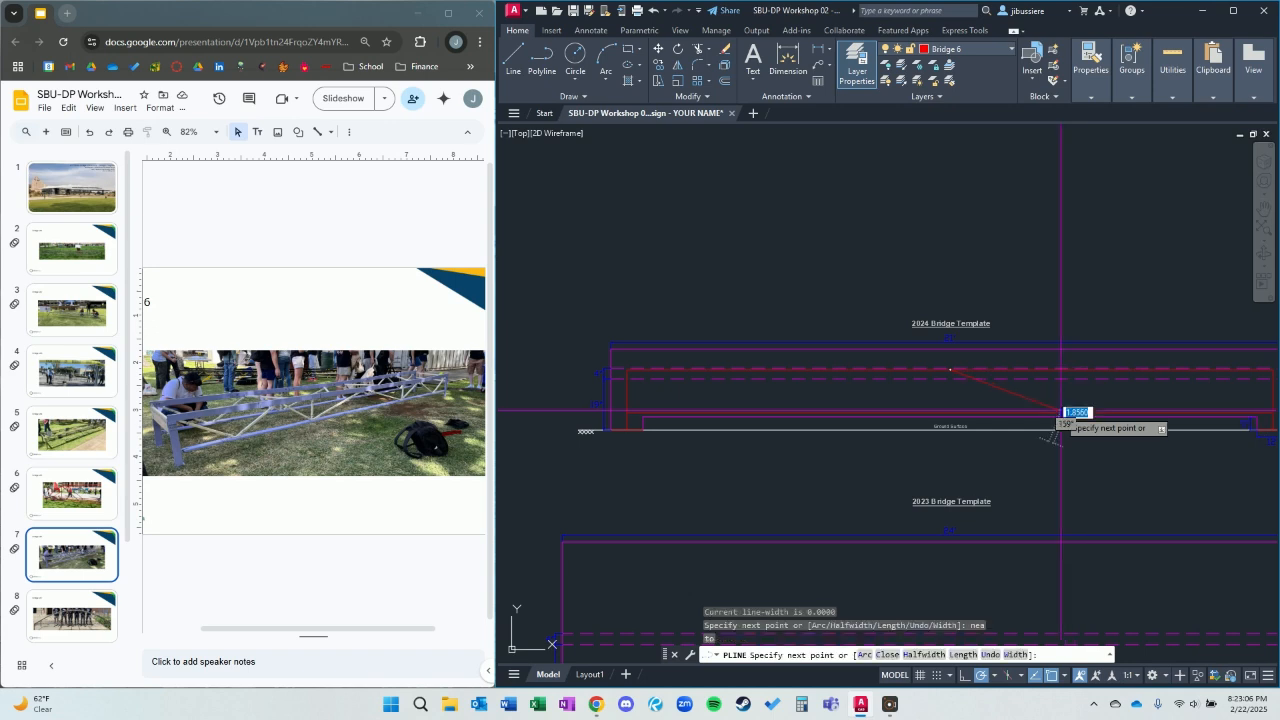
{"action": "key", "text": "Escape"}
Mirror the diagonal about the vertical line through midspan, keeping the source object.
{"action": "left_click", "coordinate": [1043, 401]}
{"action": "left_click", "coordinate": [995, 398]}
{"action": "type", "text": "mi"}
{"action": "key", "text": "Return"}
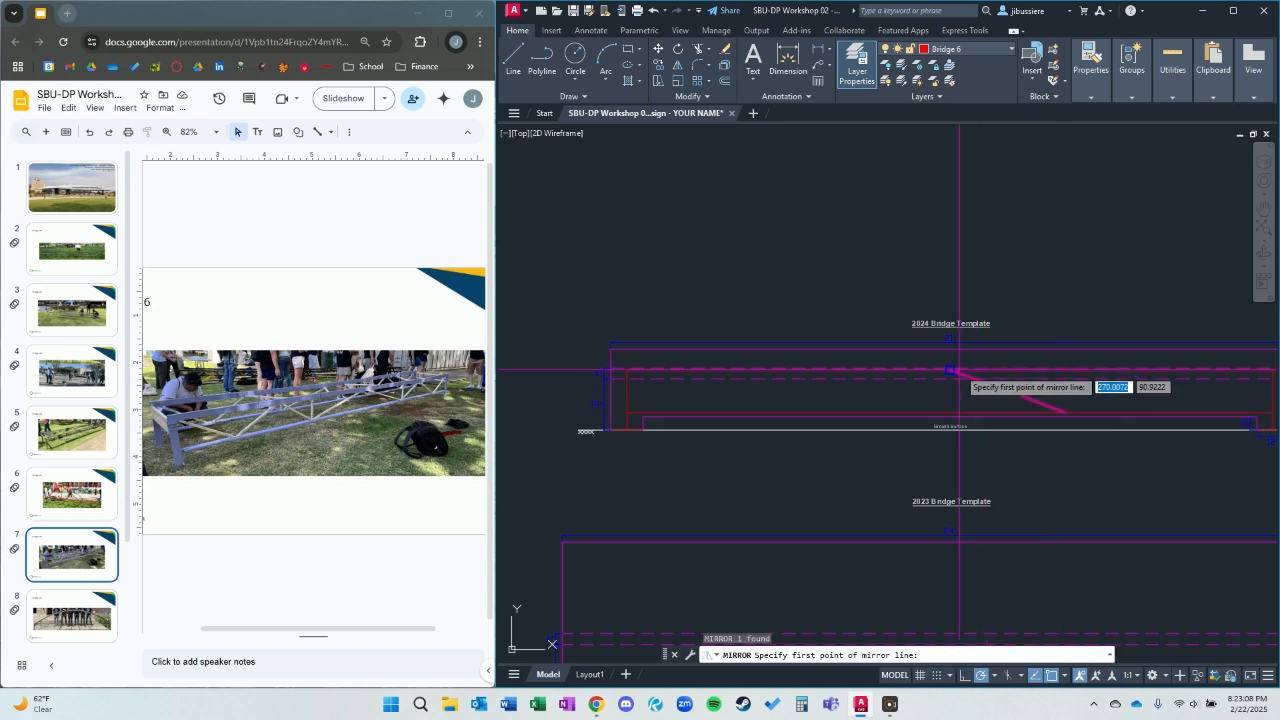
{"action": "left_click", "coordinate": [949, 370]}
{"action": "key", "text": "Return"}
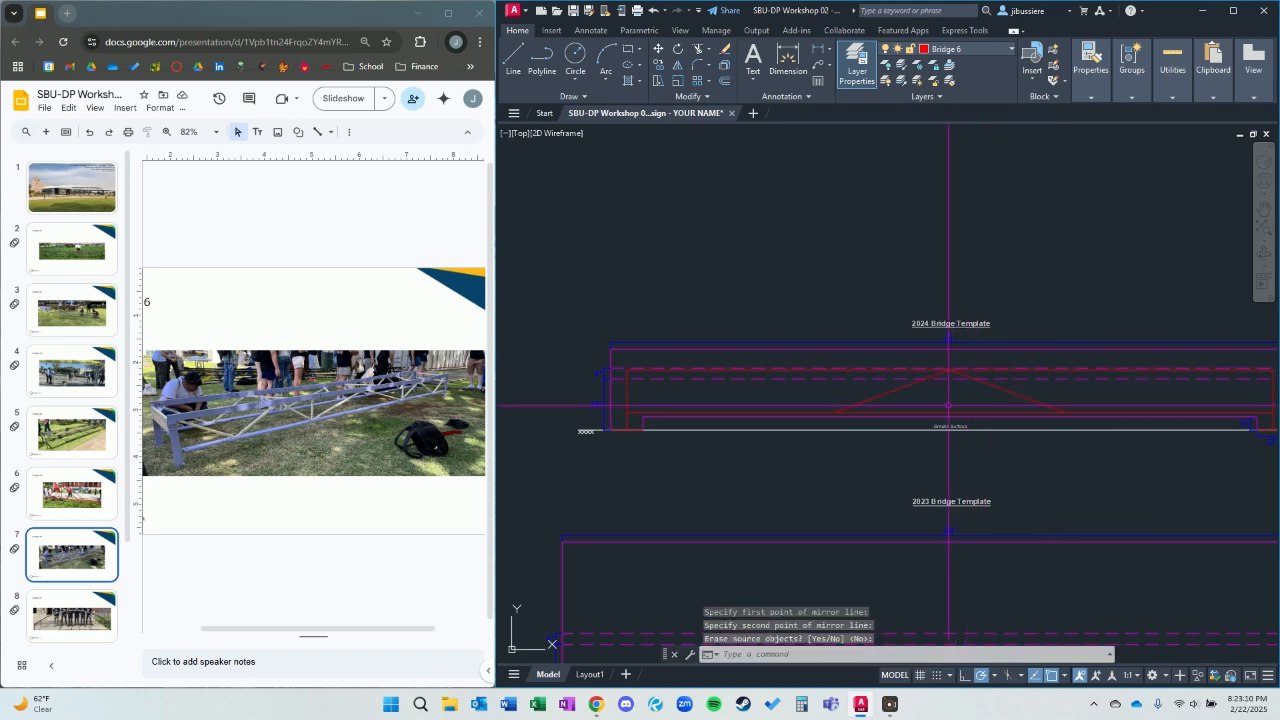
Draw a vertical member from the right diagonal's lower end straight up to the top chord.
{"action": "type", "text": "PL"}
{"action": "key", "text": "Return"}
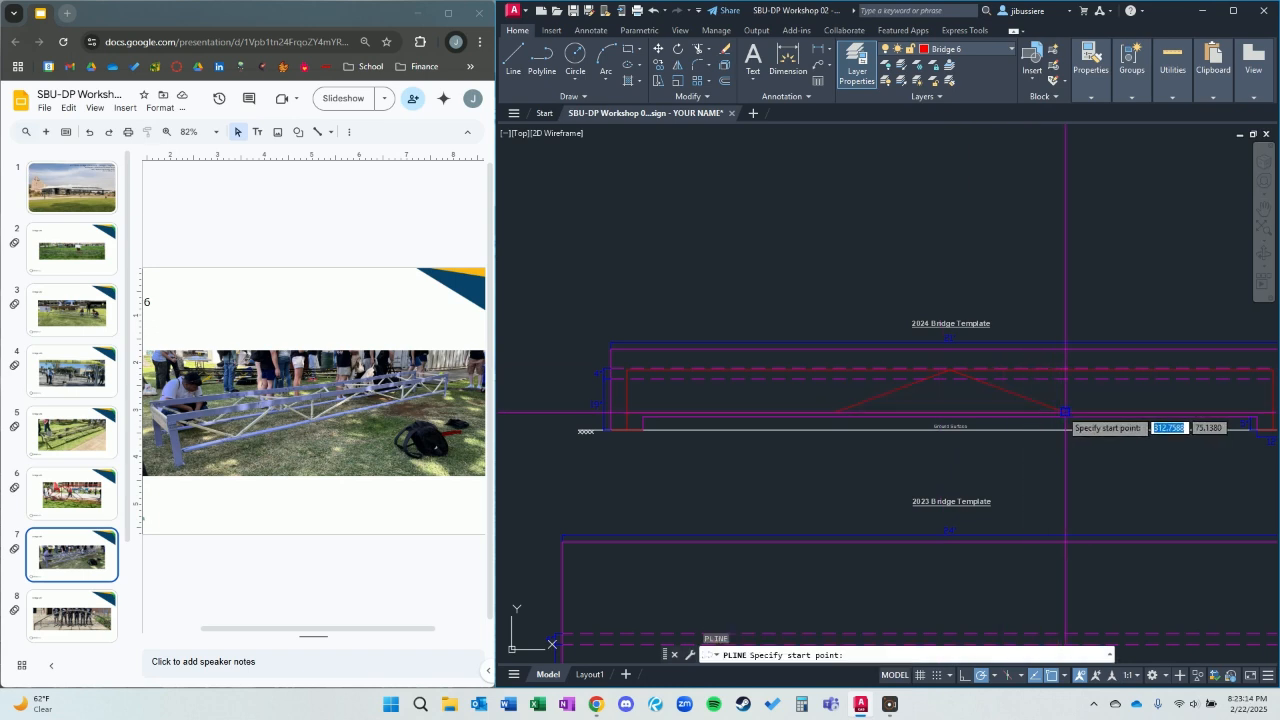
{"action": "left_click", "coordinate": [1060, 411]}
{"action": "scroll", "coordinate": [1055, 378], "scroll_direction": "up", "scroll_amount": 3}
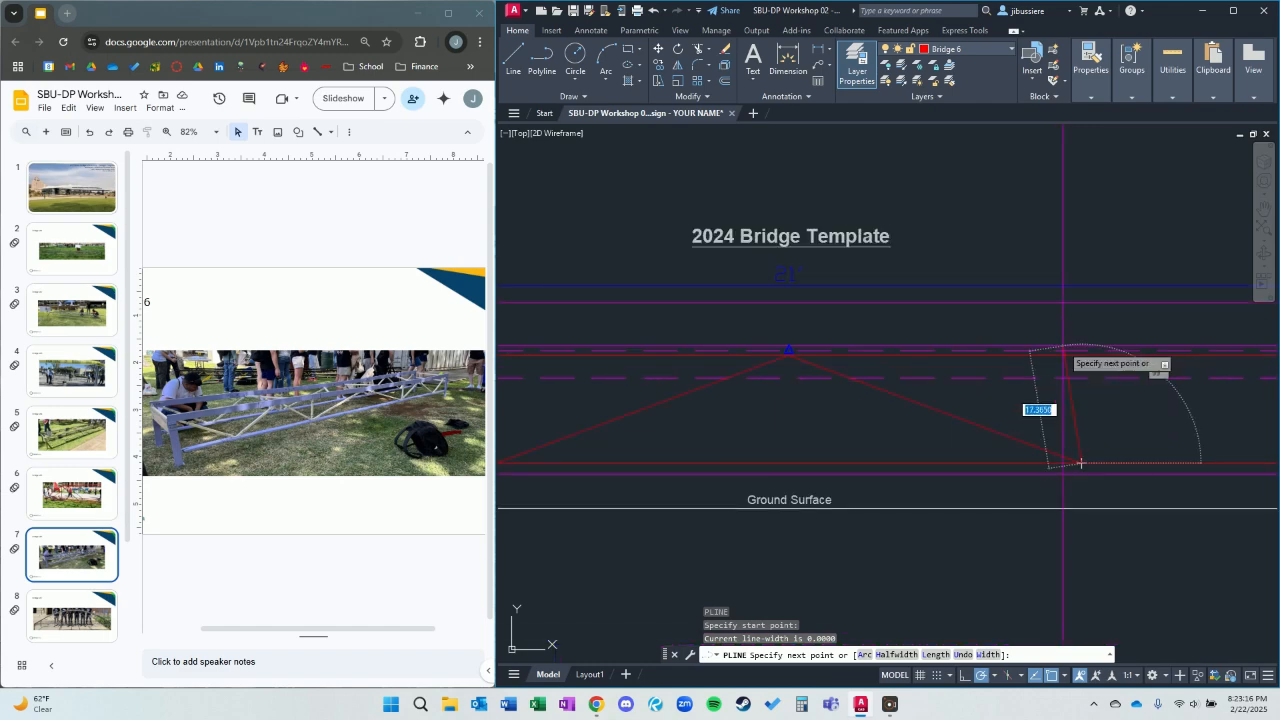
{"action": "left_click", "coordinate": [1082, 355]}
{"action": "key", "text": "Escape"}
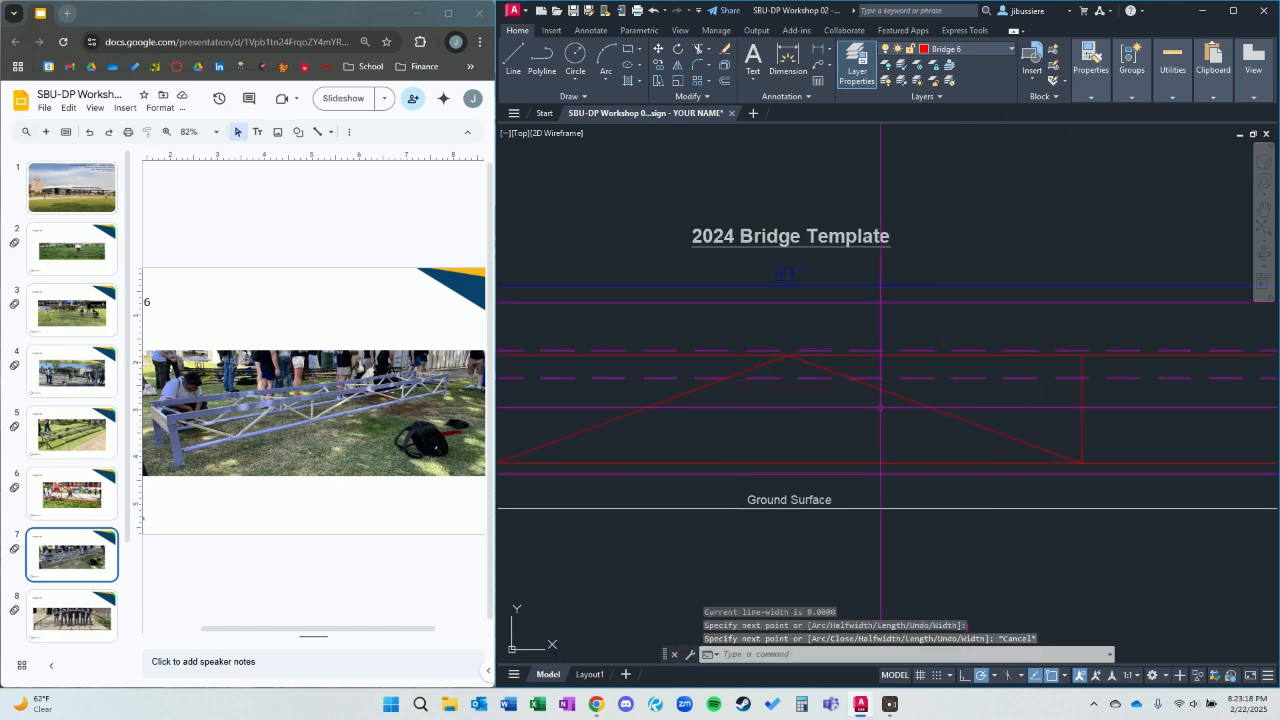
Draw a vertical member upward from the mirrored left diagonal's lower end.
{"action": "key", "text": "Return"}
{"action": "middle_click_drag", "start_coordinate": [717, 420], "coordinate": [975, 374]}
{"action": "key", "text": "Escape"}
{"action": "type", "text": "pl"}
{"action": "key", "text": "Return"}
{"action": "left_click", "coordinate": [769, 418]}
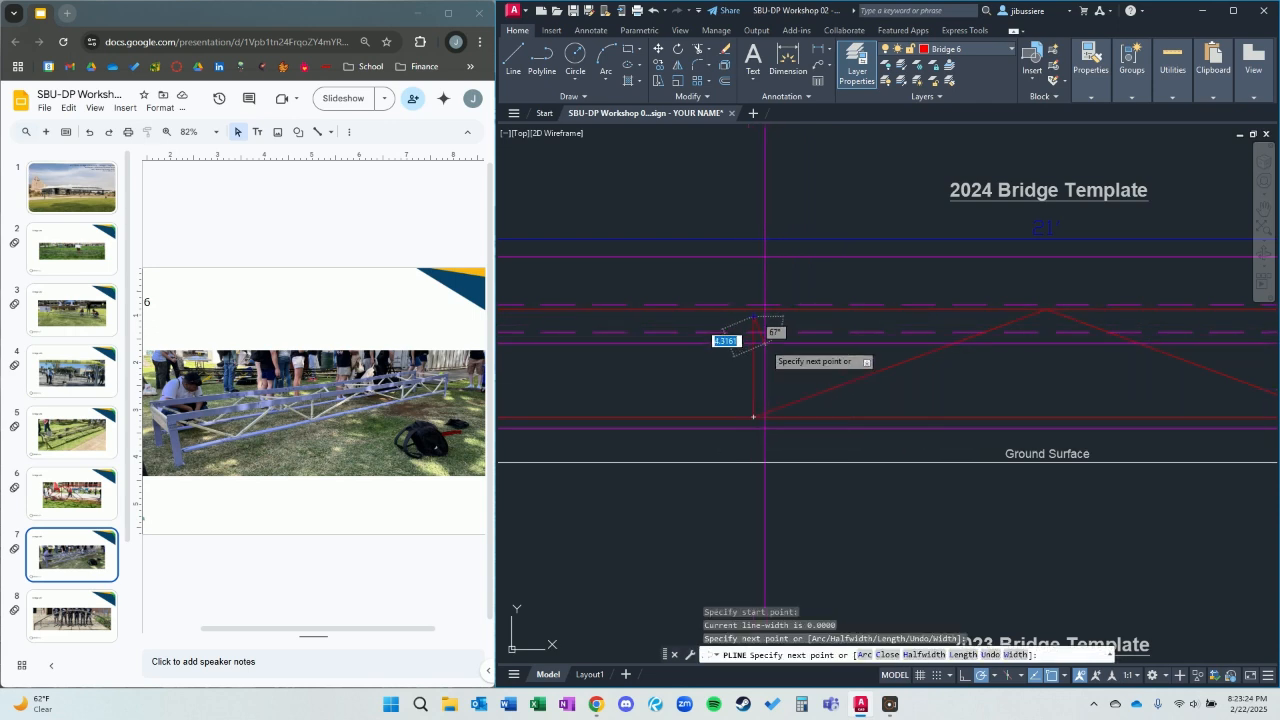
{"action": "scroll", "coordinate": [761, 340], "scroll_direction": "up", "scroll_amount": 4}
{"action": "key", "text": "Escape"}
Stretch the left vertical member's upper end straight up to the top chord and clear the selection.
{"action": "left_click", "coordinate": [750, 293]}
{"action": "left_click", "coordinate": [743, 301]}
{"action": "left_click", "coordinate": [756, 300]}
{"action": "left_click", "coordinate": [738, 284]}
{"action": "left_click", "coordinate": [743, 276]}
{"action": "left_click", "coordinate": [741, 277]}
{"action": "left_click", "coordinate": [741, 279]}
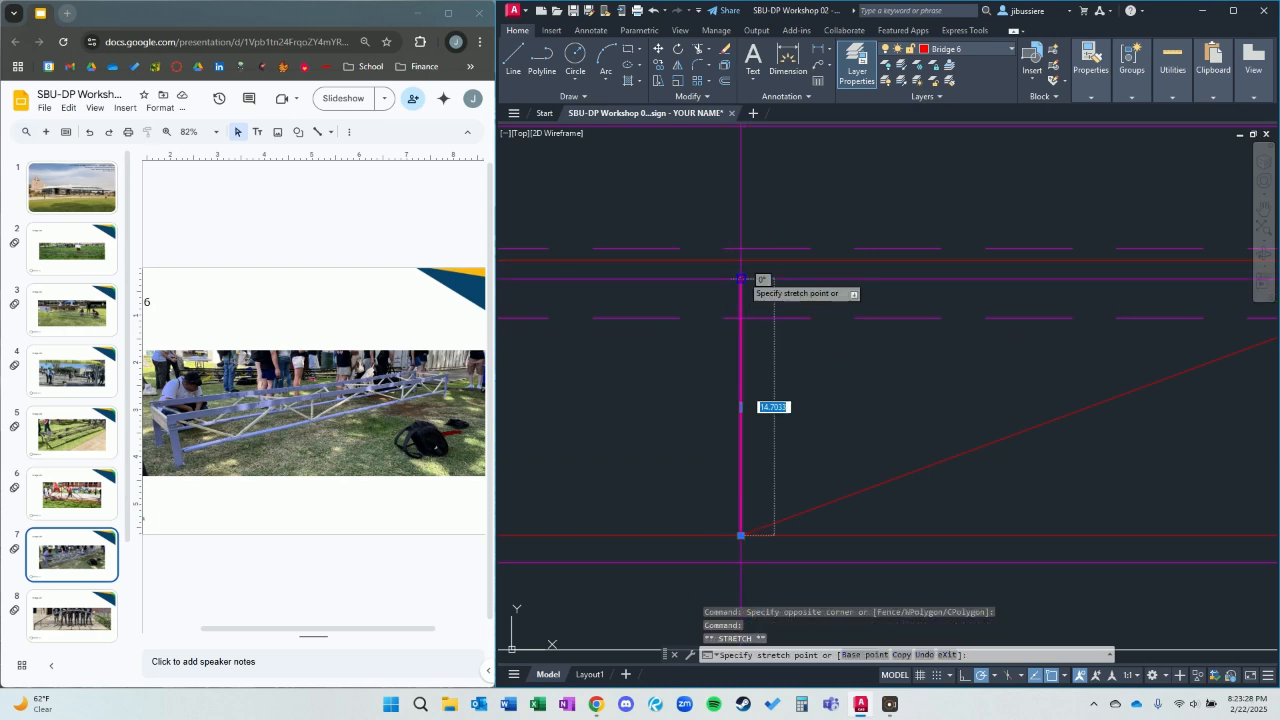
{"action": "left_click", "coordinate": [741, 260]}
{"action": "key", "text": "Escape"}
{"action": "scroll", "coordinate": [811, 320], "scroll_direction": "down", "scroll_amount": 6}
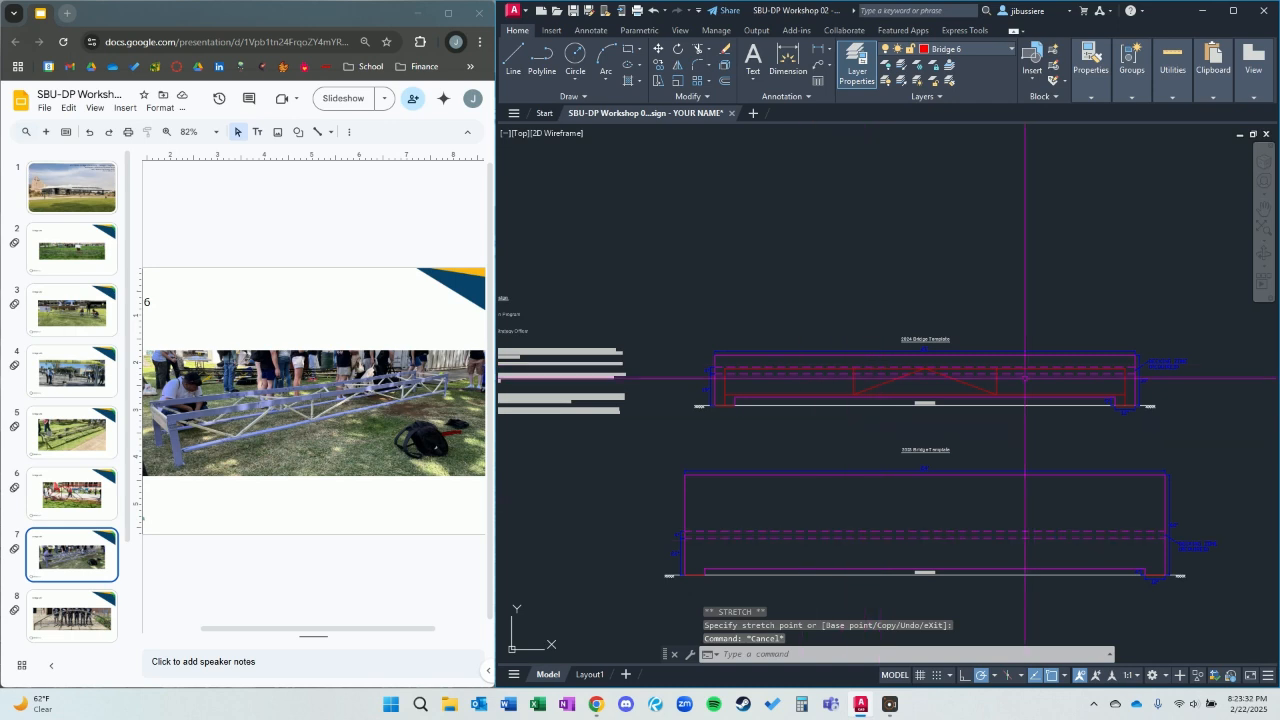
Start a polyline at the right vertical's lower end and run a diagonal up to a nearest-snapped point on the top chord.
{"action": "scroll", "coordinate": [1025, 379], "scroll_direction": "up", "scroll_amount": 6}
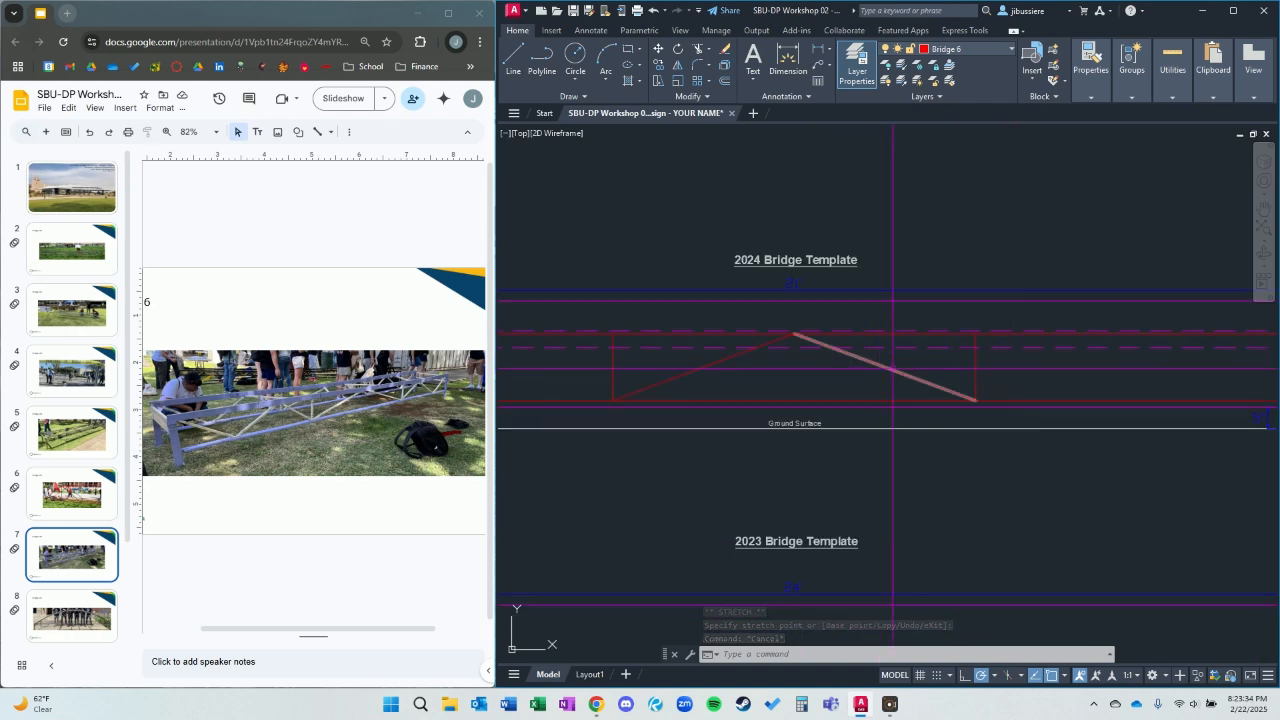
{"action": "scroll", "coordinate": [1062, 400], "scroll_direction": "up", "scroll_amount": 2}
{"action": "mouse_move", "coordinate": [994, 375]}
{"action": "middle_mouse_down"}
{"action": "mouse_move", "coordinate": [809, 368]}
{"action": "mouse_move", "coordinate": [727, 401]}
{"action": "middle_mouse_up"}
{"action": "key", "text": "Return"}
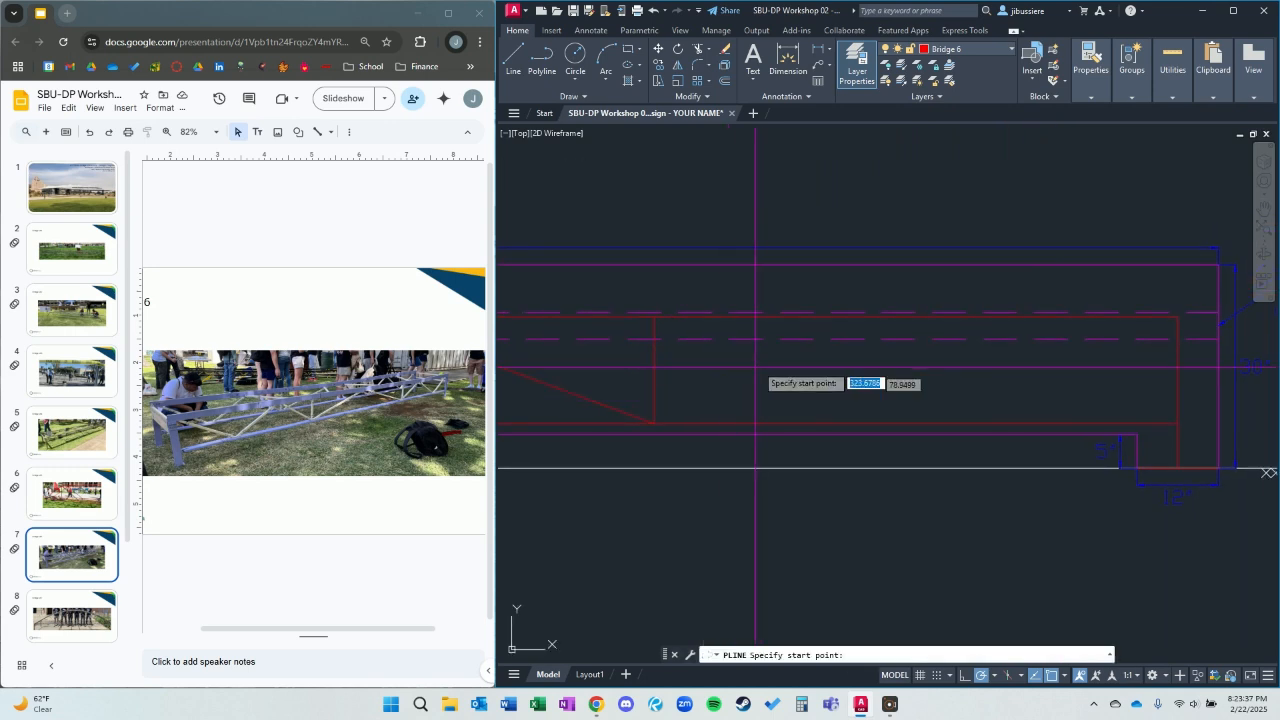
{"action": "left_click", "coordinate": [655, 423]}
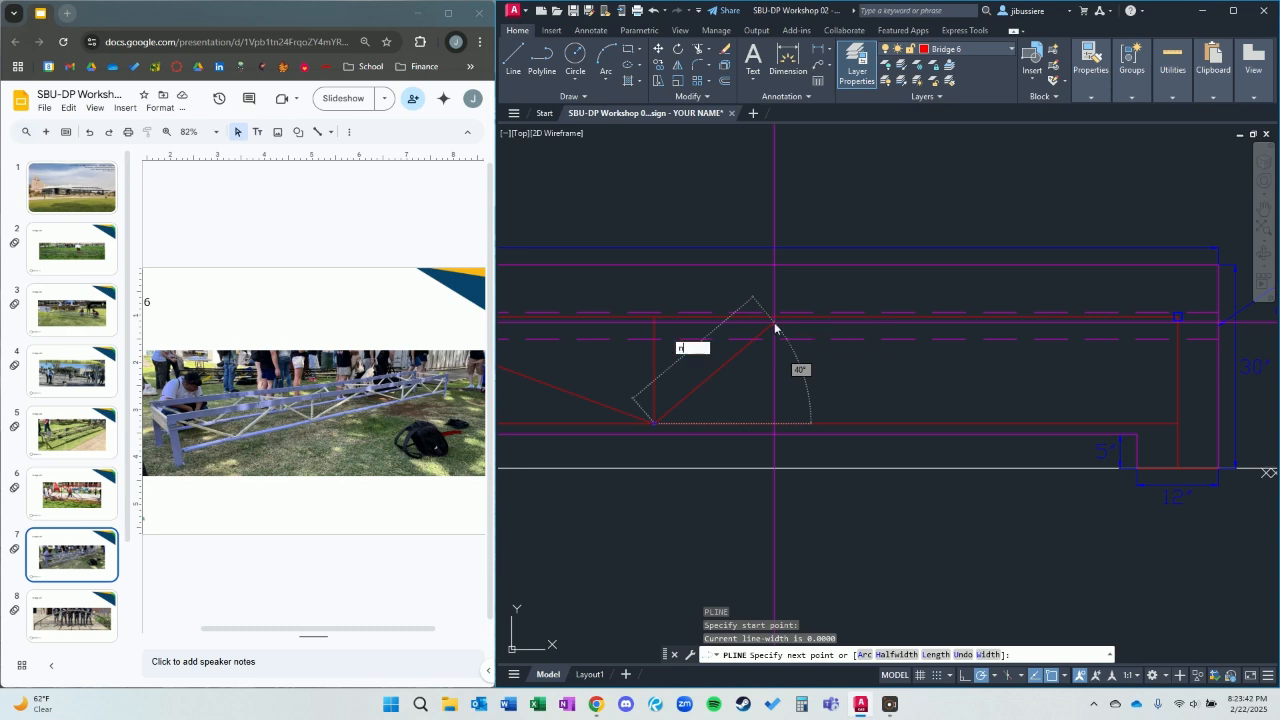
{"action": "type", "text": "nea"}
{"action": "key", "text": "Return"}
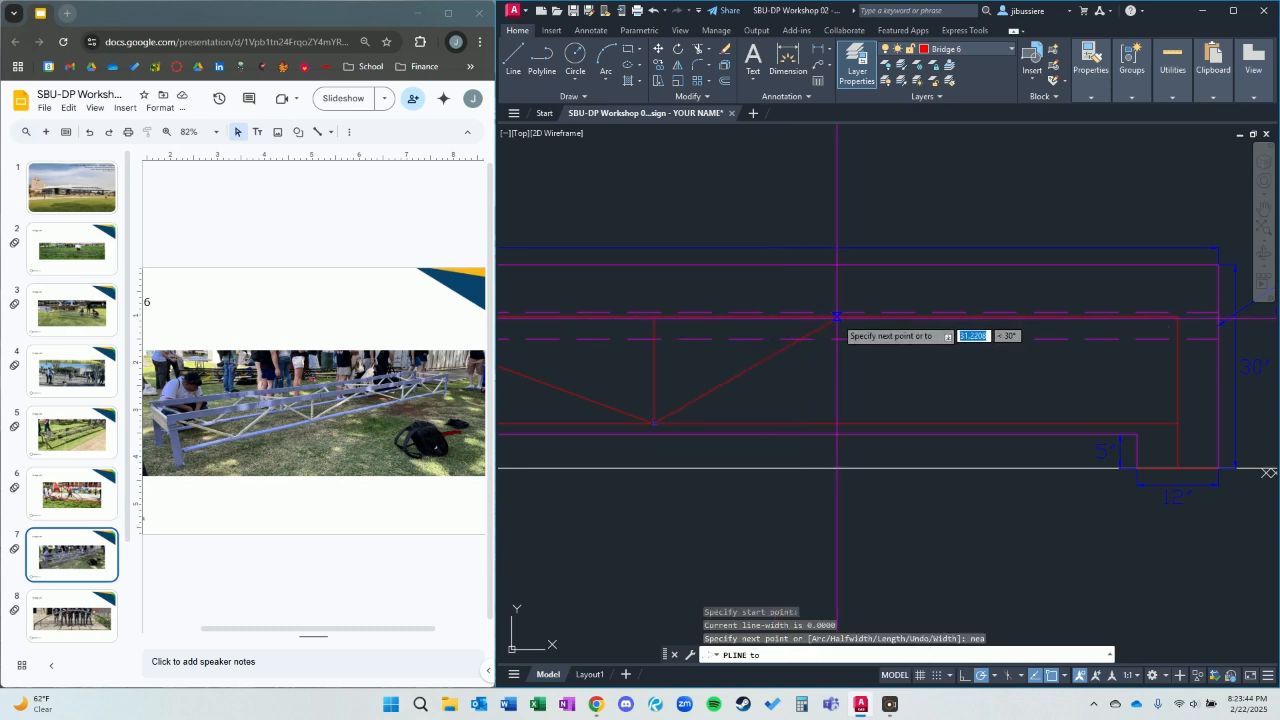
{"action": "left_click", "coordinate": [837, 316]}
Continue the polyline down to a nearest-snapped point on the bottom chord, then up to the top chord's right end.
{"action": "type", "text": "n"}
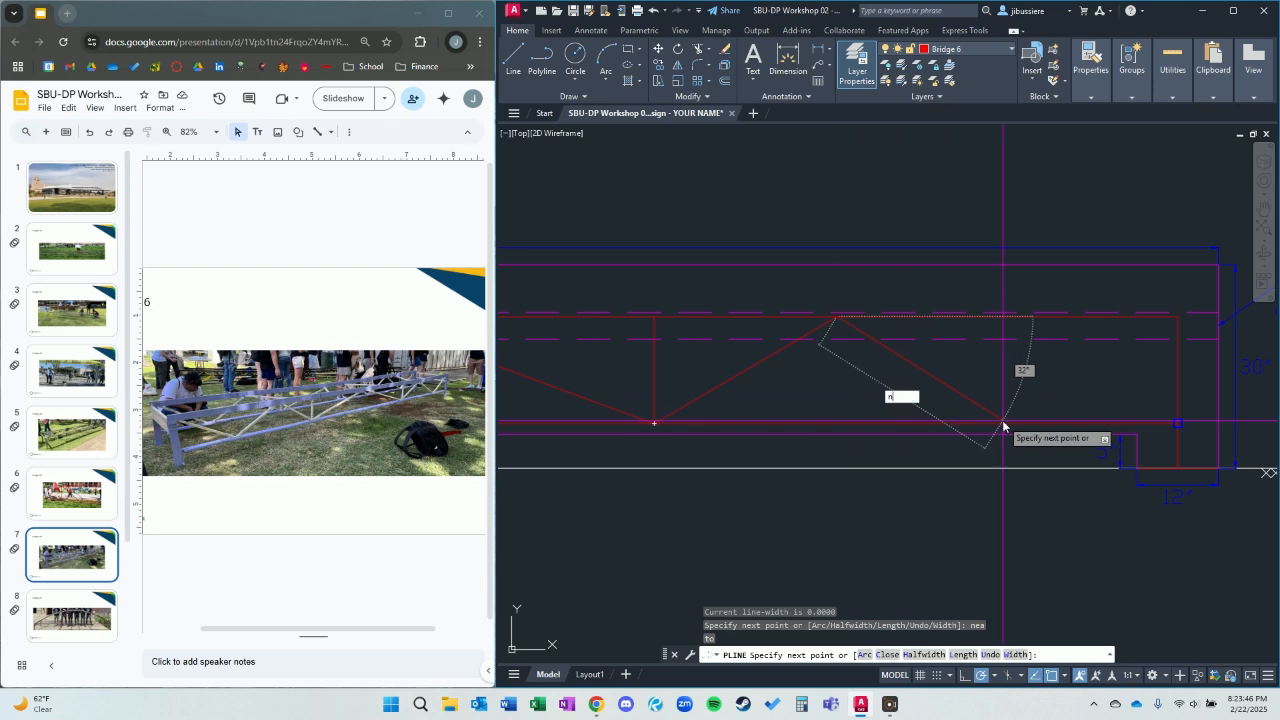
{"action": "type", "text": "ea"}
{"action": "key", "text": "Return"}
{"action": "left_click", "coordinate": [1005, 423]}
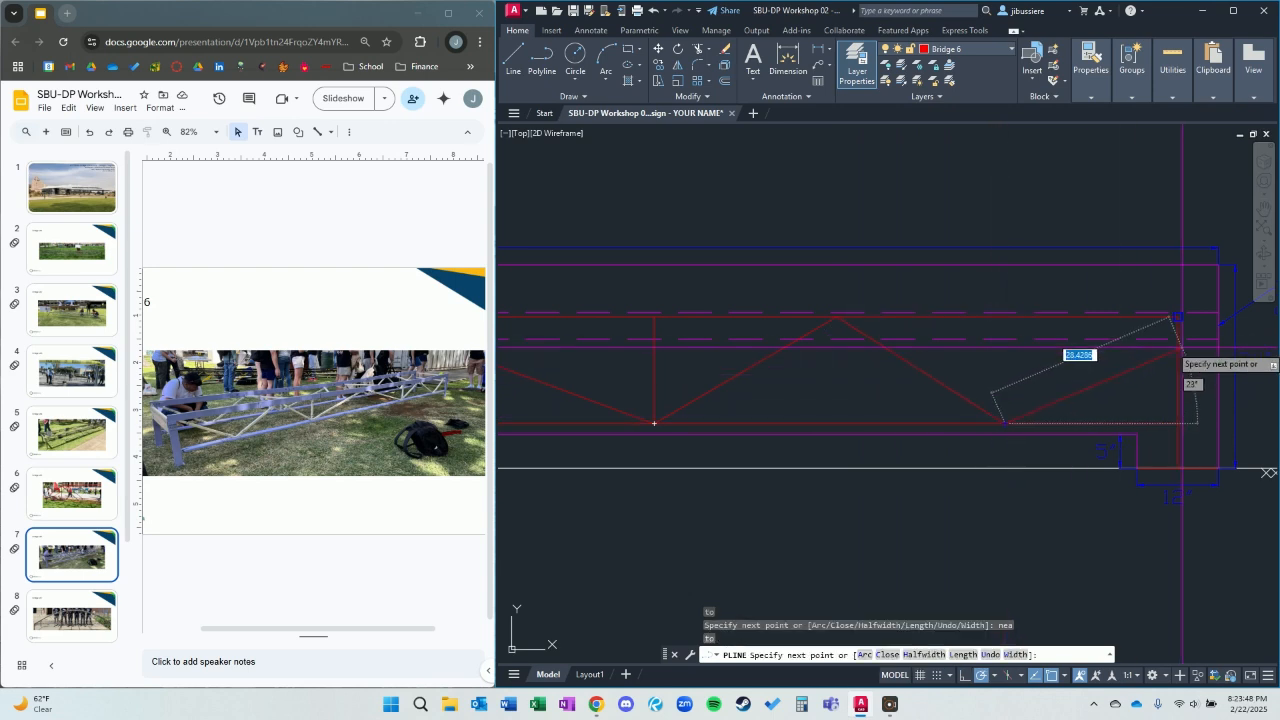
{"action": "left_click", "coordinate": [1178, 316]}
{"action": "key", "text": "Escape"}
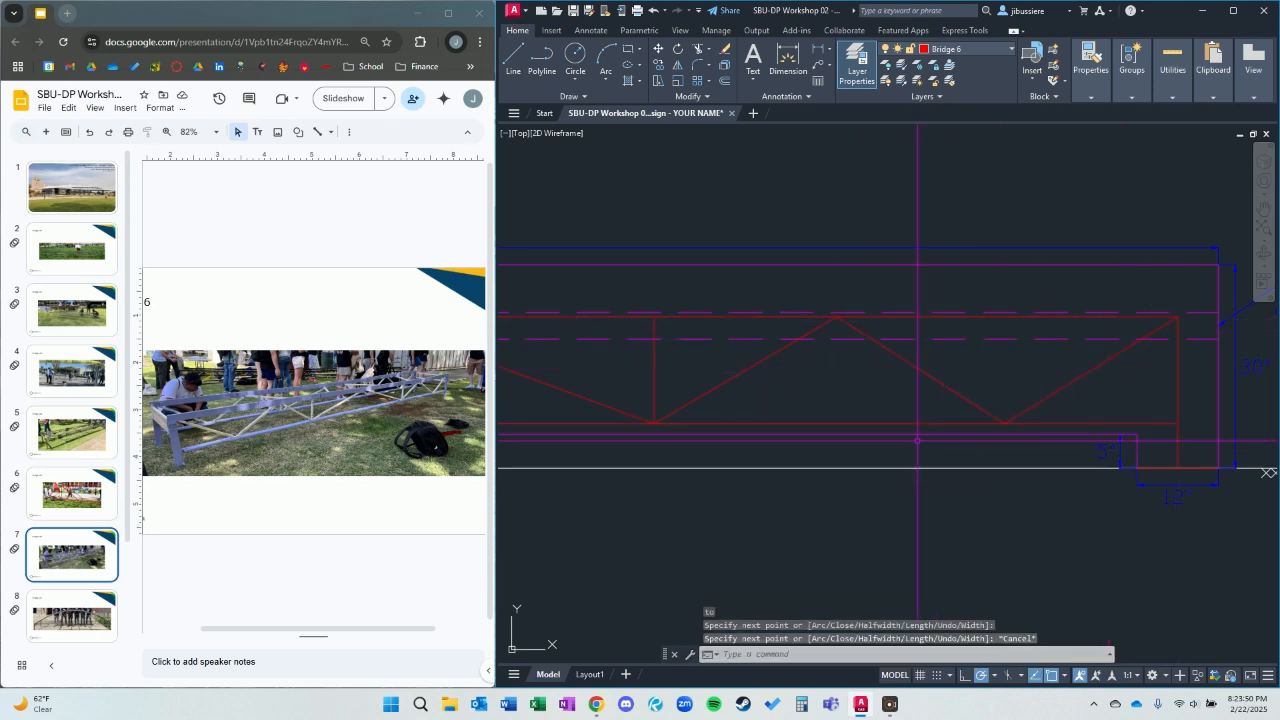
{"action": "left_click", "coordinate": [940, 382]}
{"action": "left_click", "coordinate": [940, 384]}
{"action": "left_click", "coordinate": [944, 392]}
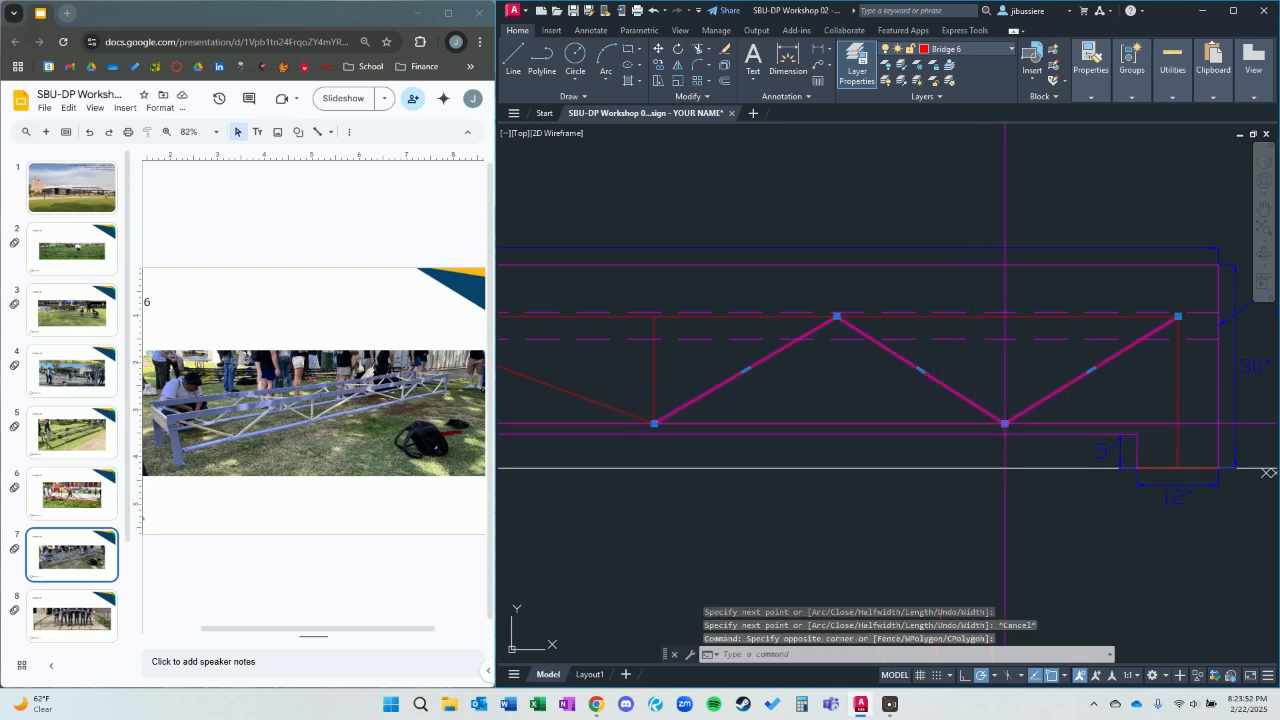
{"action": "left_click", "coordinate": [1005, 423]}
{"action": "key", "text": "Escape"}
Mirror the right-hand zigzag polyline about the vertical line through midspan, keeping the source object.
{"action": "left_click", "coordinate": [989, 398]}
{"action": "left_click", "coordinate": [905, 378]}
{"action": "scroll", "coordinate": [730, 430], "scroll_direction": "down", "scroll_amount": 3}
{"action": "middle_click_drag", "start_coordinate": [806, 412], "coordinate": [1115, 392]}
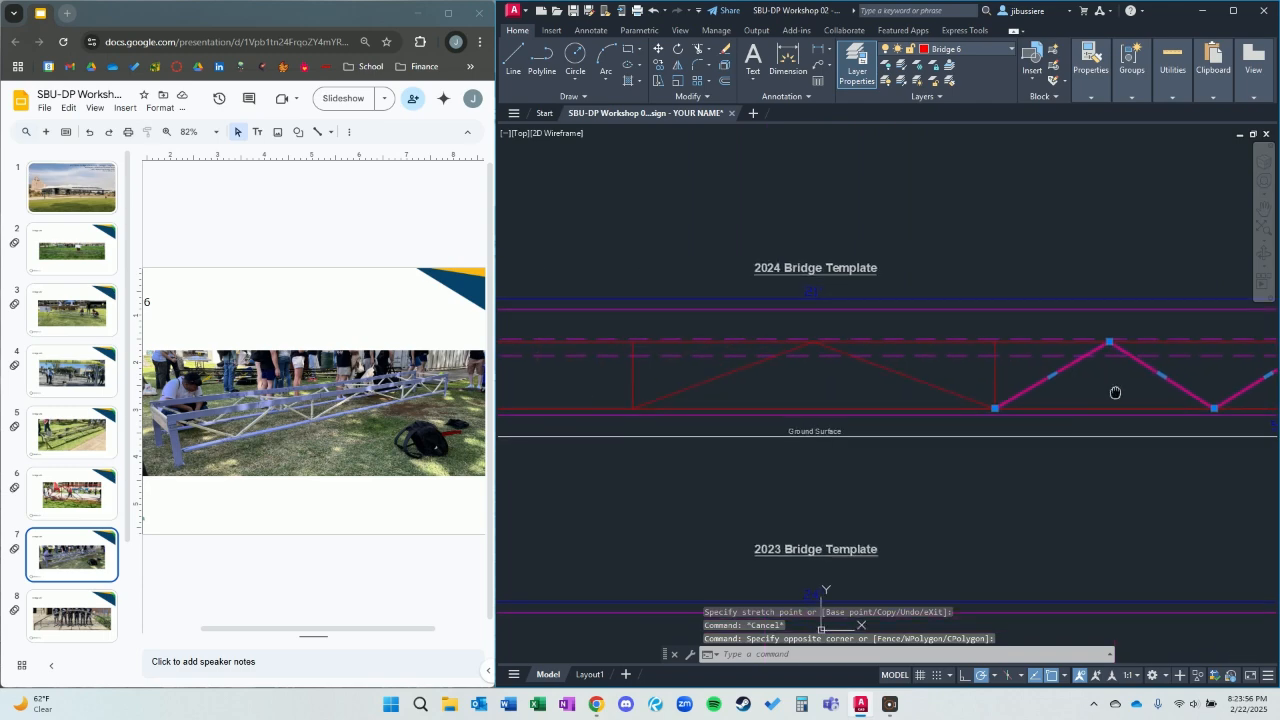
{"action": "scroll", "coordinate": [1015, 388], "scroll_direction": "down", "scroll_amount": 3}
{"action": "type", "text": "mi"}
{"action": "key", "text": "Return"}
{"action": "scroll", "coordinate": [899, 396], "scroll_direction": "up", "scroll_amount": 3}
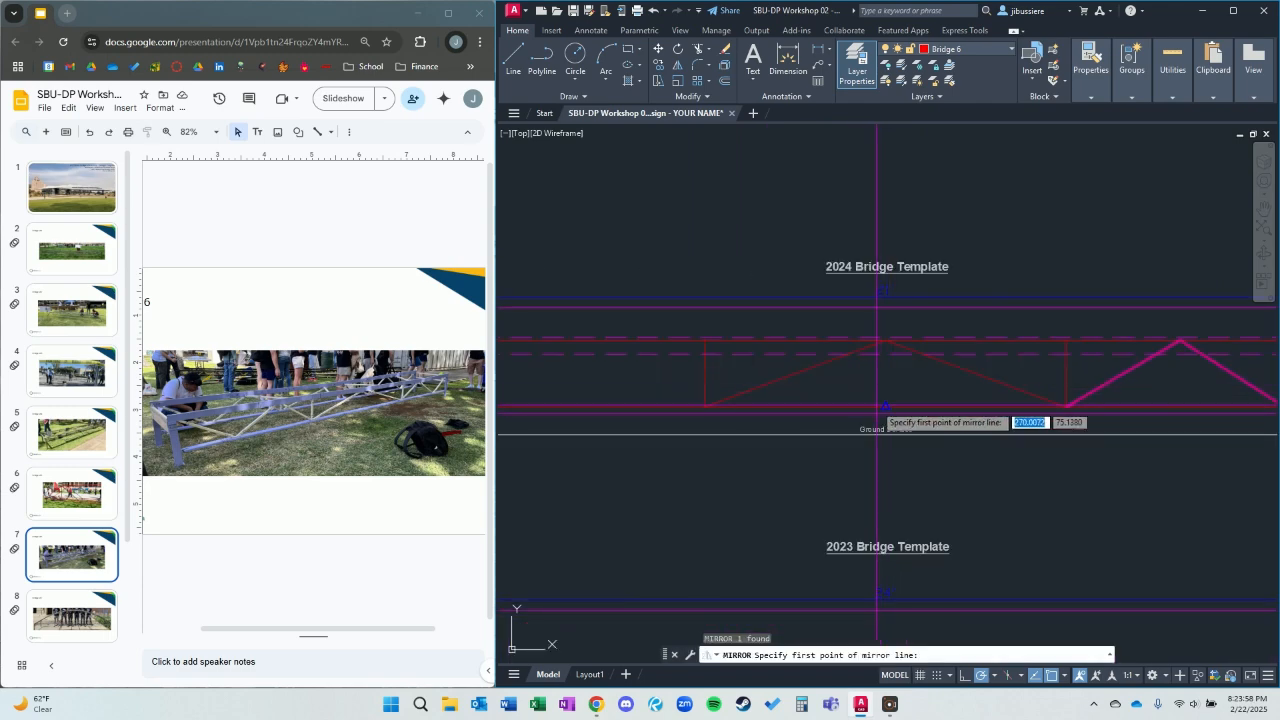
{"action": "left_click", "coordinate": [885, 406]}
{"action": "left_click", "coordinate": [886, 381]}
{"action": "key", "text": "Return"}
{"action": "scroll", "coordinate": [872, 409], "scroll_direction": "down", "scroll_amount": 3}
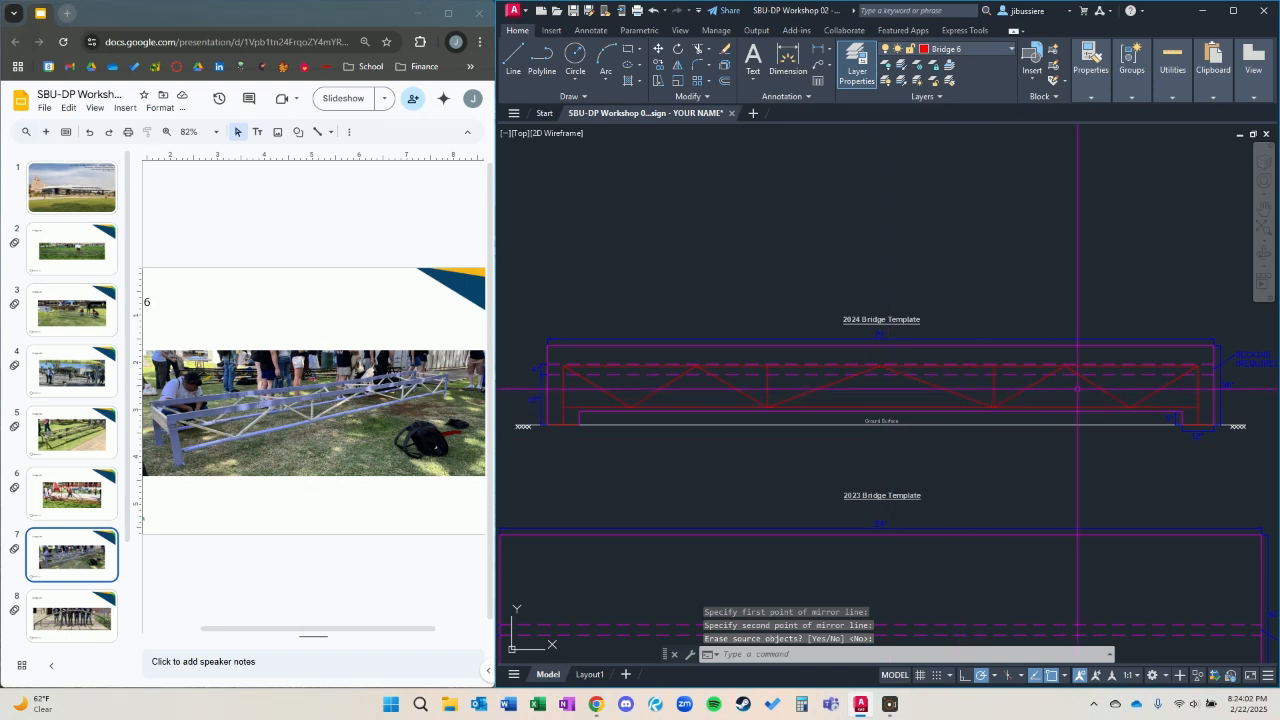
Join the truss's diagonal and vertical web members into polylines and clear the selection.
{"action": "left_click", "coordinate": [1163, 398]}
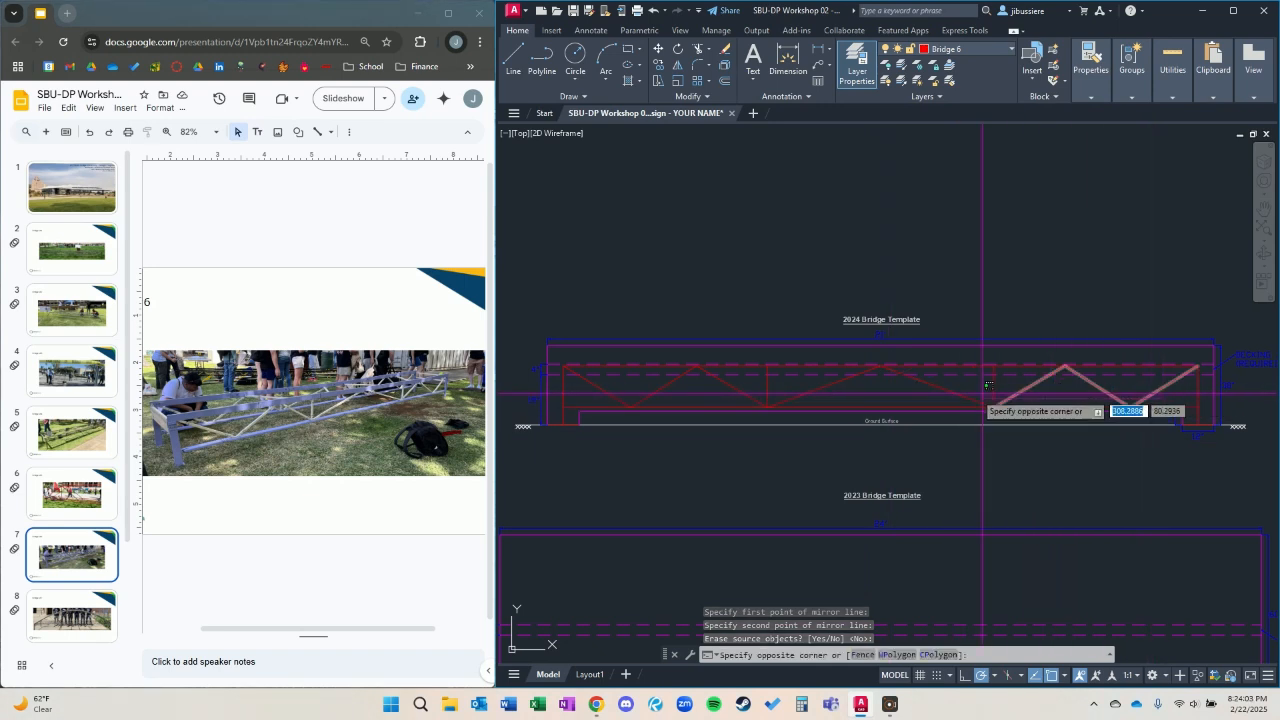
{"action": "left_click", "coordinate": [625, 396]}
{"action": "type", "text": "j"}
{"action": "key", "text": "Return"}
{"action": "left_click", "coordinate": [652, 393]}
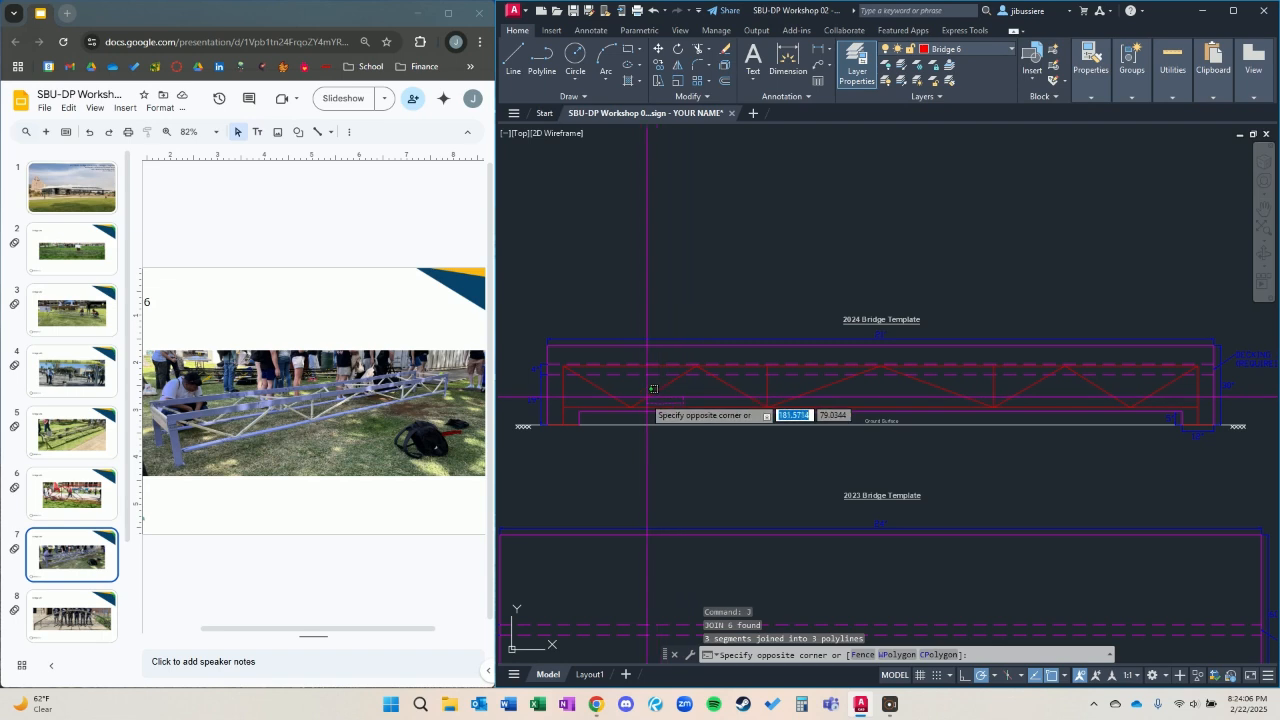
{"action": "left_click", "coordinate": [641, 386]}
{"action": "key", "text": "Escape"}
{"action": "key", "text": "Escape"}
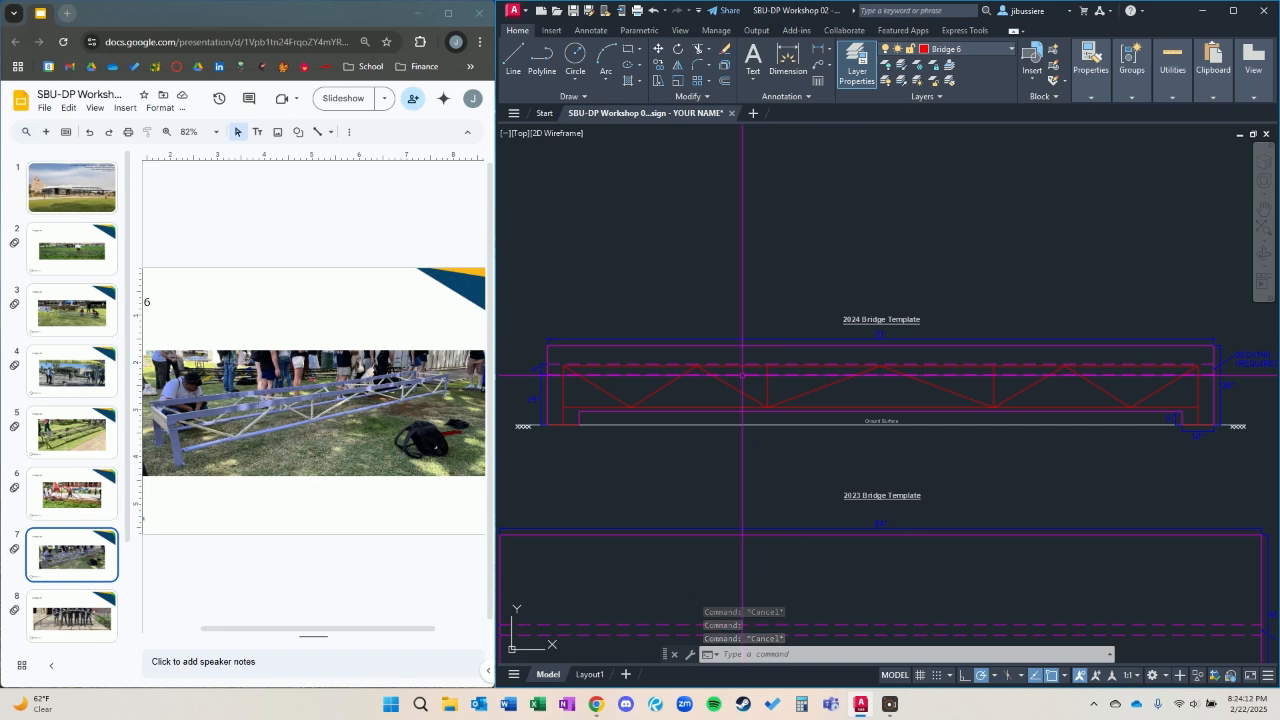
Select all similar Bridge 6 objects and move them from the left leg's bottom end onto the left support in the Bridge #6 box.
{"action": "left_click", "coordinate": [799, 400]}
{"action": "left_click", "coordinate": [783, 379]}
{"action": "left_click", "coordinate": [785, 380]}
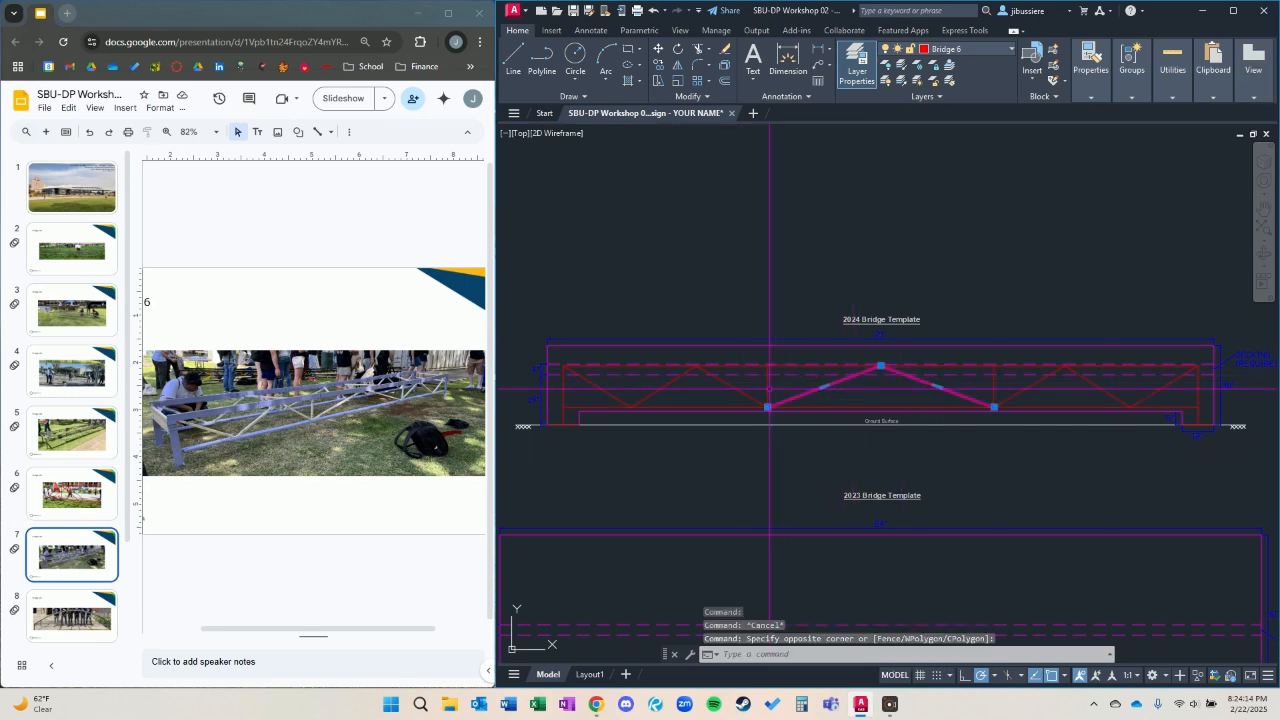
{"action": "type", "text": "se"}
{"action": "key", "text": "Return"}
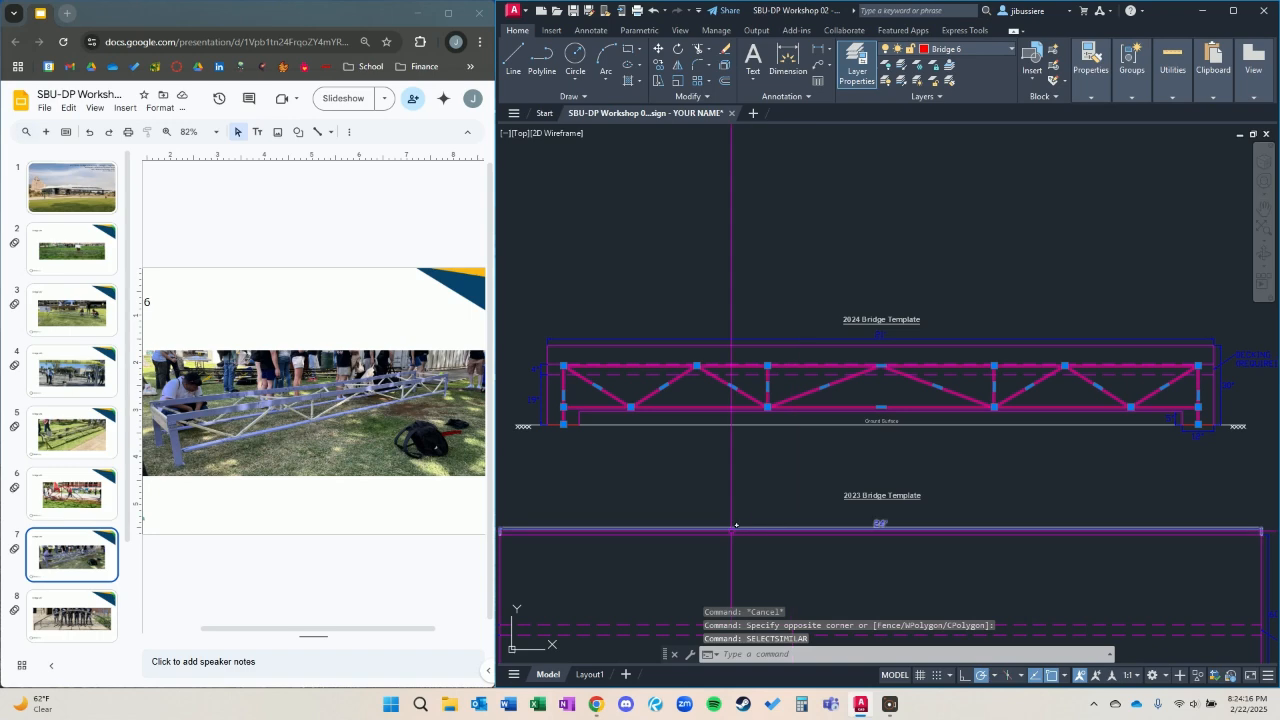
{"action": "type", "text": "m"}
{"action": "key", "text": "Return"}
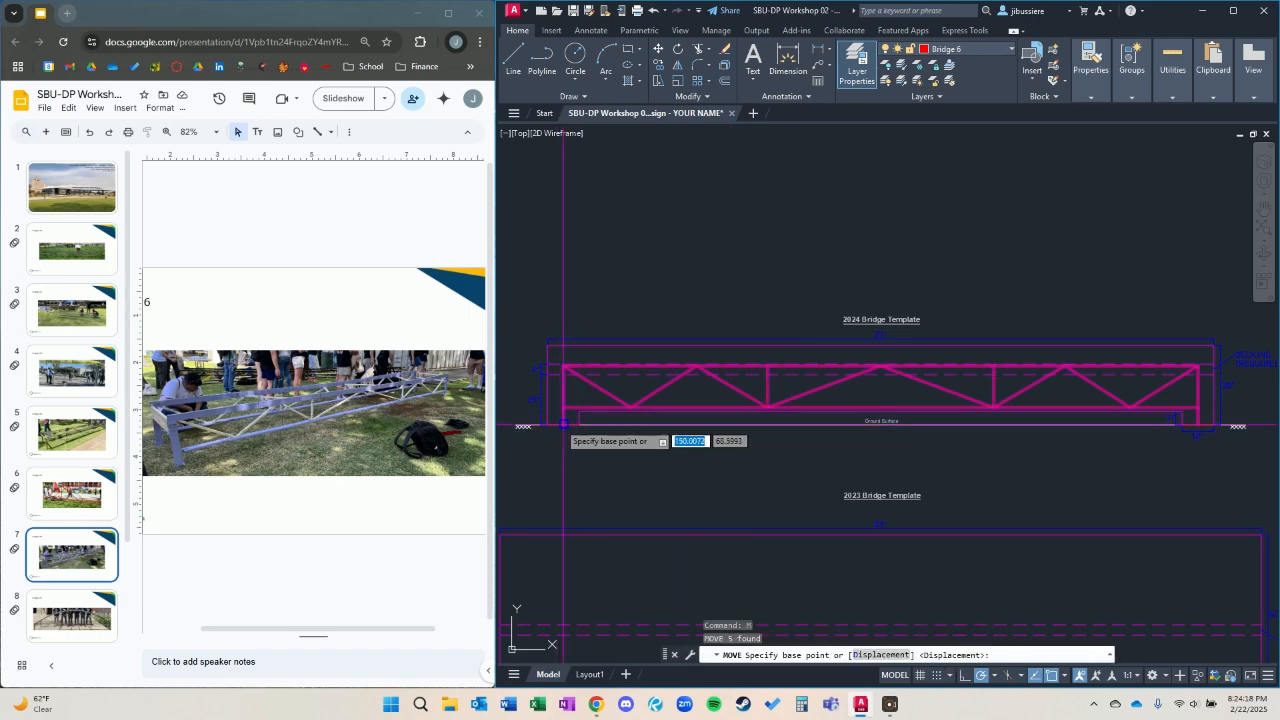
{"action": "left_click", "coordinate": [563, 425]}
{"action": "scroll", "coordinate": [755, 410], "scroll_direction": "down", "scroll_amount": 4}
{"action": "middle_click_drag", "start_coordinate": [1051, 478], "coordinate": [681, 276]}
{"action": "middle_click_drag", "start_coordinate": [920, 347], "coordinate": [678, 579]}
{"action": "scroll", "coordinate": [845, 429], "scroll_direction": "up", "scroll_amount": 5}
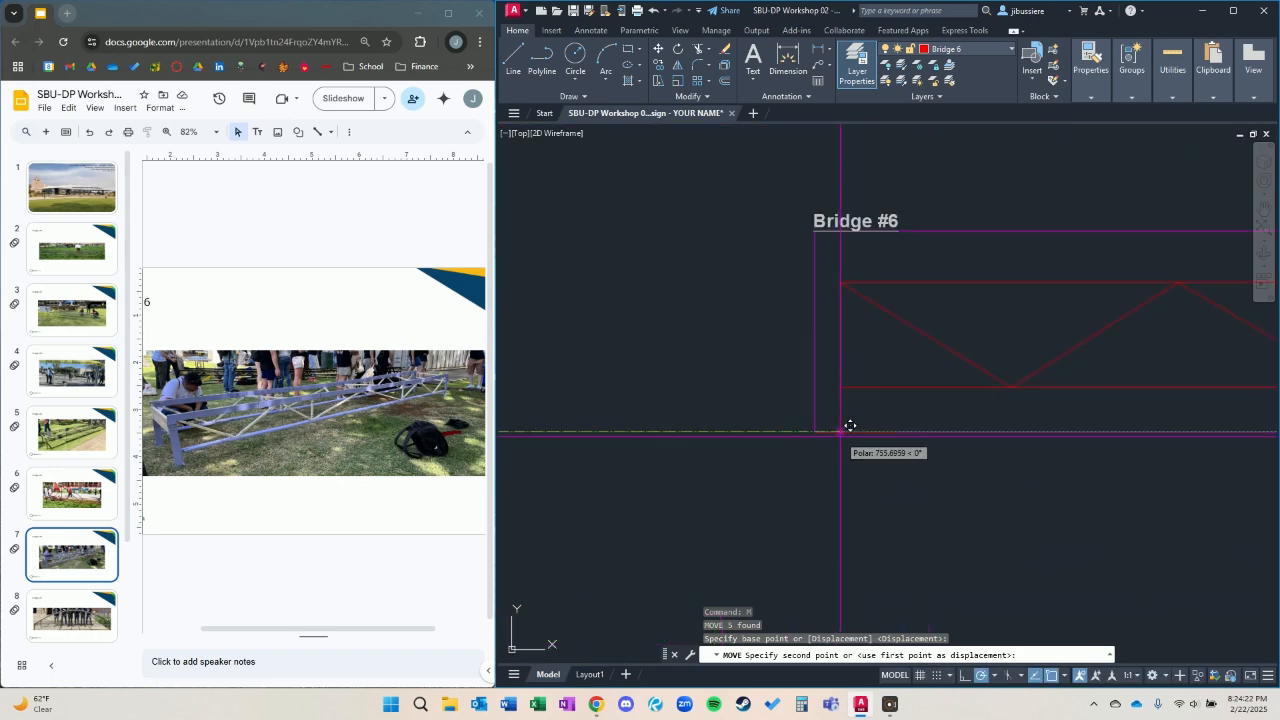
{"action": "left_click", "coordinate": [855, 434]}
Show the Bridge #7 slide as the reference and return to the drawing.
{"action": "scroll", "coordinate": [826, 443], "scroll_direction": "down", "scroll_amount": 7}
{"action": "middle_click_drag", "start_coordinate": [854, 508], "coordinate": [936, 430]}
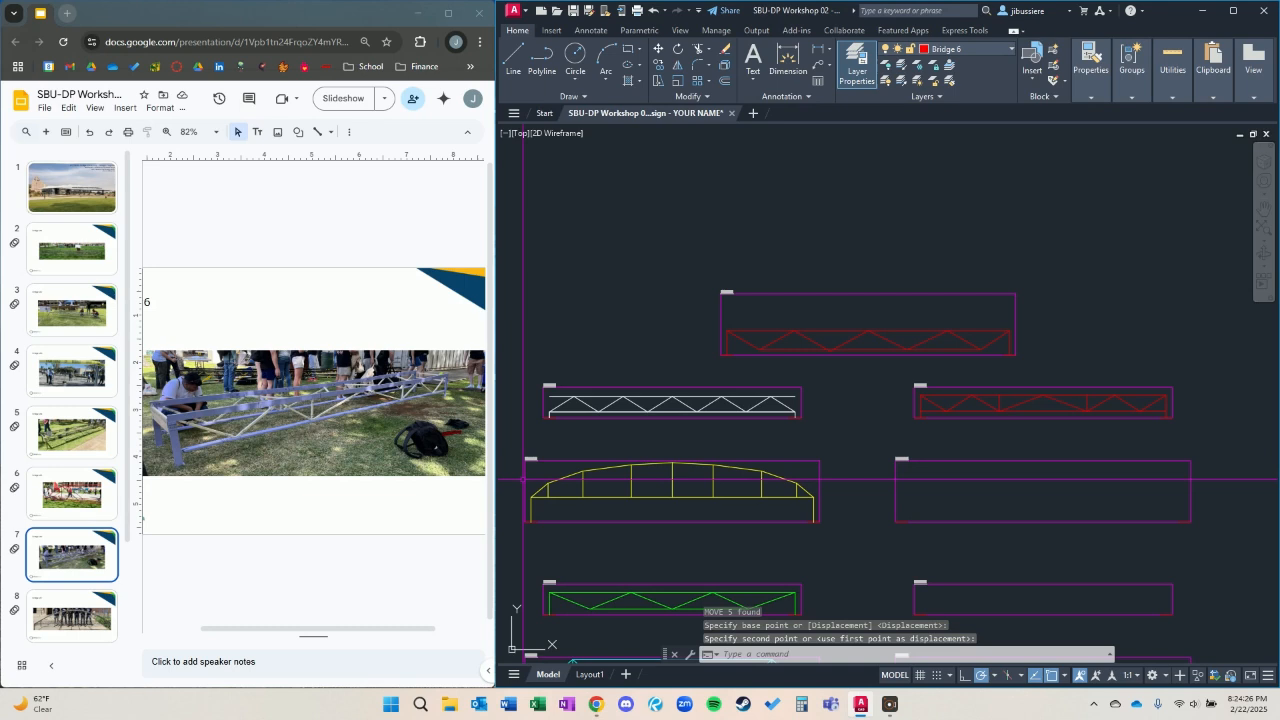
{"action": "scroll", "coordinate": [103, 477], "scroll_direction": "down", "scroll_amount": 2}
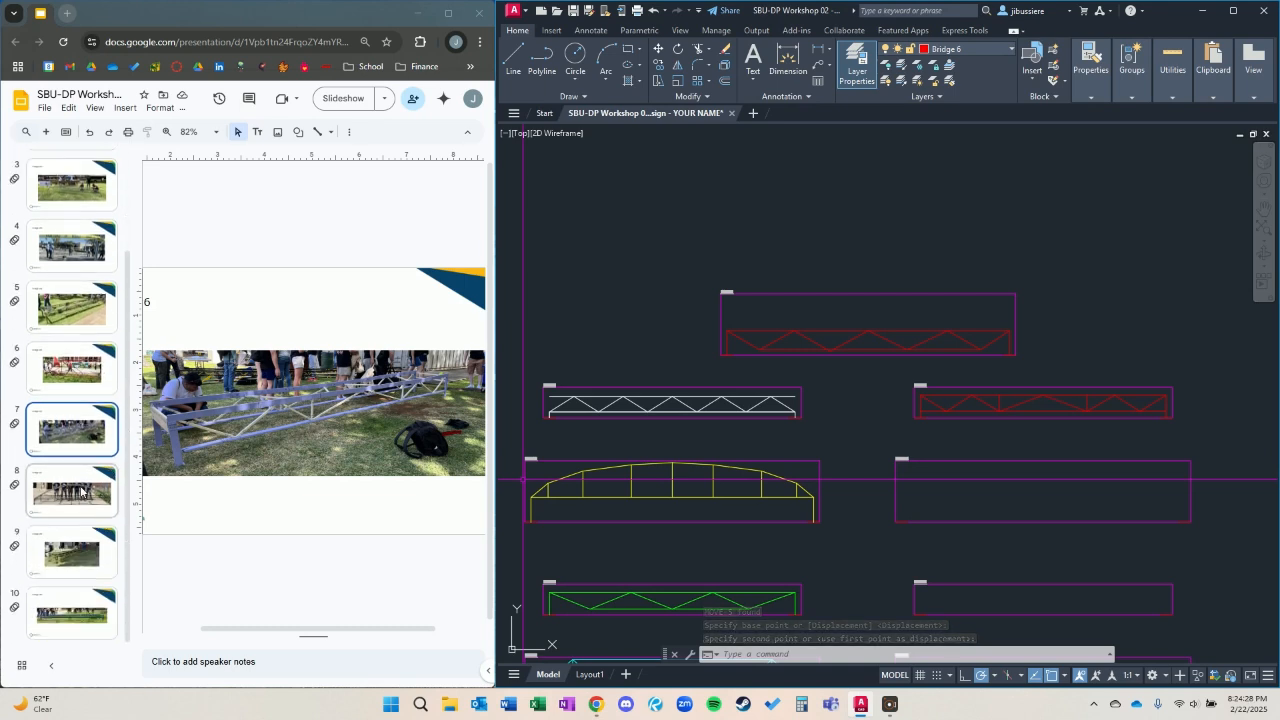
{"action": "left_click", "coordinate": [81, 490]}
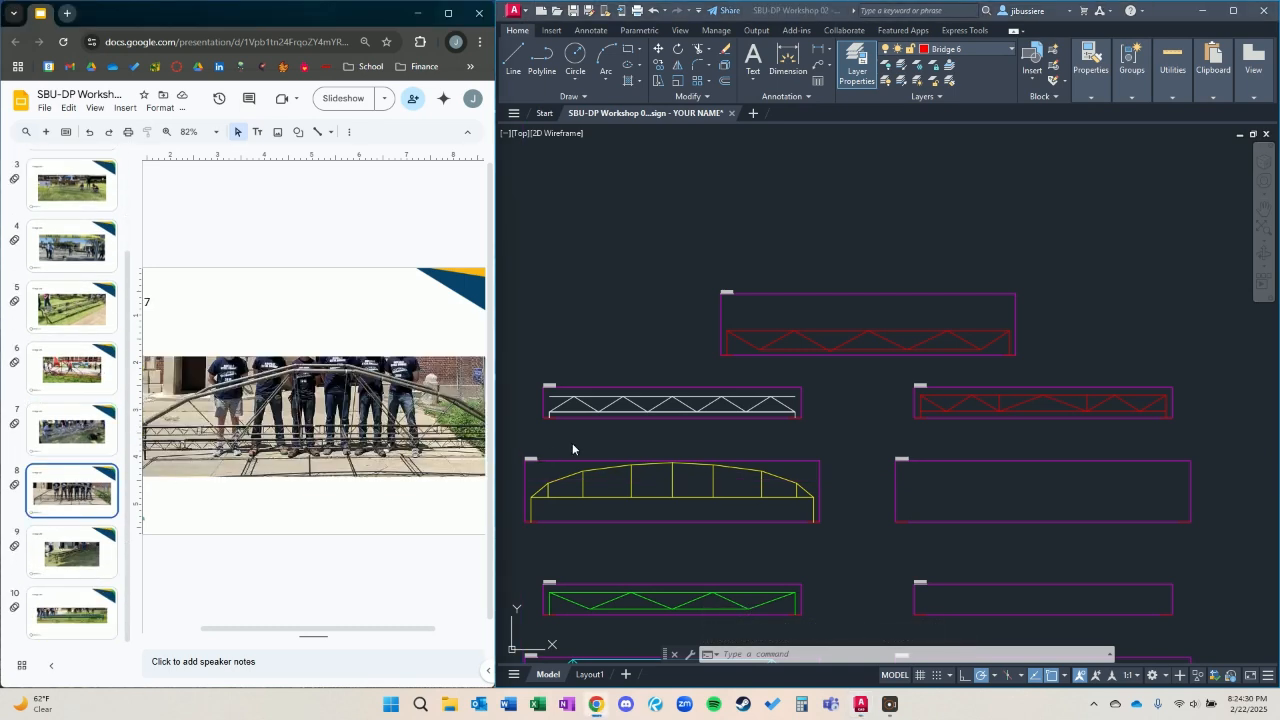
{"action": "left_click", "coordinate": [613, 448]}
Set Bridge 7 as the current layer for drawing on the 2023 Bridge Template.
{"action": "middle_click_drag", "start_coordinate": [618, 351], "coordinate": [1080, 258]}
{"action": "scroll", "coordinate": [682, 412], "scroll_direction": "up", "scroll_amount": 2}
{"action": "middle_click_drag", "start_coordinate": [666, 405], "coordinate": [793, 393]}
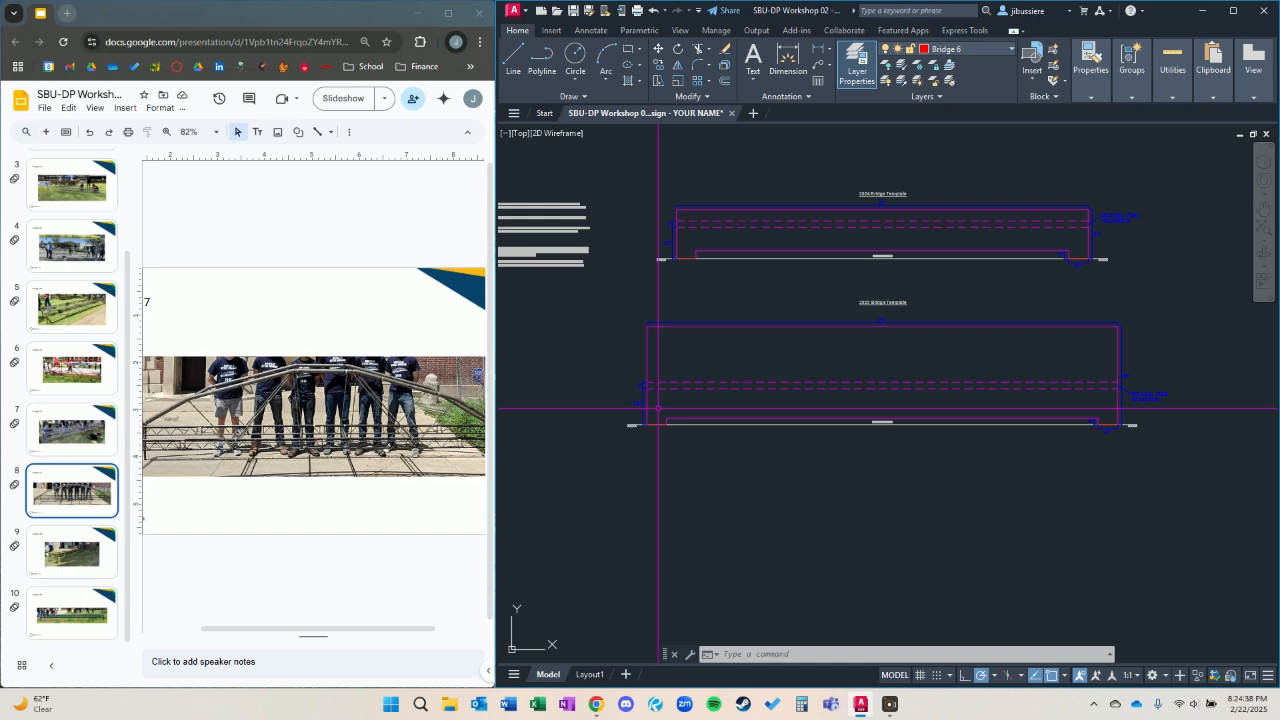
{"action": "key", "text": "Return"}
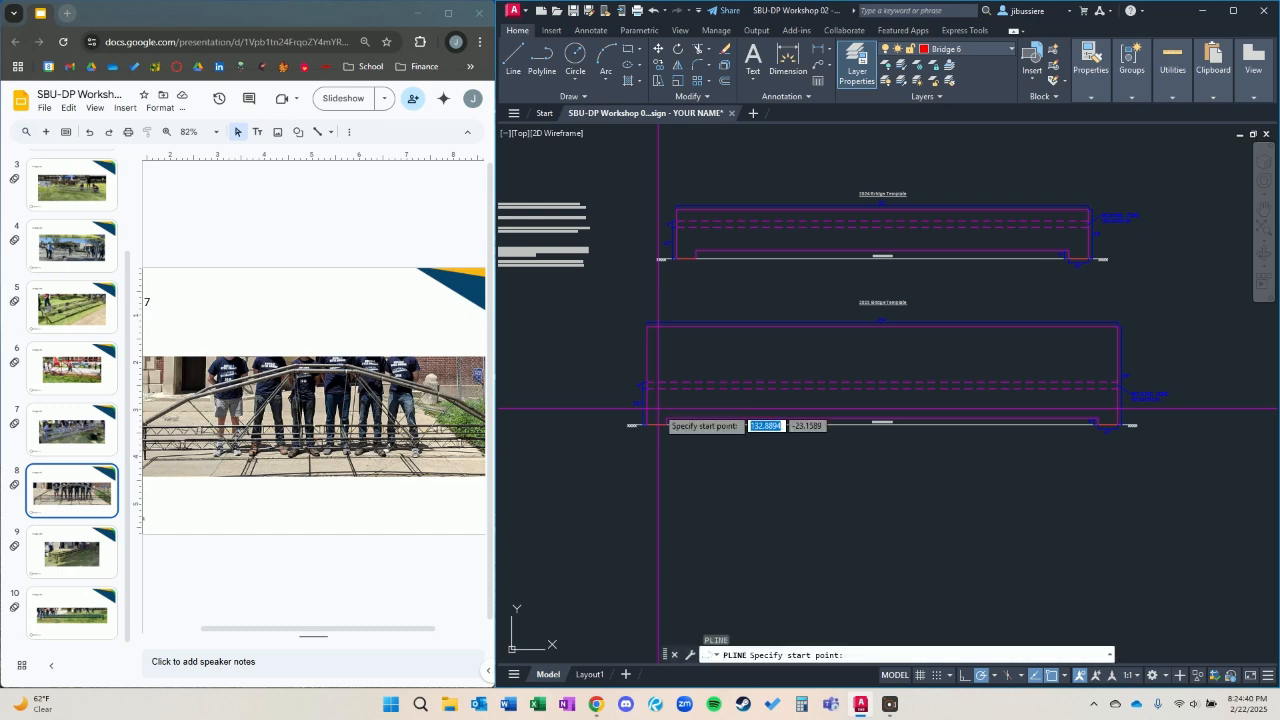
{"action": "scroll", "coordinate": [658, 408], "scroll_direction": "up", "scroll_amount": 4}
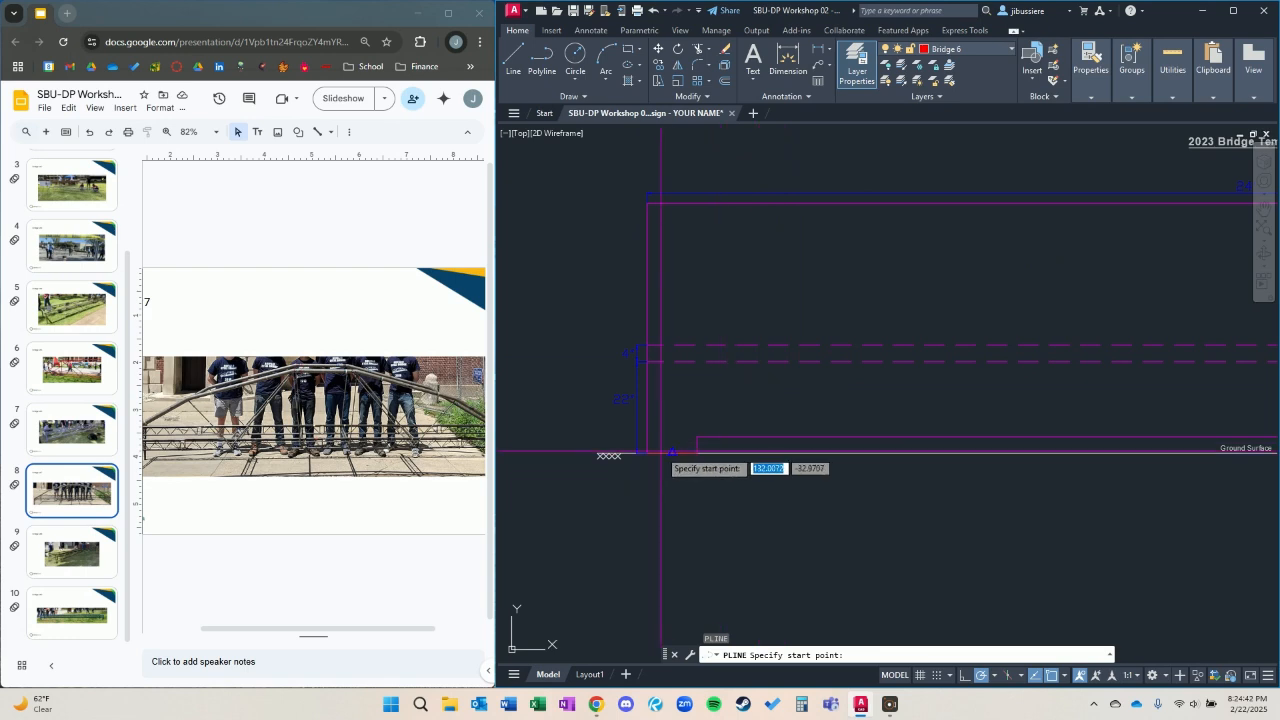
{"action": "key", "text": "Escape"}
{"action": "left_click", "coordinate": [984, 48]}
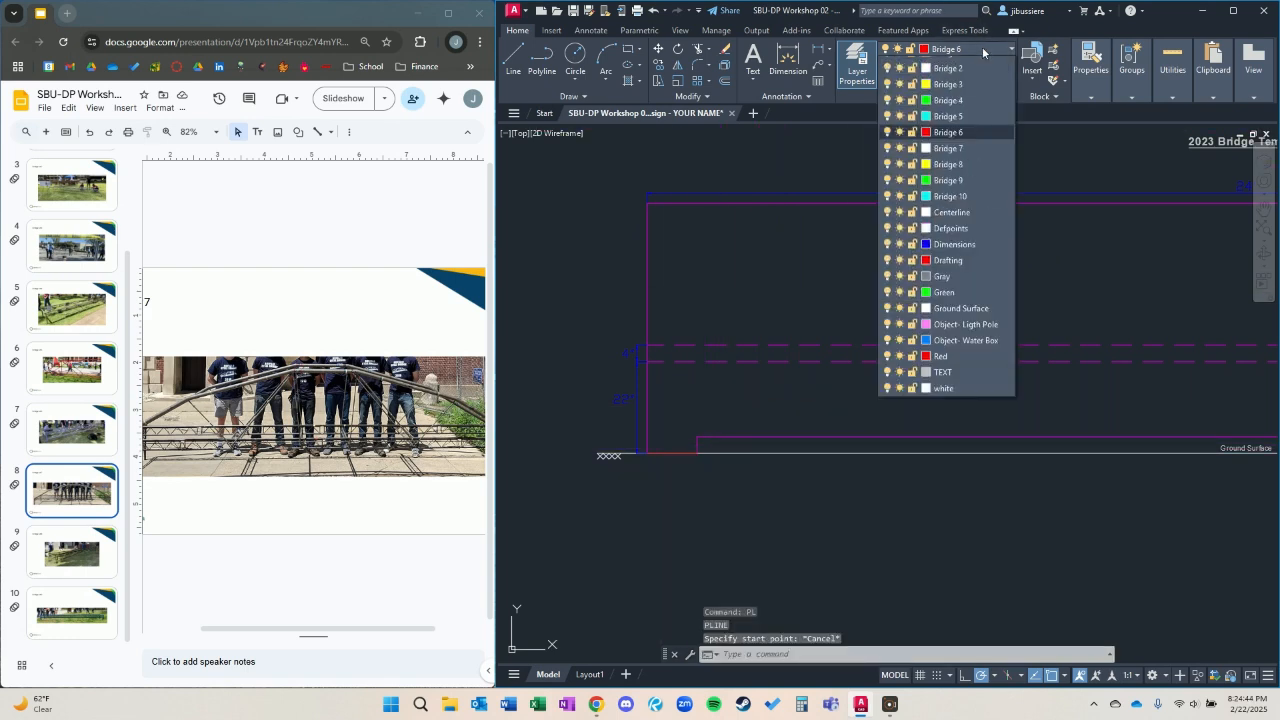
{"action": "left_click", "coordinate": [960, 209]}
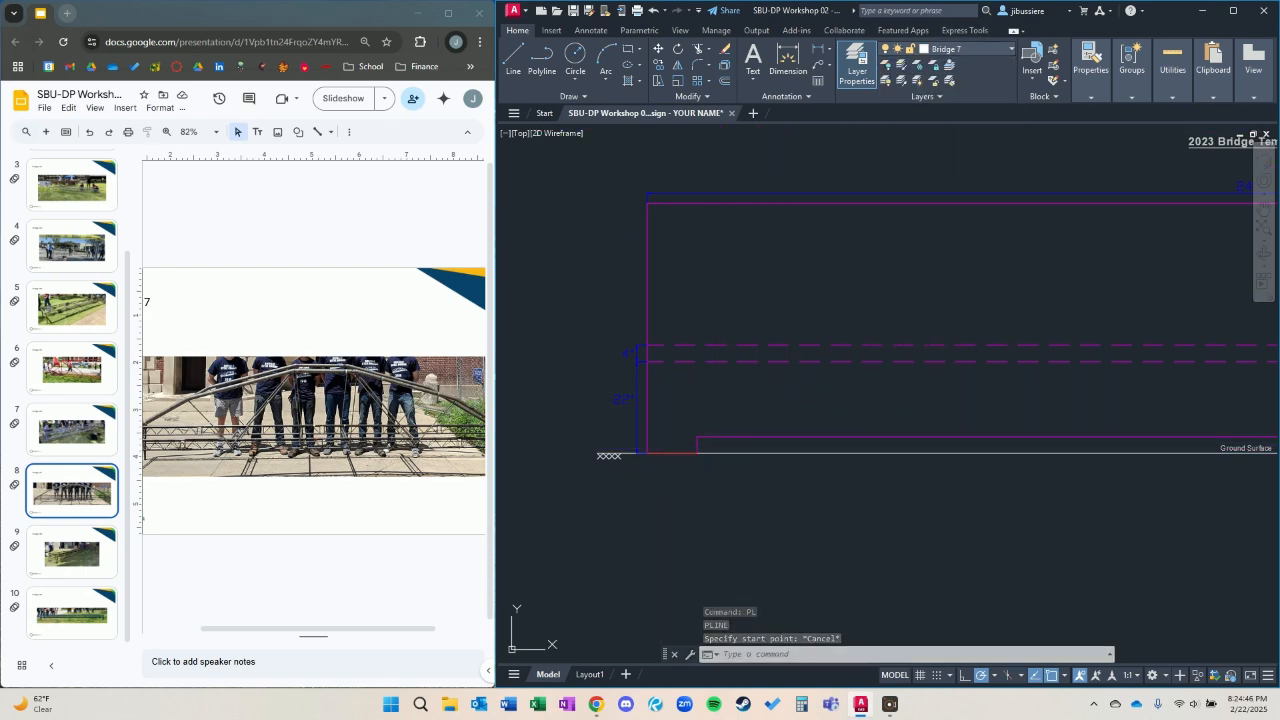
Draw a polyline from the left support's midpoint up into the decking zone, across the span, and down to the right support's midpoint.
{"action": "key", "text": "Return"}
{"action": "left_click", "coordinate": [672, 452]}
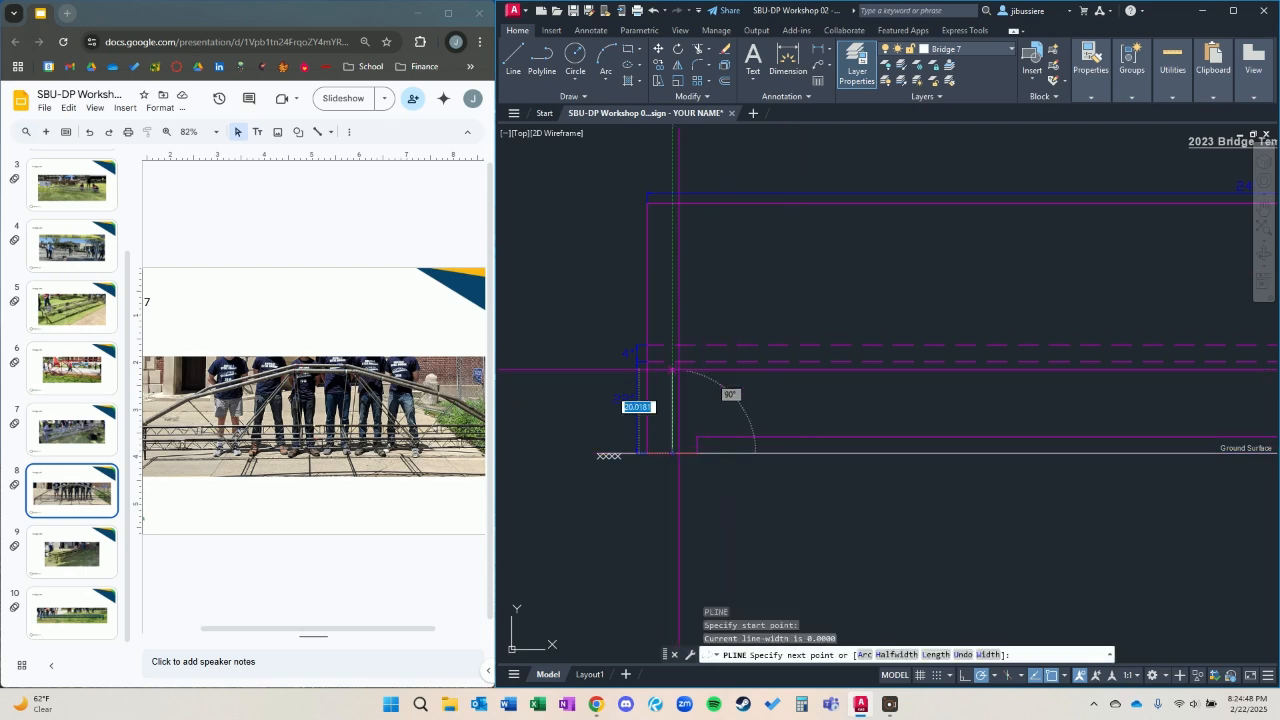
{"action": "mouse_move", "coordinate": [1256, 393]}
{"action": "middle_mouse_down"}
{"action": "mouse_move", "coordinate": [1020, 306]}
{"action": "mouse_move", "coordinate": [771, 337]}
{"action": "middle_mouse_up"}
{"action": "middle_click_drag", "start_coordinate": [1185, 295], "coordinate": [886, 289]}
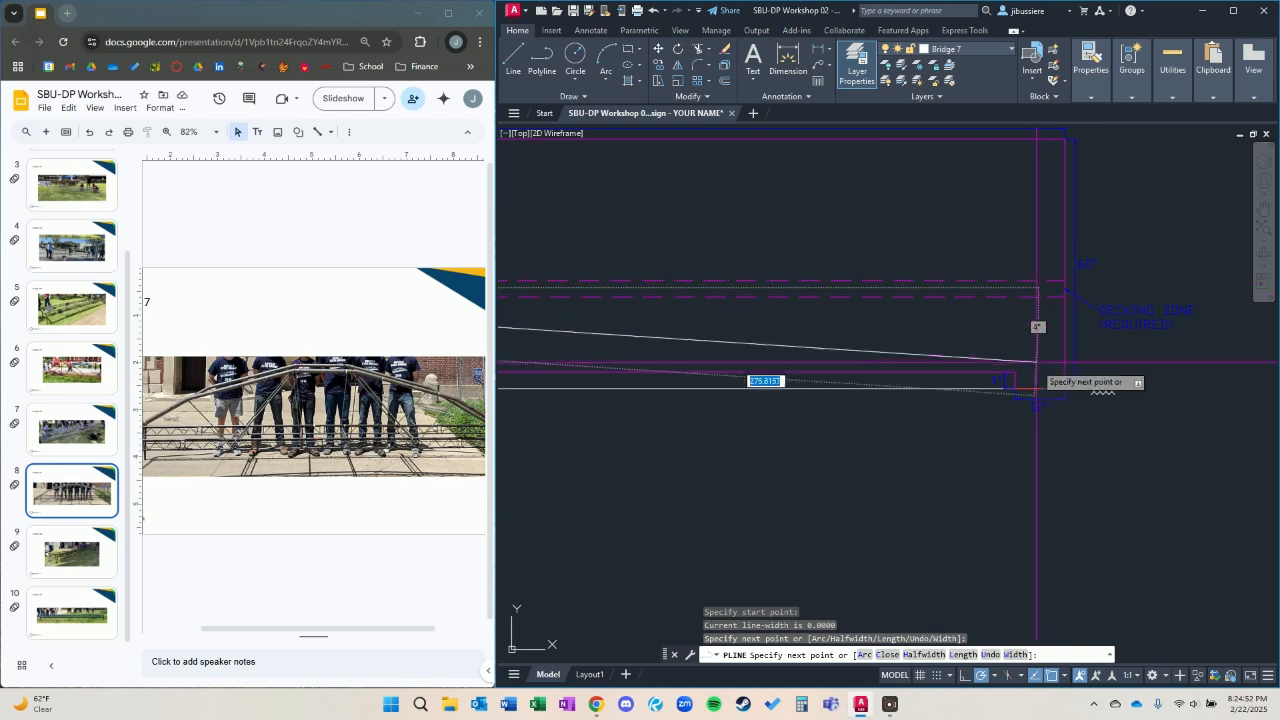
{"action": "left_click", "coordinate": [1040, 288]}
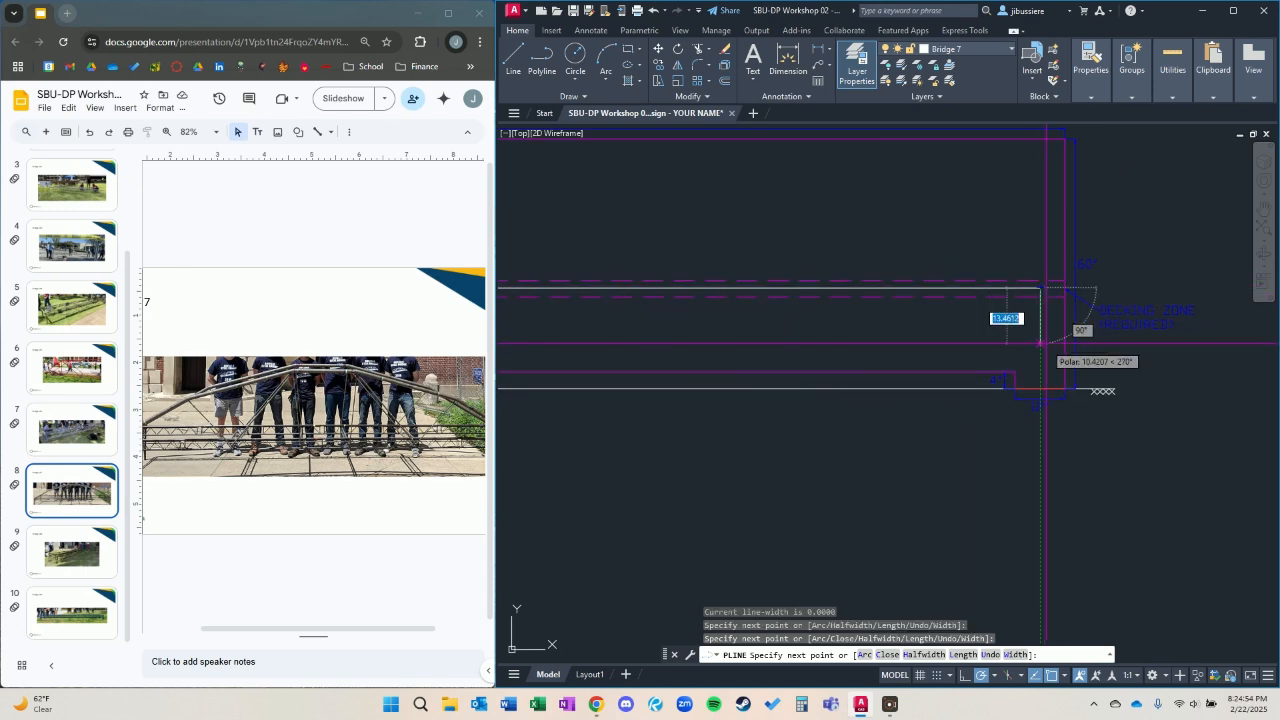
{"action": "left_click", "coordinate": [1040, 388]}
{"action": "key", "text": "Escape"}
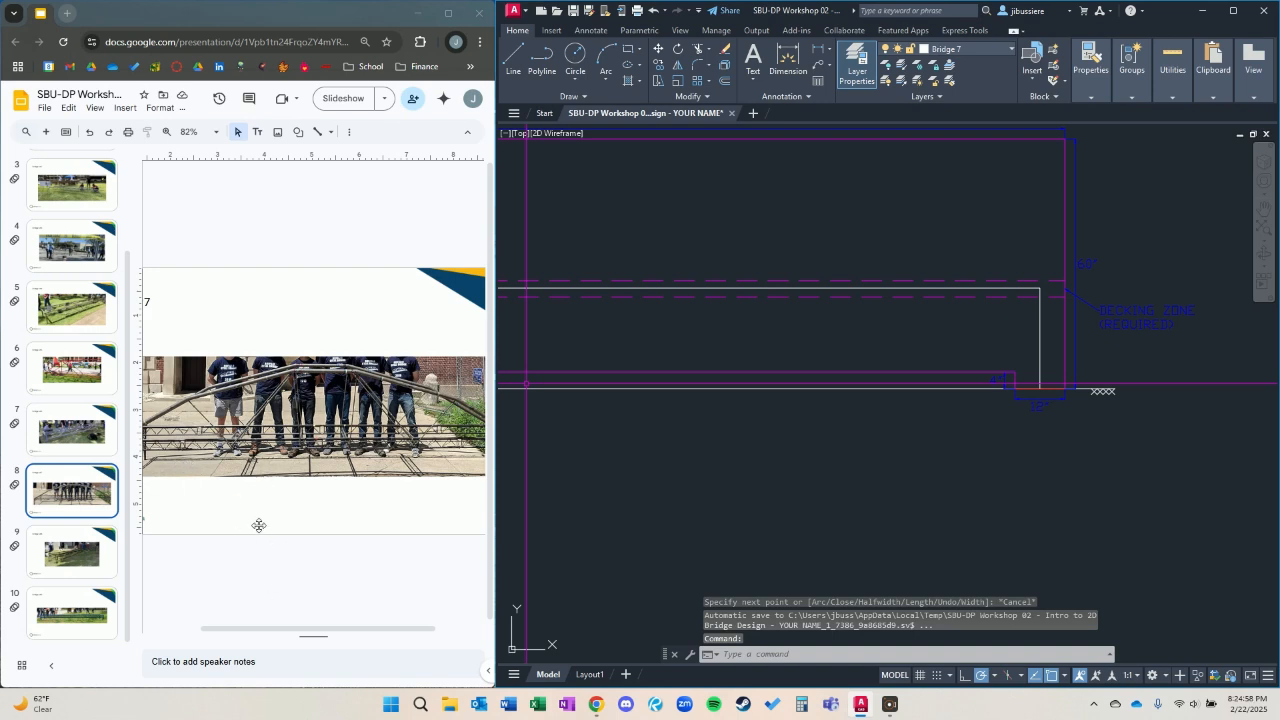
Examine the left end of the bridge in the Bridge #7 slide photo and return to the drawing.
{"action": "left_click", "coordinate": [353, 613]}
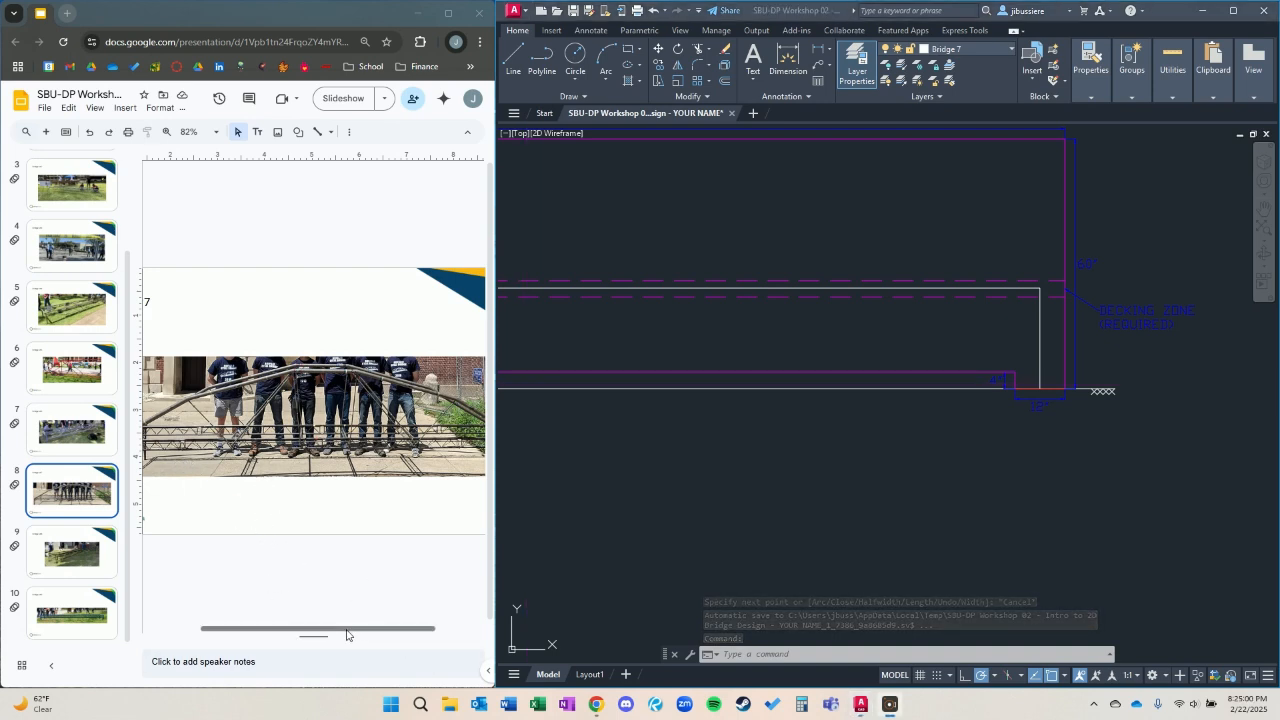
{"action": "left_click_drag", "start_coordinate": [349, 634], "coordinate": [320, 634]}
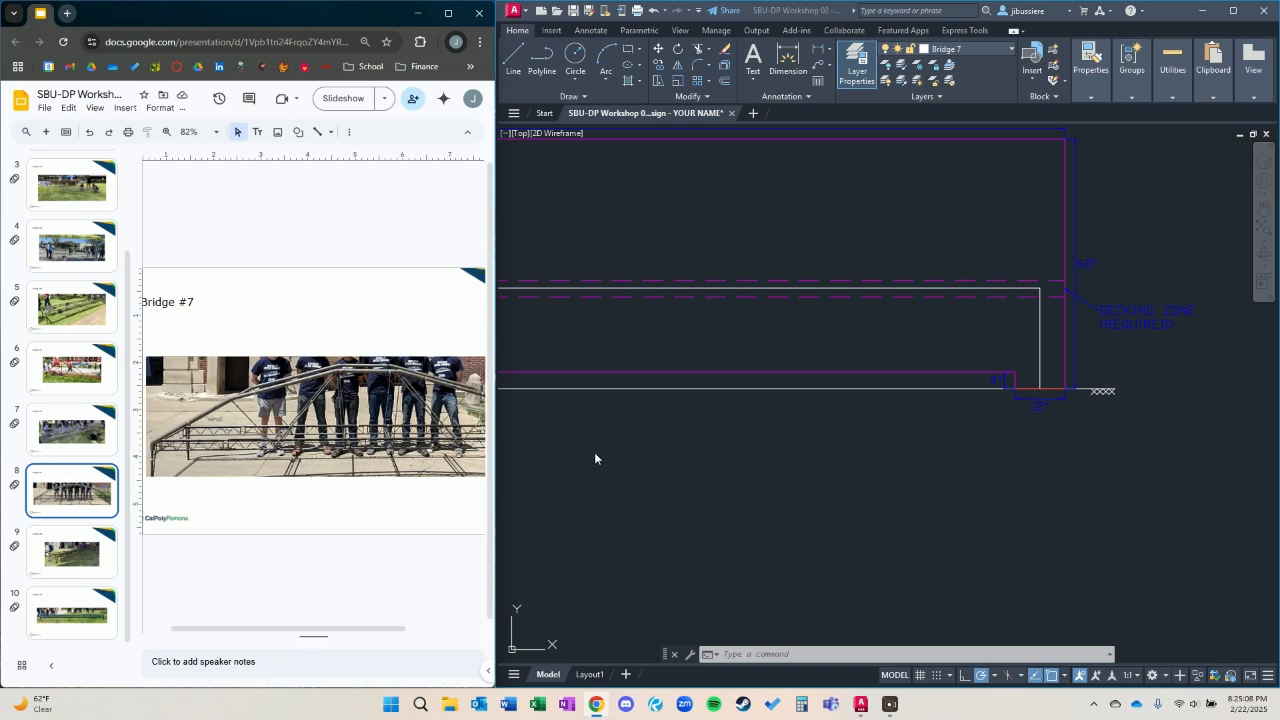
{"action": "left_click", "coordinate": [607, 476]}
Draw the left half of the arch polyline from the left deck corner, rising at about 24° and 12°, ending level at midspan.
{"action": "middle_click_drag", "start_coordinate": [714, 429], "coordinate": [980, 511]}
{"action": "middle_click_drag", "start_coordinate": [834, 446], "coordinate": [973, 449]}
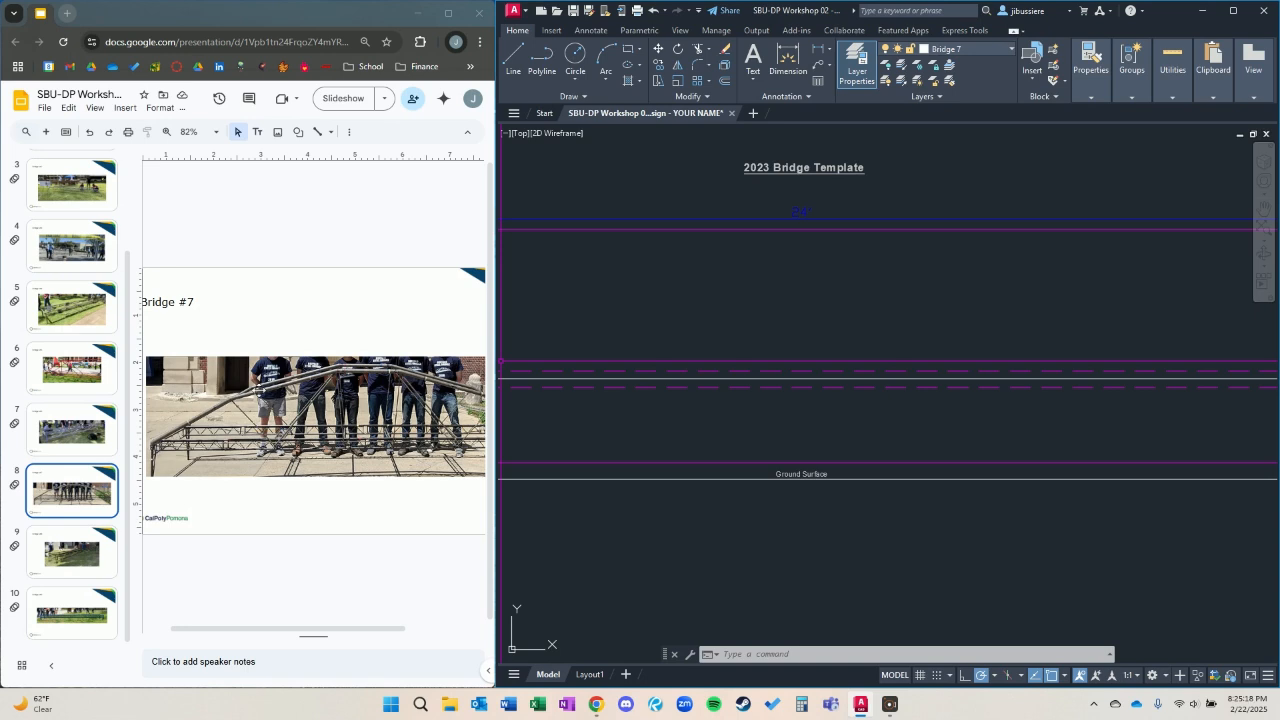
{"action": "middle_click_drag", "start_coordinate": [749, 350], "coordinate": [1020, 334]}
{"action": "type", "text": "pl"}
{"action": "key", "text": "Return"}
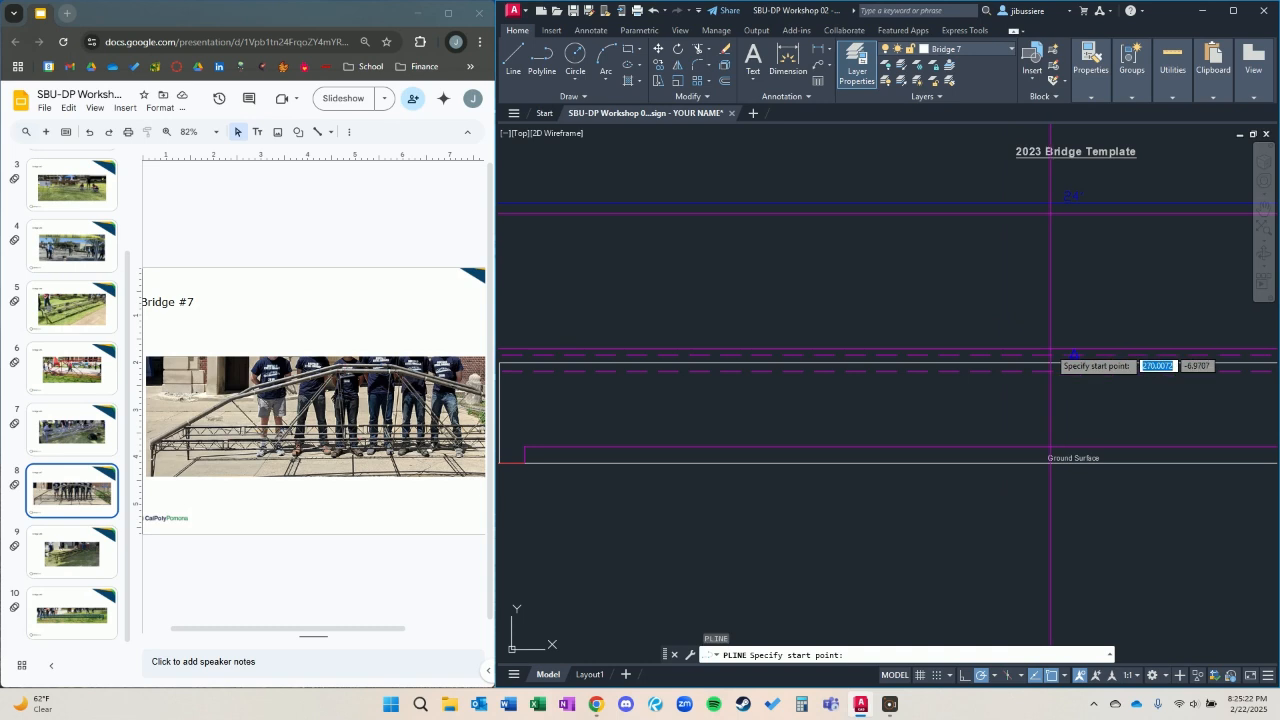
{"action": "middle_click_drag", "start_coordinate": [986, 360], "coordinate": [1146, 360]}
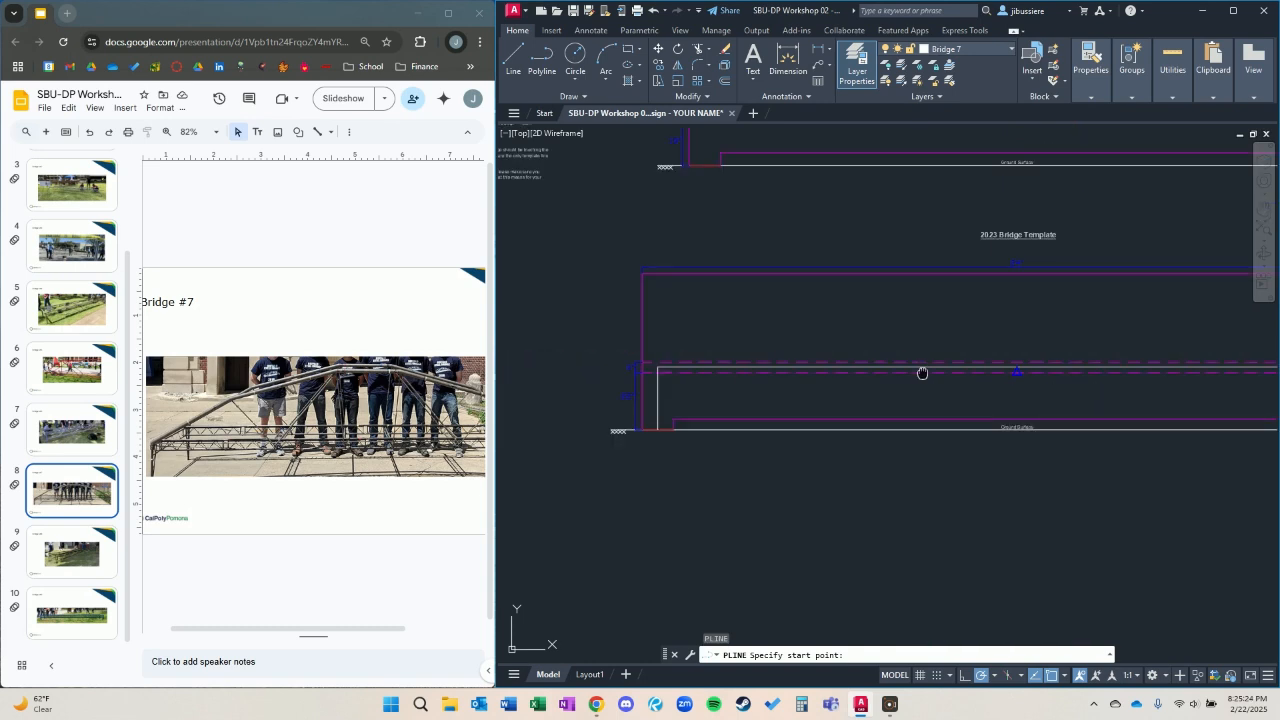
{"action": "left_click", "coordinate": [665, 372]}
{"action": "middle_click_drag", "start_coordinate": [782, 288], "coordinate": [659, 314]}
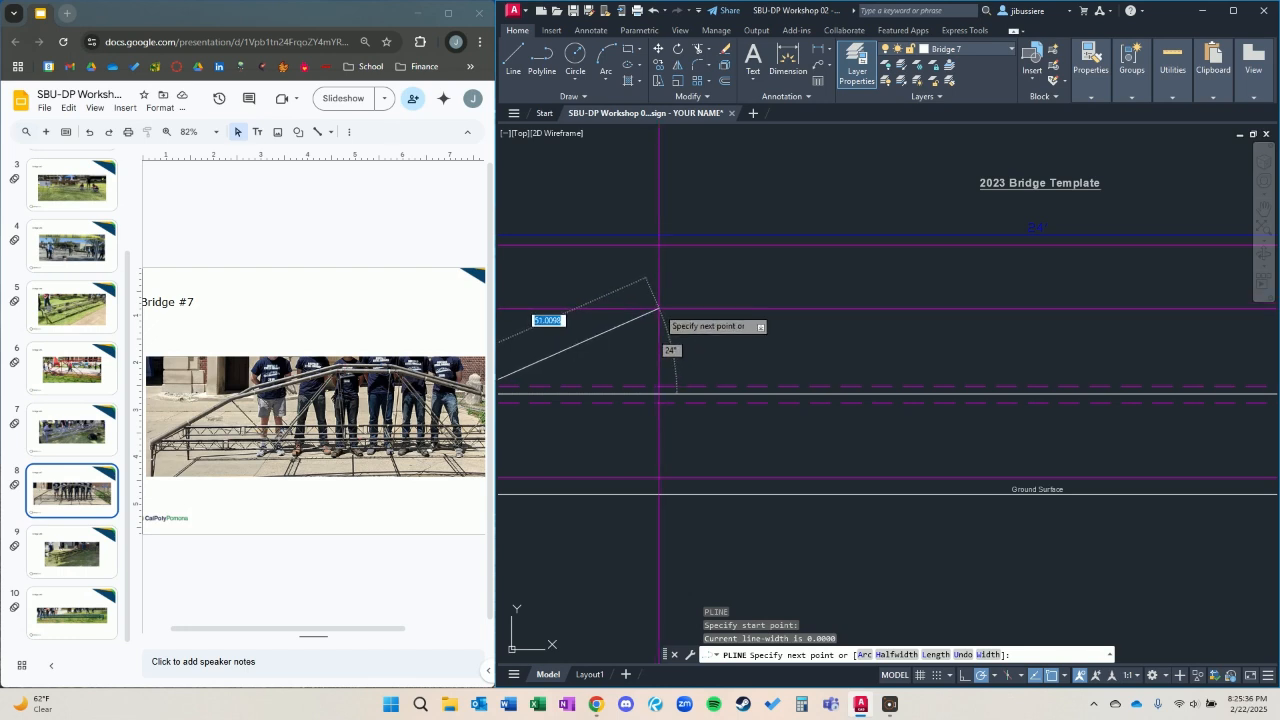
{"action": "left_click", "coordinate": [659, 310]}
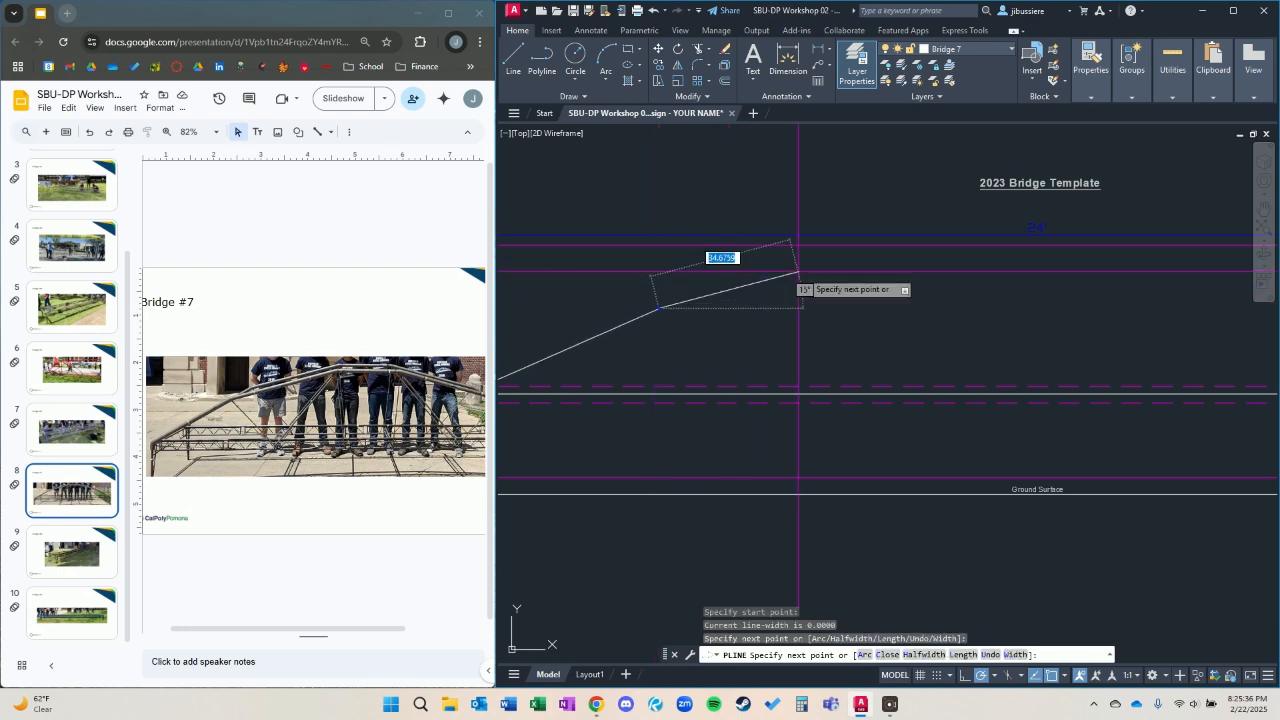
{"action": "left_click", "coordinate": [908, 260]}
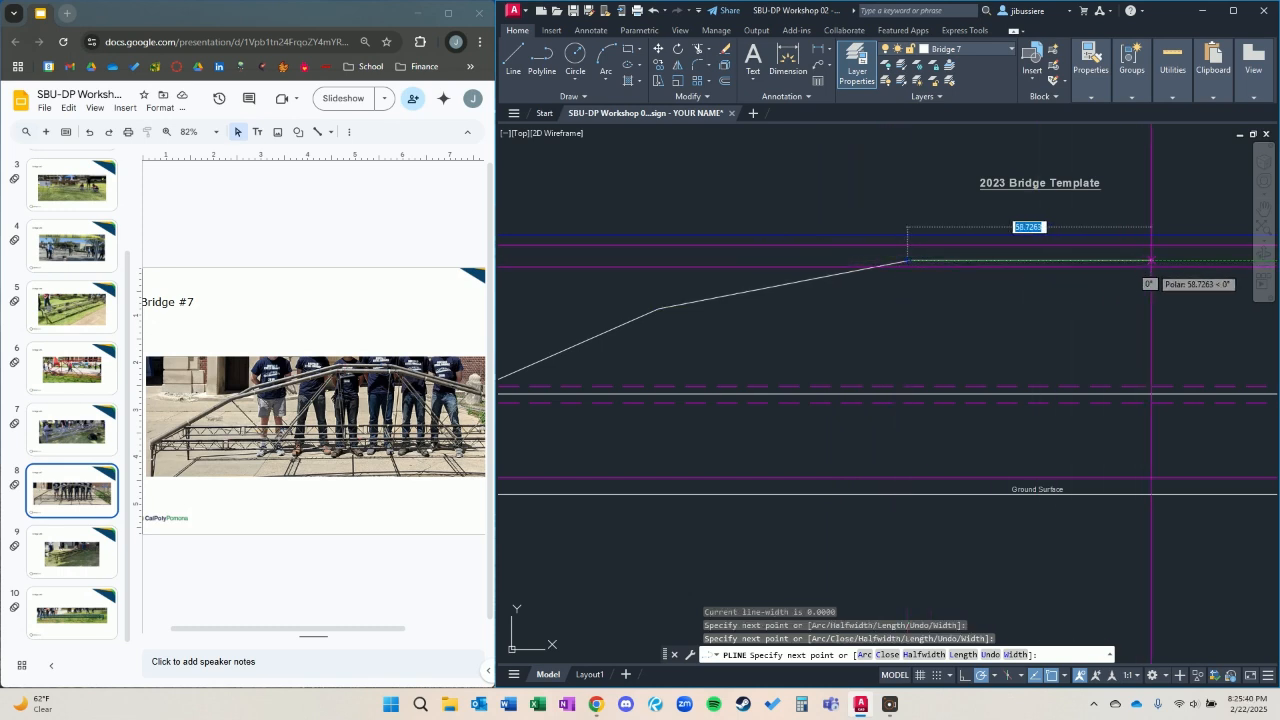
{"action": "left_click", "coordinate": [1039, 261]}
{"action": "key", "text": "Escape"}
{"action": "scroll", "coordinate": [940, 355], "scroll_direction": "down", "scroll_amount": 2}
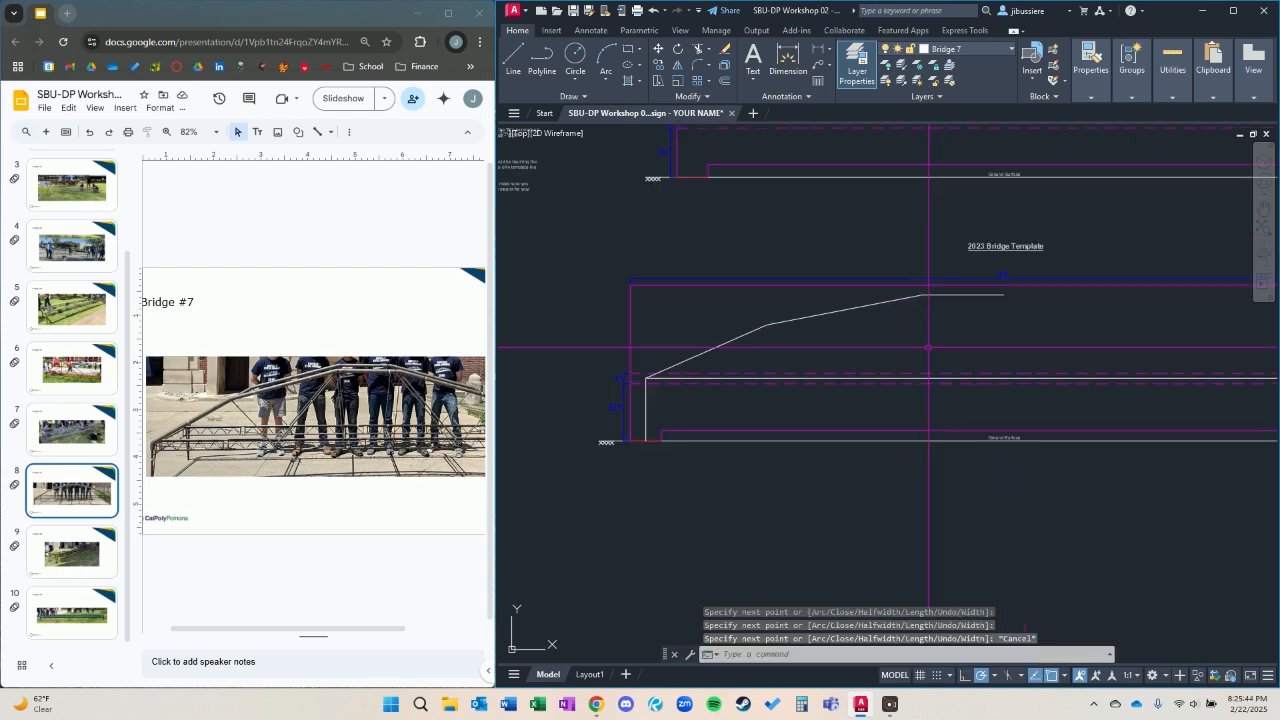
Mirror the left half of the arch about the vertical centerline at midspan, keeping the original.
{"action": "middle_click_drag", "start_coordinate": [842, 355], "coordinate": [774, 337]}
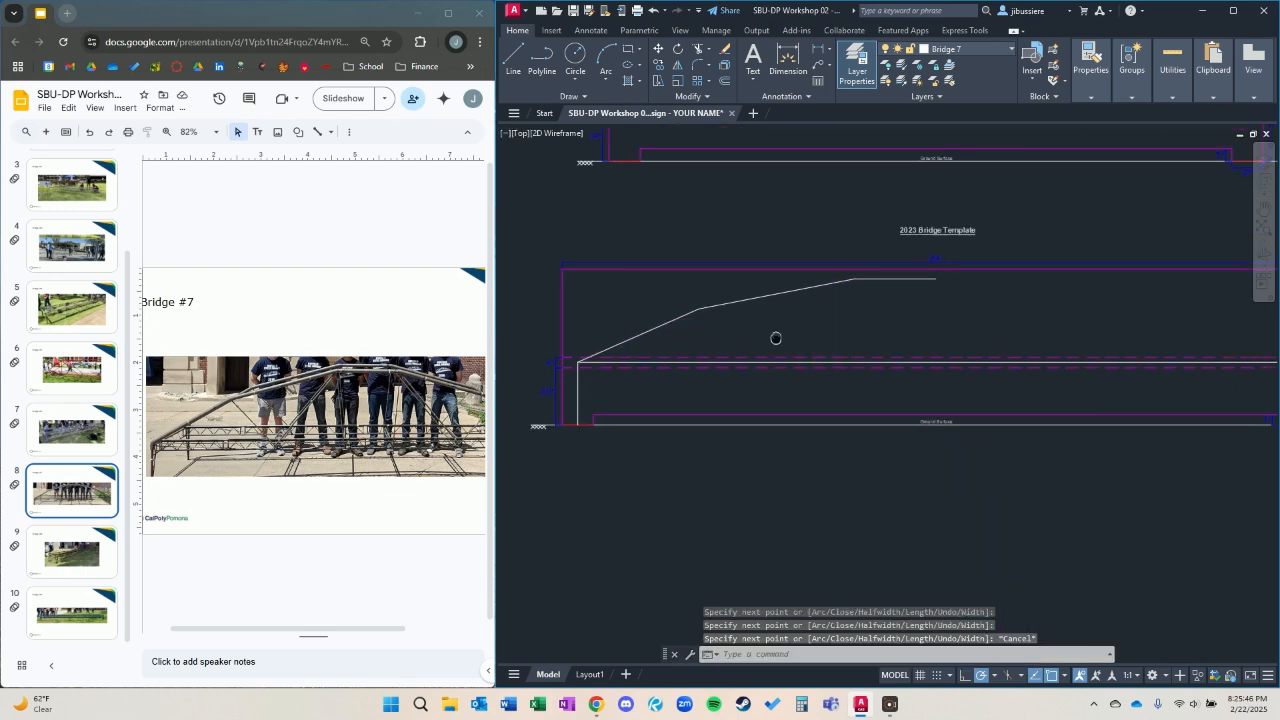
{"action": "left_click", "coordinate": [752, 330]}
{"action": "left_click", "coordinate": [711, 297]}
{"action": "left_click", "coordinate": [709, 299]}
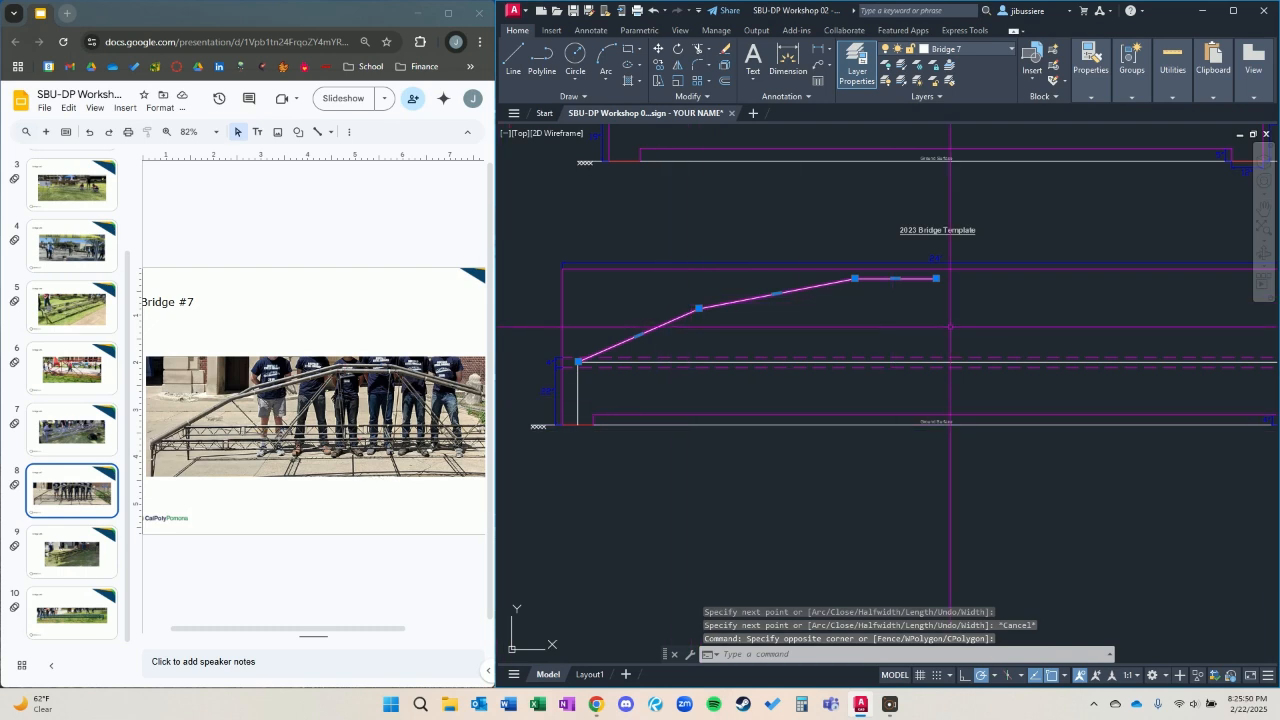
{"action": "type", "text": "mi"}
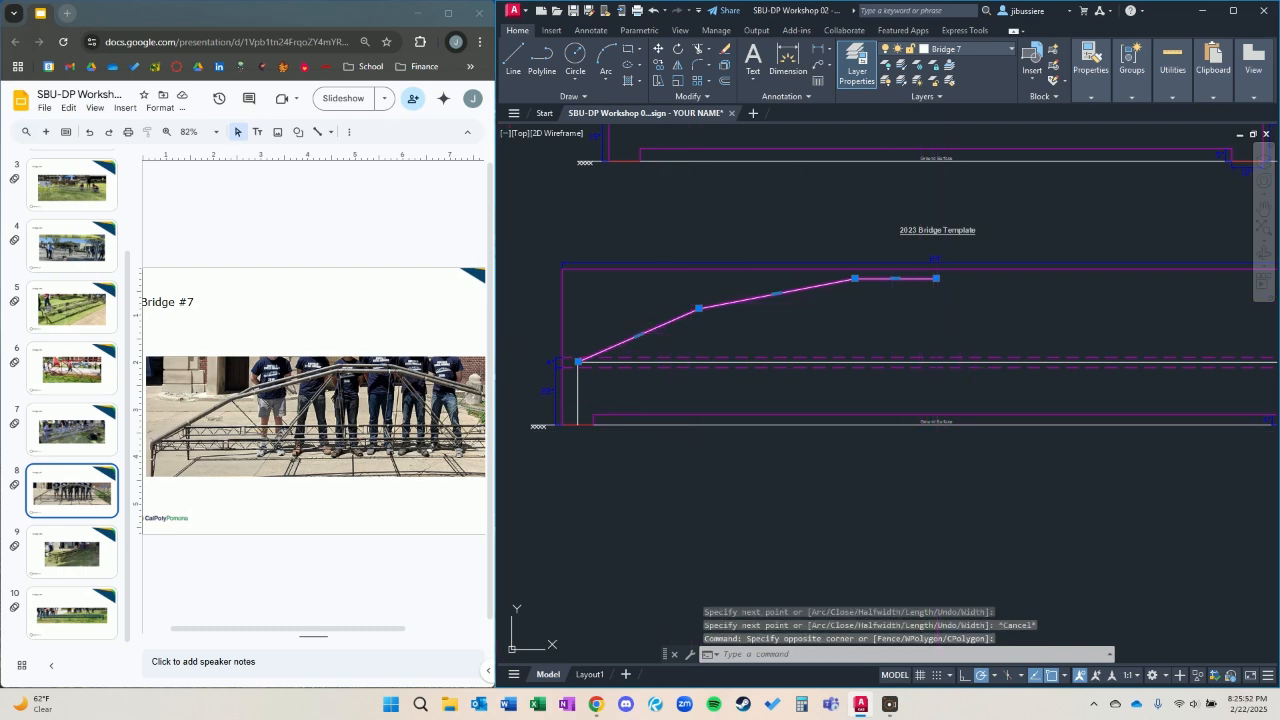
{"action": "key", "text": "Return"}
{"action": "left_click", "coordinate": [936, 278]}
{"action": "left_click", "coordinate": [944, 342]}
{"action": "key", "text": "Return"}
Join the two arch halves into a single polyline.
{"action": "left_click", "coordinate": [938, 268]}
{"action": "left_click", "coordinate": [937, 284]}
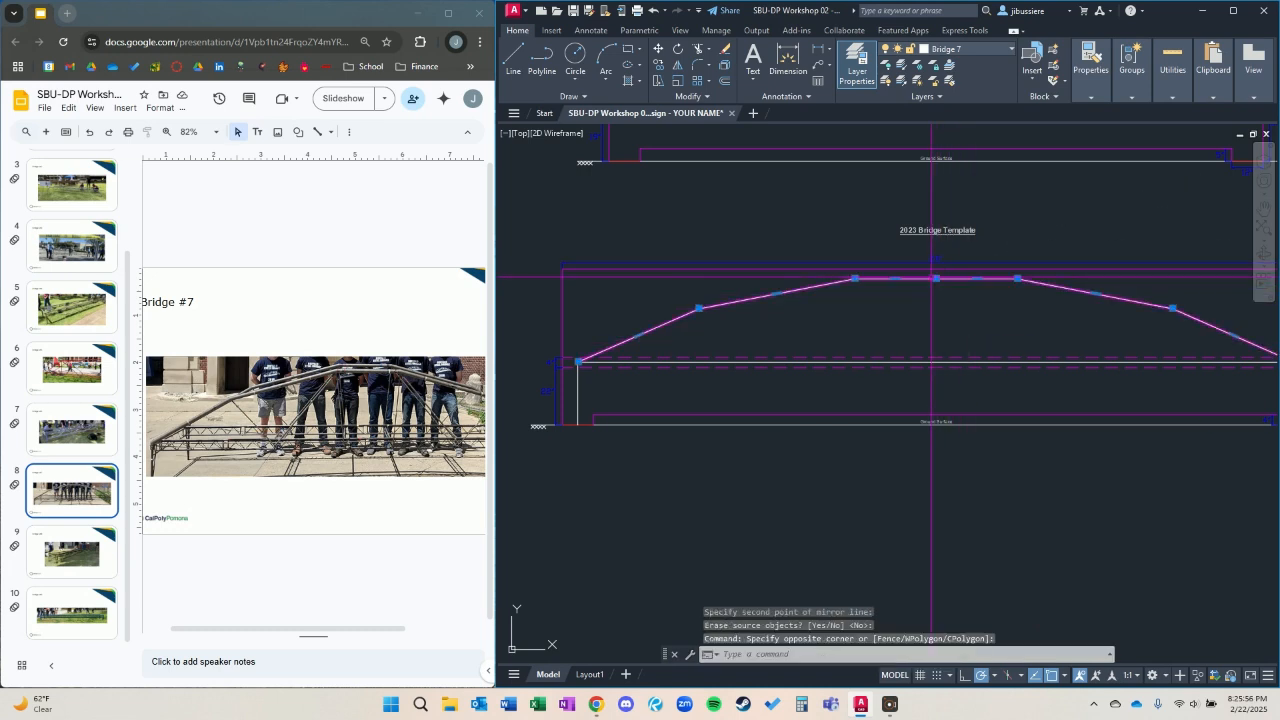
{"action": "key", "text": "Return"}
Shorten the arch's flat top by stretching its right and left end vertices inward along the same level.
{"action": "middle_click_drag", "start_coordinate": [973, 364], "coordinate": [894, 371]}
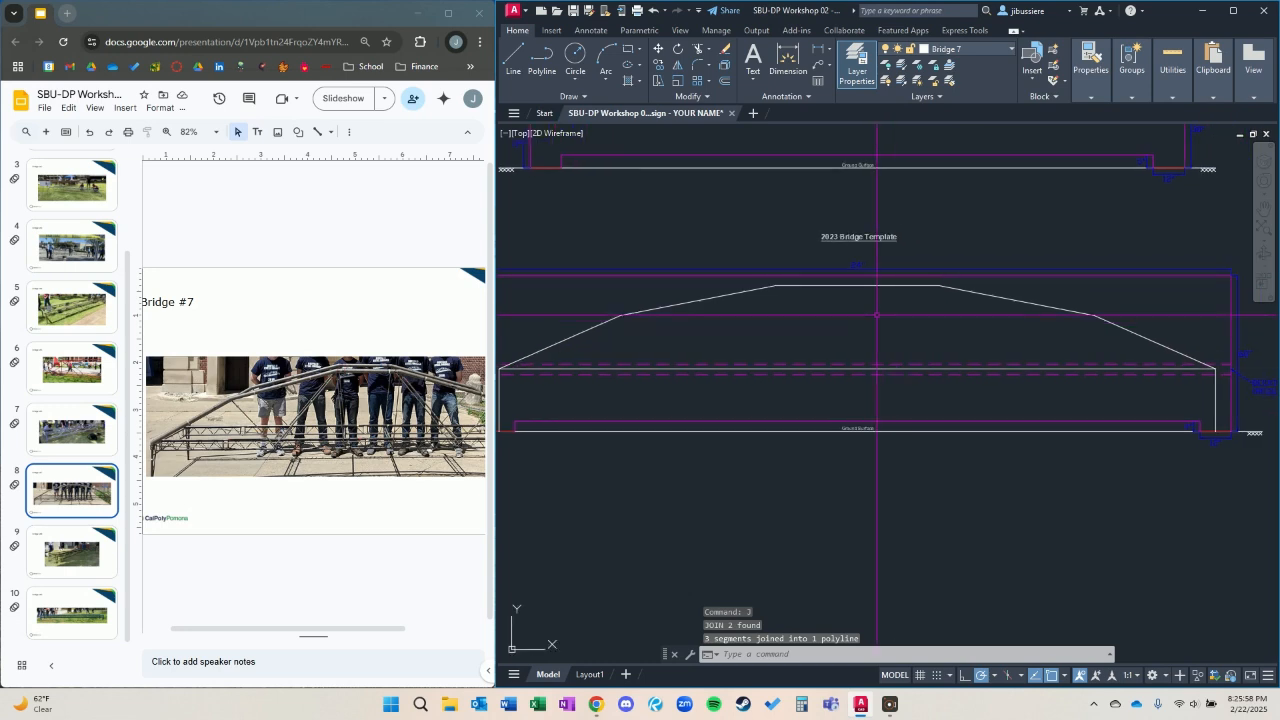
{"action": "left_click", "coordinate": [884, 285]}
{"action": "left_click", "coordinate": [938, 285]}
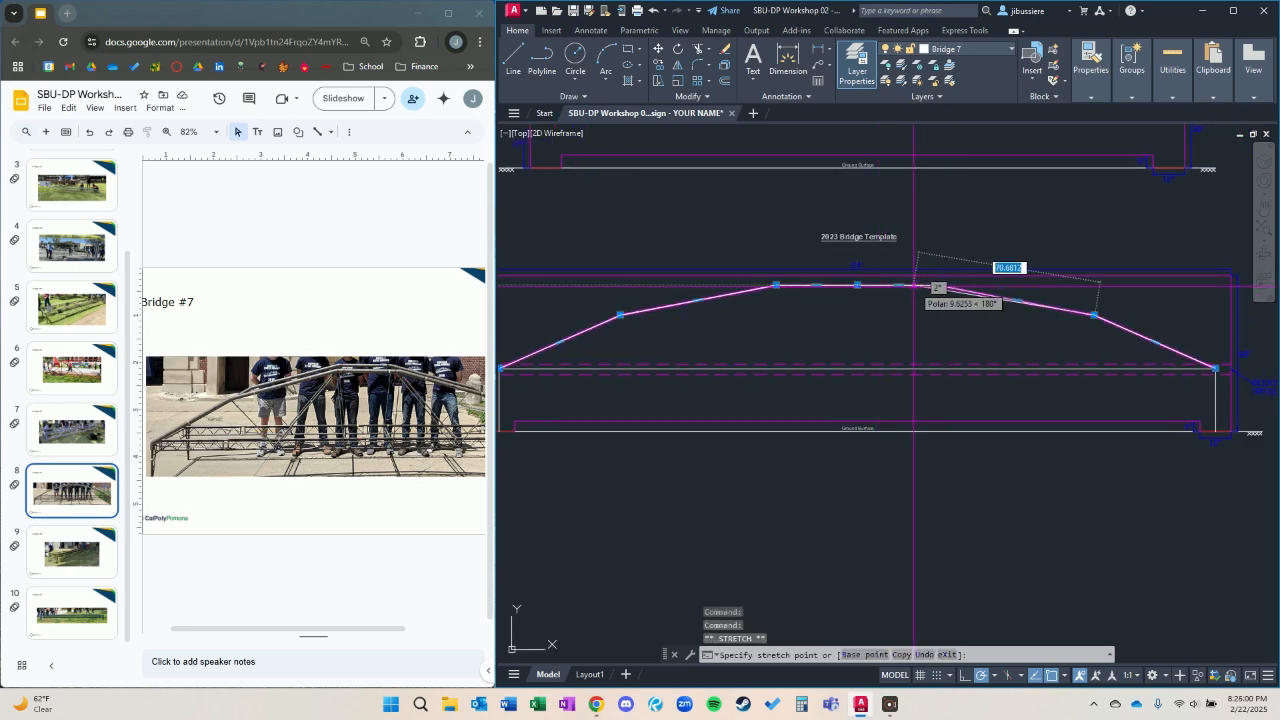
{"action": "left_click", "coordinate": [918, 285]}
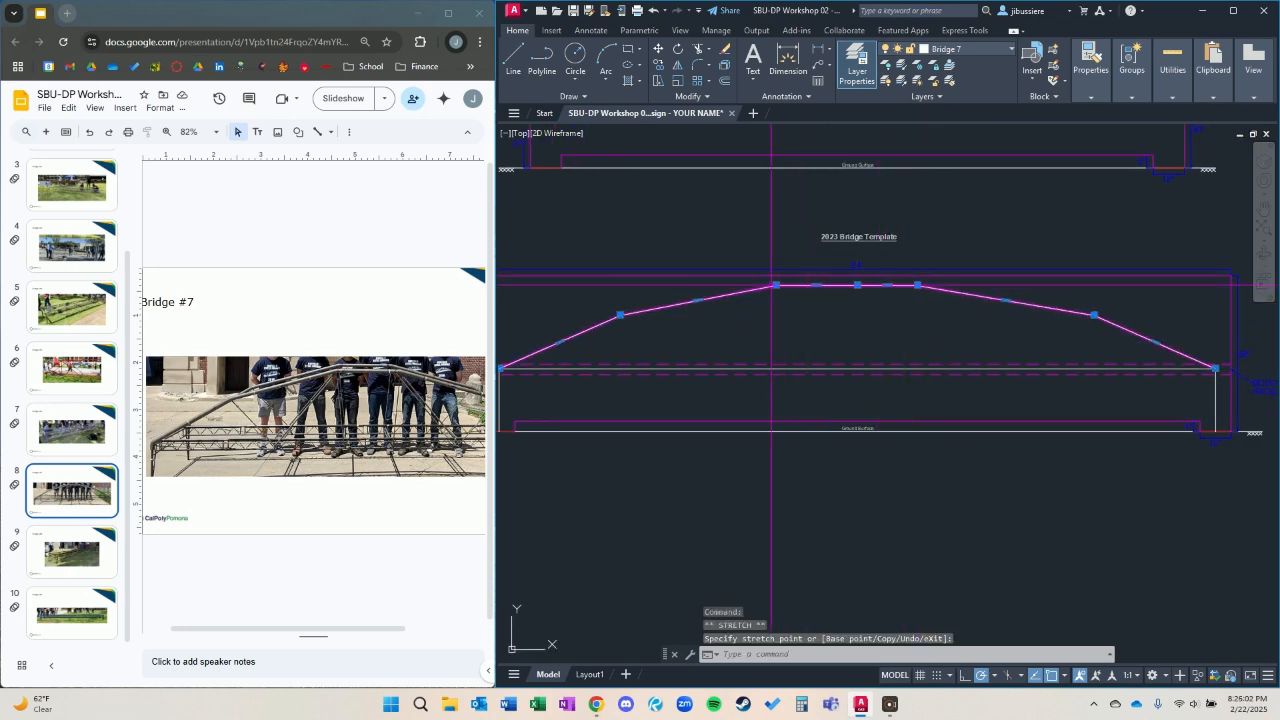
{"action": "left_click", "coordinate": [777, 285]}
{"action": "left_click", "coordinate": [799, 285]}
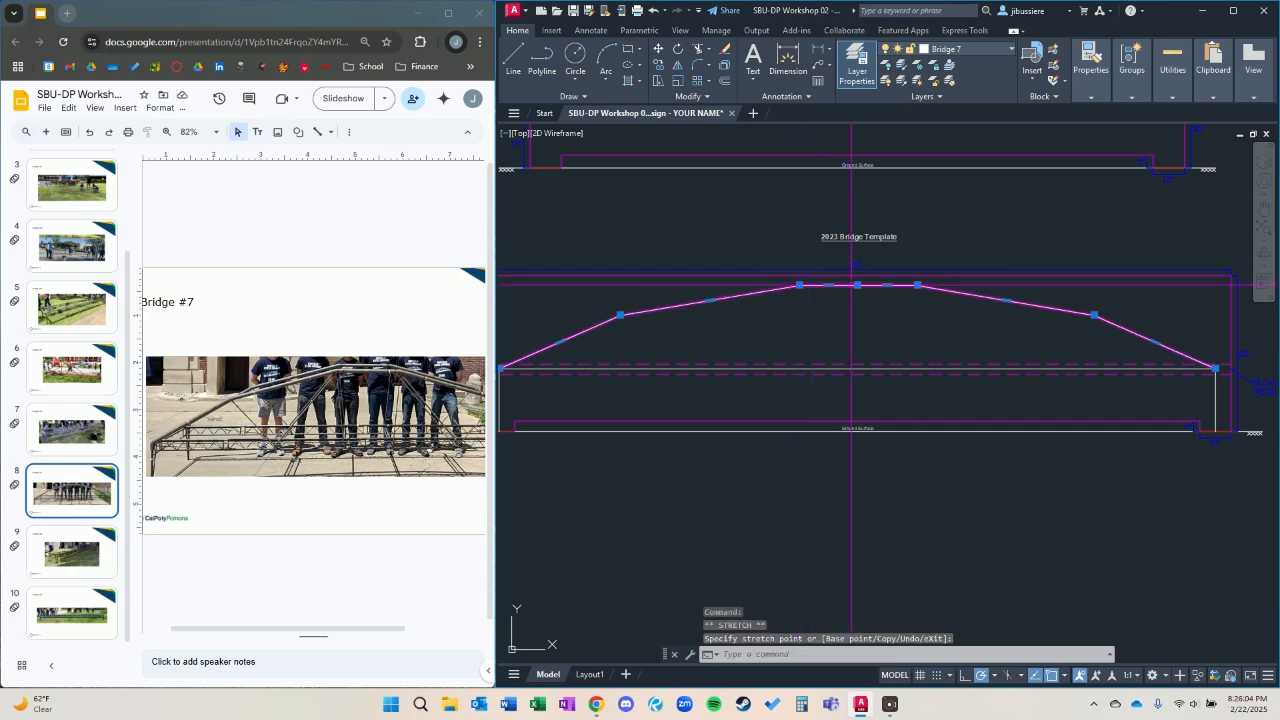
Remove the redundant midspan vertex from the arch's flat top segment and deselect the arch.
{"action": "mouse_move", "coordinate": [857, 286]}
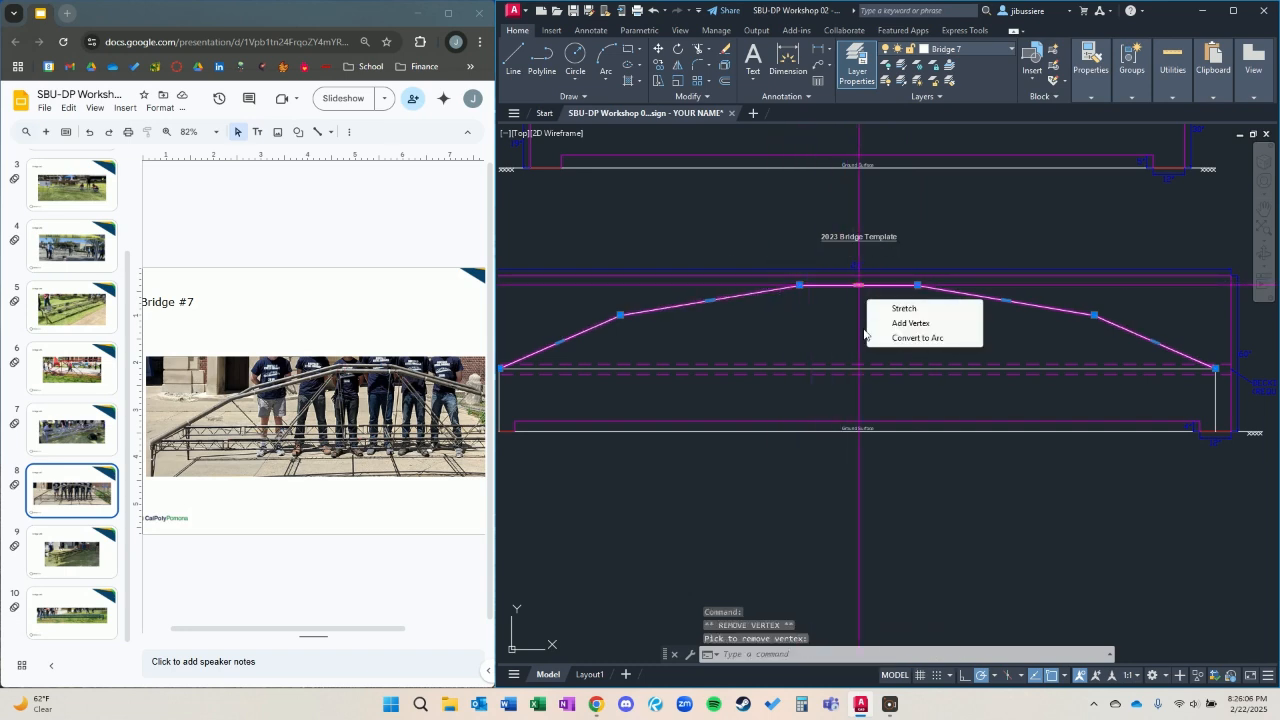
{"action": "left_click", "coordinate": [917, 338]}
{"action": "middle_click_drag", "start_coordinate": [840, 360], "coordinate": [883, 339]}
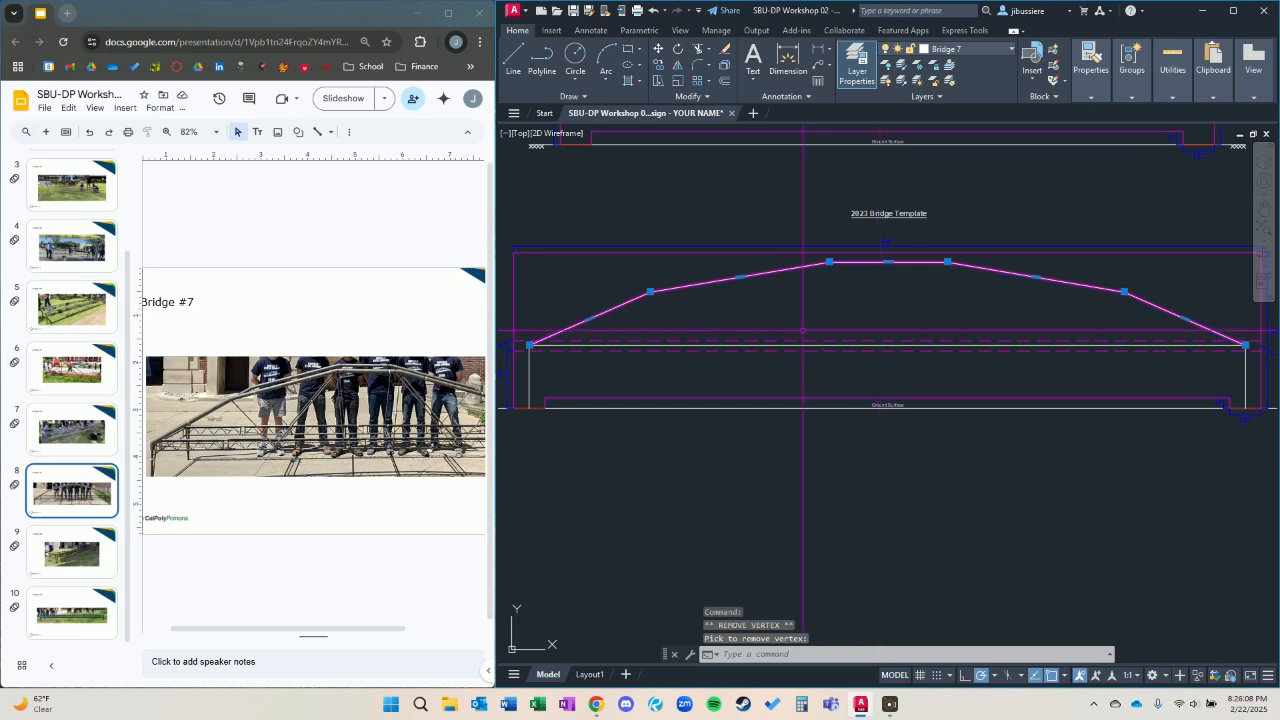
{"action": "key", "text": "Escape"}
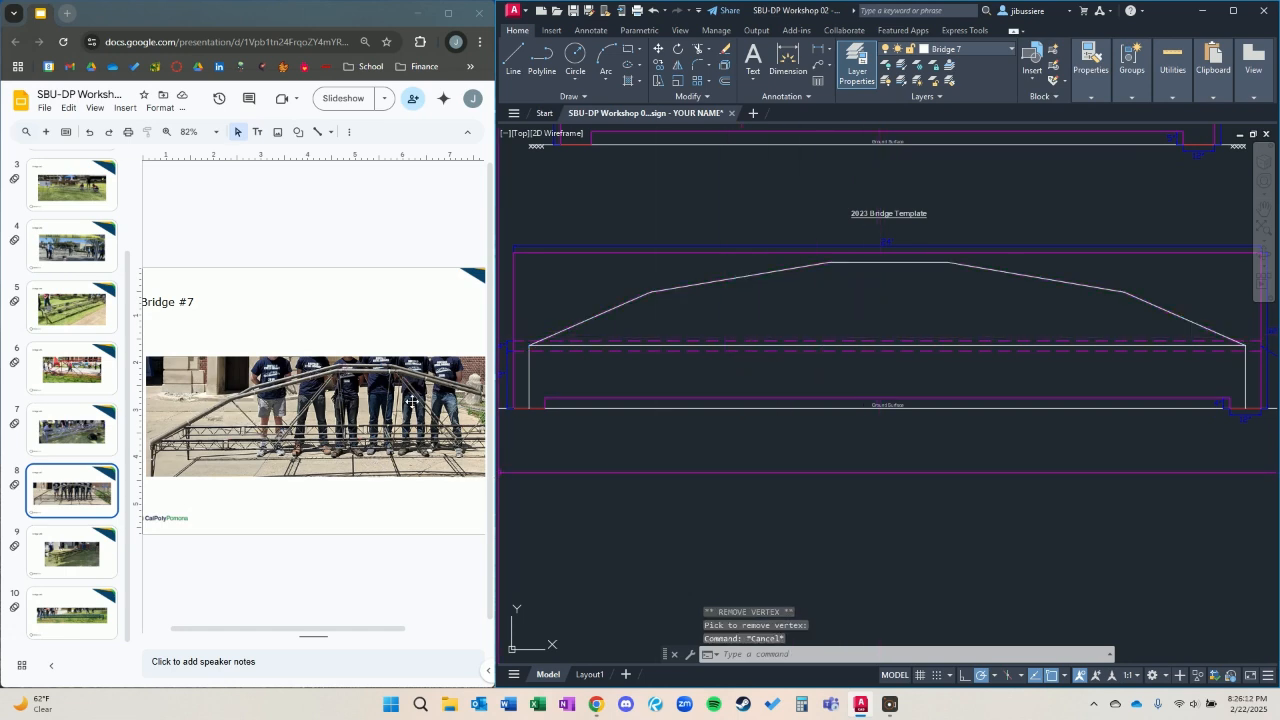
Draw a web member from the flat top's left vertex down to a nearest-snapped point on the deck line, slightly toward midspan.
{"action": "scroll", "coordinate": [781, 352], "scroll_direction": "up", "scroll_amount": 2}
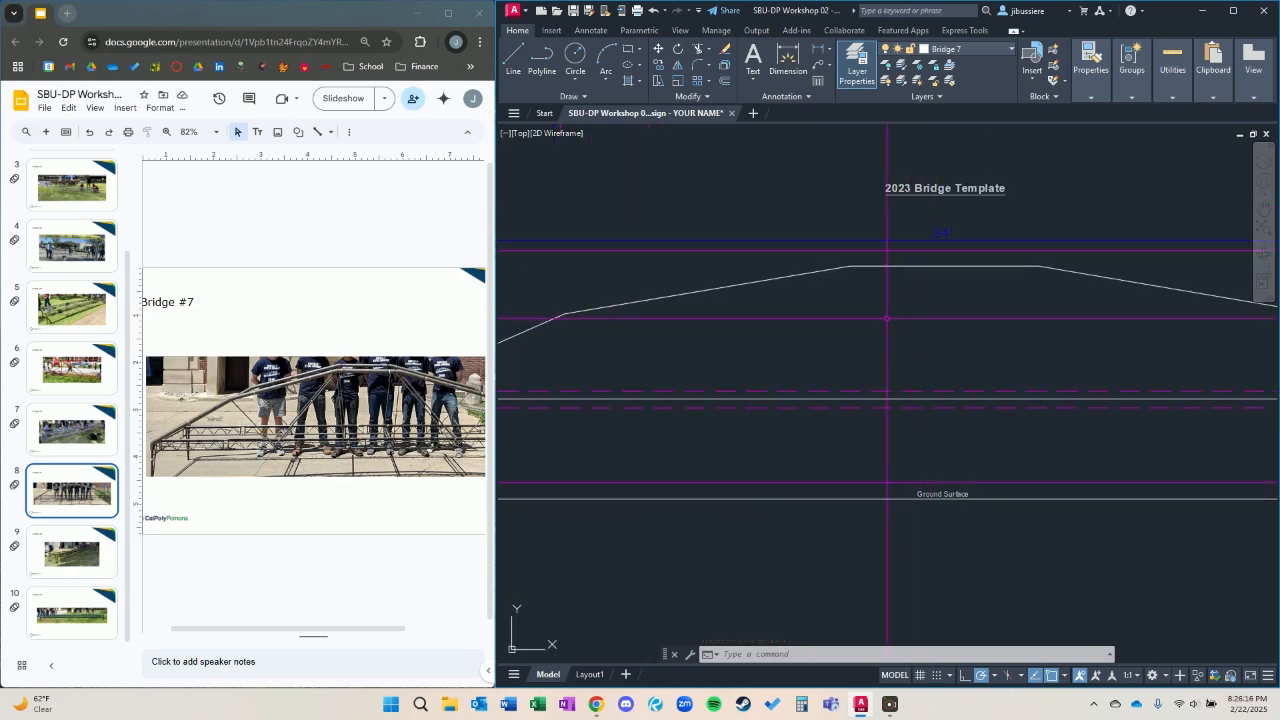
{"action": "type", "text": "pl"}
{"action": "key", "text": "Return"}
{"action": "left_click", "coordinate": [851, 266]}
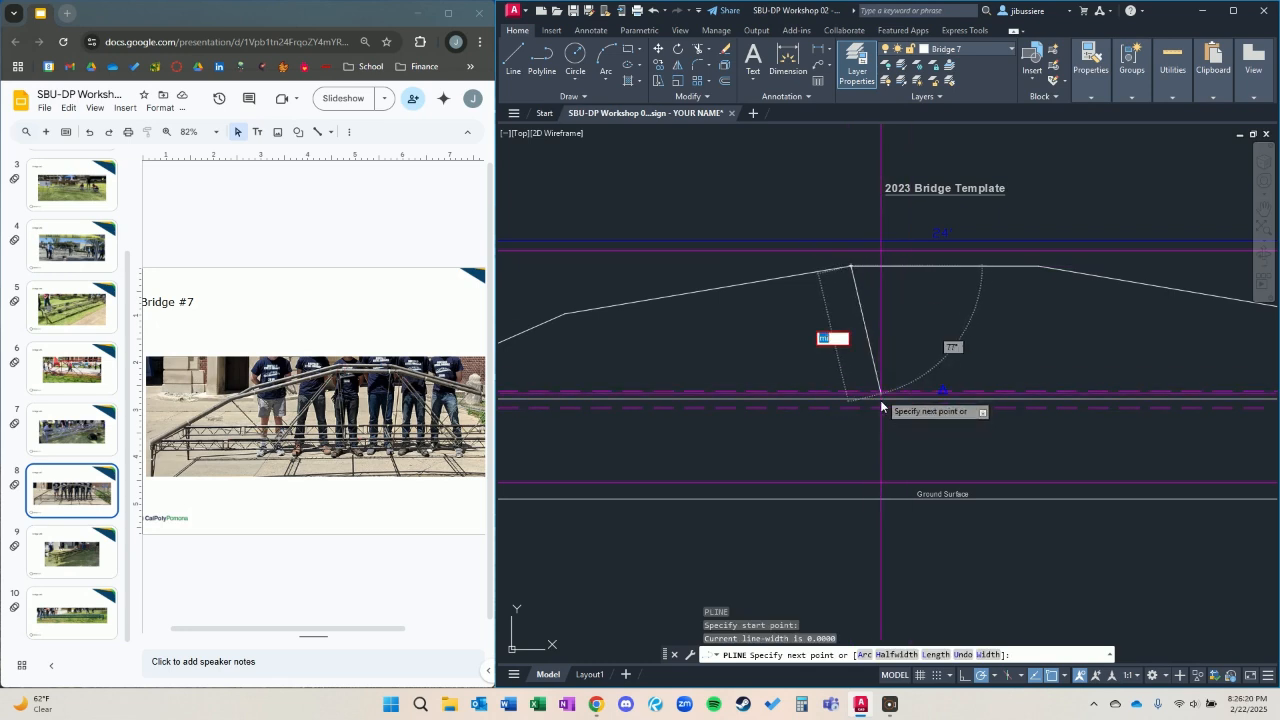
{"action": "type", "text": "nea"}
{"action": "key", "text": "Return"}
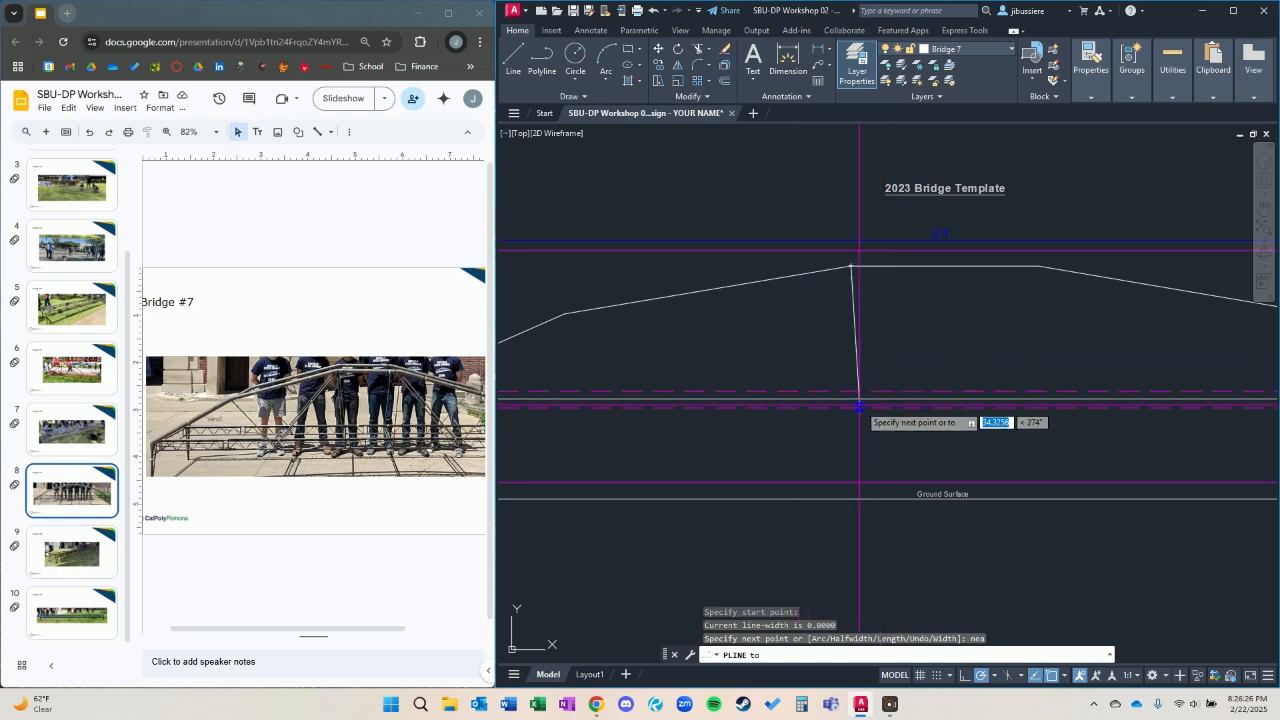
{"action": "left_click", "coordinate": [872, 398]}
{"action": "key", "text": "Return"}
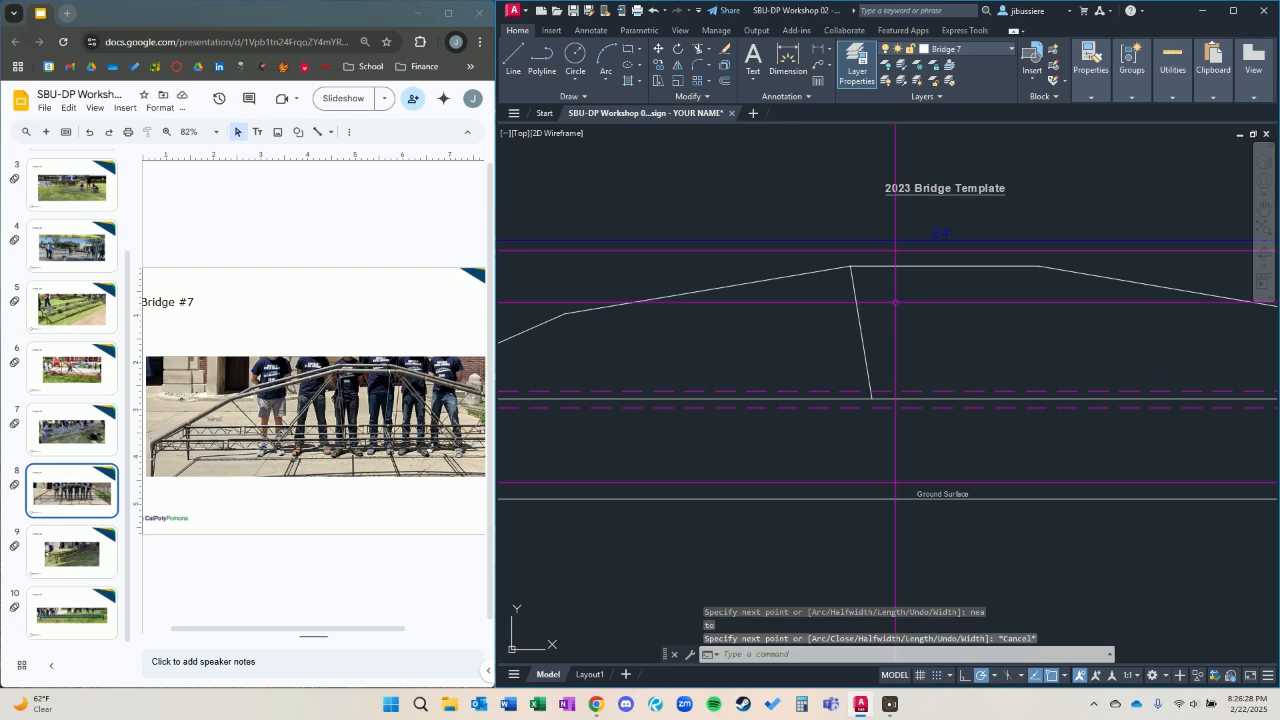
Draw a V-shaped web polyline from the flat top's left vertex down to the deck line and up to the arch's lower left vertex.
{"action": "key", "text": "Return"}
{"action": "left_click", "coordinate": [850, 267]}
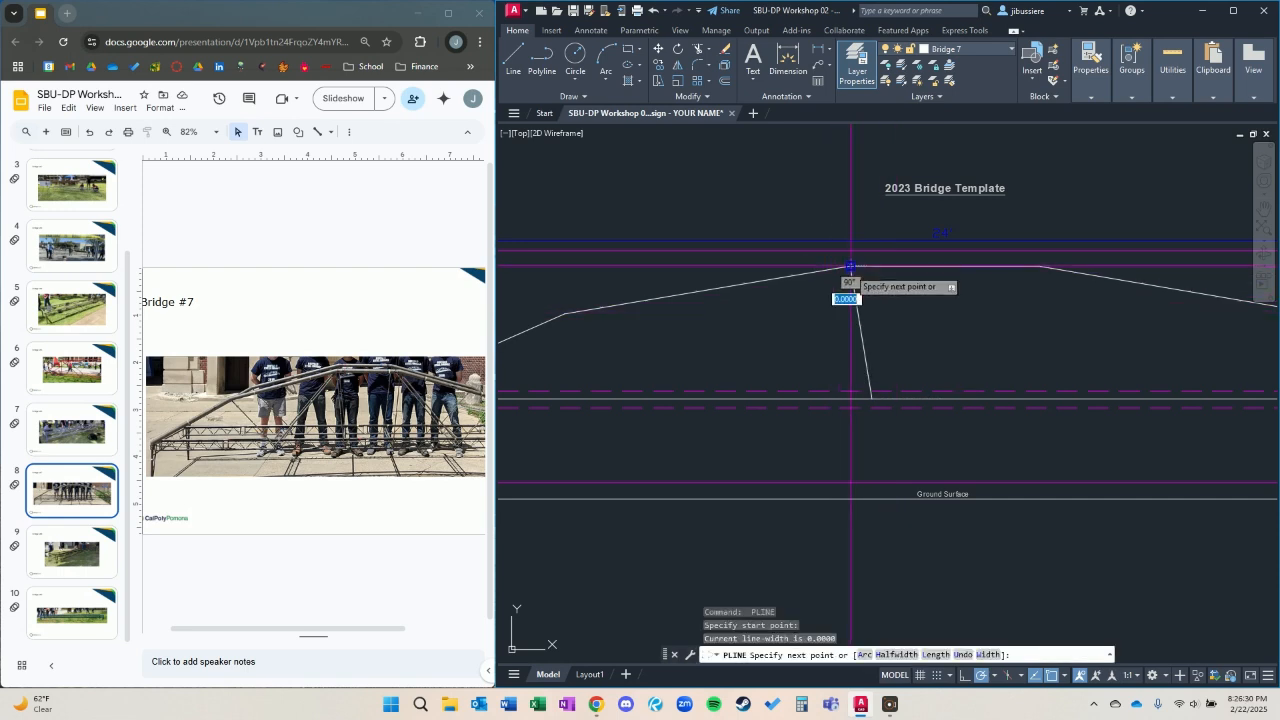
{"action": "type", "text": "nea"}
{"action": "key", "text": "Return"}
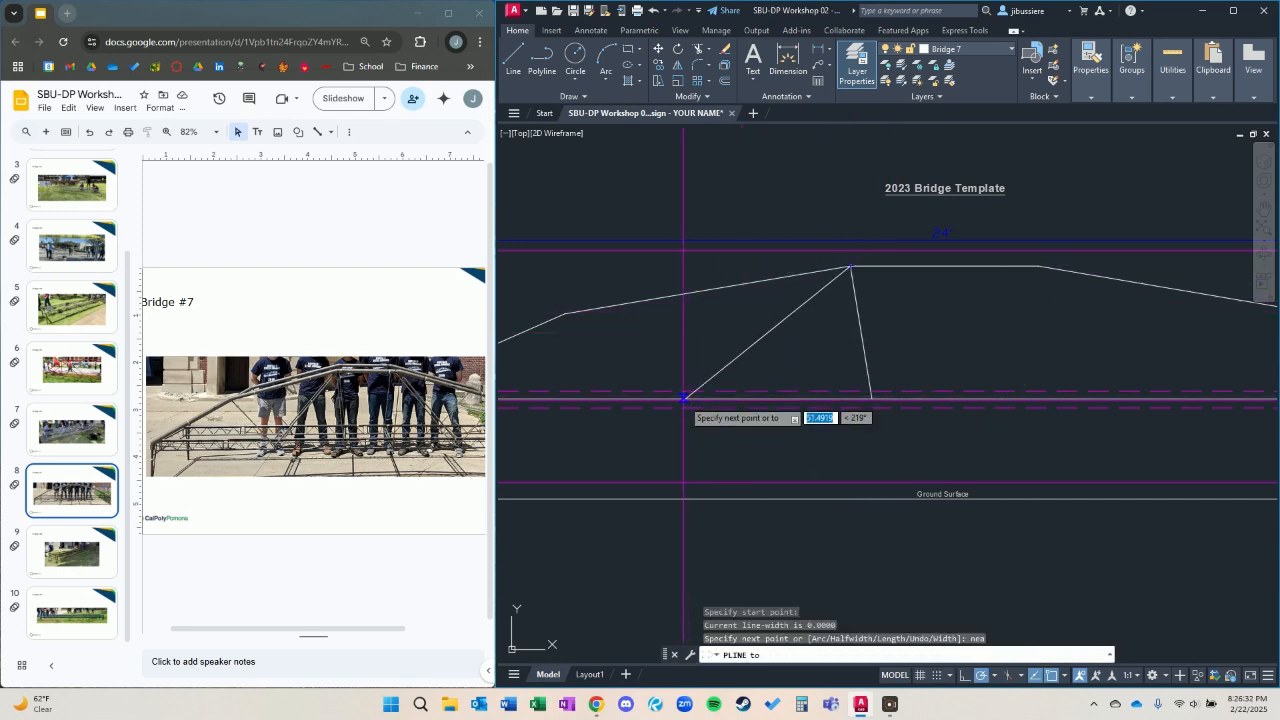
{"action": "left_click", "coordinate": [661, 398]}
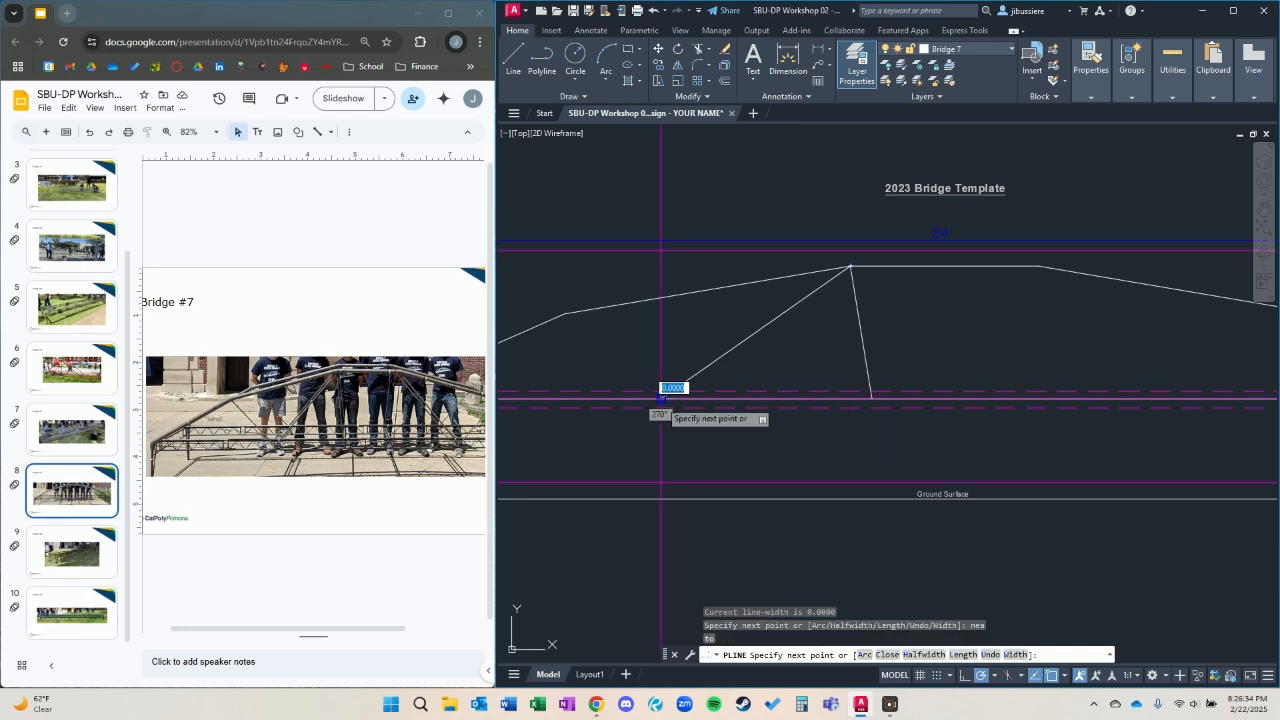
{"action": "left_click", "coordinate": [564, 315]}
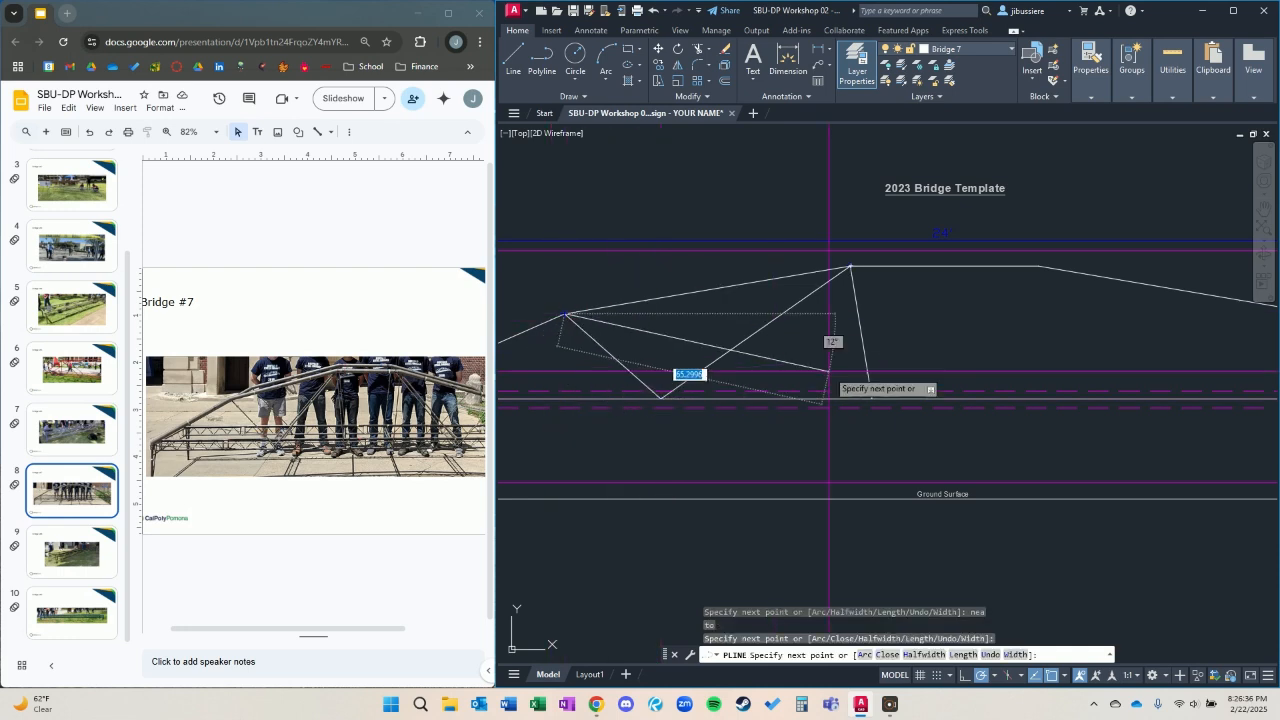
{"action": "key", "text": "Escape"}
Join the left-side web members into one polyline.
{"action": "scroll", "coordinate": [865, 370], "scroll_direction": "down", "scroll_amount": 2}
{"action": "left_click", "coordinate": [887, 365]}
{"action": "left_click", "coordinate": [814, 349]}
{"action": "left_click", "coordinate": [850, 363]}
{"action": "left_click", "coordinate": [773, 348]}
{"action": "type", "text": "j"}
{"action": "key", "text": "Return"}
Mirror the joined web members about the bridge's vertical centerline, keeping the originals.
{"action": "left_click", "coordinate": [909, 362]}
{"action": "left_click", "coordinate": [833, 349]}
{"action": "type", "text": "mi"}
{"action": "key", "text": "Return"}
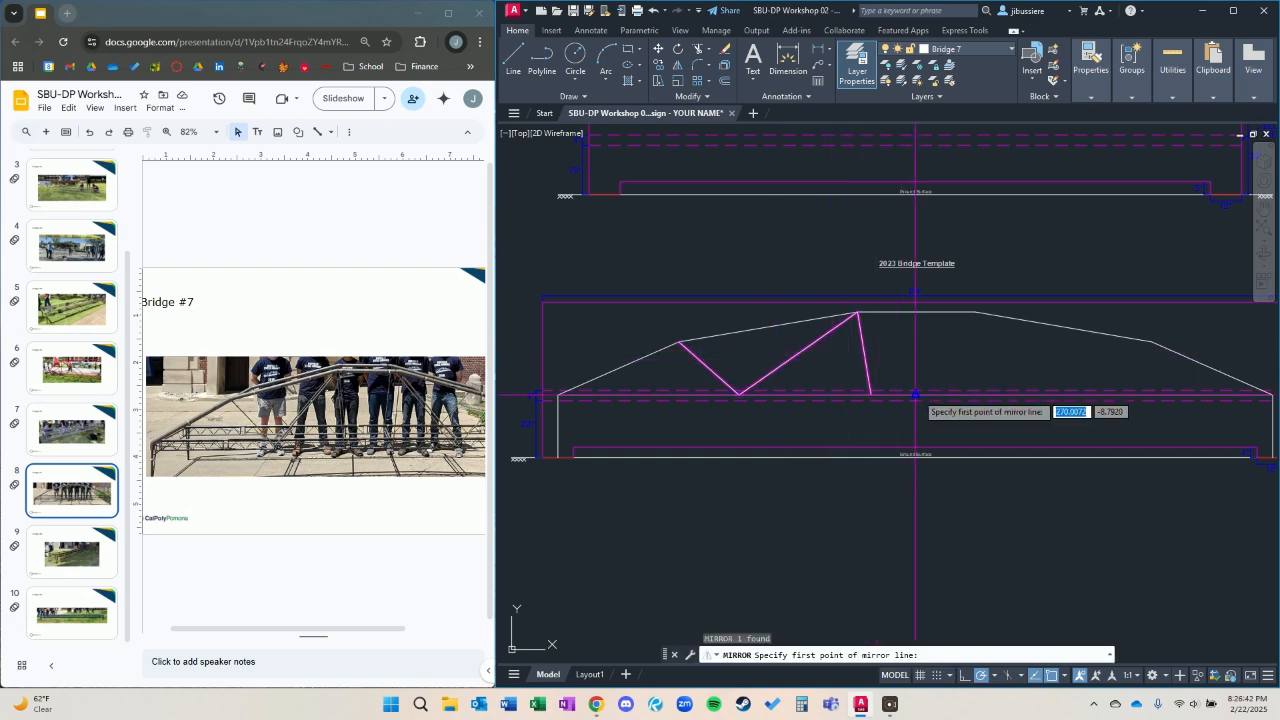
{"action": "left_click", "coordinate": [915, 312]}
{"action": "left_click", "coordinate": [917, 345]}
{"action": "key", "text": "Return"}
Select all Bridge 7 linework with Select Similar and move it by the left support's base point into the Bridge #7 box.
{"action": "scroll", "coordinate": [990, 398], "scroll_direction": "down", "scroll_amount": 2}
{"action": "mouse_move", "coordinate": [995, 395]}
{"action": "middle_mouse_down"}
{"action": "mouse_move", "coordinate": [928, 370]}
{"action": "mouse_move", "coordinate": [910, 378]}
{"action": "middle_mouse_up"}
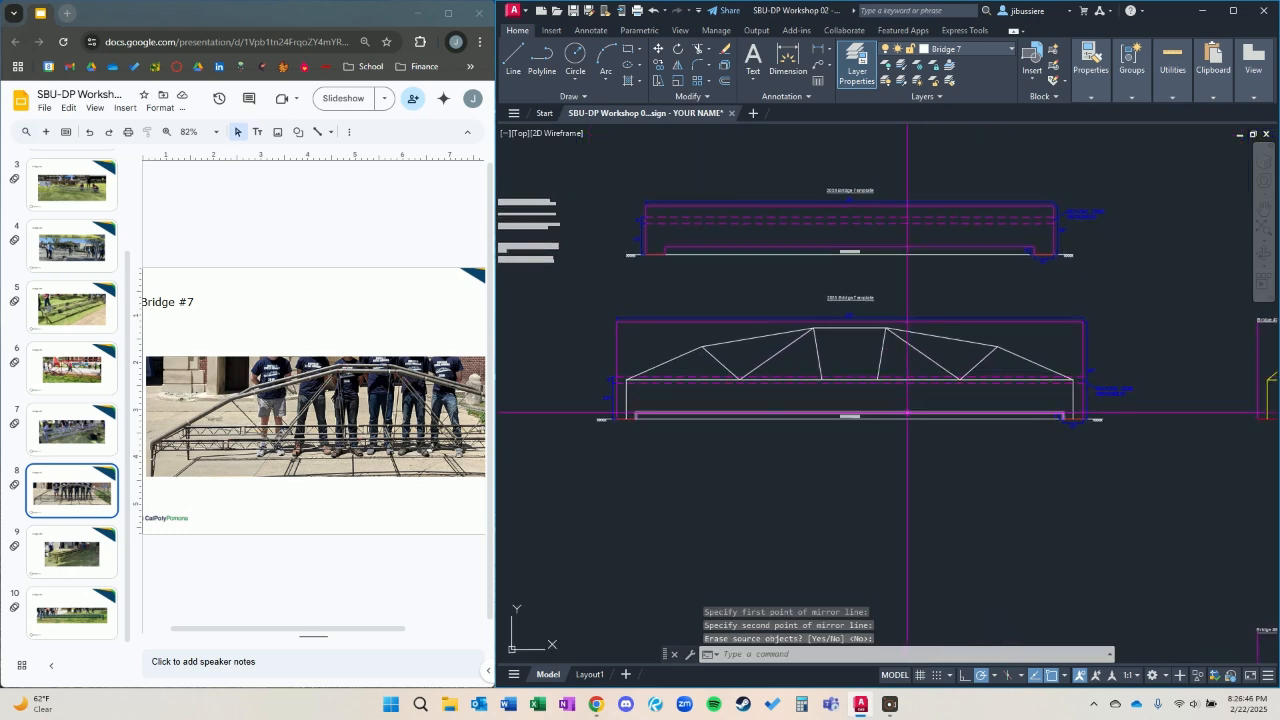
{"action": "left_click", "coordinate": [1057, 366]}
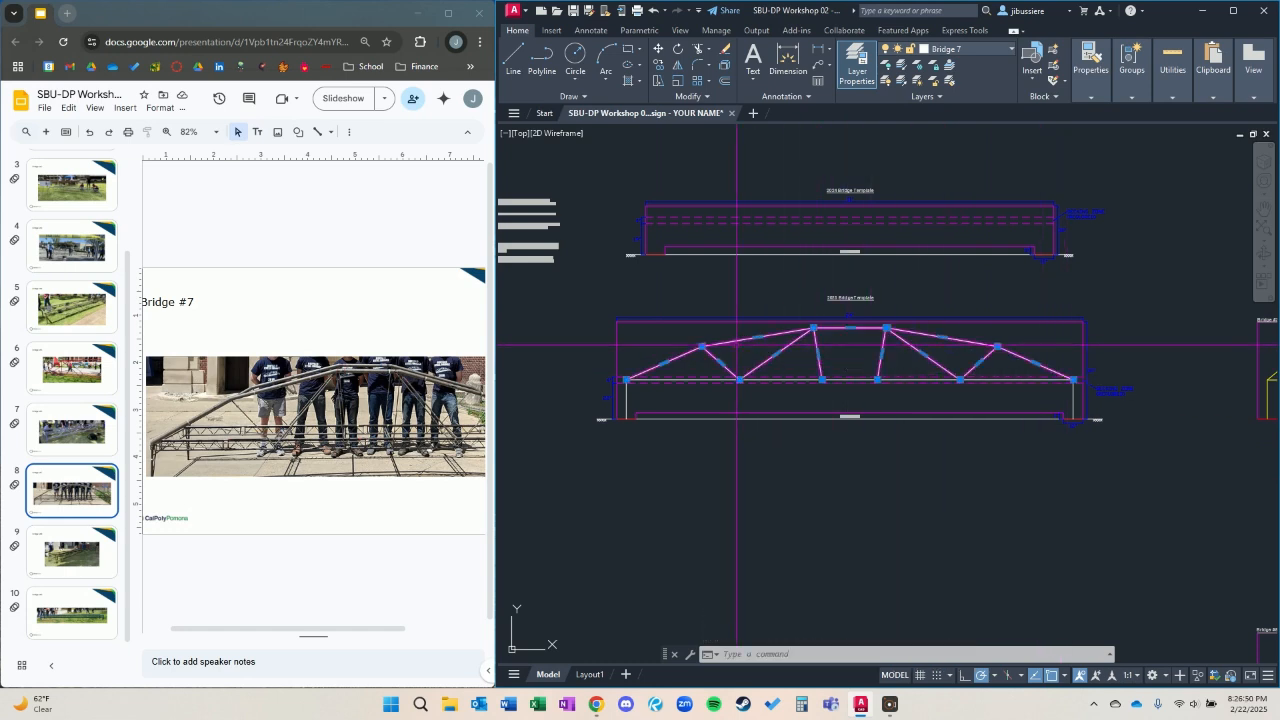
{"action": "left_click", "coordinate": [737, 345]}
{"action": "type", "text": "sel"}
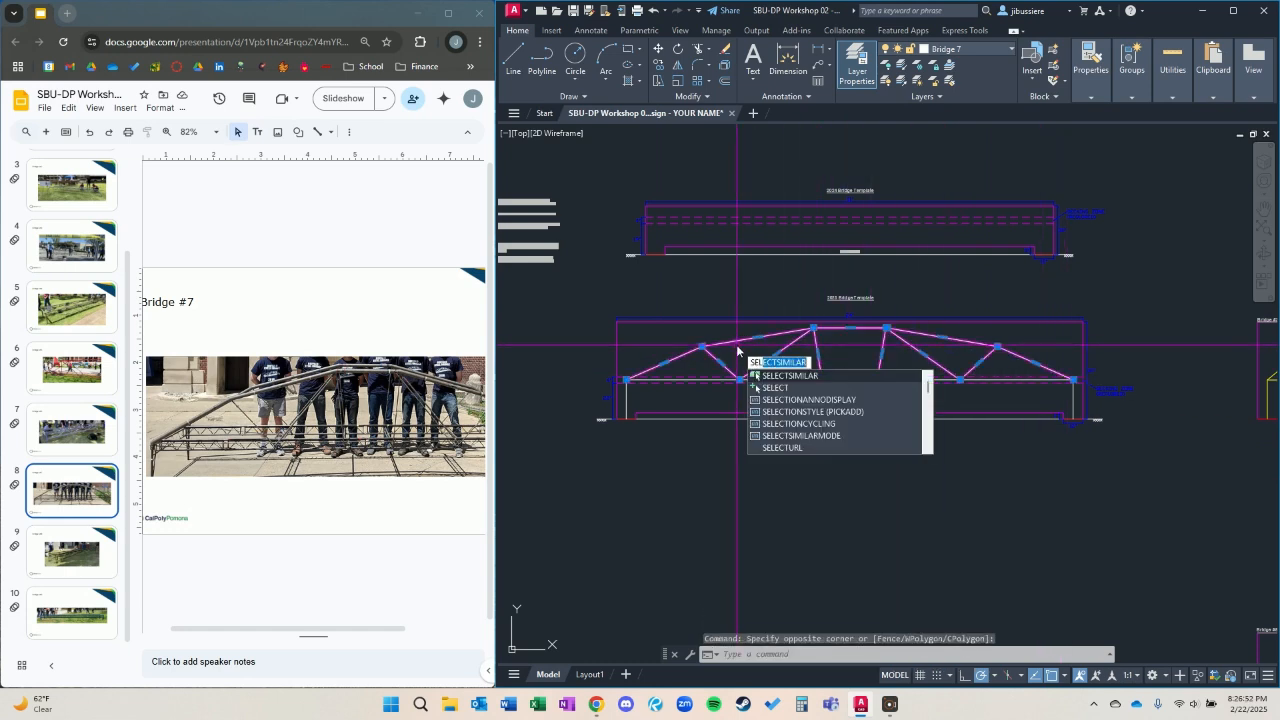
{"action": "key", "text": "Return"}
{"action": "type", "text": "m"}
{"action": "key", "text": "Return"}
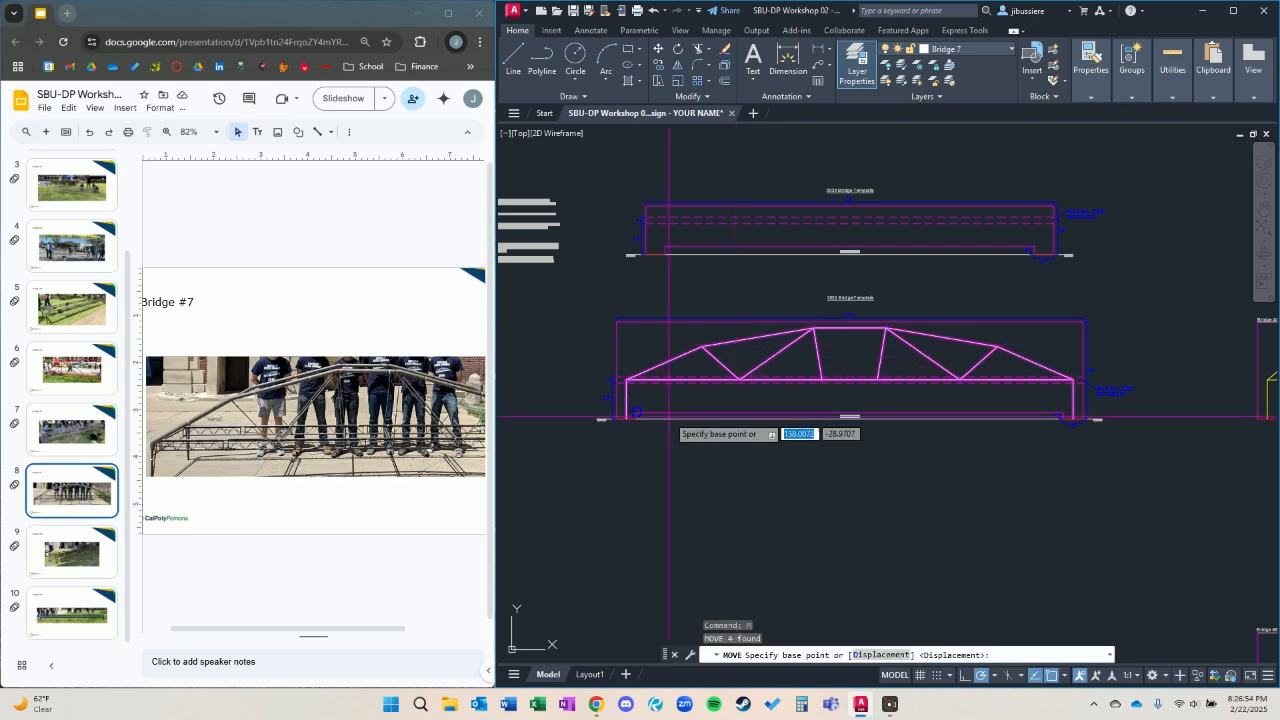
{"action": "left_click", "coordinate": [626, 418]}
{"action": "scroll", "coordinate": [714, 383], "scroll_direction": "down", "scroll_amount": 4}
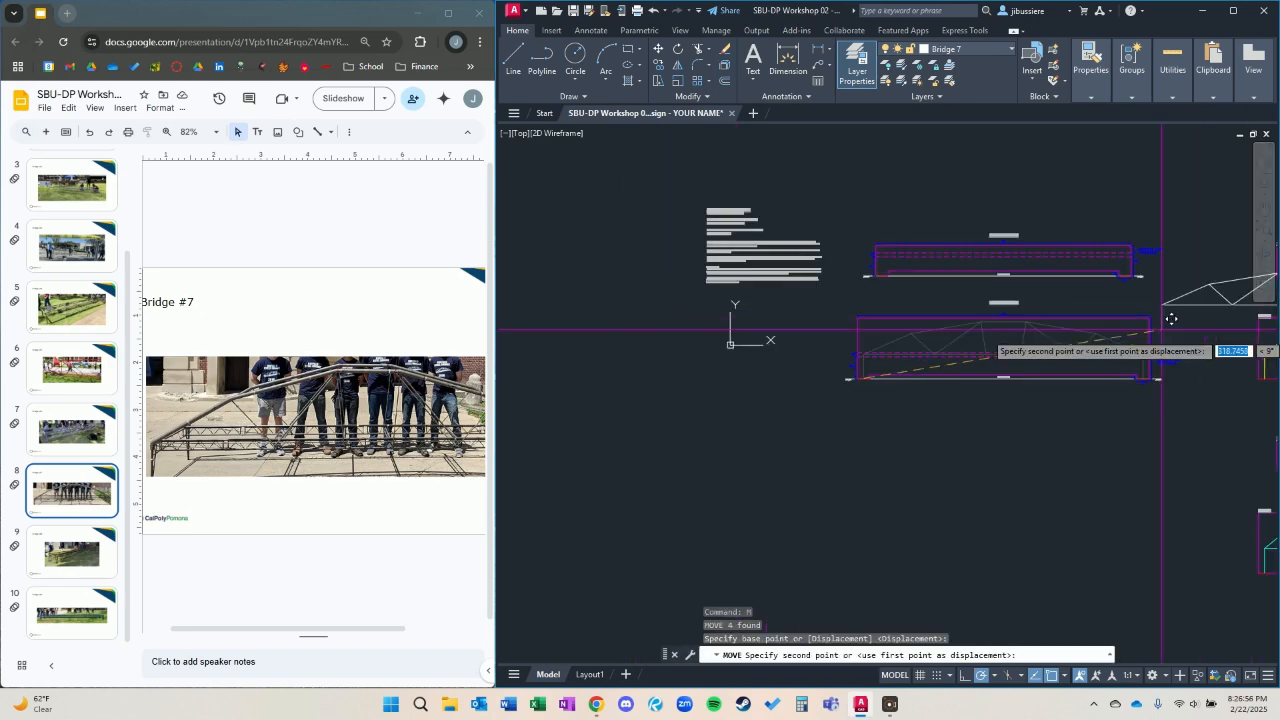
{"action": "scroll", "coordinate": [880, 337], "scroll_direction": "up", "scroll_amount": 6}
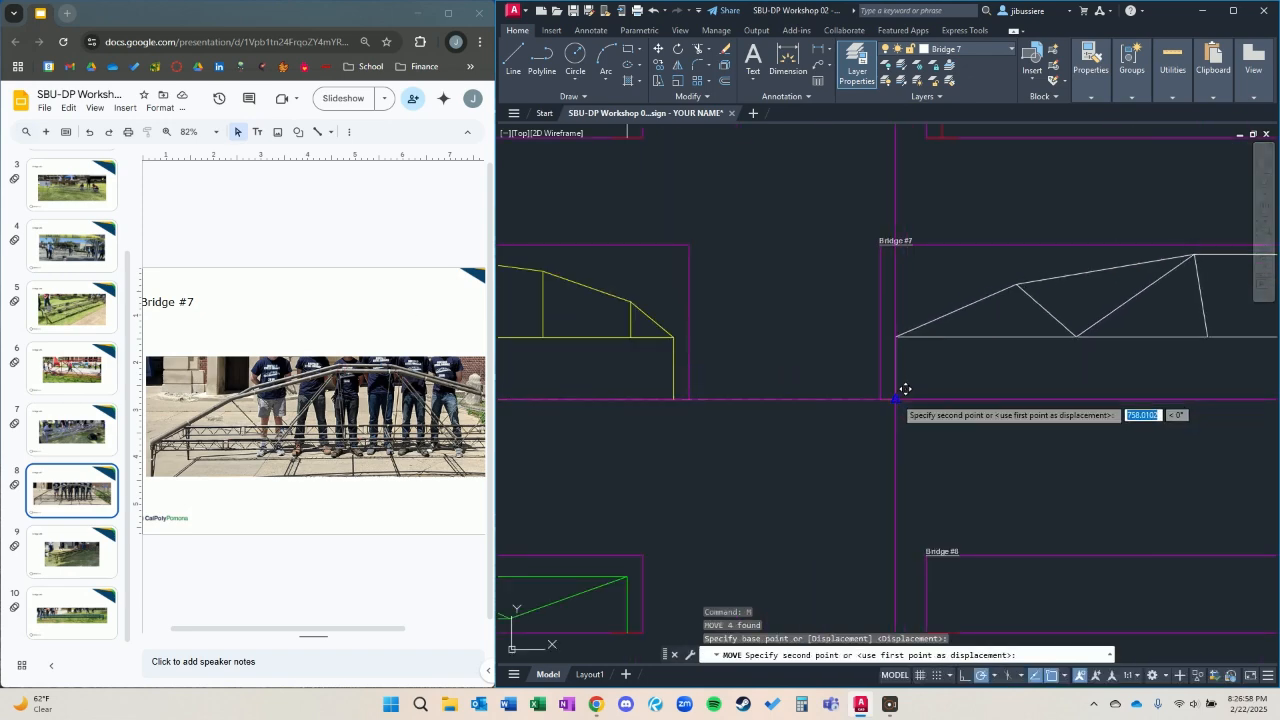
{"action": "left_click", "coordinate": [903, 389]}
Return to the empty bridge templates and look through the Bridge #8 and Bridge #9 slides.
{"action": "scroll", "coordinate": [709, 351], "scroll_direction": "down", "scroll_amount": 5}
{"action": "middle_click_drag", "start_coordinate": [709, 351], "coordinate": [922, 399]}
{"action": "scroll", "coordinate": [727, 349], "scroll_direction": "up", "scroll_amount": 2}
{"action": "middle_click_drag", "start_coordinate": [733, 351], "coordinate": [925, 387]}
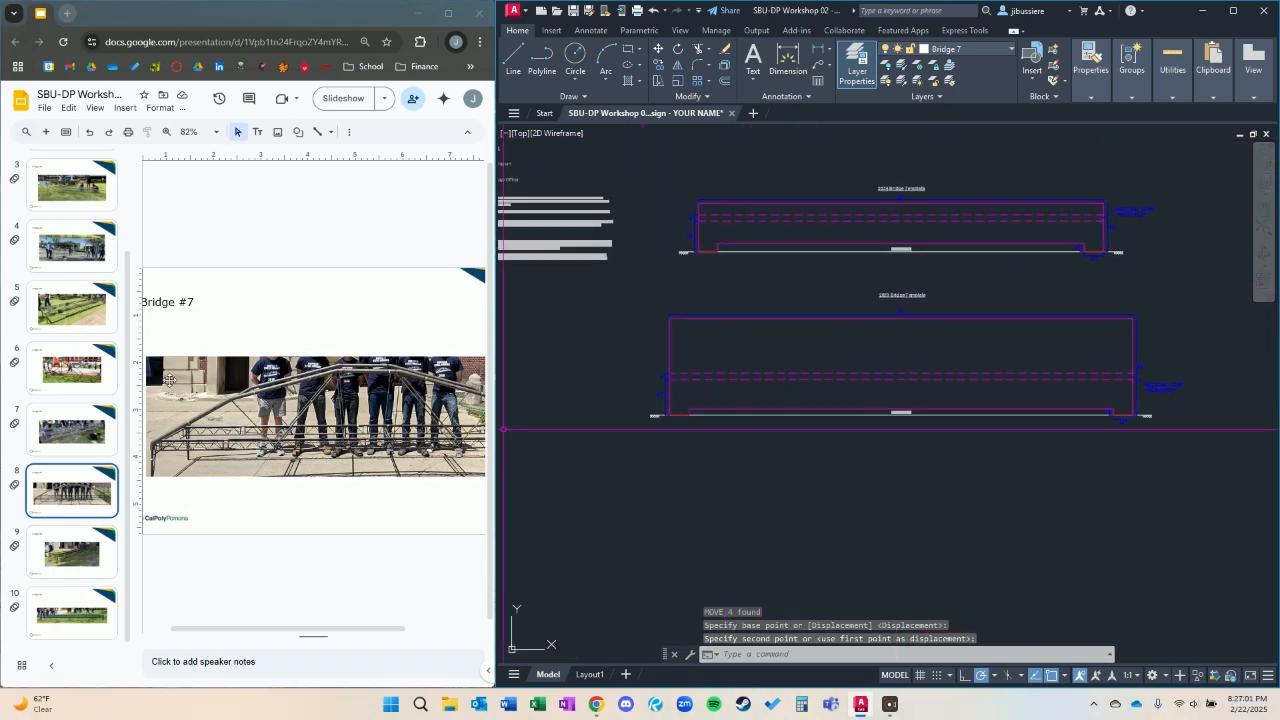
{"action": "left_click", "coordinate": [68, 566]}
{"action": "left_click", "coordinate": [59, 610]}
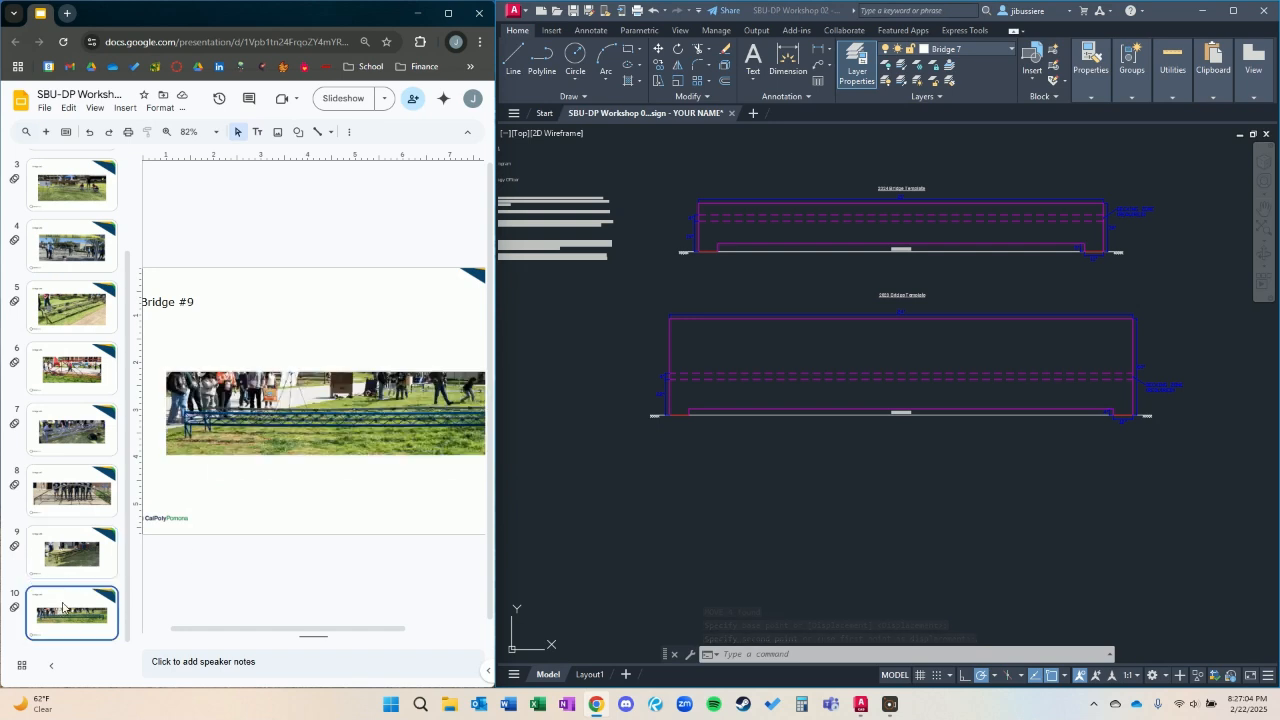
Show the Bridge #8 slide for reference and make Bridge 8 the current layer for drawing on the 2024 Bridge Template.
{"action": "left_click", "coordinate": [75, 530]}
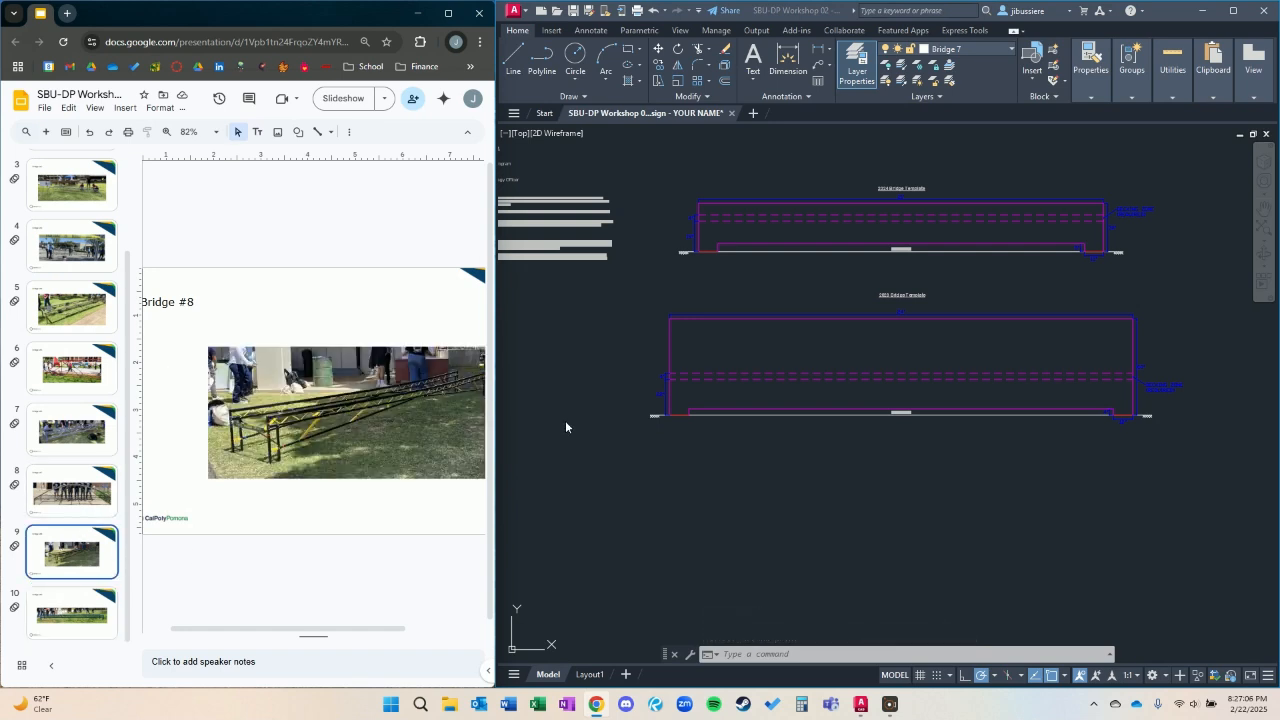
{"action": "scroll", "coordinate": [765, 415], "scroll_direction": "up", "scroll_amount": 3}
{"action": "scroll", "coordinate": [894, 357], "scroll_direction": "down", "scroll_amount": 2}
{"action": "mouse_move", "coordinate": [894, 357]}
{"action": "middle_mouse_down"}
{"action": "mouse_move", "coordinate": [871, 478]}
{"action": "mouse_move", "coordinate": [820, 534]}
{"action": "mouse_move", "coordinate": [915, 423]}
{"action": "middle_mouse_up"}
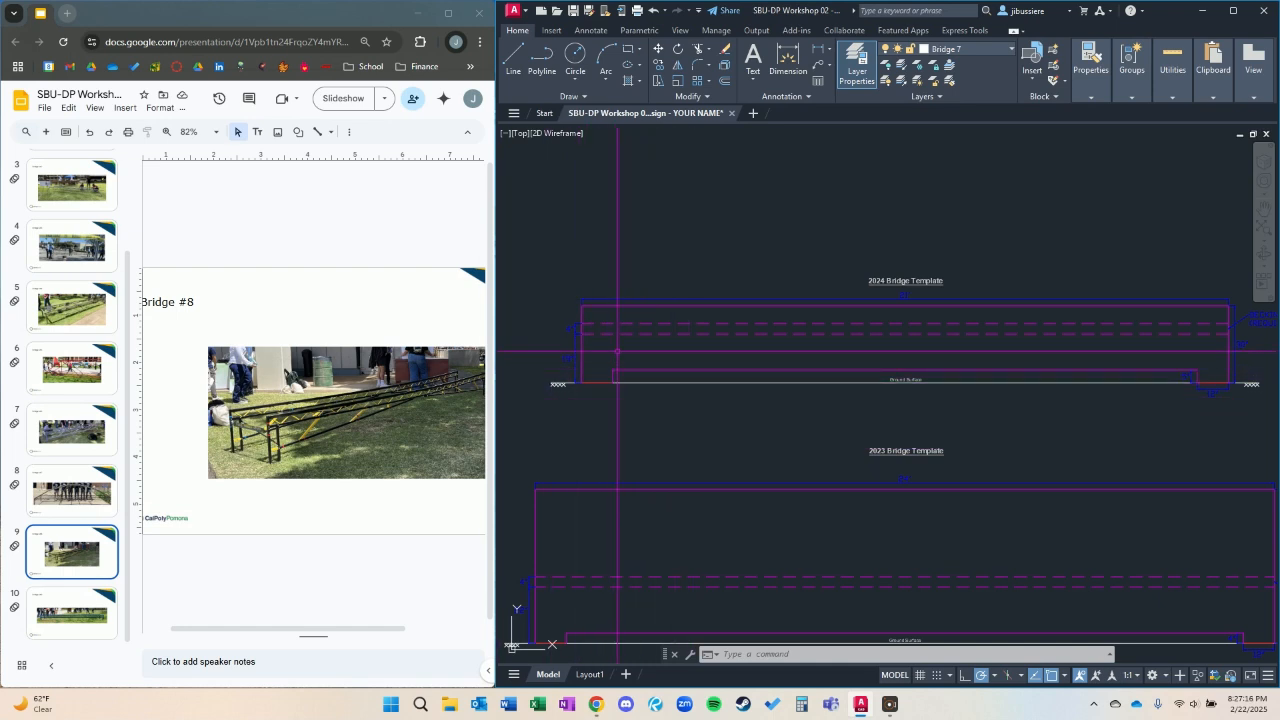
{"action": "left_click", "coordinate": [958, 49]}
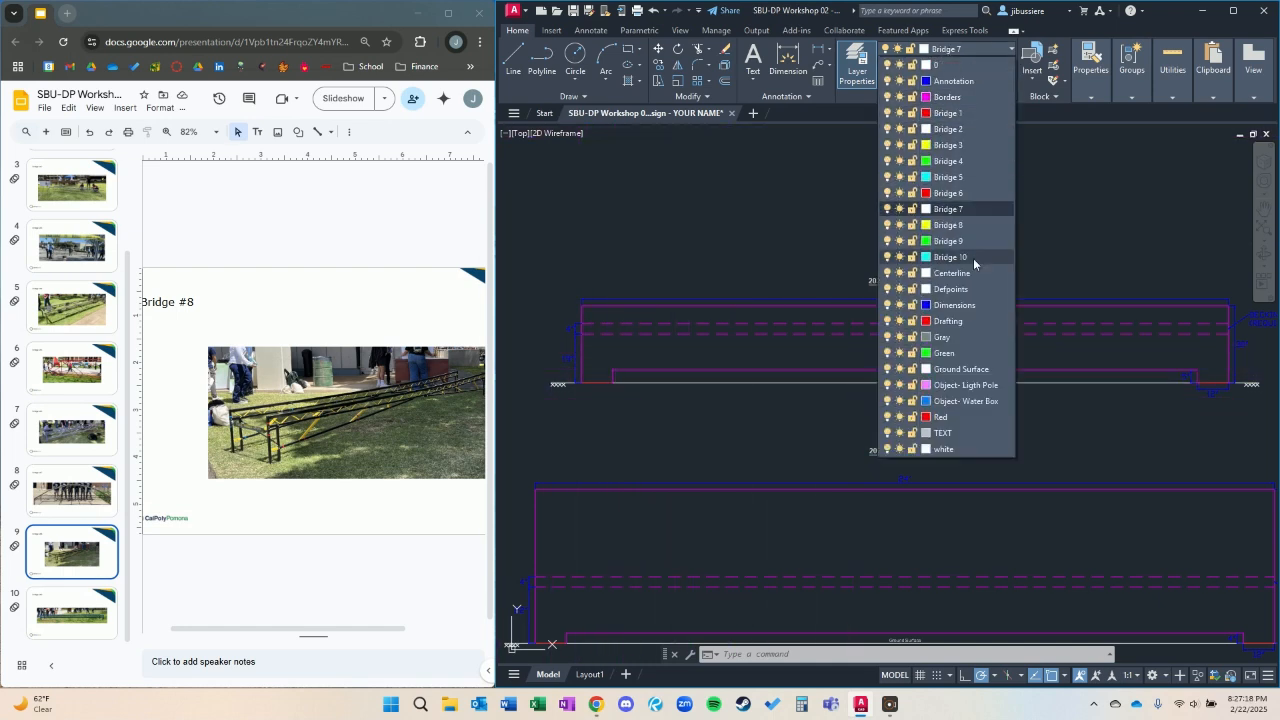
{"action": "left_click", "coordinate": [950, 225]}
Draw a polyline from the left footing's midpoint up between the dashed deck limits, across the span, and down to the right footing's midpoint.
{"action": "type", "text": "pl"}
{"action": "key", "text": "Return"}
{"action": "scroll", "coordinate": [640, 360], "scroll_direction": "up", "scroll_amount": 4}
{"action": "left_click", "coordinate": [615, 372]}
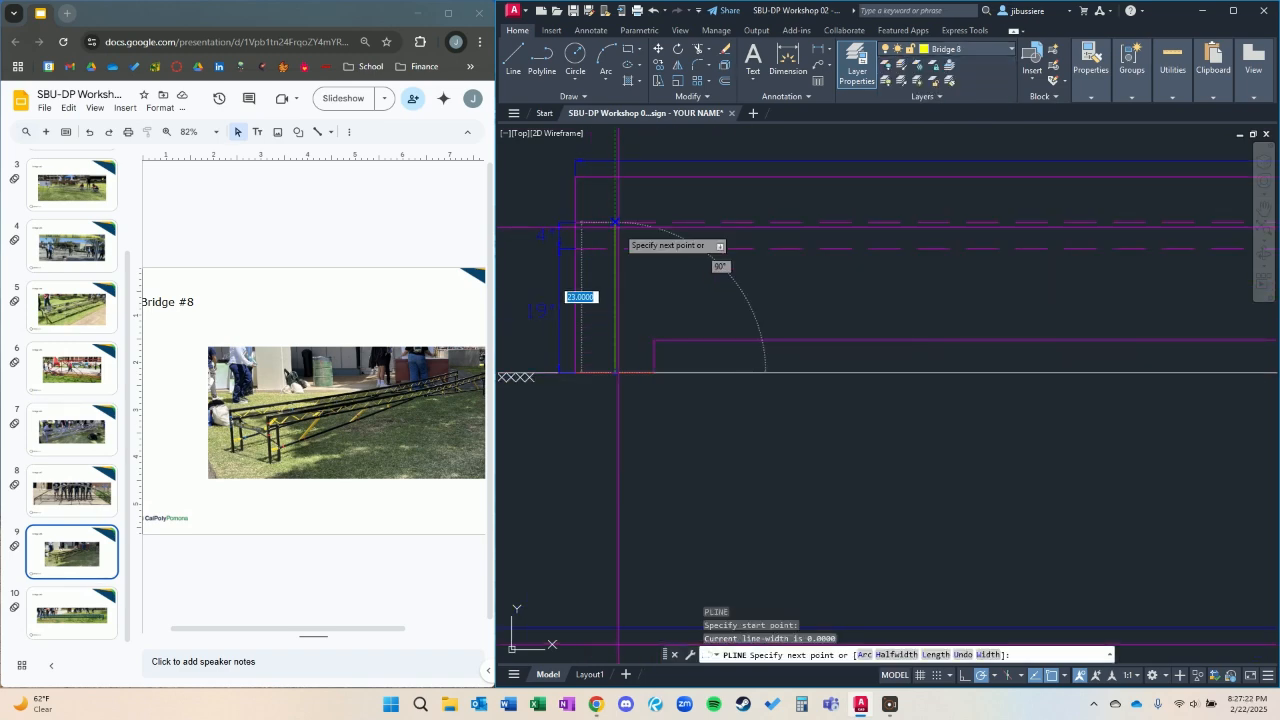
{"action": "left_click", "coordinate": [615, 234]}
{"action": "scroll", "coordinate": [1070, 288], "scroll_direction": "down", "scroll_amount": 4}
{"action": "middle_click_drag", "start_coordinate": [1071, 289], "coordinate": [719, 268]}
{"action": "scroll", "coordinate": [1077, 252], "scroll_direction": "up", "scroll_amount": 5}
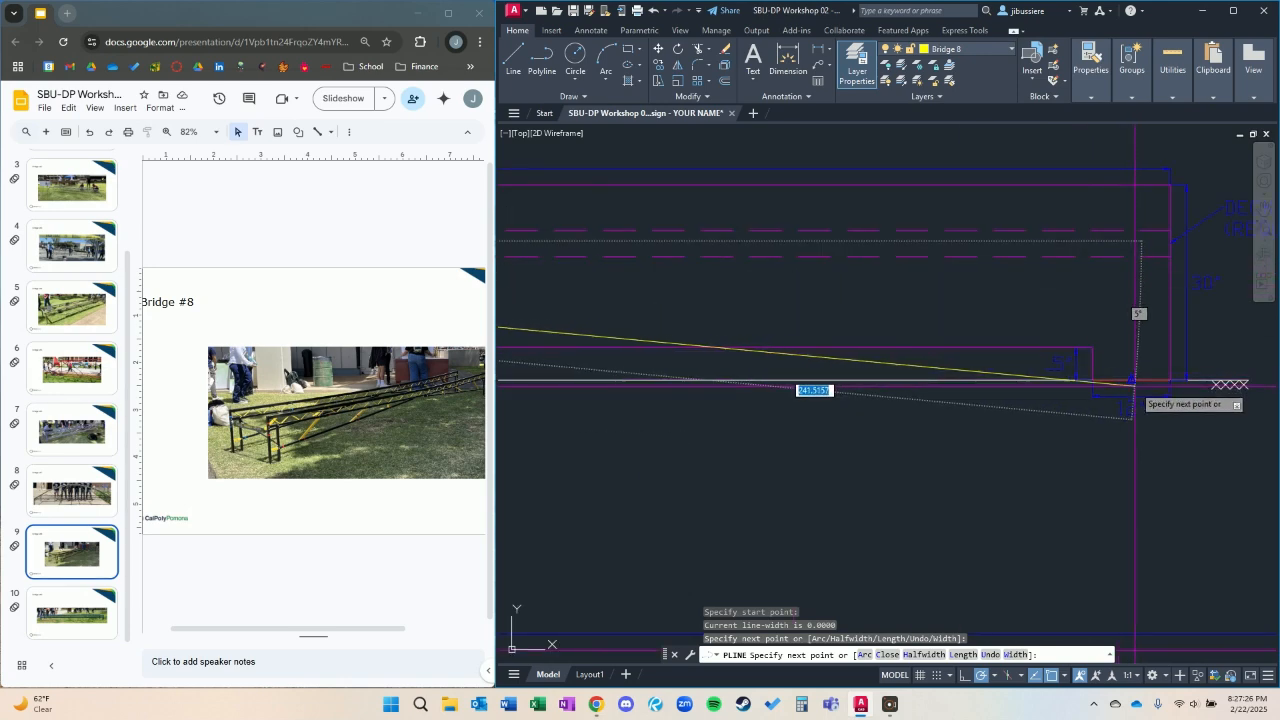
{"action": "left_click", "coordinate": [1131, 241]}
{"action": "left_click", "coordinate": [1131, 380]}
{"action": "key", "text": "Escape"}
Draw the sloping bottom chord with a Nearest snap low on the left leg, ending on the deck about 7 inches left of its midpoint.
{"action": "middle_click_drag", "start_coordinate": [800, 355], "coordinate": [1160, 345]}
{"action": "middle_click_drag", "start_coordinate": [560, 316], "coordinate": [911, 322]}
{"action": "middle_click_drag", "start_coordinate": [658, 304], "coordinate": [1063, 269]}
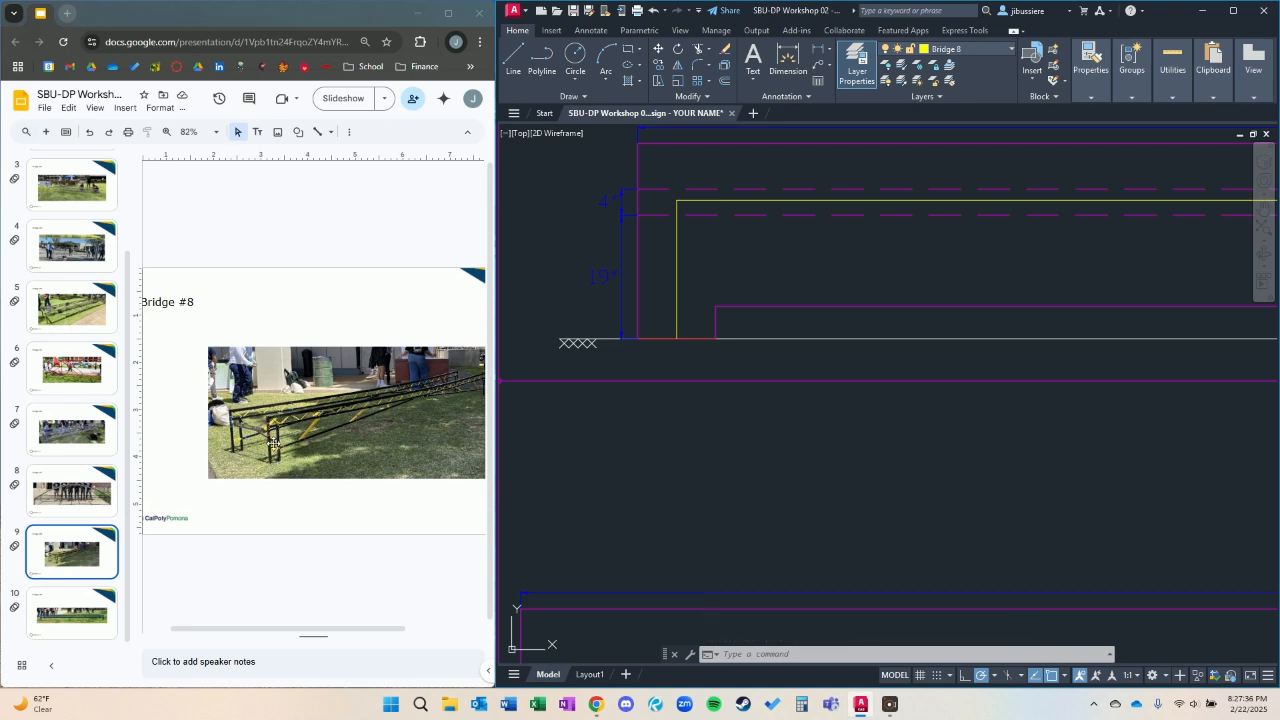
{"action": "key", "text": "space"}
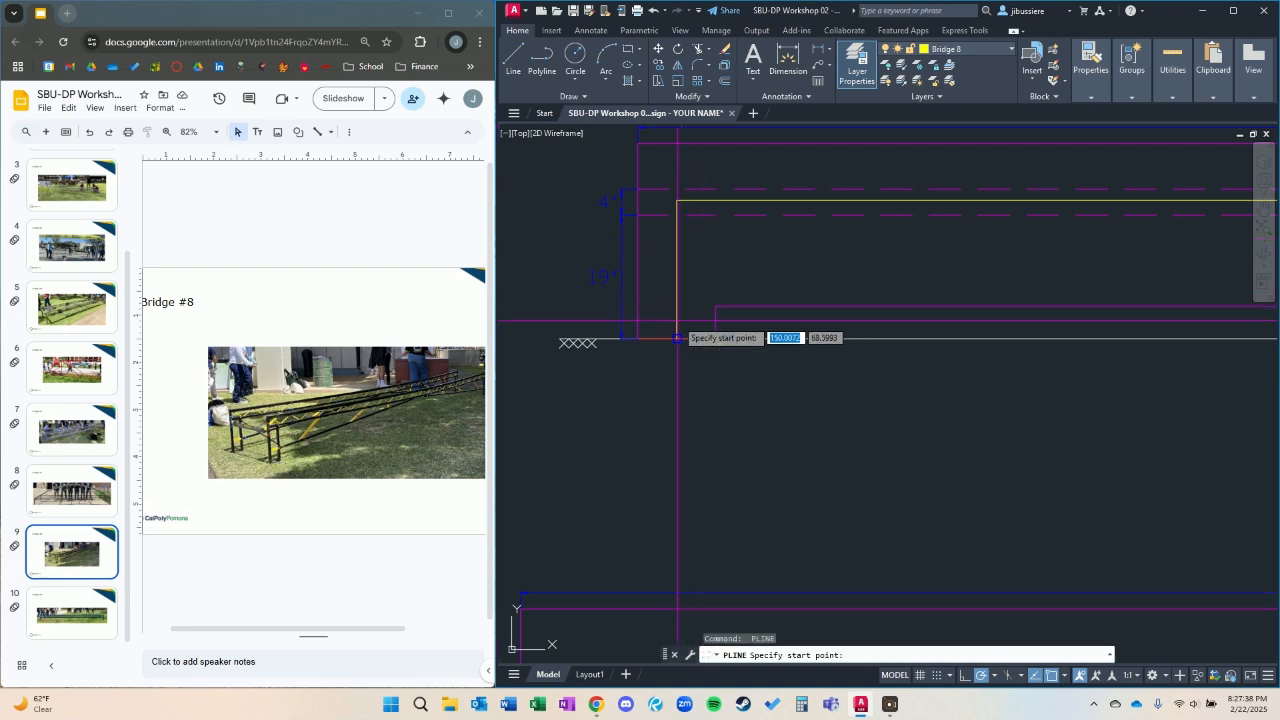
{"action": "type", "text": "nea"}
{"action": "key", "text": "space"}
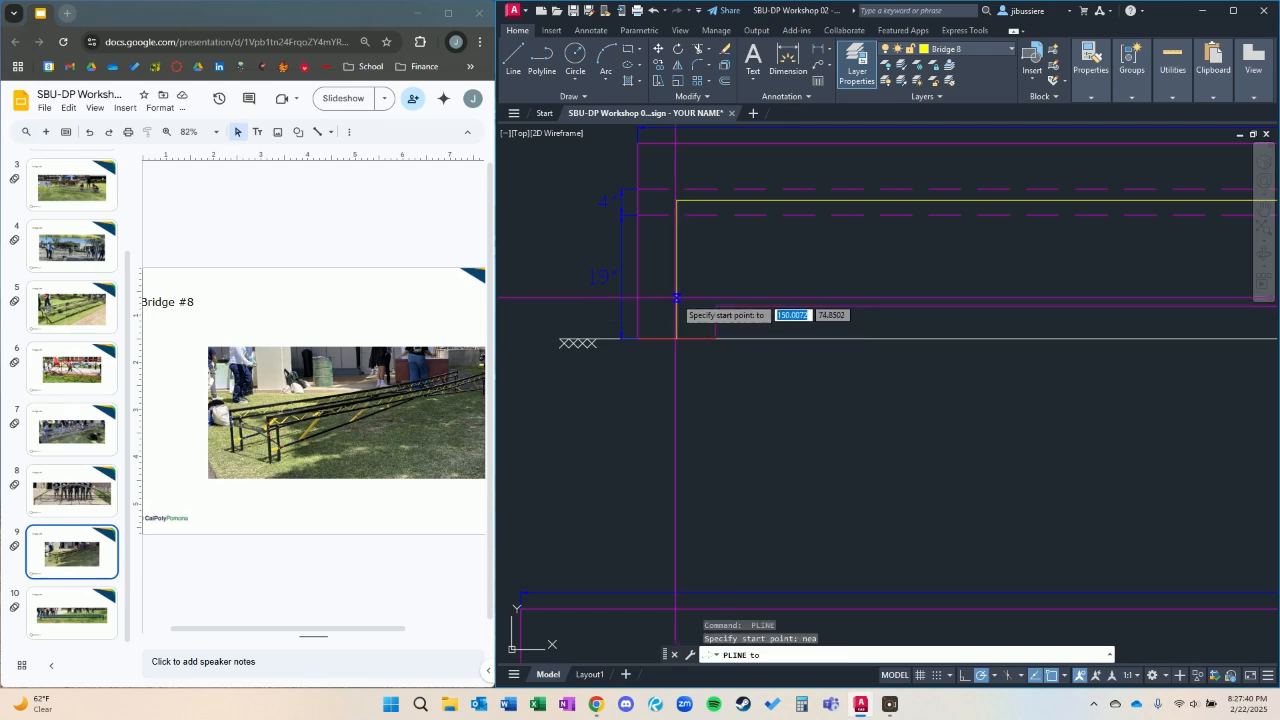
{"action": "left_click", "coordinate": [677, 305]}
{"action": "scroll", "coordinate": [790, 285], "scroll_direction": "down", "scroll_amount": 5}
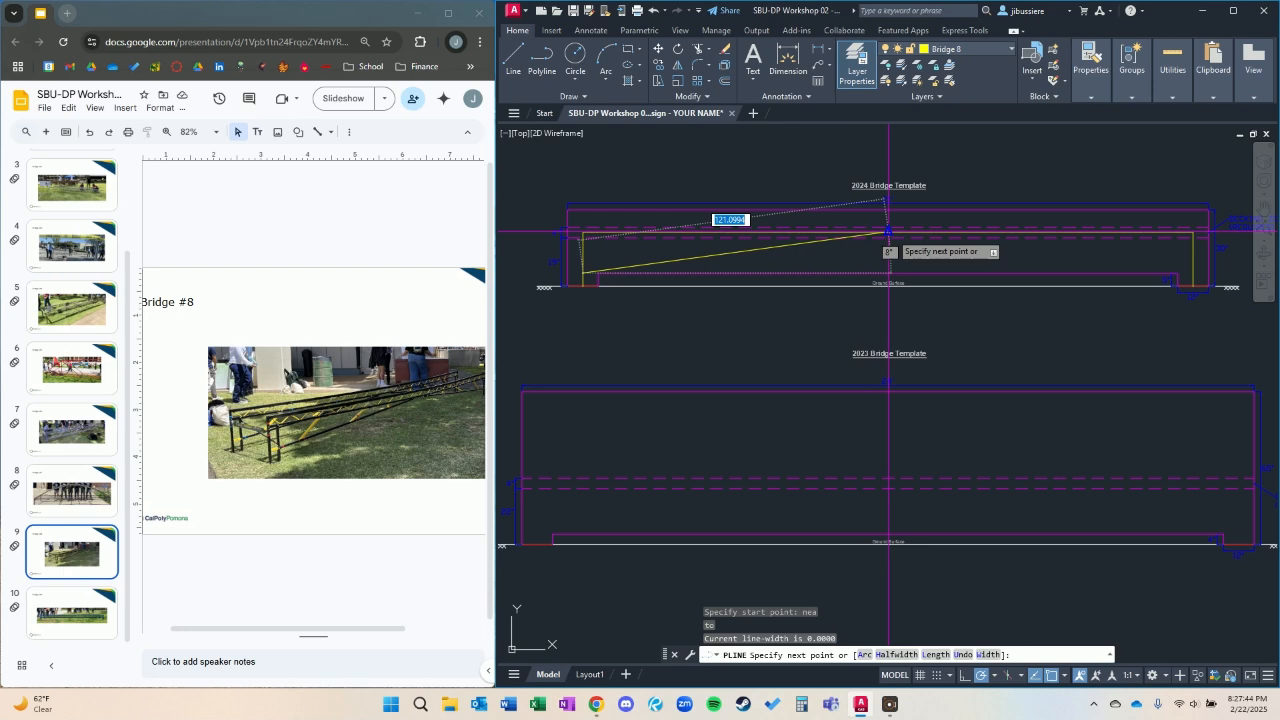
{"action": "scroll", "coordinate": [887, 232], "scroll_direction": "up", "scroll_amount": 4}
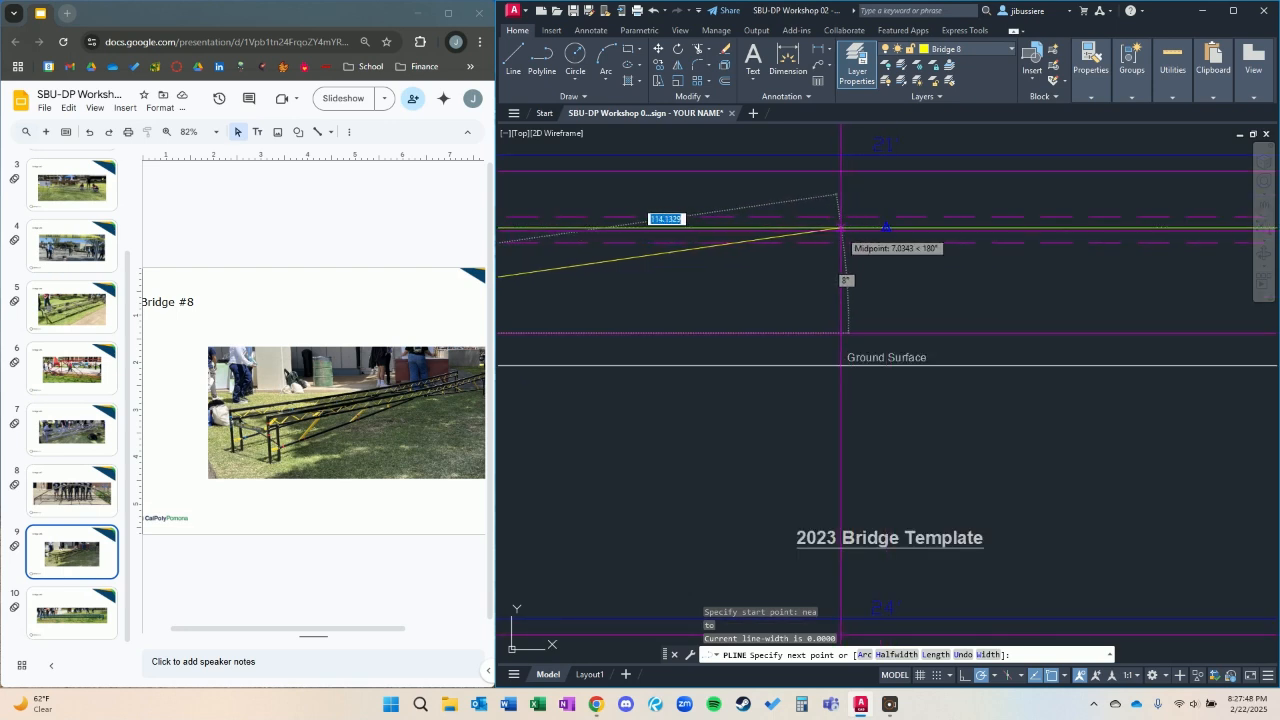
{"action": "left_click", "coordinate": [840, 228]}
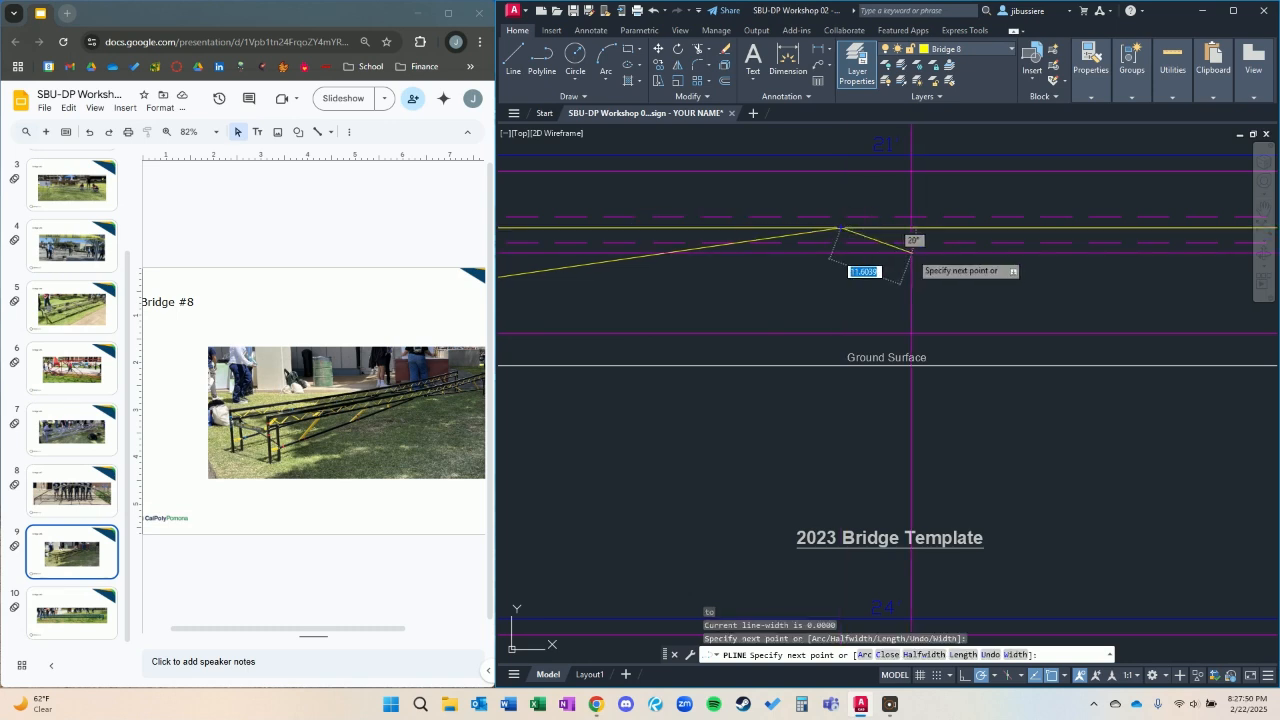
{"action": "key", "text": "Escape"}
{"action": "scroll", "coordinate": [960, 310], "scroll_direction": "down", "scroll_amount": 3}
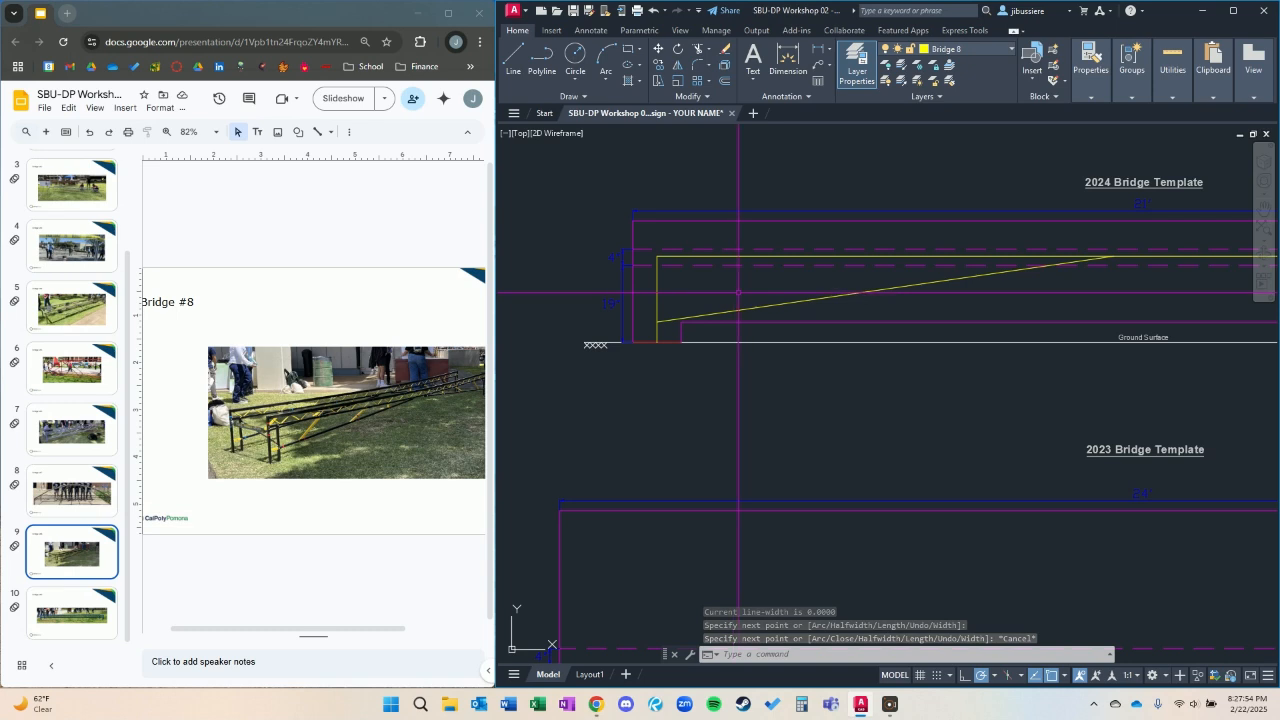
Draw a short web member between the bottom chord and deck near their meeting point, using Nearest snaps and leaning it slightly left.
{"action": "type", "text": "pl"}
{"action": "key", "text": "Return"}
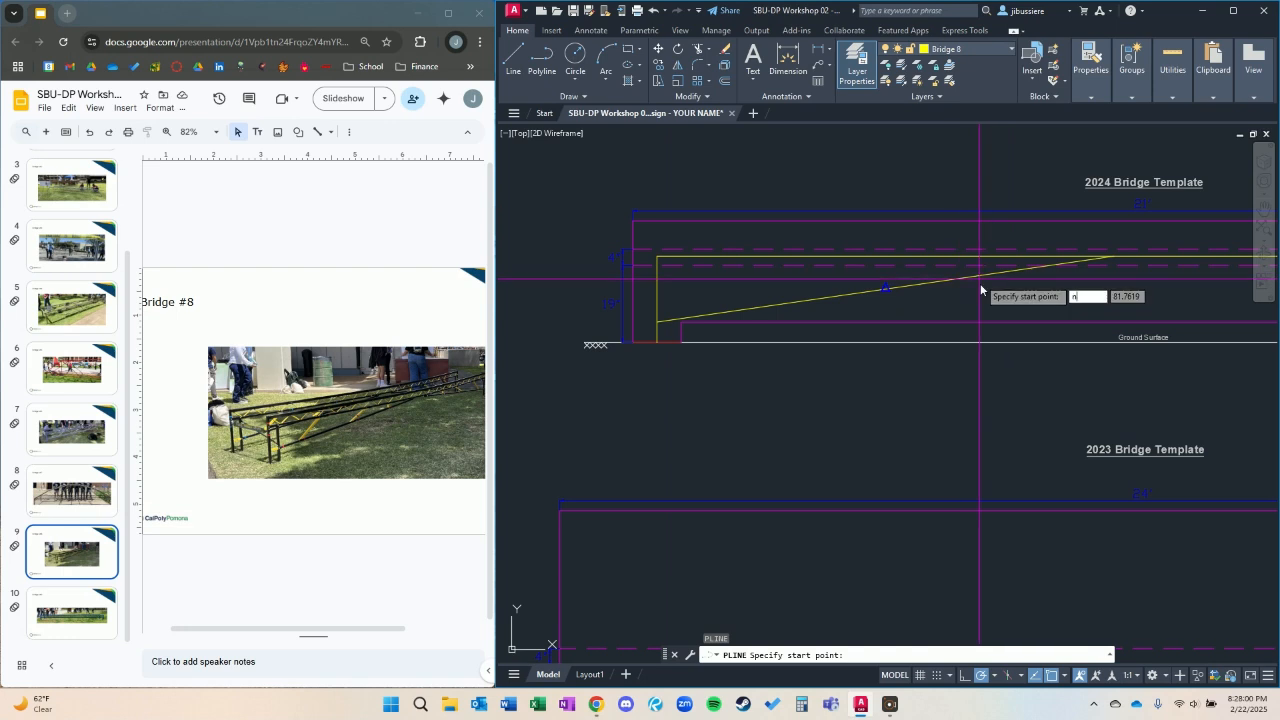
{"action": "type", "text": "nea"}
{"action": "key", "text": "Return"}
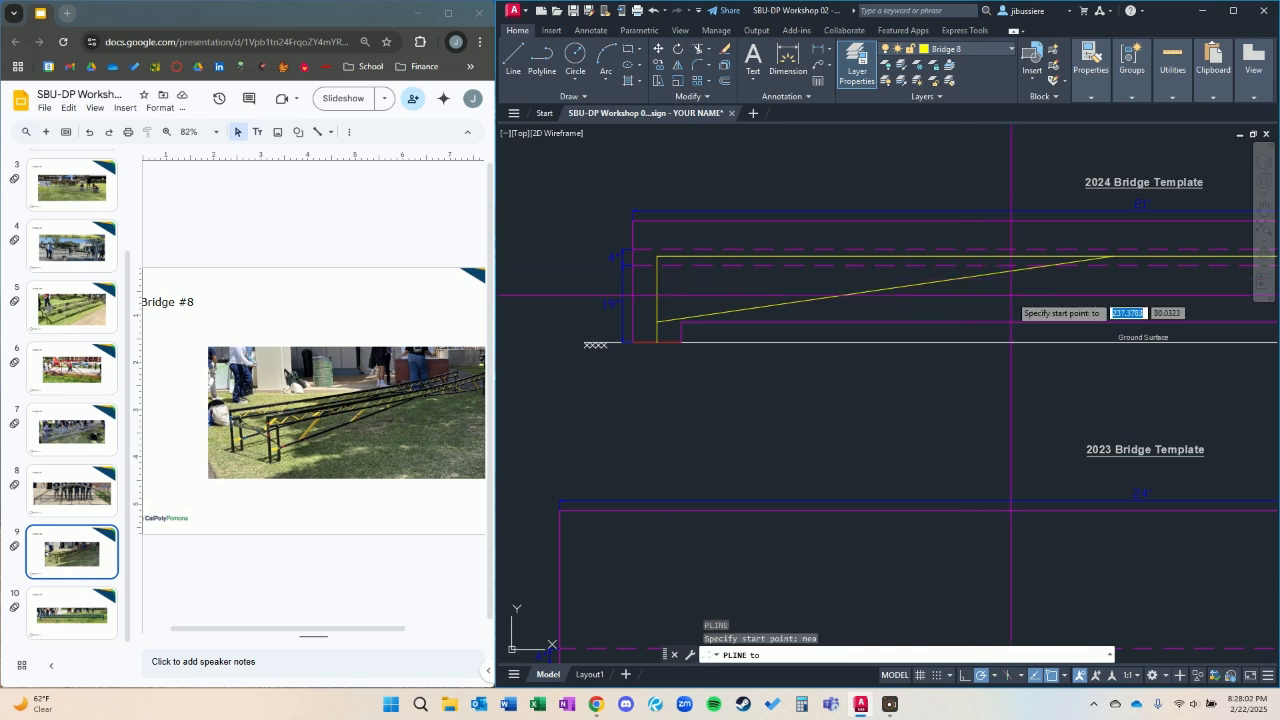
{"action": "scroll", "coordinate": [1009, 285], "scroll_direction": "up", "scroll_amount": 5}
{"action": "left_click", "coordinate": [1049, 266]}
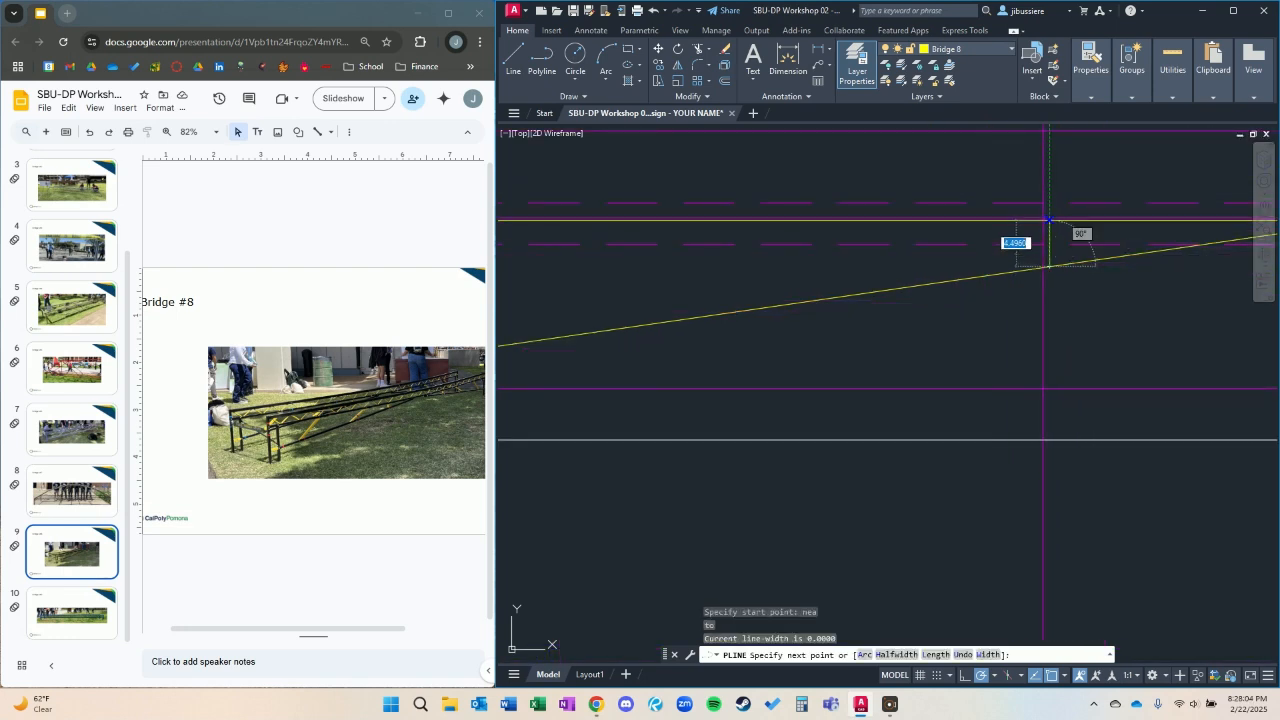
{"action": "type", "text": "nea"}
{"action": "key", "text": "Return"}
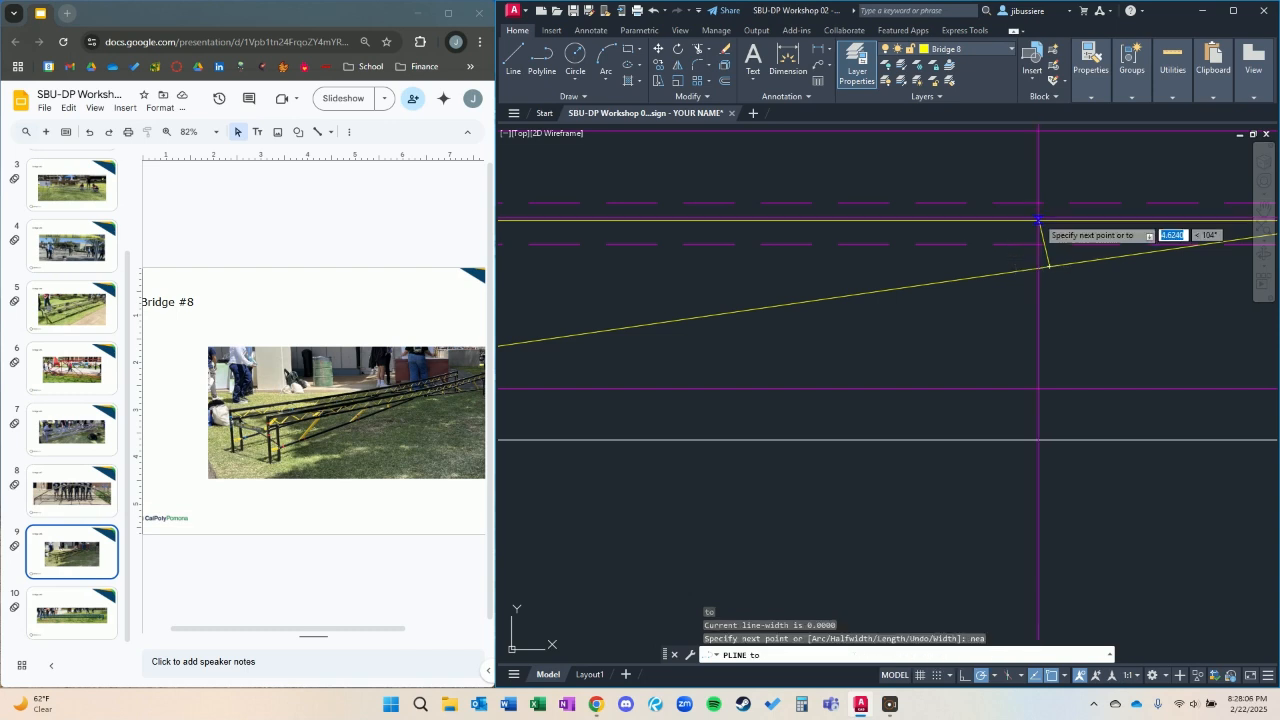
{"action": "left_click", "coordinate": [1038, 219]}
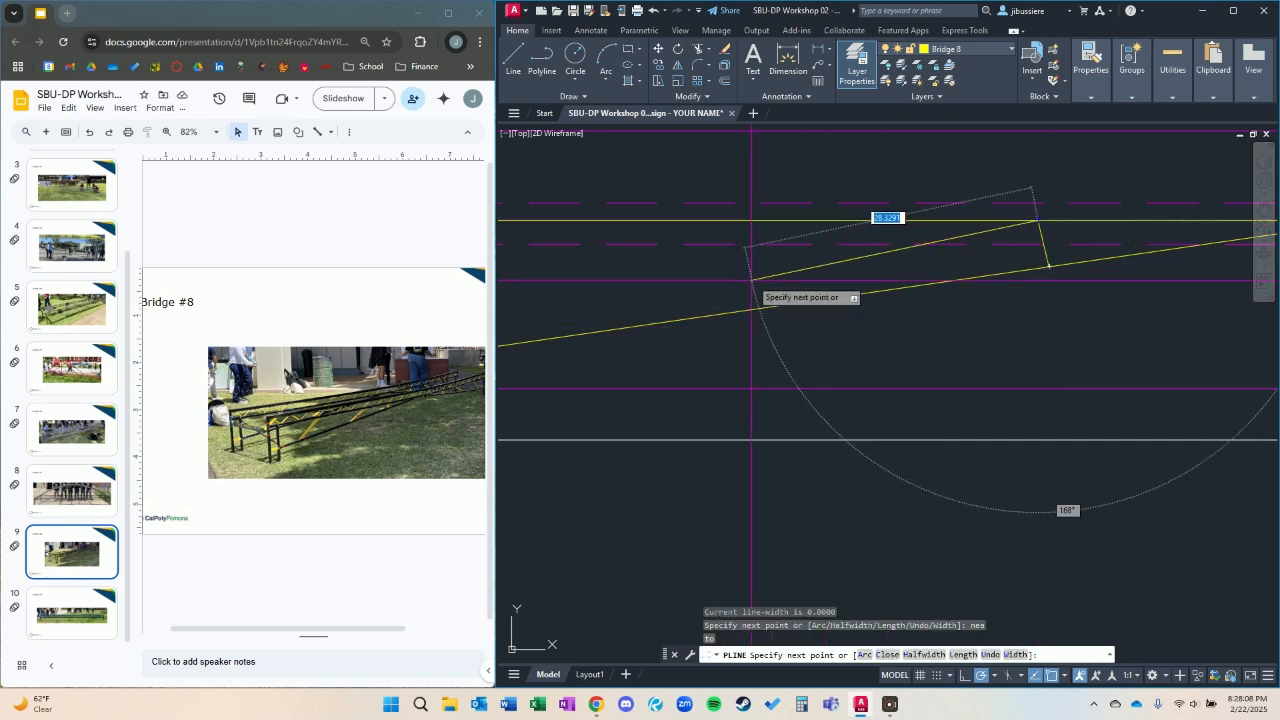
{"action": "key", "text": "Escape"}
{"action": "scroll", "coordinate": [974, 283], "scroll_direction": "down", "scroll_amount": 2}
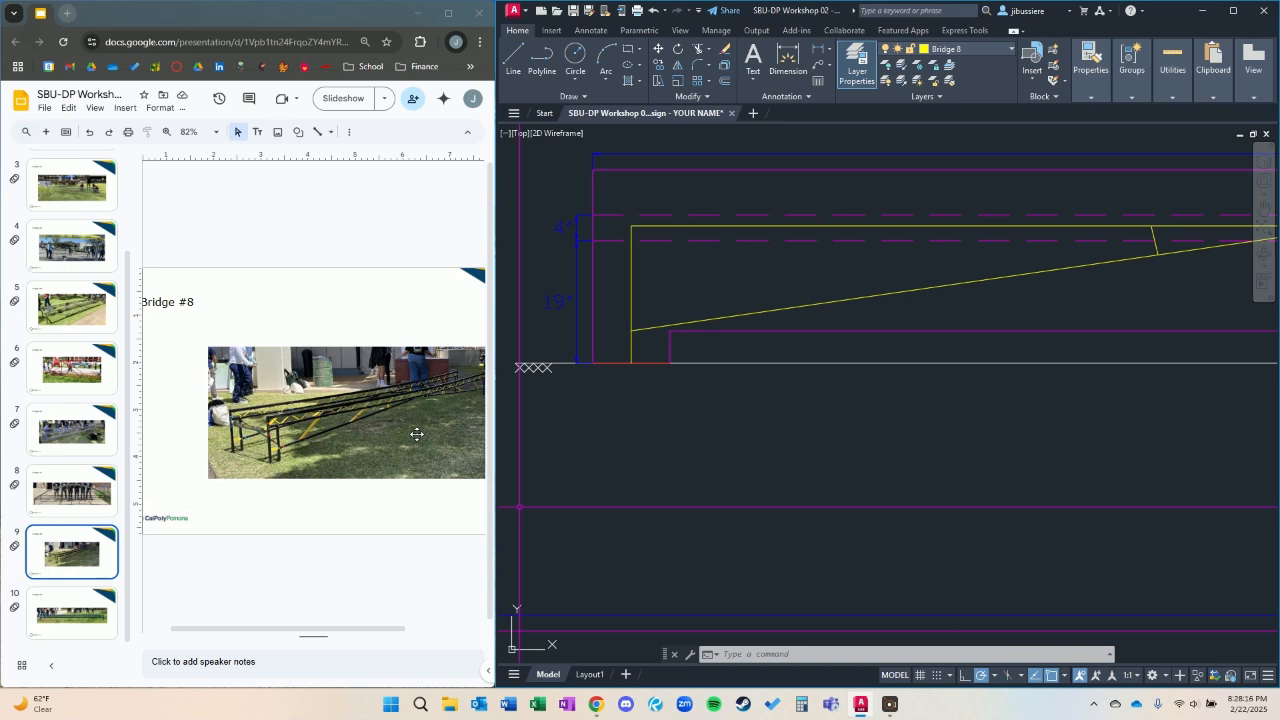
Draw a long diagonal web member near the left leg, rising rightward from the bottom chord to the deck with Nearest snaps.
{"action": "middle_click_drag", "start_coordinate": [999, 281], "coordinate": [979, 281]}
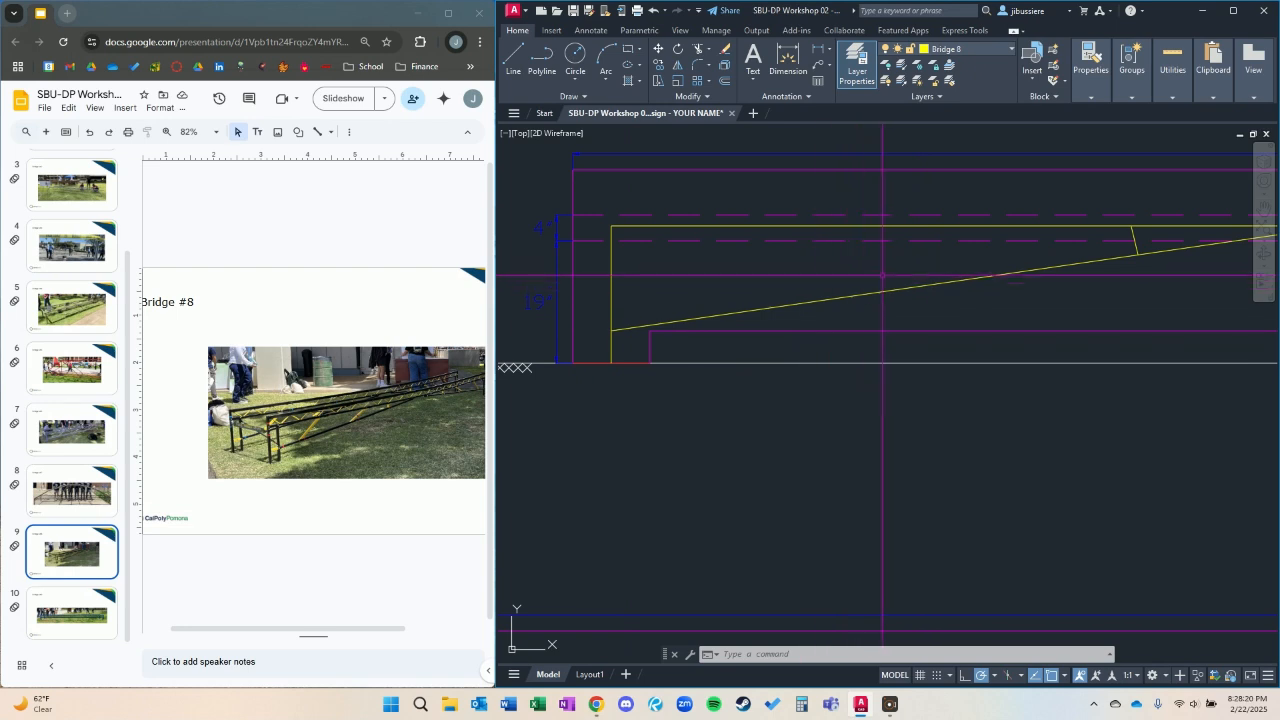
{"action": "key", "text": "Return"}
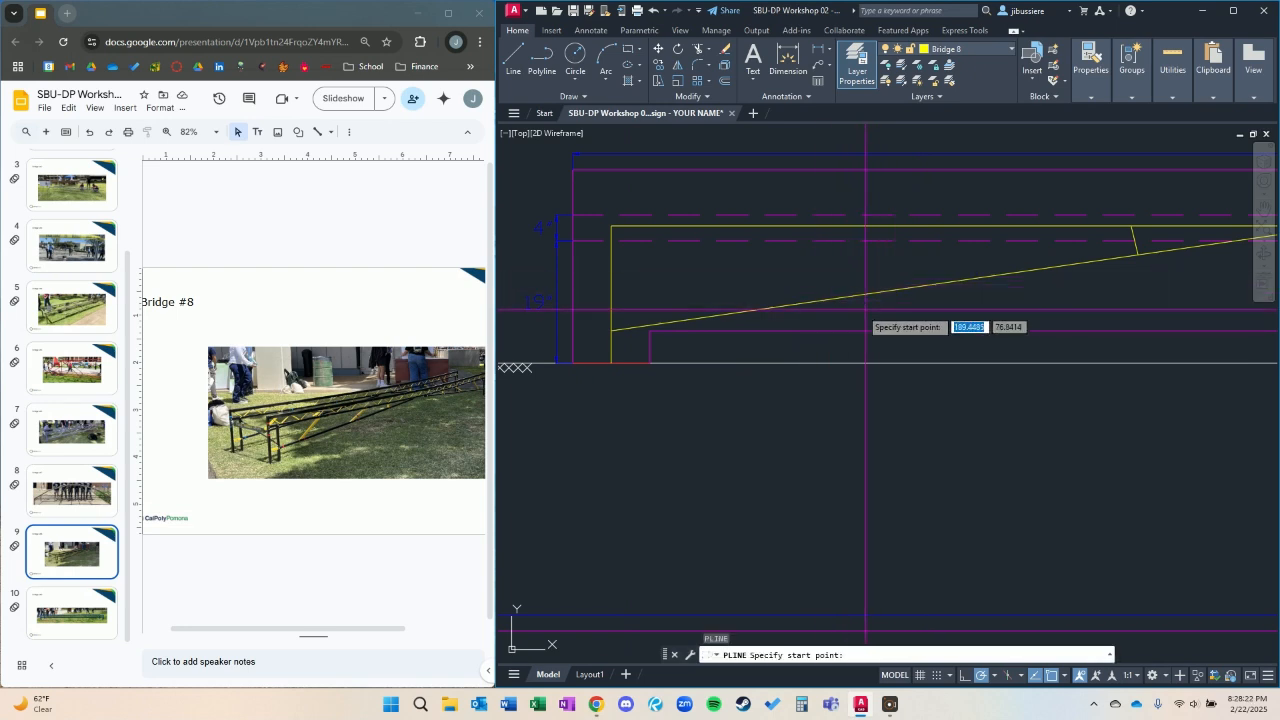
{"action": "type", "text": "nea"}
{"action": "key", "text": "Return"}
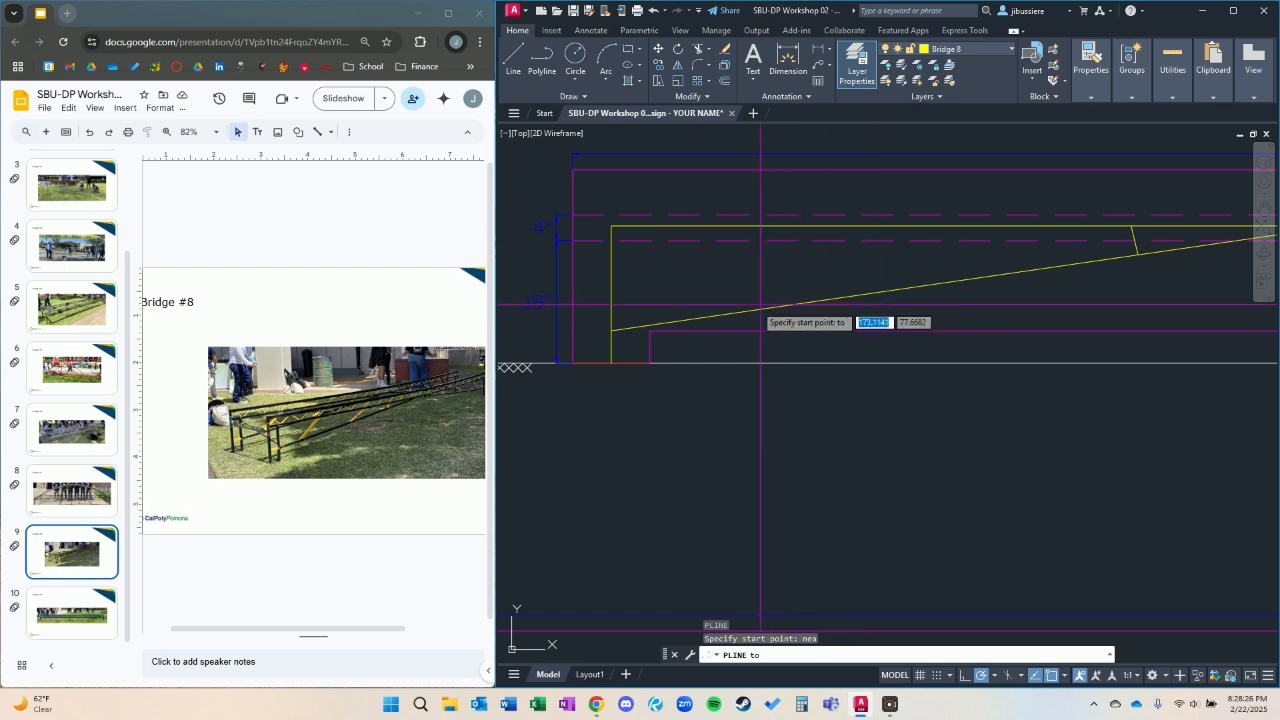
{"action": "left_click", "coordinate": [681, 321]}
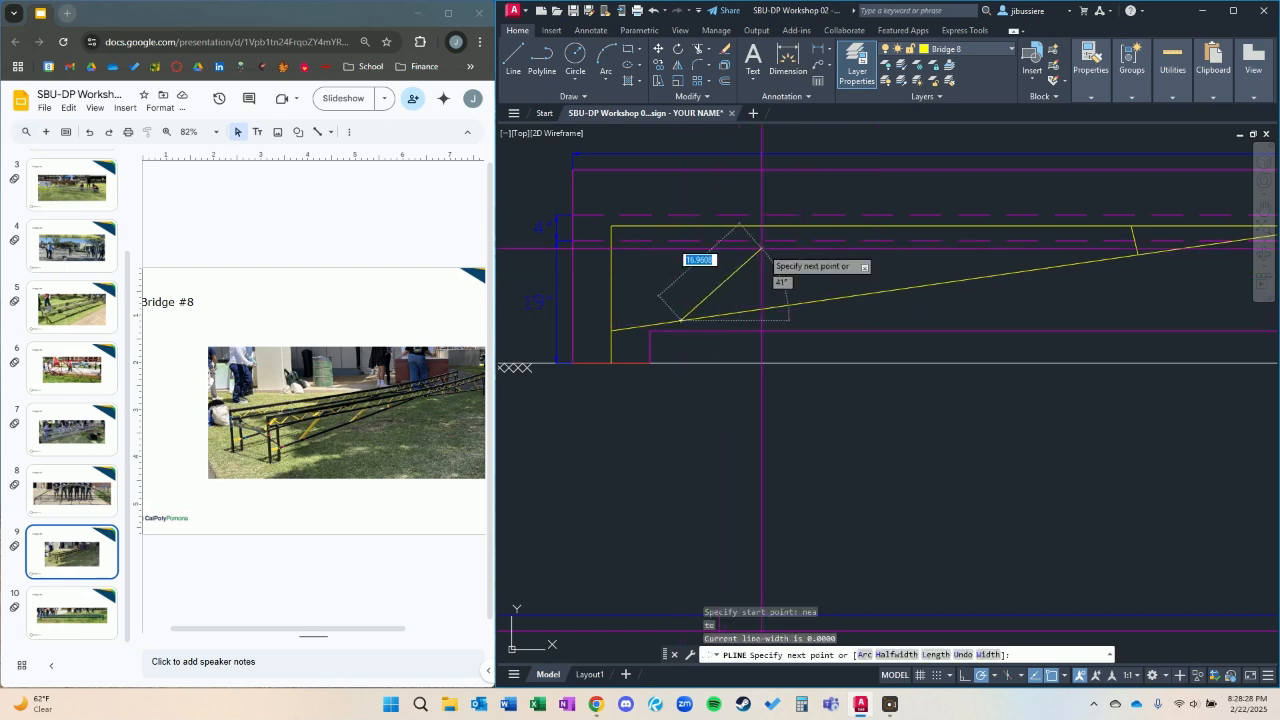
{"action": "type", "text": "nea"}
{"action": "key", "text": "Return"}
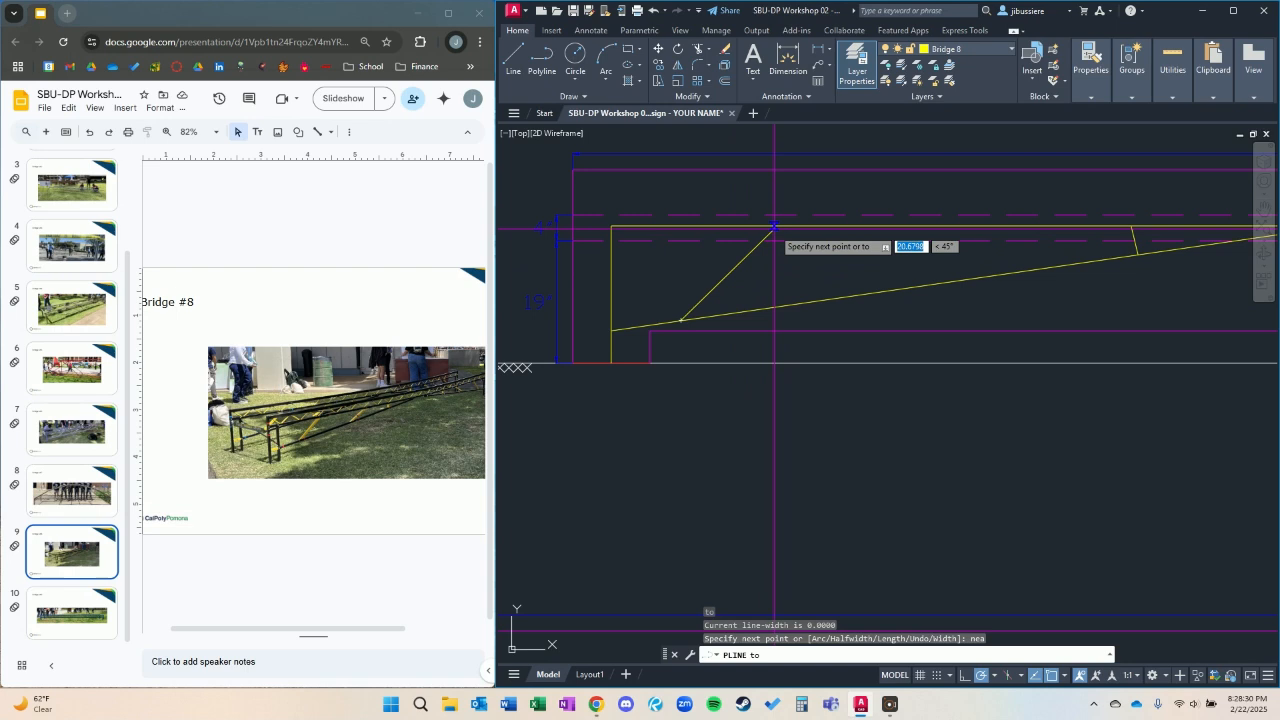
{"action": "left_click", "coordinate": [768, 226]}
{"action": "key", "text": "Return"}
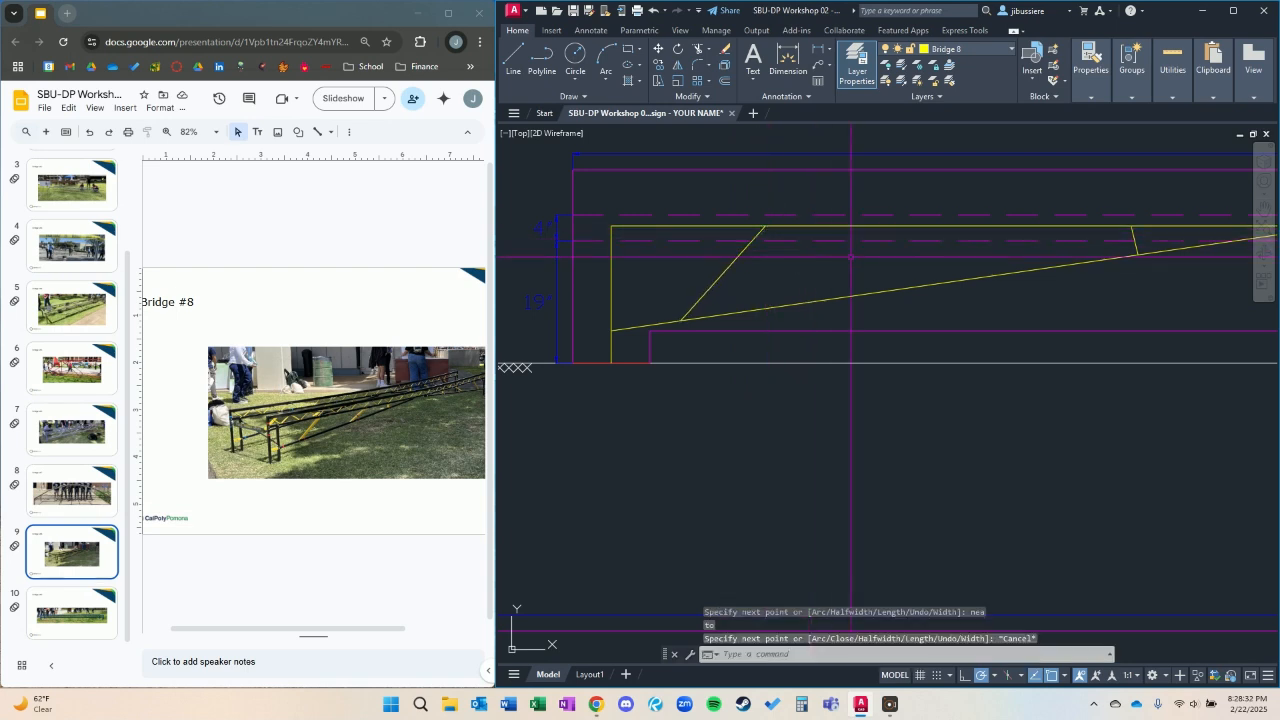
Draw a second rightward-rising diagonal between the two existing web members, using Nearest snaps on the bottom chord and deck.
{"action": "key", "text": "Return"}
{"action": "type", "text": "n"}
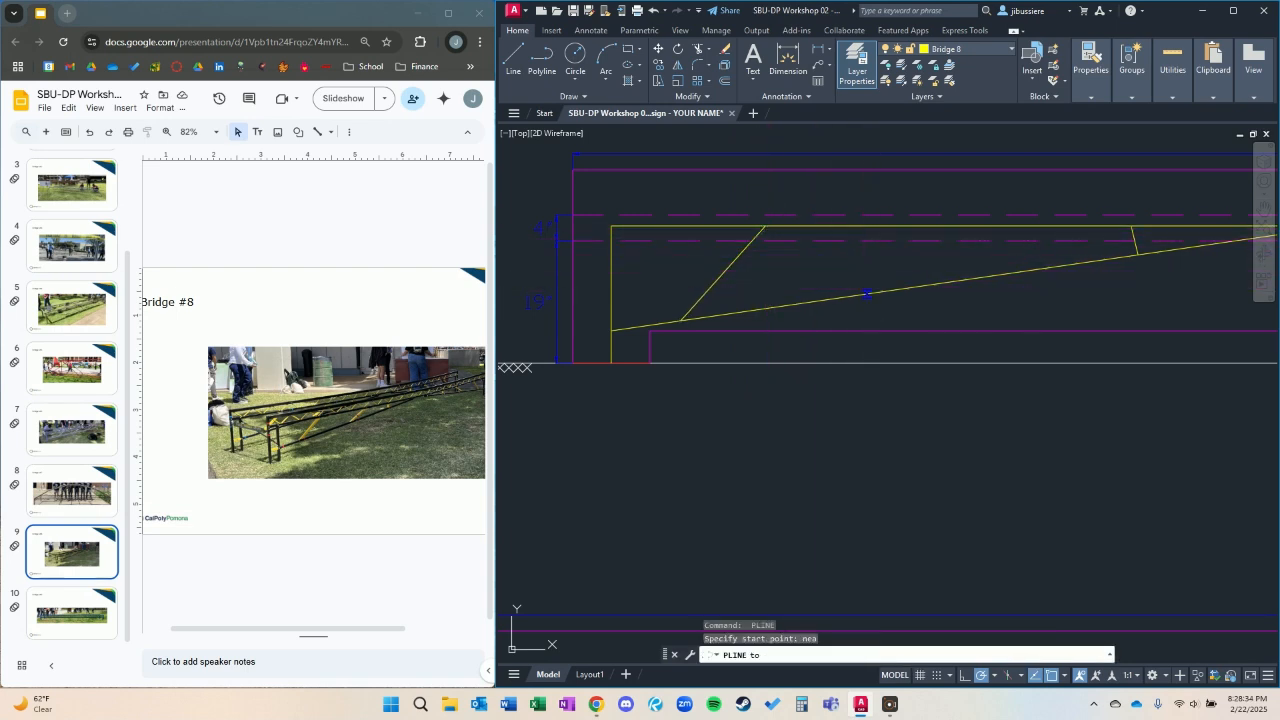
{"action": "left_click", "coordinate": [867, 294]}
{"action": "type", "text": "ne"}
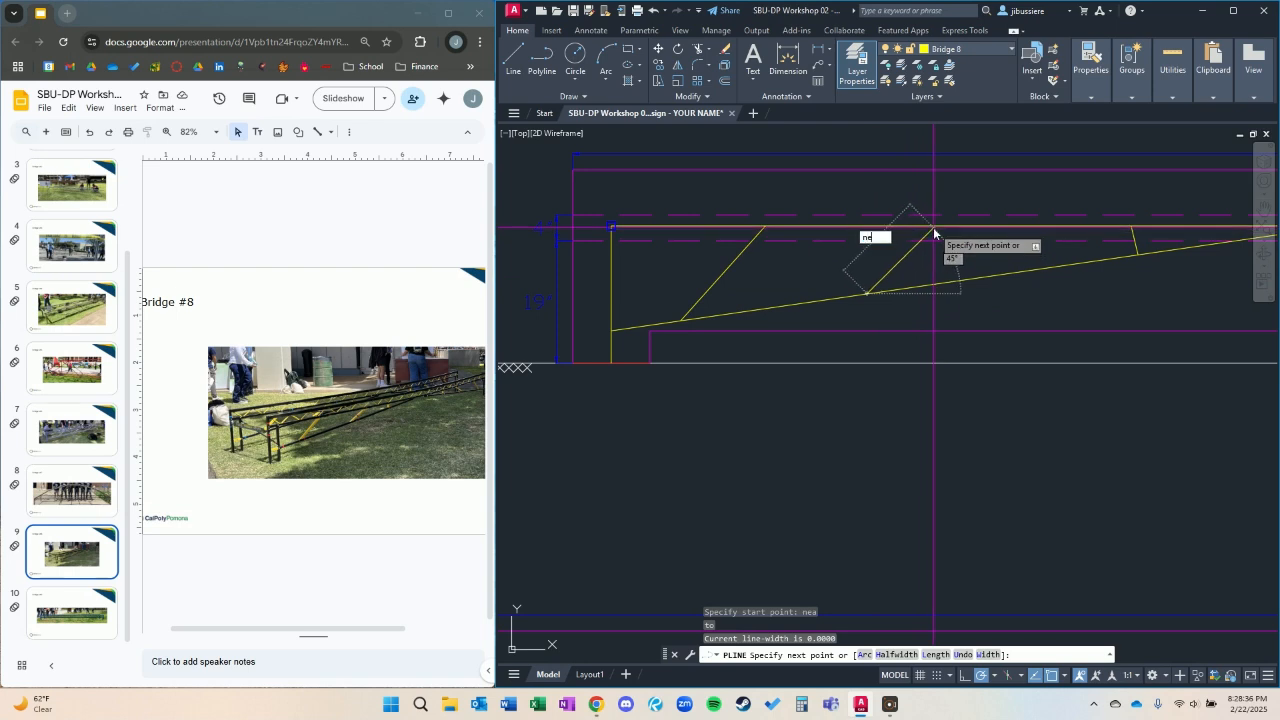
{"action": "type", "text": "a"}
{"action": "key", "text": "Return"}
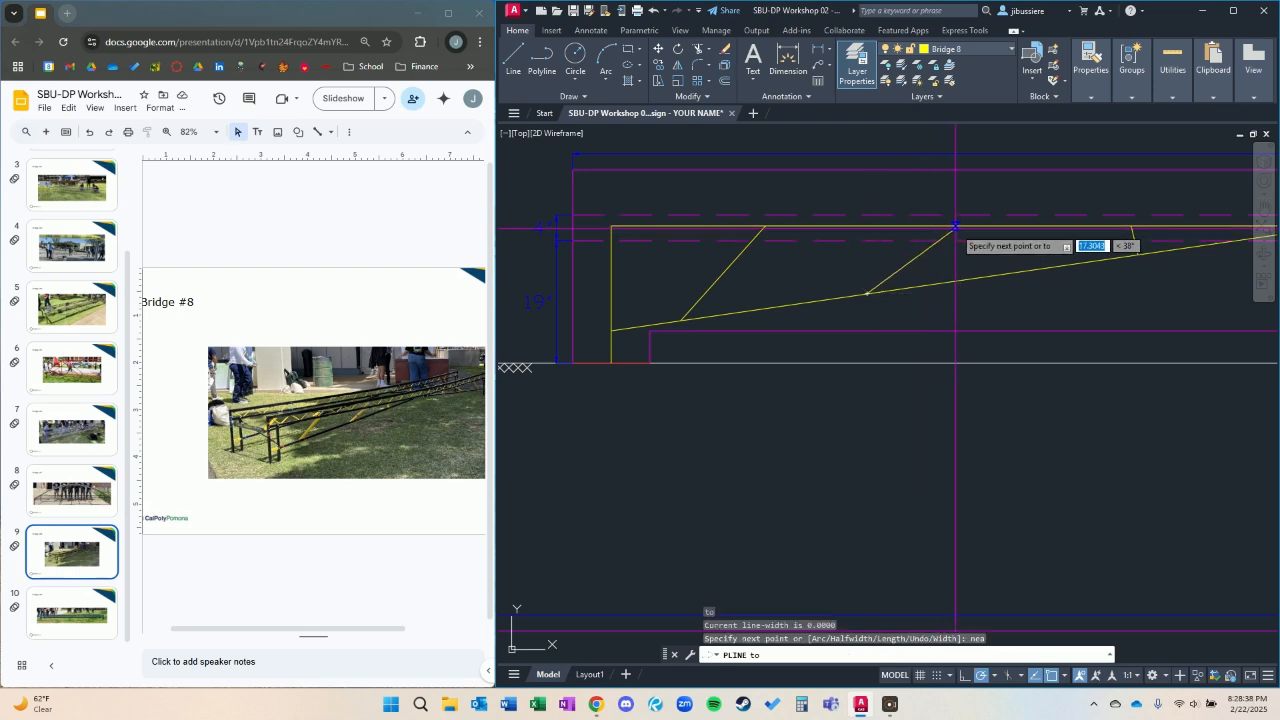
{"action": "left_click", "coordinate": [966, 228]}
{"action": "scroll", "coordinate": [970, 225], "scroll_direction": "down", "scroll_amount": 5}
{"action": "key", "text": "Escape"}
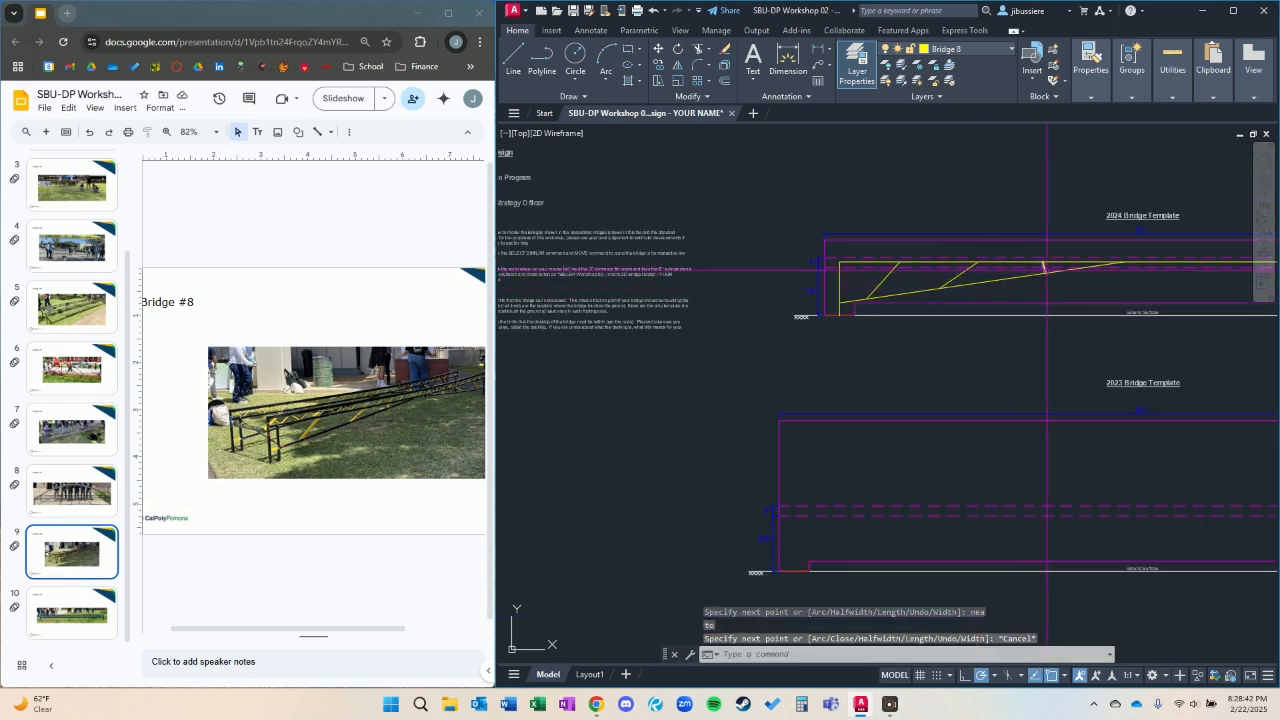
Mirror the bottom chord and its three web members about the bridge's vertical centerline, keeping the originals.
{"action": "left_click", "coordinate": [1046, 269]}
{"action": "left_click", "coordinate": [933, 294]}
{"action": "left_click", "coordinate": [874, 288]}
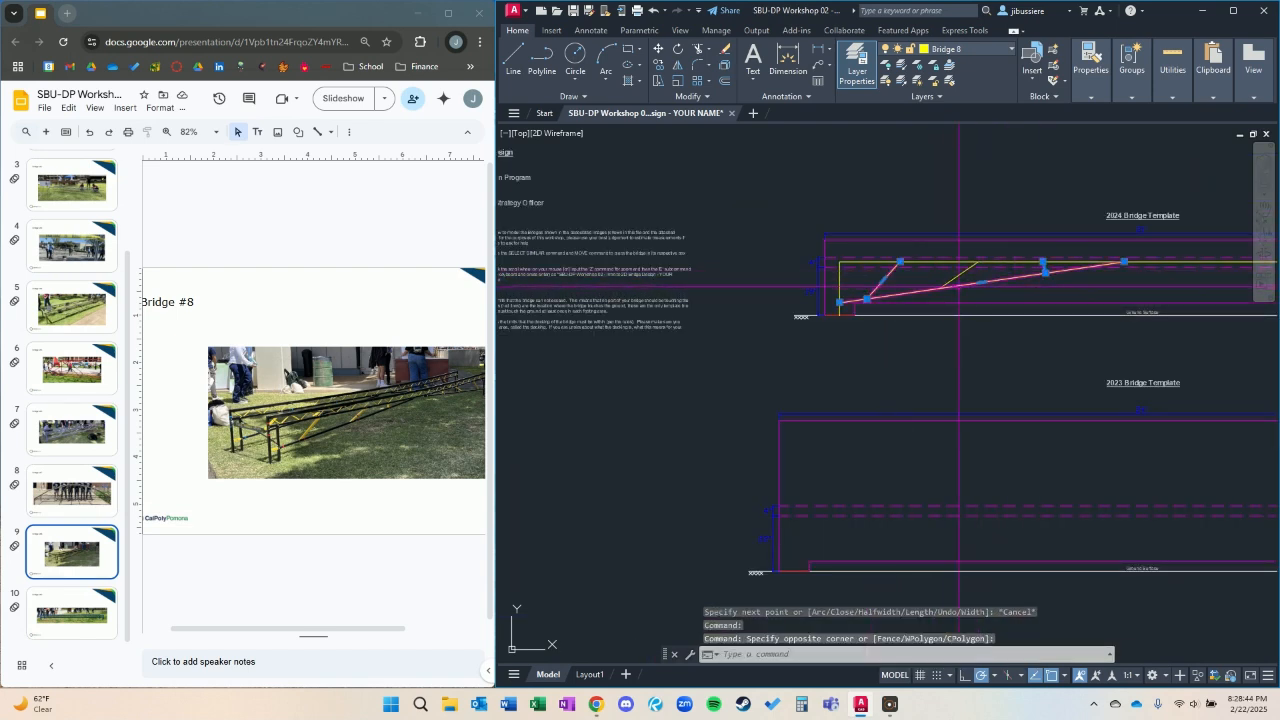
{"action": "left_click", "coordinate": [949, 282]}
{"action": "type", "text": "mi"}
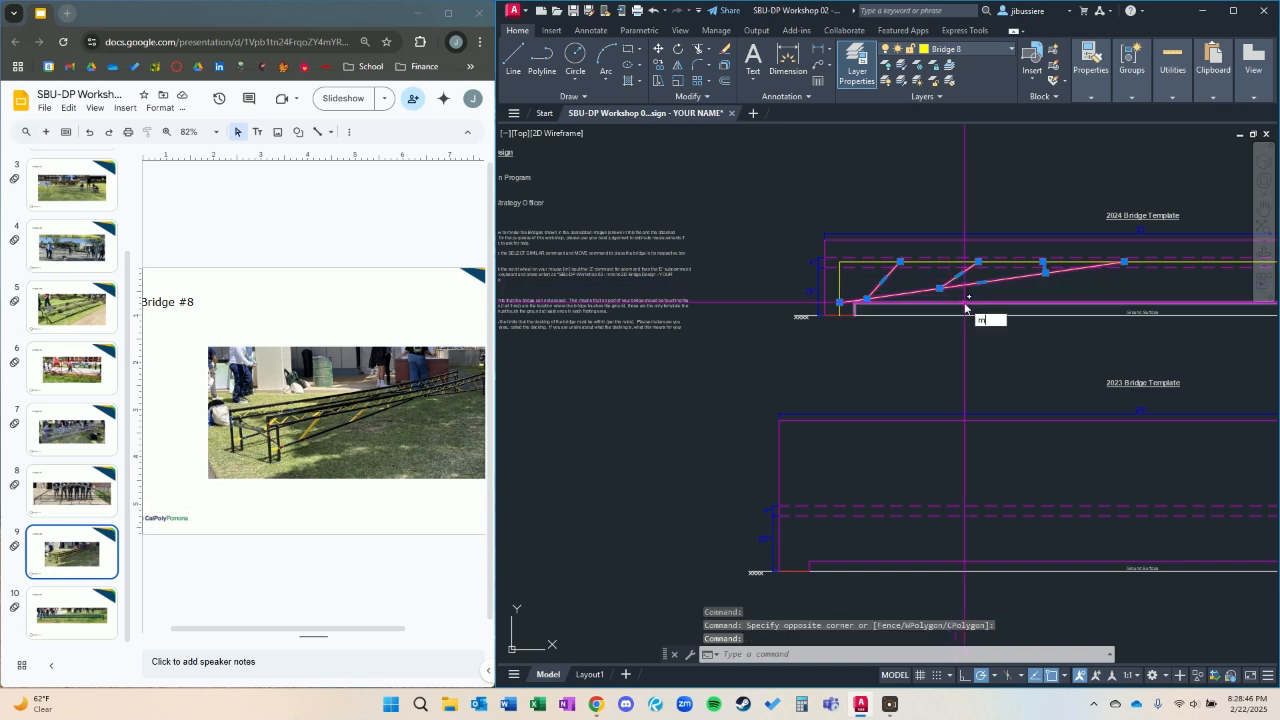
{"action": "key", "text": "Return"}
{"action": "left_click", "coordinate": [1141, 258]}
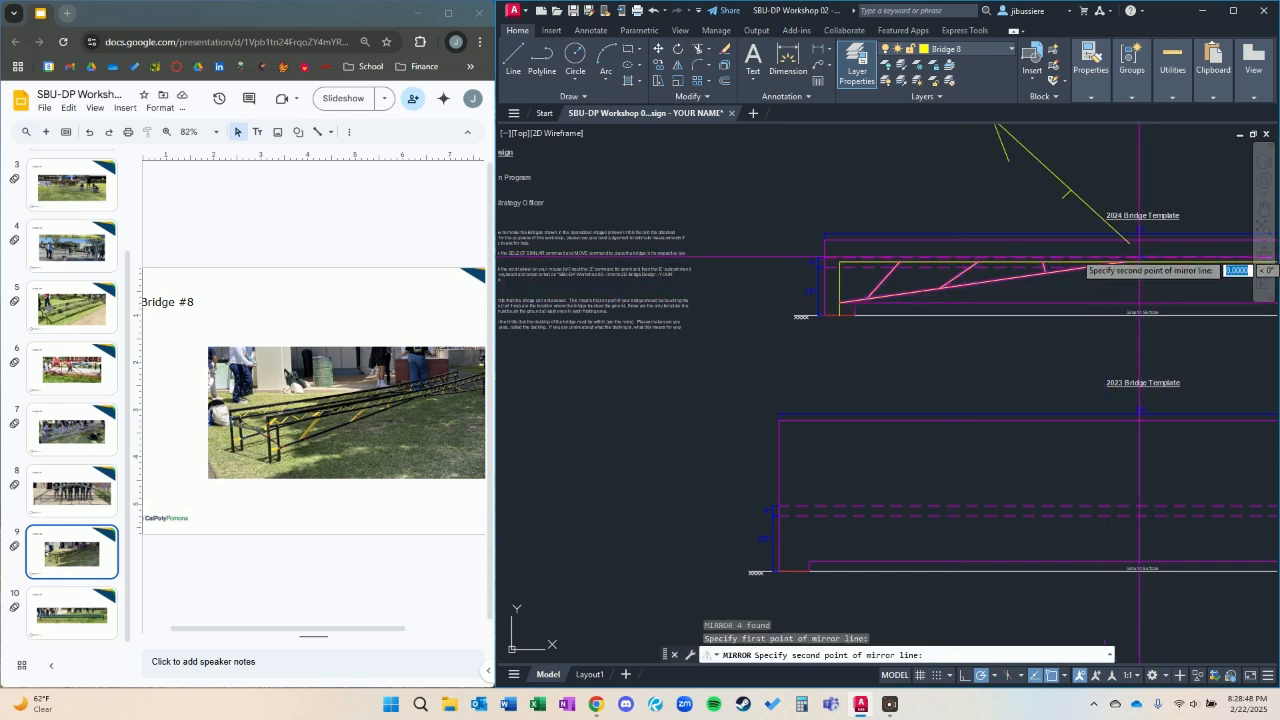
{"action": "left_click", "coordinate": [1143, 180]}
{"action": "key", "text": "Return"}
Move all the Bridge 8 members from the 2024 template into the Bridge #8 box, using the left leg's foot as base point.
{"action": "mouse_move", "coordinate": [1160, 242]}
{"action": "middle_mouse_down"}
{"action": "mouse_move", "coordinate": [937, 251]}
{"action": "mouse_move", "coordinate": [889, 263]}
{"action": "mouse_move", "coordinate": [903, 290]}
{"action": "middle_mouse_up"}
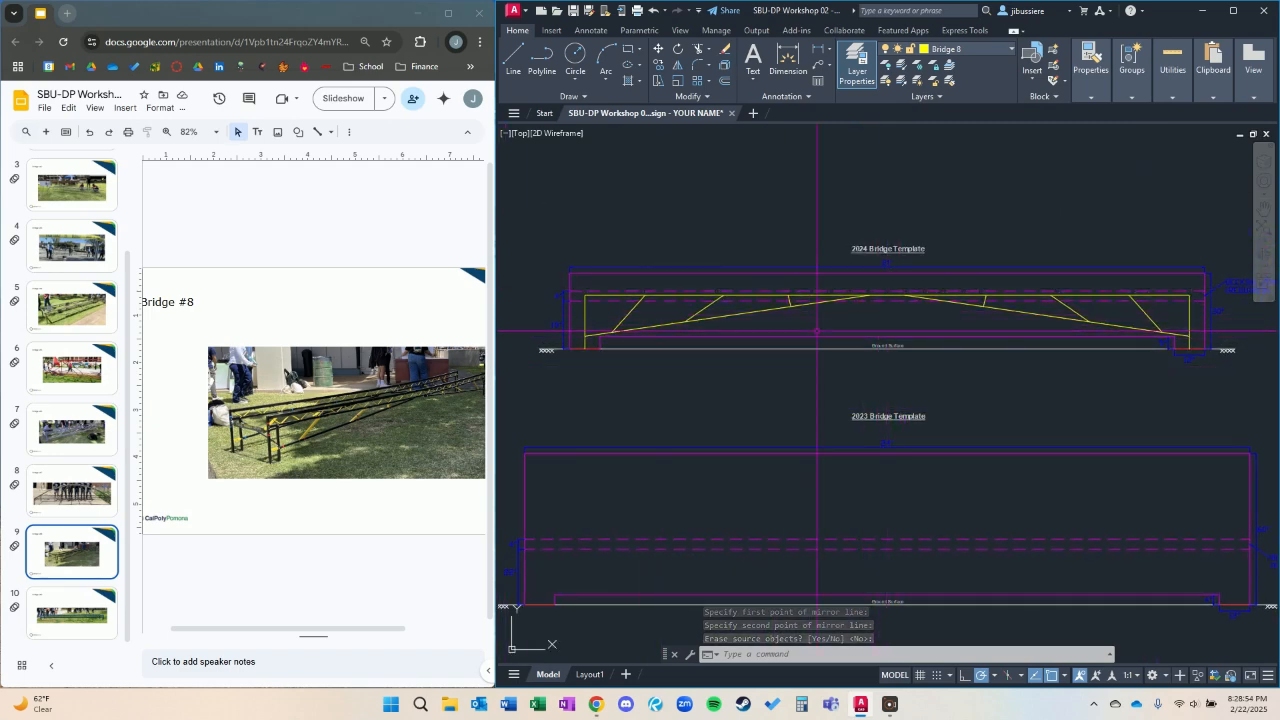
{"action": "left_click", "coordinate": [703, 318]}
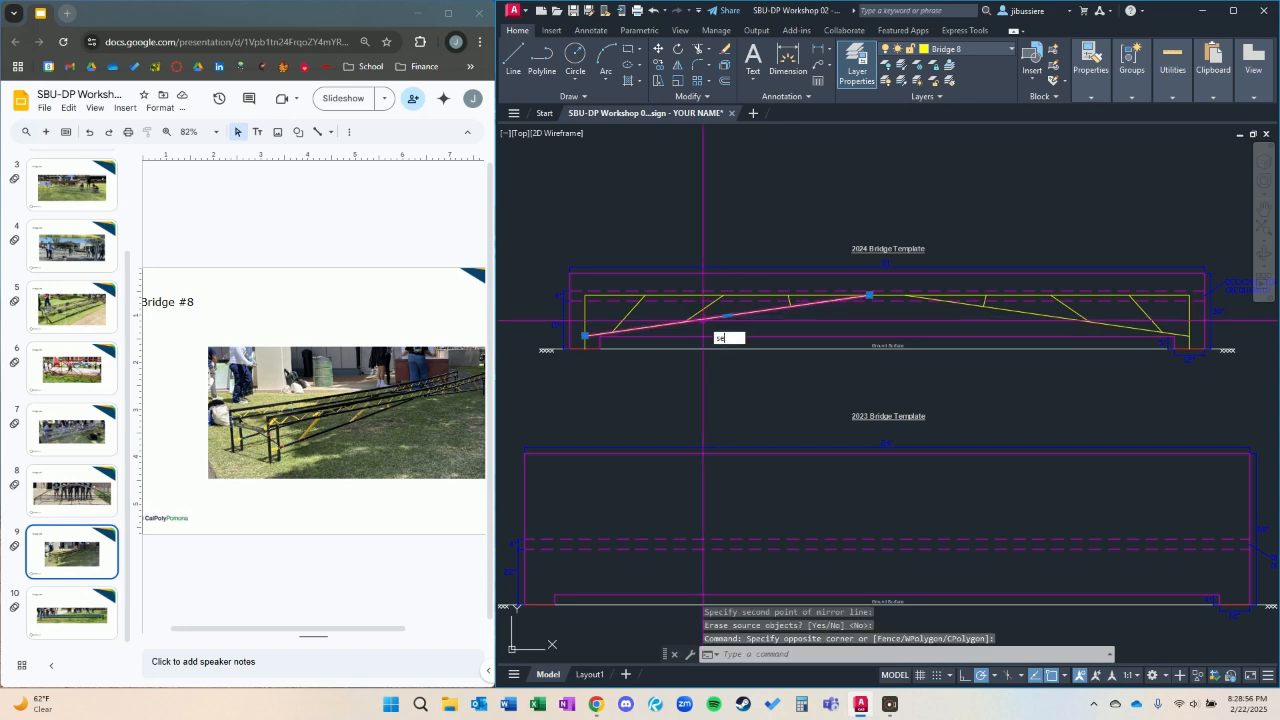
{"action": "type", "text": "sel"}
{"action": "key", "text": "Return"}
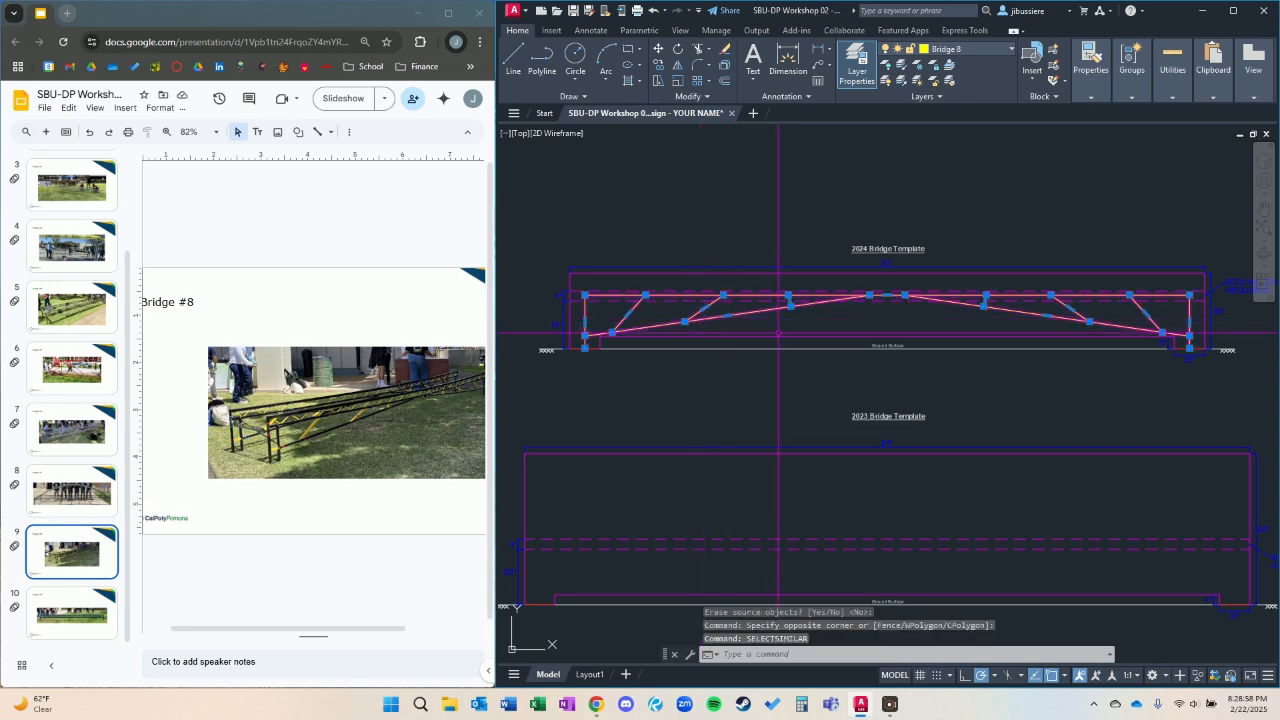
{"action": "key", "text": "Return"}
{"action": "left_click", "coordinate": [585, 348]}
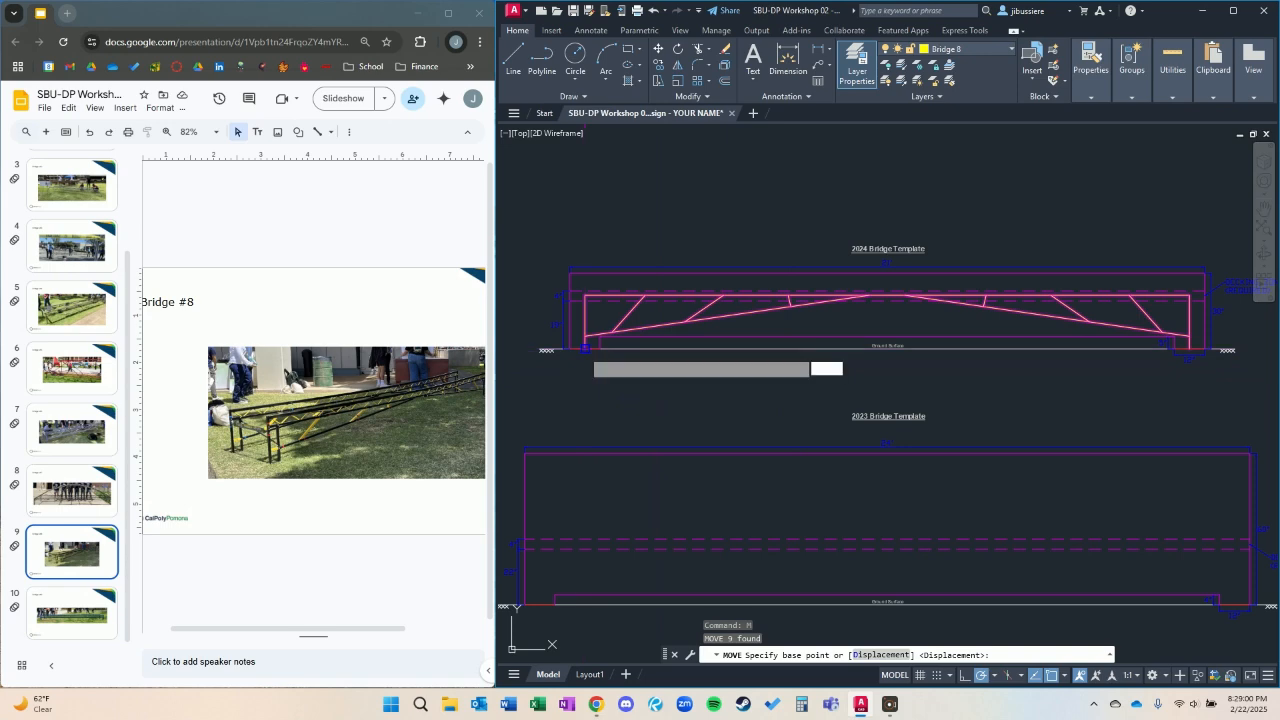
{"action": "scroll", "coordinate": [726, 421], "scroll_direction": "down", "scroll_amount": 5}
{"action": "middle_click_drag", "start_coordinate": [996, 513], "coordinate": [765, 358]}
{"action": "middle_click_drag", "start_coordinate": [1137, 480], "coordinate": [851, 446]}
{"action": "scroll", "coordinate": [957, 381], "scroll_direction": "up", "scroll_amount": 6}
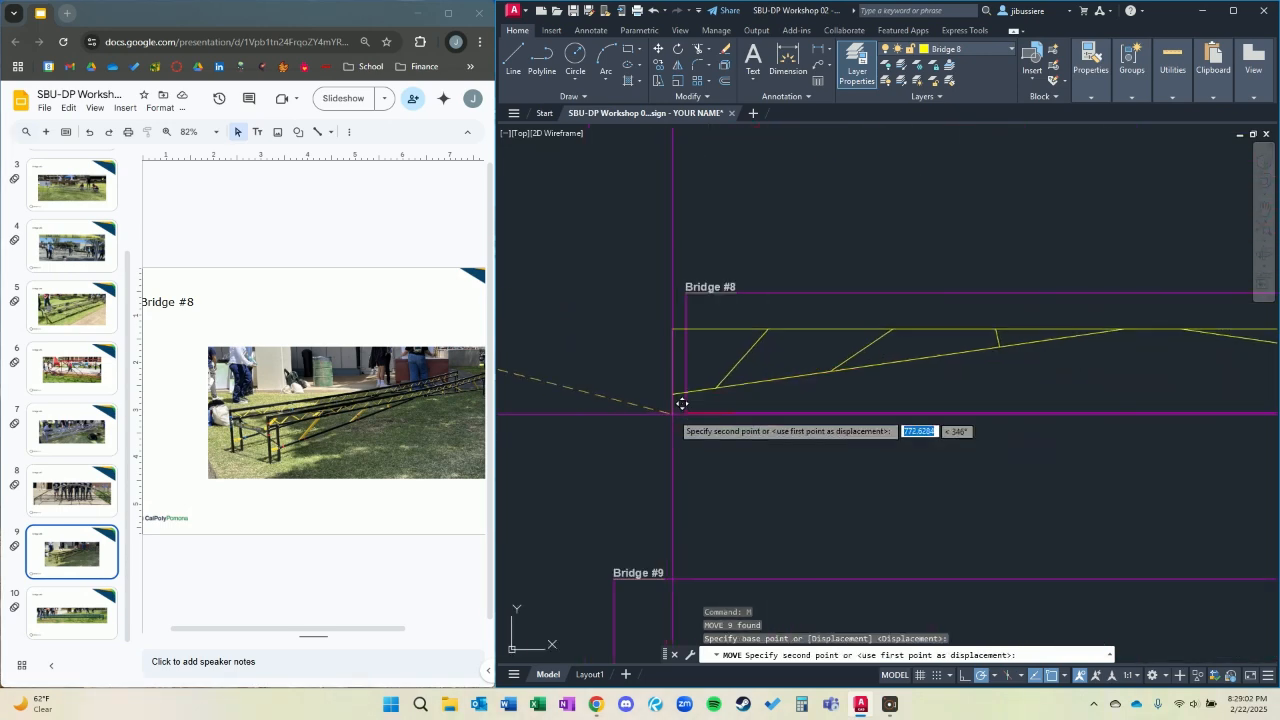
{"action": "key", "text": "Escape"}
Show the Bridge #9 photo slide and make Bridge 9 the current drawing layer.
{"action": "scroll", "coordinate": [760, 380], "scroll_direction": "down", "scroll_amount": 4}
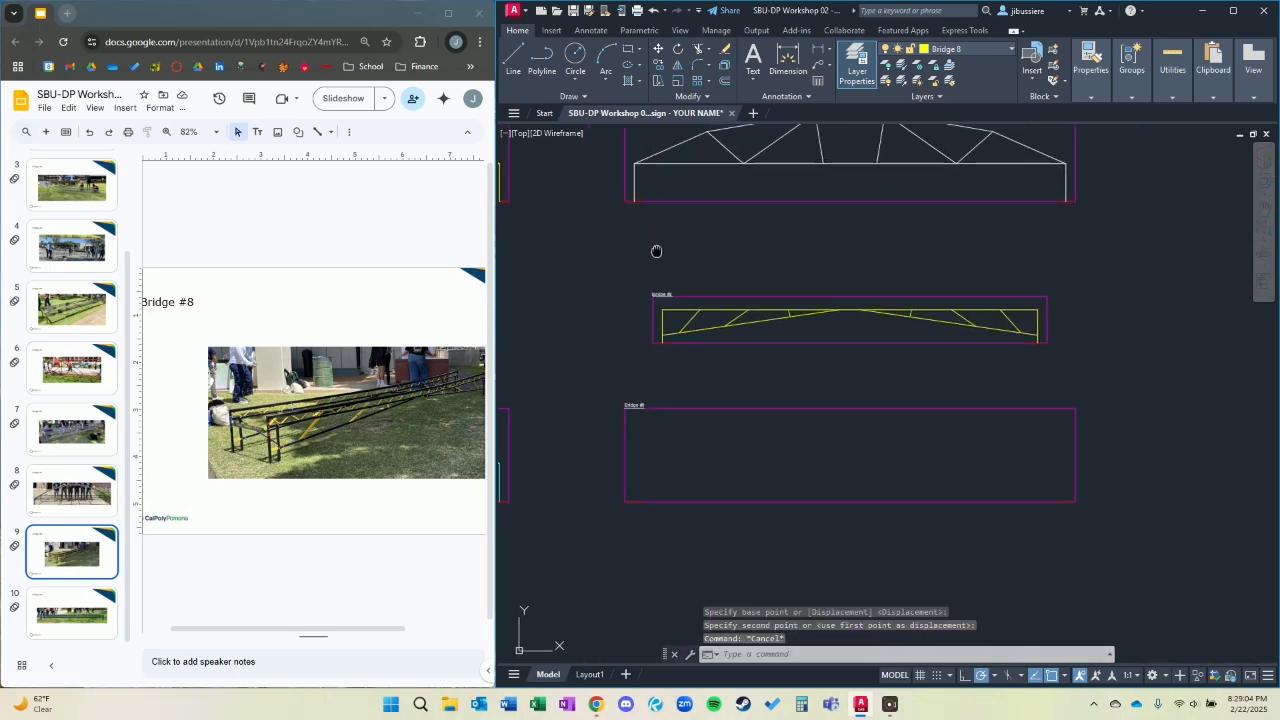
{"action": "middle_click_drag", "start_coordinate": [817, 345], "coordinate": [1051, 369]}
{"action": "middle_click_drag", "start_coordinate": [672, 380], "coordinate": [1028, 443]}
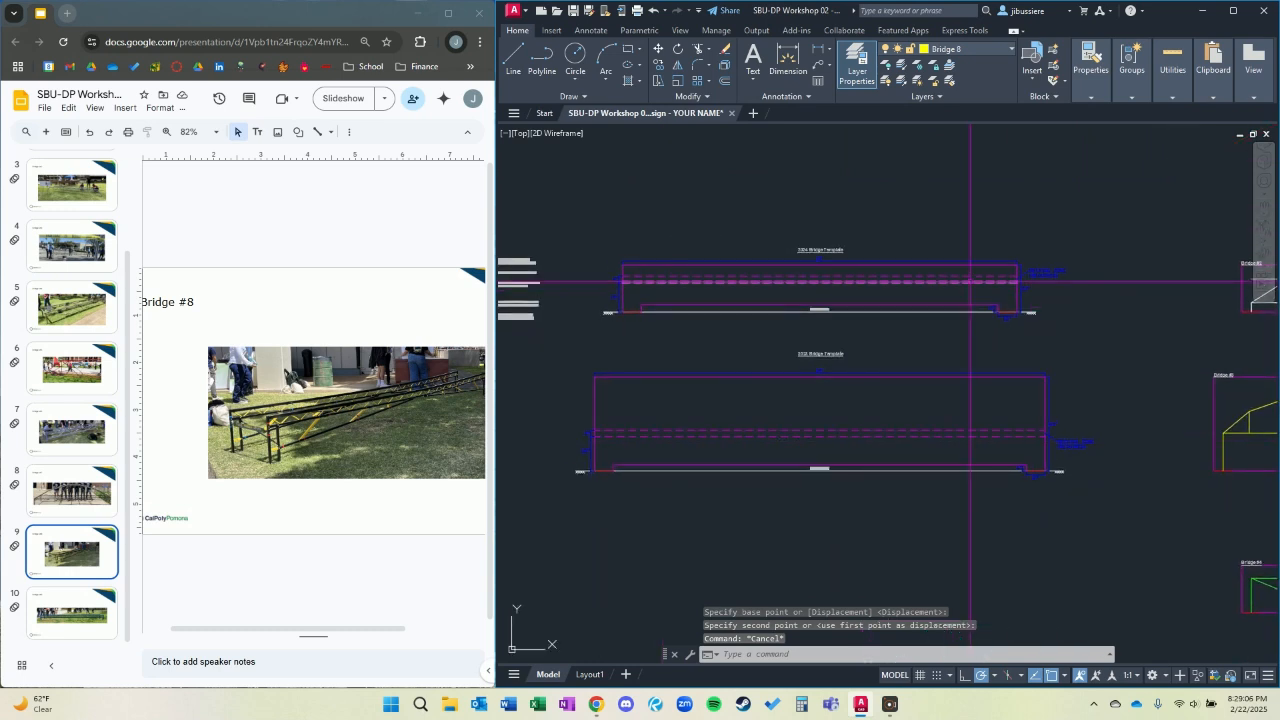
{"action": "left_click", "coordinate": [70, 614]}
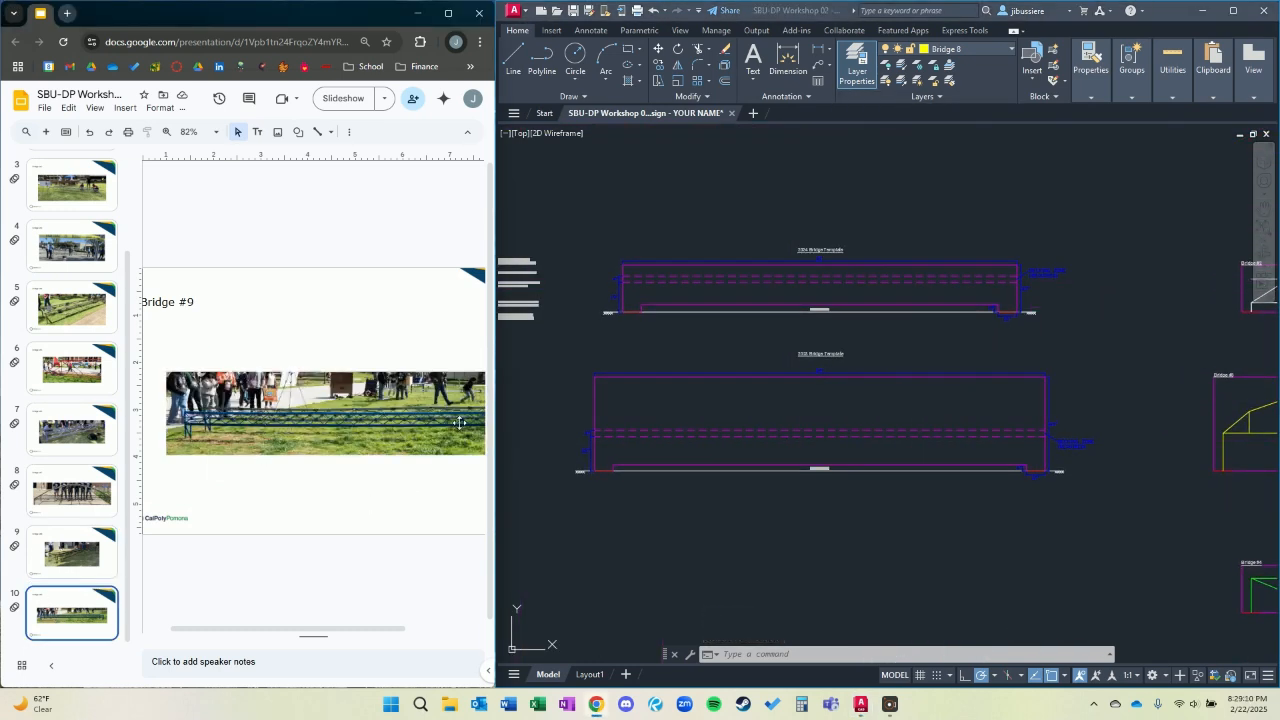
{"action": "left_click", "coordinate": [970, 49]}
{"action": "left_click", "coordinate": [970, 50]}
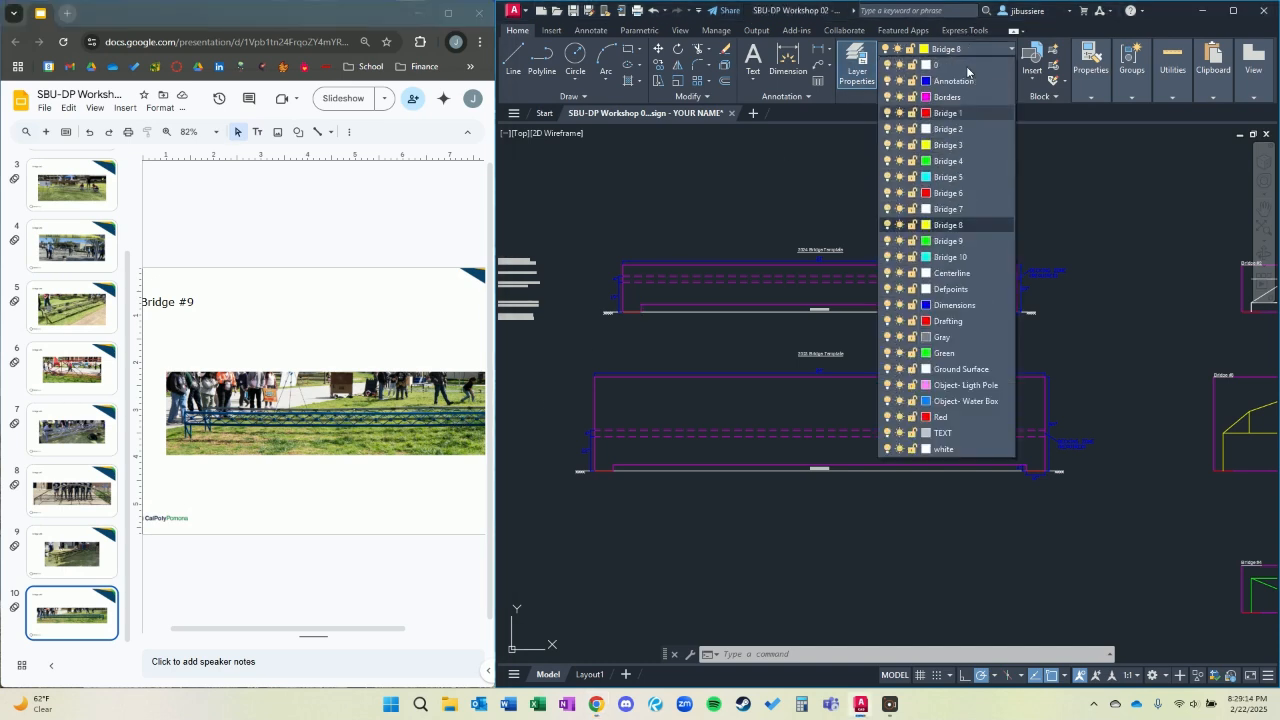
{"action": "left_click", "coordinate": [948, 241]}
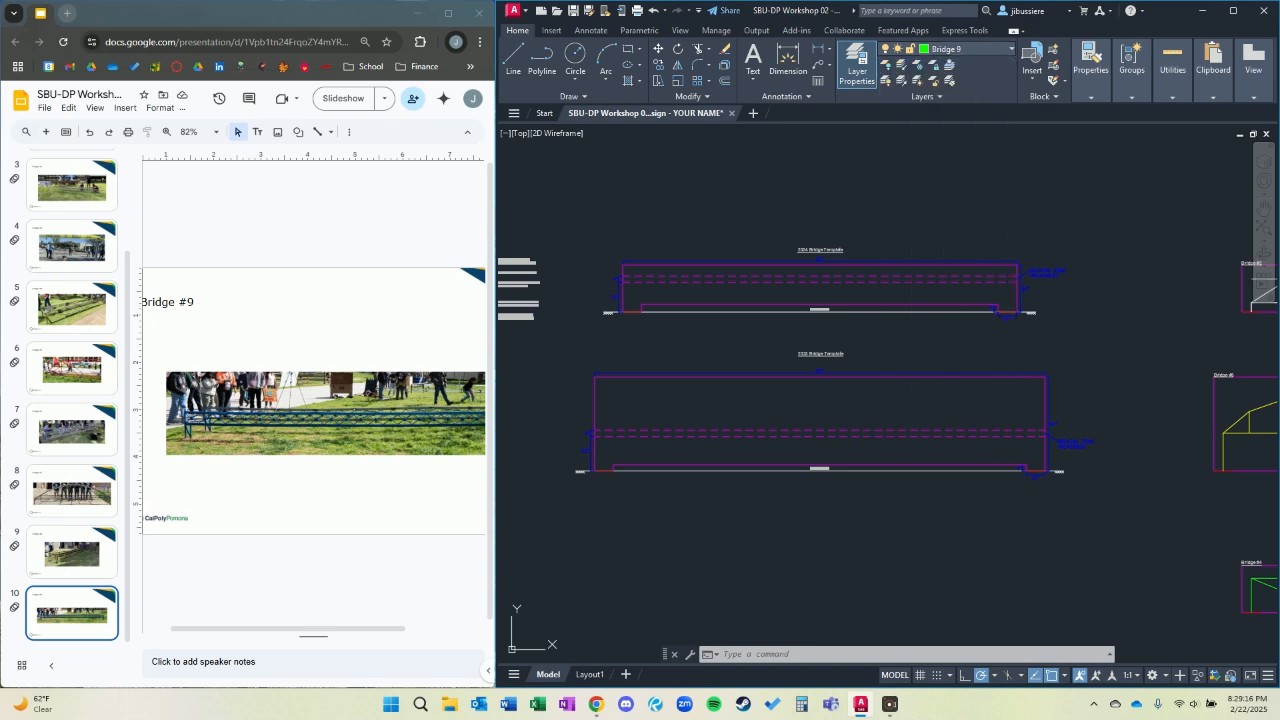
Draw the legs and deck as one polyline on the 2023 template, between the footing midpoints with legs about 24.5 inches high.
{"action": "type", "text": "pl"}
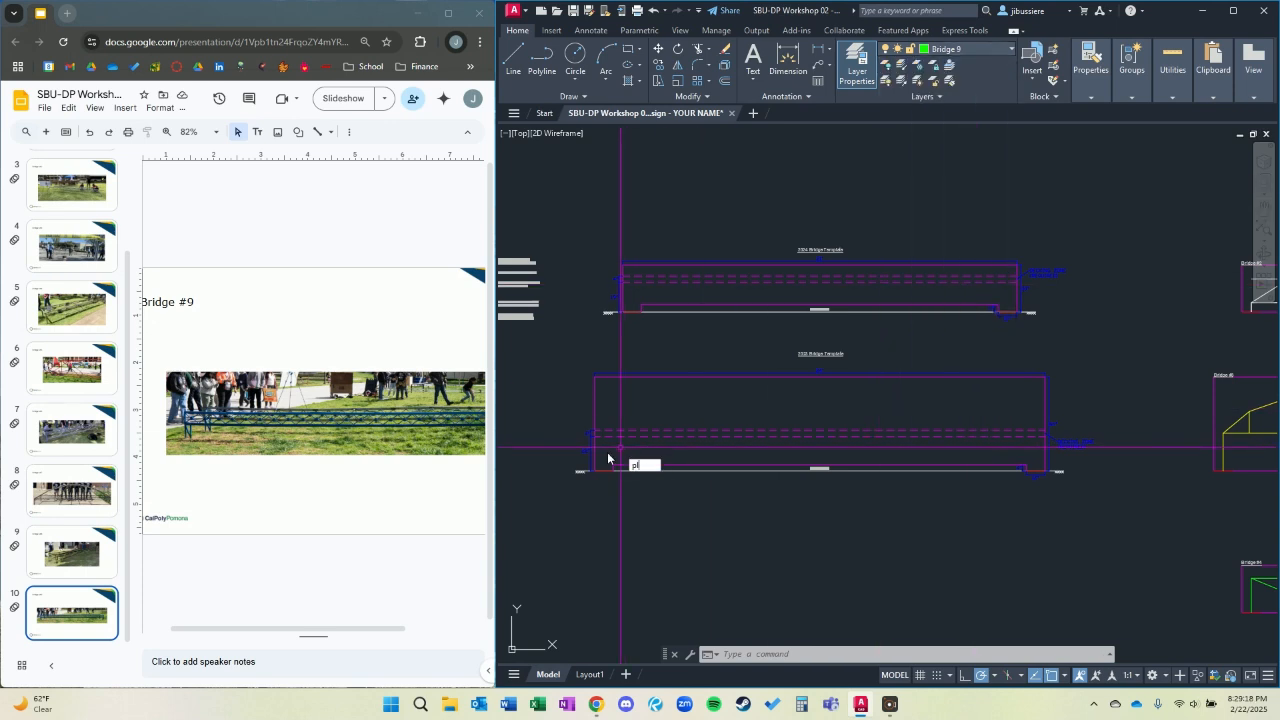
{"action": "key", "text": "Return"}
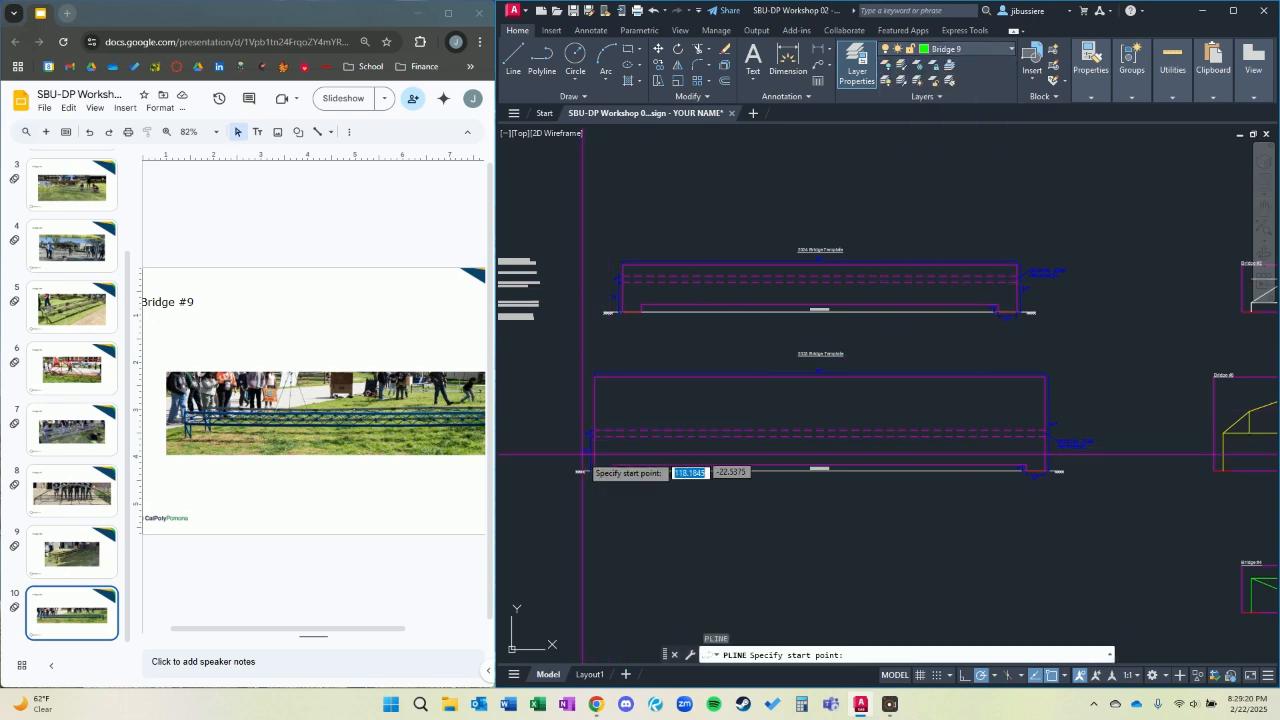
{"action": "scroll", "coordinate": [613, 445], "scroll_direction": "up", "scroll_amount": 2}
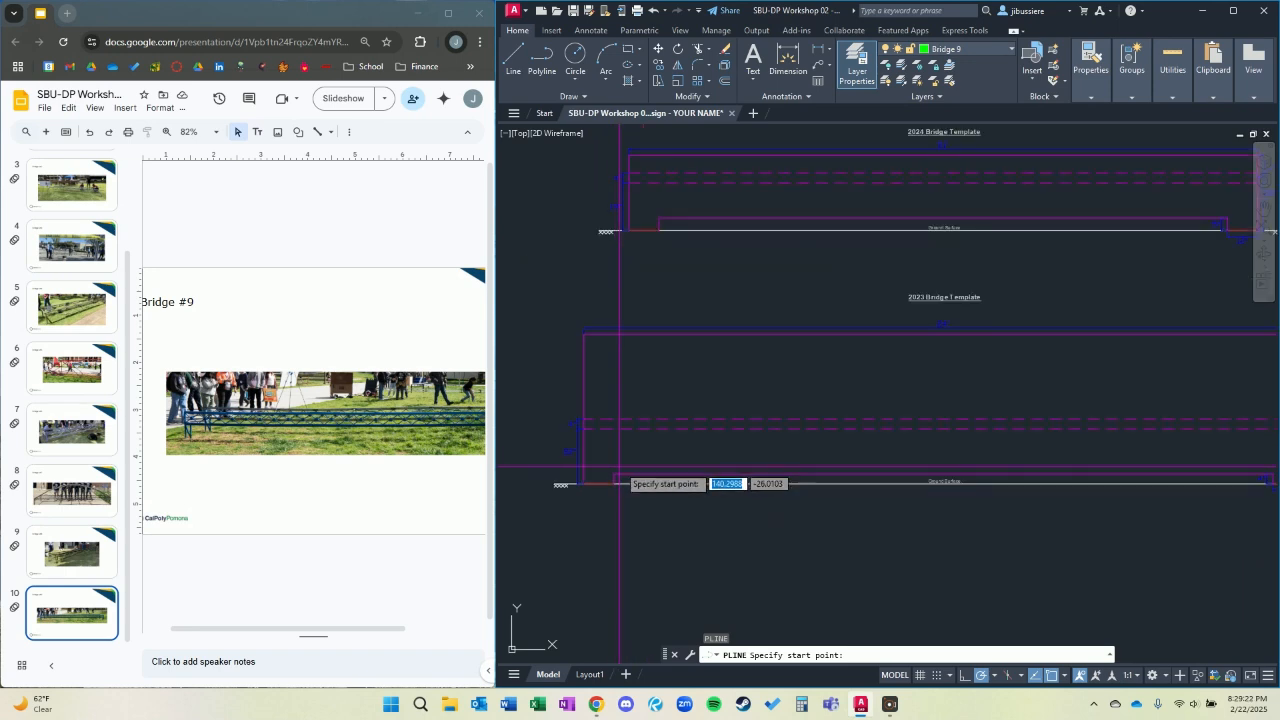
{"action": "middle_click_drag", "start_coordinate": [928, 267], "coordinate": [845, 327]}
{"action": "middle_click_drag", "start_coordinate": [864, 378], "coordinate": [981, 354]}
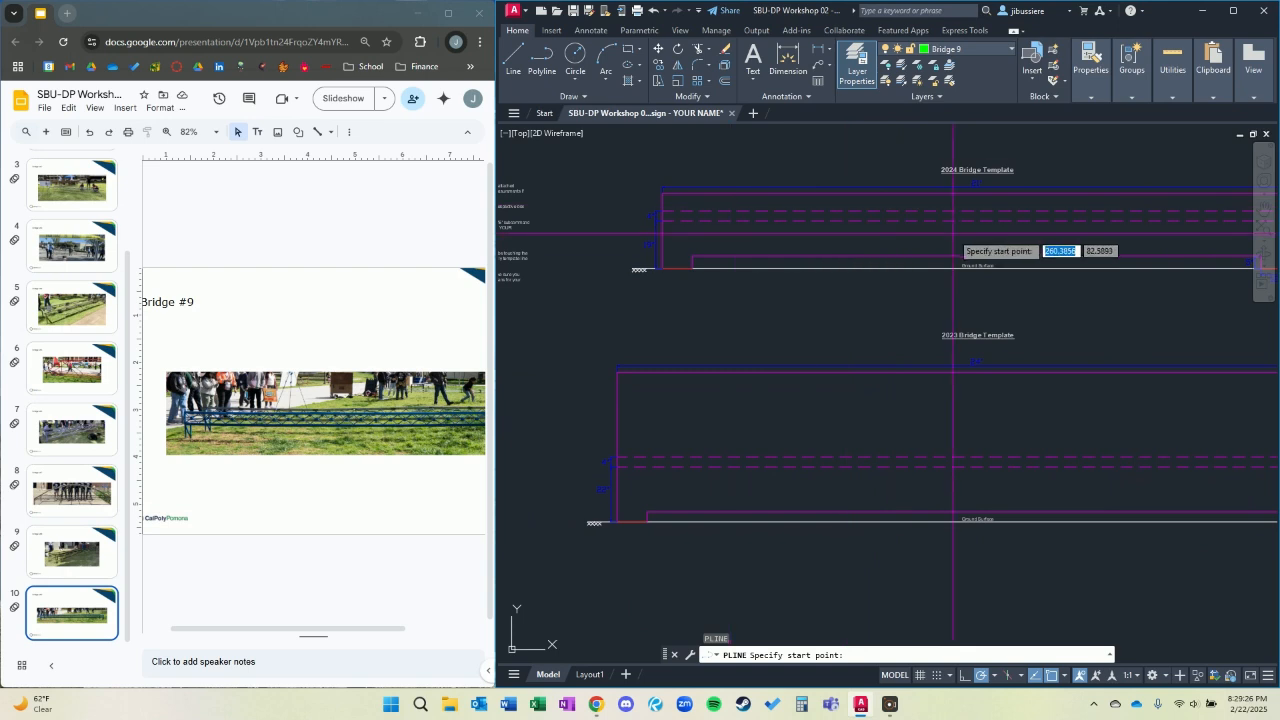
{"action": "scroll", "coordinate": [625, 521], "scroll_direction": "up", "scroll_amount": 4}
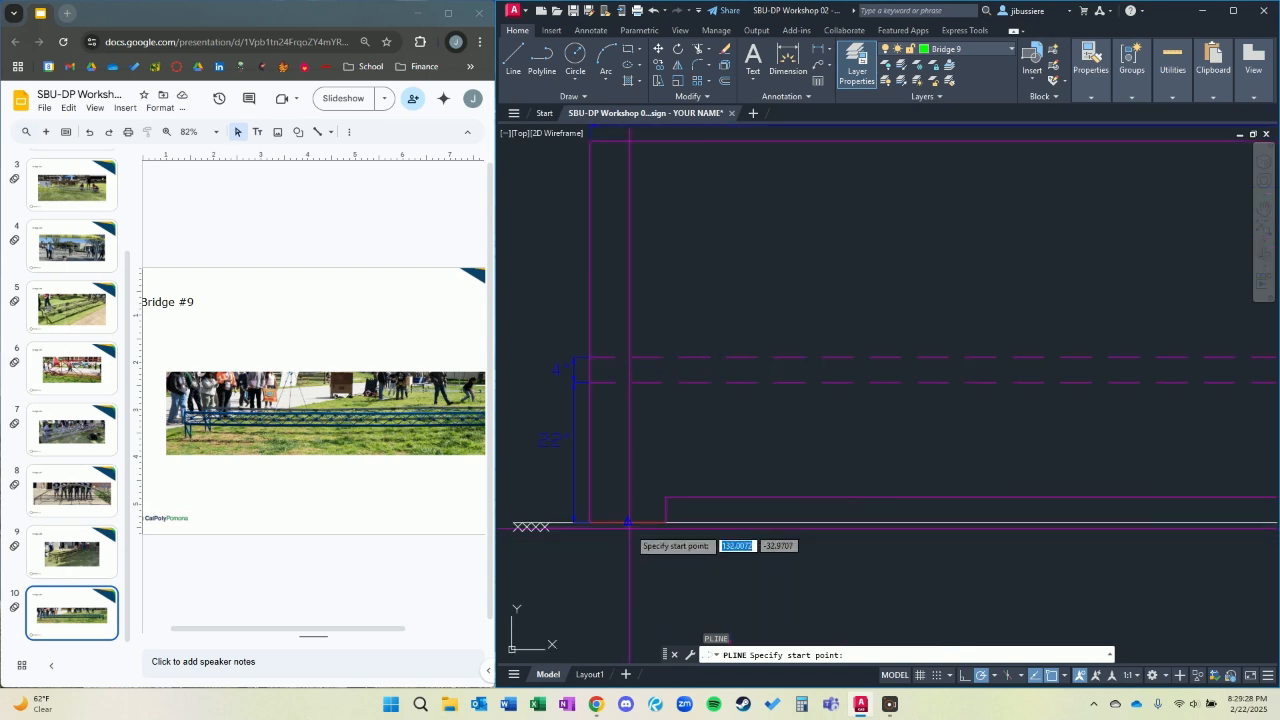
{"action": "left_click", "coordinate": [628, 521]}
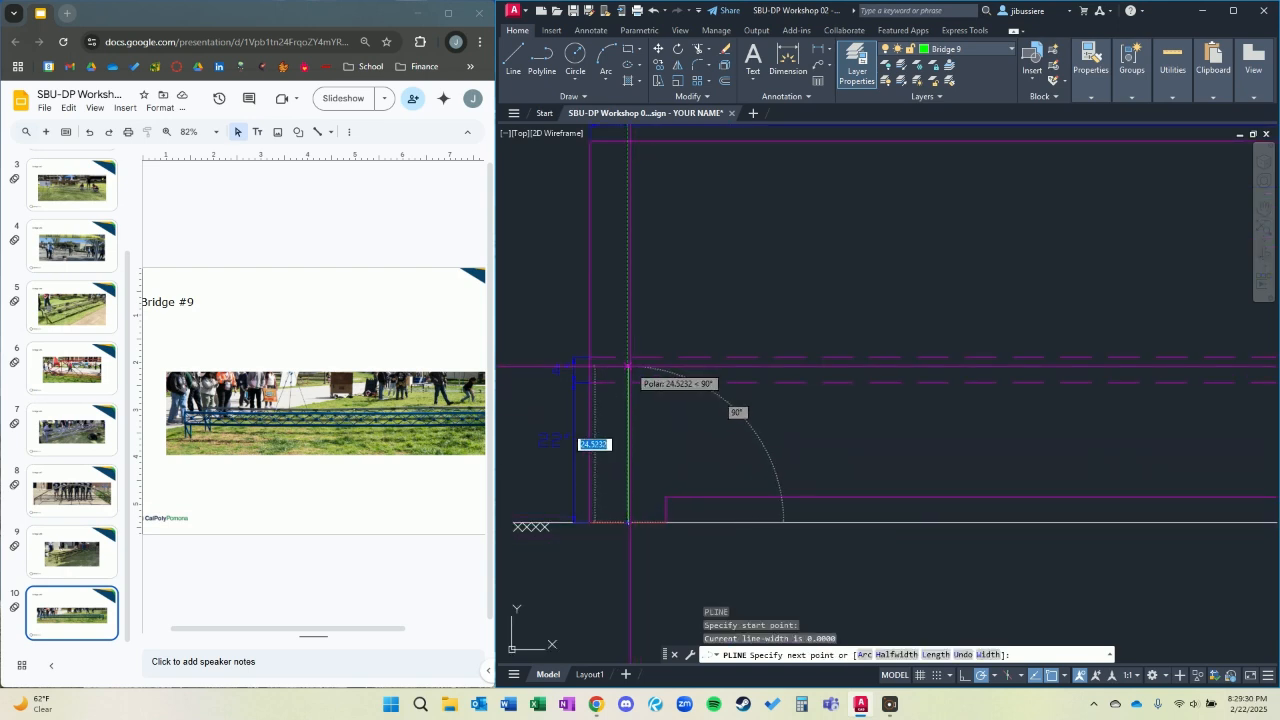
{"action": "left_click", "coordinate": [628, 370]}
{"action": "scroll", "coordinate": [783, 403], "scroll_direction": "down", "scroll_amount": 5}
{"action": "scroll", "coordinate": [905, 382], "scroll_direction": "up", "scroll_amount": 5}
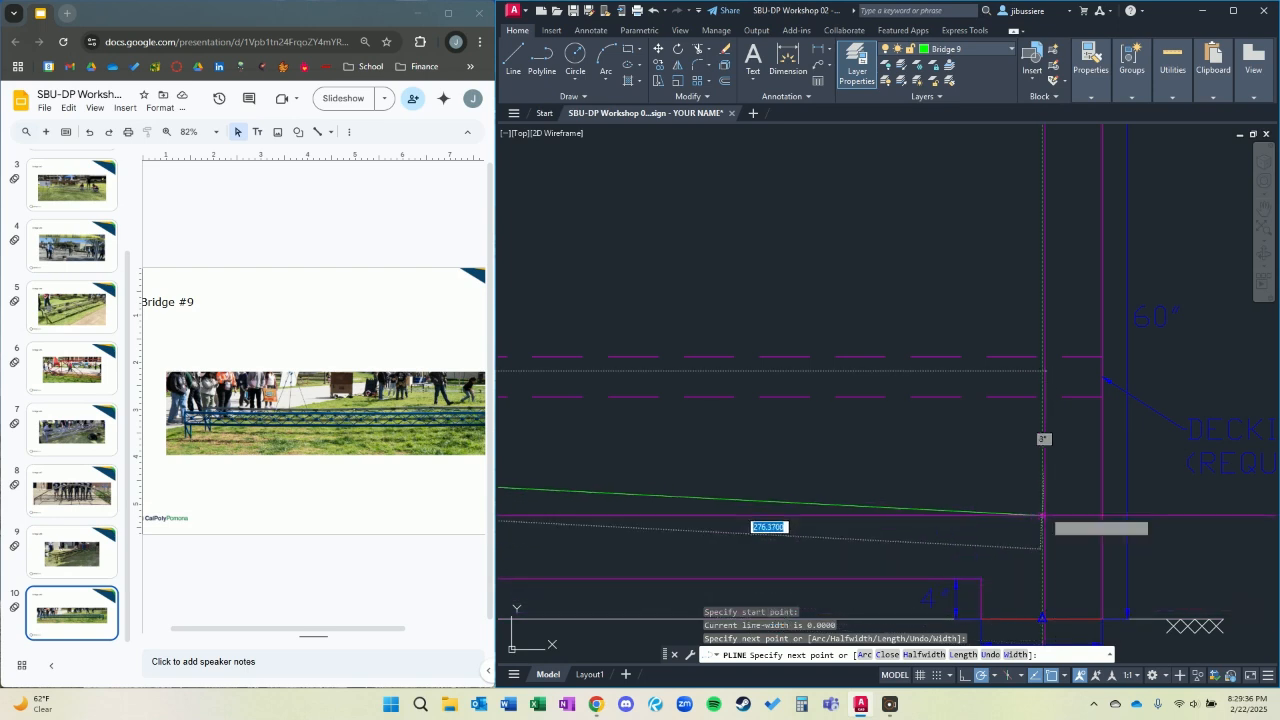
{"action": "left_click", "coordinate": [1043, 371]}
{"action": "middle_click_drag", "start_coordinate": [1066, 574], "coordinate": [1035, 429]}
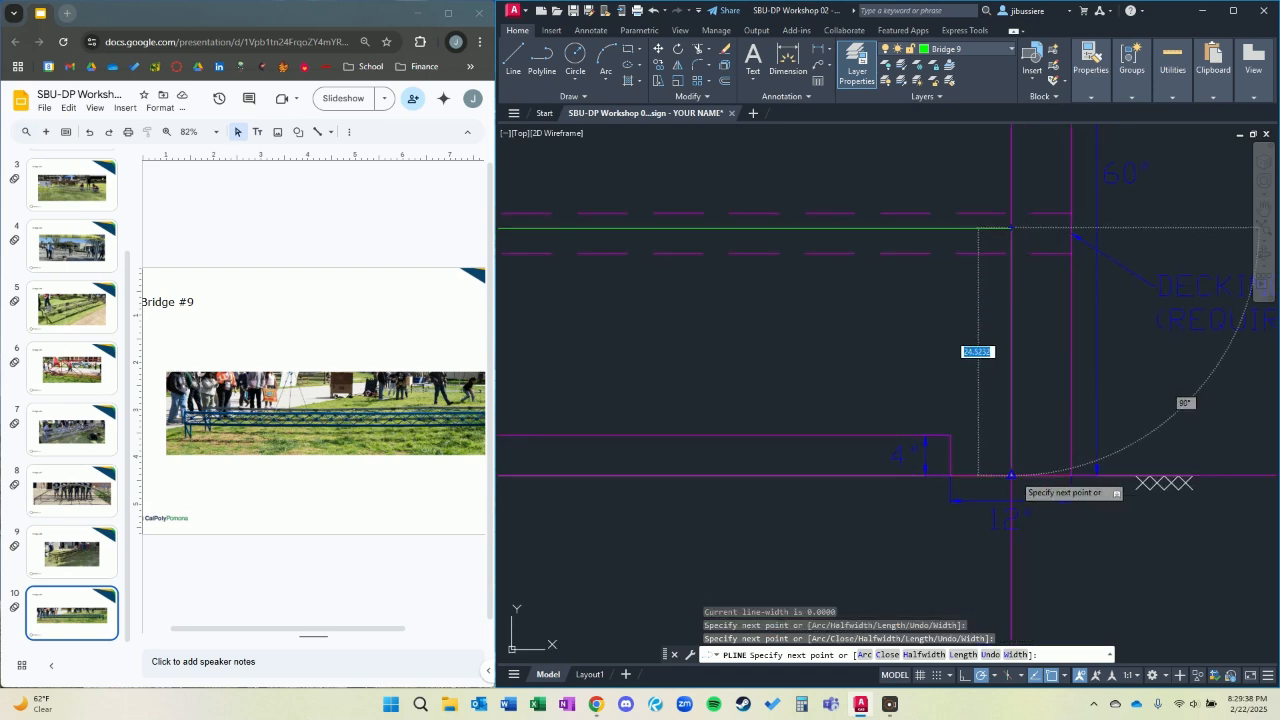
{"action": "left_click", "coordinate": [1010, 474]}
{"action": "key", "text": "Escape"}
Draw a horizontal bottom chord below the deck from the left leg to the right leg, starting with a Nearest snap.
{"action": "scroll", "coordinate": [776, 380], "scroll_direction": "down", "scroll_amount": 3}
{"action": "middle_click_drag", "start_coordinate": [733, 395], "coordinate": [1079, 391]}
{"action": "middle_click_drag", "start_coordinate": [701, 350], "coordinate": [899, 353]}
{"action": "type", "text": "pl"}
{"action": "key", "text": "Return"}
{"action": "middle_click_drag", "start_coordinate": [575, 400], "coordinate": [910, 387]}
{"action": "scroll", "coordinate": [742, 356], "scroll_direction": "up", "scroll_amount": 2}
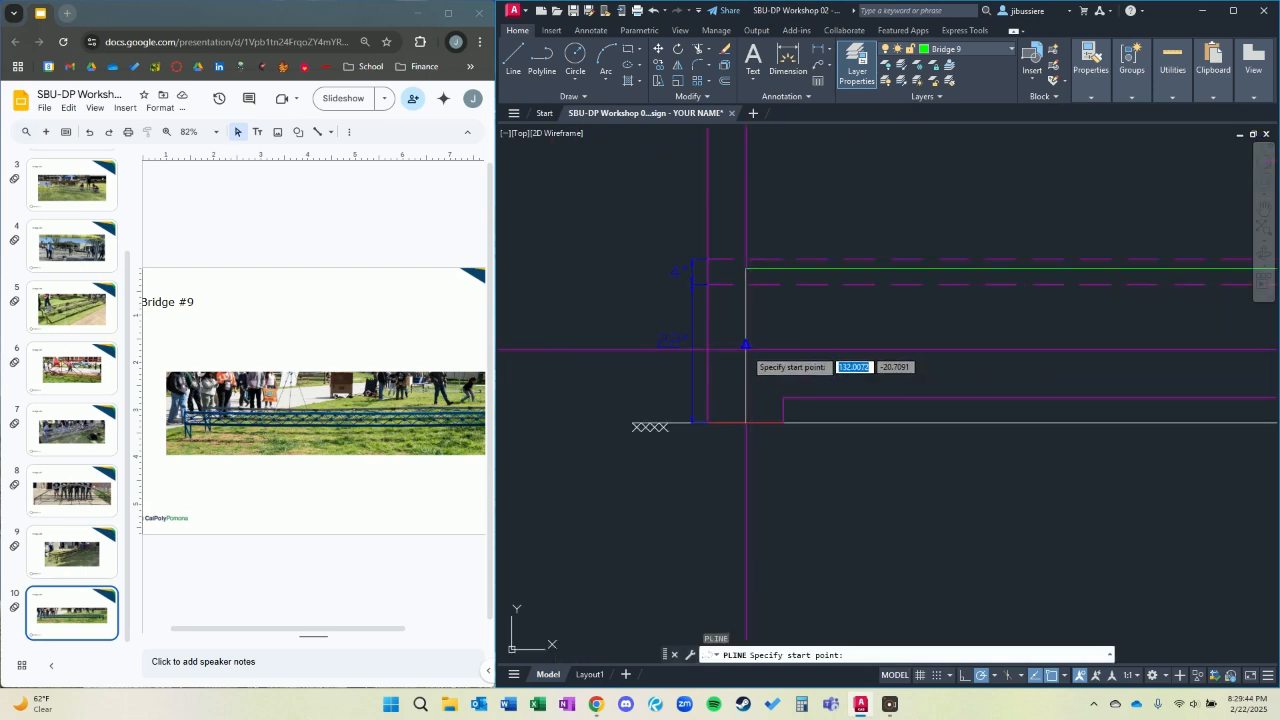
{"action": "type", "text": "nea"}
{"action": "key", "text": "Return"}
{"action": "left_click", "coordinate": [745, 372]}
{"action": "scroll", "coordinate": [966, 405], "scroll_direction": "down", "scroll_amount": 3}
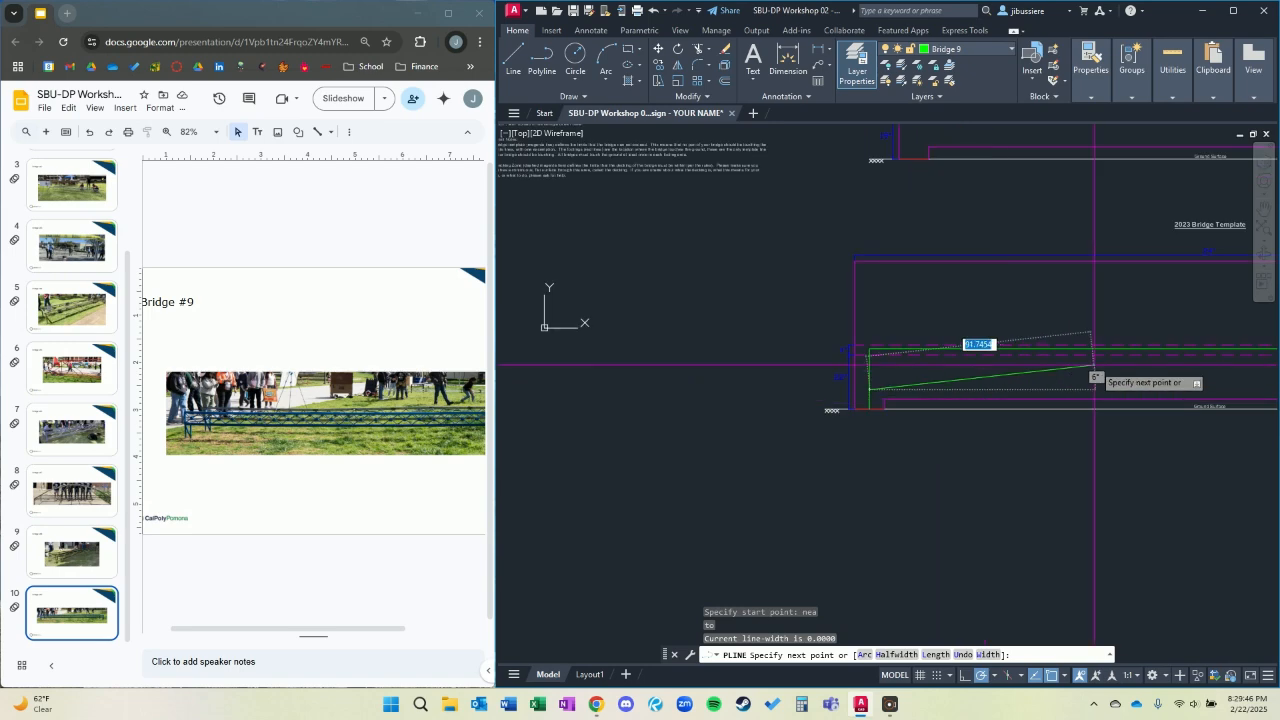
{"action": "left_click", "coordinate": [1060, 422]}
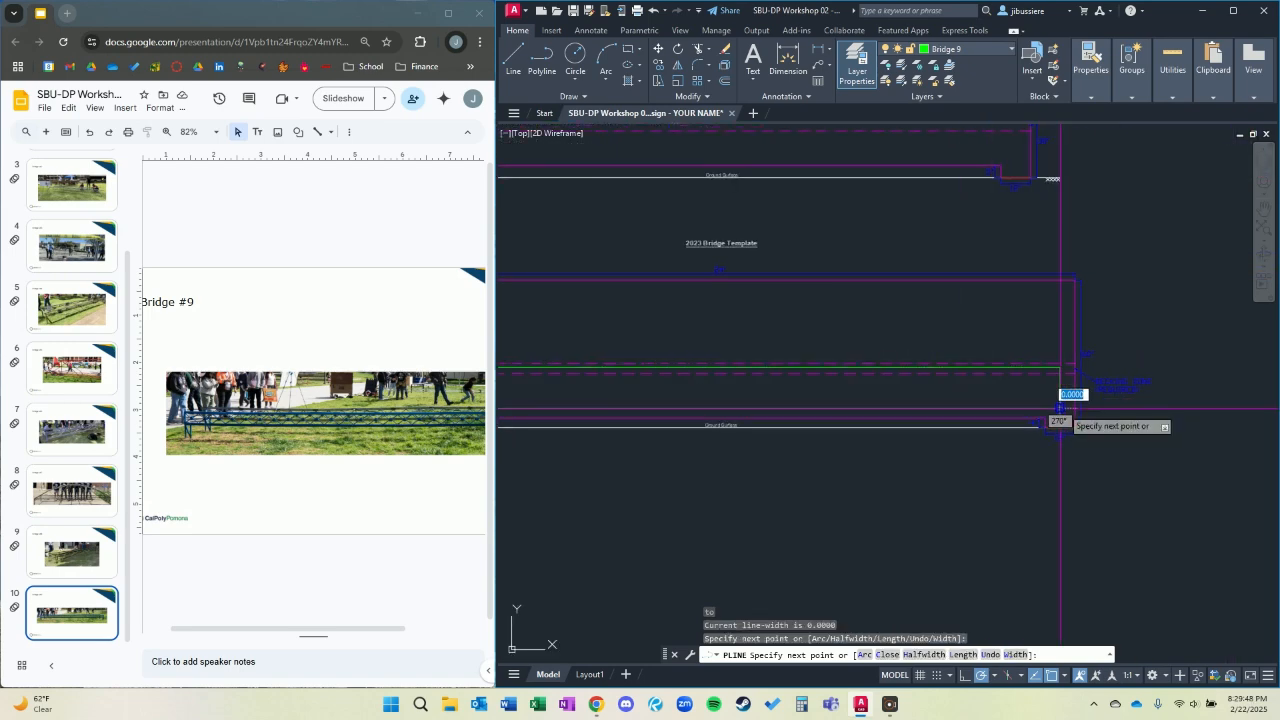
{"action": "key", "text": "Escape"}
Draw a diagonal polyline from the deck's left corner down toward the bottom chord at a 45° angle.
{"action": "mouse_move", "coordinate": [533, 384]}
{"action": "middle_mouse_down"}
{"action": "mouse_move", "coordinate": [1062, 377]}
{"action": "mouse_move", "coordinate": [983, 363]}
{"action": "middle_mouse_up"}
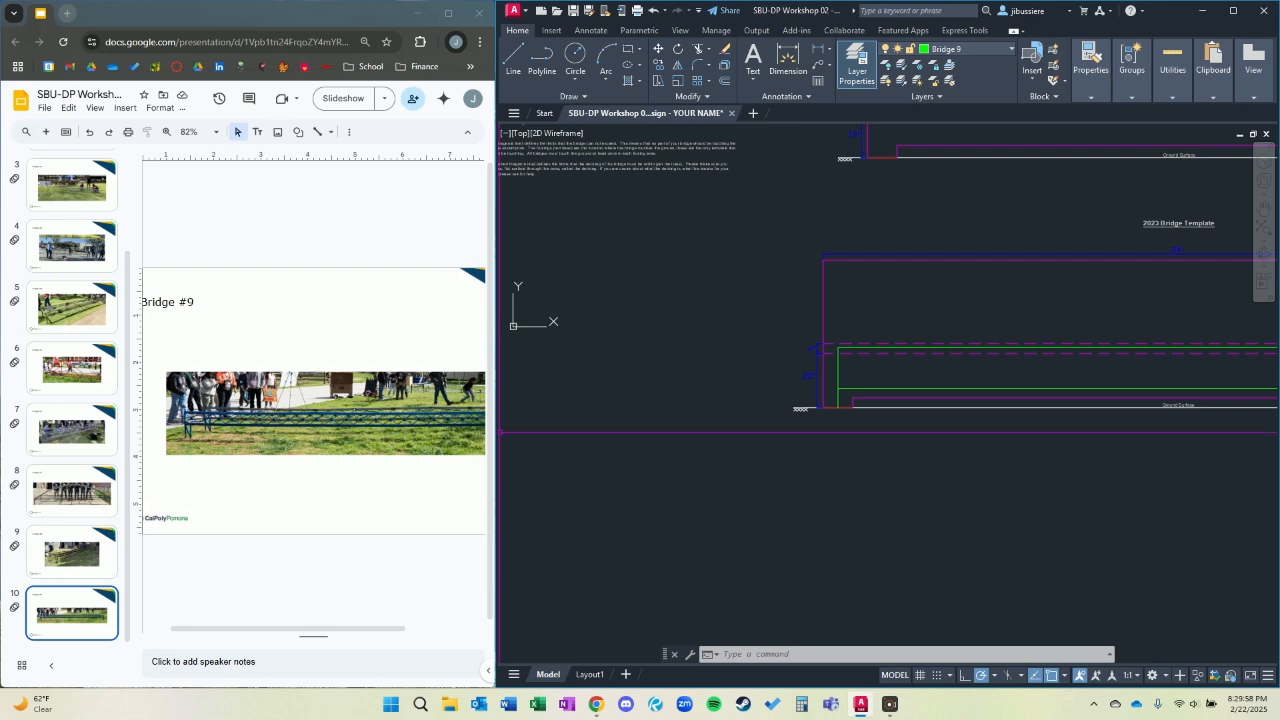
{"action": "type", "text": "pl"}
{"action": "key", "text": "Return"}
{"action": "scroll", "coordinate": [880, 385], "scroll_direction": "up", "scroll_amount": 3}
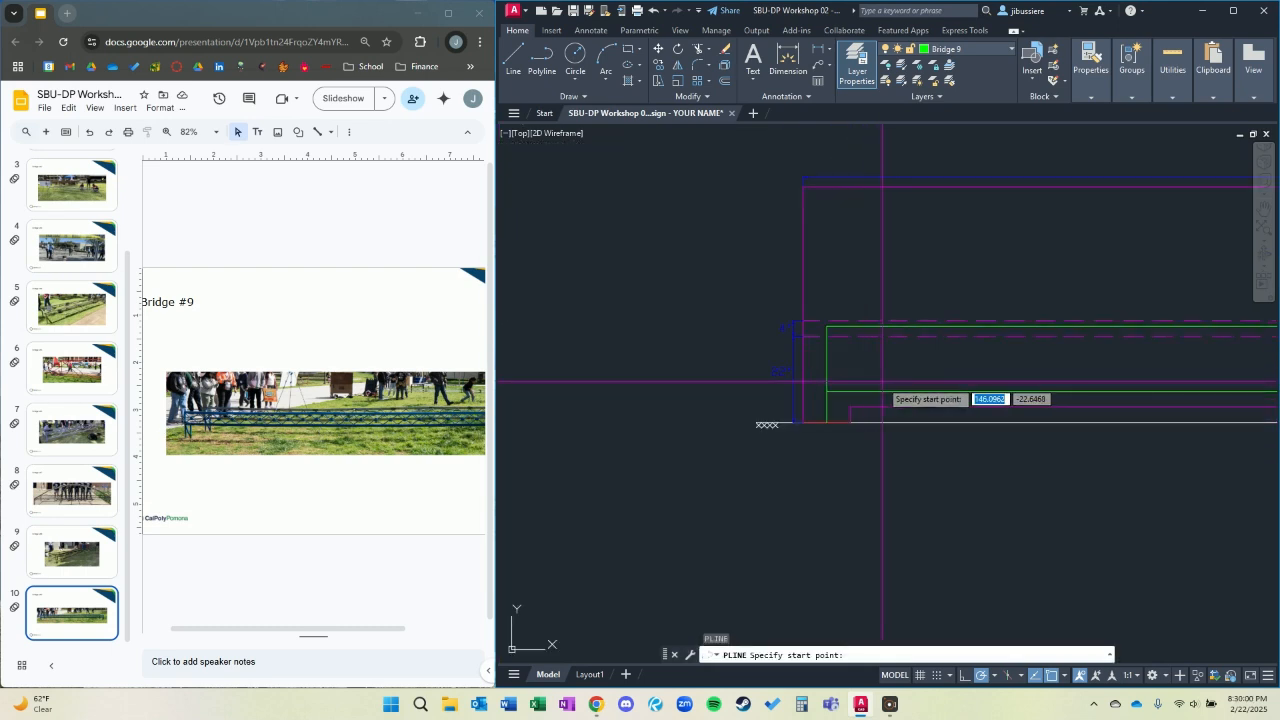
{"action": "left_click", "coordinate": [648, 342]}
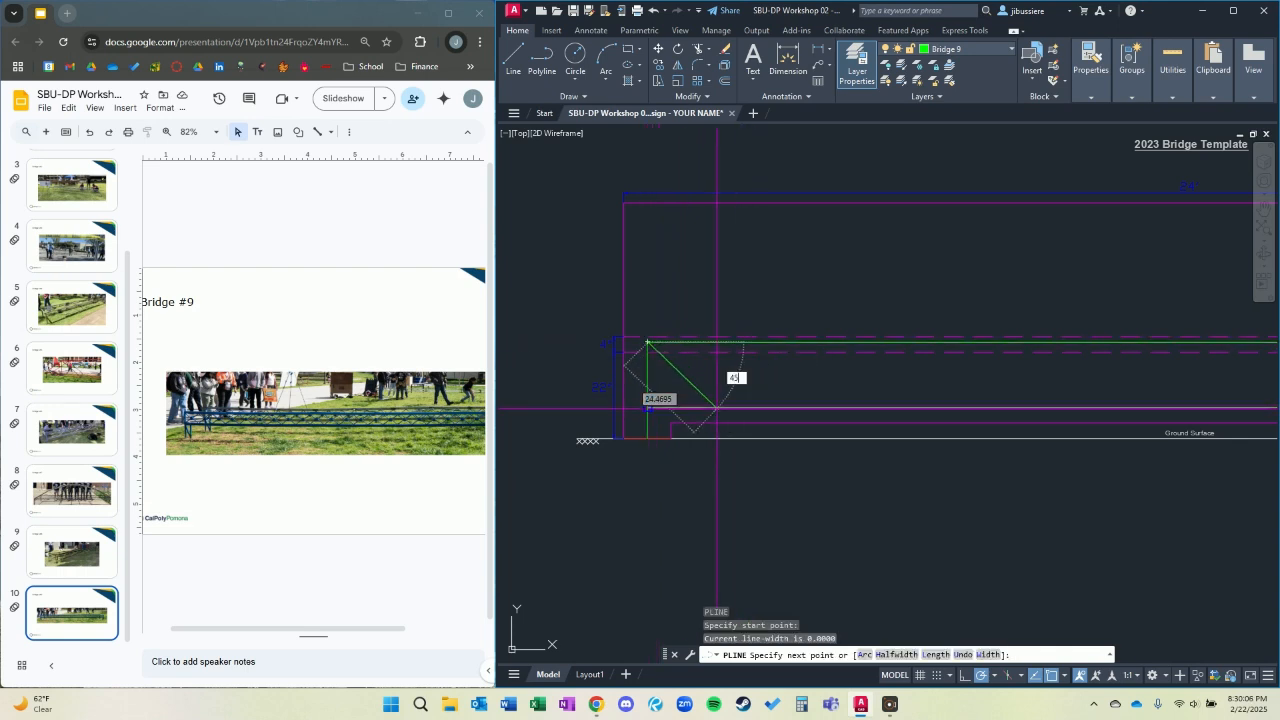
{"action": "type", "text": "n"}
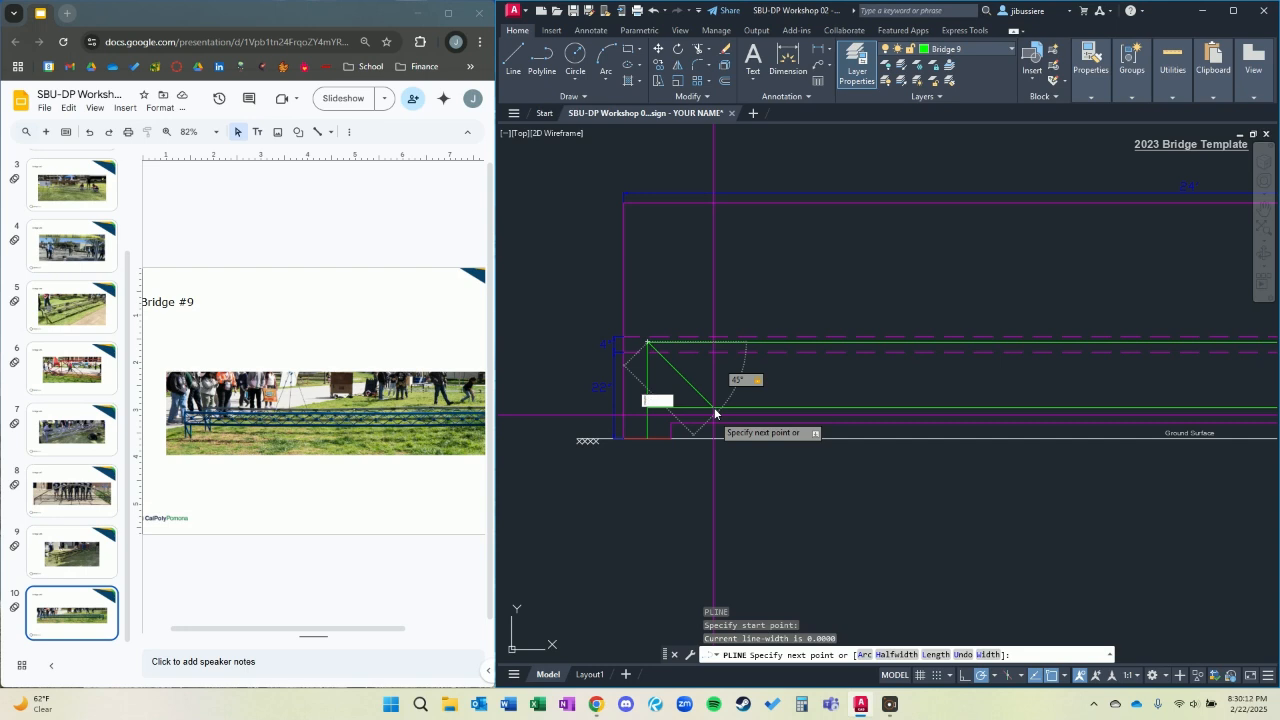
{"action": "scroll", "coordinate": [717, 411], "scroll_direction": "up", "scroll_amount": 4}
{"action": "key", "text": "Escape"}
{"action": "left_click", "coordinate": [652, 323]}
{"action": "left_click", "coordinate": [649, 338]}
{"action": "type", "text": "ex"}
{"action": "key", "text": "Return"}
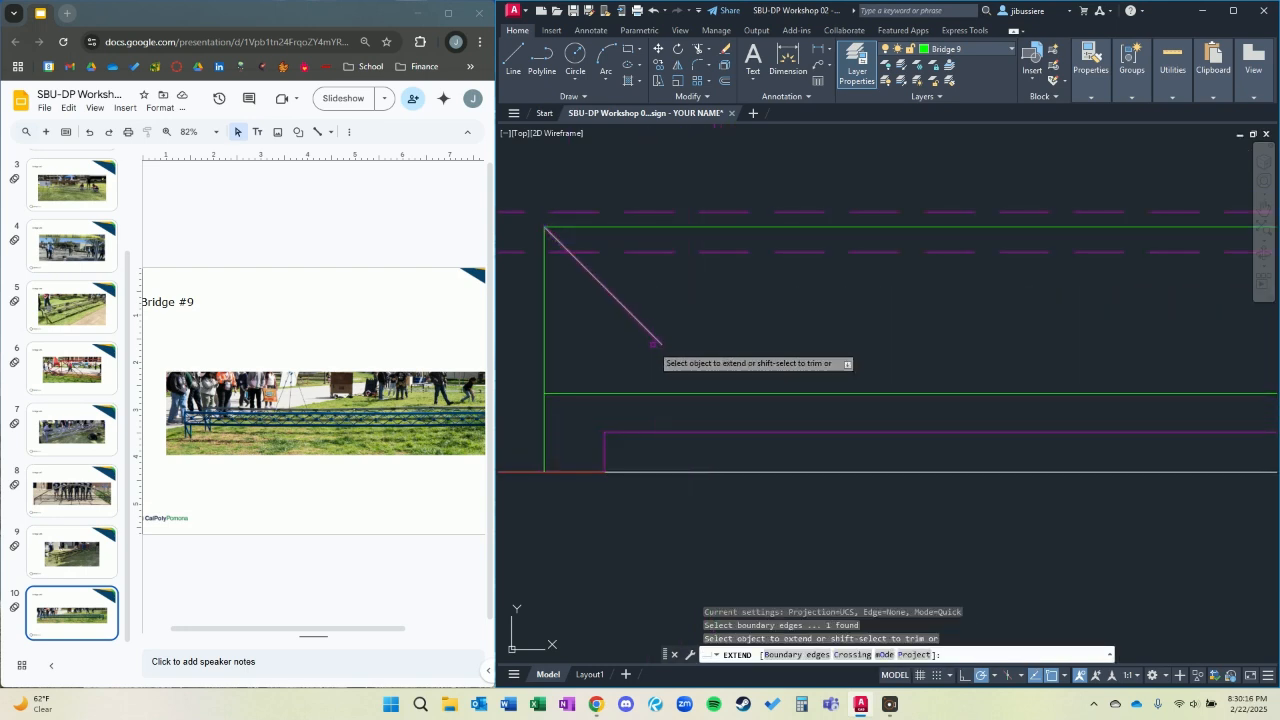
{"action": "key", "text": "Escape"}
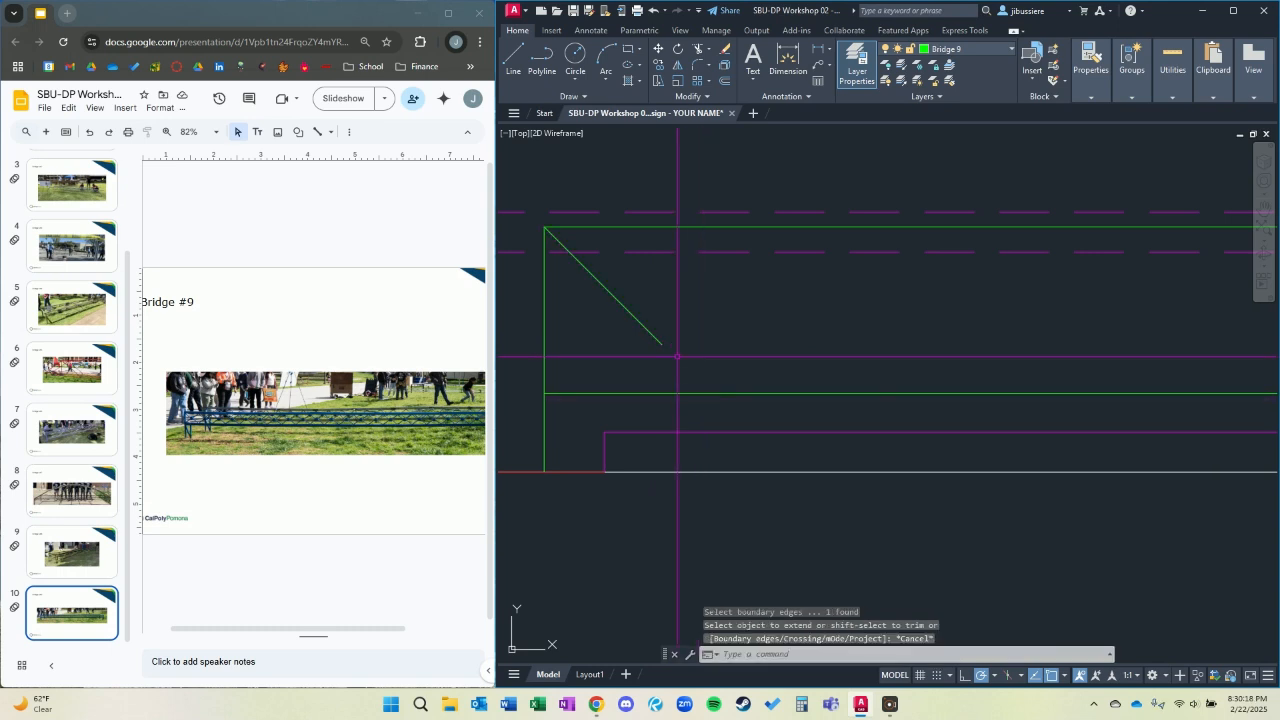
{"action": "left_click", "coordinate": [644, 325]}
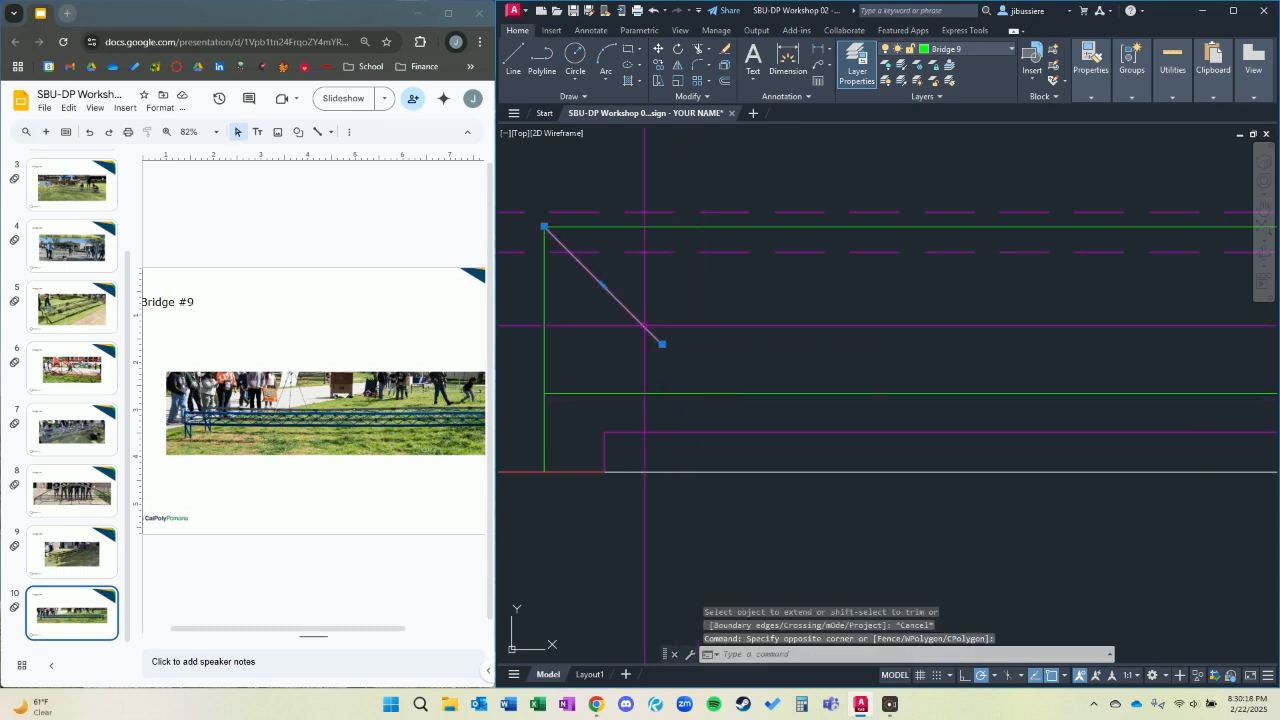
{"action": "key", "text": "Escape"}
{"action": "key", "text": "Escape"}
Extend the short diagonal to the bottom chord, using the chord as the boundary edge.
{"action": "left_click", "coordinate": [694, 382]}
{"action": "type", "text": "ex"}
{"action": "key", "text": "Return"}
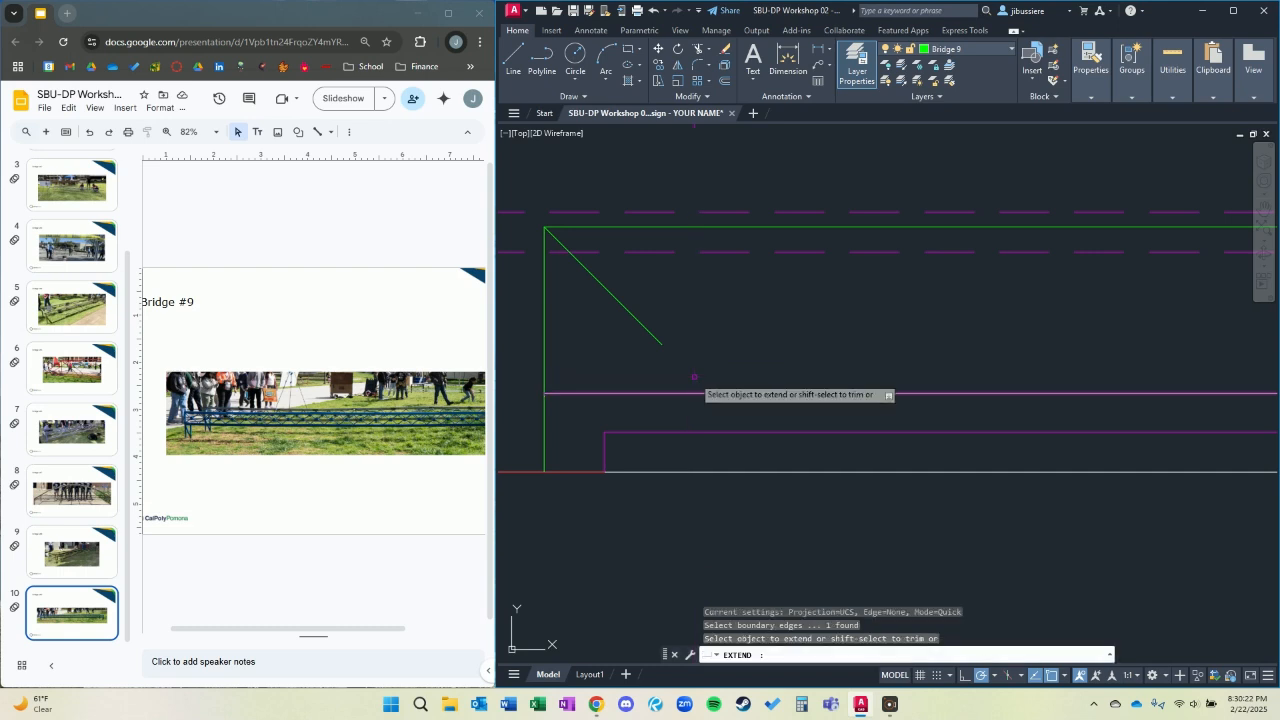
{"action": "left_click", "coordinate": [658, 343]}
{"action": "key", "text": "Escape"}
Mirror the diagonal about a vertical line through its midpoint, keeping the original to form an X brace.
{"action": "left_click", "coordinate": [622, 306]}
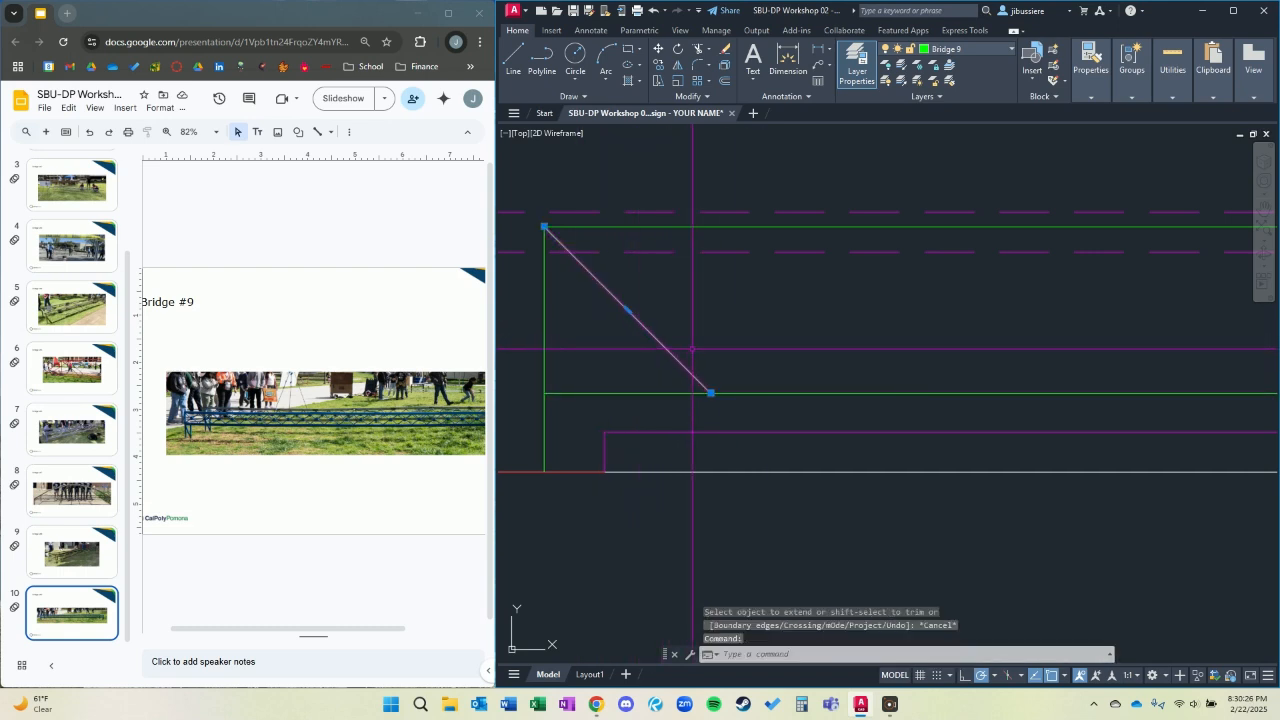
{"action": "type", "text": "mi"}
{"action": "key", "text": "Return"}
{"action": "left_click", "coordinate": [627, 310]}
{"action": "left_click", "coordinate": [625, 292]}
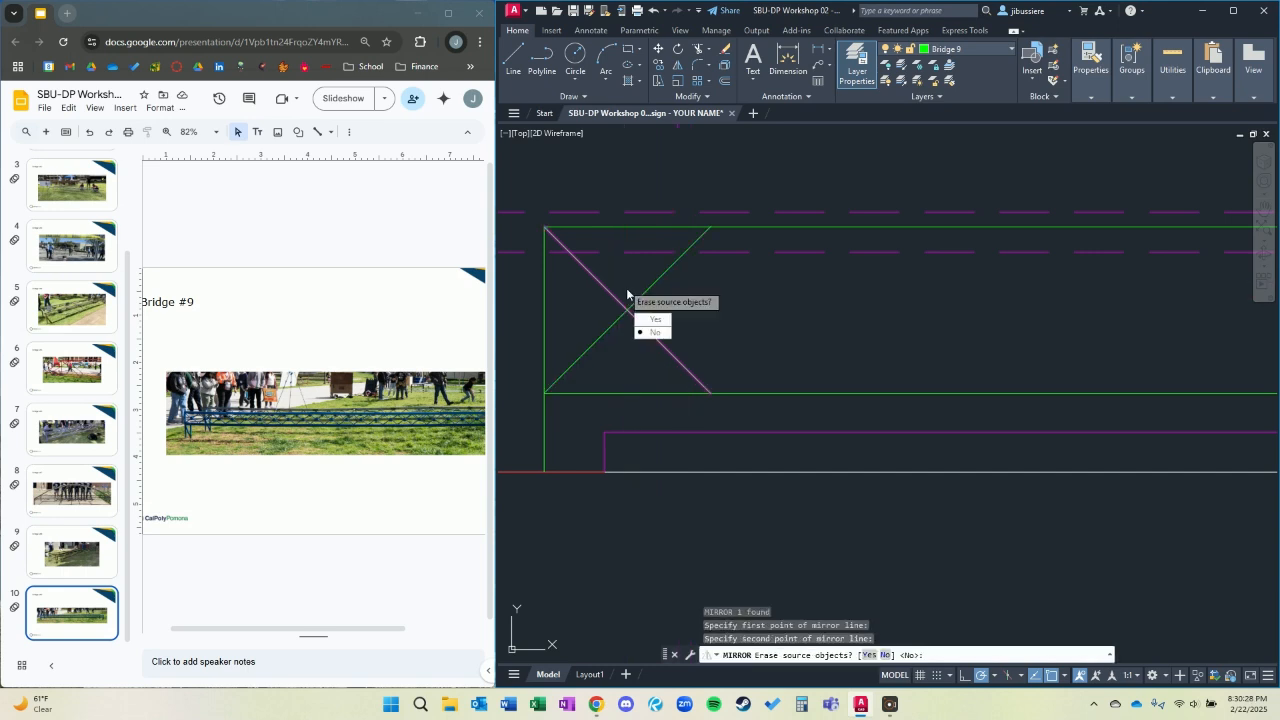
{"action": "left_click", "coordinate": [652, 331]}
{"action": "key", "text": "Escape"}
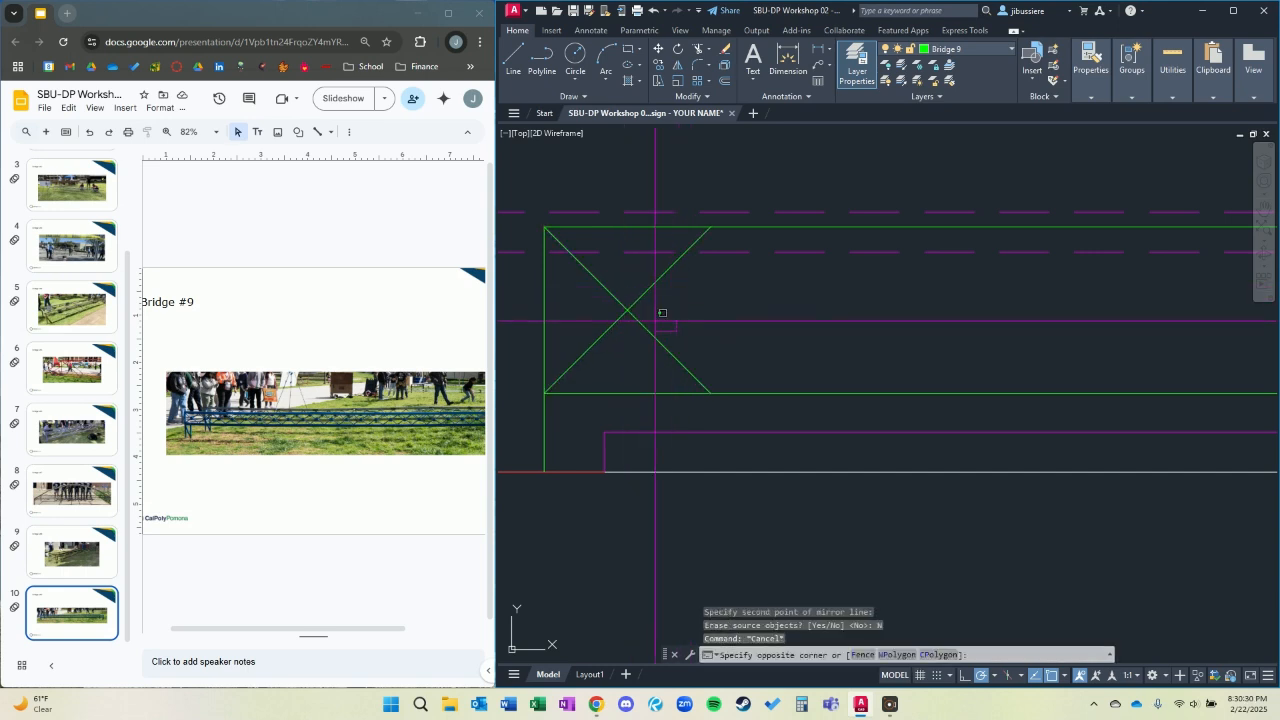
Copy the X brace four times end to end along the chords, using its lower-left corner as the base point.
{"action": "left_click", "coordinate": [657, 314]}
{"action": "left_click", "coordinate": [583, 322]}
{"action": "type", "text": "co"}
{"action": "key", "text": "Return"}
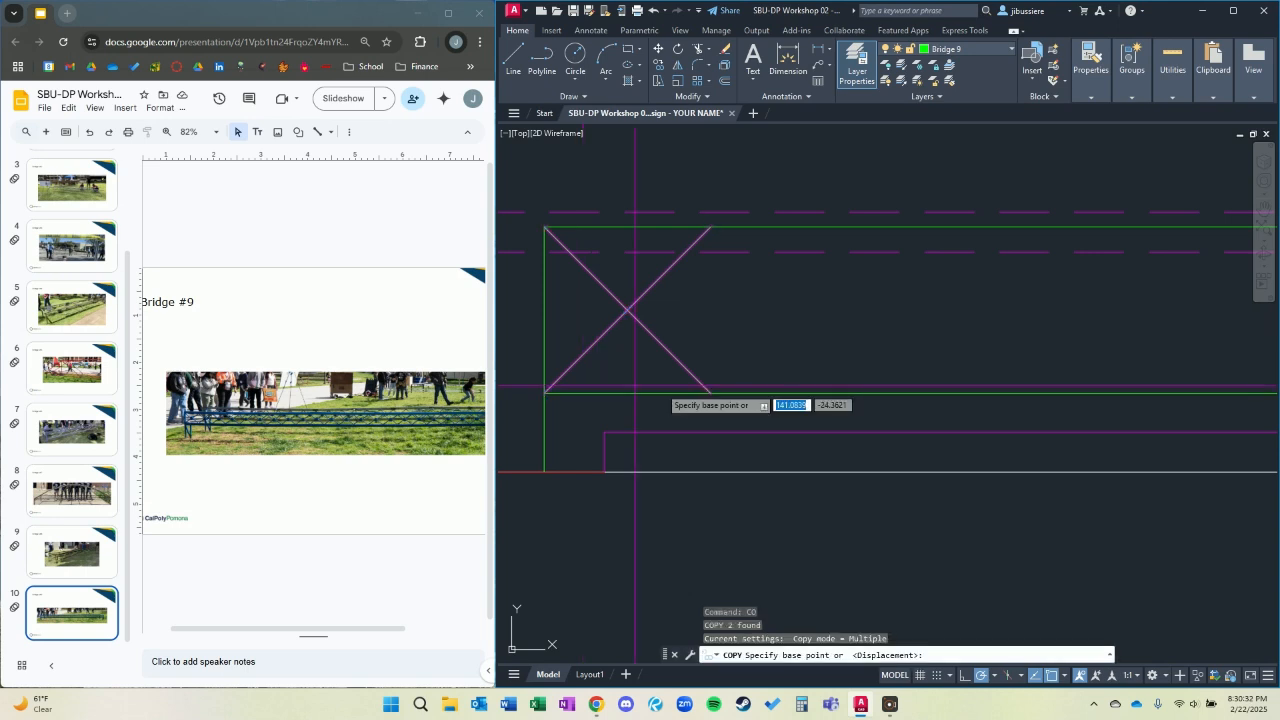
{"action": "left_click", "coordinate": [544, 392]}
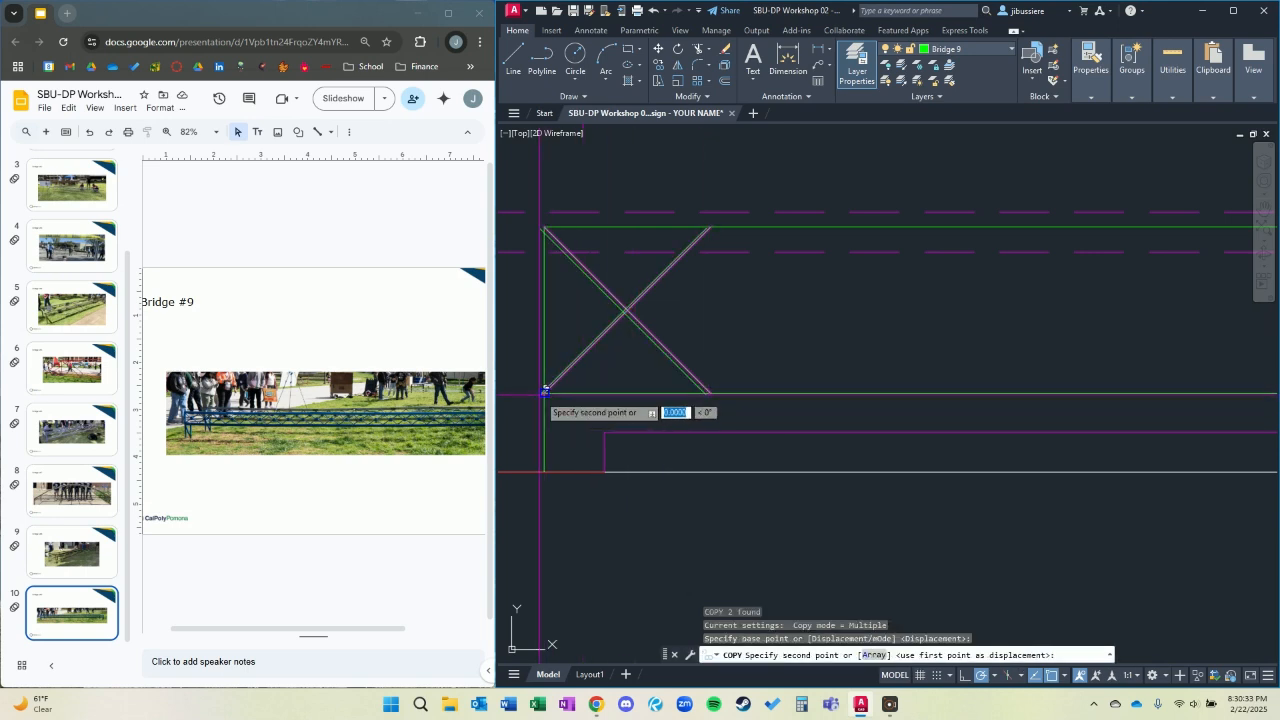
{"action": "left_click", "coordinate": [710, 392]}
{"action": "left_click", "coordinate": [877, 393]}
{"action": "middle_click_drag", "start_coordinate": [1054, 379], "coordinate": [828, 370]}
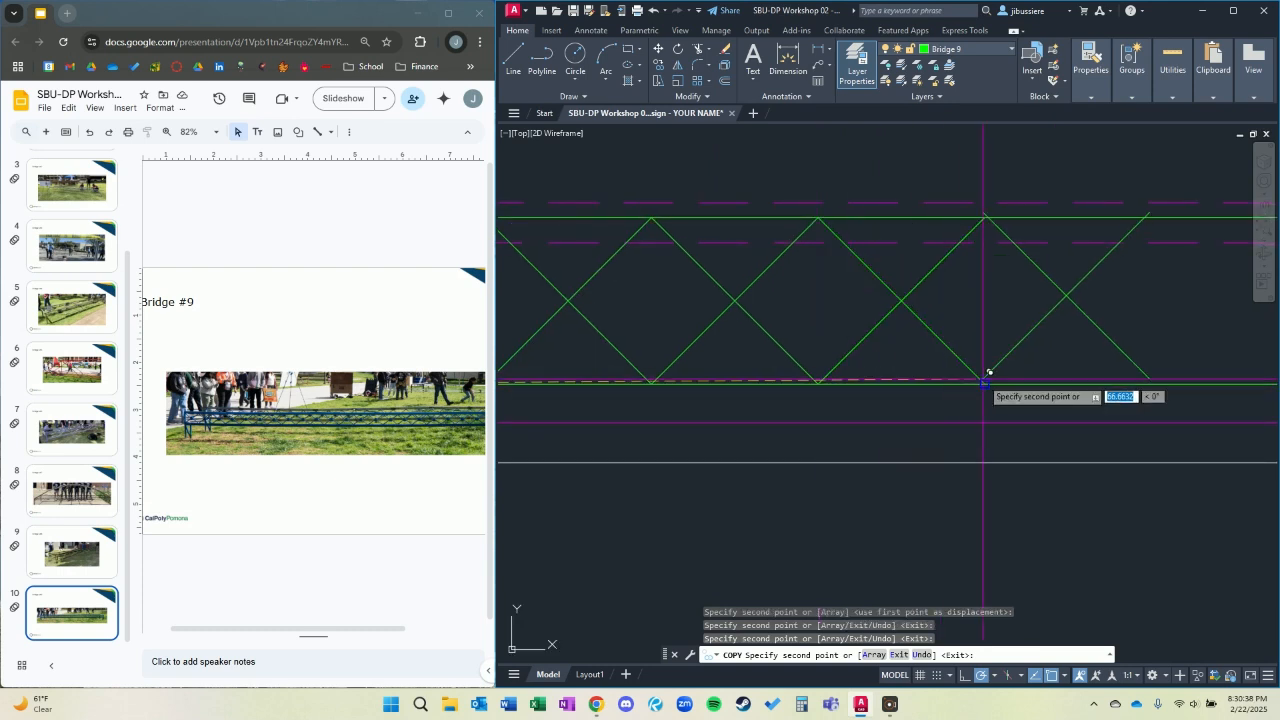
{"action": "left_click", "coordinate": [985, 383]}
{"action": "scroll", "coordinate": [1000, 380], "scroll_direction": "down", "scroll_amount": 4}
{"action": "key", "text": "Escape"}
Copy the five X braces as a group twice more, end to end toward the right leg.
{"action": "left_click", "coordinate": [1046, 378]}
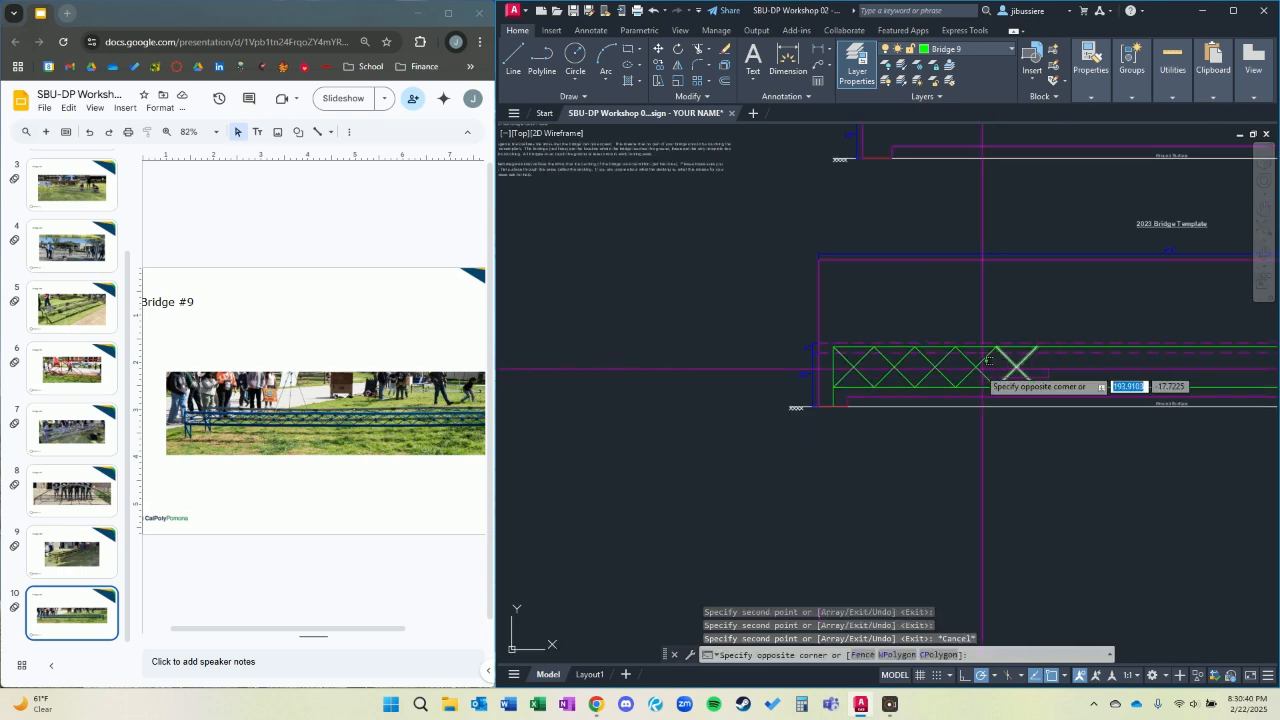
{"action": "left_click", "coordinate": [837, 370]}
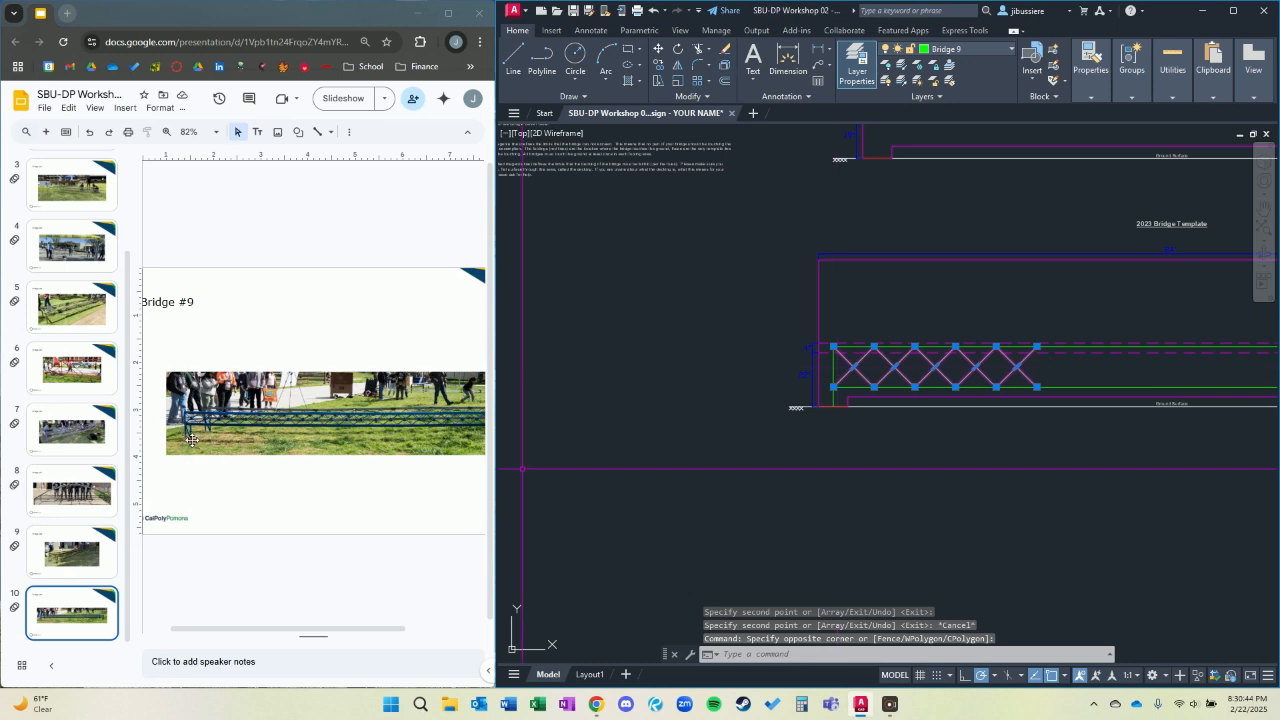
{"action": "middle_click_drag", "start_coordinate": [1122, 412], "coordinate": [955, 402]}
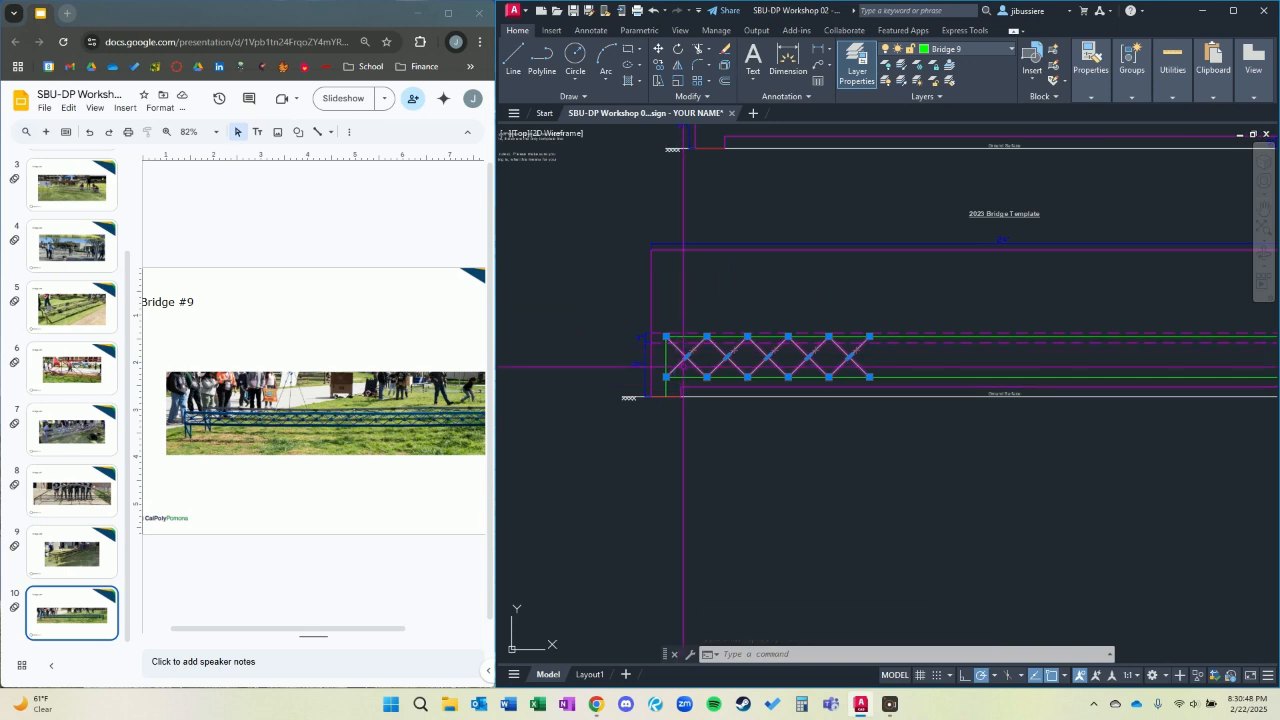
{"action": "type", "text": "co"}
{"action": "key", "text": "Return"}
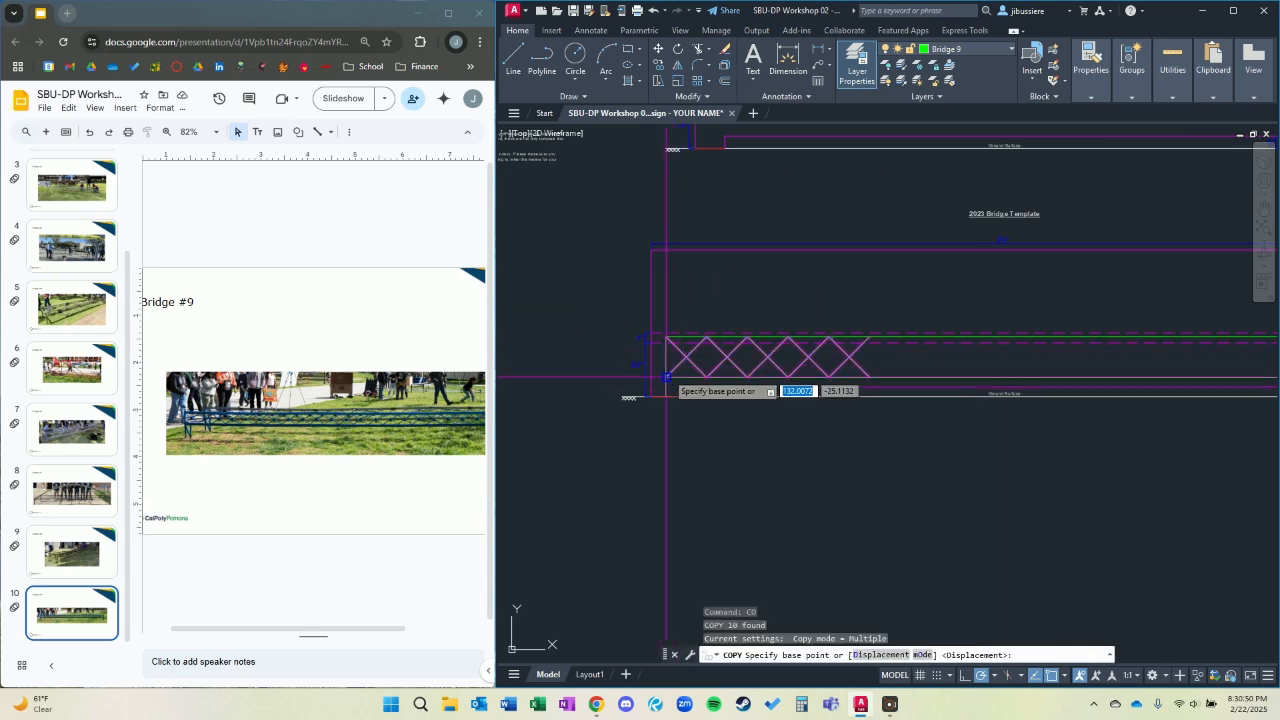
{"action": "left_click", "coordinate": [668, 377]}
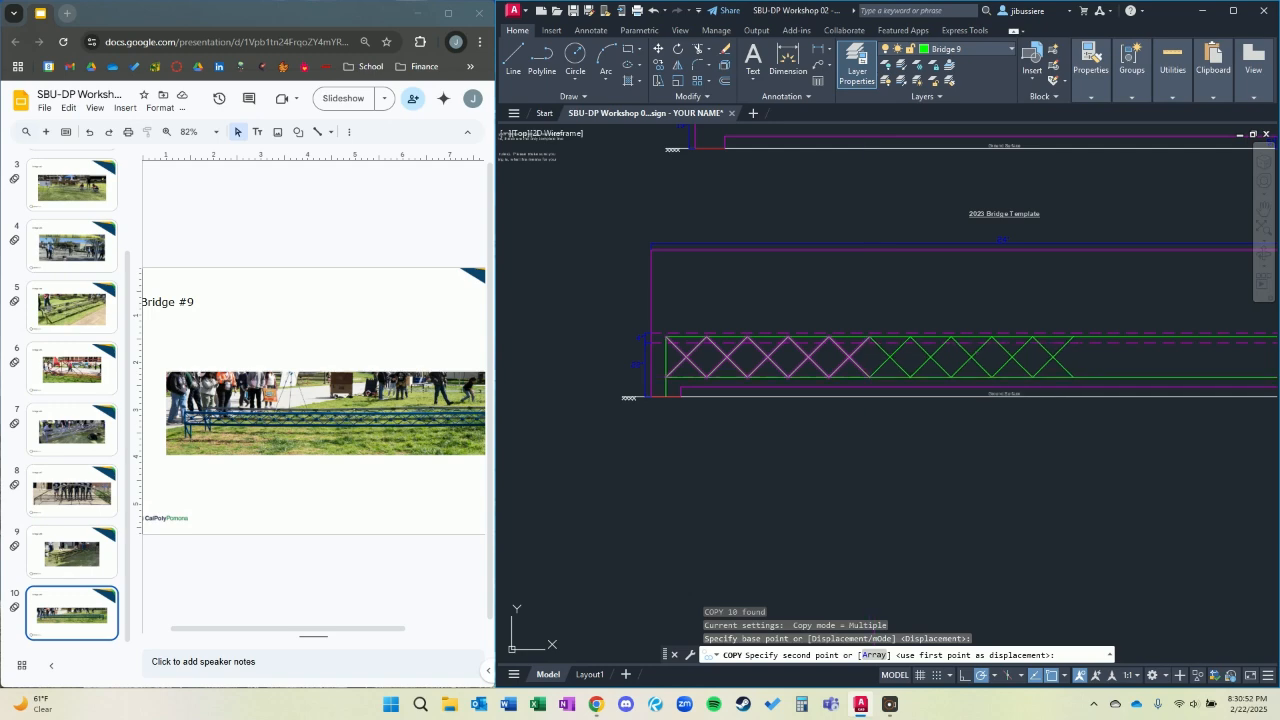
{"action": "left_click", "coordinate": [875, 376]}
{"action": "scroll", "coordinate": [903, 381], "scroll_direction": "up", "scroll_amount": 5}
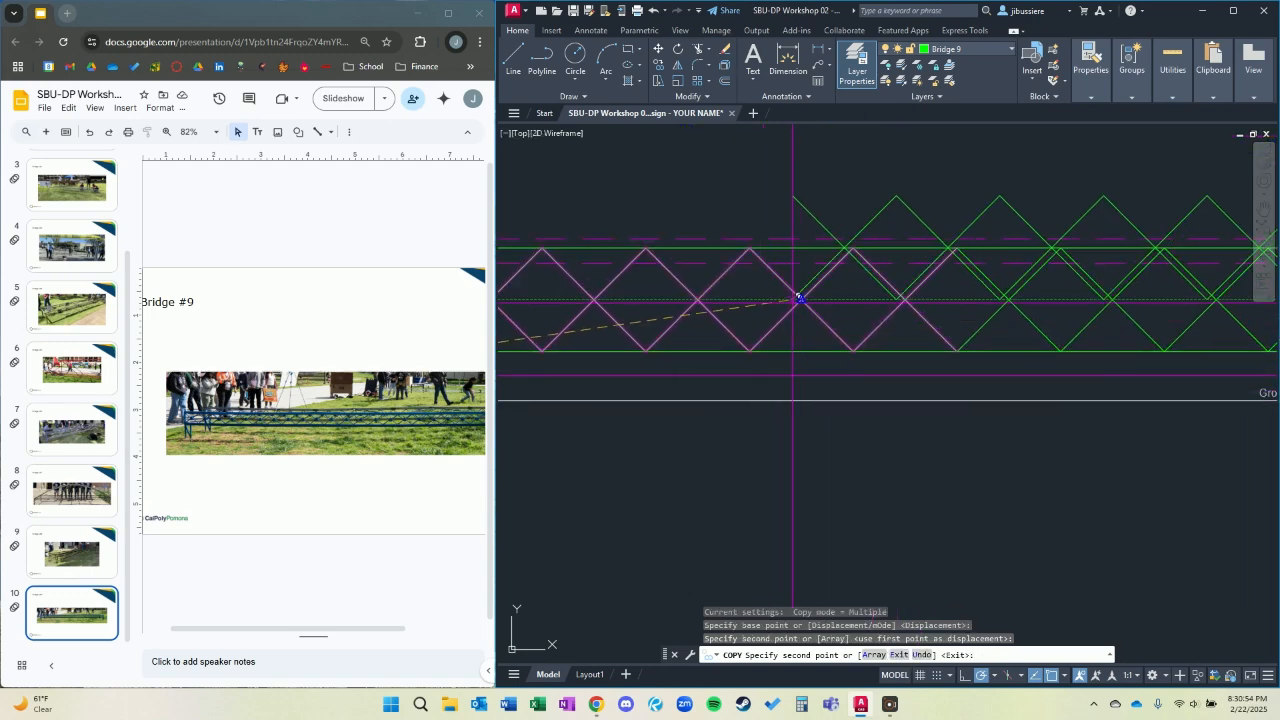
{"action": "scroll", "coordinate": [1066, 366], "scroll_direction": "down", "scroll_amount": 6}
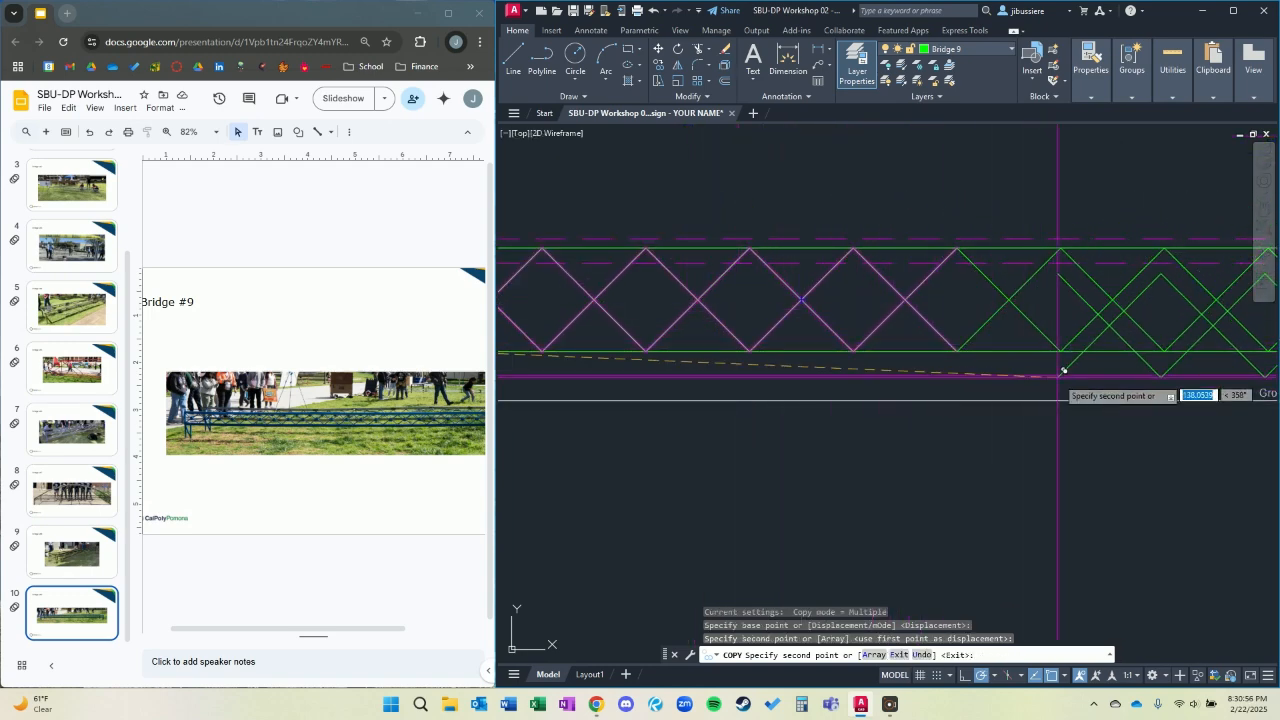
{"action": "scroll", "coordinate": [976, 381], "scroll_direction": "up", "scroll_amount": 6}
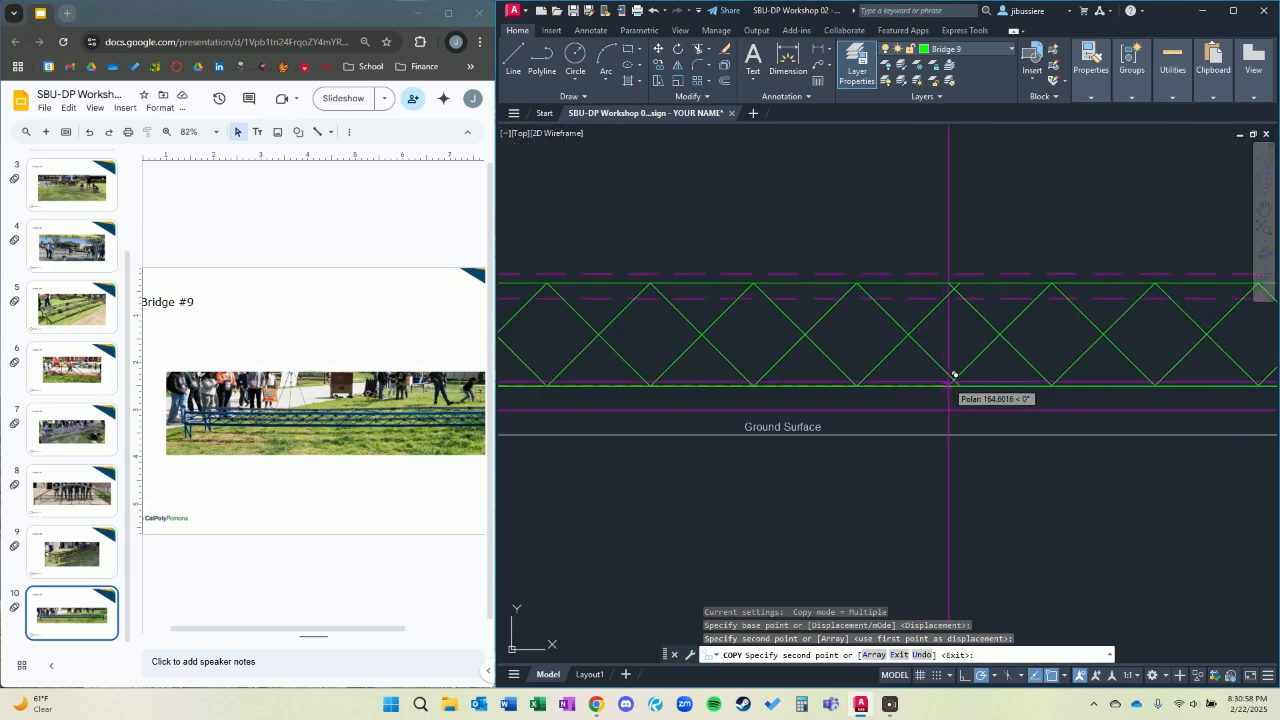
{"action": "scroll", "coordinate": [975, 395], "scroll_direction": "down", "scroll_amount": 4}
{"action": "key", "text": "Escape"}
Copy the last X brace once more, placing it directly beside itself toward the right leg.
{"action": "scroll", "coordinate": [985, 410], "scroll_direction": "up", "scroll_amount": 3}
{"action": "left_click", "coordinate": [985, 410]}
{"action": "left_click", "coordinate": [877, 382]}
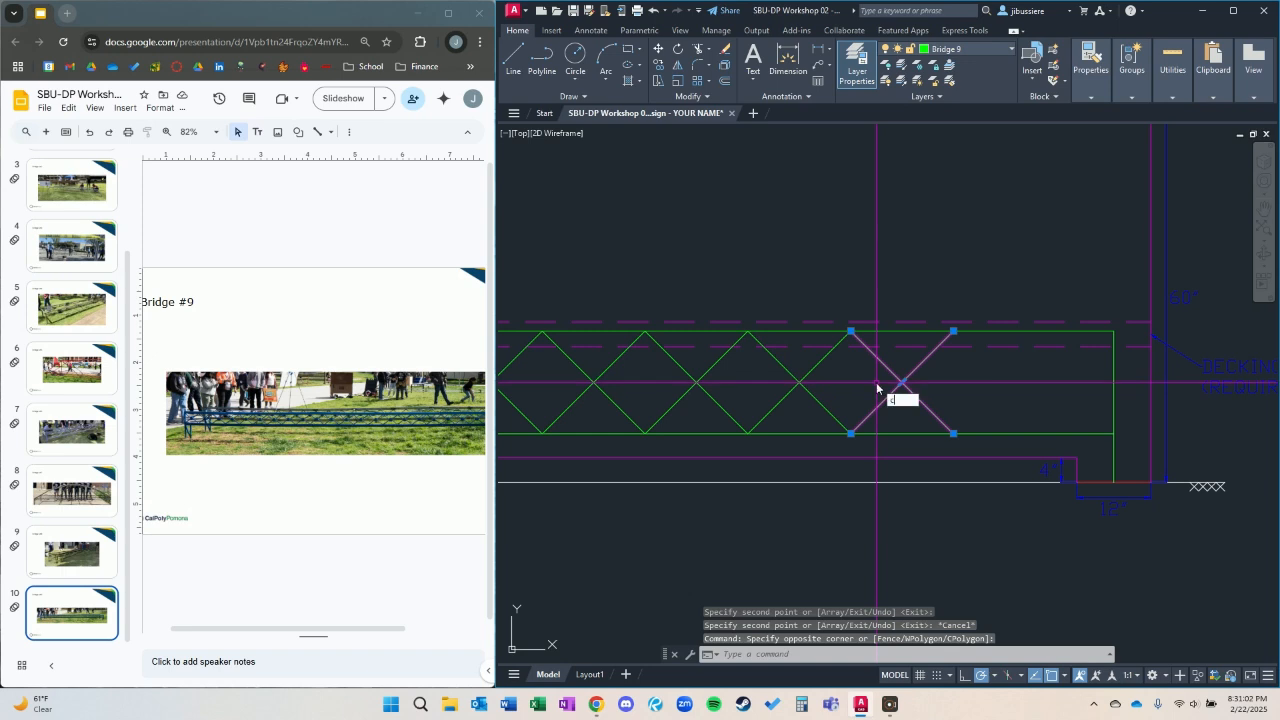
{"action": "key", "text": "Return"}
{"action": "left_click", "coordinate": [852, 433]}
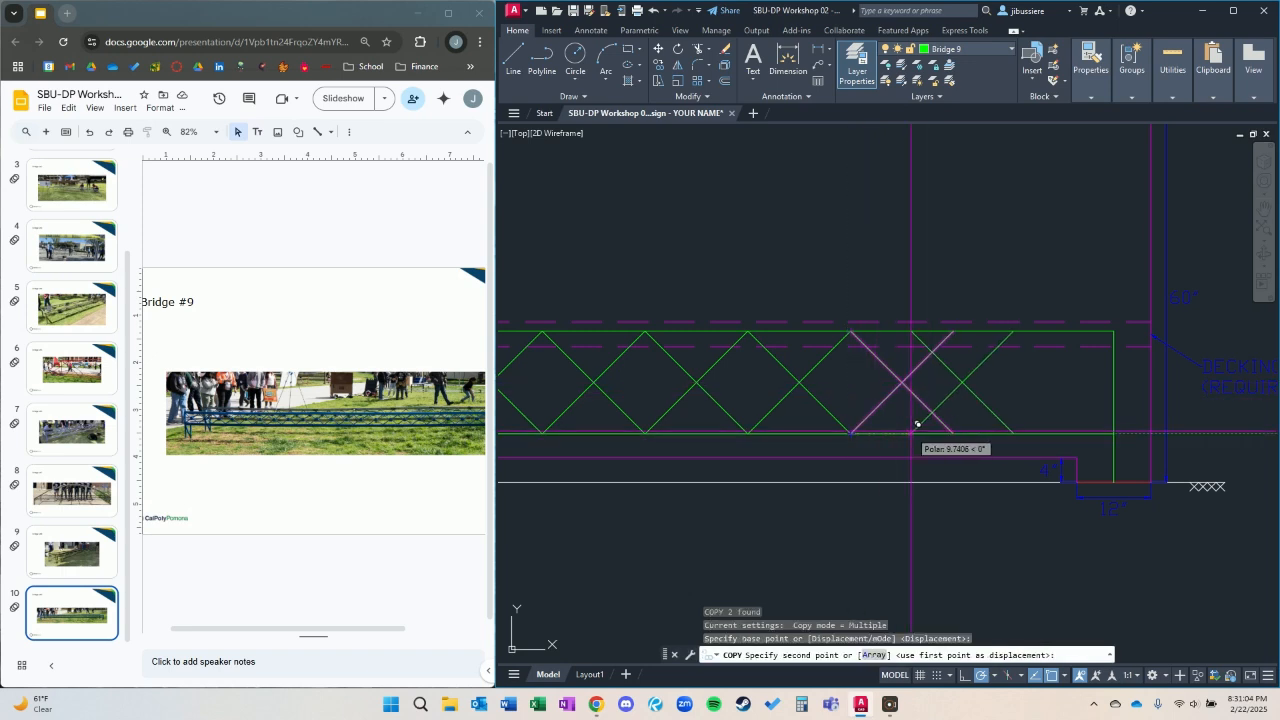
{"action": "left_click", "coordinate": [955, 424]}
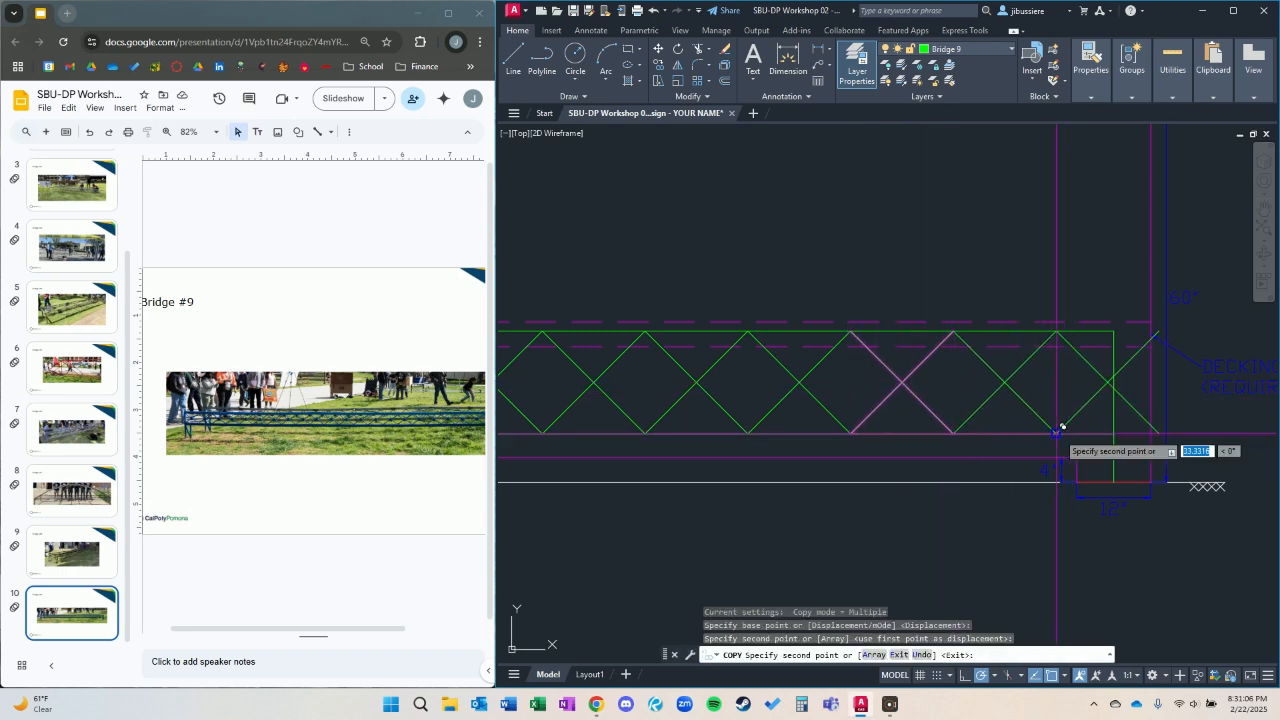
{"action": "key", "text": "Escape"}
Stretch the right leg inward within its footing and shorten the bottom chord's right end to meet it.
{"action": "left_click", "coordinate": [1139, 448]}
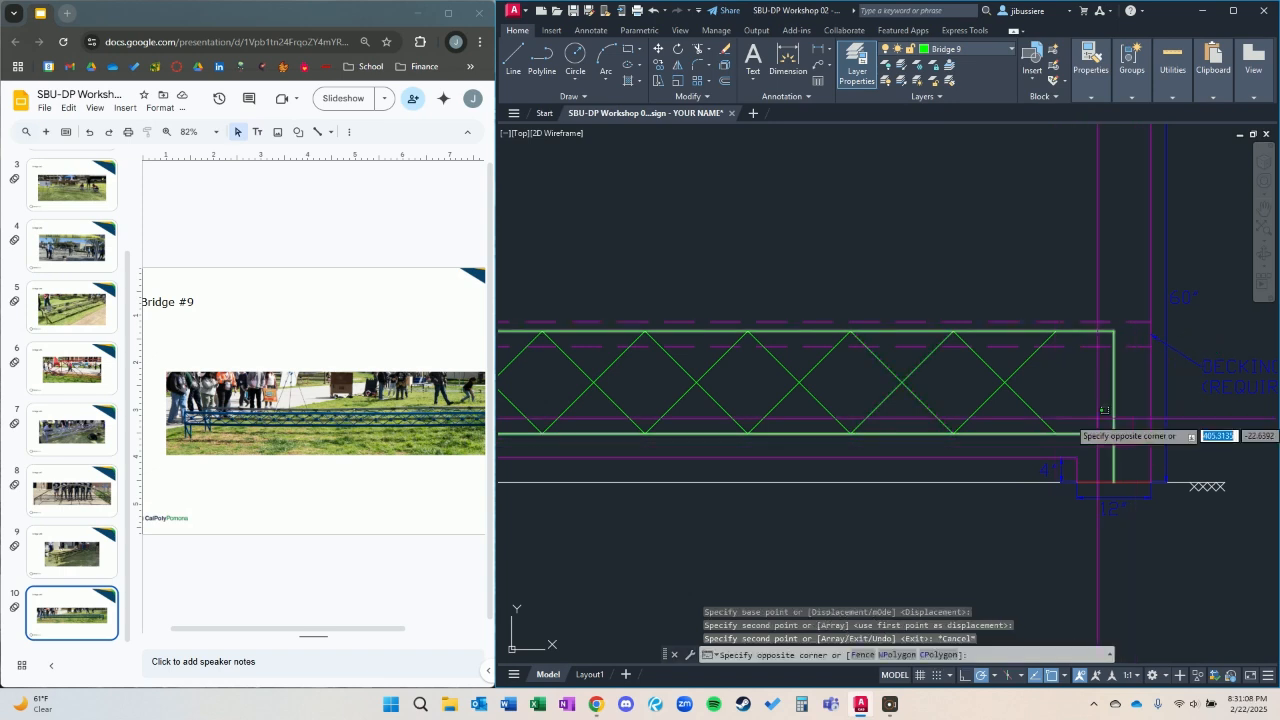
{"action": "left_click", "coordinate": [1098, 418]}
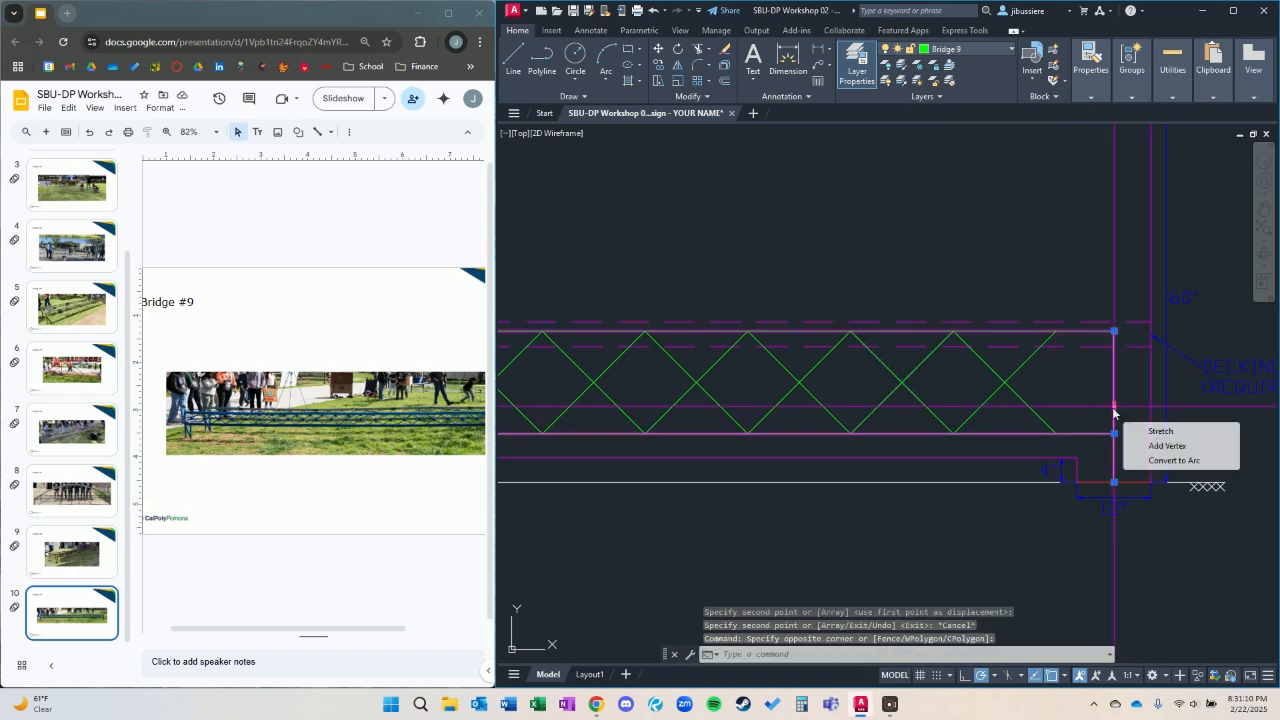
{"action": "left_click", "coordinate": [1114, 407]}
{"action": "left_click", "coordinate": [1090, 407]}
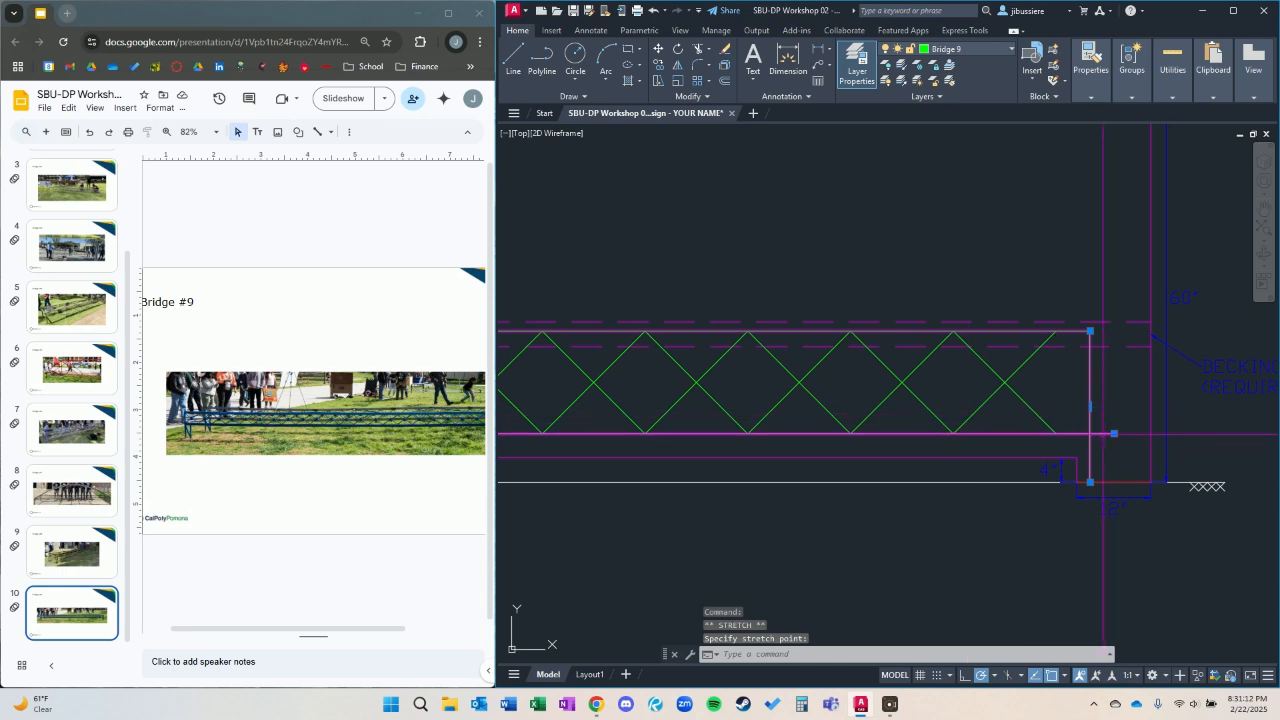
{"action": "key", "text": "Escape"}
{"action": "left_click", "coordinate": [1114, 433]}
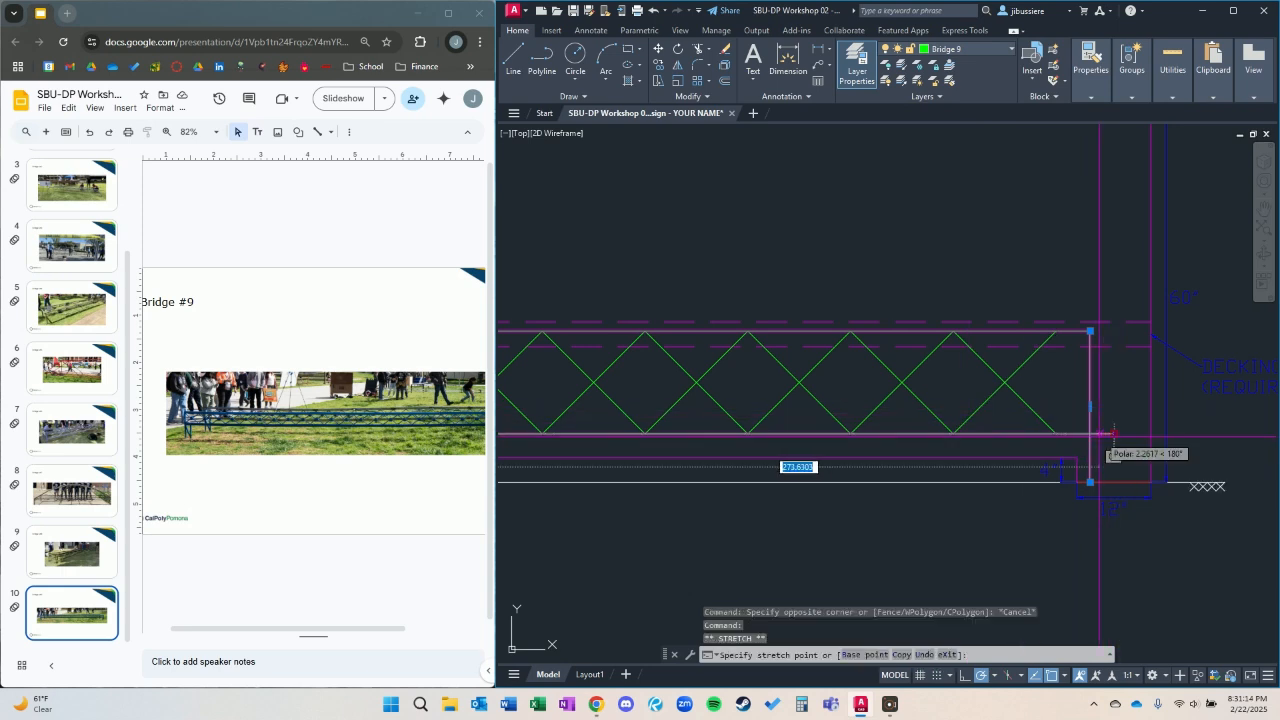
{"action": "left_click", "coordinate": [1090, 433]}
{"action": "left_click", "coordinate": [1070, 388]}
{"action": "key", "text": "Escape"}
{"action": "key", "text": "Escape"}
Move all the X braces so the last one's lower-right corner meets the right leg at the bottom chord.
{"action": "left_click", "coordinate": [1030, 395]}
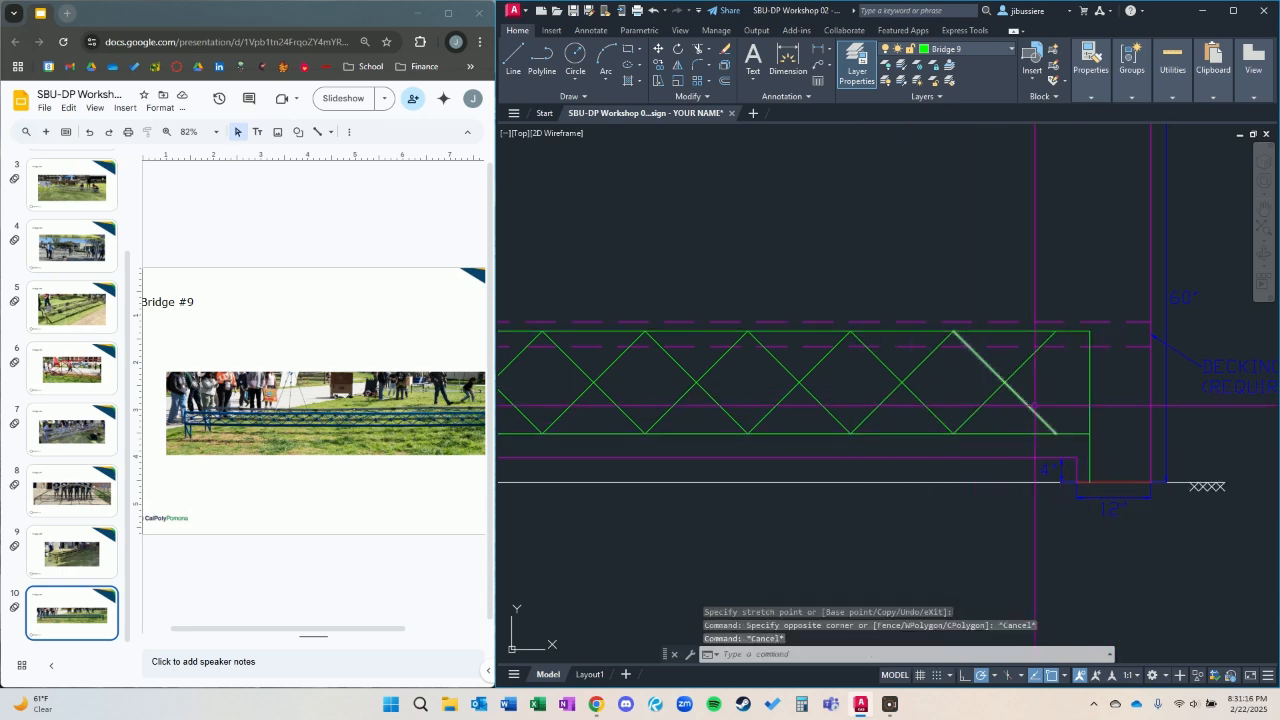
{"action": "scroll", "coordinate": [800, 395], "scroll_direction": "down", "scroll_amount": 7}
{"action": "scroll", "coordinate": [660, 385], "scroll_direction": "up", "scroll_amount": 3}
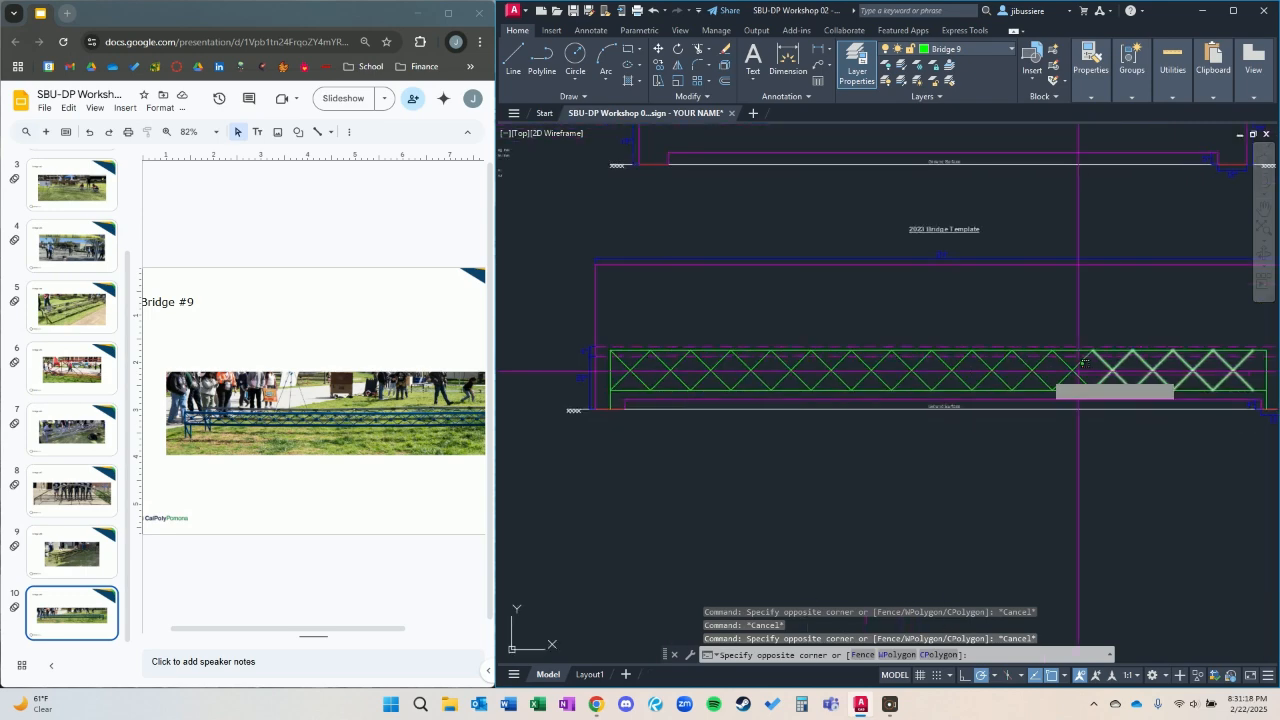
{"action": "left_click", "coordinate": [624, 373]}
{"action": "scroll", "coordinate": [1136, 386], "scroll_direction": "up", "scroll_amount": 2}
{"action": "middle_click_drag", "start_coordinate": [1207, 410], "coordinate": [836, 441]}
{"action": "type", "text": "m"}
{"action": "key", "text": "Return"}
{"action": "scroll", "coordinate": [948, 423], "scroll_direction": "up", "scroll_amount": 2}
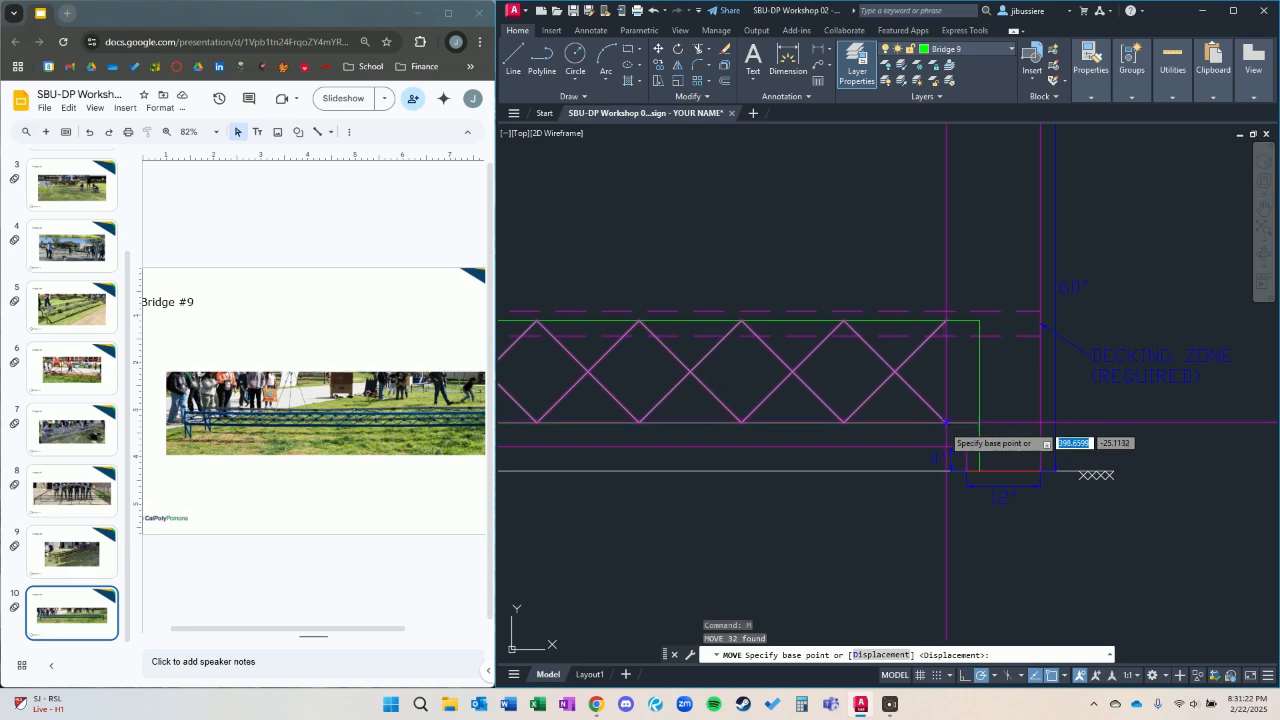
{"action": "left_click", "coordinate": [945, 422]}
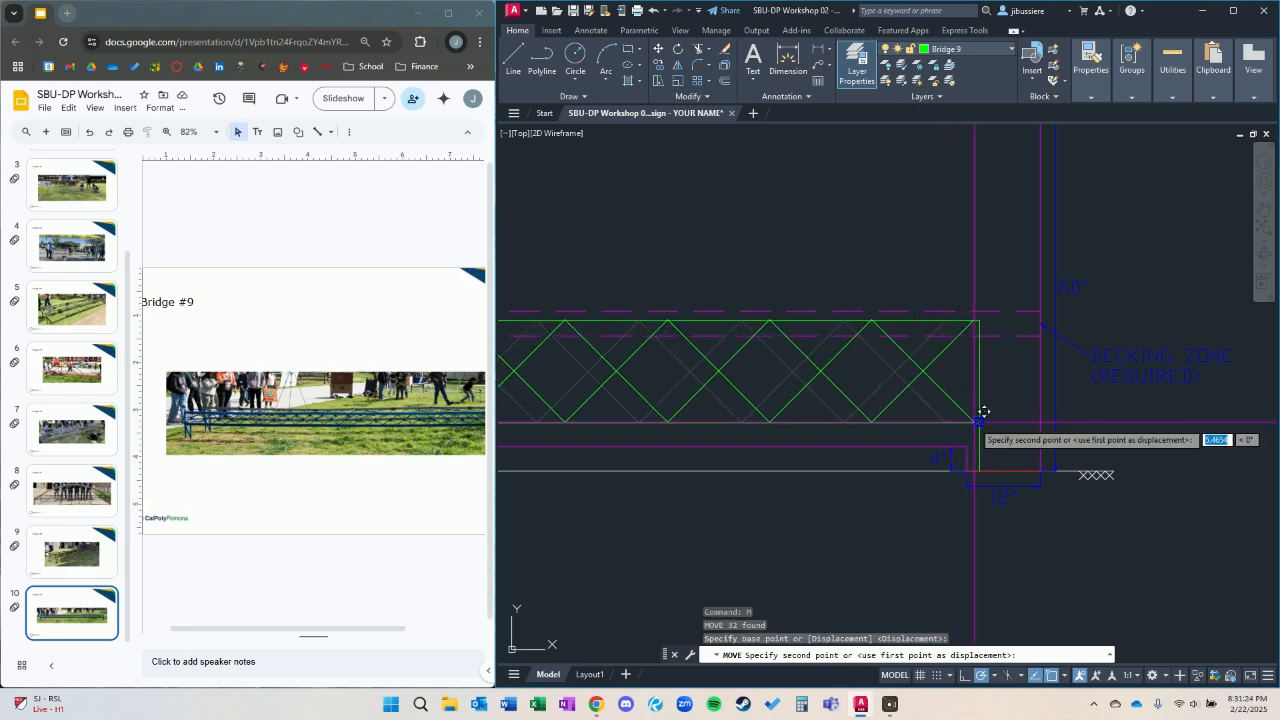
{"action": "left_click", "coordinate": [981, 421]}
{"action": "scroll", "coordinate": [981, 421], "scroll_direction": "down", "scroll_amount": 5}
{"action": "scroll", "coordinate": [804, 378], "scroll_direction": "up", "scroll_amount": 5}
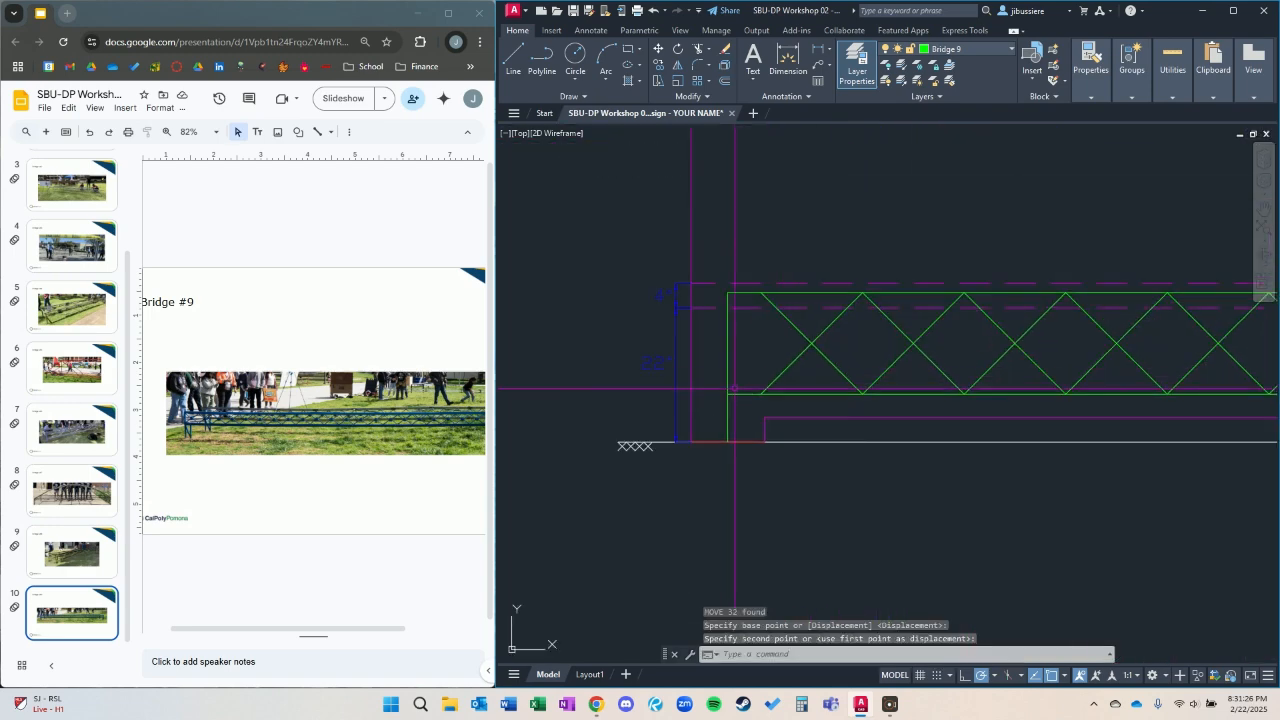
Stretch the left leg inward to the first X brace and shorten the bottom chord's left end to match.
{"action": "left_click", "coordinate": [743, 387]}
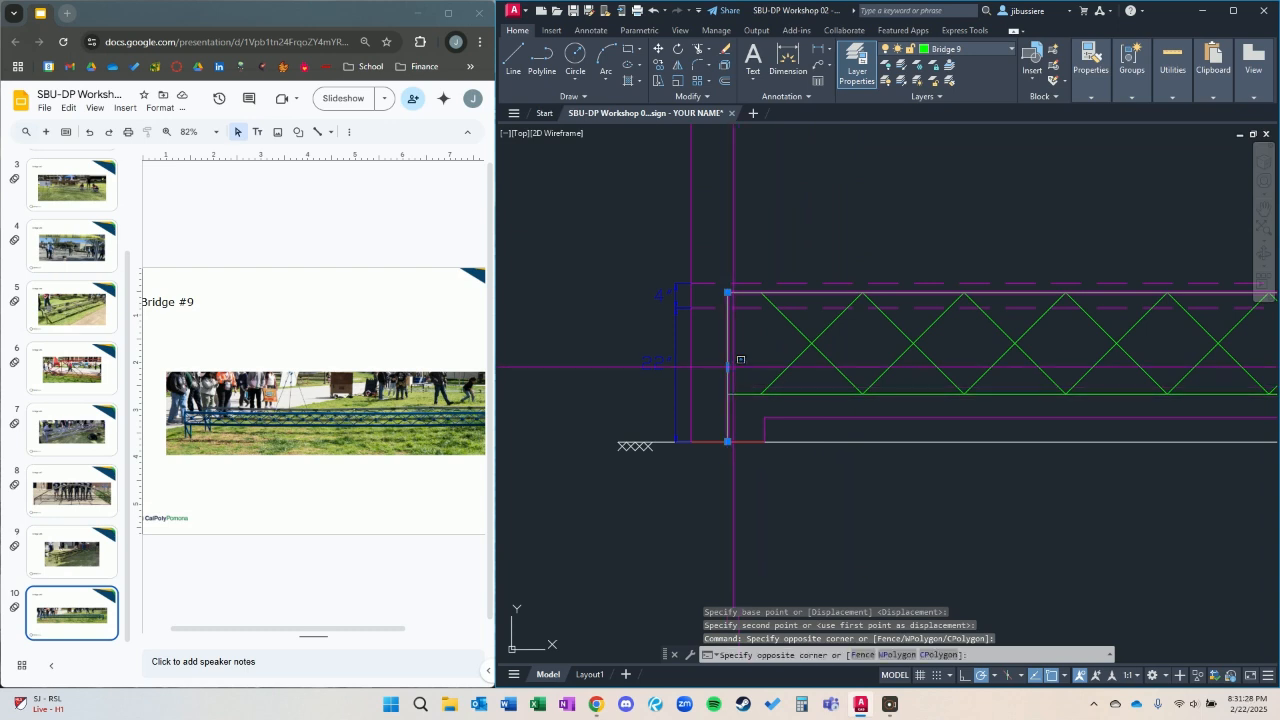
{"action": "key", "text": "Escape"}
{"action": "left_click", "coordinate": [727, 368]}
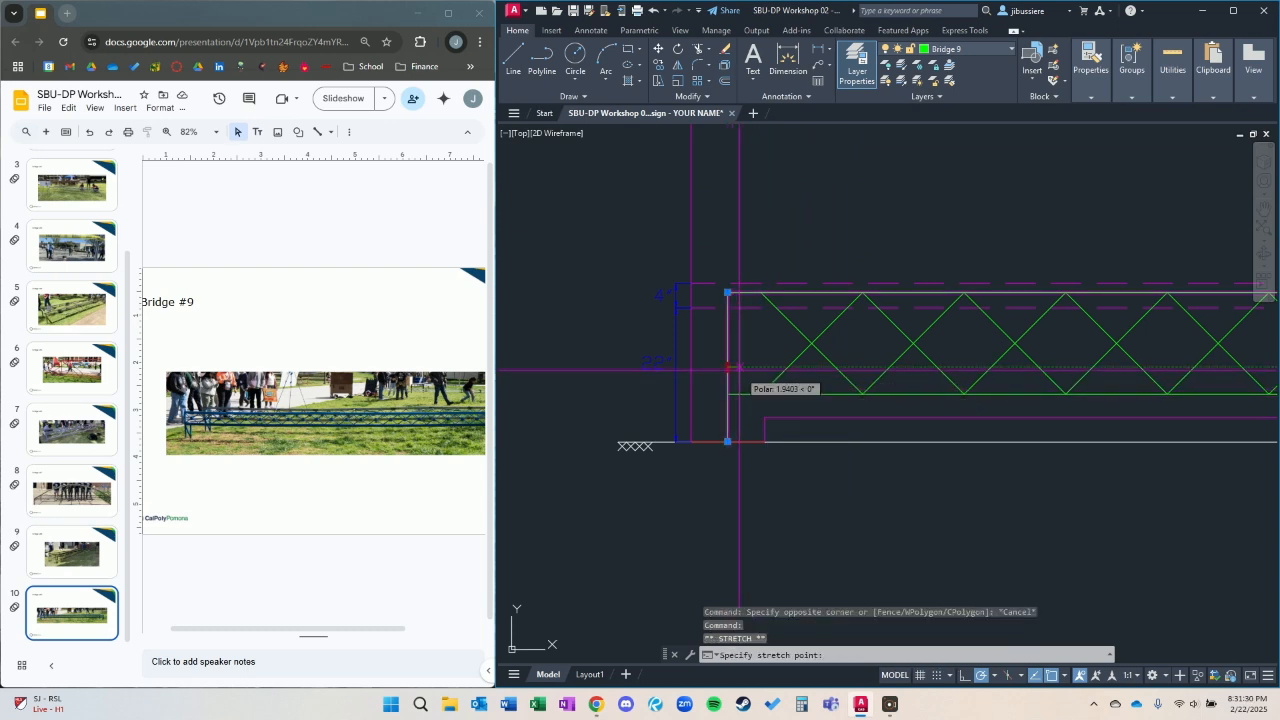
{"action": "left_click", "coordinate": [761, 392]}
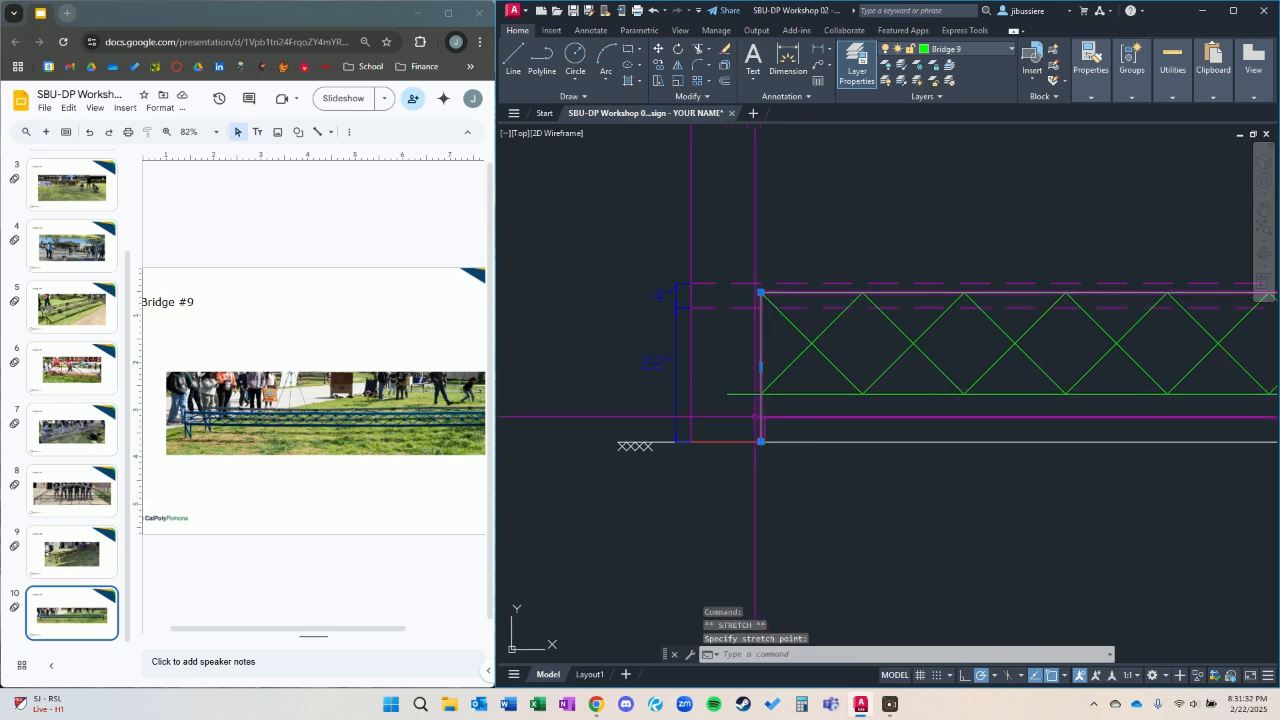
{"action": "scroll", "coordinate": [756, 412], "scroll_direction": "up", "scroll_amount": 2}
{"action": "key", "text": "Escape"}
{"action": "left_click", "coordinate": [710, 381]}
{"action": "left_click", "coordinate": [710, 381]}
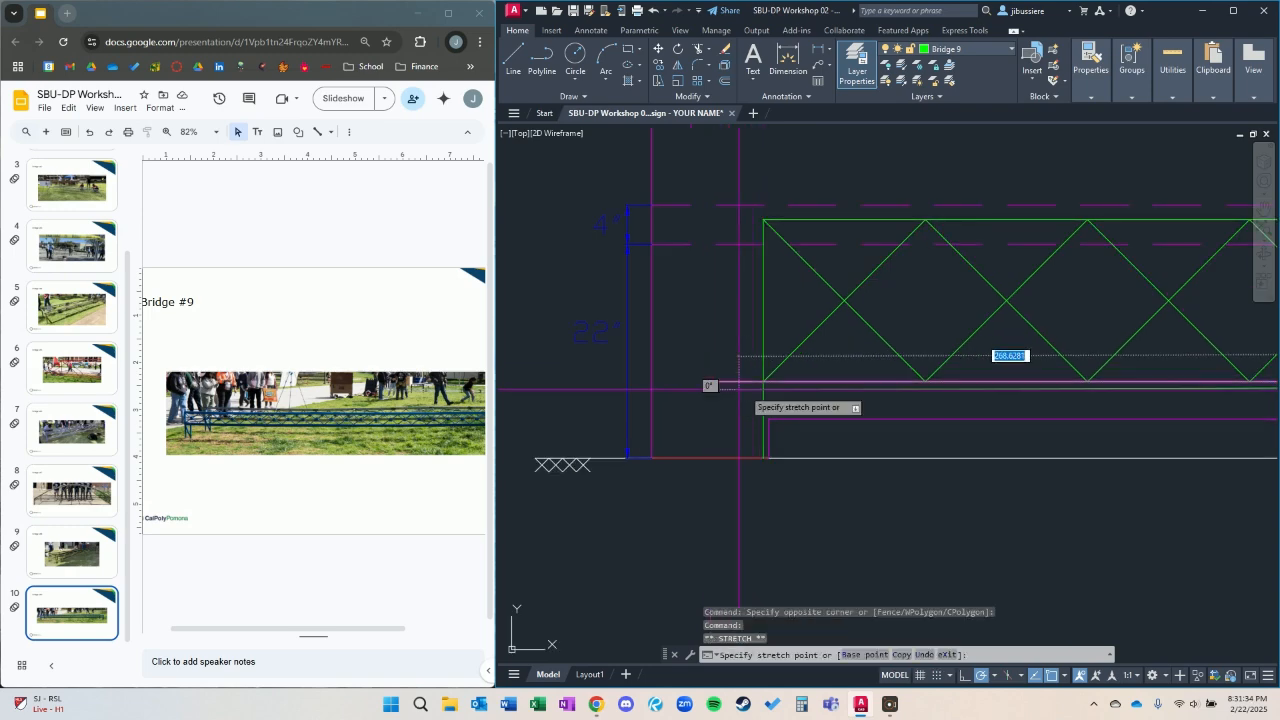
{"action": "key", "text": "Escape"}
{"action": "scroll", "coordinate": [859, 406], "scroll_direction": "down", "scroll_amount": 5}
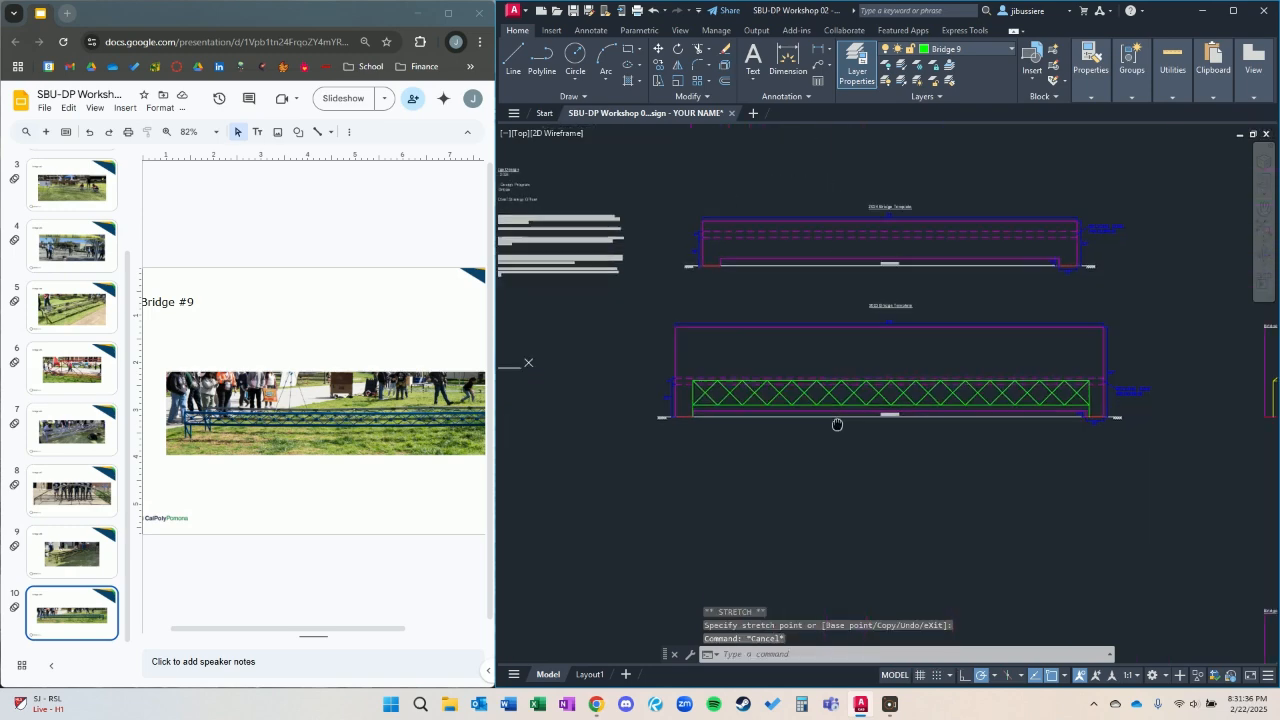
Join all the X brace diagonals of the truss into continuous polylines.
{"action": "scroll", "coordinate": [859, 406], "scroll_direction": "up", "scroll_amount": 2}
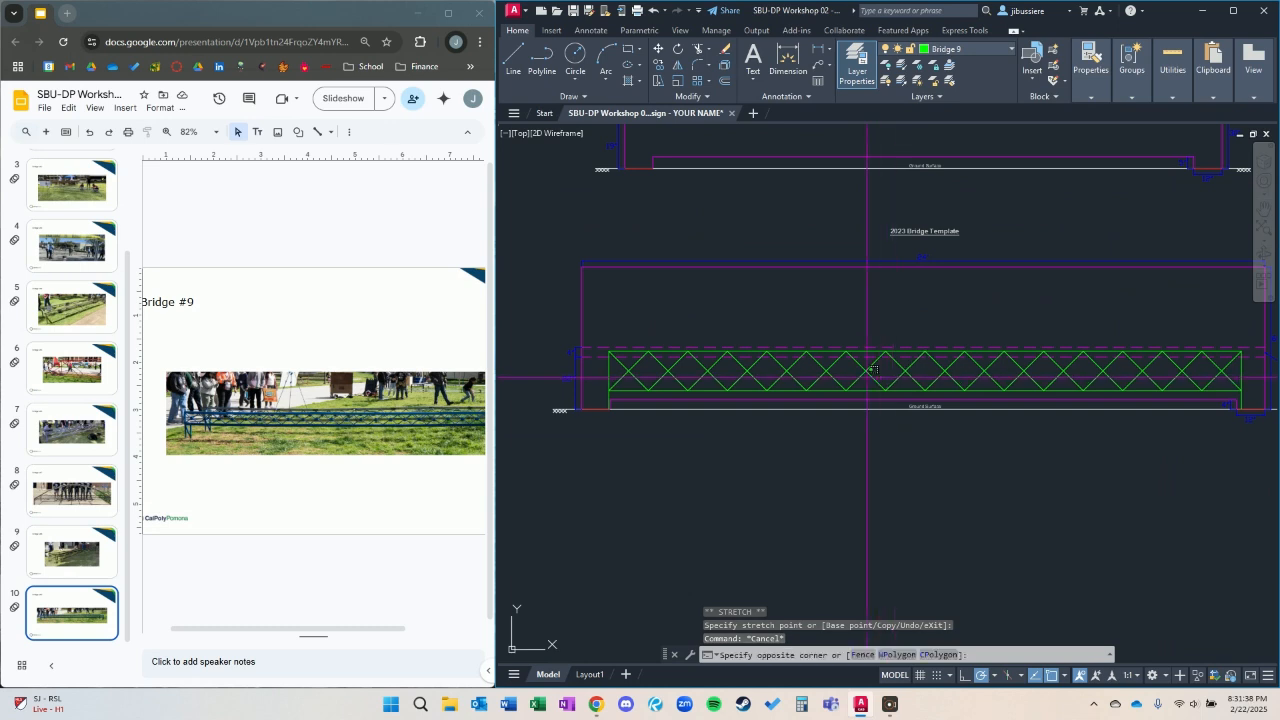
{"action": "left_click", "coordinate": [617, 380]}
{"action": "key", "text": "Escape"}
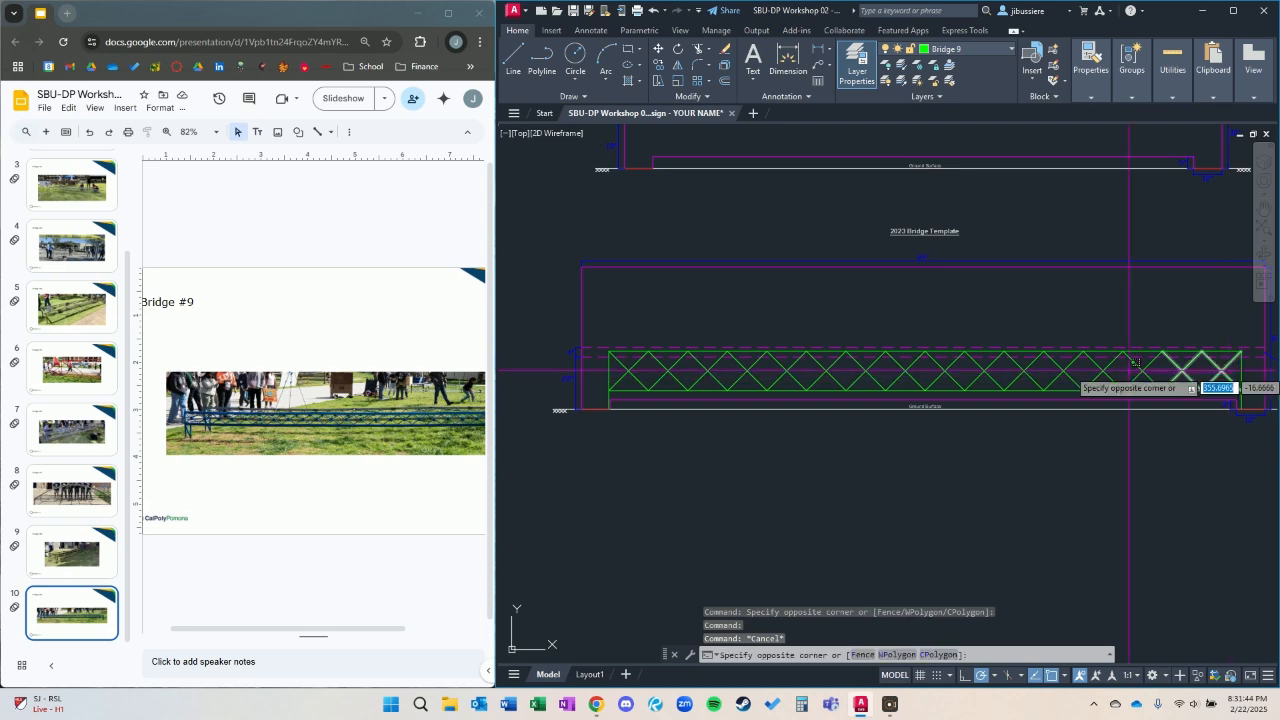
{"action": "left_click", "coordinate": [625, 360]}
{"action": "type", "text": "j"}
{"action": "key", "text": "Return"}
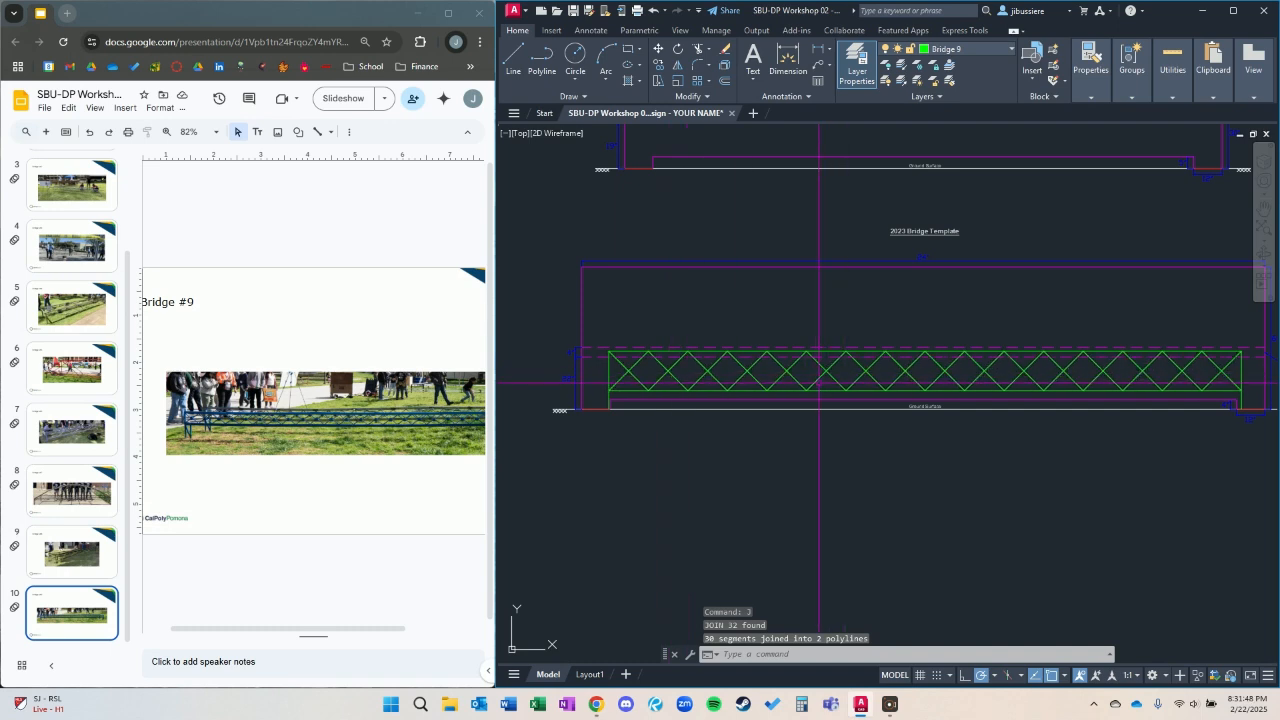
Select the whole bridge with Select Similar and move it from the 2023 template into the Bridge #9 box, aligned on the footing.
{"action": "left_click", "coordinate": [820, 373]}
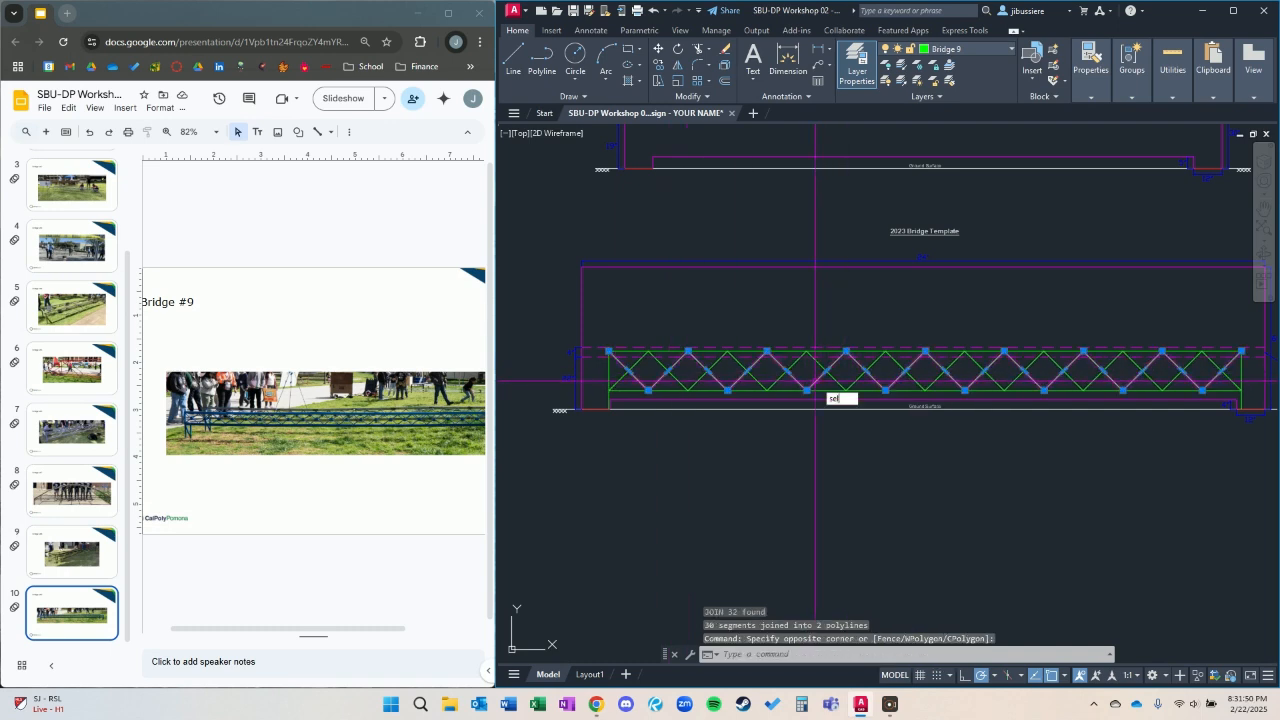
{"action": "type", "text": "sel"}
{"action": "key", "text": "Return"}
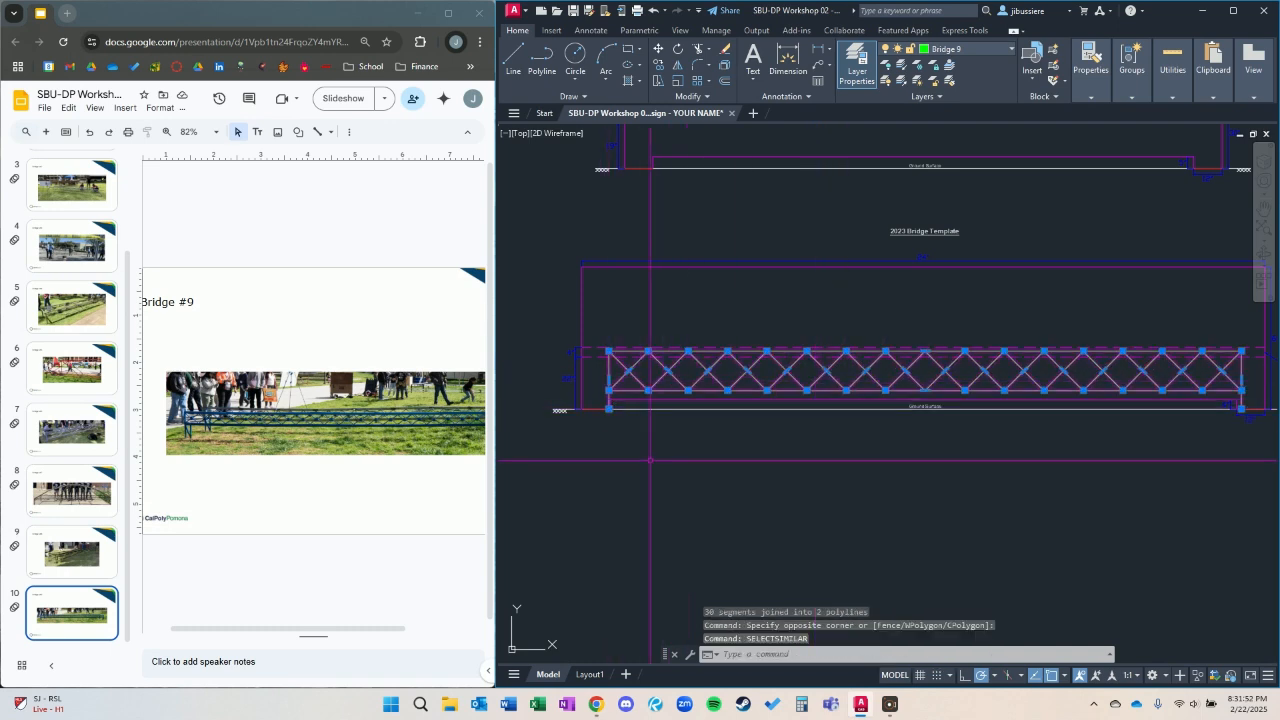
{"action": "scroll", "coordinate": [1115, 423], "scroll_direction": "up", "scroll_amount": 4}
{"action": "middle_click_drag", "start_coordinate": [1250, 411], "coordinate": [840, 399]}
{"action": "type", "text": "m"}
{"action": "key", "text": "Return"}
{"action": "left_click", "coordinate": [918, 382]}
{"action": "scroll", "coordinate": [1074, 457], "scroll_direction": "down", "scroll_amount": 5}
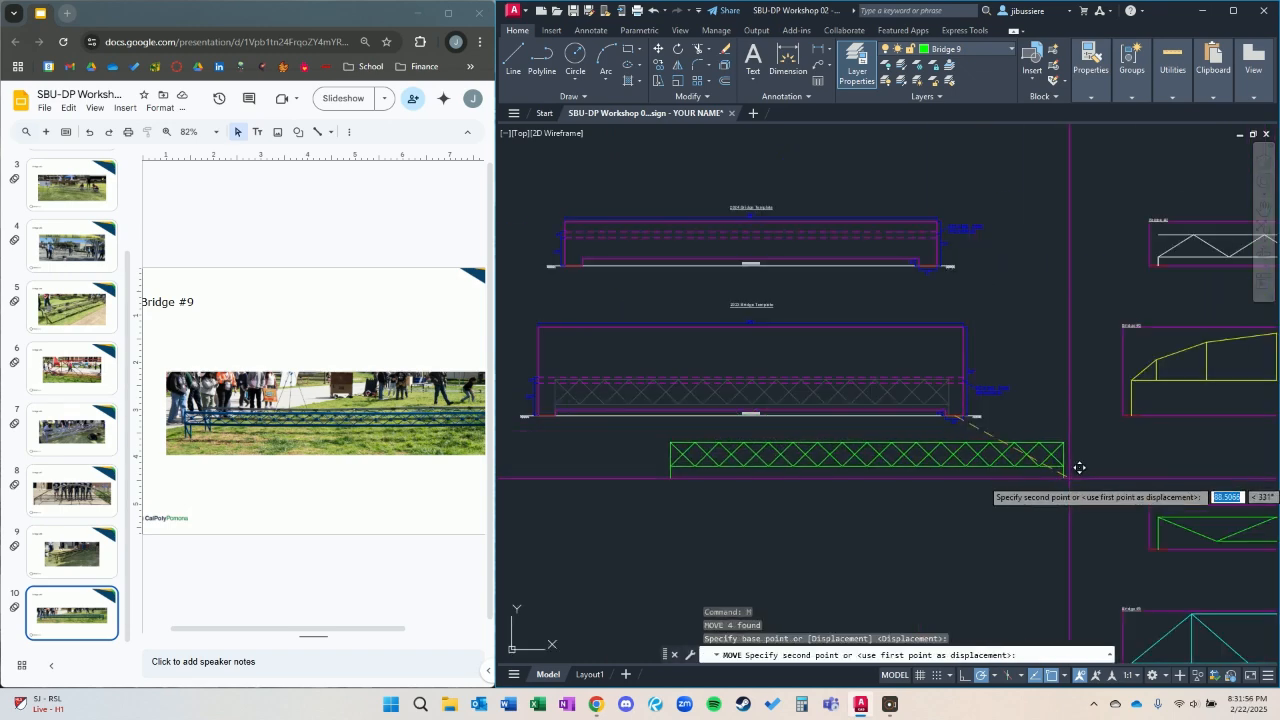
{"action": "scroll", "coordinate": [1194, 351], "scroll_direction": "up", "scroll_amount": 5}
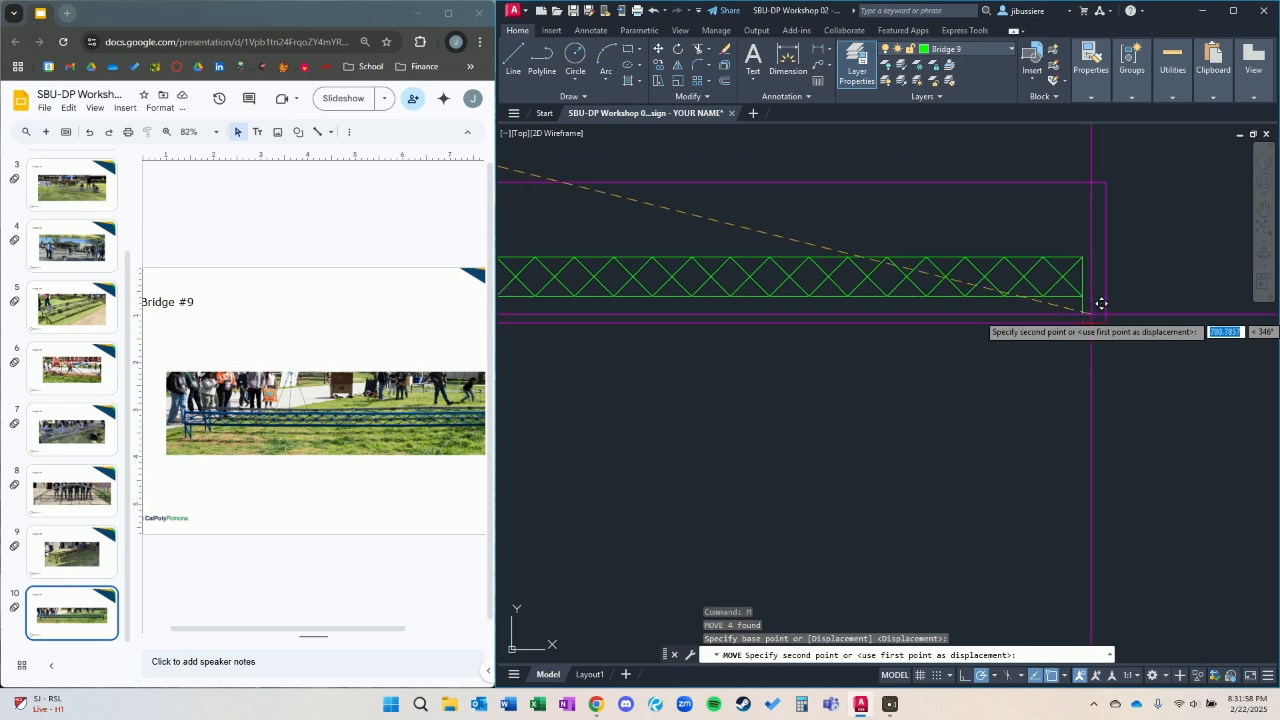
{"action": "left_click", "coordinate": [1094, 320]}
{"action": "scroll", "coordinate": [822, 354], "scroll_direction": "down", "scroll_amount": 4}
Review the finished bridges in their numbered boxes and read the workshop's instructions and important notes.
{"action": "middle_click_drag", "start_coordinate": [799, 389], "coordinate": [1039, 515]}
{"action": "middle_click_drag", "start_coordinate": [860, 276], "coordinate": [862, 371]}
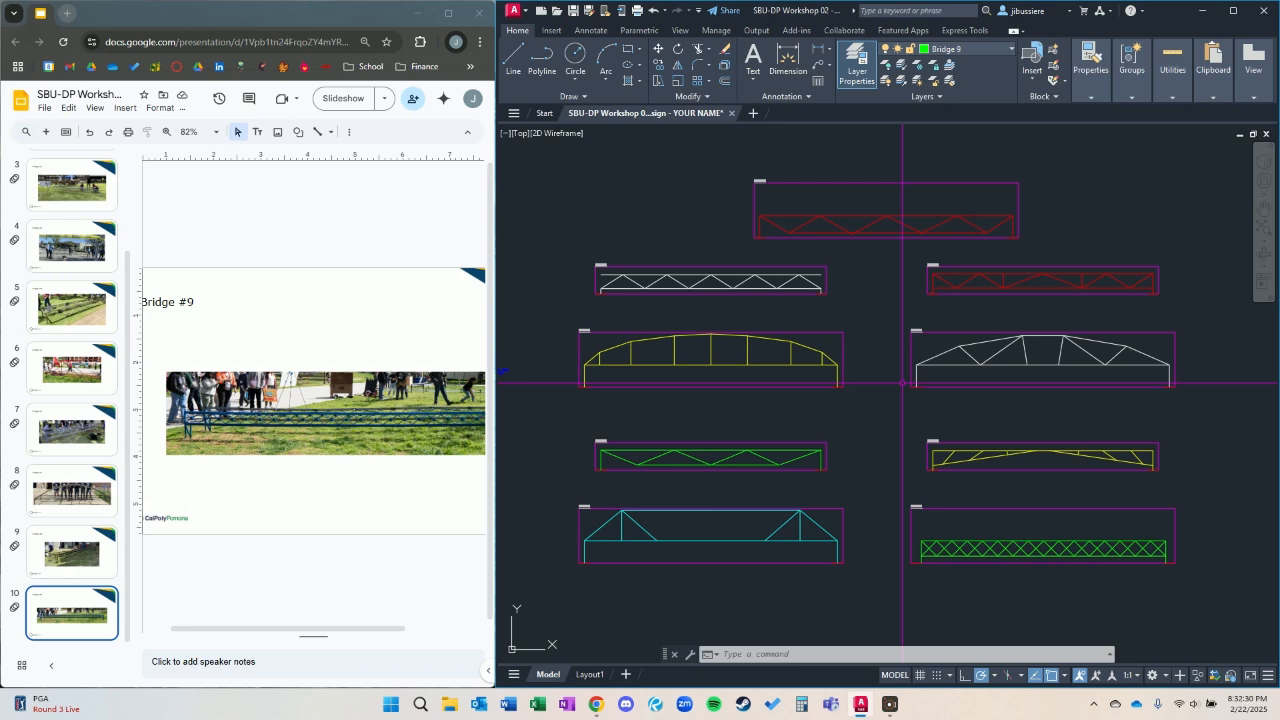
{"action": "middle_click_drag", "start_coordinate": [685, 353], "coordinate": [1083, 329]}
{"action": "mouse_move", "coordinate": [931, 326]}
{"action": "middle_mouse_down"}
{"action": "mouse_move", "coordinate": [1046, 384]}
{"action": "mouse_move", "coordinate": [1080, 306]}
{"action": "mouse_move", "coordinate": [1164, 290]}
{"action": "mouse_move", "coordinate": [1190, 314]}
{"action": "mouse_move", "coordinate": [920, 377]}
{"action": "mouse_move", "coordinate": [766, 371]}
{"action": "mouse_move", "coordinate": [697, 402]}
{"action": "mouse_move", "coordinate": [829, 400]}
{"action": "mouse_move", "coordinate": [1250, 440]}
{"action": "middle_mouse_up"}
{"action": "scroll", "coordinate": [1077, 313], "scroll_direction": "up", "scroll_amount": 2}
{"action": "scroll", "coordinate": [582, 332], "scroll_direction": "up", "scroll_amount": 6}
{"action": "scroll", "coordinate": [730, 336], "scroll_direction": "down", "scroll_amount": 2}
{"action": "middle_click_drag", "start_coordinate": [728, 351], "coordinate": [748, 432]}
{"action": "scroll", "coordinate": [758, 400], "scroll_direction": "up", "scroll_amount": 2}
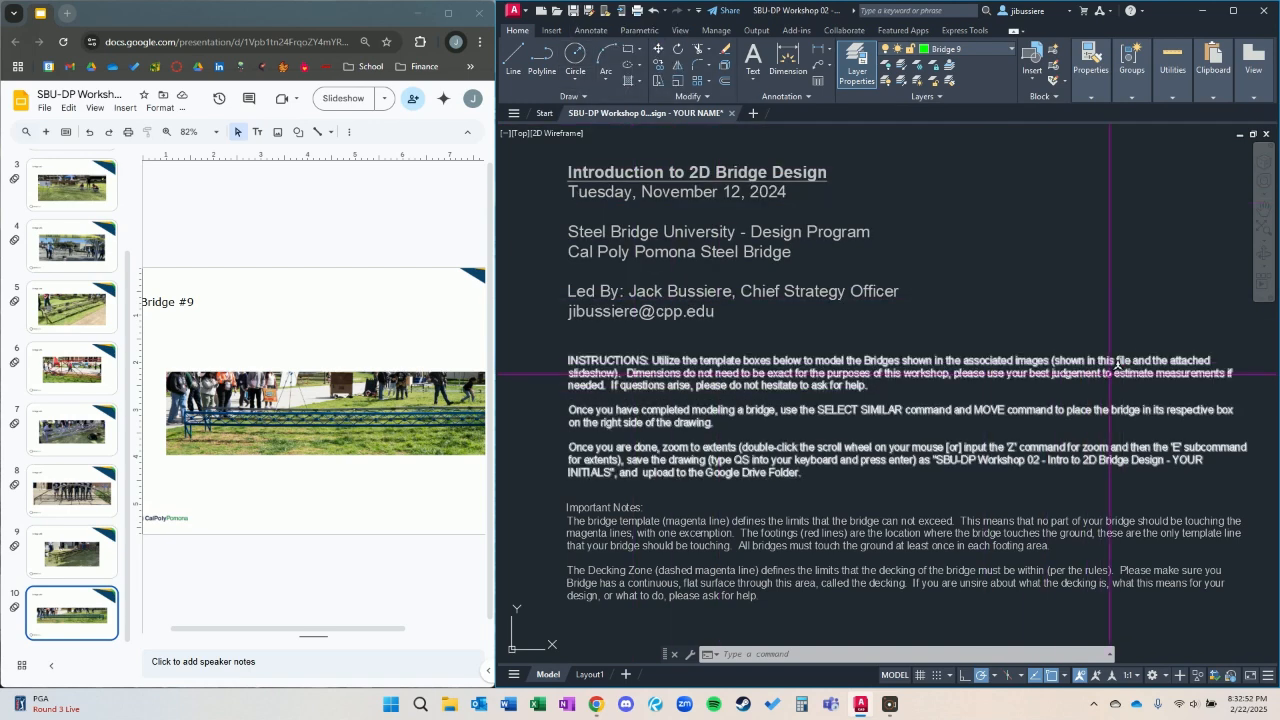
{"action": "scroll", "coordinate": [835, 259], "scroll_direction": "down", "scroll_amount": 3}
{"action": "middle_click_drag", "start_coordinate": [781, 294], "coordinate": [936, 326]}
{"action": "scroll", "coordinate": [822, 233], "scroll_direction": "up", "scroll_amount": 2}
{"action": "mouse_move", "coordinate": [823, 253]}
{"action": "middle_mouse_down"}
{"action": "mouse_move", "coordinate": [986, 298]}
{"action": "mouse_move", "coordinate": [971, 322]}
{"action": "middle_mouse_up"}
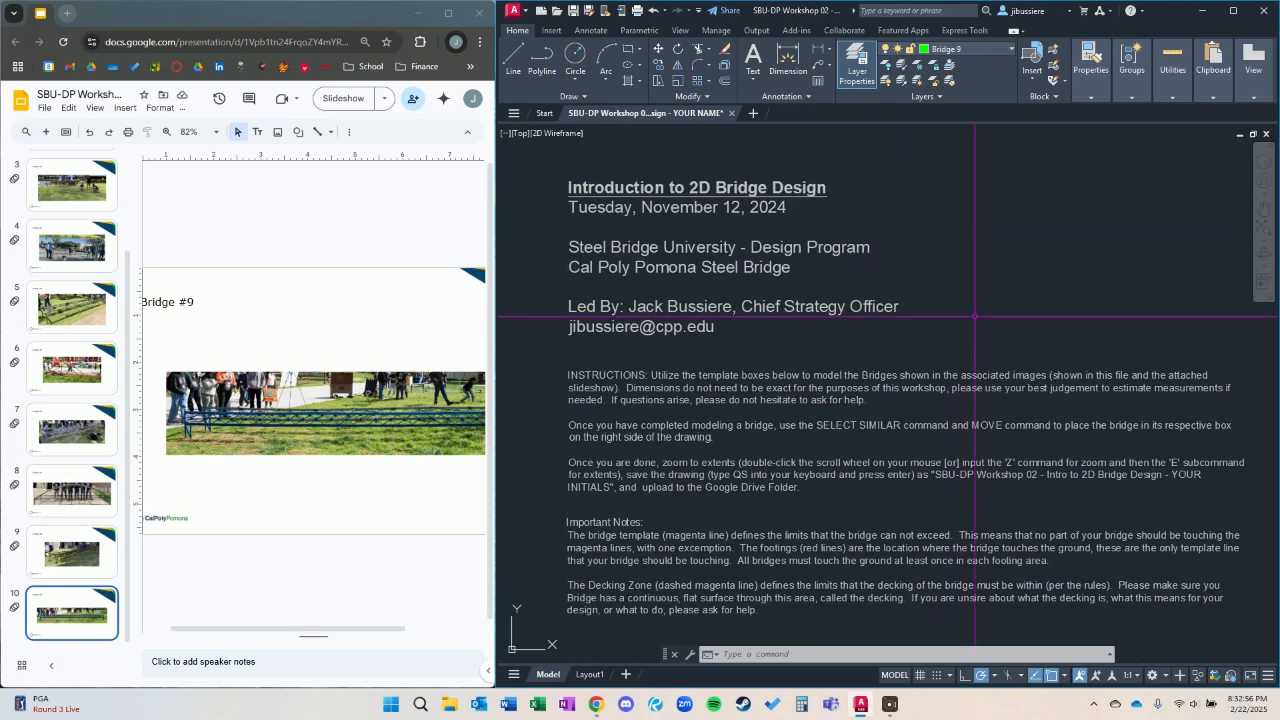